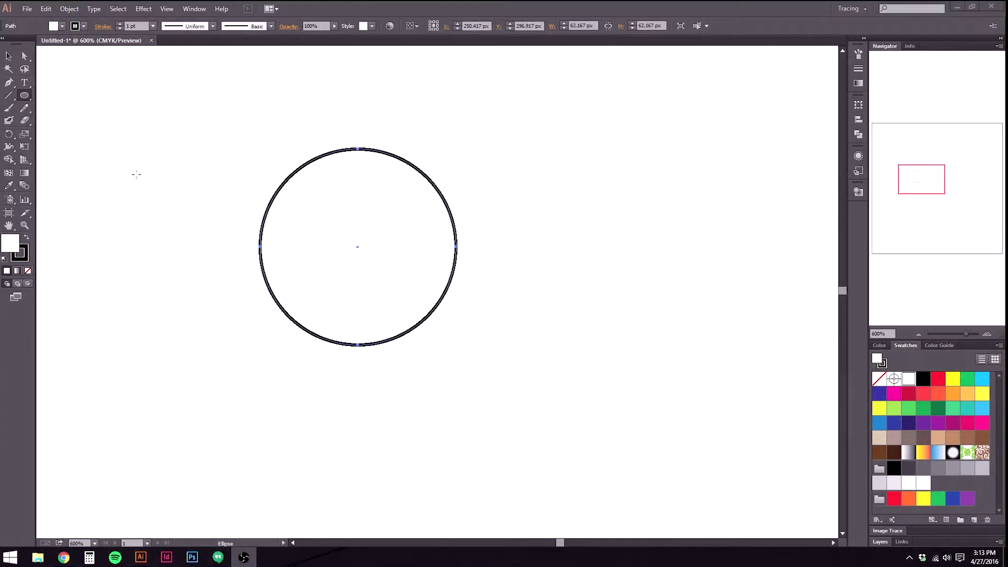
Draw a second circle about 95 px wide overlapping the existing one, and delete it.
{"action": "left_click", "coordinate": [25, 95]}
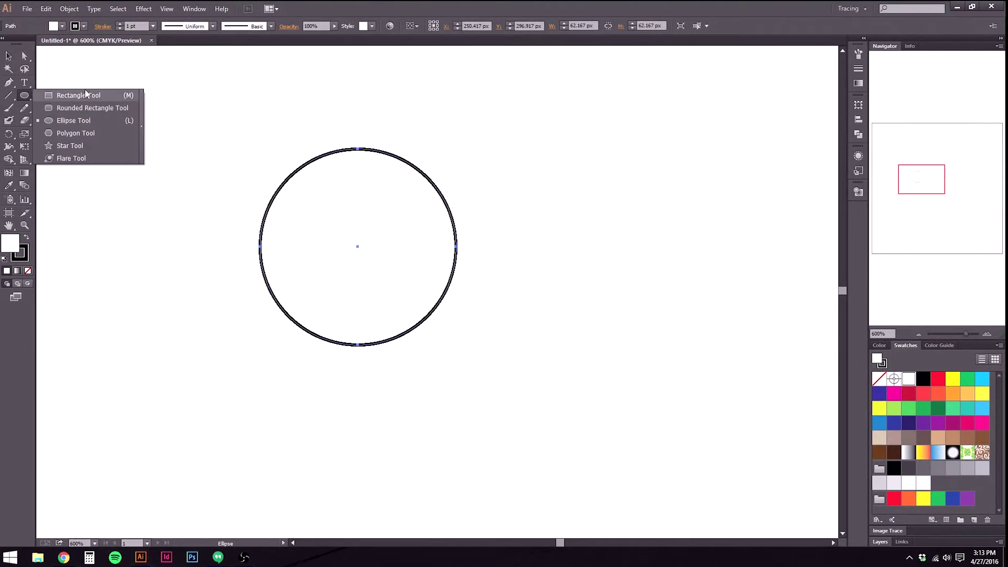
{"action": "left_click", "coordinate": [84, 95]}
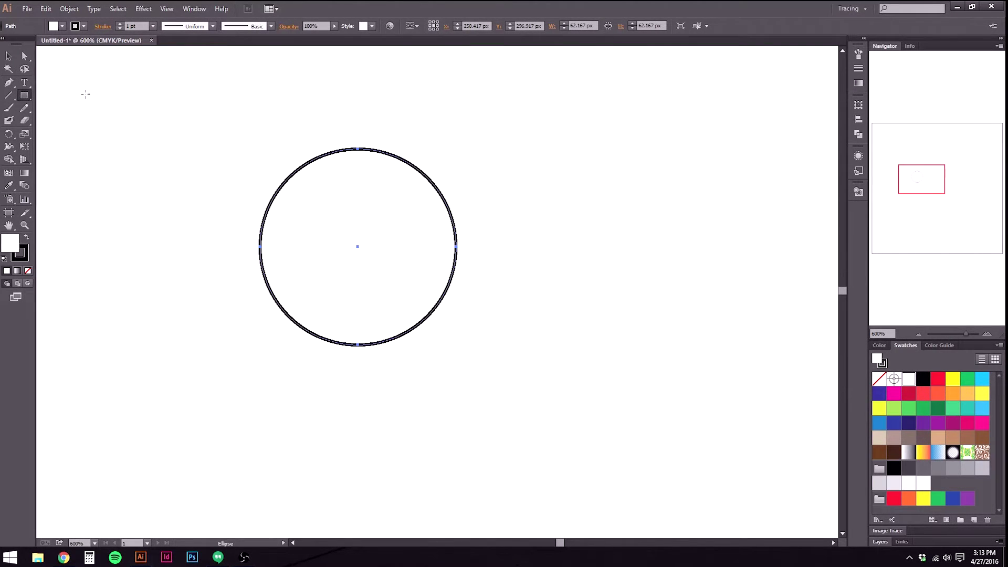
{"action": "left_click", "coordinate": [25, 97]}
{"action": "left_click", "coordinate": [73, 121]}
{"action": "left_click_drag", "start_coordinate": [358, 182], "coordinate": [659, 430]}
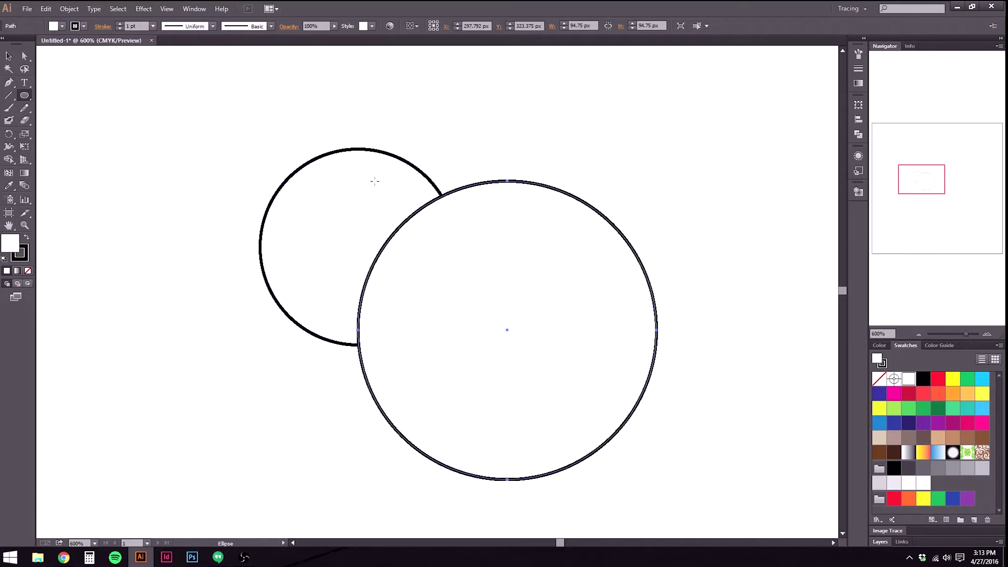
{"action": "key", "text": "v"}
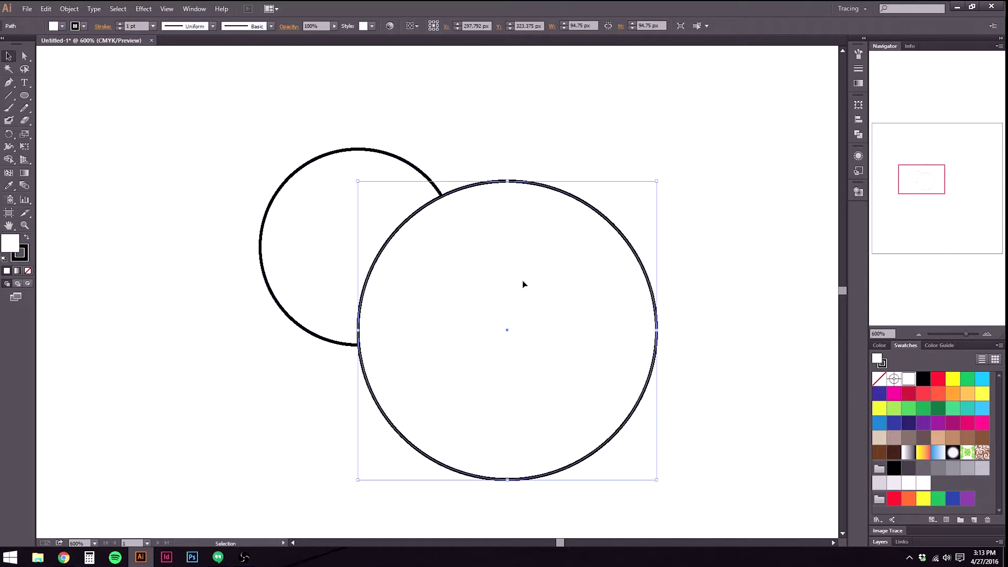
{"action": "key", "text": "Delete"}
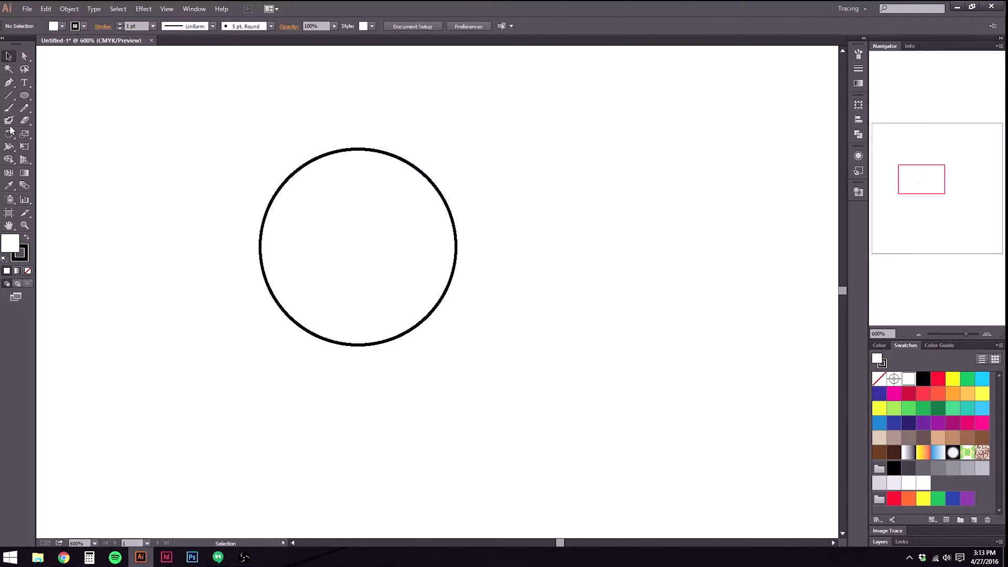
Undock the Tools panel from its dock and dock it back in place.
{"action": "left_click_drag", "start_coordinate": [2, 46], "coordinate": [4, 47]}
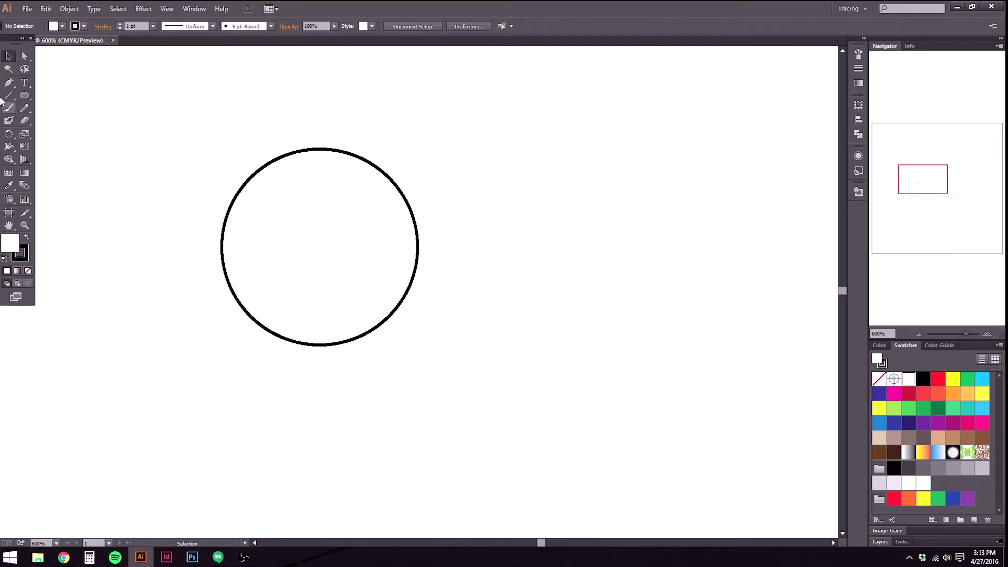
{"action": "mouse_move", "coordinate": [3, 42]}
{"action": "left_mouse_down"}
{"action": "mouse_move", "coordinate": [92, 106]}
{"action": "mouse_move", "coordinate": [4, 53]}
{"action": "left_mouse_up"}
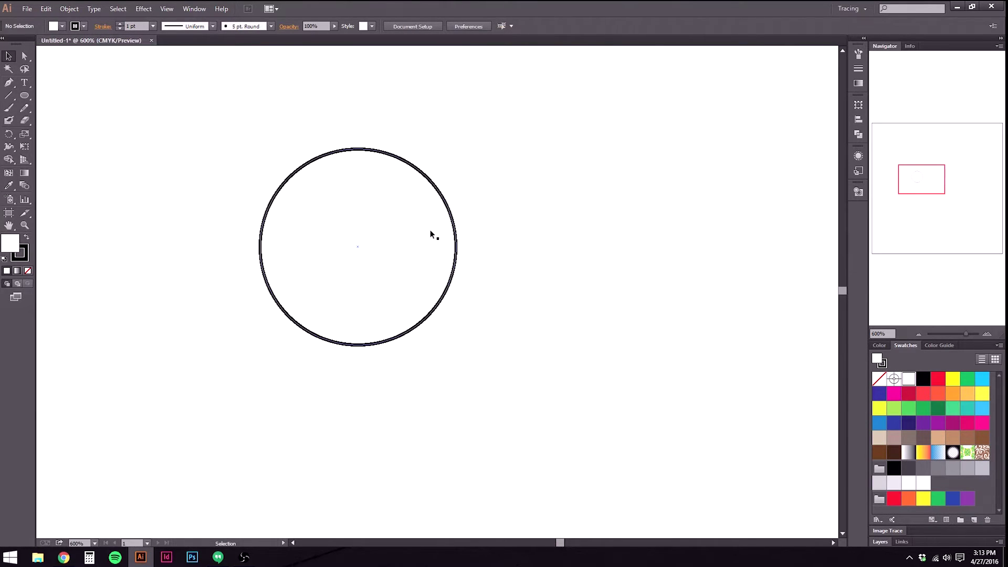
Try the small thumbnail view for the swatches and return them to the large thumbnail view.
{"action": "left_click", "coordinate": [388, 219]}
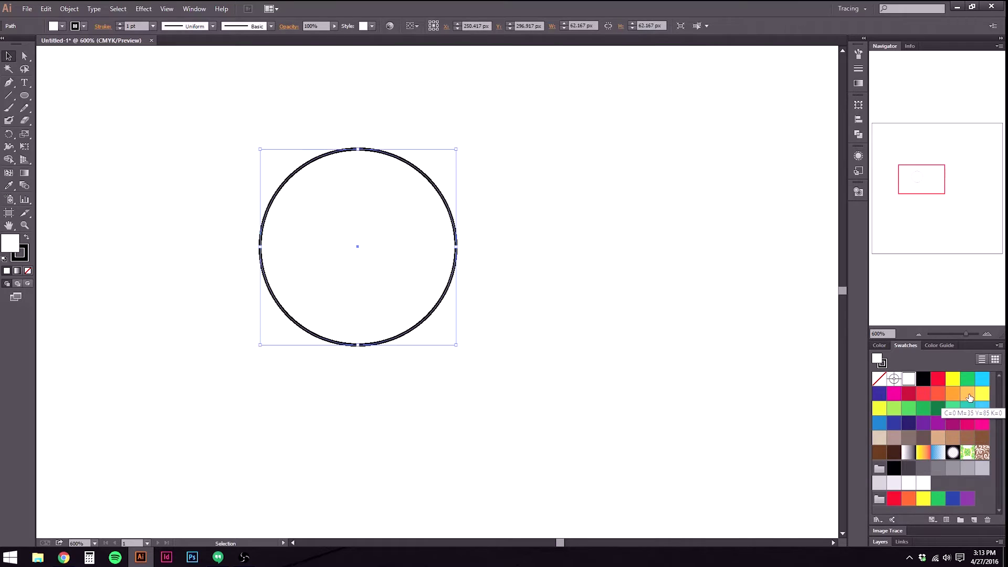
{"action": "left_click", "coordinate": [982, 360]}
{"action": "left_click", "coordinate": [994, 359]}
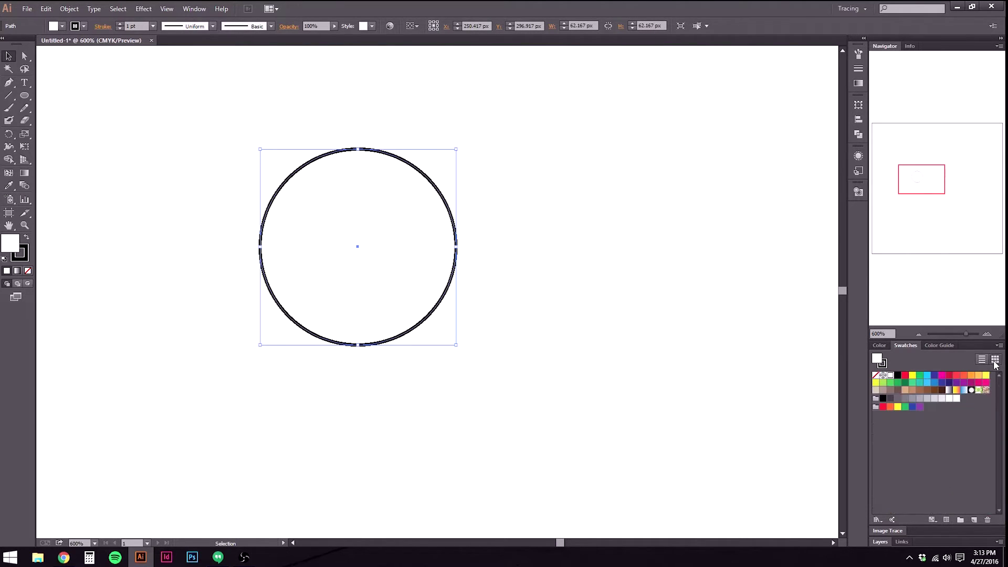
{"action": "left_click", "coordinate": [999, 345]}
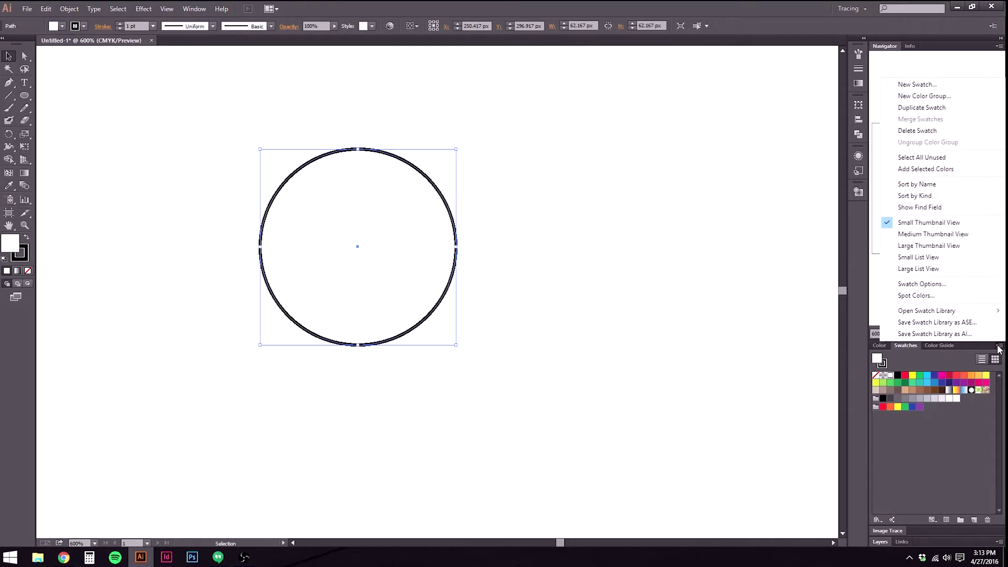
{"action": "left_click", "coordinate": [927, 246]}
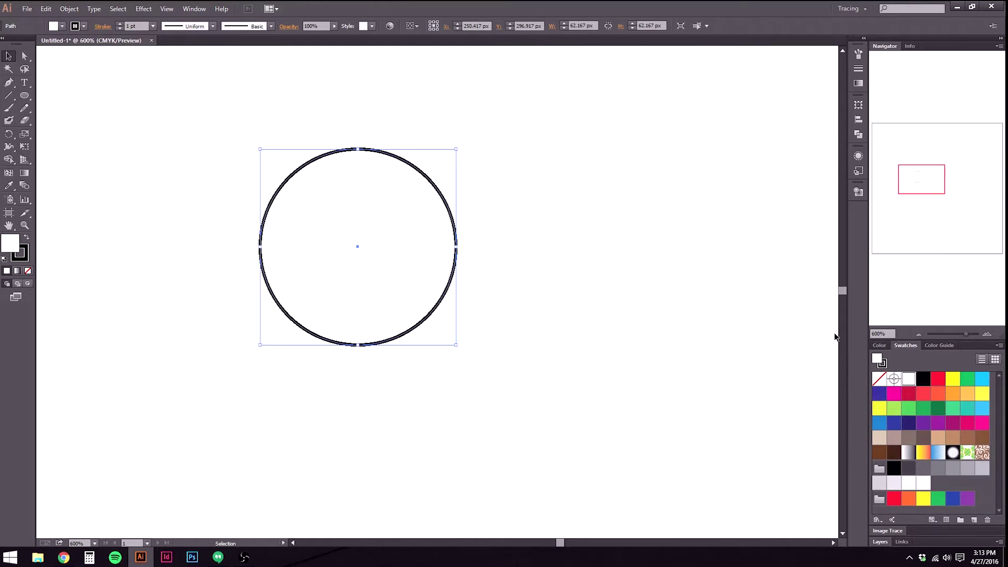
Fill the circle with the C=0 M=35 Y=85 K=0 orange swatch and lower the fill's saturation to 34%.
{"action": "left_click_drag", "start_coordinate": [366, 197], "coordinate": [375, 227]}
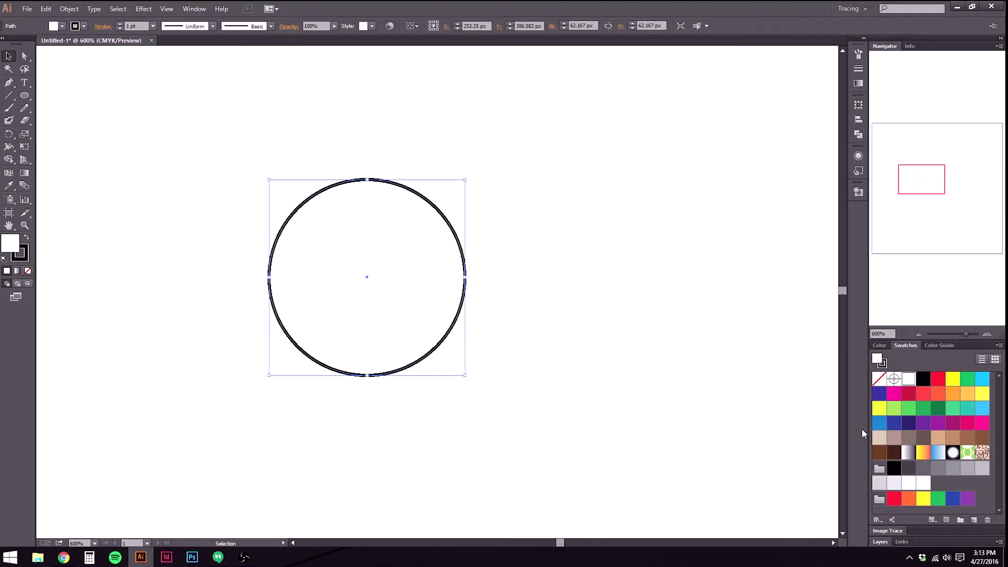
{"action": "left_click", "coordinate": [967, 398]}
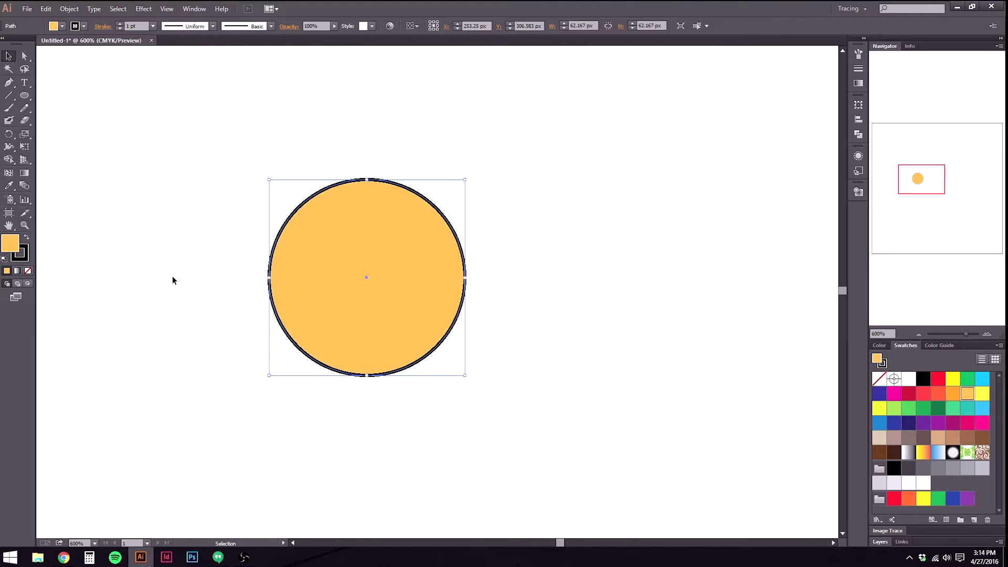
{"action": "double_click", "coordinate": [8, 246]}
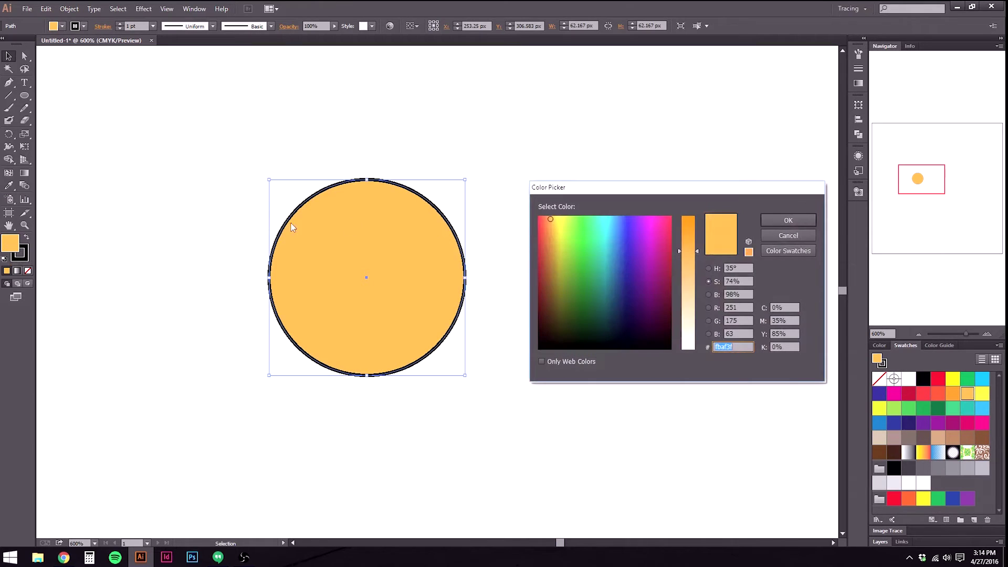
{"action": "left_click_drag", "start_coordinate": [698, 252], "coordinate": [698, 304]}
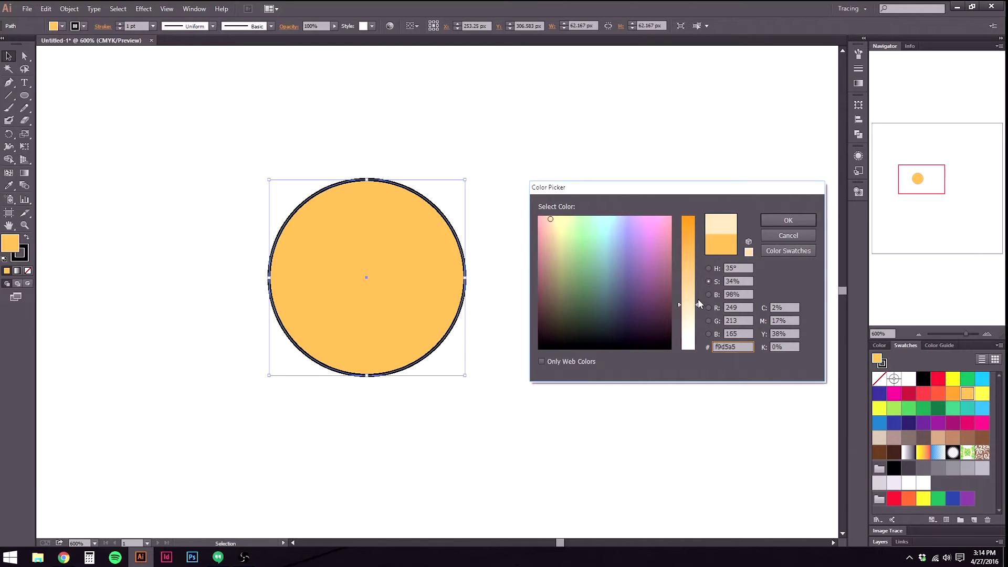
{"action": "left_click", "coordinate": [786, 219]}
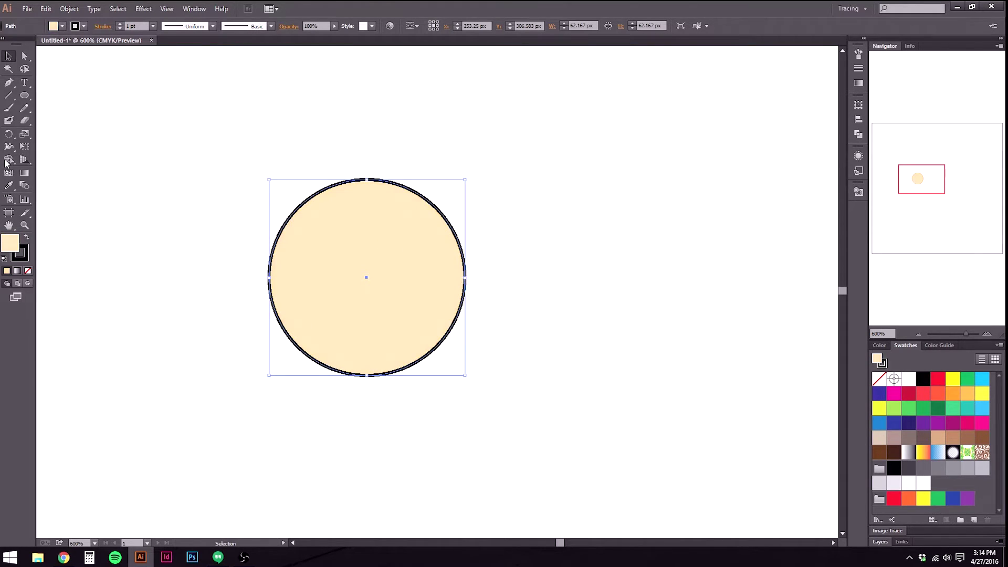
Reposition the circle and stretch it about its centre into a horizontal ellipse about 83.5 px wide and 69 px high.
{"action": "left_click_drag", "start_coordinate": [402, 275], "coordinate": [329, 230]}
{"action": "left_click", "coordinate": [204, 269]}
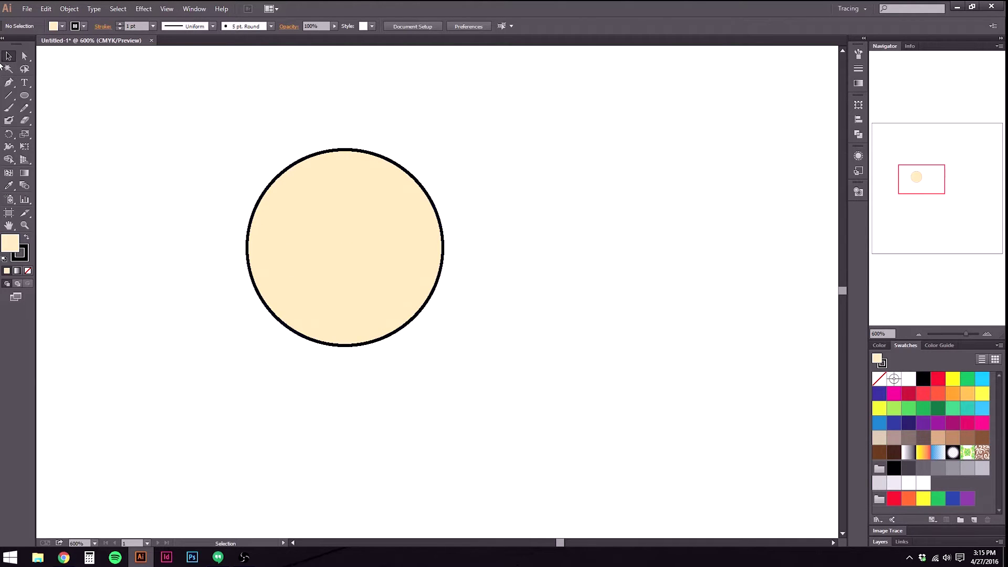
{"action": "left_click_drag", "start_coordinate": [387, 220], "coordinate": [342, 227]}
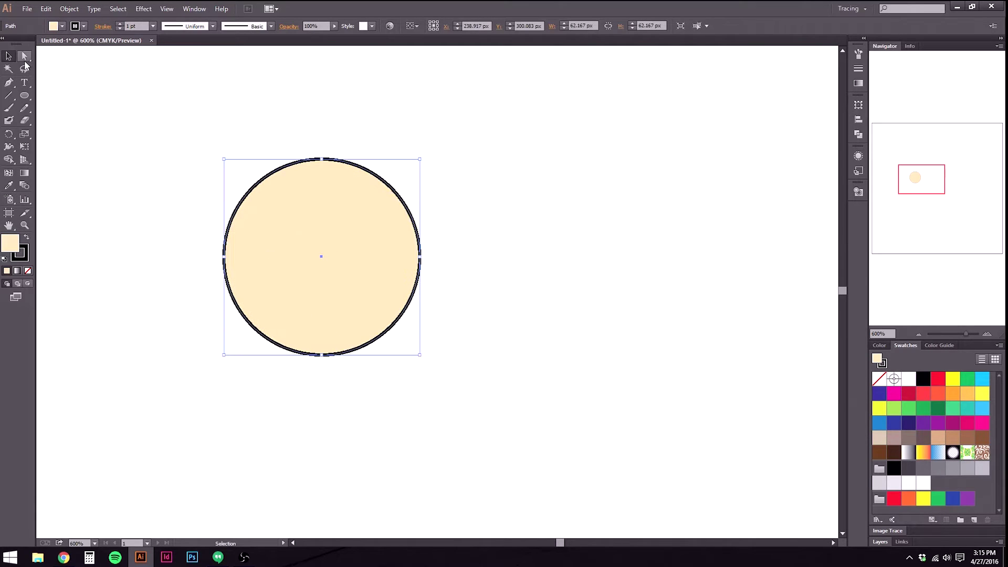
{"action": "left_click_drag", "start_coordinate": [419, 257], "coordinate": [454, 257]}
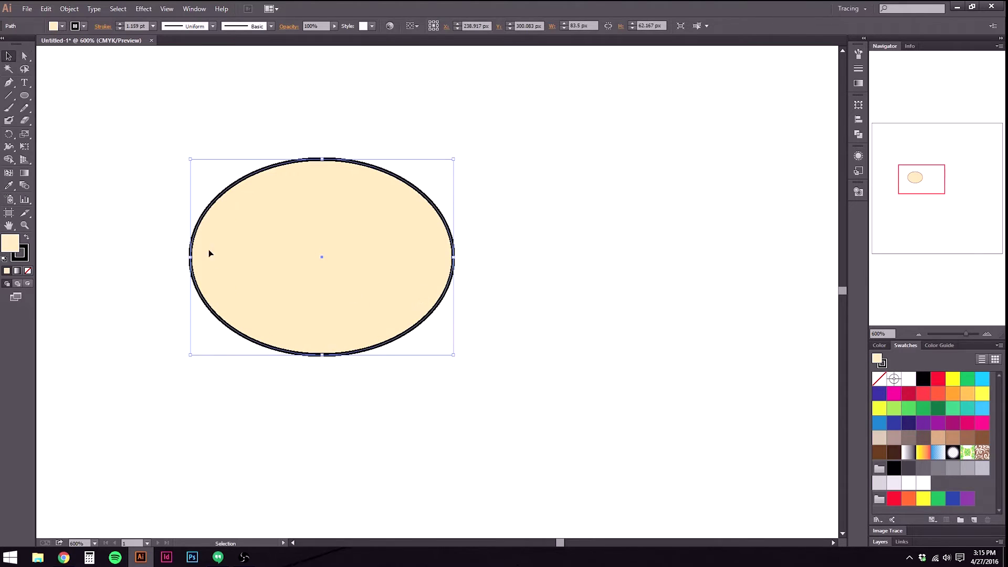
{"action": "left_click", "coordinate": [148, 416]}
{"action": "left_click", "coordinate": [313, 282]}
{"action": "left_click_drag", "start_coordinate": [322, 159], "coordinate": [323, 148]}
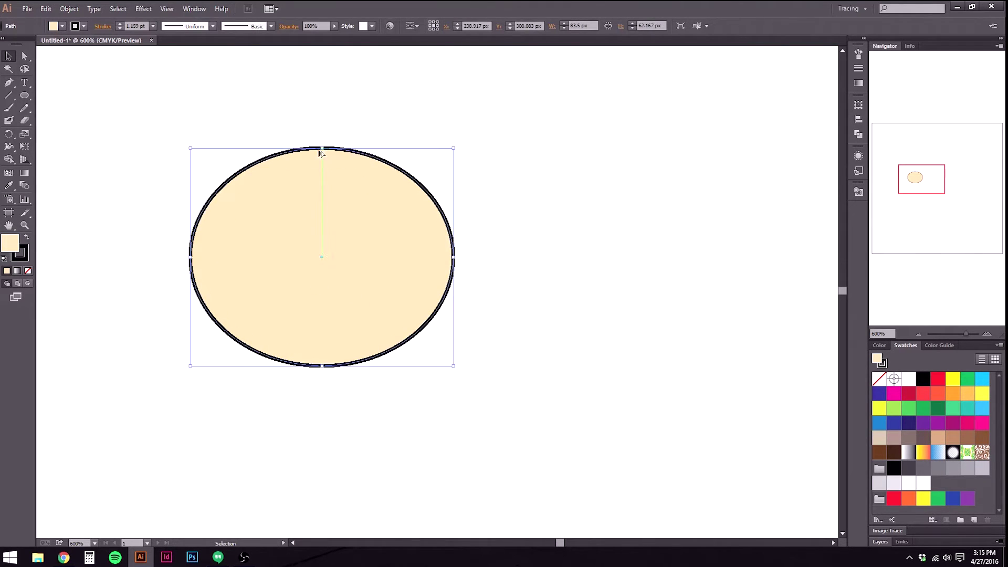
{"action": "left_click", "coordinate": [329, 404]}
{"action": "left_click_drag", "start_coordinate": [307, 283], "coordinate": [320, 302]}
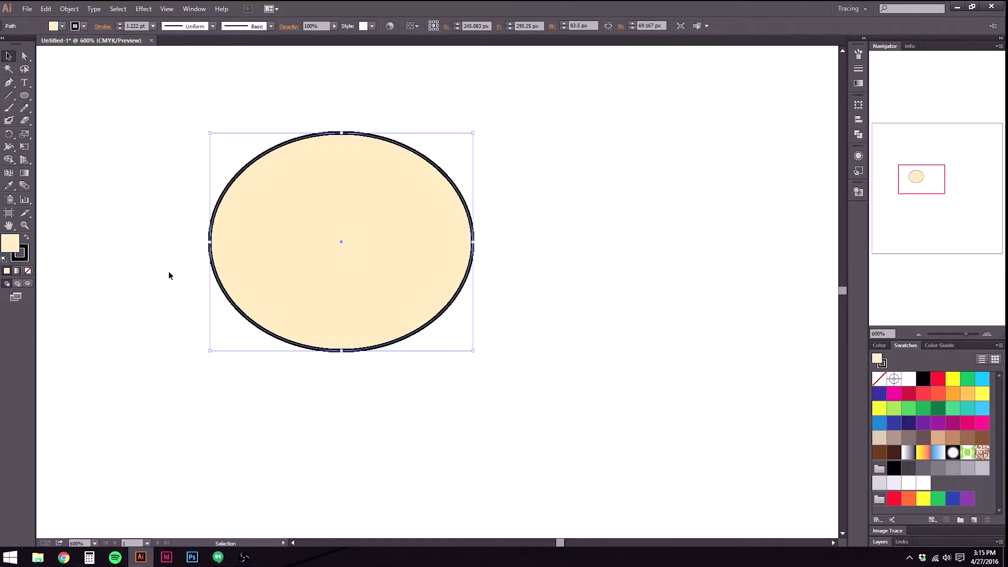
Lengthen both direction handles of the ellipse's left anchor point to make that side squarer and fuller.
{"action": "left_click", "coordinate": [25, 54]}
{"action": "left_click", "coordinate": [184, 220]}
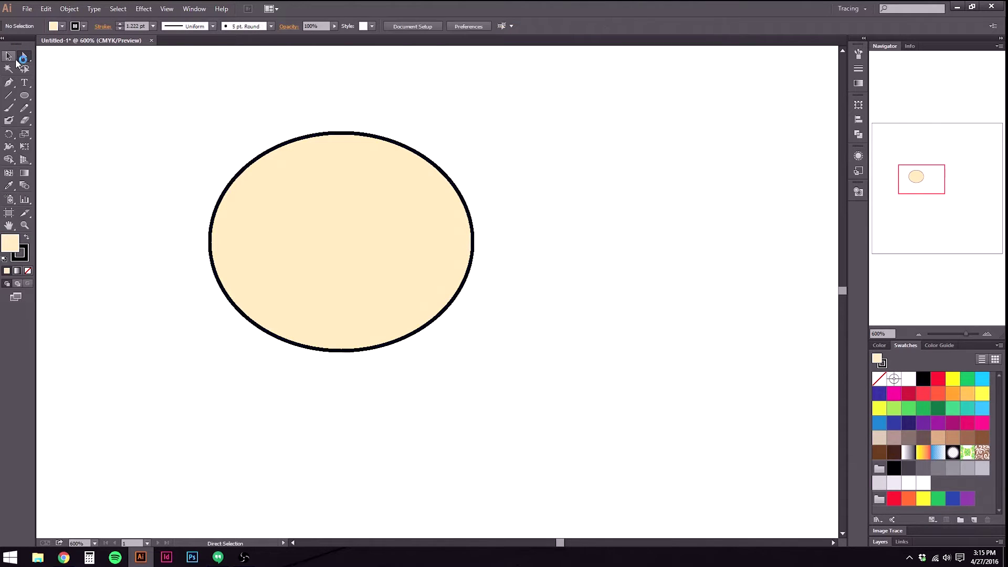
{"action": "left_click_drag", "start_coordinate": [175, 211], "coordinate": [213, 257]}
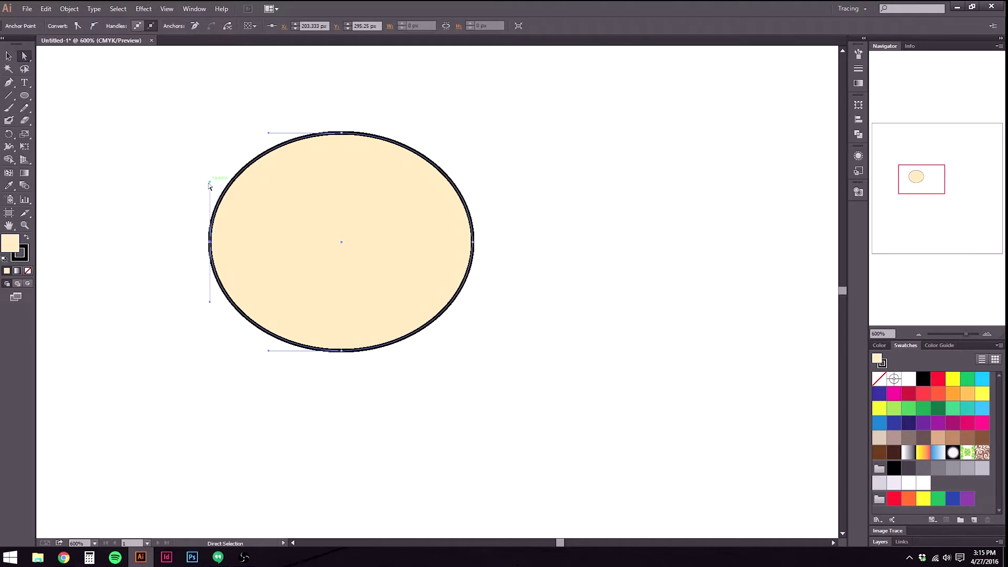
{"action": "left_click_drag", "start_coordinate": [209, 183], "coordinate": [211, 153]}
{"action": "left_click_drag", "start_coordinate": [211, 304], "coordinate": [209, 338]}
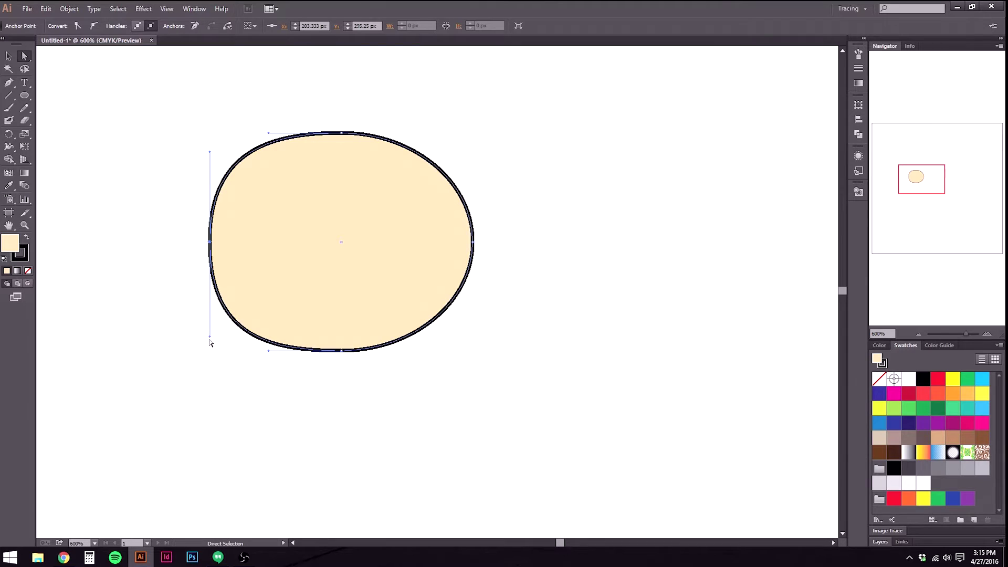
{"action": "left_click_drag", "start_coordinate": [210, 337], "coordinate": [209, 326]}
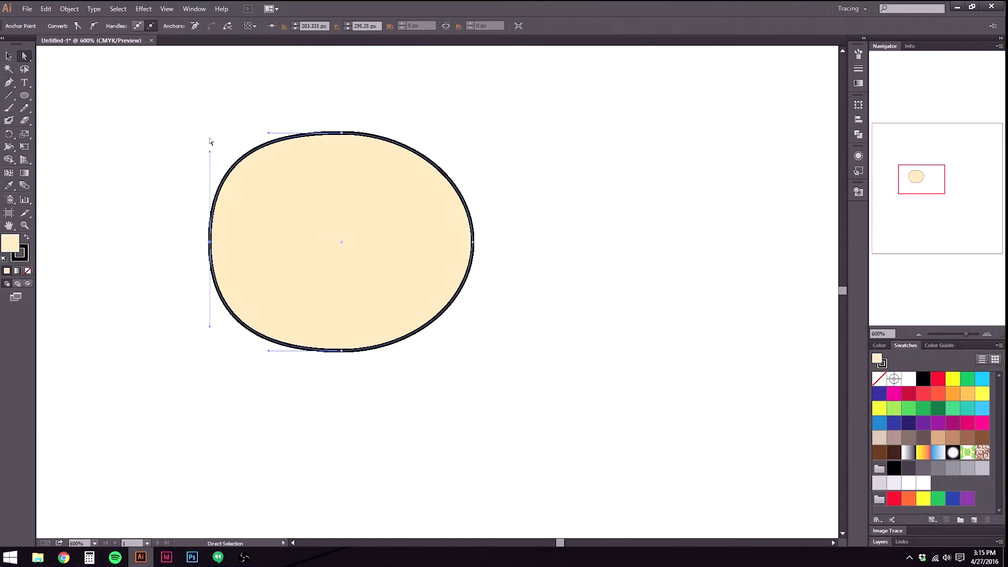
{"action": "left_click_drag", "start_coordinate": [210, 154], "coordinate": [210, 159]}
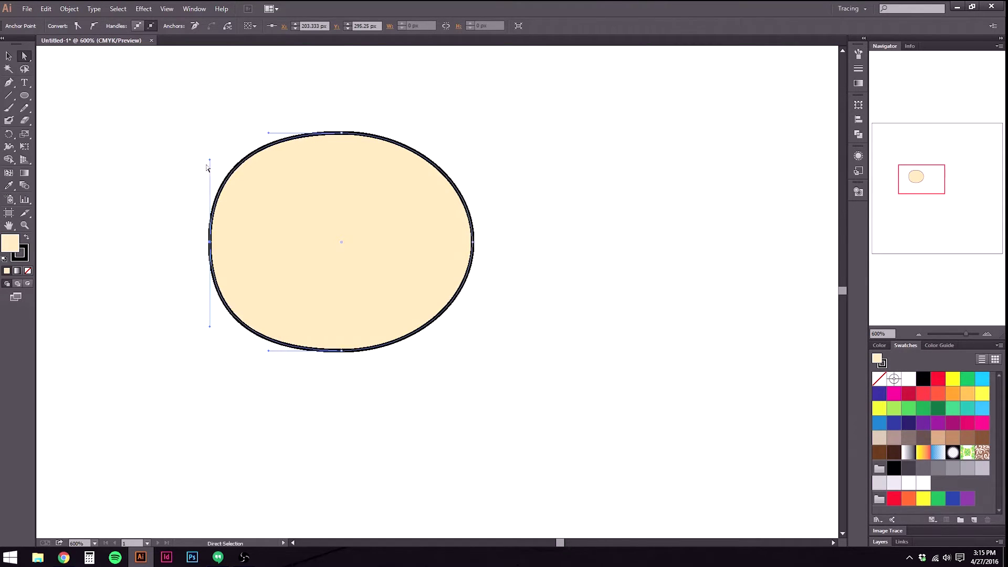
Lengthen both direction handles of the ellipse's right anchor point to match the fuller left side.
{"action": "left_click", "coordinate": [473, 241]}
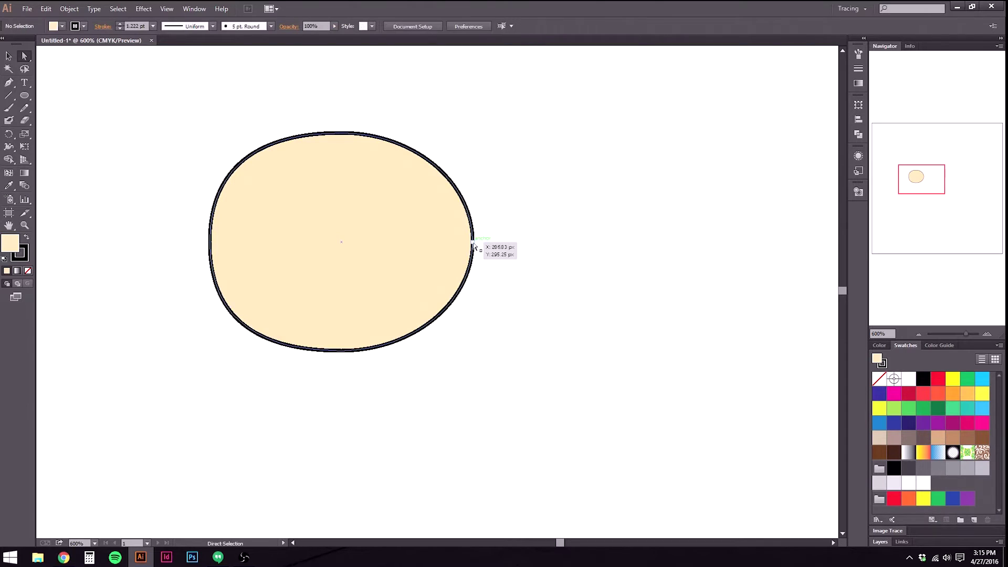
{"action": "left_click_drag", "start_coordinate": [472, 181], "coordinate": [474, 159]}
{"action": "left_click_drag", "start_coordinate": [472, 302], "coordinate": [472, 334]}
{"action": "left_click", "coordinate": [713, 341]}
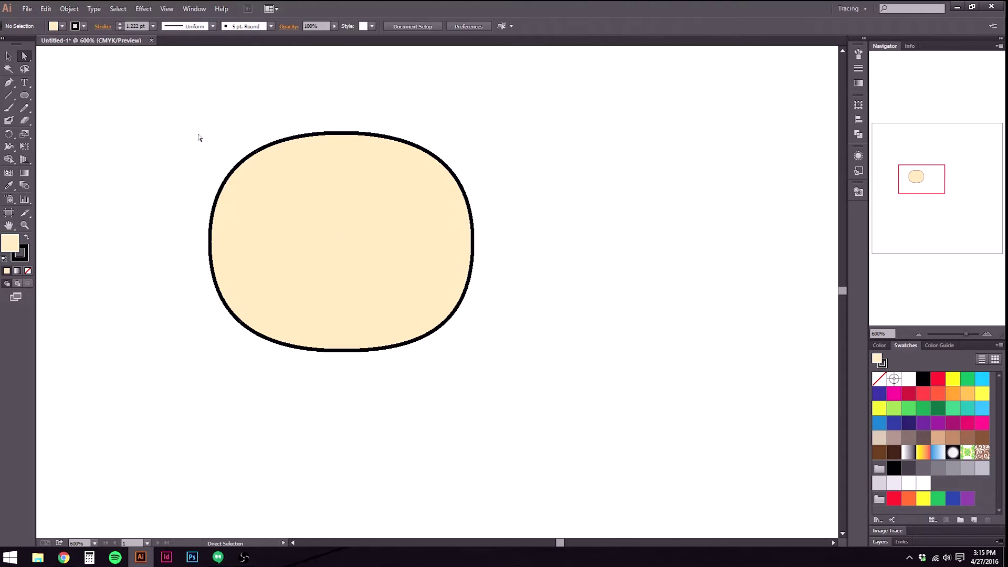
Duplicate the rounded shape up and to the left, and move the original down to about X 240 px, Y 338 px.
{"action": "scroll", "coordinate": [295, 208], "scroll_direction": "down", "scroll_amount": 2}
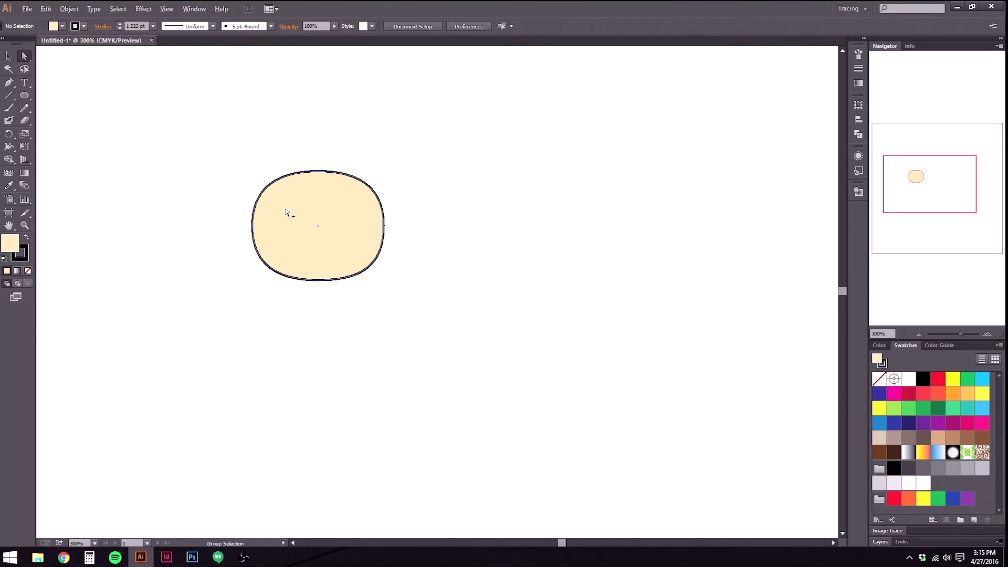
{"action": "left_click_drag", "start_coordinate": [308, 173], "coordinate": [351, 248]}
{"action": "left_click_drag", "start_coordinate": [342, 307], "coordinate": [207, 132]}
{"action": "left_click", "coordinate": [220, 403]}
{"action": "scroll", "coordinate": [320, 348], "scroll_direction": "up", "scroll_amount": 2}
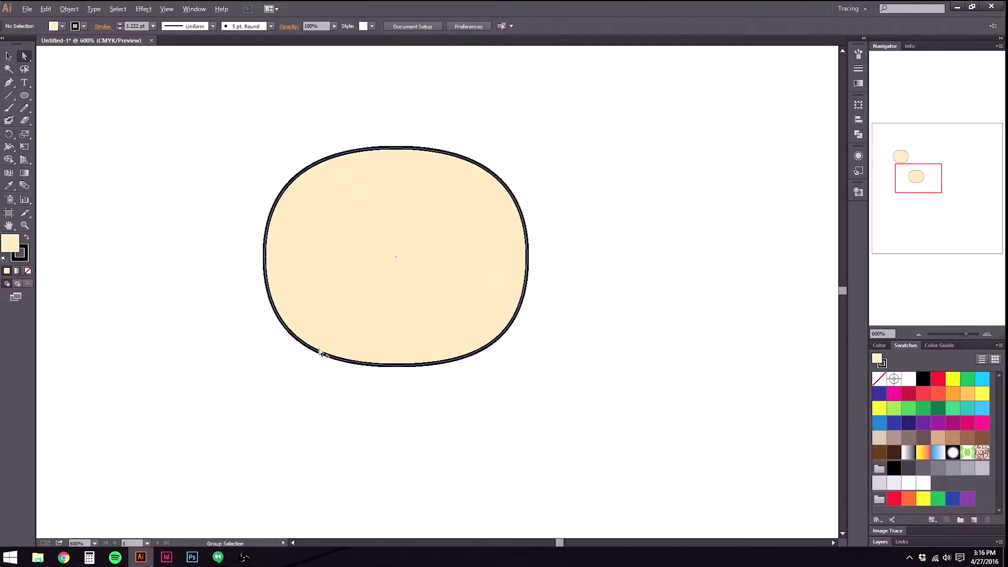
{"action": "left_click_drag", "start_coordinate": [361, 274], "coordinate": [345, 410]}
{"action": "left_click_drag", "start_coordinate": [575, 408], "coordinate": [602, 307]}
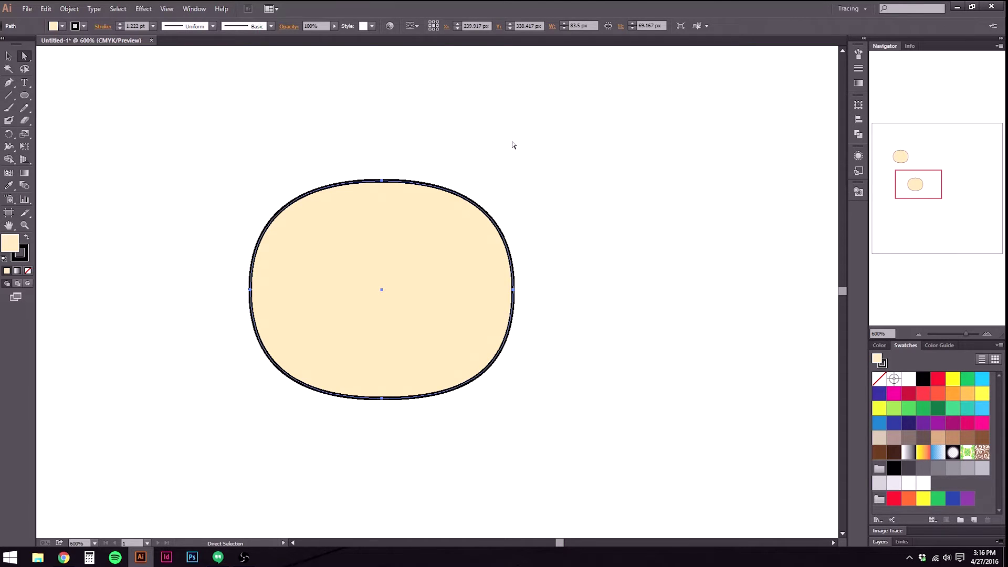
Draw a small upright ellipse in the upper-left part of the large rounded shape as an eye.
{"action": "left_click", "coordinate": [25, 95]}
{"action": "left_click_drag", "start_coordinate": [295, 231], "coordinate": [311, 277]}
{"action": "left_click", "coordinate": [8, 55]}
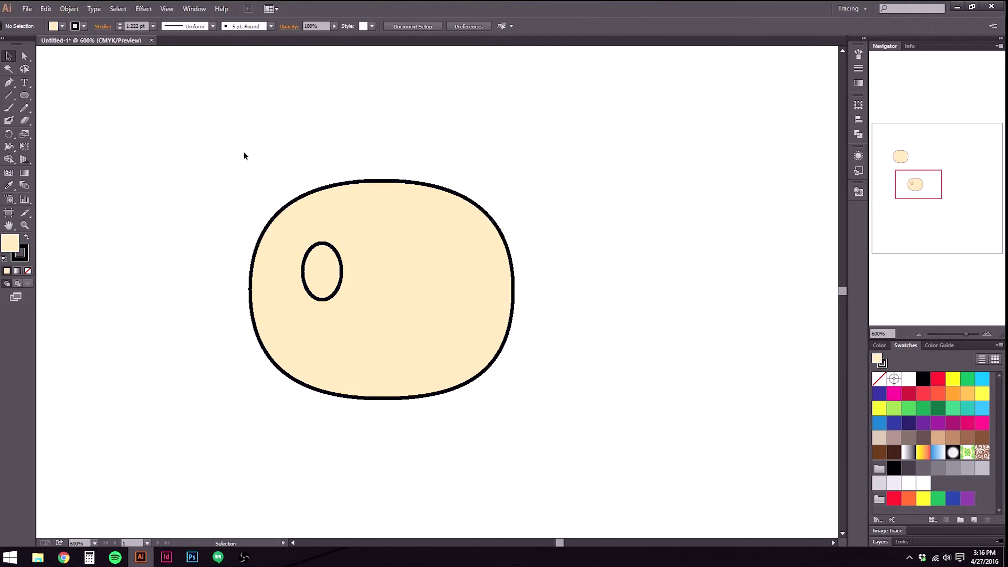
{"action": "left_click_drag", "start_coordinate": [243, 155], "coordinate": [503, 347]}
{"action": "left_click", "coordinate": [555, 252]}
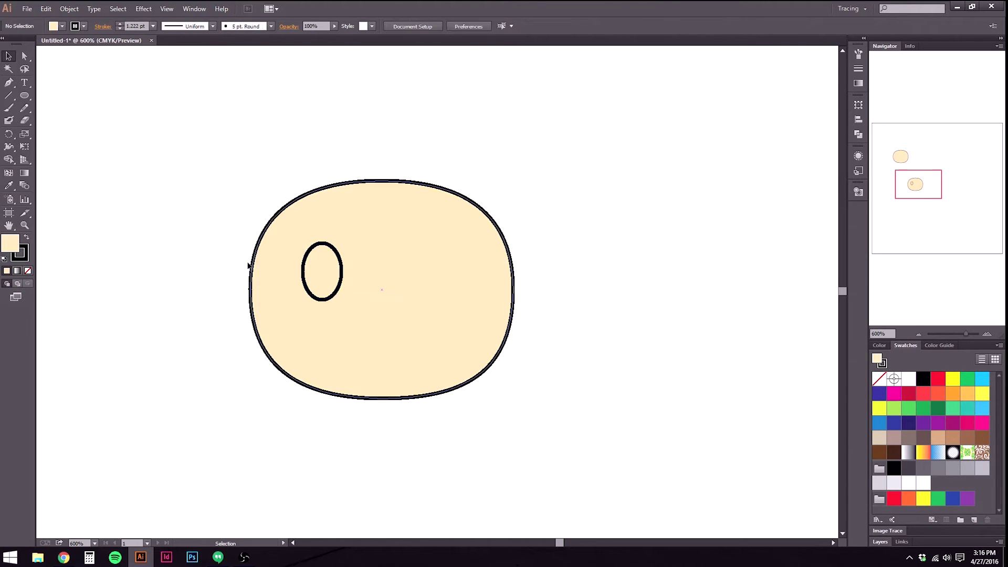
Change the large rounded head shape's outline from black to a medium brown swatch.
{"action": "left_click", "coordinate": [367, 191]}
{"action": "left_click", "coordinate": [190, 239]}
{"action": "left_click", "coordinate": [342, 211]}
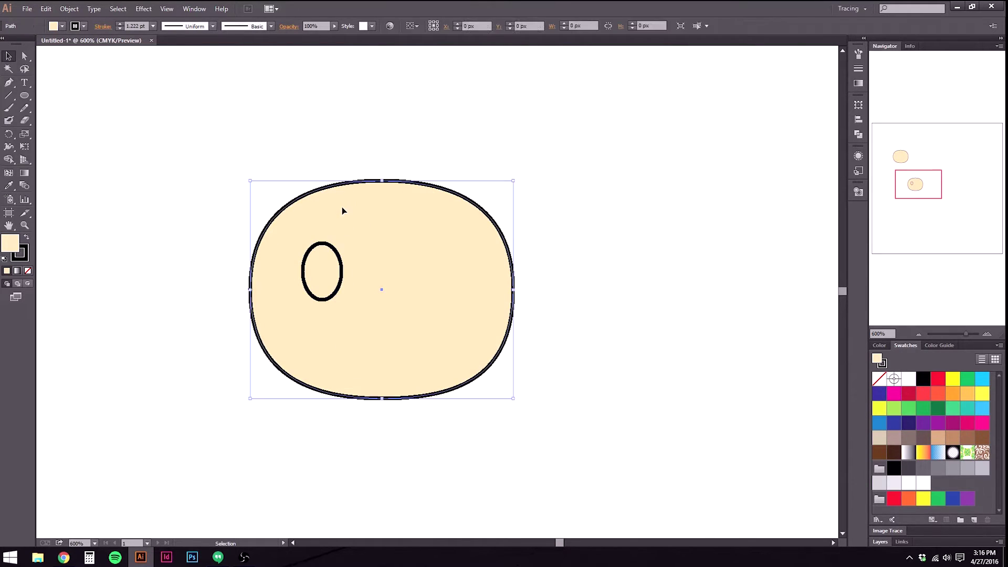
{"action": "left_click", "coordinate": [27, 256]}
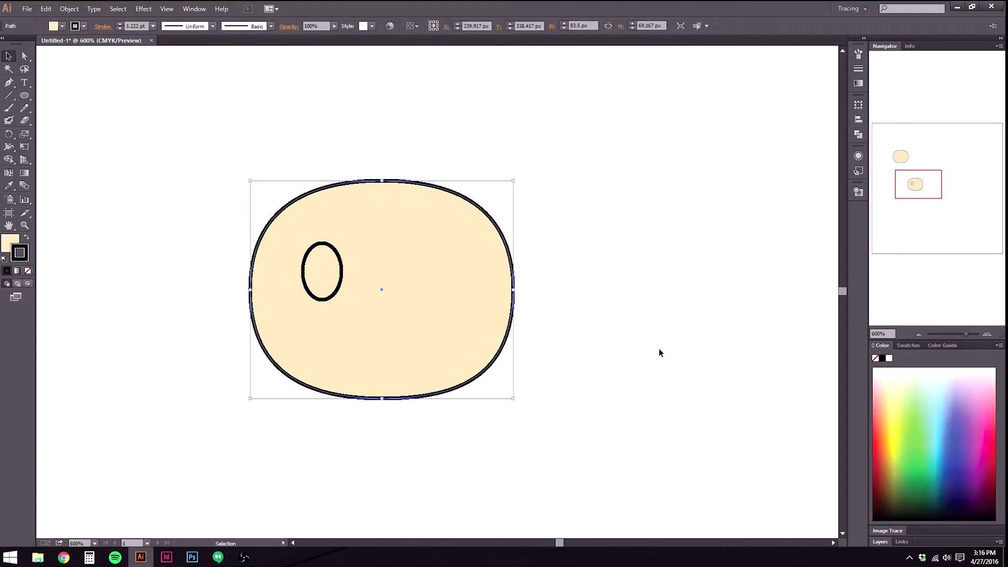
{"action": "left_click", "coordinate": [912, 345]}
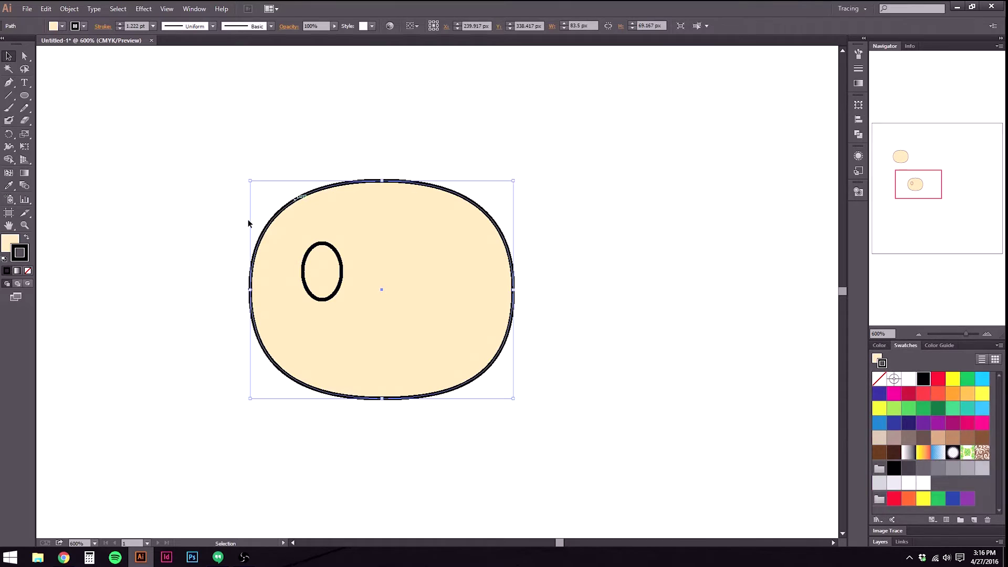
{"action": "left_click", "coordinate": [960, 440]}
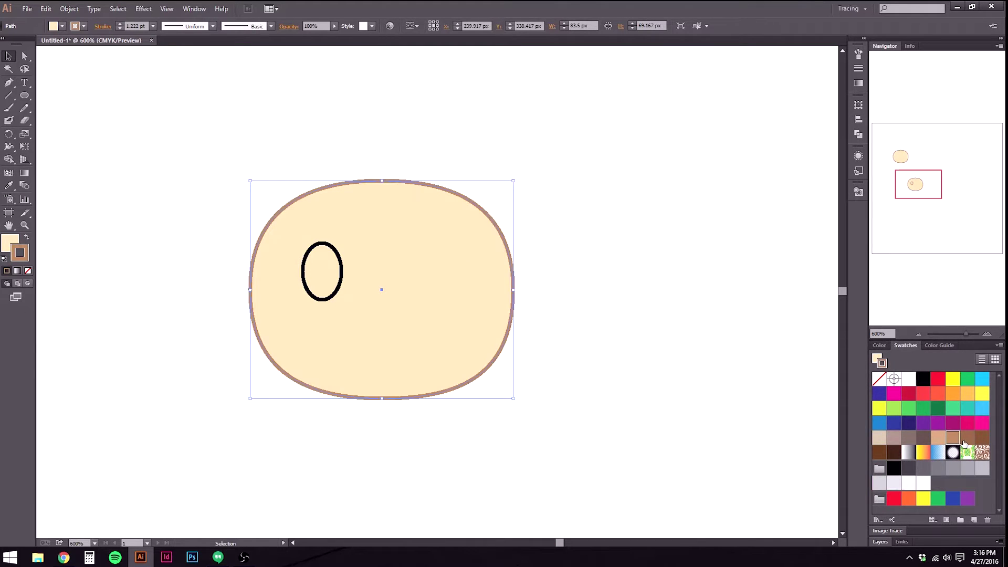
{"action": "left_click", "coordinate": [738, 403]}
Set the head outline's stroke weight to 3 pt.
{"action": "left_click", "coordinate": [437, 327]}
{"action": "left_click", "coordinate": [119, 24]}
{"action": "left_click", "coordinate": [120, 23]}
{"action": "left_click", "coordinate": [120, 23]}
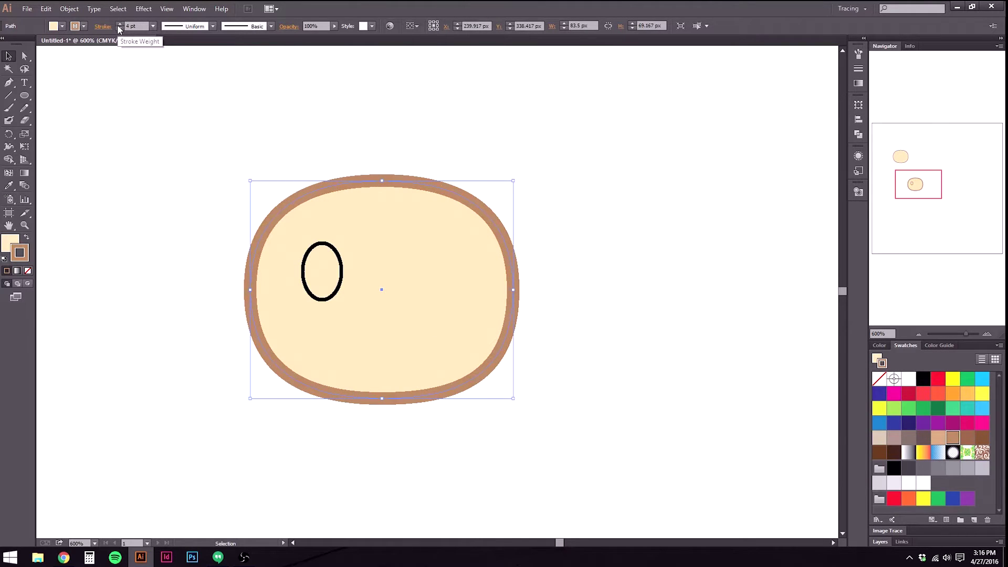
{"action": "left_click", "coordinate": [119, 23]}
{"action": "left_click", "coordinate": [121, 30]}
{"action": "left_click", "coordinate": [121, 30]}
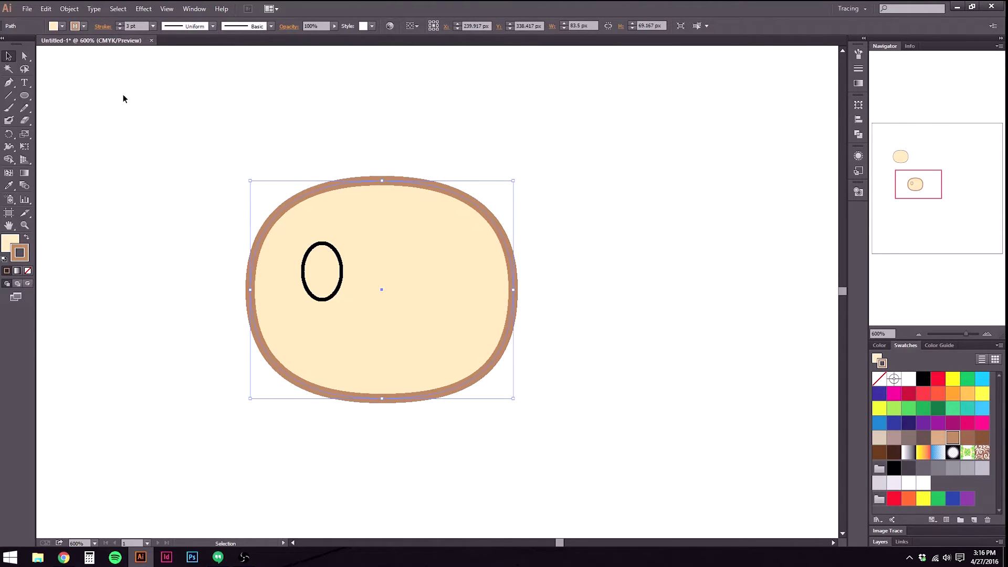
{"action": "left_click", "coordinate": [446, 502]}
Give the small eye ellipse a white fill and no stroke.
{"action": "left_click", "coordinate": [309, 262]}
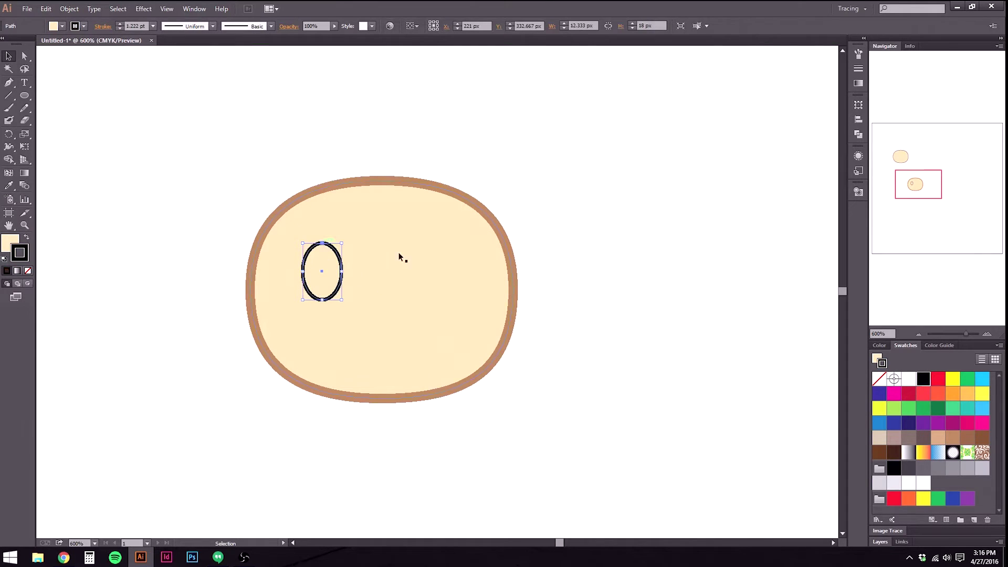
{"action": "left_click", "coordinate": [907, 378]}
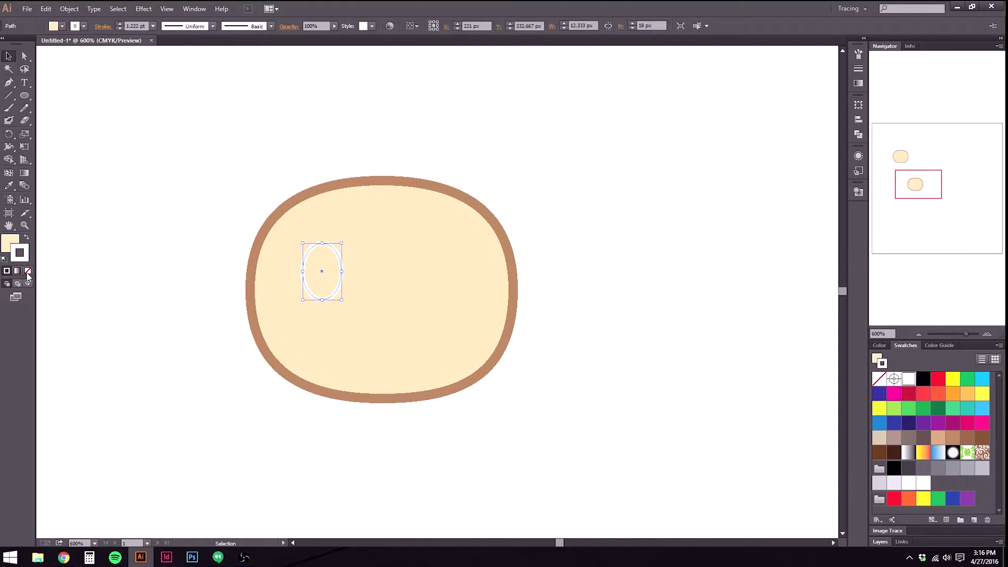
{"action": "key", "text": "a"}
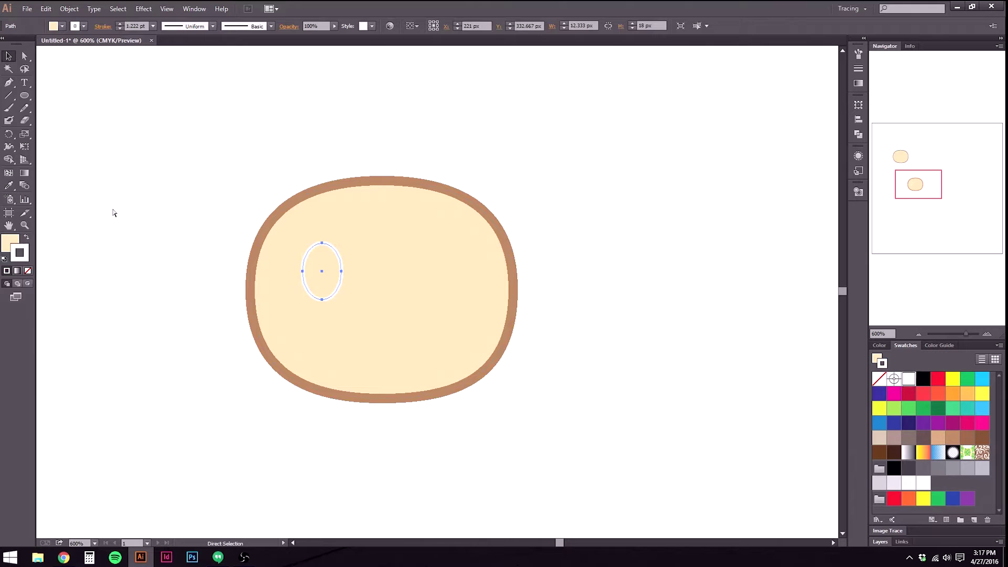
{"action": "key", "text": "v"}
{"action": "key", "text": "shift+x"}
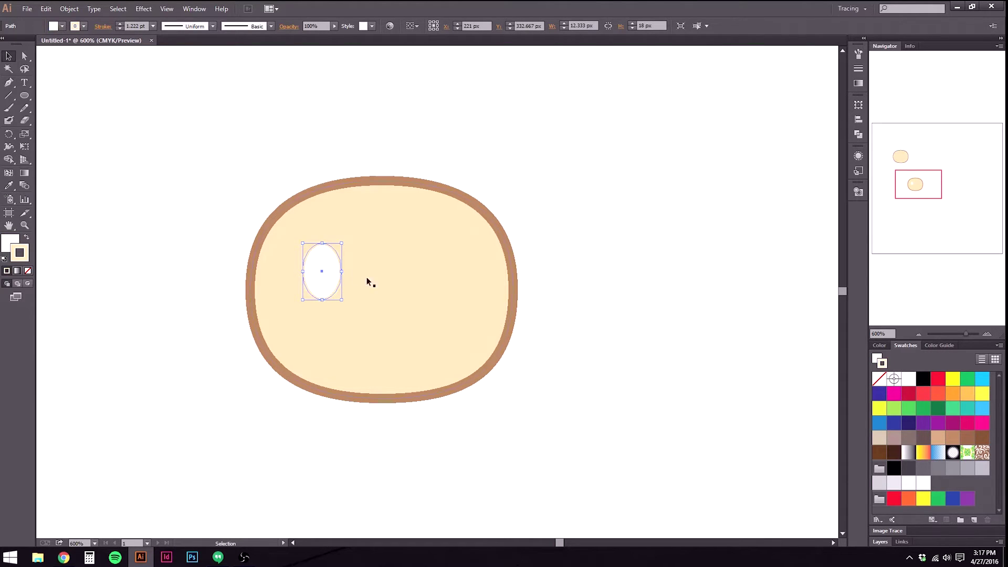
{"action": "left_click", "coordinate": [27, 238]}
{"action": "left_click", "coordinate": [28, 238]}
{"action": "left_click", "coordinate": [28, 271]}
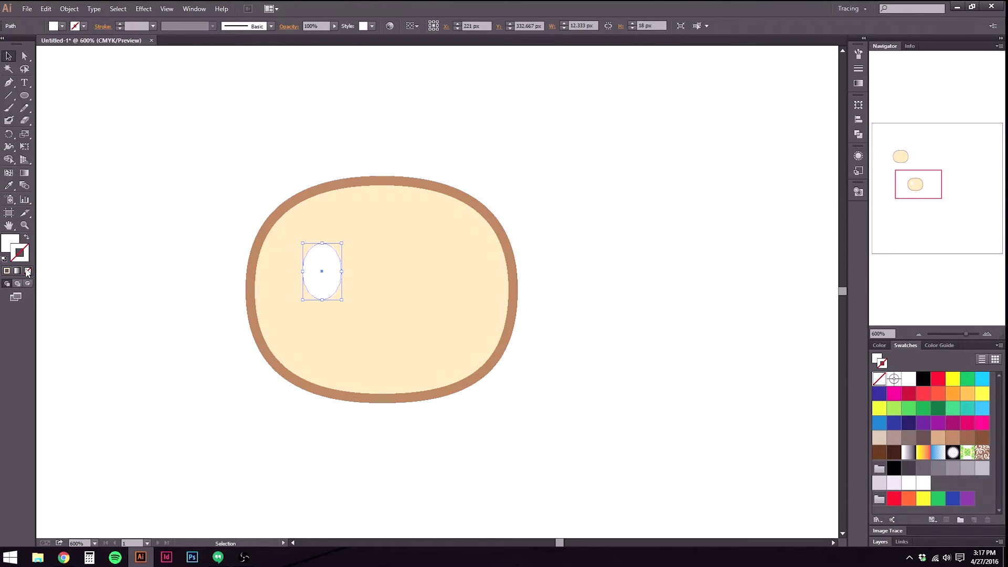
{"action": "left_click", "coordinate": [178, 289]}
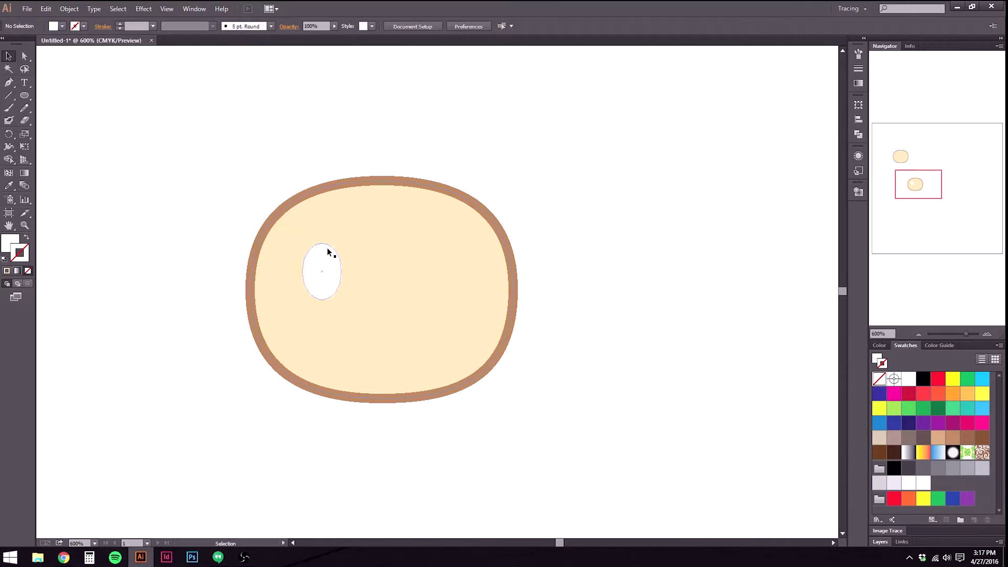
Copy the head's fill and brown outline onto the eye with the Eyedropper, and make the eye's fill white.
{"action": "left_click", "coordinate": [321, 273]}
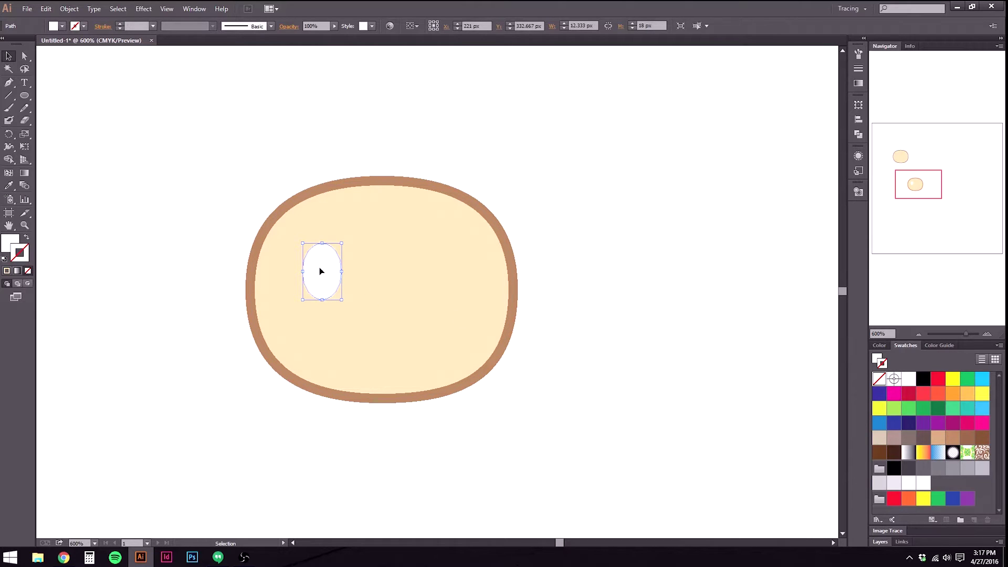
{"action": "key", "text": "i"}
{"action": "left_click", "coordinate": [398, 213]}
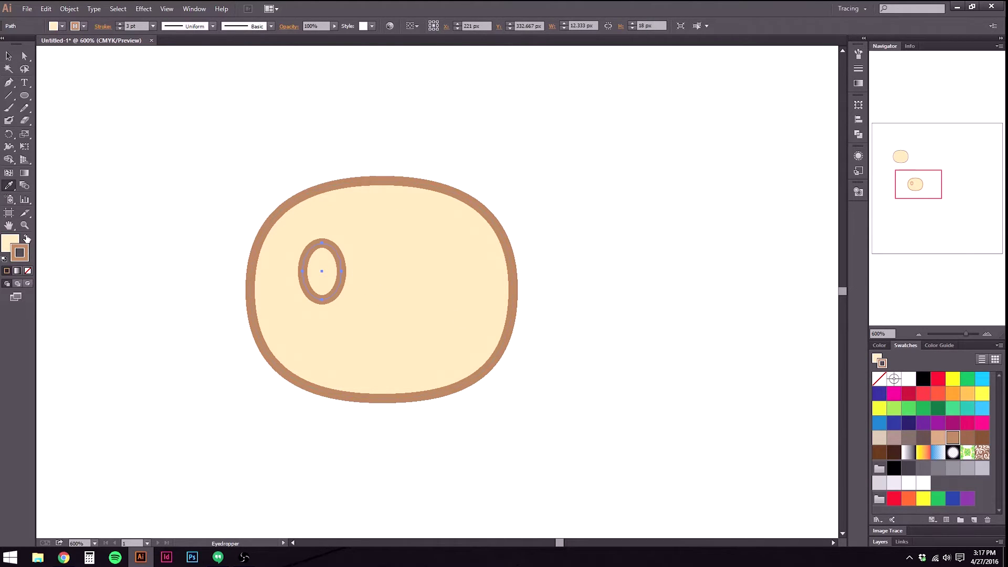
{"action": "left_click", "coordinate": [26, 237]}
{"action": "left_click", "coordinate": [27, 237]}
{"action": "left_click", "coordinate": [12, 248]}
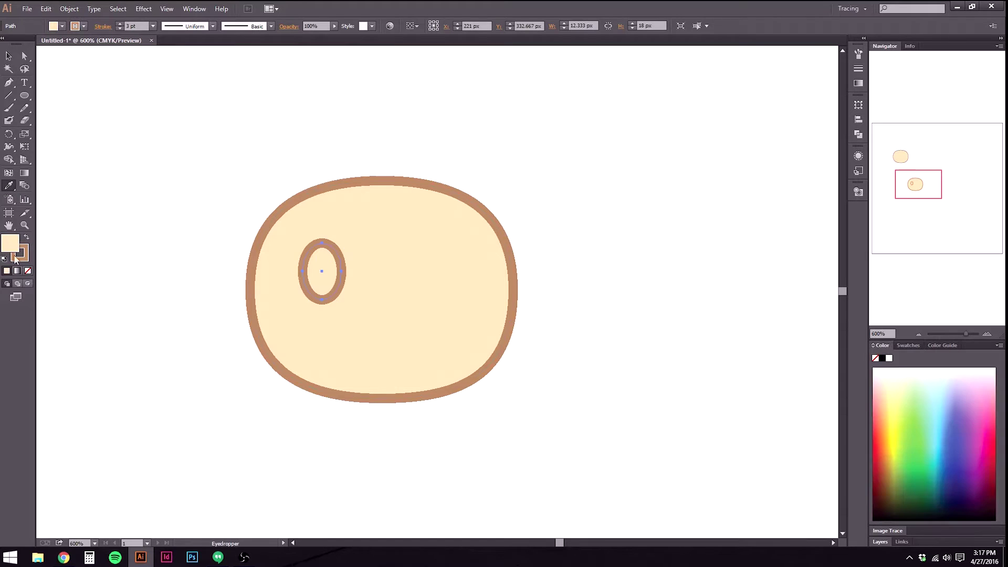
{"action": "left_click", "coordinate": [28, 271]}
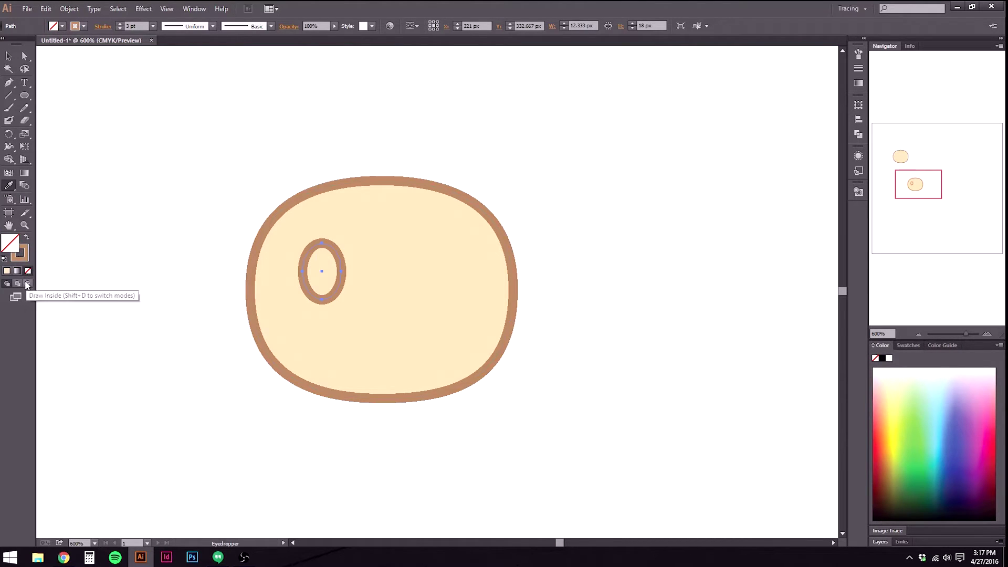
{"action": "left_click", "coordinate": [888, 358]}
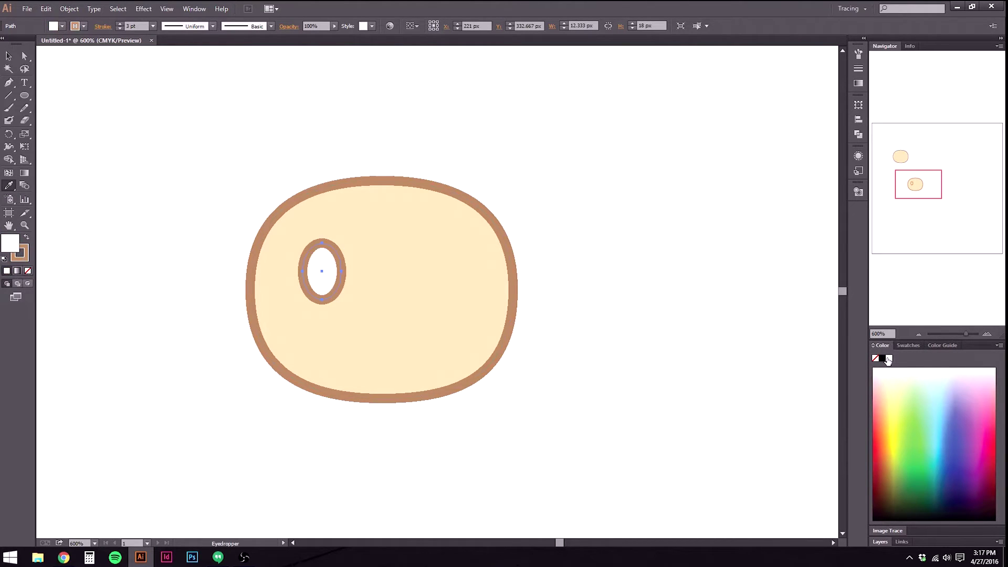
{"action": "left_click", "coordinate": [8, 56]}
{"action": "left_click", "coordinate": [205, 214]}
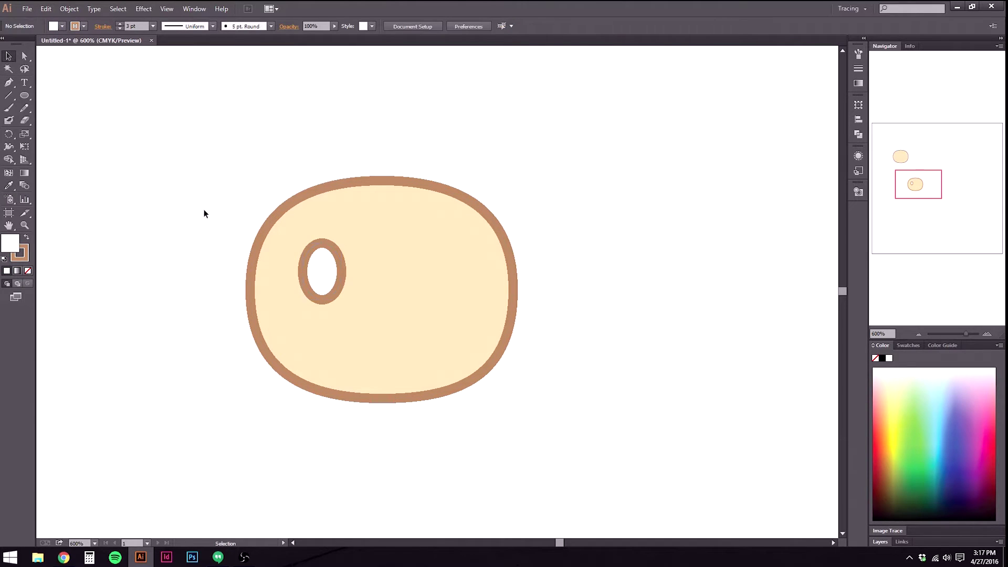
Set the eye's stroke weight to 2 pt.
{"action": "left_click", "coordinate": [334, 282]}
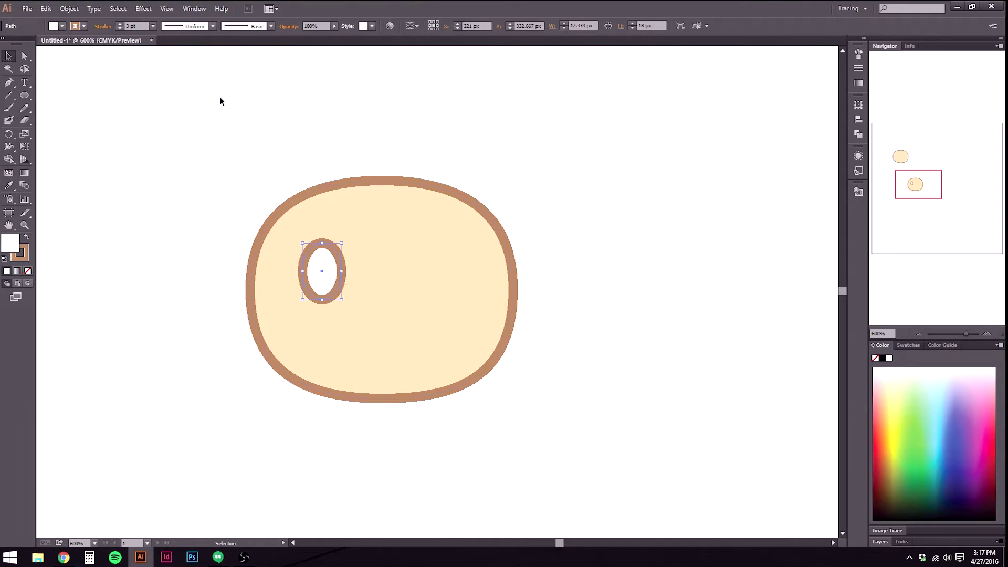
{"action": "left_click", "coordinate": [120, 24]}
{"action": "left_click", "coordinate": [119, 27]}
{"action": "left_click", "coordinate": [120, 27]}
{"action": "left_click", "coordinate": [120, 27]}
{"action": "left_click", "coordinate": [120, 27]}
{"action": "left_click", "coordinate": [120, 24]}
{"action": "left_click", "coordinate": [121, 58]}
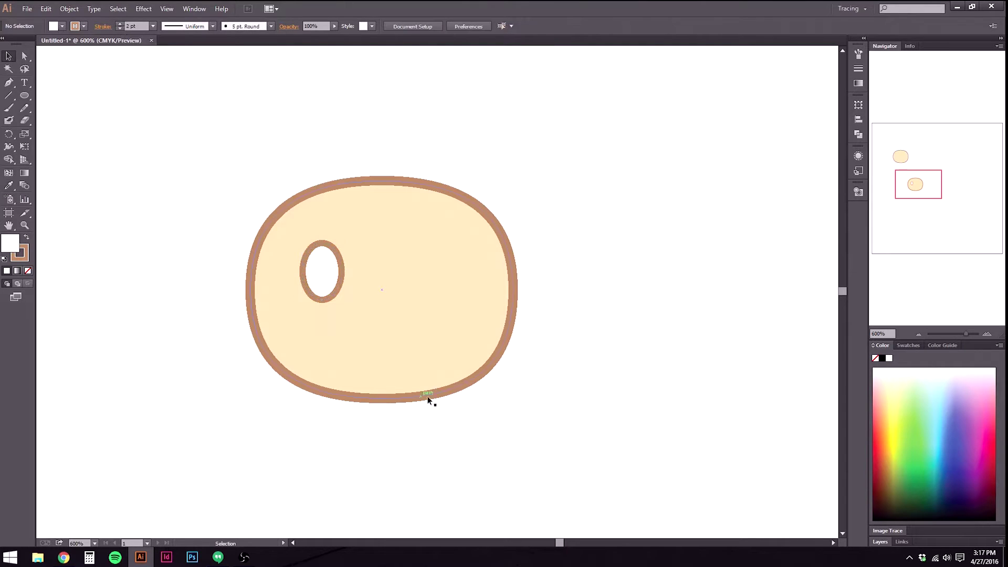
Select the head and eye and enlarge them together, making the head about 121 px wide and 100 px high.
{"action": "mouse_move", "coordinate": [326, 274]}
{"action": "left_mouse_down"}
{"action": "mouse_move", "coordinate": [327, 287]}
{"action": "mouse_move", "coordinate": [319, 279]}
{"action": "left_mouse_up"}
{"action": "left_click", "coordinate": [145, 293]}
{"action": "scroll", "coordinate": [319, 279], "scroll_direction": "up", "scroll_amount": 1}
{"action": "scroll", "coordinate": [322, 283], "scroll_direction": "down", "scroll_amount": 1}
{"action": "left_click_drag", "start_coordinate": [187, 146], "coordinate": [569, 446]}
{"action": "left_click", "coordinate": [603, 441]}
Delete the small eye ellipse from the head.
{"action": "left_click", "coordinate": [299, 288]}
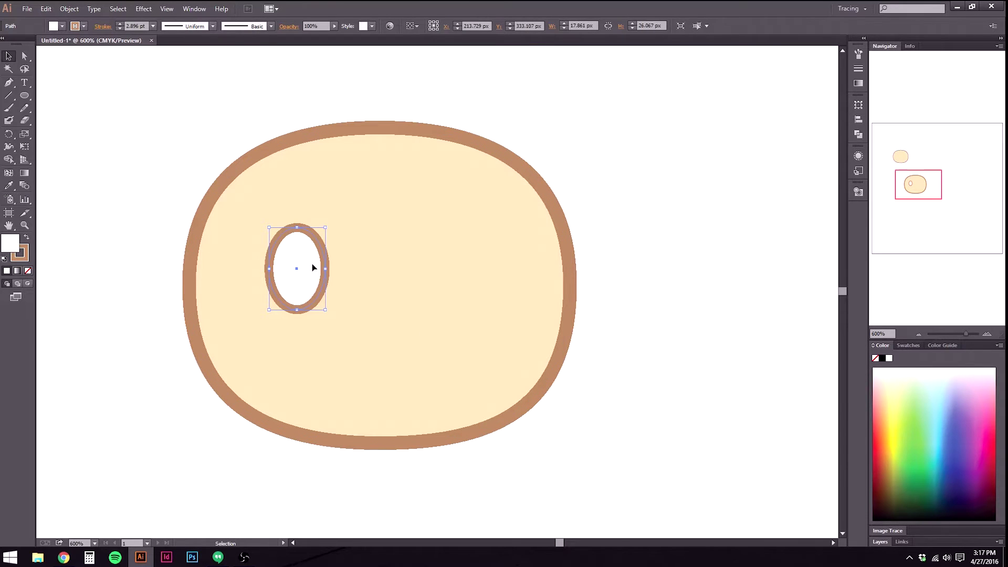
{"action": "left_click", "coordinate": [86, 153]}
{"action": "left_click", "coordinate": [297, 261]}
{"action": "key", "text": "Delete"}
Create a white eye about 10 by 12 px in the head's upper-left part from a shrunken copy of the head rotated 90 degrees.
{"action": "left_click_drag", "start_coordinate": [481, 195], "coordinate": [291, 257]}
{"action": "left_click_drag", "start_coordinate": [205, 268], "coordinate": [466, 240]}
{"action": "left_click_drag", "start_coordinate": [643, 158], "coordinate": [513, 478]}
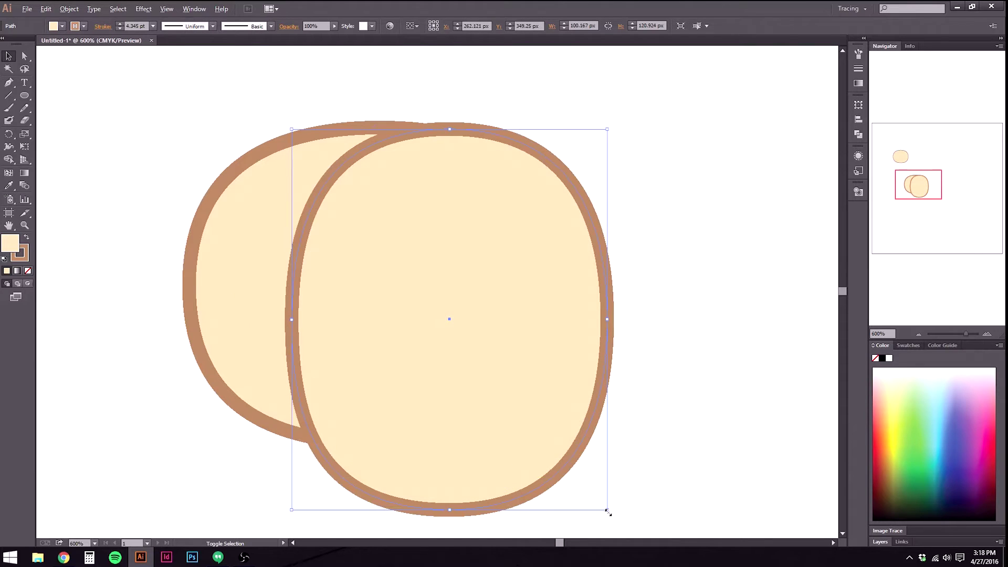
{"action": "left_click_drag", "start_coordinate": [608, 509], "coordinate": [290, 248]}
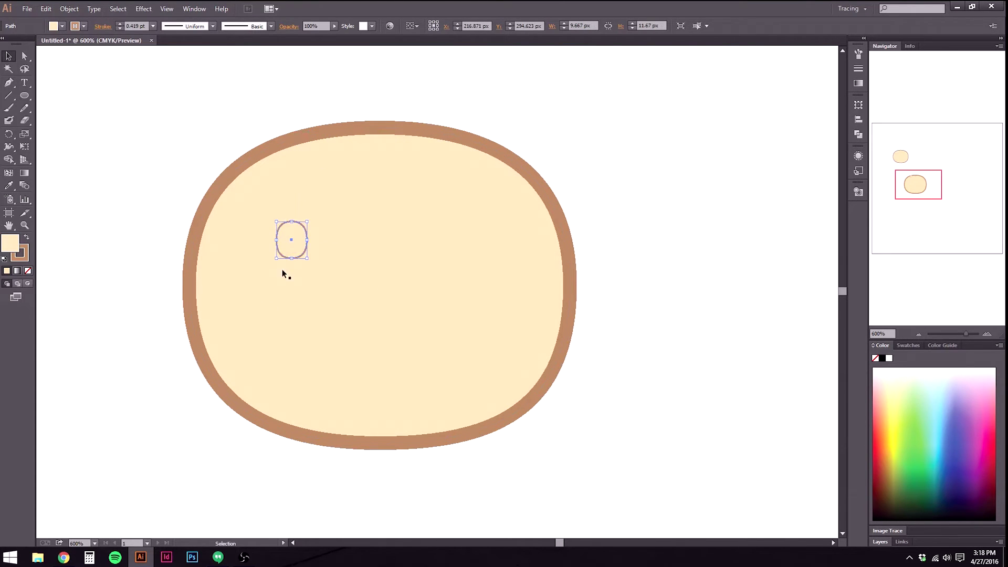
{"action": "left_click", "coordinate": [888, 359]}
{"action": "left_click", "coordinate": [711, 329]}
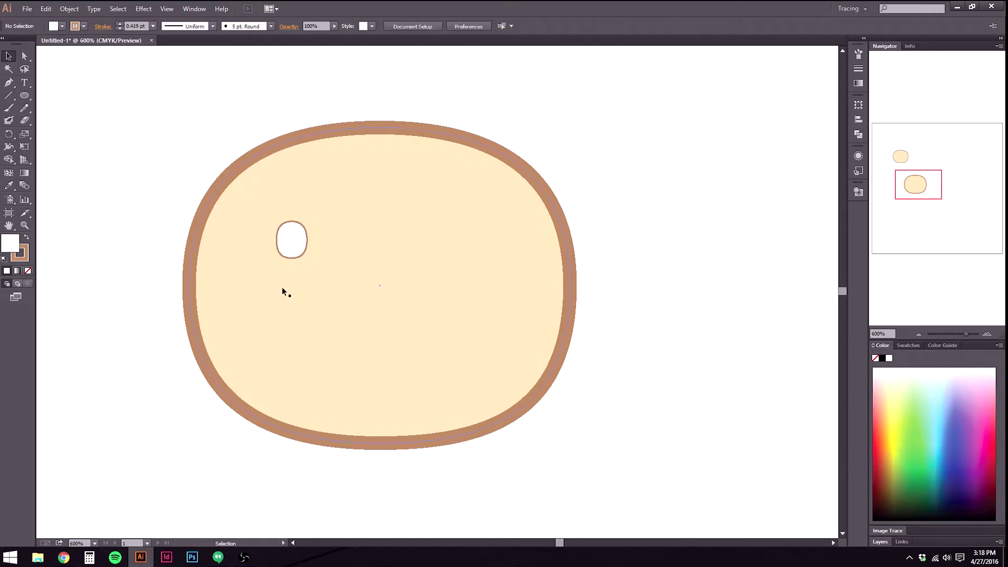
Enlarge the eye to about 20 by 25 px and place a duplicate level with it on the head's right side.
{"action": "left_click", "coordinate": [290, 247]}
{"action": "left_click_drag", "start_coordinate": [307, 260], "coordinate": [440, 289]}
{"action": "left_click", "coordinate": [330, 282], "text": "shift"}
{"action": "left_click", "coordinate": [139, 264]}
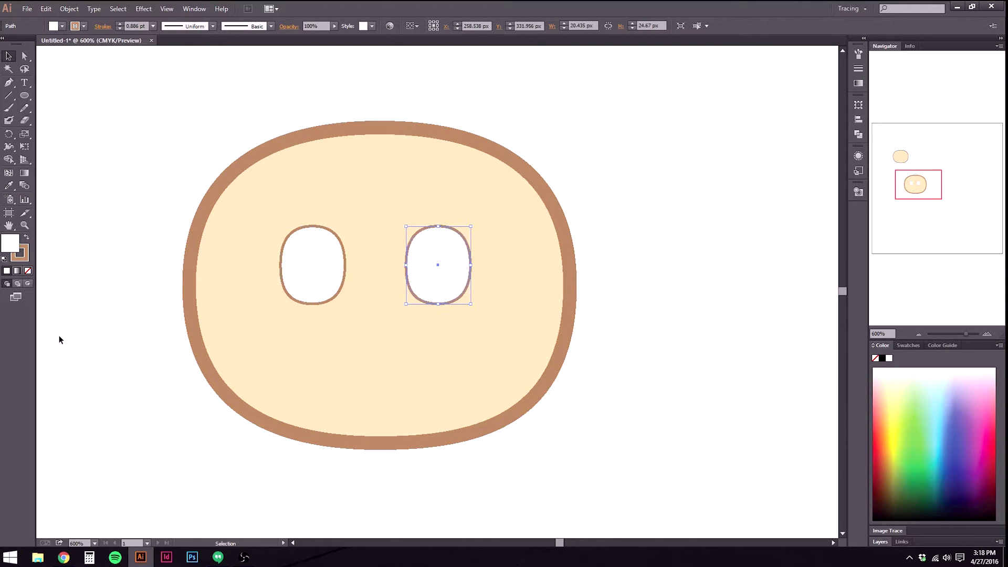
{"action": "left_click", "coordinate": [120, 338]}
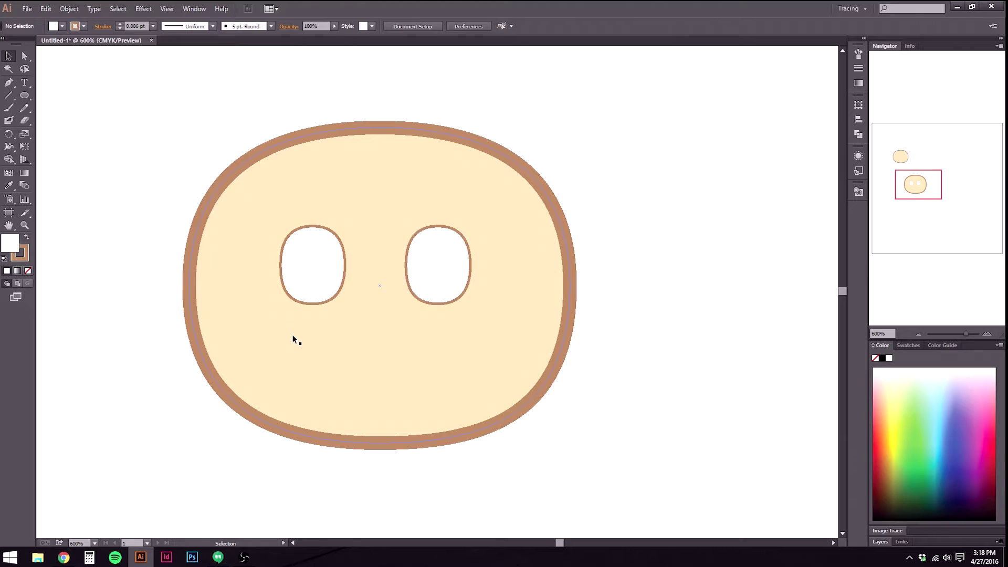
Draw a circle about 22.5 px in diameter centred below the two eyes as the mouth.
{"action": "left_click", "coordinate": [23, 97]}
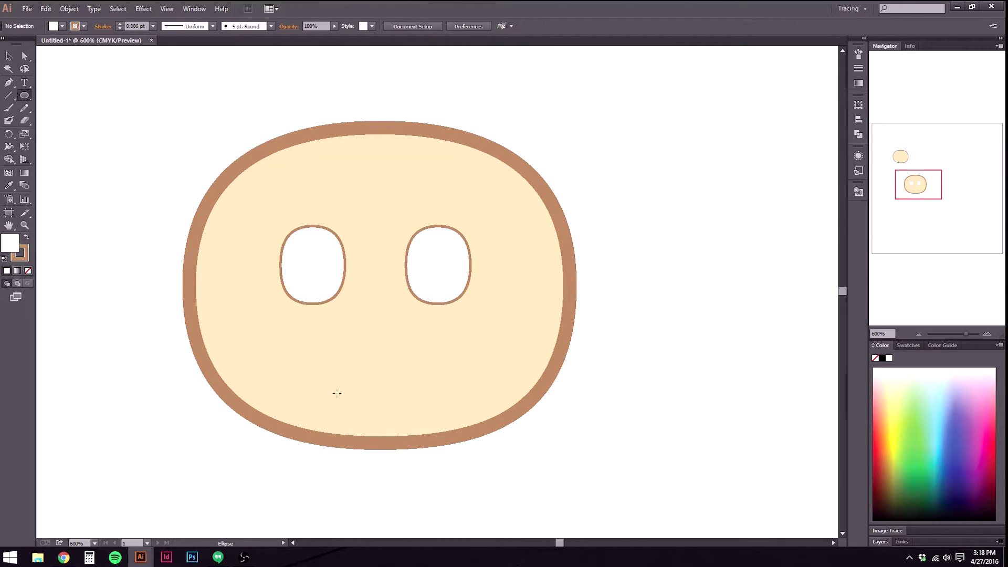
{"action": "left_click_drag", "start_coordinate": [335, 325], "coordinate": [407, 361]}
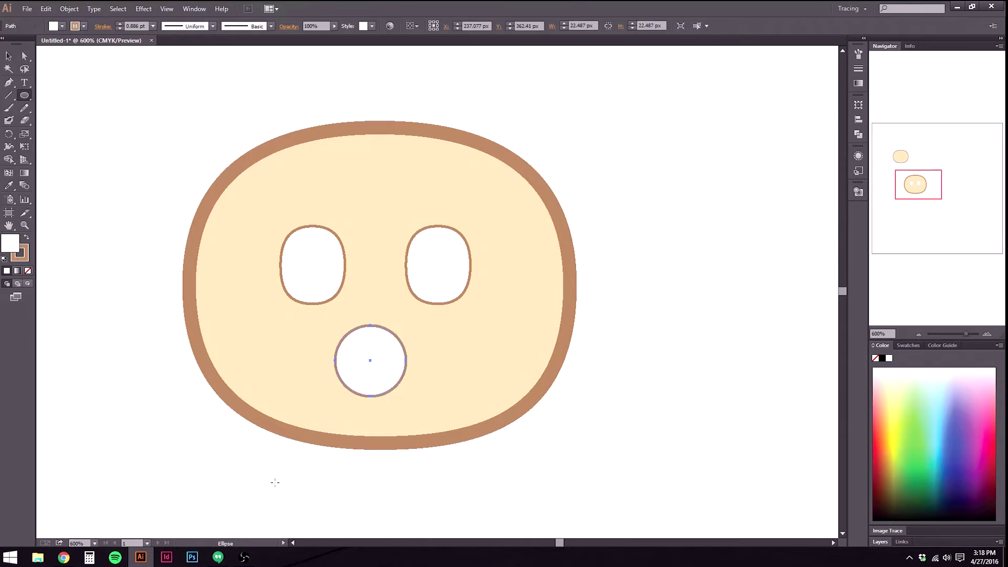
Delete the mouth circle's top anchor point with its adjoining segments and remove the fill to leave a smile arc.
{"action": "left_click", "coordinate": [24, 56]}
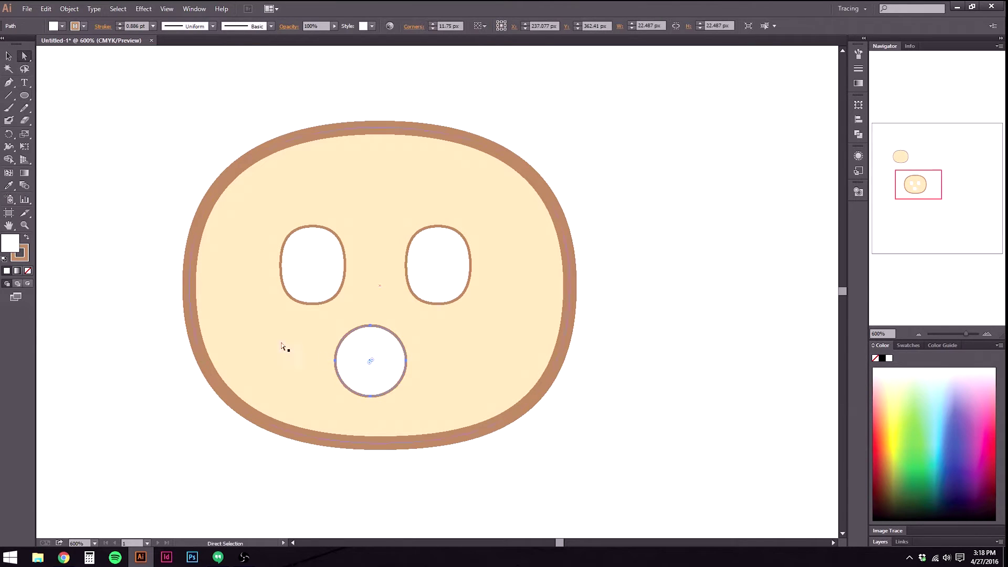
{"action": "left_click", "coordinate": [370, 325]}
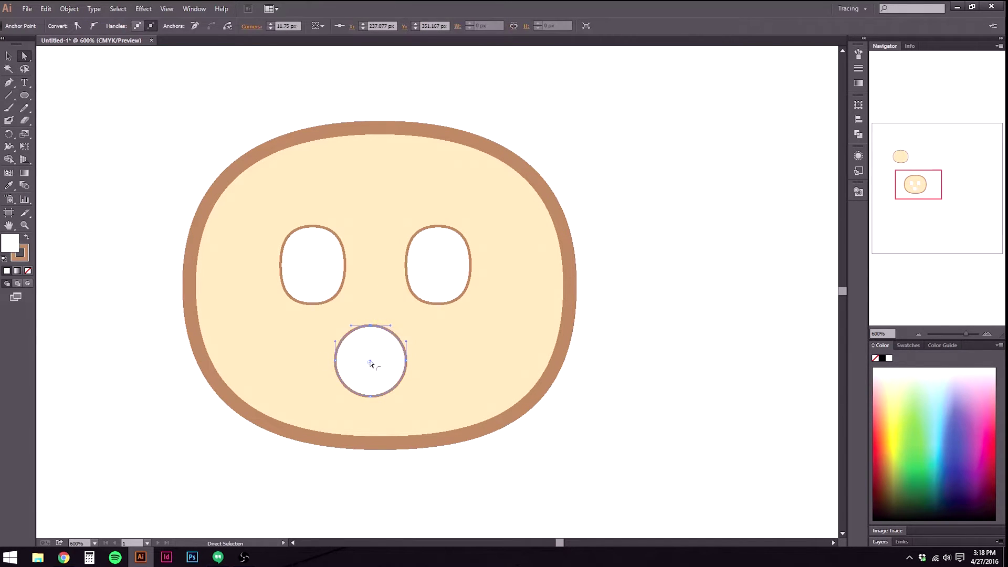
{"action": "left_click", "coordinate": [194, 26]}
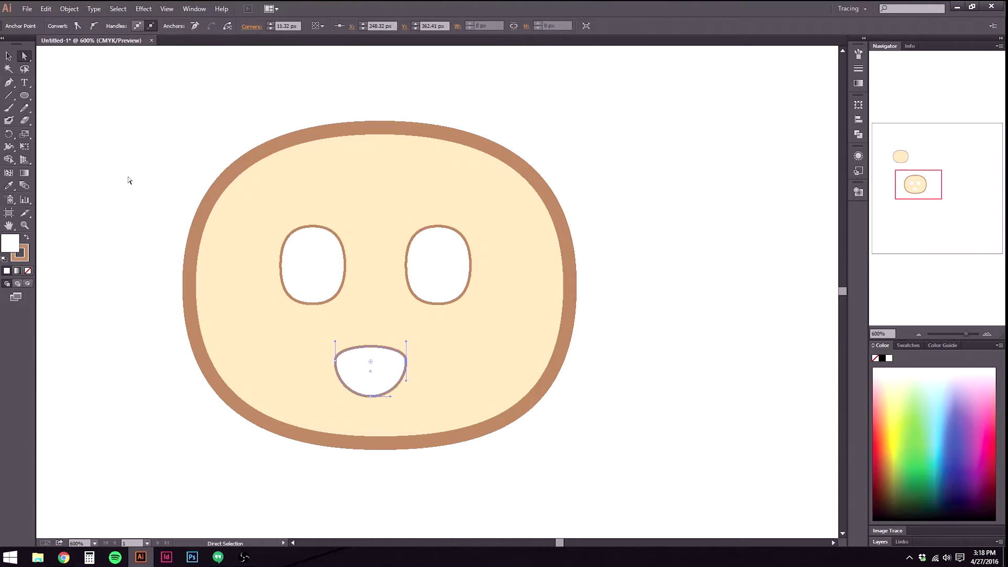
{"action": "key", "text": "ctrl+z"}
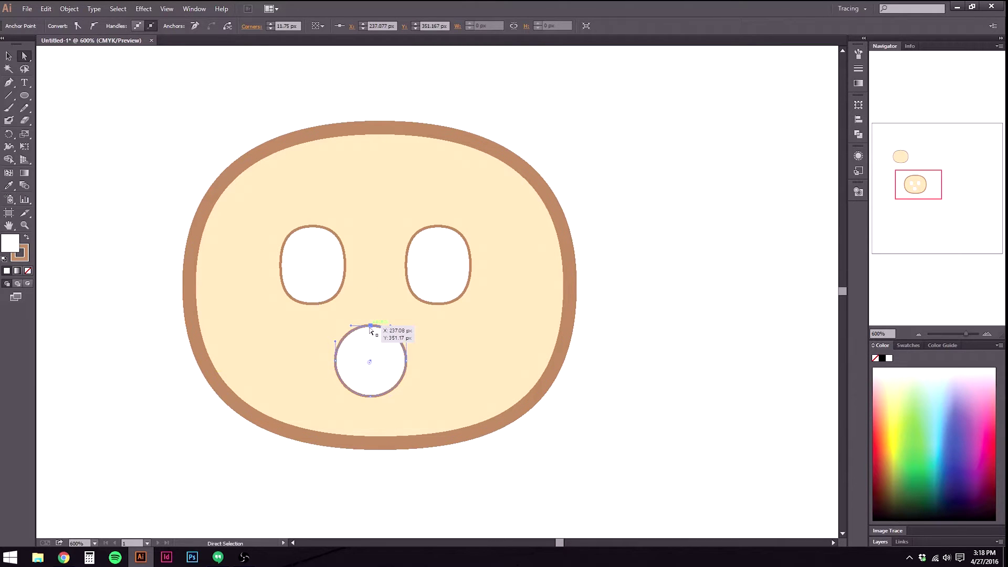
{"action": "key", "text": "Delete"}
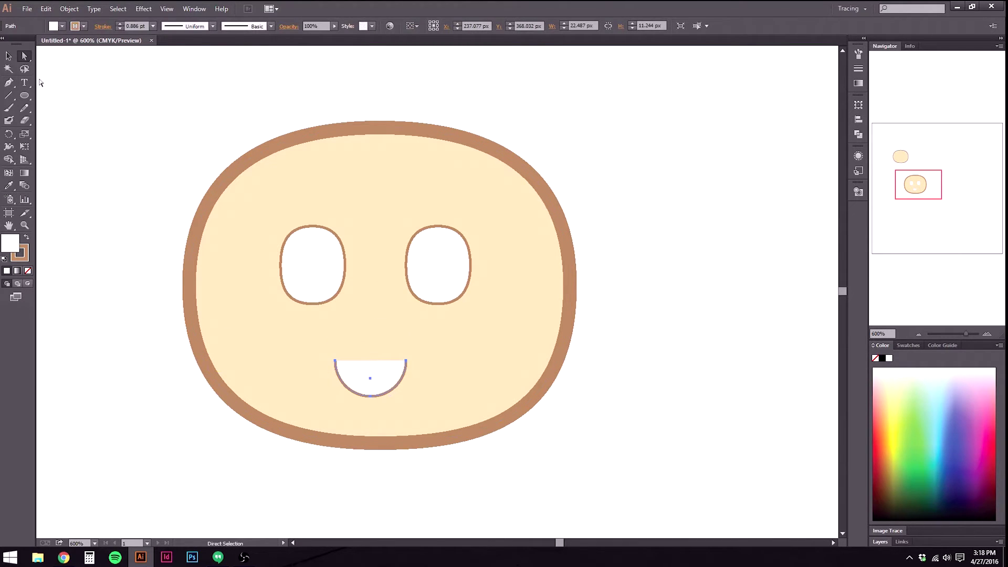
{"action": "left_click", "coordinate": [28, 271]}
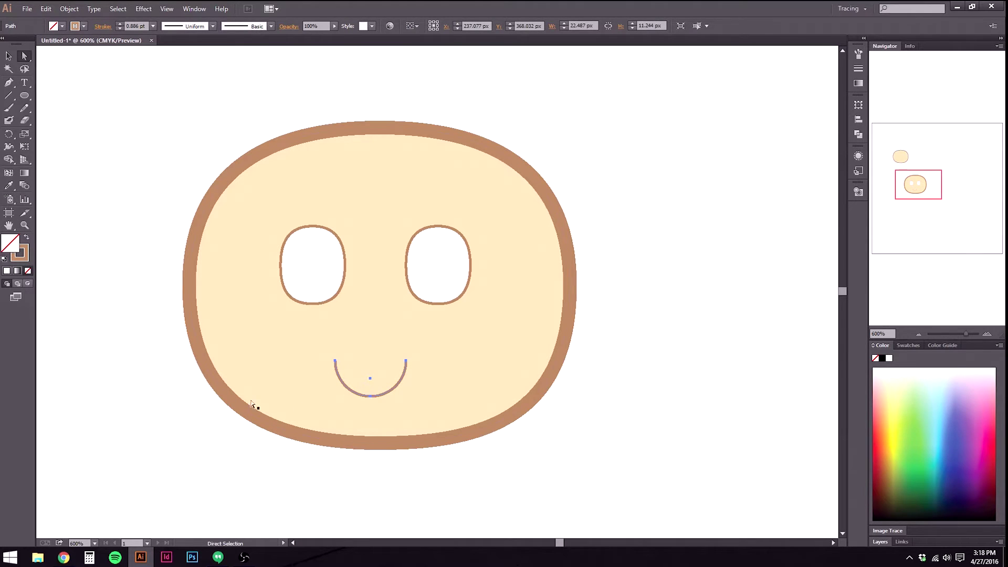
{"action": "left_click", "coordinate": [126, 402]}
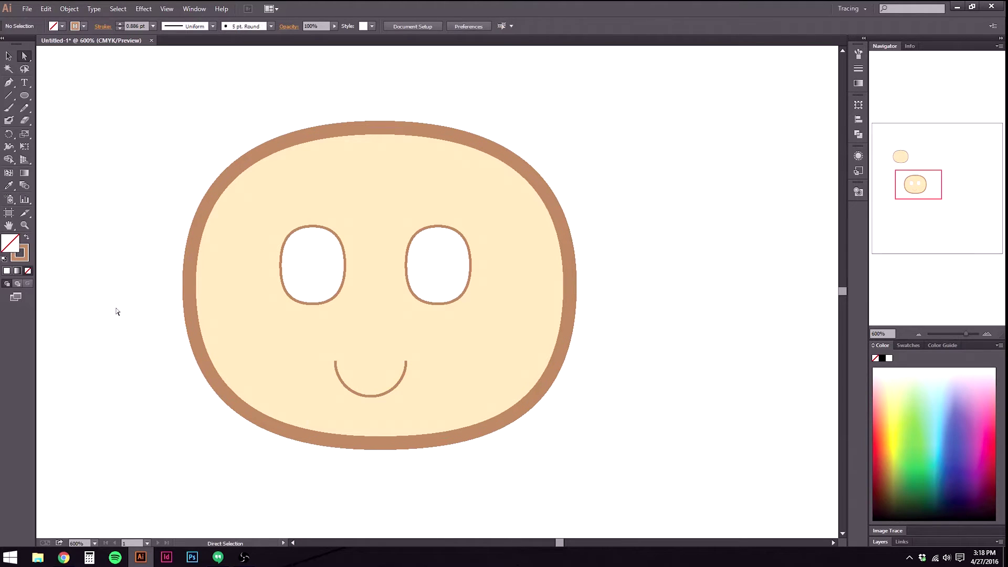
Set the outline weight of both eyes to 1.5 pt.
{"action": "left_click", "coordinate": [309, 260]}
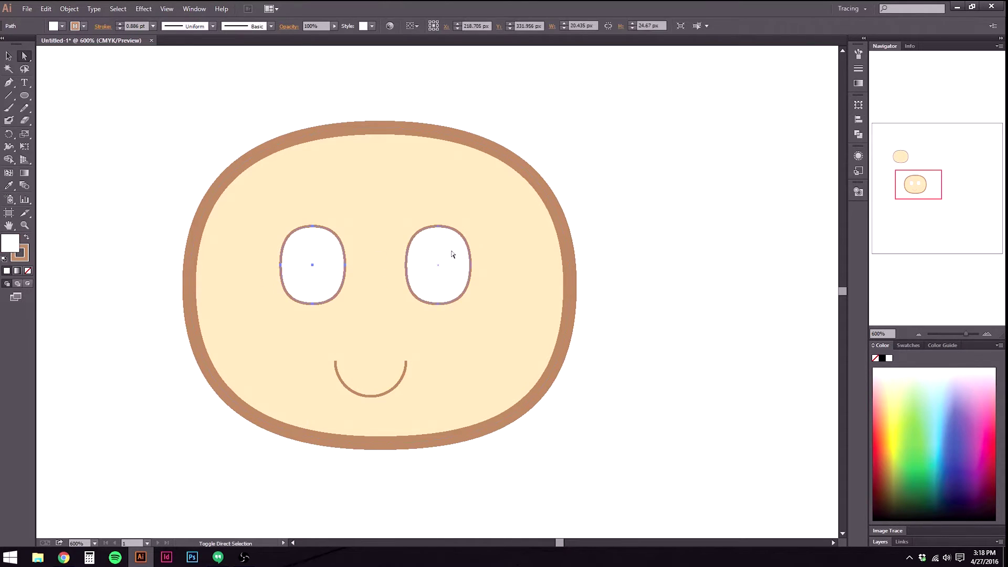
{"action": "left_click", "coordinate": [452, 254], "text": "shift"}
{"action": "left_click", "coordinate": [119, 25]}
{"action": "left_click", "coordinate": [119, 25]}
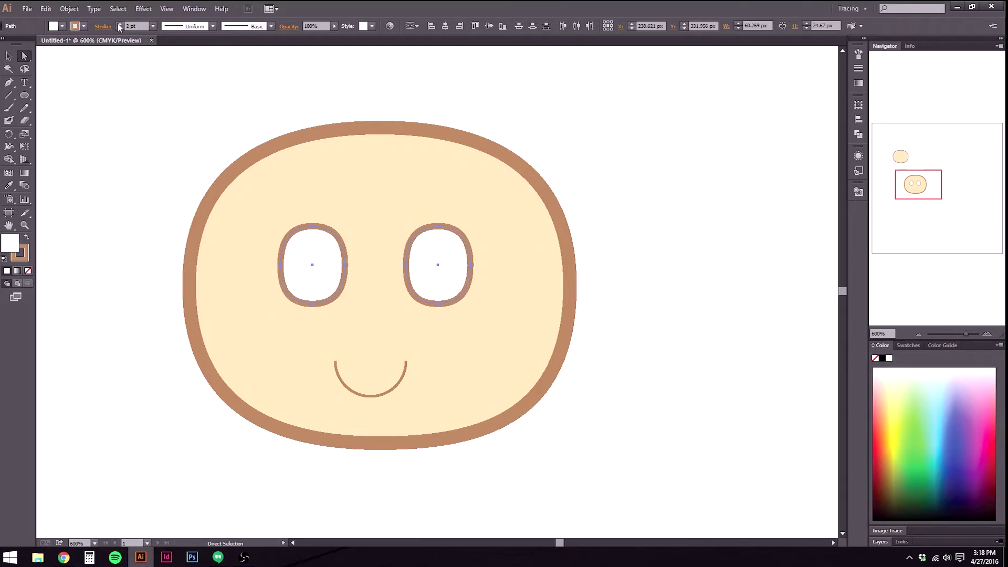
{"action": "left_click", "coordinate": [142, 199]}
{"action": "left_click", "coordinate": [302, 267]}
{"action": "left_click", "coordinate": [421, 269], "text": "shift"}
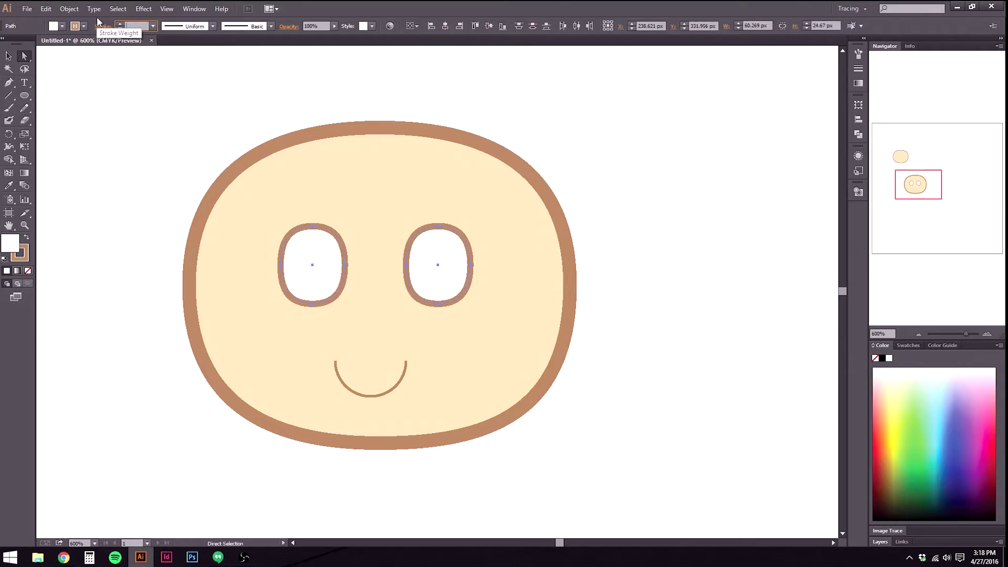
{"action": "type", "text": "1.5"}
{"action": "key", "text": "Return"}
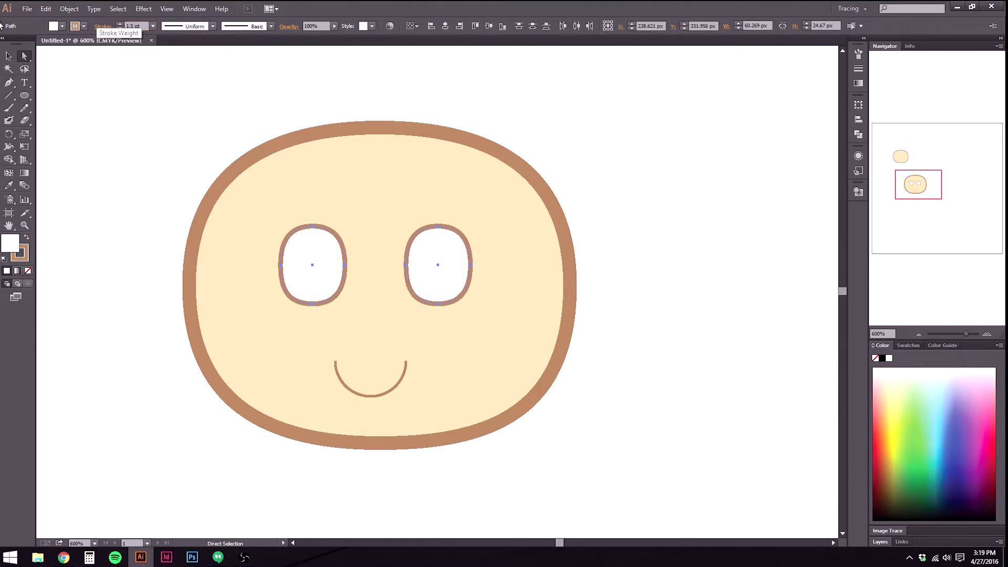
Undo the eye outline and smile arc edits to bring back the full white mouth circle.
{"action": "left_click", "coordinate": [8, 56]}
{"action": "left_click", "coordinate": [137, 231]}
{"action": "left_click", "coordinate": [380, 397]}
{"action": "key", "text": "ctrl+z"}
{"action": "key", "text": "ctrl+z"}
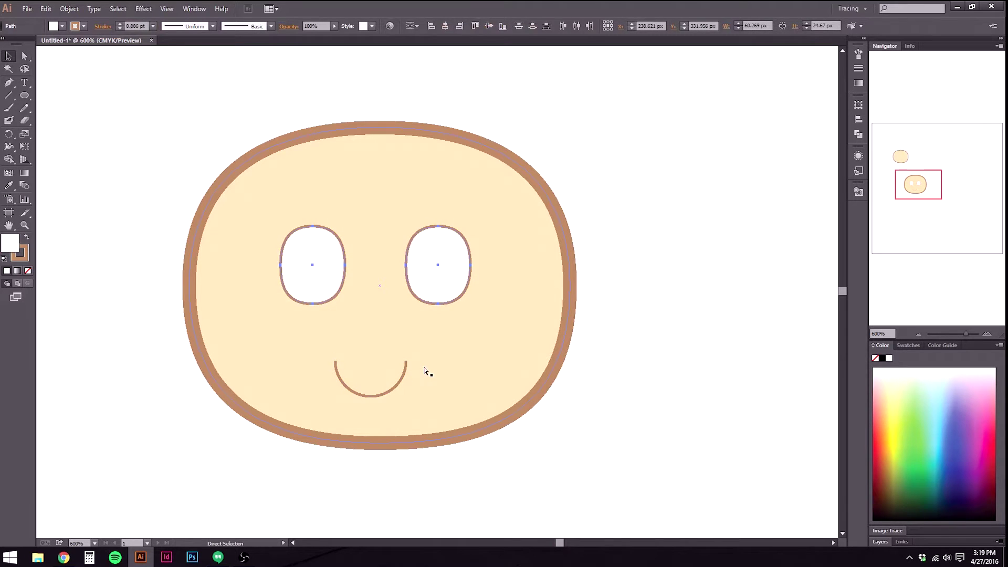
{"action": "key", "text": "ctrl+z"}
{"action": "key", "text": "ctrl+z"}
{"action": "key", "text": "ctrl+z"}
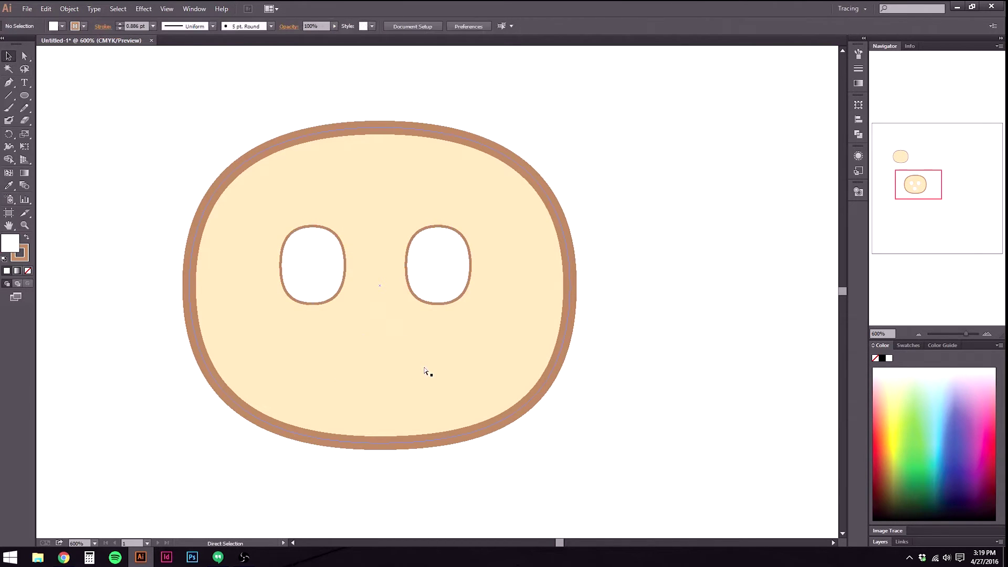
{"action": "key", "text": "ctrl+shift+z"}
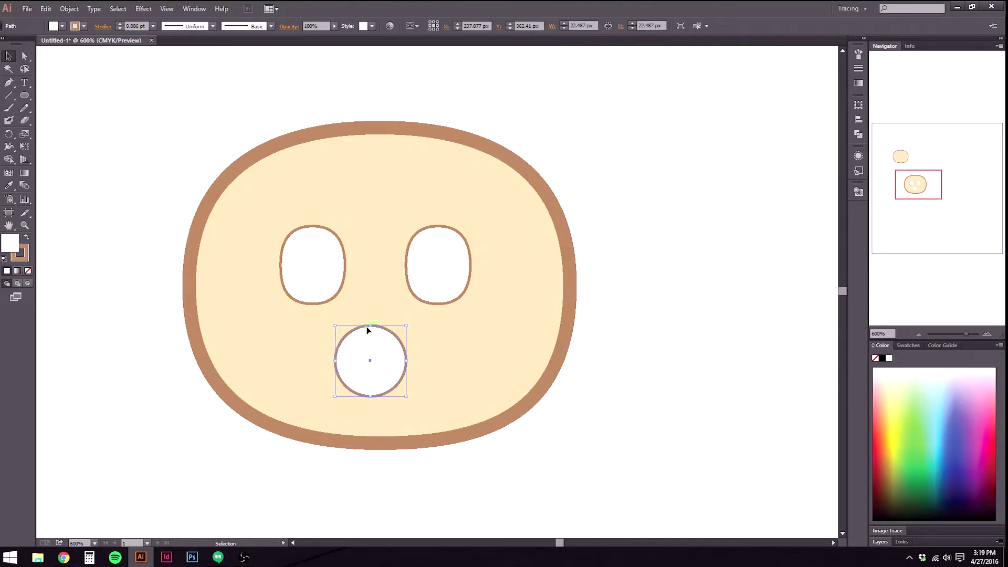
Remove the mouth circle's top anchor point while keeping the path closed, and shift the open mouth slightly right.
{"action": "left_click", "coordinate": [24, 55]}
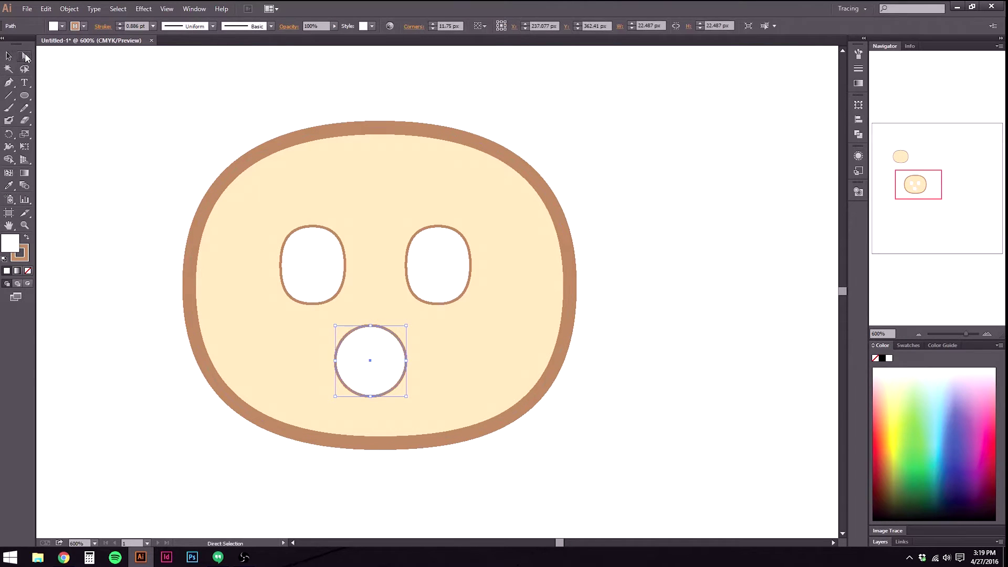
{"action": "left_click", "coordinate": [371, 327]}
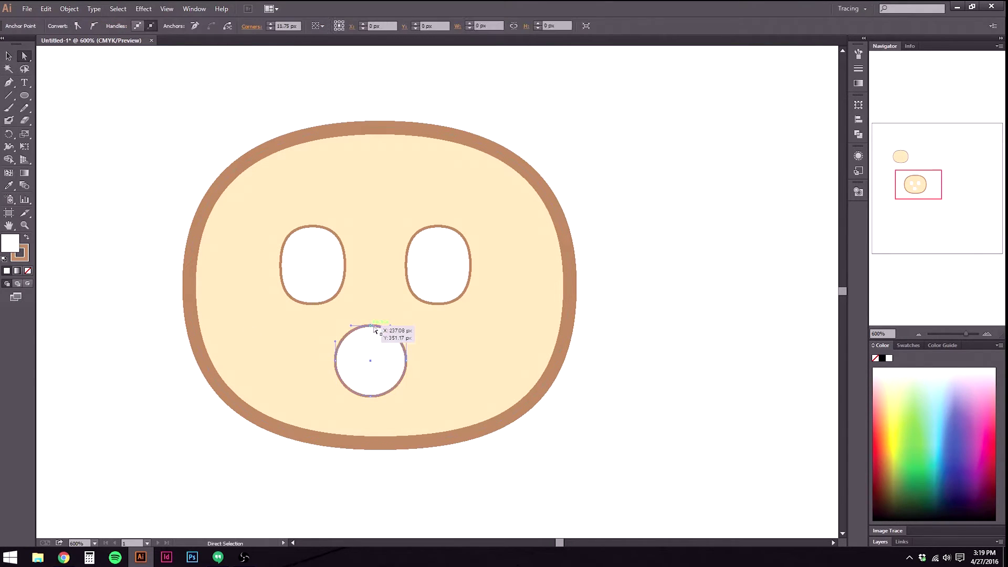
{"action": "left_click", "coordinate": [195, 26]}
{"action": "left_click", "coordinate": [142, 316]}
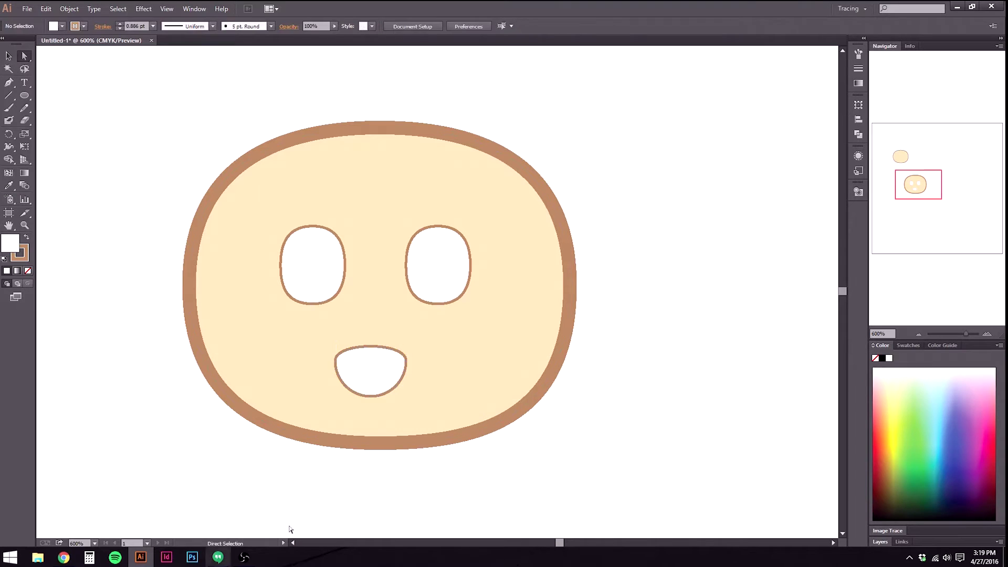
{"action": "left_click_drag", "start_coordinate": [371, 385], "coordinate": [381, 386]}
{"action": "left_click", "coordinate": [139, 469]}
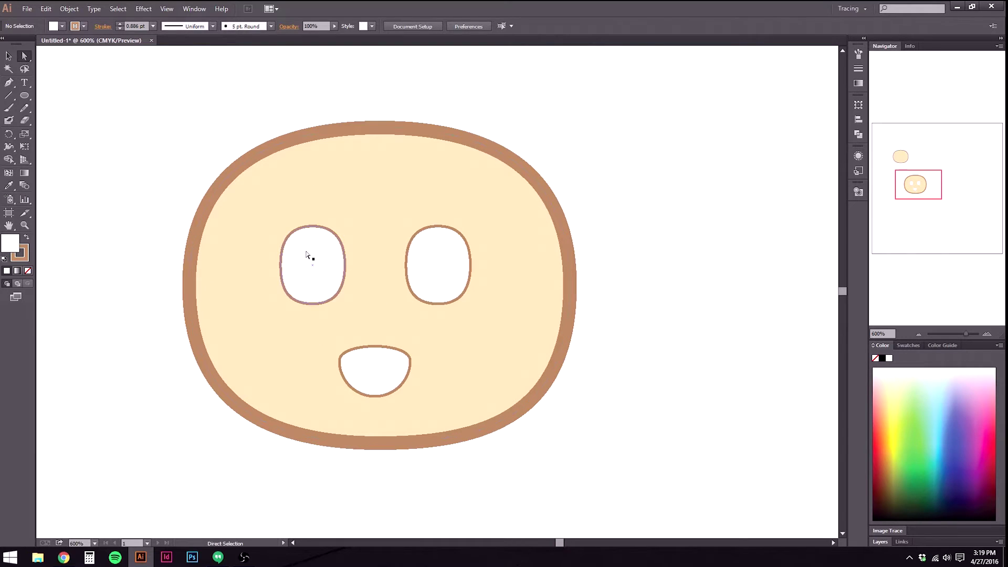
Draw a green circle about 15 px in diameter in the left eye and duplicate it level into the right eye.
{"action": "left_click", "coordinate": [25, 95]}
{"action": "mouse_move", "coordinate": [296, 239]}
{"action": "left_mouse_down"}
{"action": "mouse_move", "coordinate": [315, 286]}
{"action": "mouse_move", "coordinate": [331, 287]}
{"action": "mouse_move", "coordinate": [317, 279]}
{"action": "left_mouse_up"}
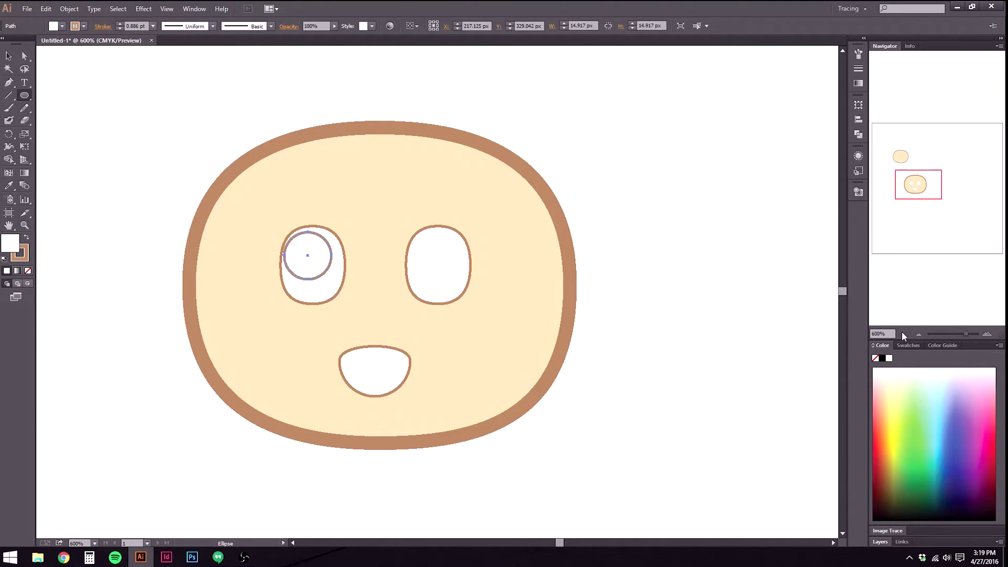
{"action": "left_click", "coordinate": [909, 345]}
{"action": "left_click", "coordinate": [919, 410]}
{"action": "left_click", "coordinate": [909, 408]}
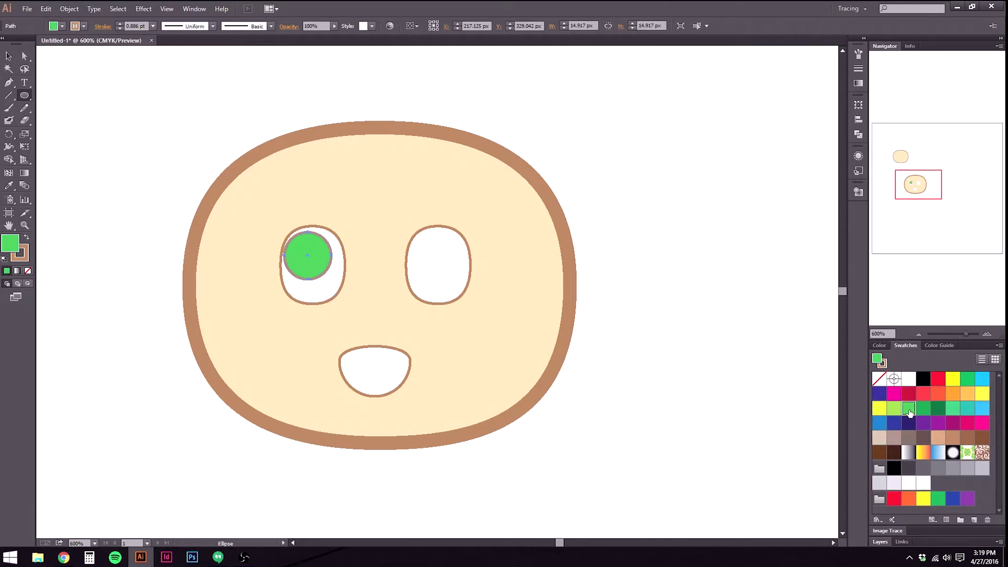
{"action": "left_click", "coordinate": [8, 55]}
{"action": "key", "text": "ctrl+shift+a"}
{"action": "left_click_drag", "start_coordinate": [296, 250], "coordinate": [423, 261]}
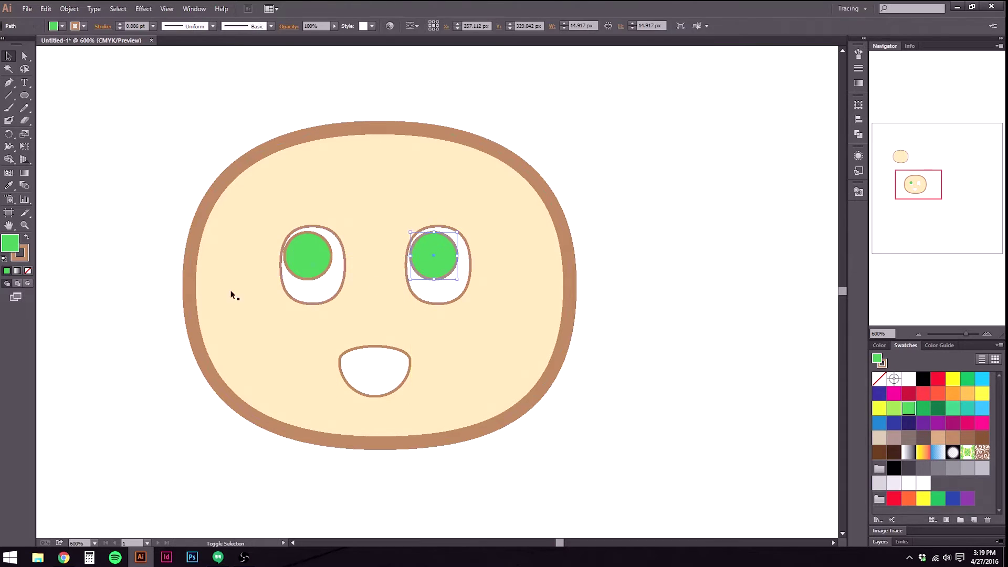
Delete the green iris circles from both eyes.
{"action": "left_click", "coordinate": [79, 242]}
{"action": "left_click", "coordinate": [445, 260]}
{"action": "key", "text": "Delete"}
Set the left eye to Draw Inside mode and paste a copy of the eye in place within it.
{"action": "left_click", "coordinate": [319, 284]}
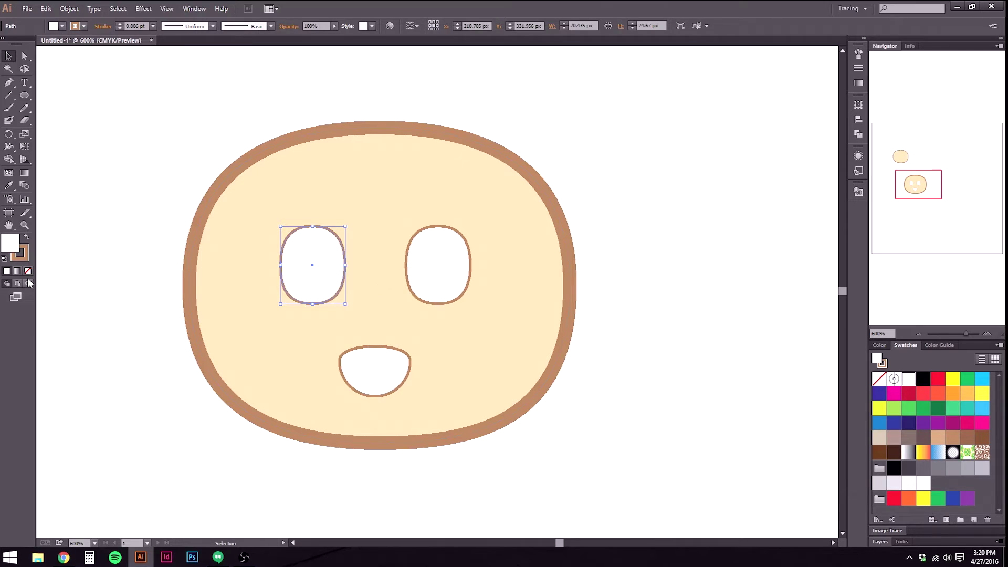
{"action": "key", "text": "a"}
{"action": "key", "text": "v"}
{"action": "left_click", "coordinate": [29, 284]}
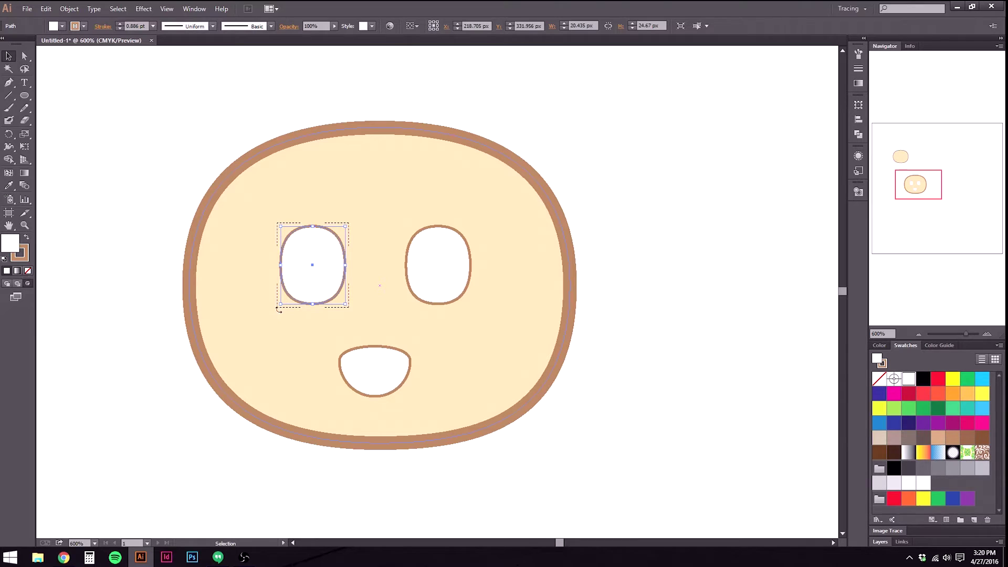
{"action": "key", "text": "a"}
{"action": "key", "text": "v"}
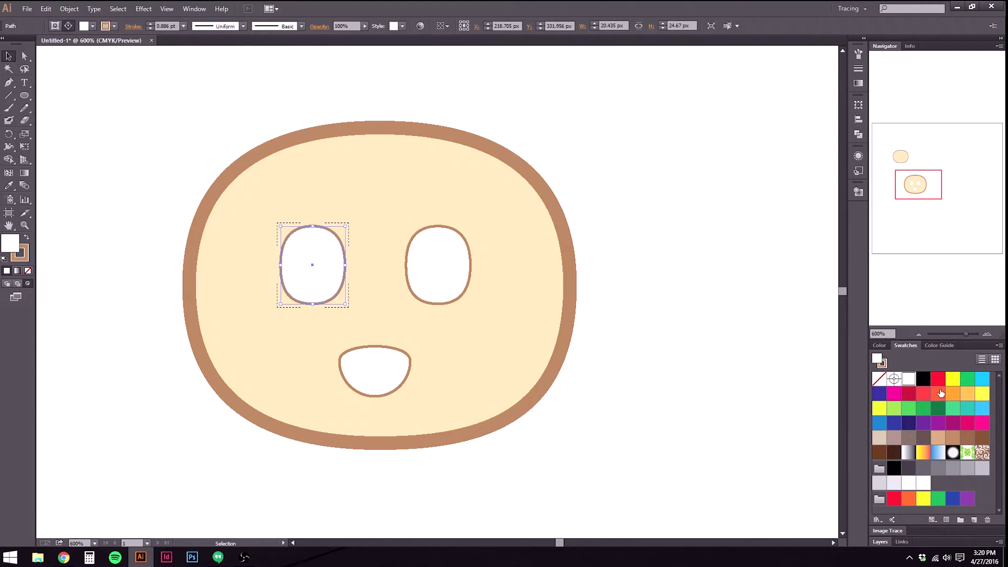
Fill the pasted eye copy with green and offset it about 3 px left and 2 px up inside the eye.
{"action": "left_click", "coordinate": [924, 408]}
{"action": "left_click_drag", "start_coordinate": [327, 278], "coordinate": [325, 275]}
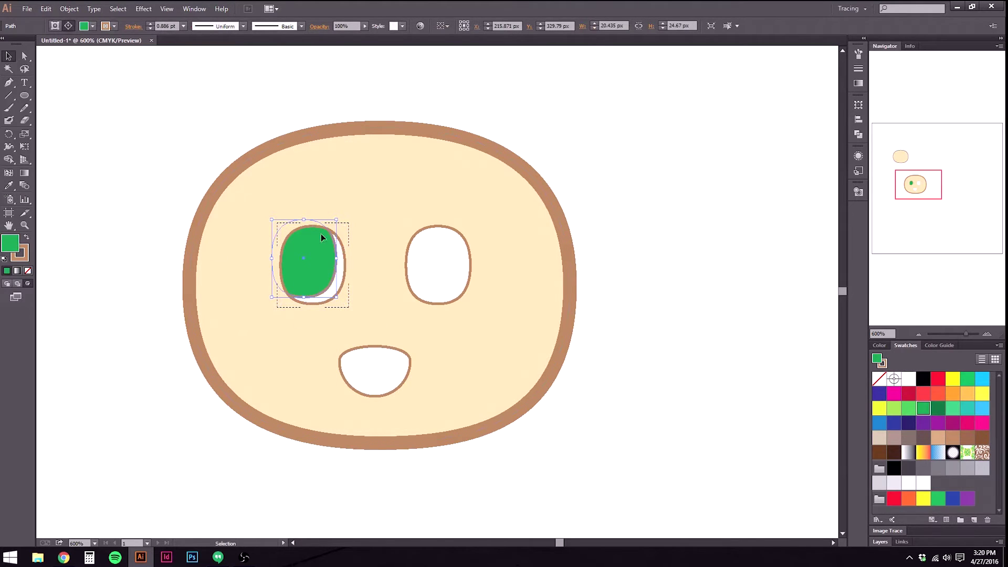
{"action": "left_click_drag", "start_coordinate": [301, 278], "coordinate": [299, 280]}
{"action": "left_click", "coordinate": [121, 212]}
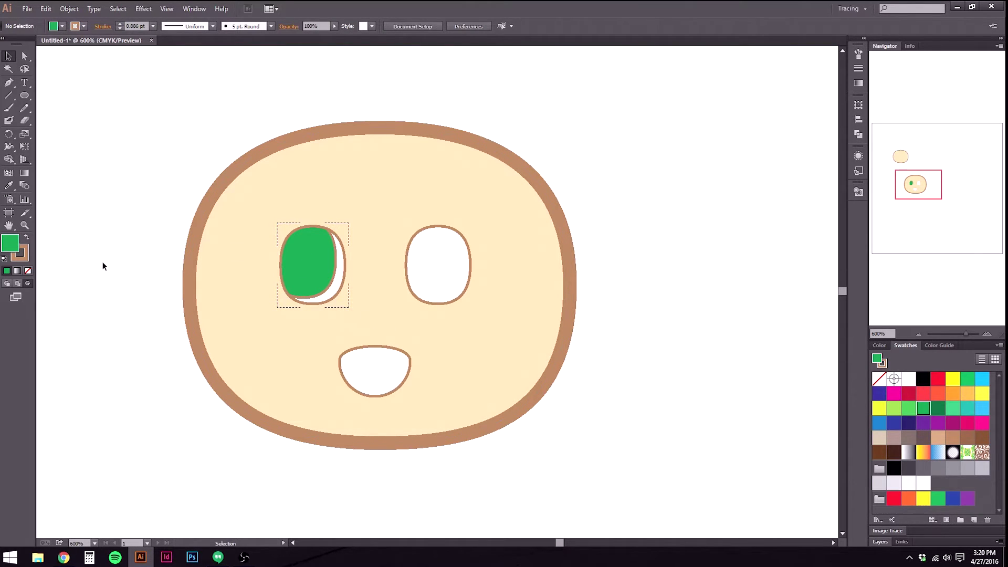
Delete the plain white right eye, return to normal drawing mode and duplicate the green left eye in its place.
{"action": "left_click", "coordinate": [434, 283]}
{"action": "left_click", "coordinate": [6, 284]}
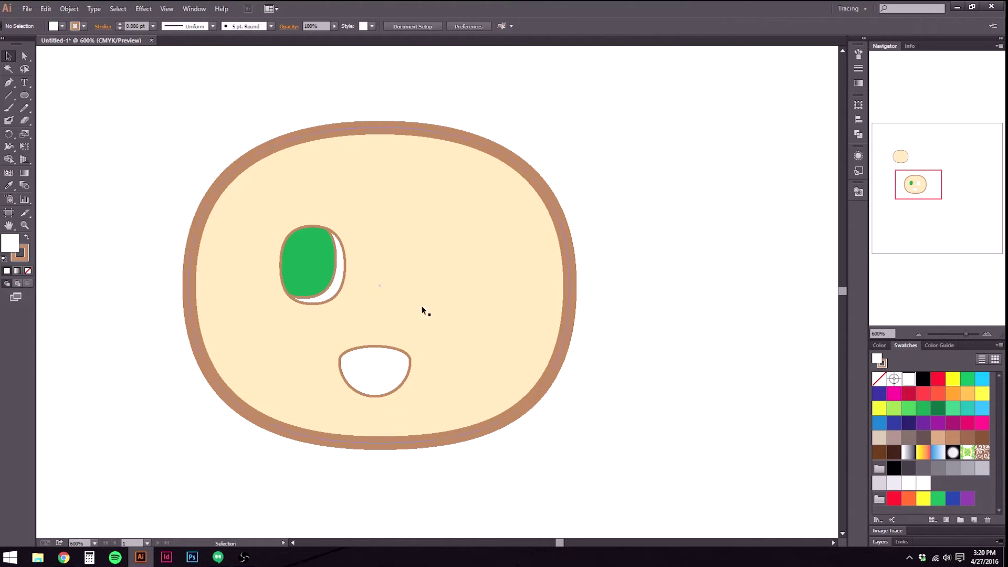
{"action": "left_click", "coordinate": [315, 287]}
{"action": "left_click_drag", "start_coordinate": [313, 284], "coordinate": [450, 285]}
{"action": "left_click", "coordinate": [120, 294]}
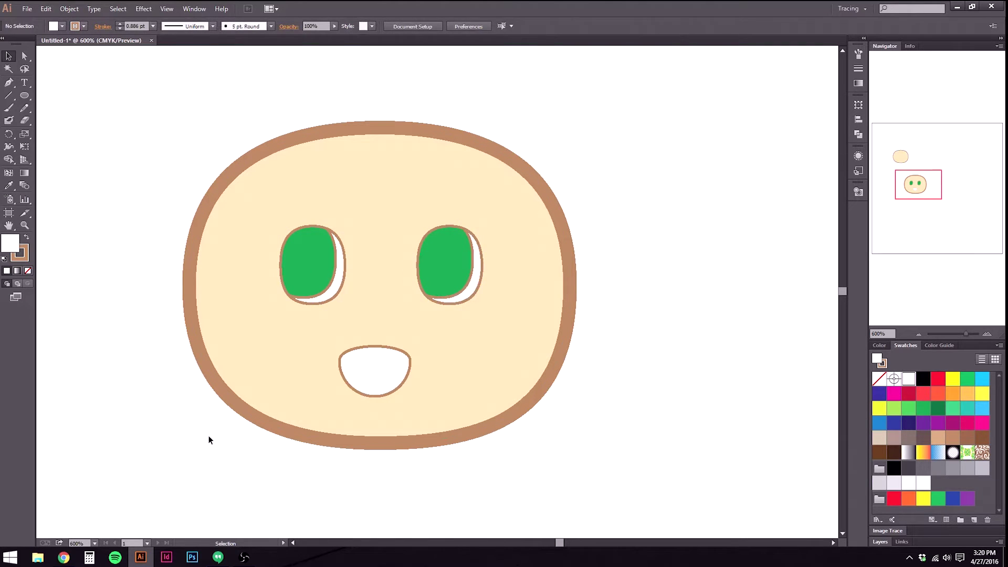
Try a different white swatch as the fill of the right eye's clipping path in isolation mode.
{"action": "double_click", "coordinate": [472, 293]}
{"action": "double_click", "coordinate": [472, 292]}
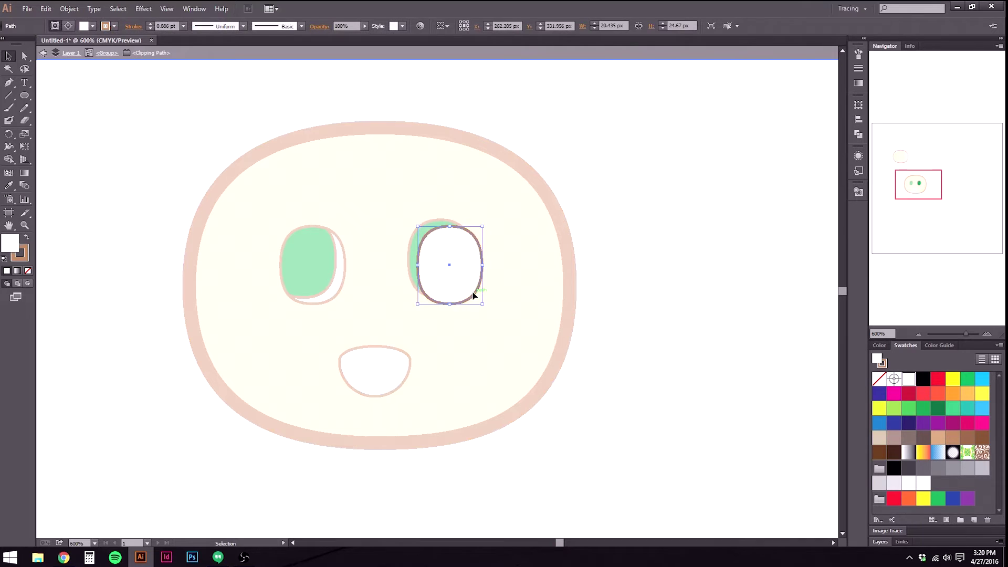
{"action": "left_click", "coordinate": [922, 485]}
{"action": "double_click", "coordinate": [693, 405]}
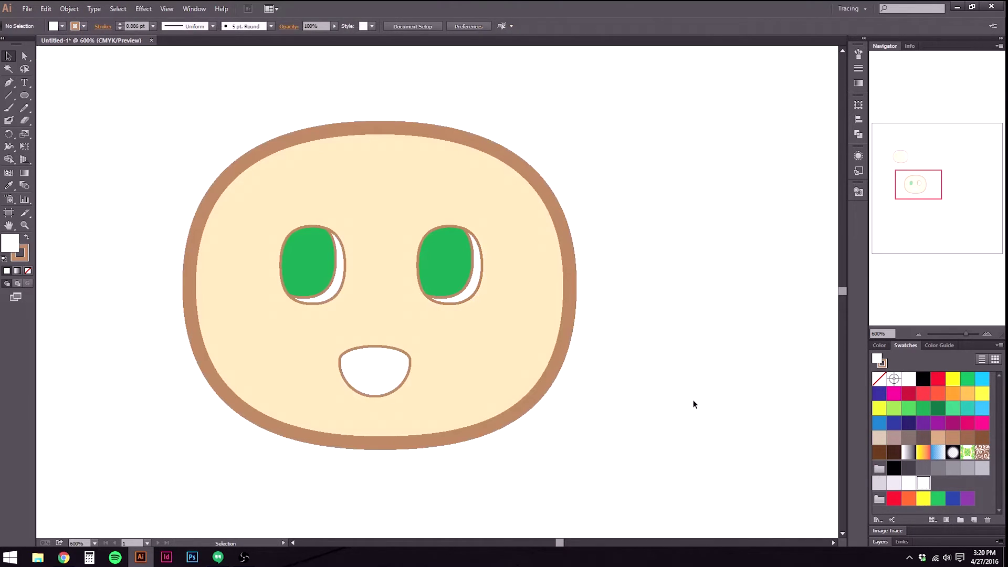
{"action": "key", "text": "ctrl+z"}
{"action": "left_click", "coordinate": [636, 325]}
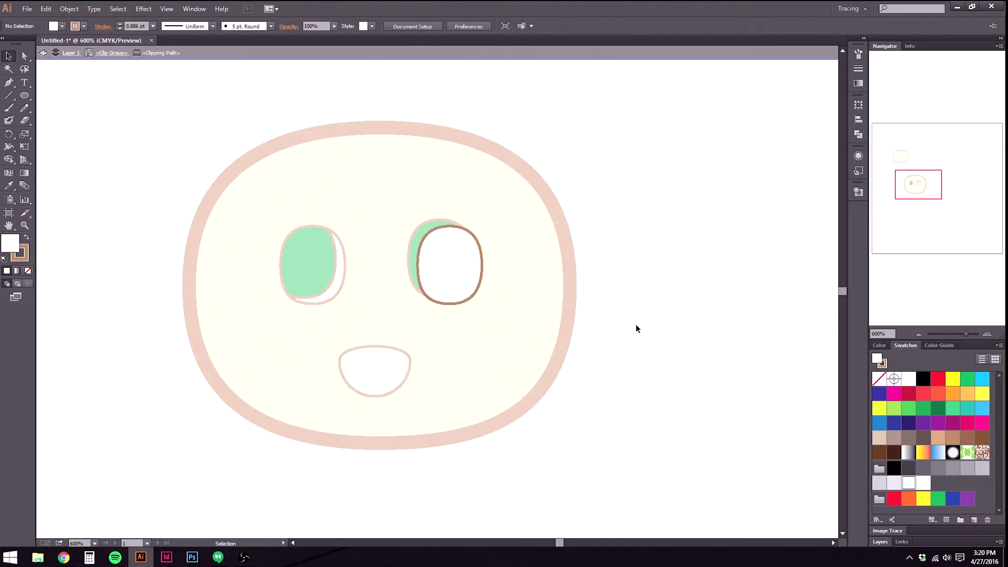
{"action": "left_click", "coordinate": [472, 295]}
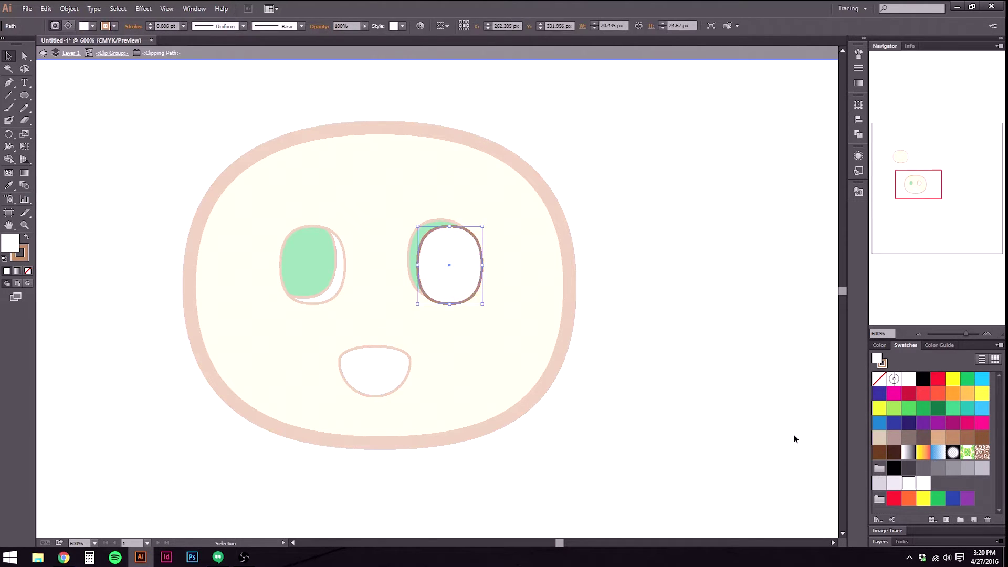
{"action": "double_click", "coordinate": [632, 350]}
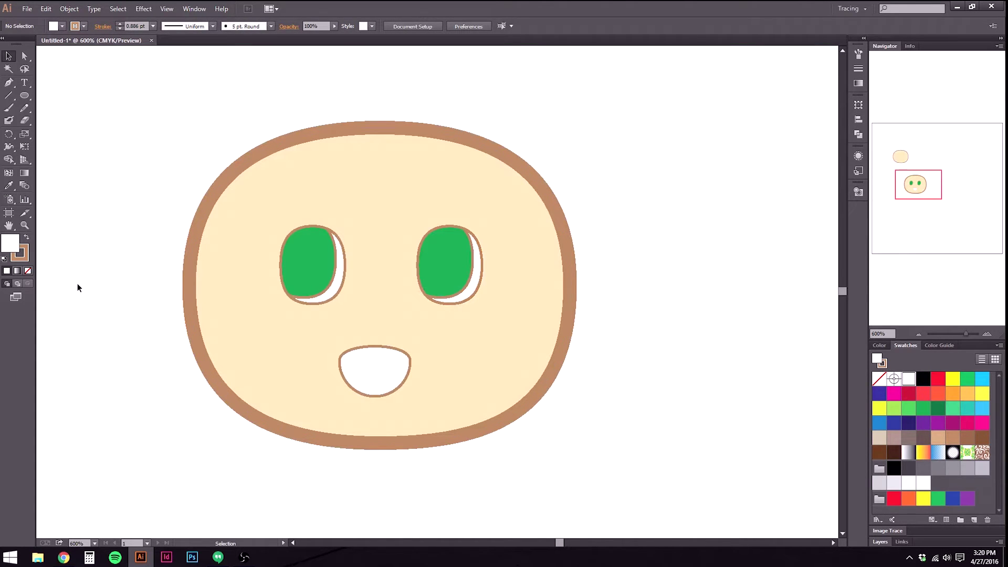
Pull the left eye's green iris down about 2 px at its bottom anchor point to meet the eye's lower edge.
{"action": "left_click", "coordinate": [280, 262]}
{"action": "double_click", "coordinate": [305, 264]}
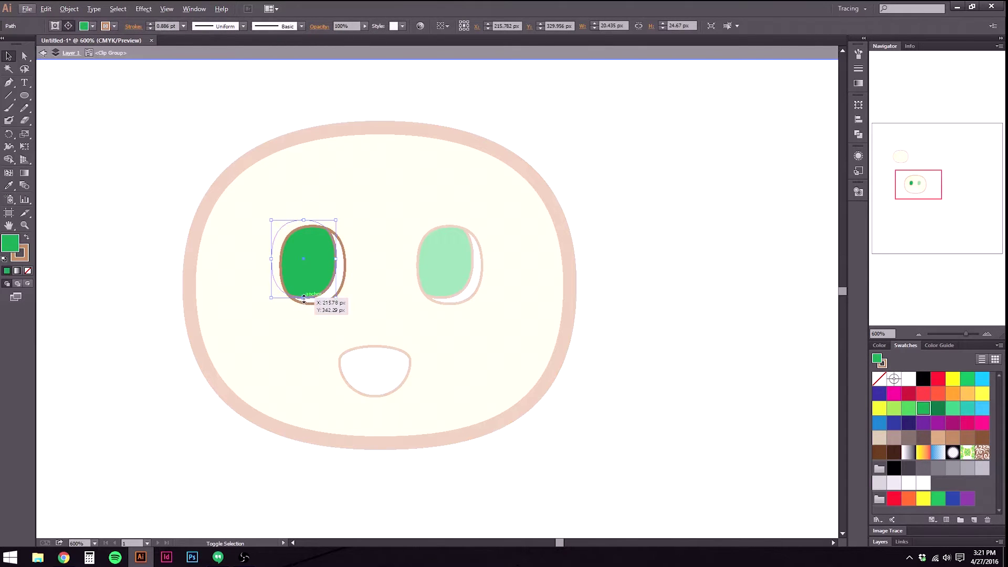
{"action": "key", "text": "a"}
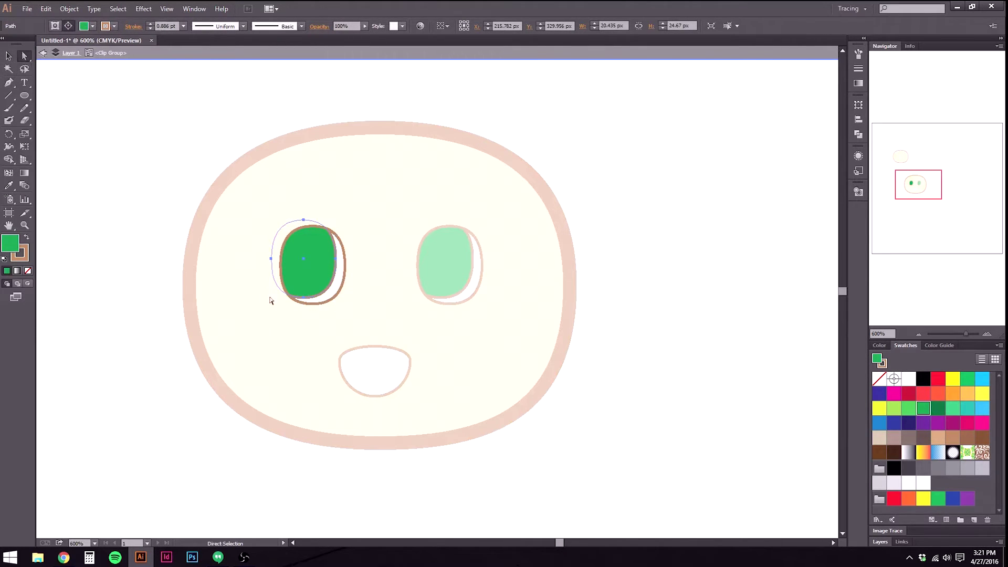
{"action": "left_click", "coordinate": [305, 299]}
{"action": "left_click_drag", "start_coordinate": [306, 300], "coordinate": [305, 305]}
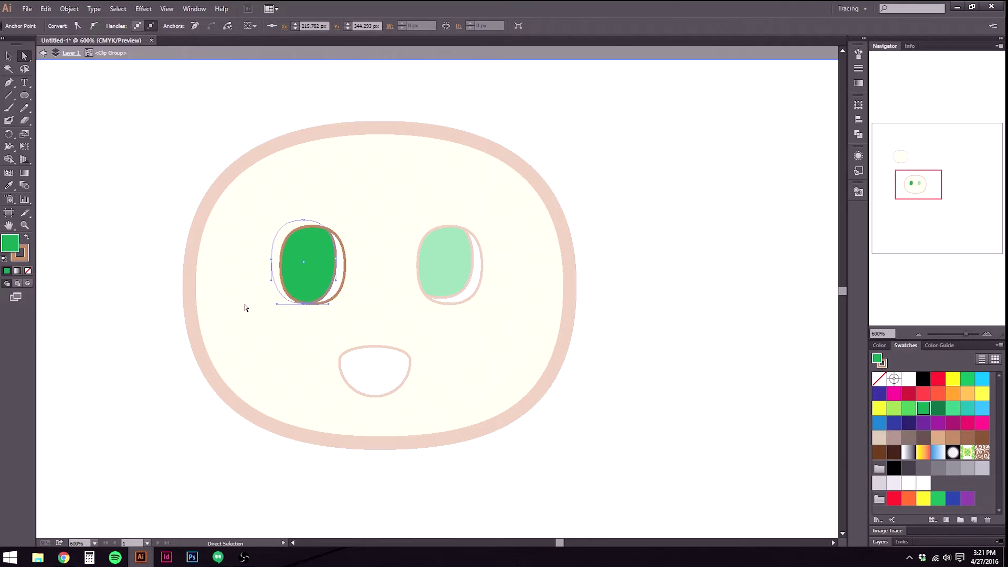
{"action": "double_click", "coordinate": [157, 293]}
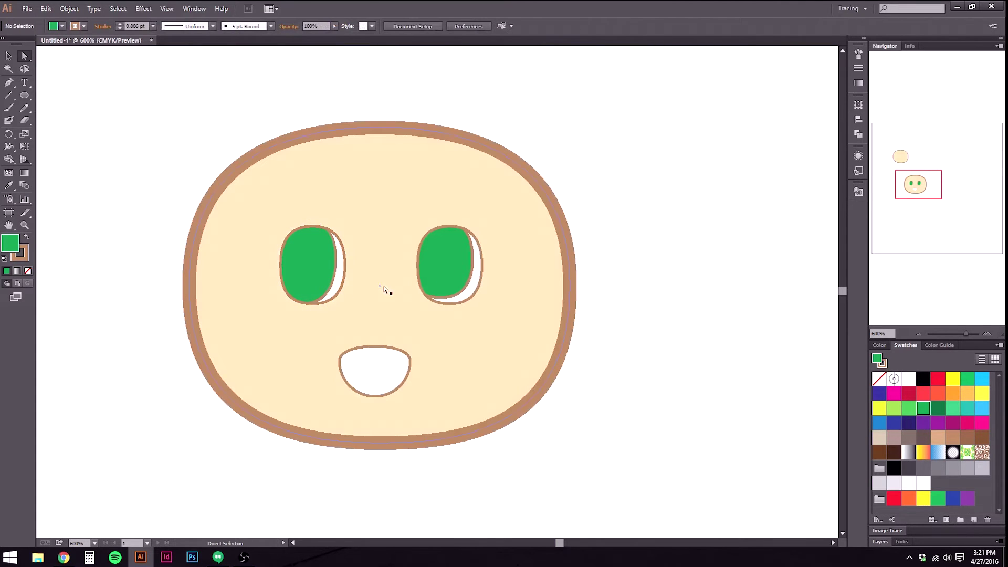
Replace the right eye with a level duplicate of the reshaped left eye.
{"action": "left_click", "coordinate": [454, 272]}
{"action": "key", "text": "Delete"}
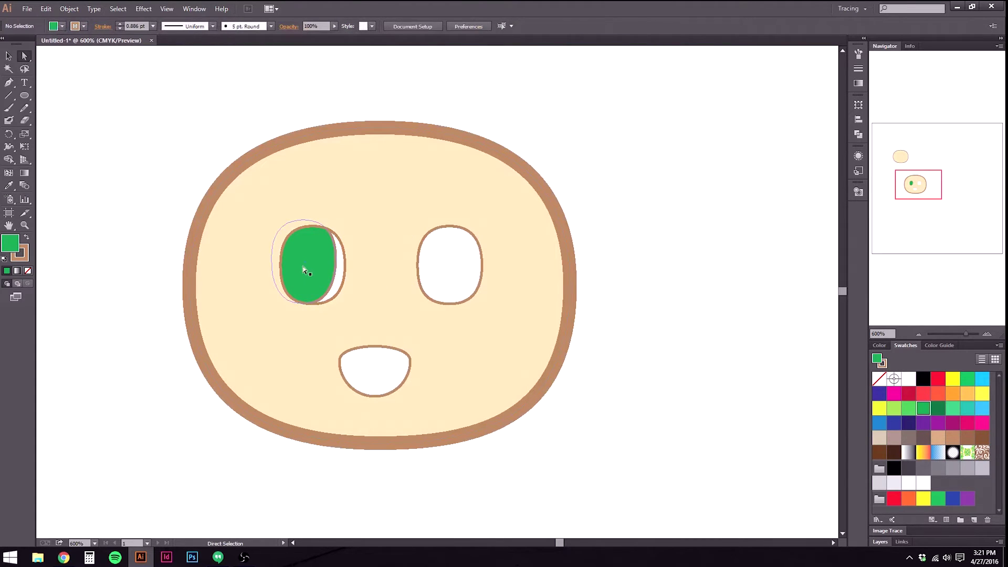
{"action": "left_click", "coordinate": [426, 274]}
{"action": "left_click", "coordinate": [418, 274]}
{"action": "key", "text": "Delete"}
{"action": "left_click", "coordinate": [9, 56]}
{"action": "left_click", "coordinate": [324, 267]}
{"action": "left_click_drag", "start_coordinate": [323, 264], "coordinate": [462, 264]}
{"action": "left_click", "coordinate": [162, 409]}
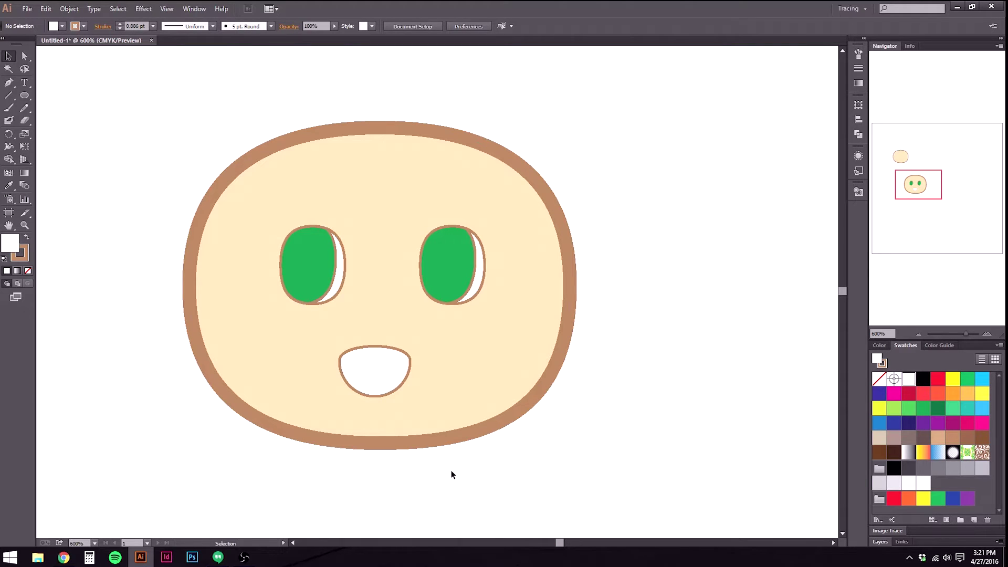
Try removing the fill from both eyes.
{"action": "left_click", "coordinate": [437, 257]}
{"action": "left_click", "coordinate": [313, 278], "text": "shift"}
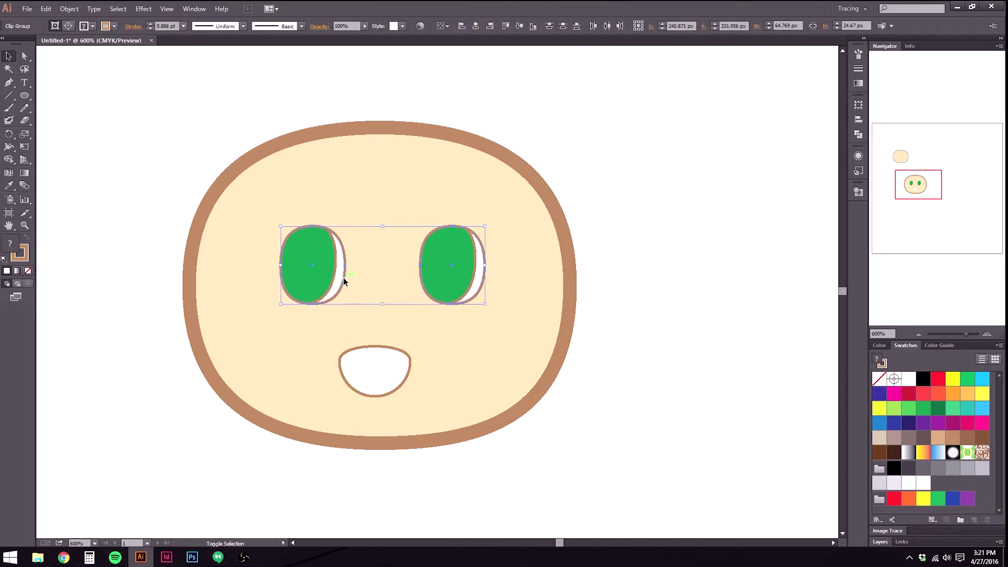
{"action": "left_click", "coordinate": [342, 277], "text": "shift"}
{"action": "left_click", "coordinate": [310, 271], "text": "shift"}
{"action": "left_click", "coordinate": [28, 271]}
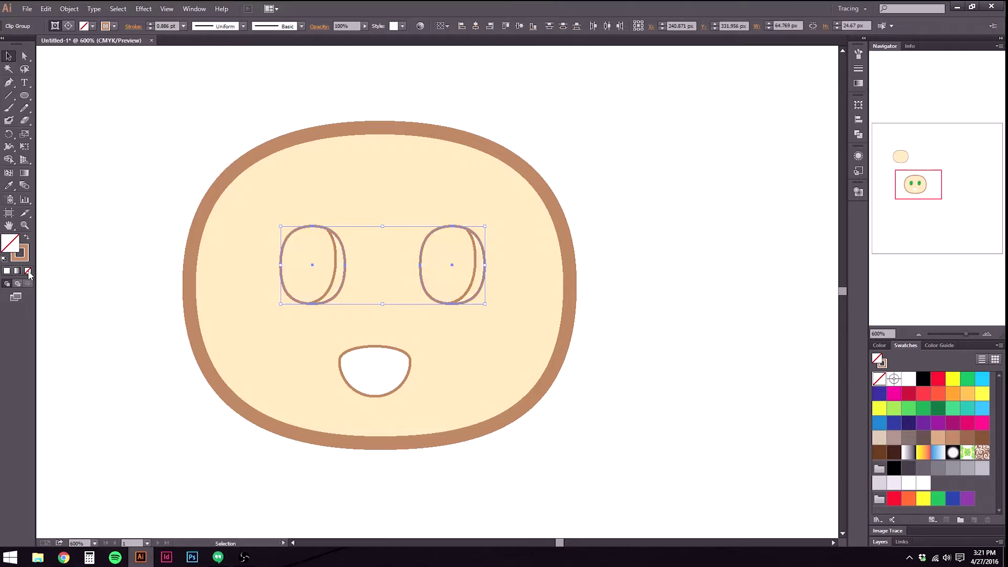
{"action": "key", "text": "ctrl+z"}
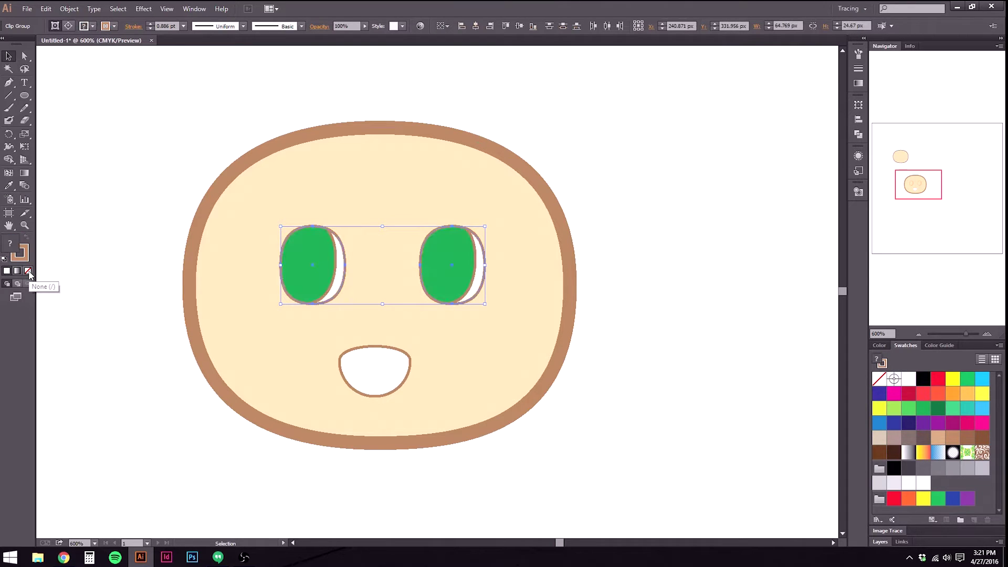
Try removing the outline stroke from both eyes.
{"action": "key", "text": "x"}
{"action": "left_click", "coordinate": [28, 271]}
{"action": "left_click", "coordinate": [116, 317]}
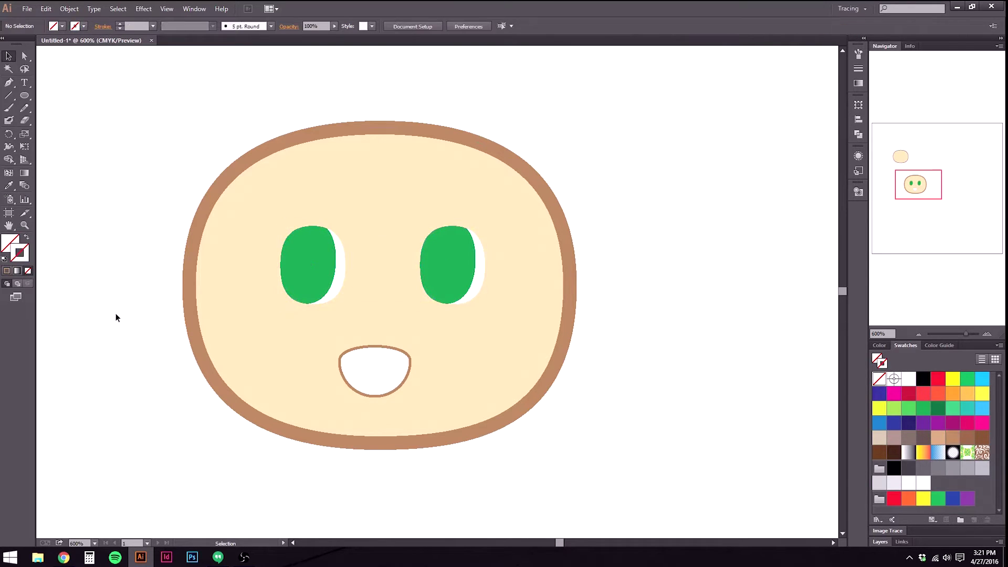
{"action": "key", "text": "ctrl+z"}
{"action": "left_click", "coordinate": [116, 317]}
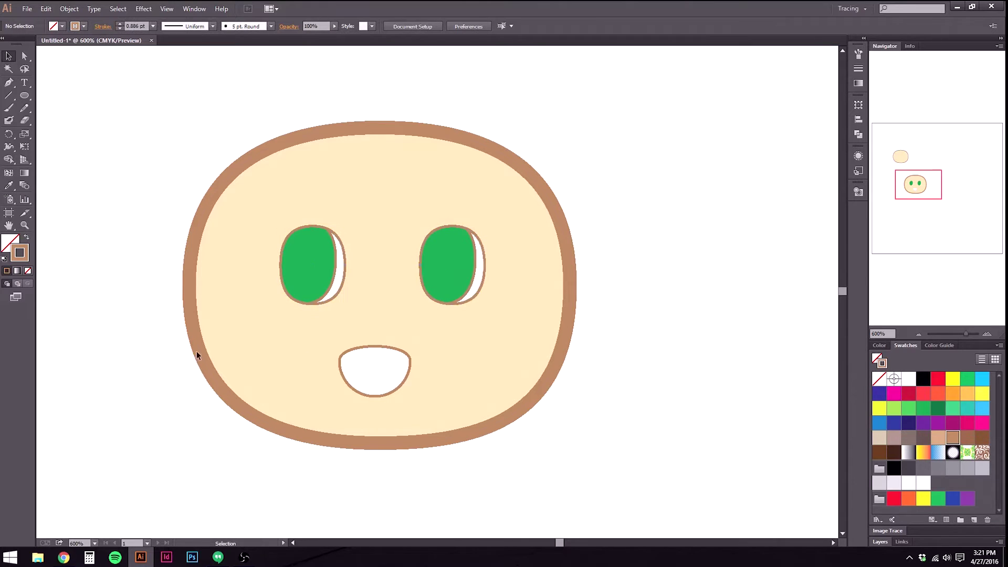
Try a lighter tan swatch as the stroke colour of both eyes.
{"action": "left_click", "coordinate": [311, 263]}
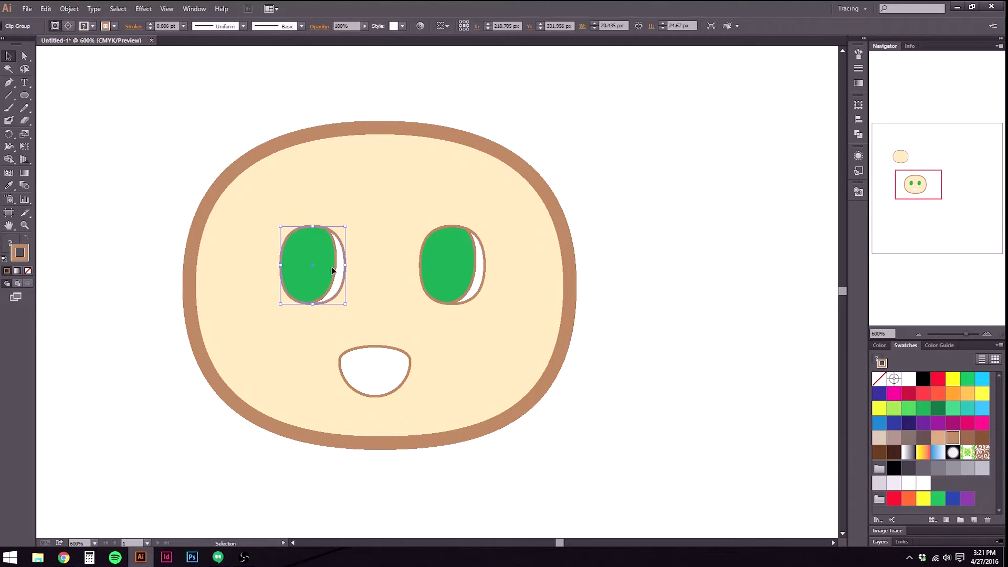
{"action": "left_click", "coordinate": [453, 269], "text": "shift"}
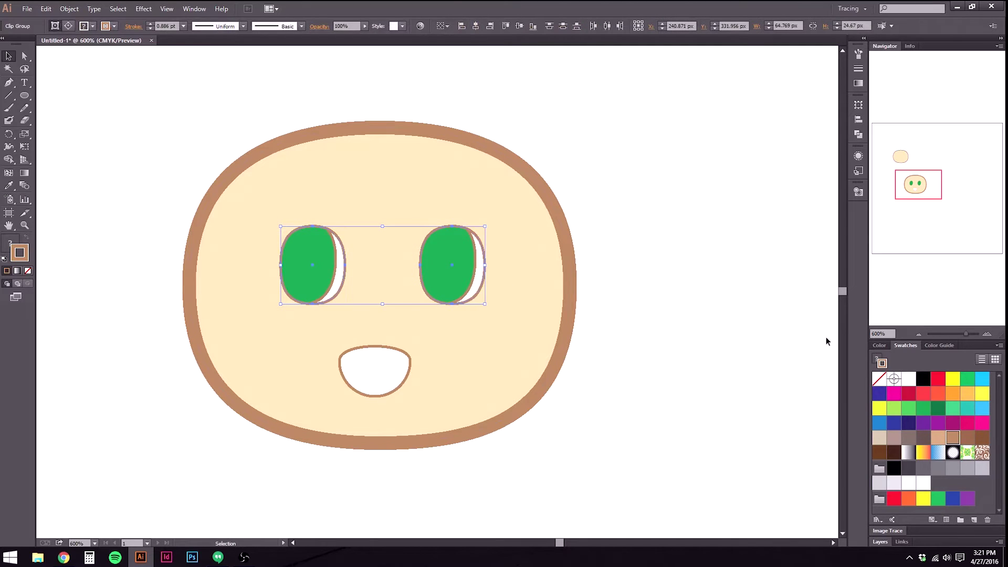
{"action": "left_click", "coordinate": [938, 439]}
{"action": "left_click", "coordinate": [711, 407]}
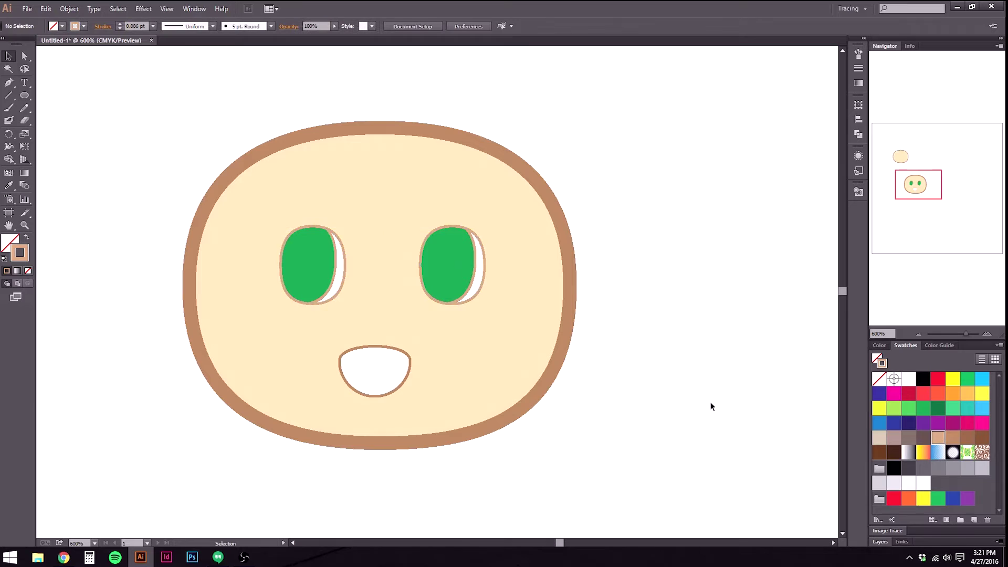
{"action": "key", "text": "ctrl+z"}
{"action": "left_click", "coordinate": [637, 273]}
Apply the elliptical width profile, thick in the middle and tapered at both ends, to the strokes of both eyes.
{"action": "left_click", "coordinate": [445, 265]}
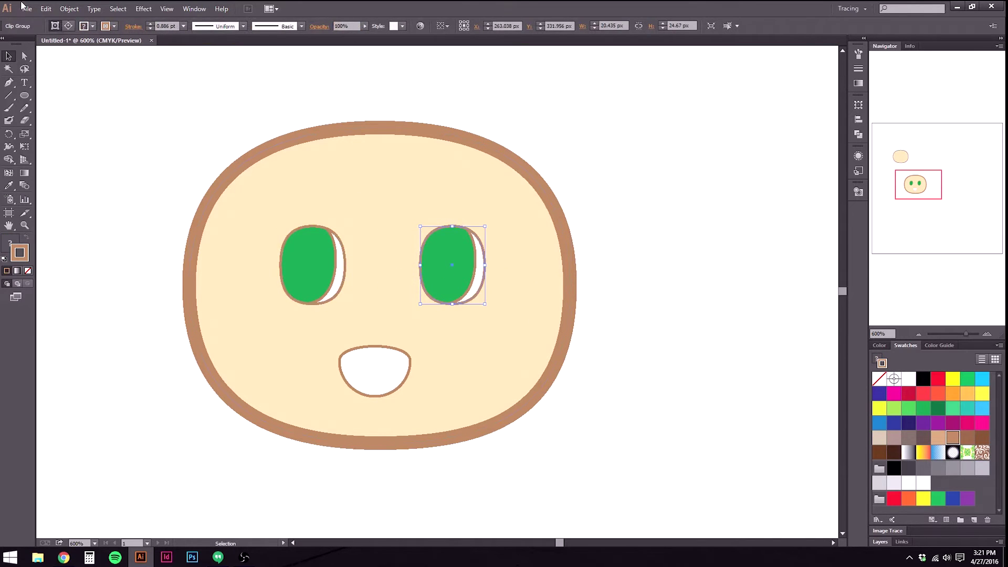
{"action": "left_click", "coordinate": [221, 27]}
{"action": "left_click", "coordinate": [223, 68]}
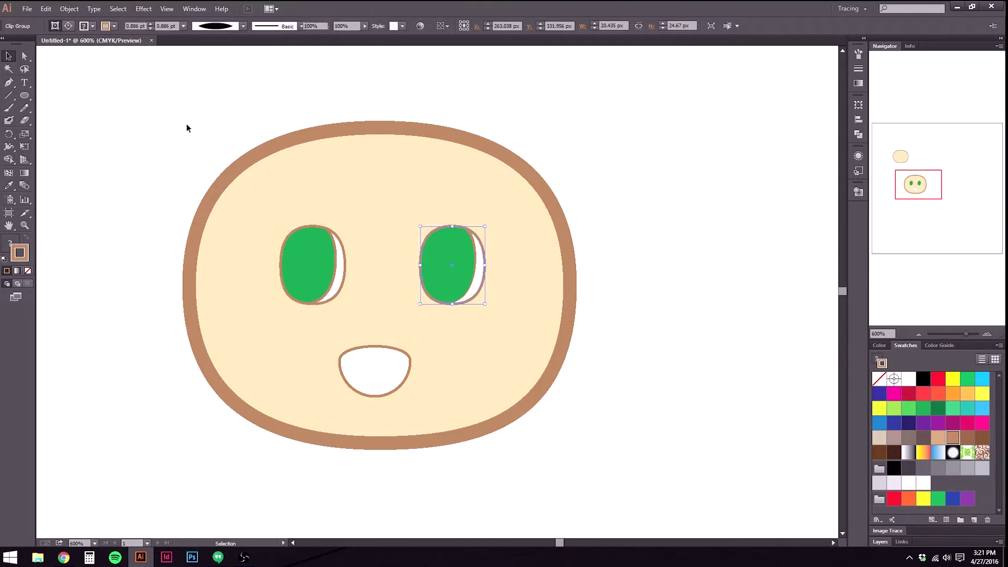
{"action": "left_click", "coordinate": [188, 139]}
{"action": "left_click", "coordinate": [329, 248]}
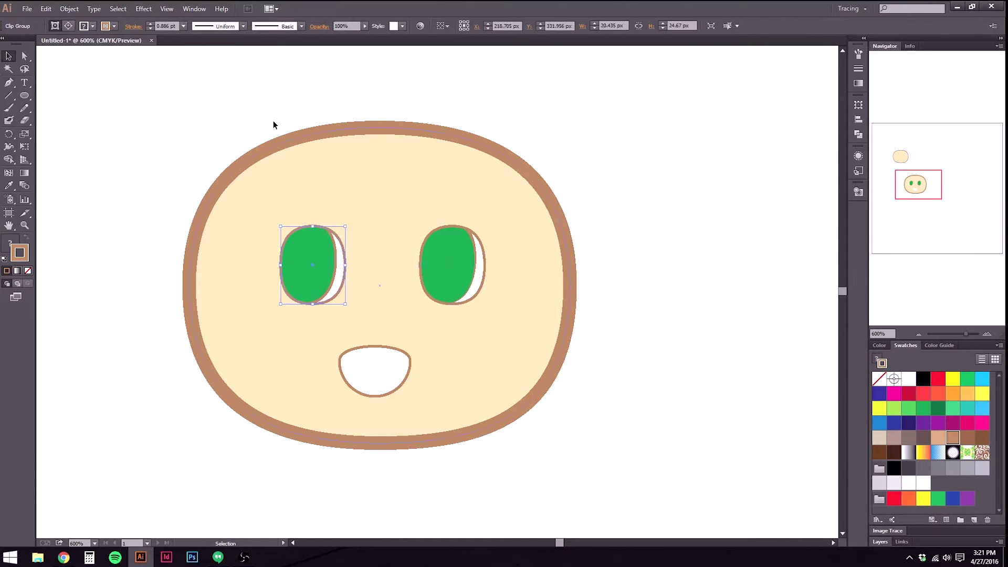
{"action": "left_click", "coordinate": [220, 26]}
{"action": "left_click", "coordinate": [219, 58]}
{"action": "left_click", "coordinate": [150, 304]}
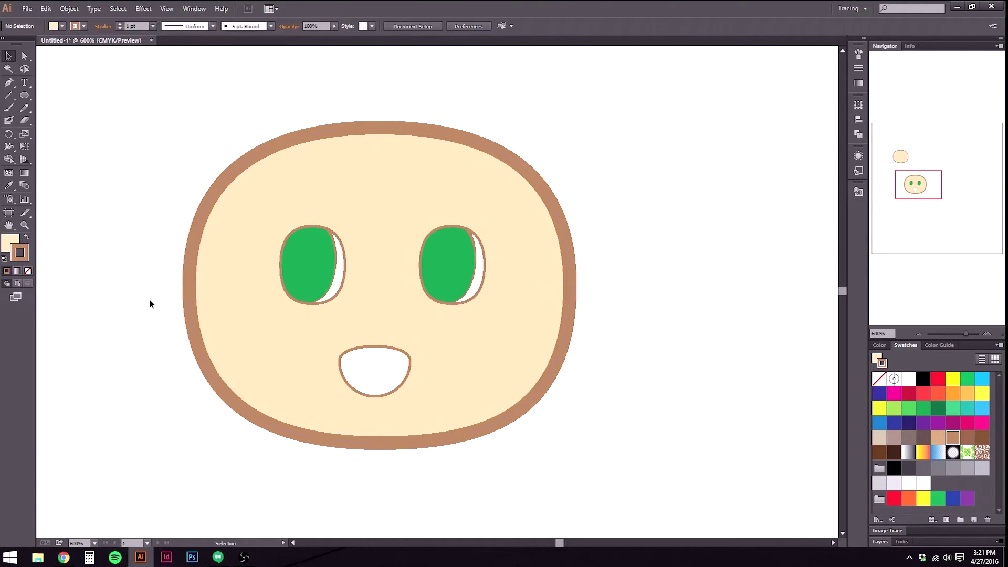
Draw a straight horizontal practice line about 51 px long above the face's upper-left edge with the Pen tool.
{"action": "left_click", "coordinate": [195, 29]}
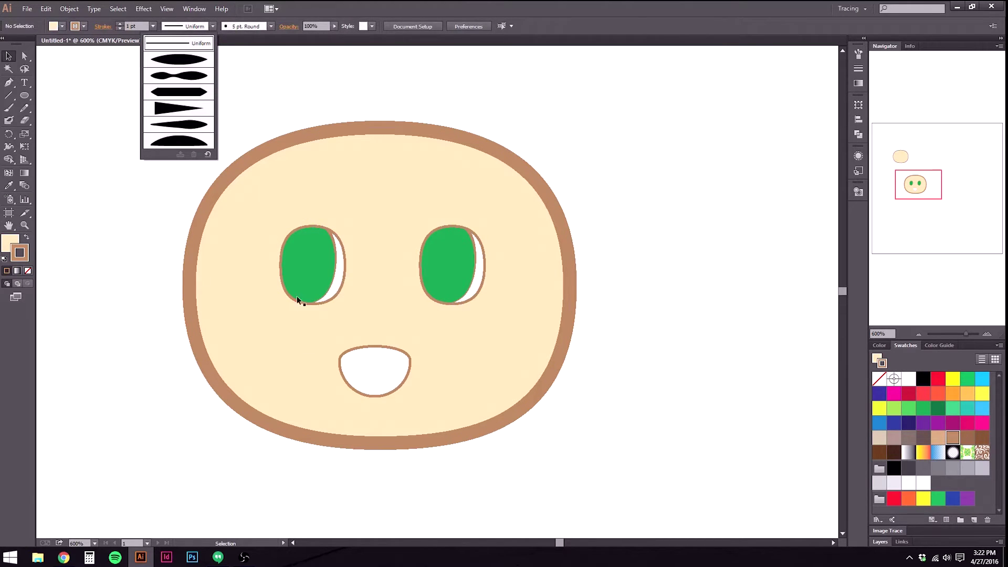
{"action": "left_click", "coordinate": [119, 220]}
{"action": "left_click", "coordinate": [9, 83]}
{"action": "left_click", "coordinate": [108, 98]}
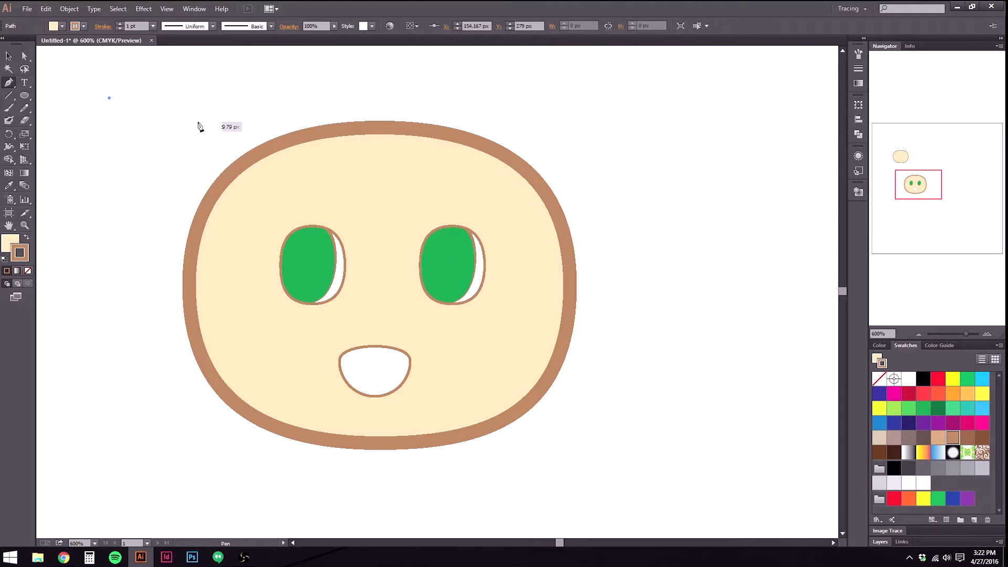
{"action": "left_click", "coordinate": [271, 97]}
{"action": "left_click", "coordinate": [8, 55]}
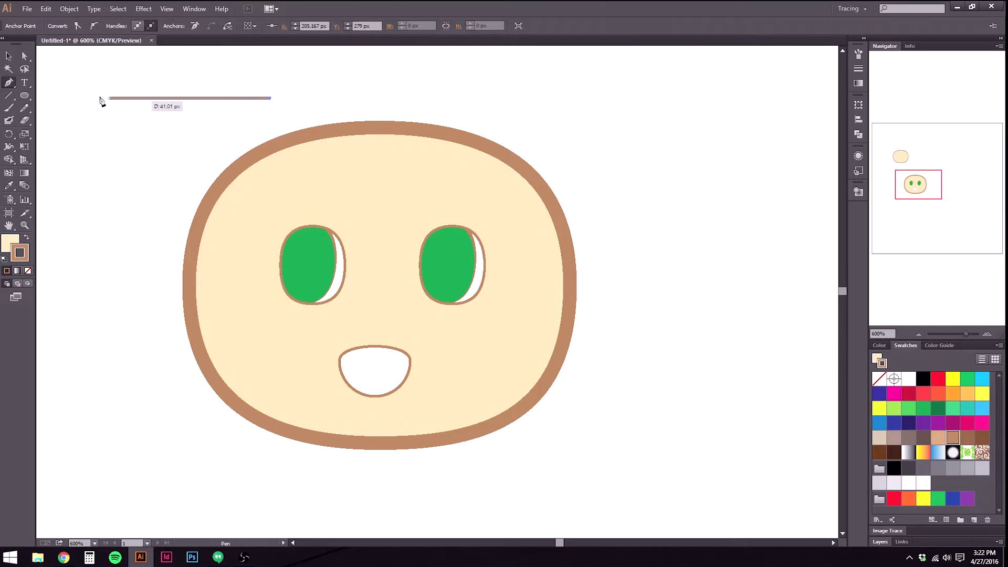
{"action": "left_click", "coordinate": [90, 152]}
{"action": "left_click_drag", "start_coordinate": [90, 87], "coordinate": [151, 112]}
{"action": "left_click", "coordinate": [102, 140]}
Apply the double-bulge variable width profile to the practice line.
{"action": "left_click", "coordinate": [11, 245]}
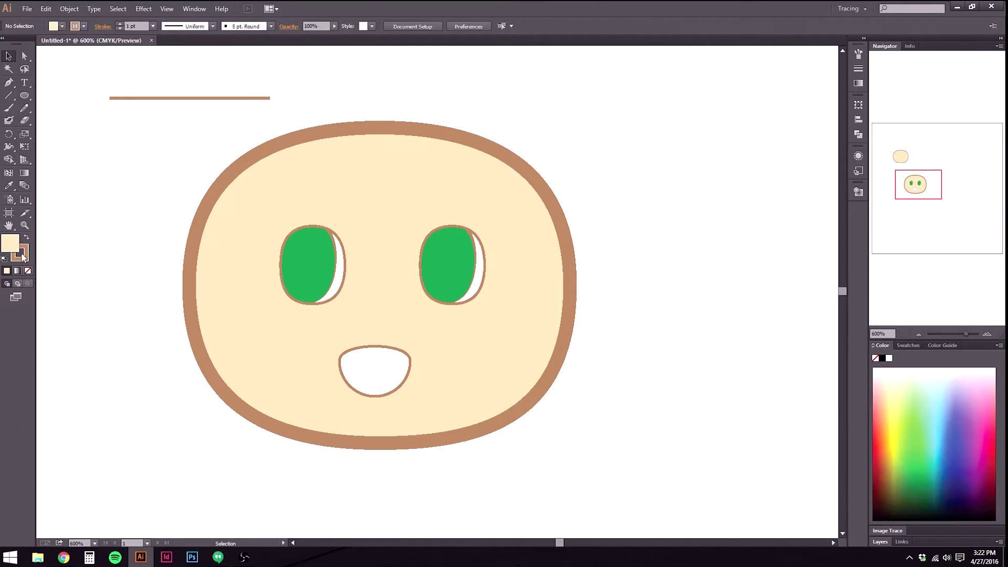
{"action": "left_click", "coordinate": [28, 270]}
{"action": "left_click", "coordinate": [155, 98]}
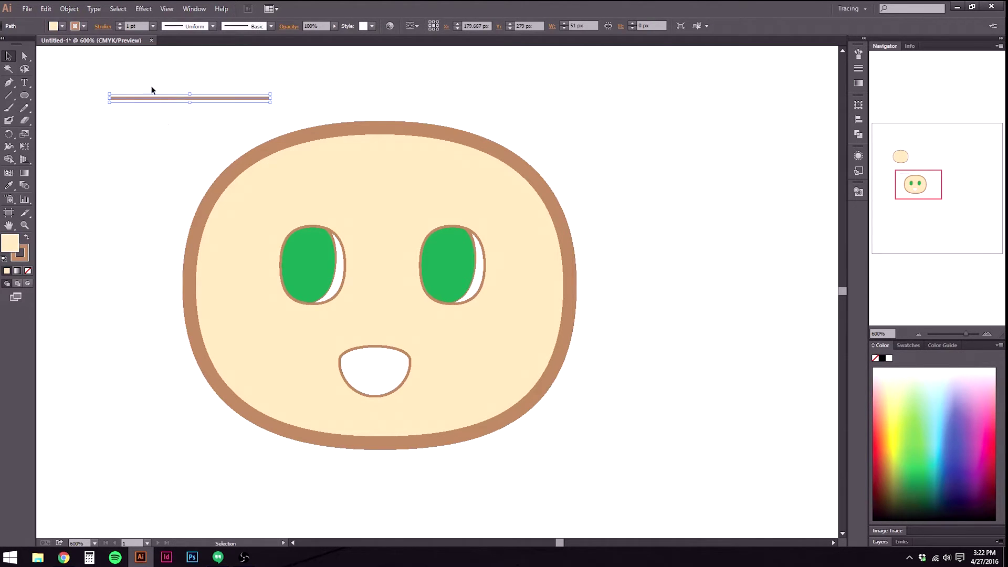
{"action": "left_click", "coordinate": [212, 25]}
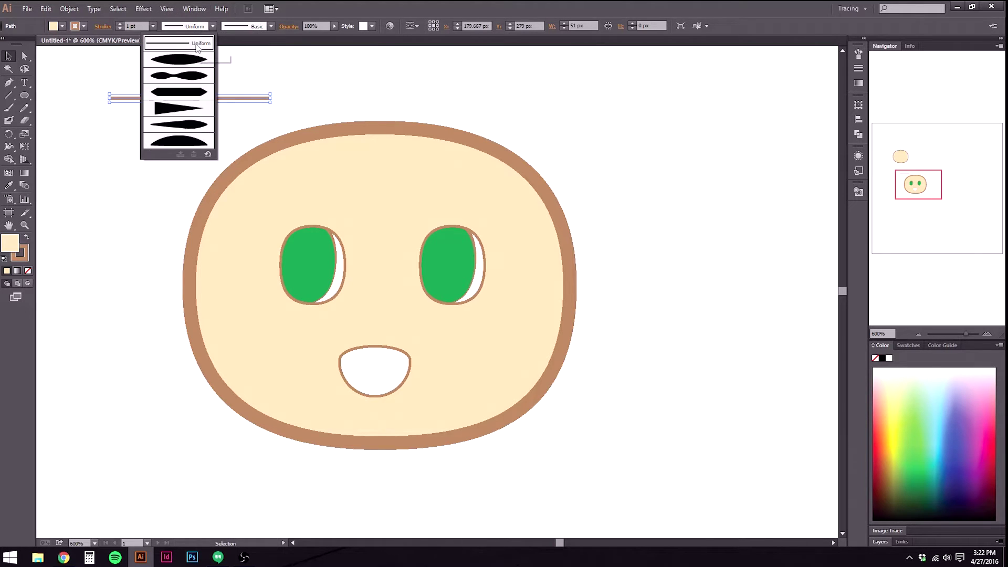
{"action": "left_click", "coordinate": [178, 59]}
{"action": "left_click", "coordinate": [156, 144]}
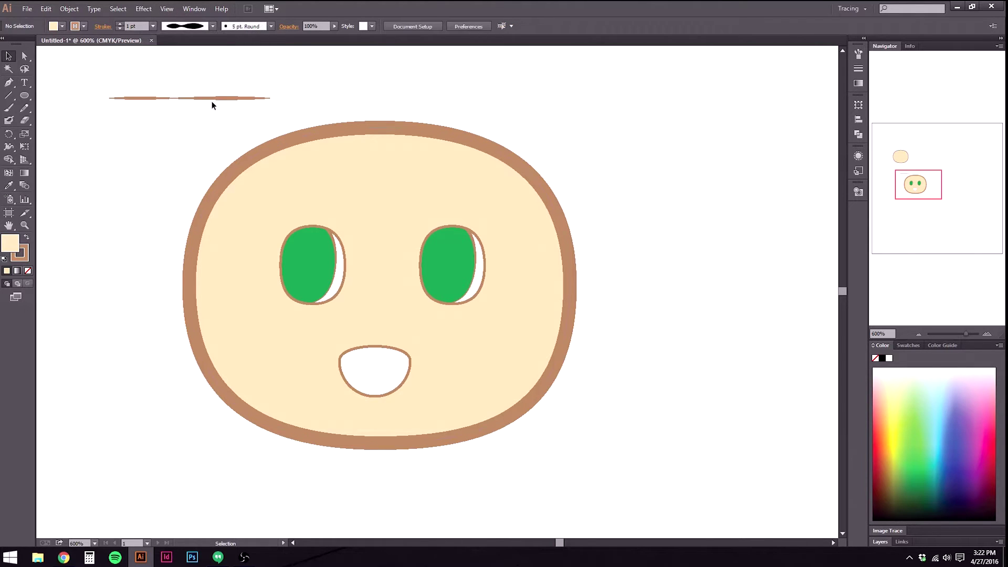
Increase the practice line's stroke weight to 7 pt.
{"action": "left_click", "coordinate": [219, 98]}
{"action": "left_click", "coordinate": [120, 23]}
{"action": "left_click", "coordinate": [119, 24]}
{"action": "left_click", "coordinate": [120, 24]}
{"action": "left_click", "coordinate": [119, 24]}
{"action": "left_click", "coordinate": [119, 24]}
{"action": "left_click", "coordinate": [120, 23]}
{"action": "left_click", "coordinate": [138, 170]}
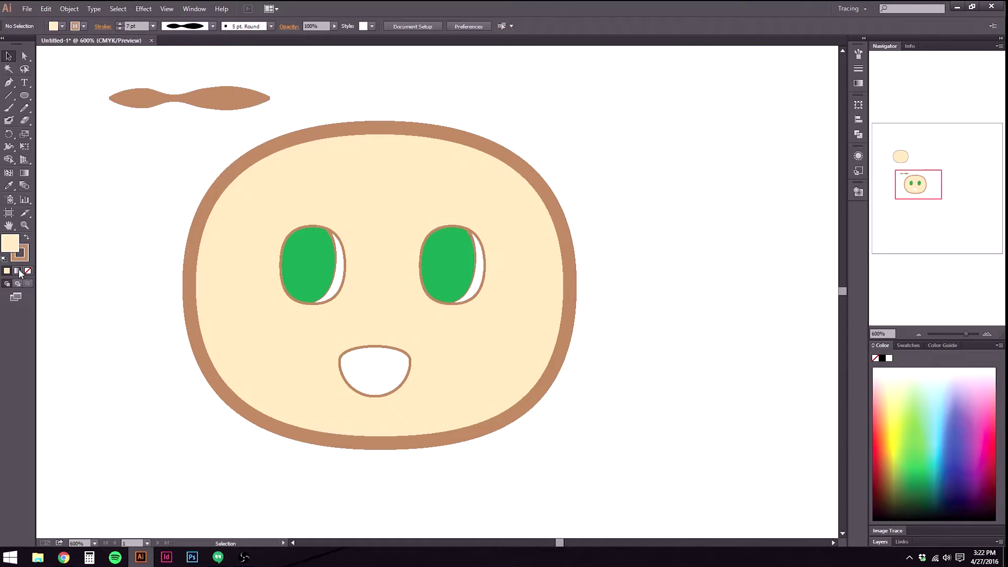
Widen the right-hand bulge of the practice line with the Width tool.
{"action": "left_click", "coordinate": [222, 108]}
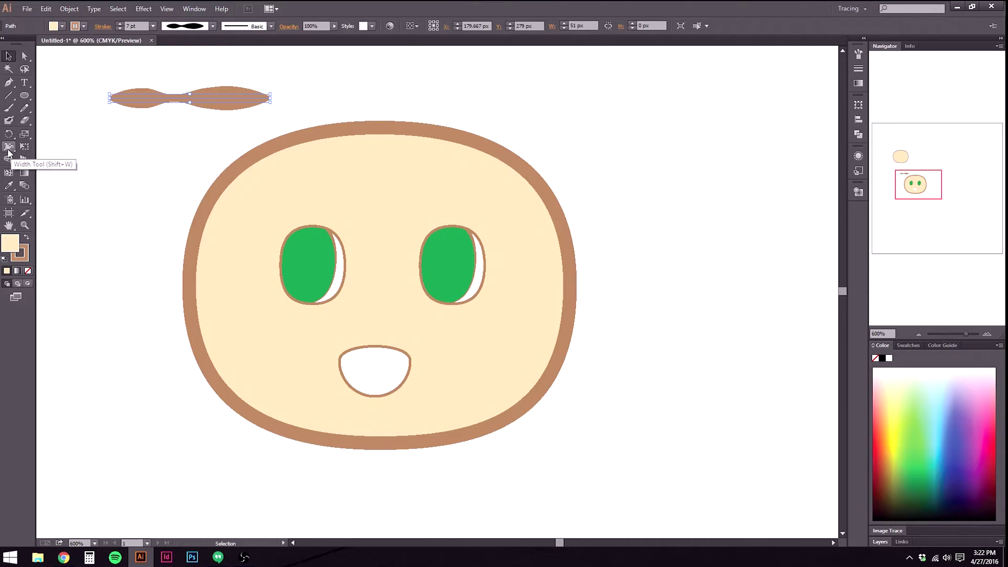
{"action": "left_click", "coordinate": [7, 149]}
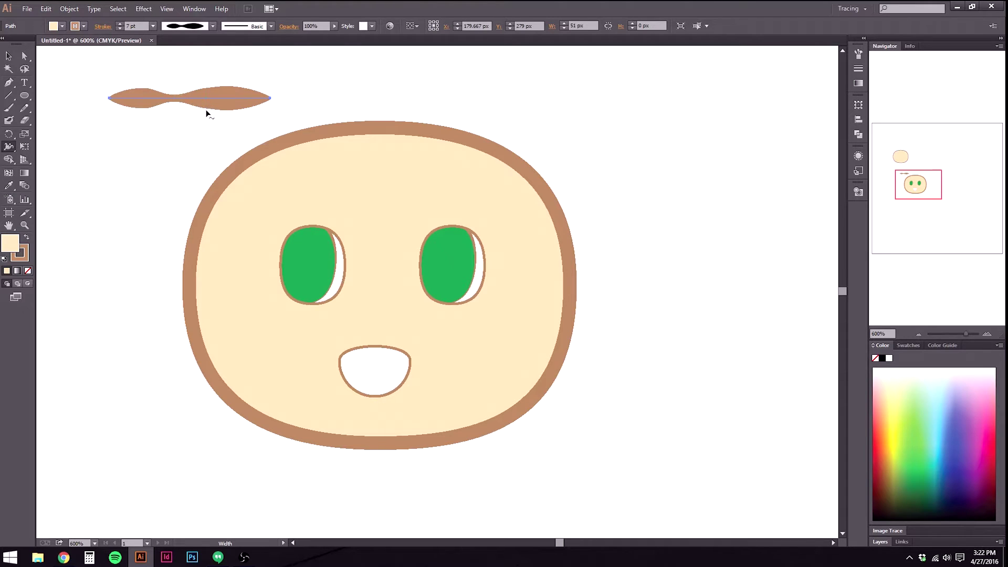
{"action": "left_click_drag", "start_coordinate": [207, 104], "coordinate": [239, 120]}
Try varying the face outline's thickness with the Width tool at its top, right side and chin.
{"action": "left_click_drag", "start_coordinate": [384, 131], "coordinate": [384, 148]}
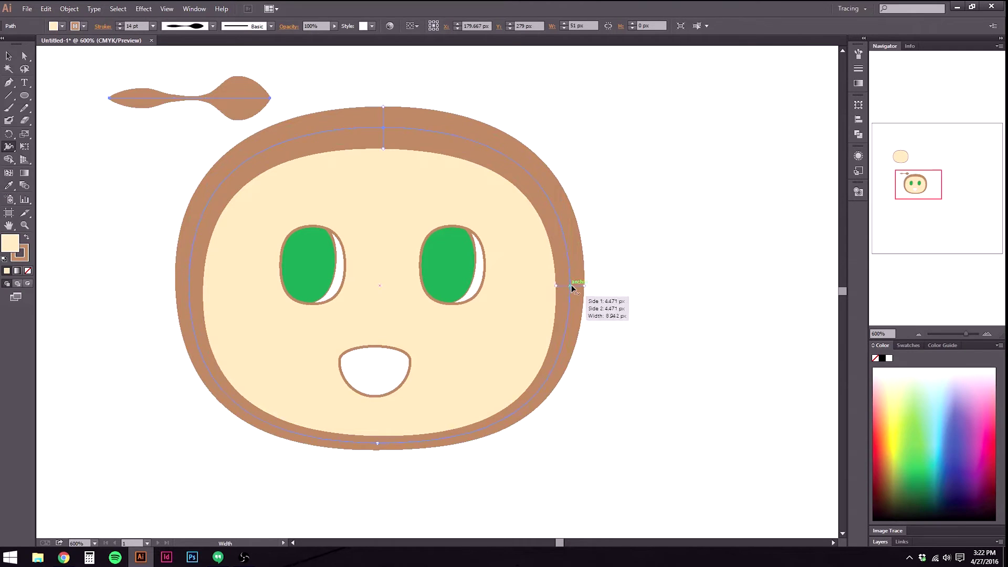
{"action": "left_click_drag", "start_coordinate": [562, 288], "coordinate": [581, 287]}
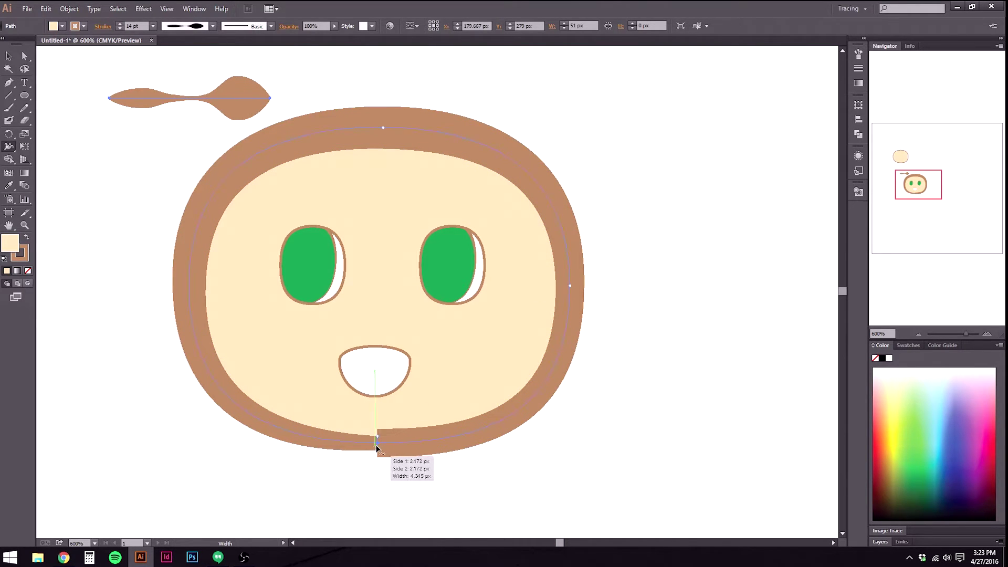
{"action": "left_click_drag", "start_coordinate": [379, 450], "coordinate": [378, 442]}
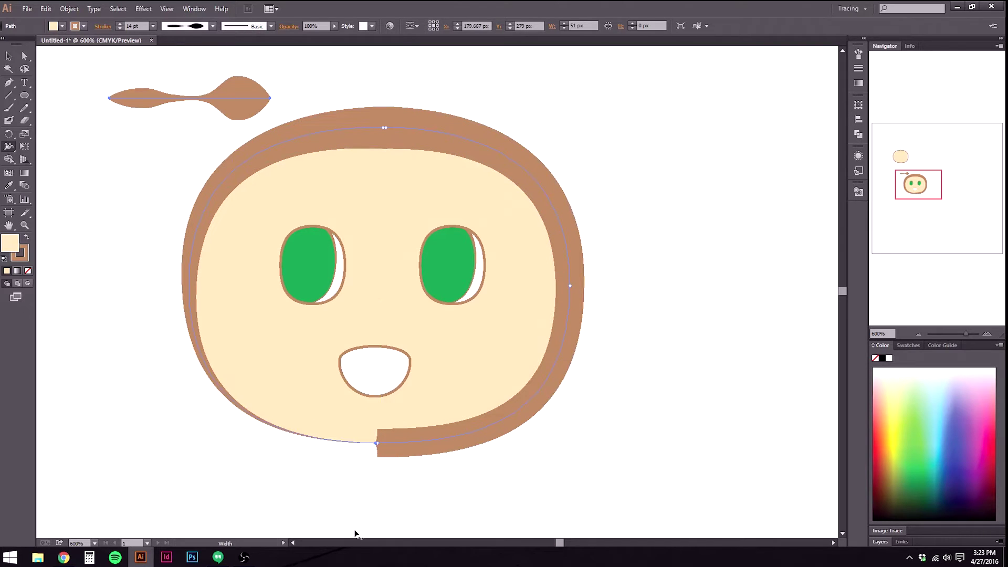
{"action": "key", "text": "v"}
{"action": "key", "text": "ctrl+z"}
{"action": "key", "text": "ctrl+z"}
{"action": "key", "text": "ctrl+z"}
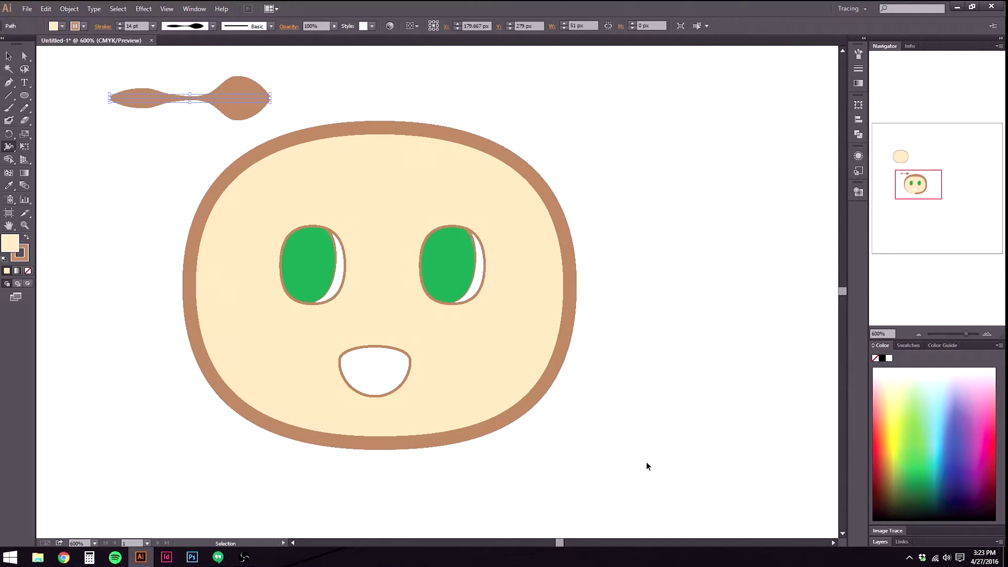
Delete the practice line above the face.
{"action": "left_click", "coordinate": [9, 56]}
{"action": "left_click", "coordinate": [96, 85]}
{"action": "left_click", "coordinate": [265, 105]}
{"action": "key", "text": "Delete"}
Apply the elliptical tapered width profile to the face's outline.
{"action": "left_click", "coordinate": [284, 158]}
{"action": "left_click", "coordinate": [213, 26]}
{"action": "left_click", "coordinate": [194, 86]}
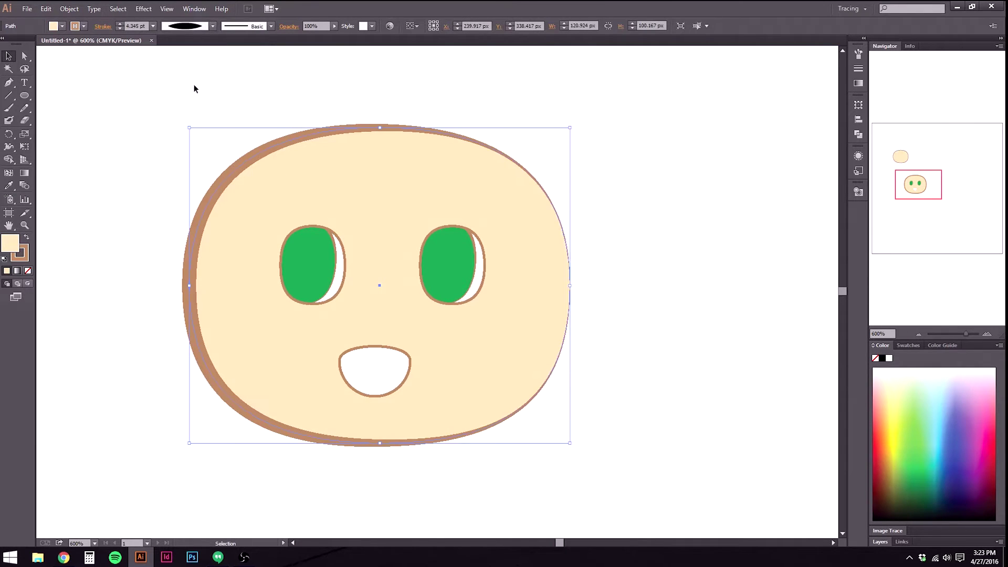
{"action": "left_click", "coordinate": [198, 431]}
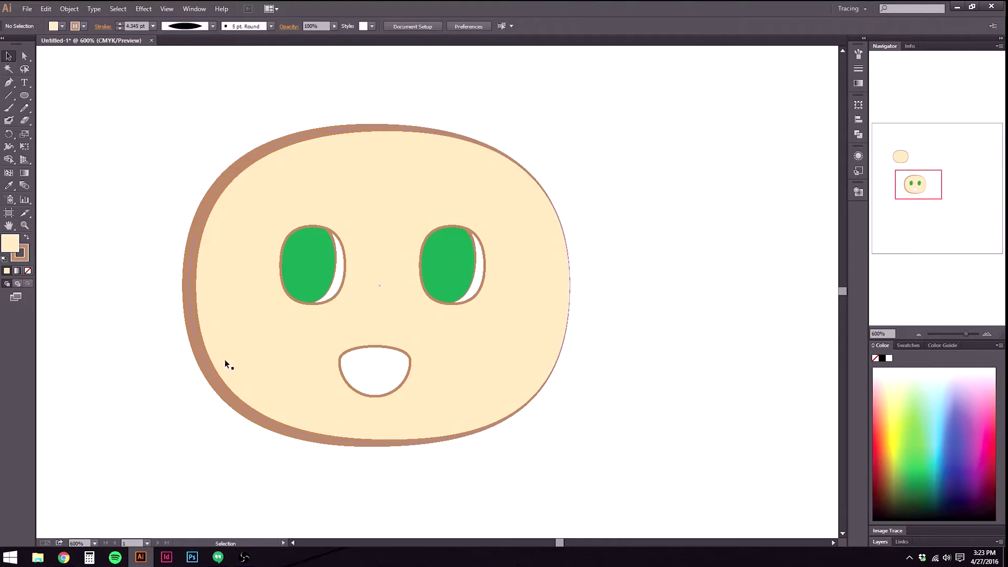
Mute the face outline's brown stroke by lowering its colour saturation to 31%.
{"action": "double_click", "coordinate": [26, 256]}
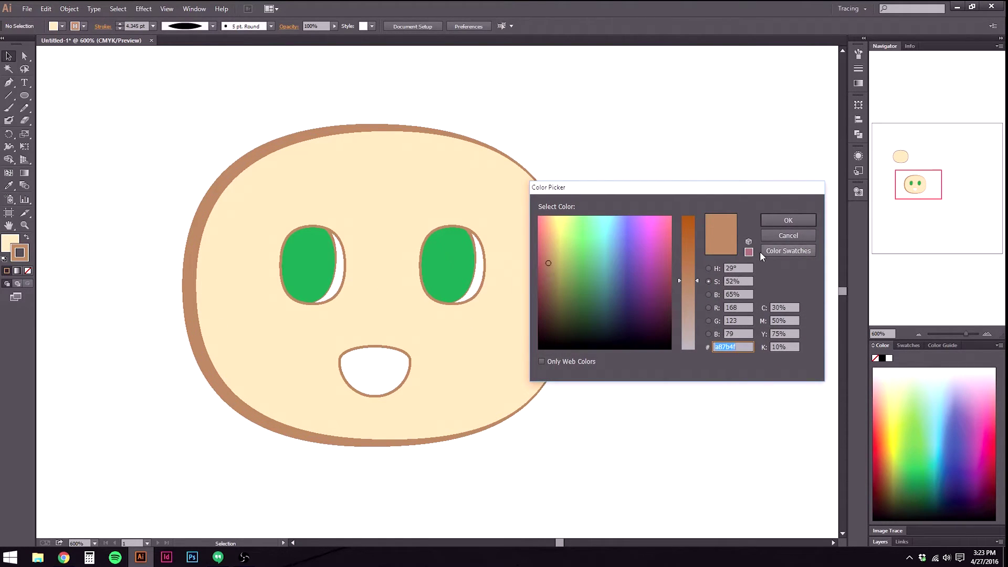
{"action": "left_click", "coordinate": [773, 222]}
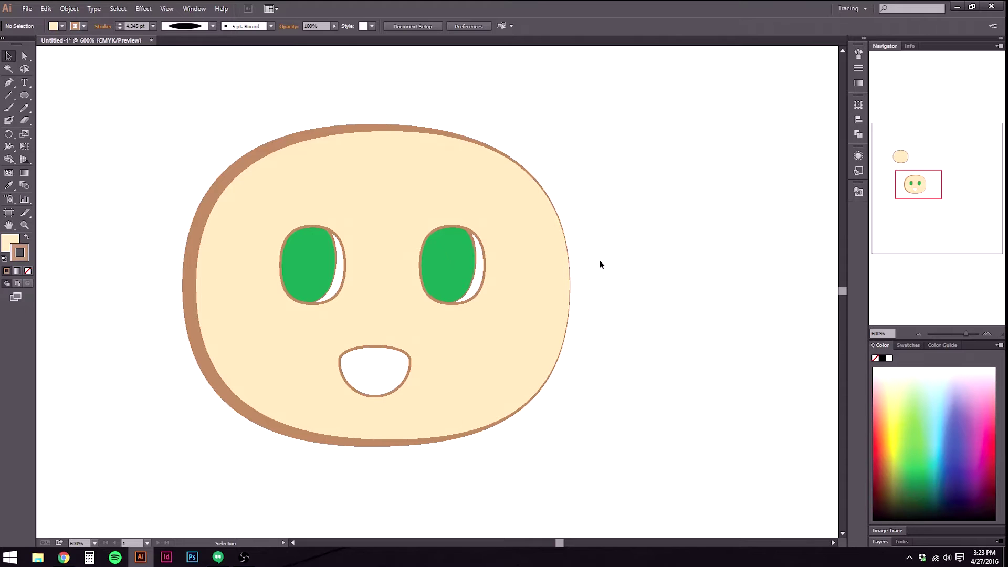
{"action": "left_click", "coordinate": [194, 245]}
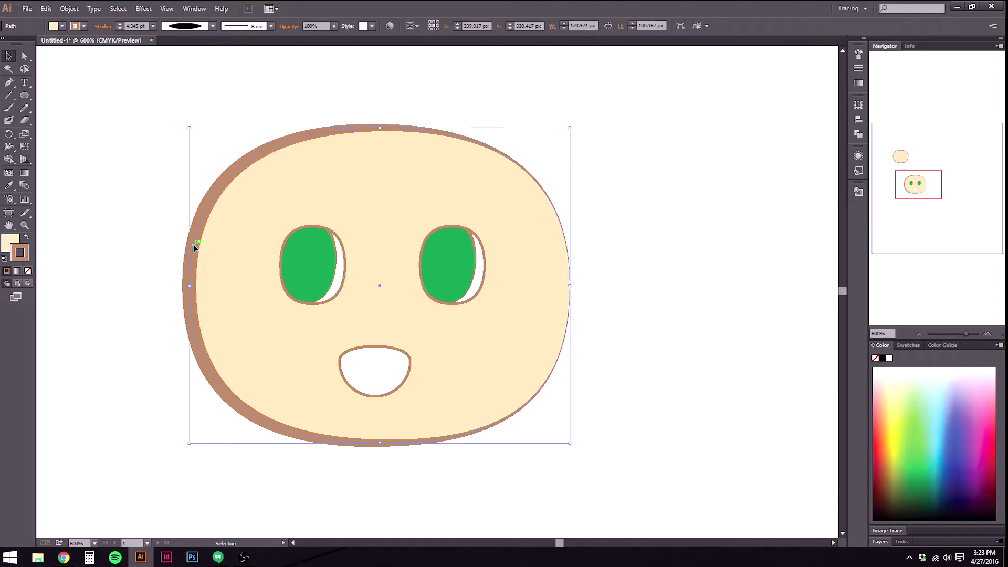
{"action": "double_click", "coordinate": [27, 253]}
{"action": "left_click", "coordinate": [775, 226]}
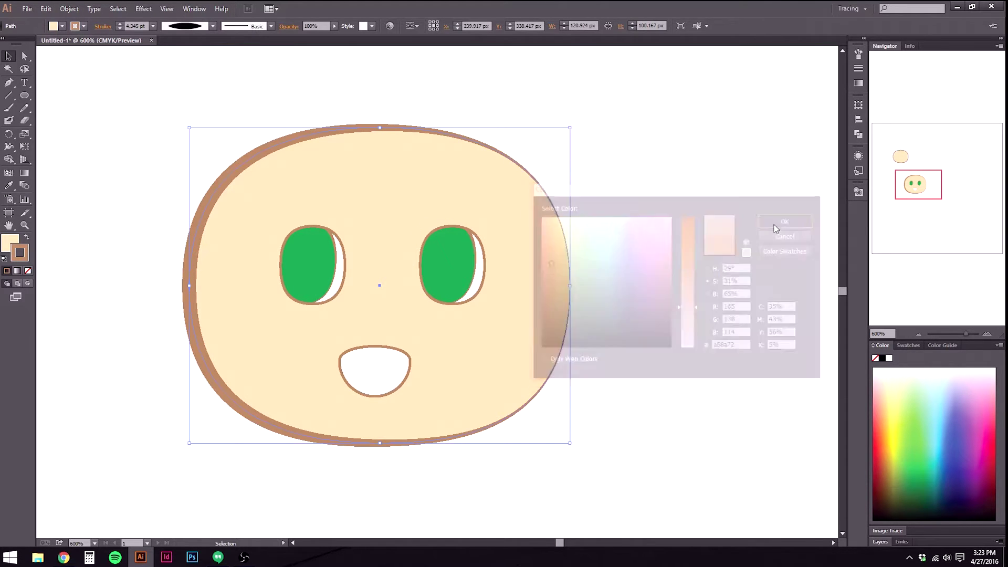
{"action": "left_click", "coordinate": [704, 270]}
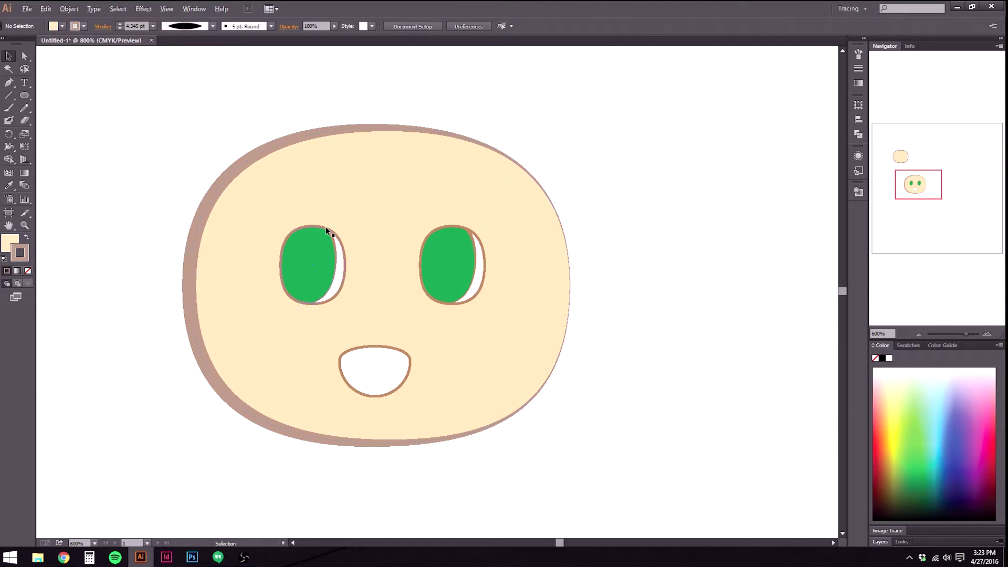
Change the stroke of the left eye's outer path to the muted brown a5927f in isolation mode.
{"action": "scroll", "coordinate": [327, 230], "scroll_direction": "up", "scroll_amount": 2}
{"action": "left_click", "coordinate": [343, 231]}
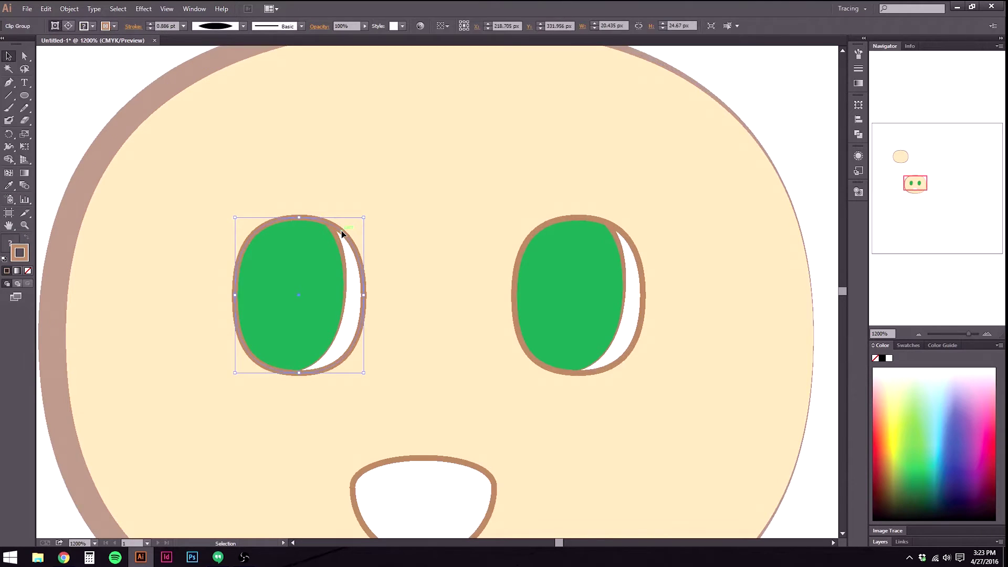
{"action": "double_click", "coordinate": [341, 231]}
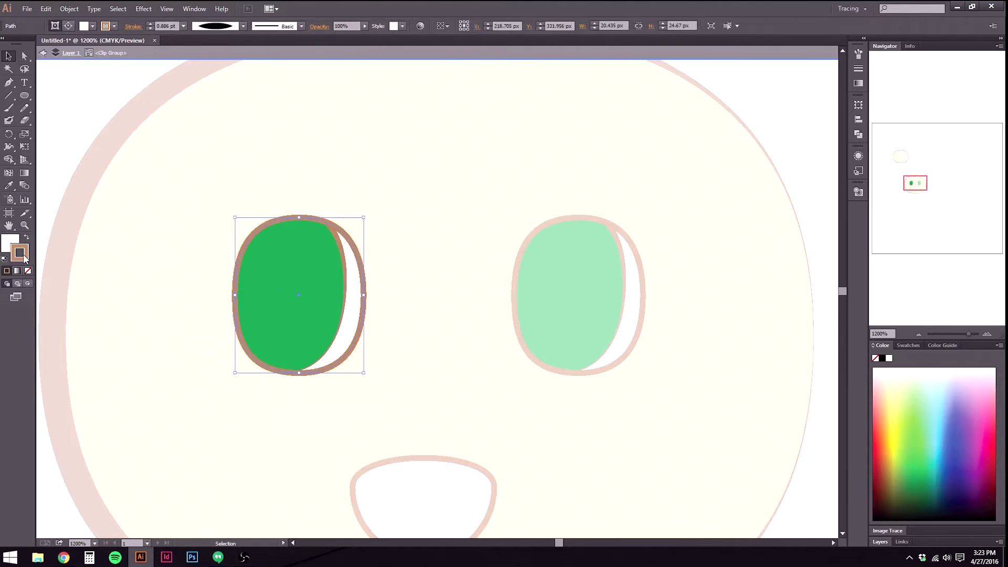
{"action": "double_click", "coordinate": [20, 253]}
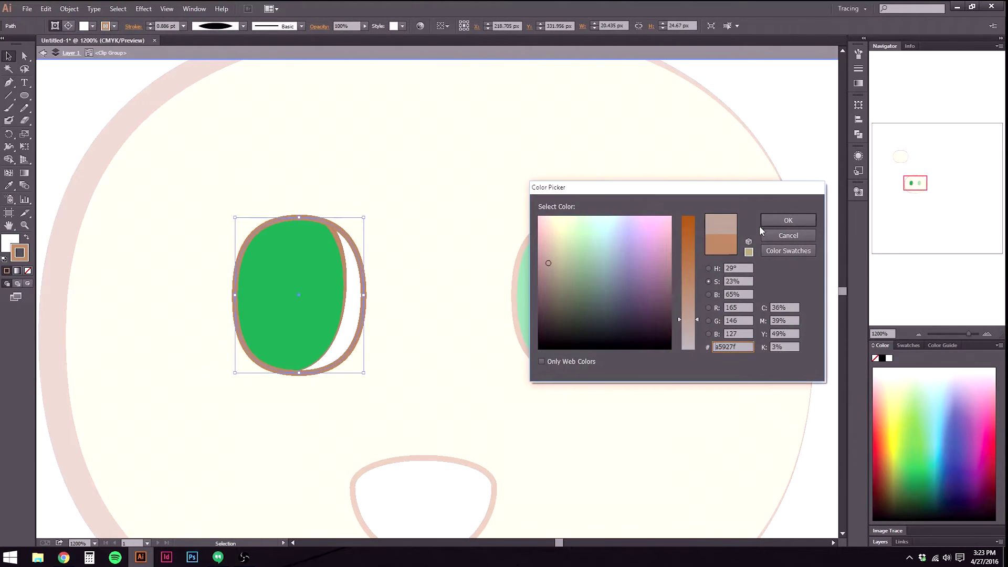
{"action": "left_click", "coordinate": [762, 225]}
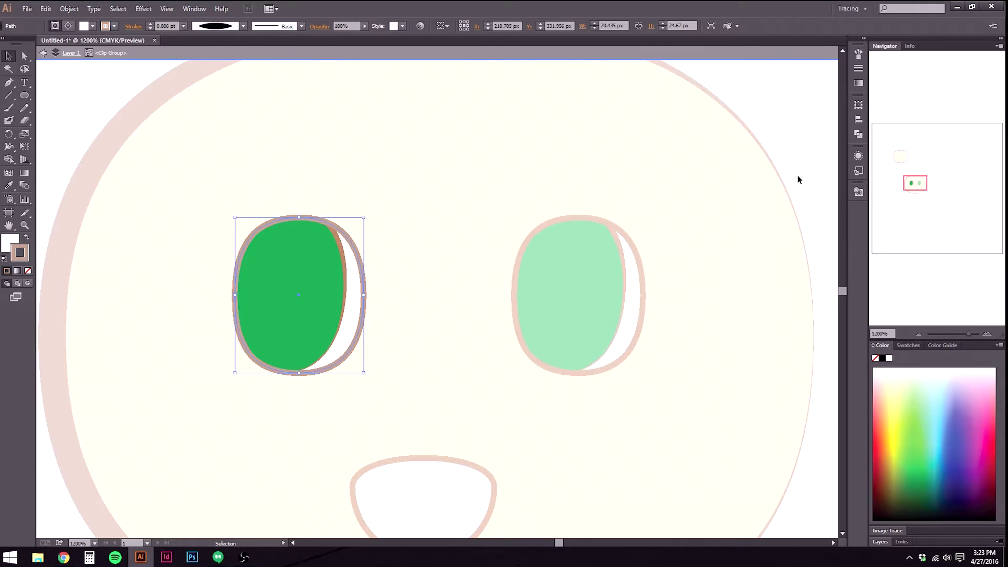
{"action": "double_click", "coordinate": [798, 179]}
{"action": "double_click", "coordinate": [346, 357]}
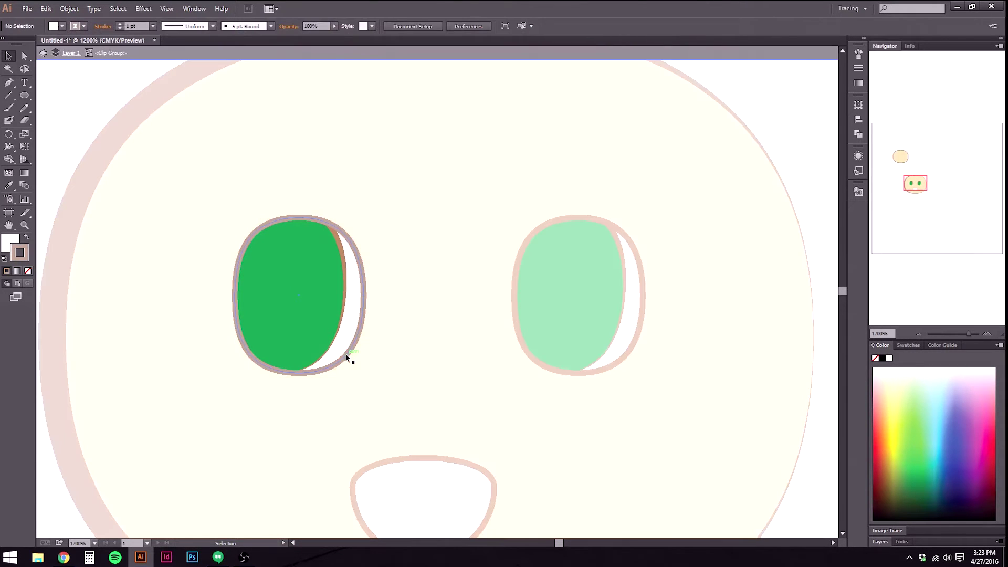
Save the left eye outline's muted brown stroke colour as a new swatch and exit isolation mode.
{"action": "left_click", "coordinate": [346, 357]}
{"action": "left_click", "coordinate": [909, 345]}
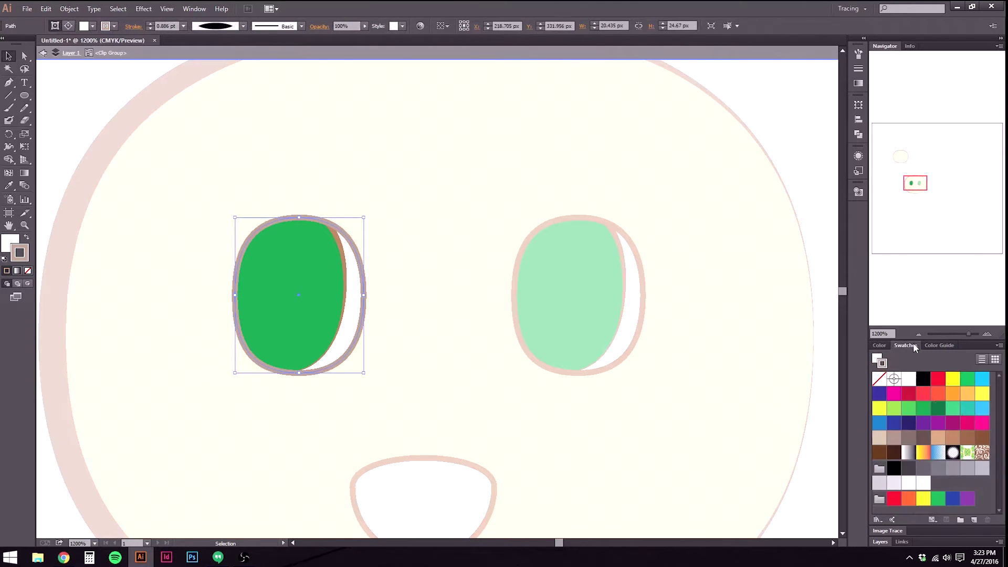
{"action": "mouse_move", "coordinate": [21, 253]}
{"action": "left_mouse_down"}
{"action": "mouse_move", "coordinate": [643, 446]}
{"action": "mouse_move", "coordinate": [932, 496]}
{"action": "mouse_move", "coordinate": [984, 456]}
{"action": "mouse_move", "coordinate": [955, 452]}
{"action": "mouse_move", "coordinate": [956, 462]}
{"action": "mouse_move", "coordinate": [991, 455]}
{"action": "left_mouse_up"}
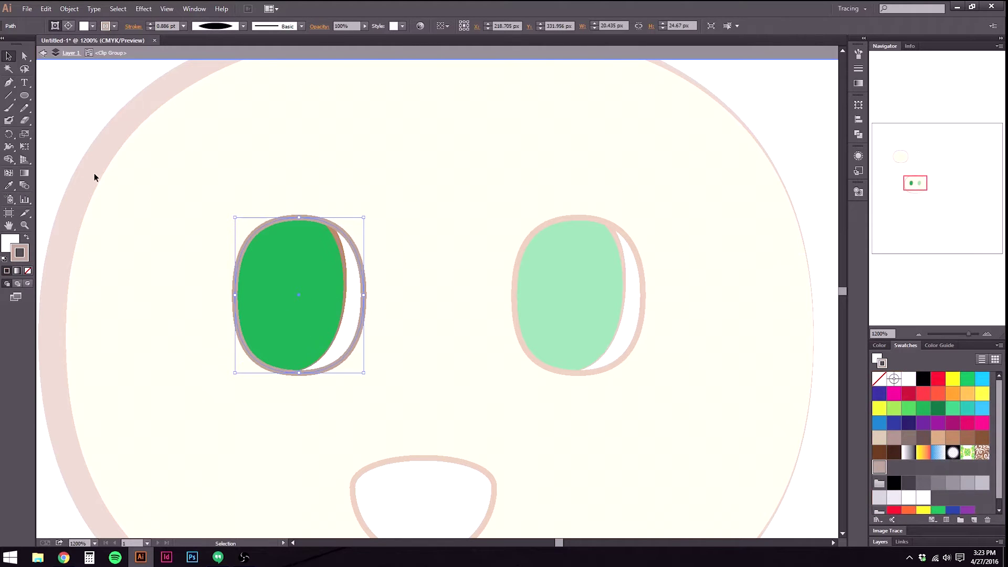
{"action": "double_click", "coordinate": [78, 100]}
{"action": "scroll", "coordinate": [545, 318], "scroll_direction": "down", "scroll_amount": 2}
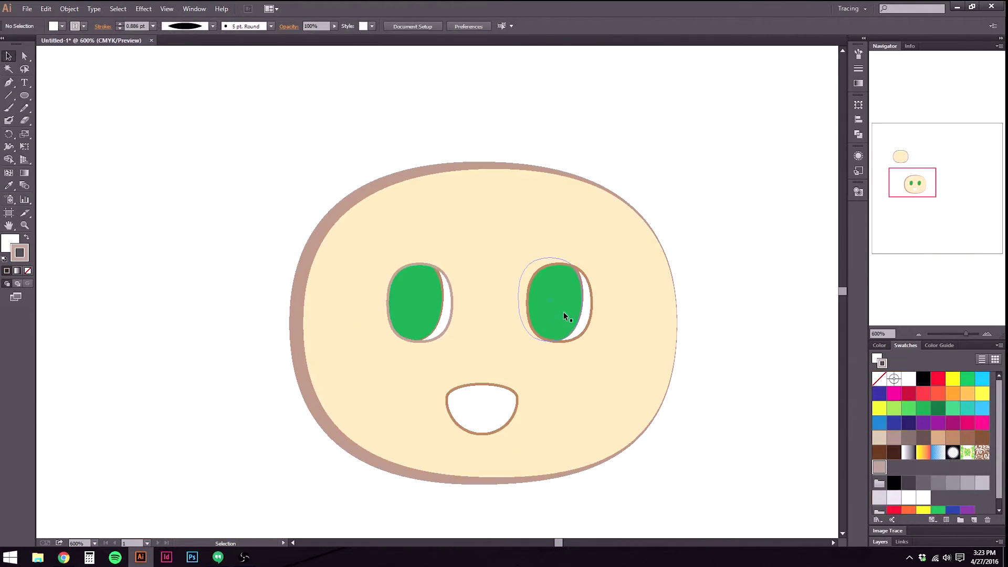
Select everything sharing the right eye's stroke colour and apply the saved muted brown swatch to those strokes.
{"action": "left_click", "coordinate": [561, 317]}
{"action": "left_click", "coordinate": [117, 9]}
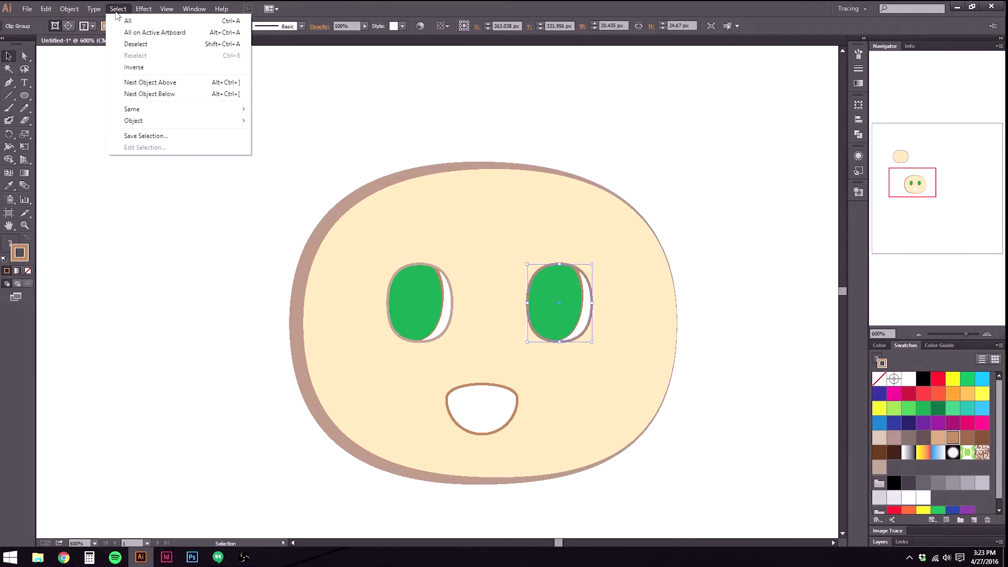
{"action": "mouse_move", "coordinate": [137, 112]}
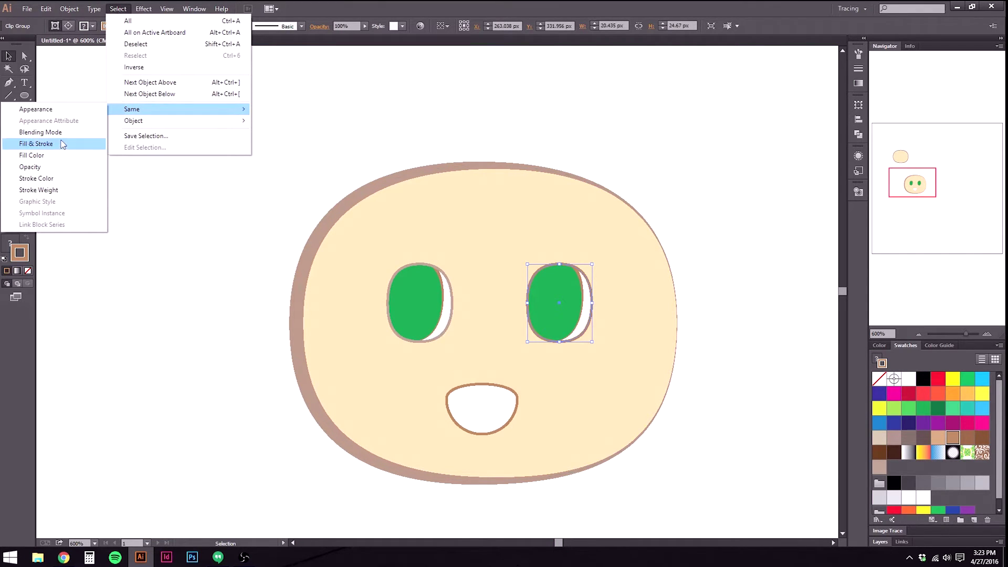
{"action": "left_click", "coordinate": [62, 178]}
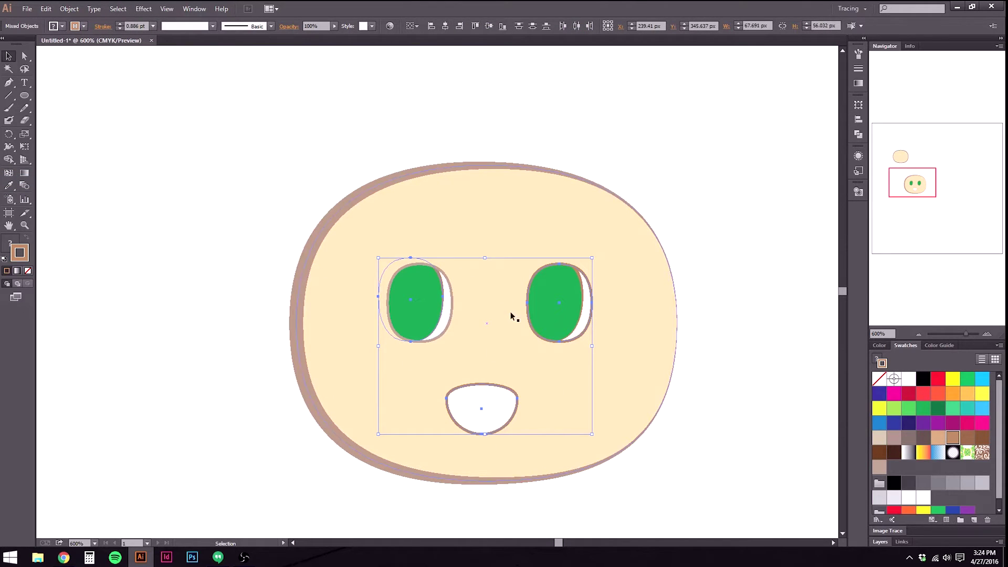
{"action": "left_click", "coordinate": [880, 467]}
{"action": "left_click", "coordinate": [206, 218]}
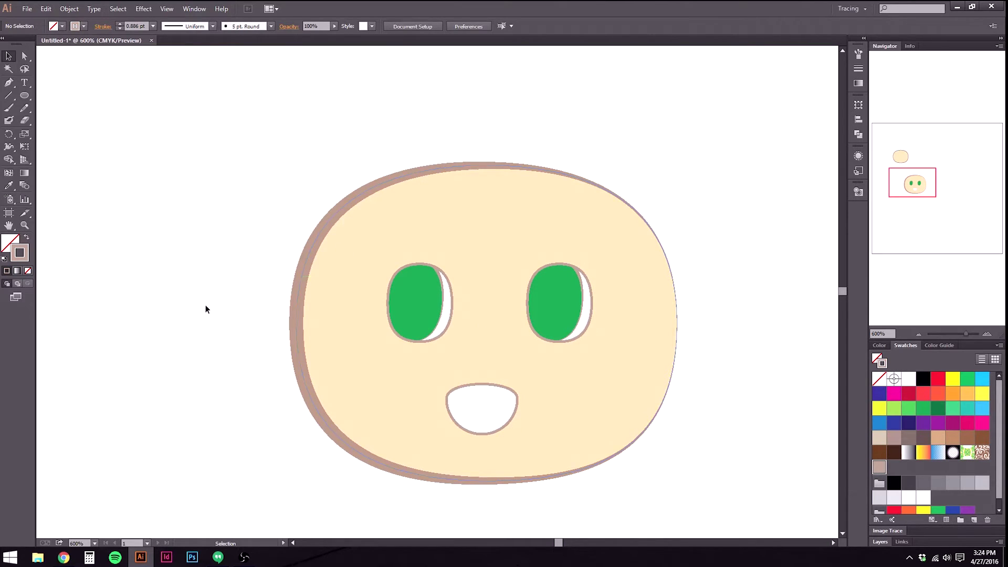
{"action": "left_click", "coordinate": [549, 314]}
{"action": "left_click", "coordinate": [117, 9]}
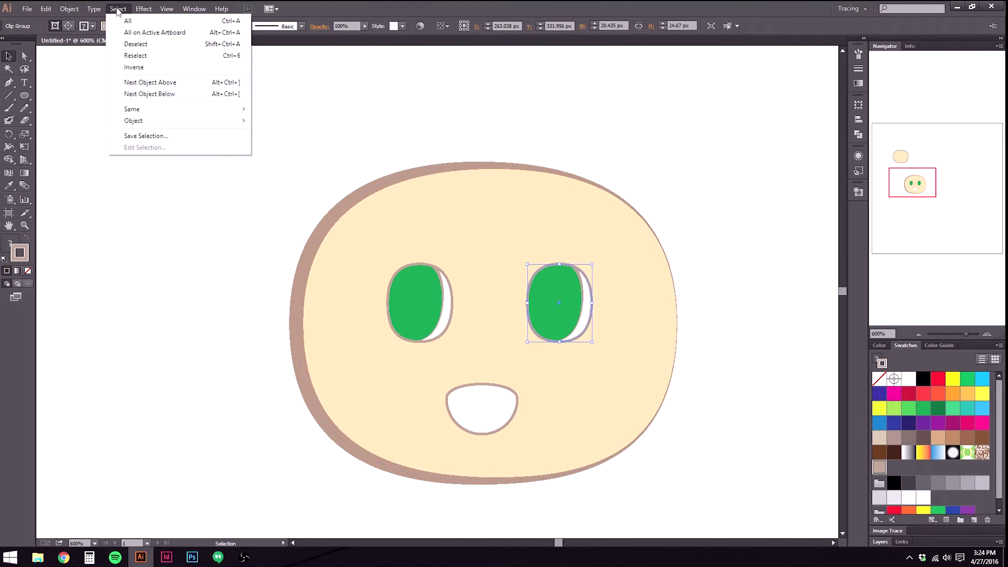
{"action": "mouse_move", "coordinate": [153, 110]}
{"action": "left_click", "coordinate": [210, 273]}
{"action": "left_click", "coordinate": [231, 336]}
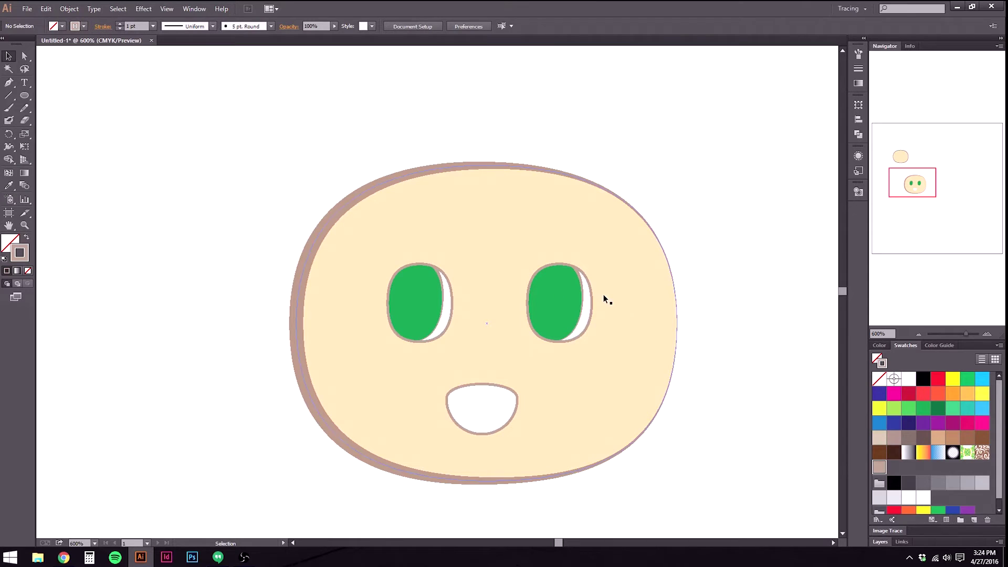
{"action": "left_click", "coordinate": [313, 310]}
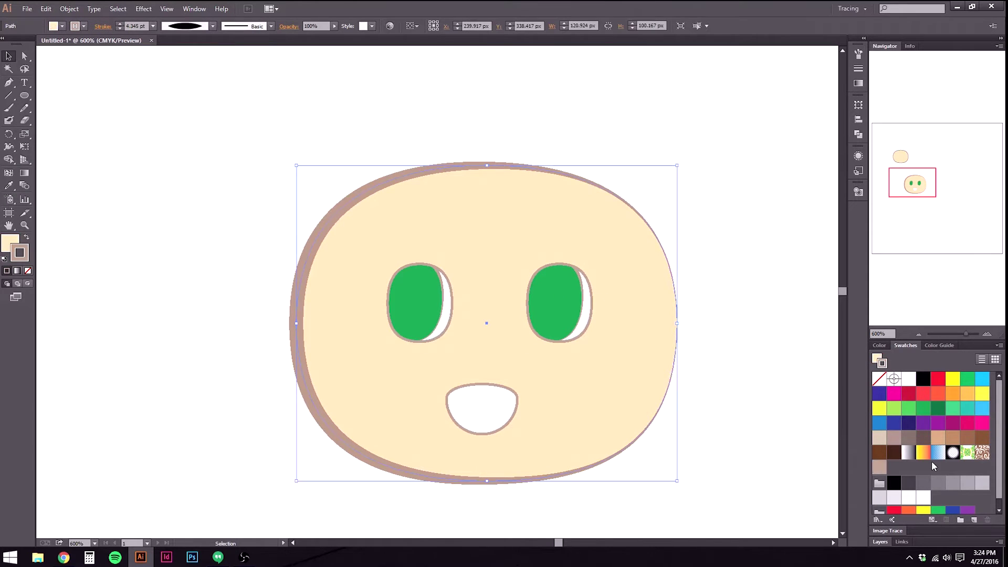
{"action": "left_click", "coordinate": [208, 301]}
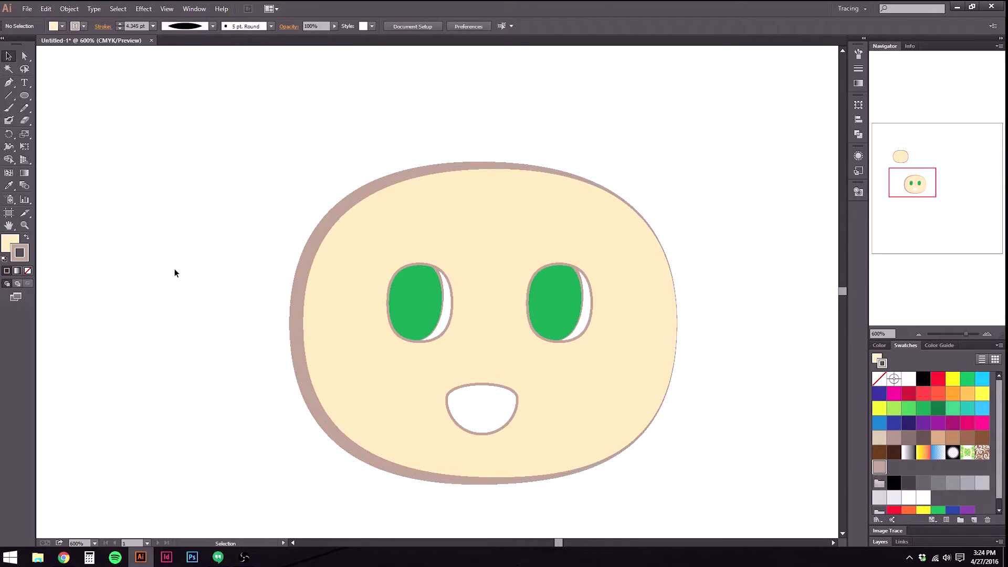
{"action": "left_click_drag", "start_coordinate": [216, 112], "coordinate": [733, 472]}
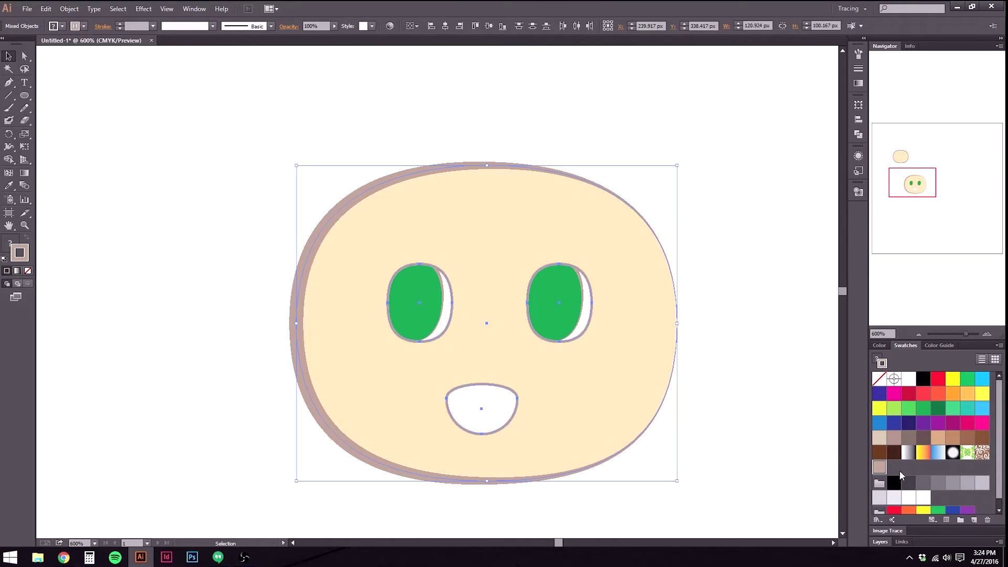
{"action": "left_click", "coordinate": [234, 289]}
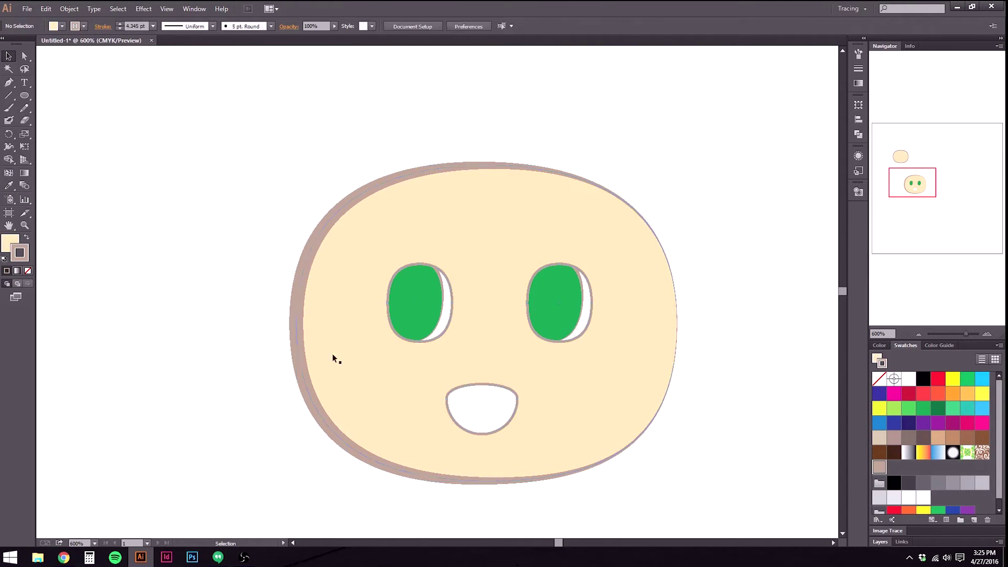
{"action": "left_click", "coordinate": [551, 304]}
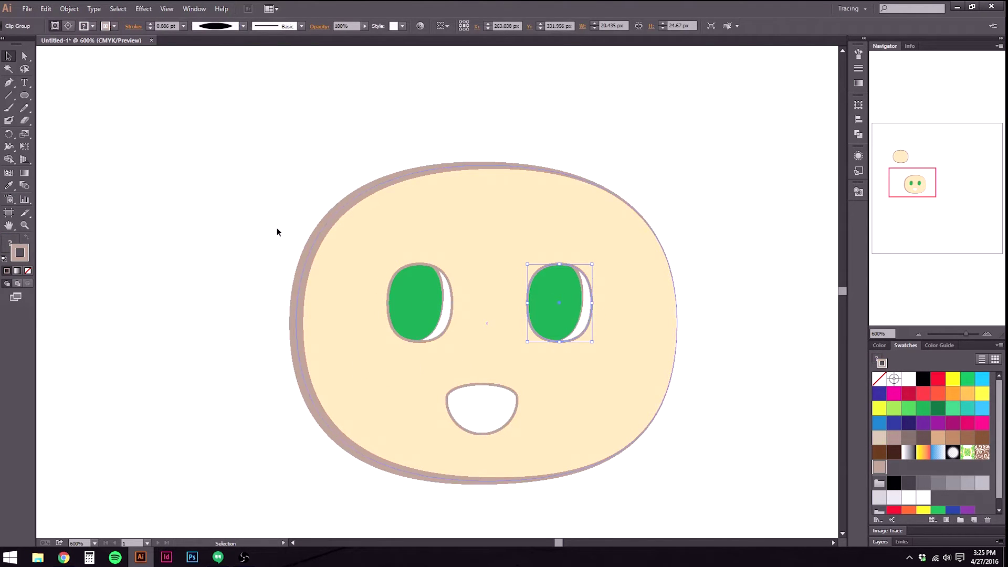
{"action": "left_click", "coordinate": [261, 283]}
Try the elliptical tapered width profile on the mouth's outline.
{"action": "left_click", "coordinate": [496, 404]}
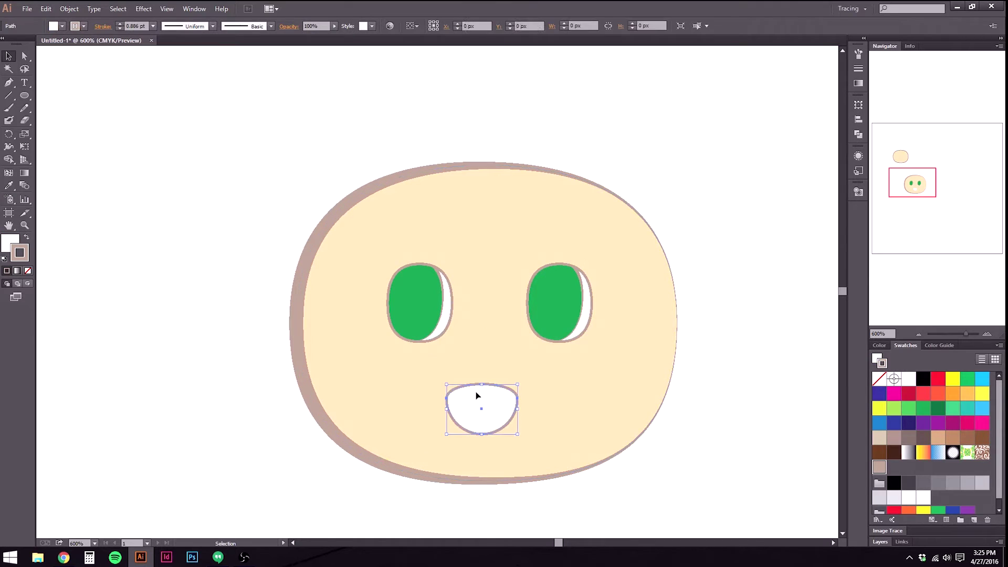
{"action": "left_click", "coordinate": [192, 27]}
{"action": "left_click", "coordinate": [184, 58]}
{"action": "left_click", "coordinate": [259, 458]}
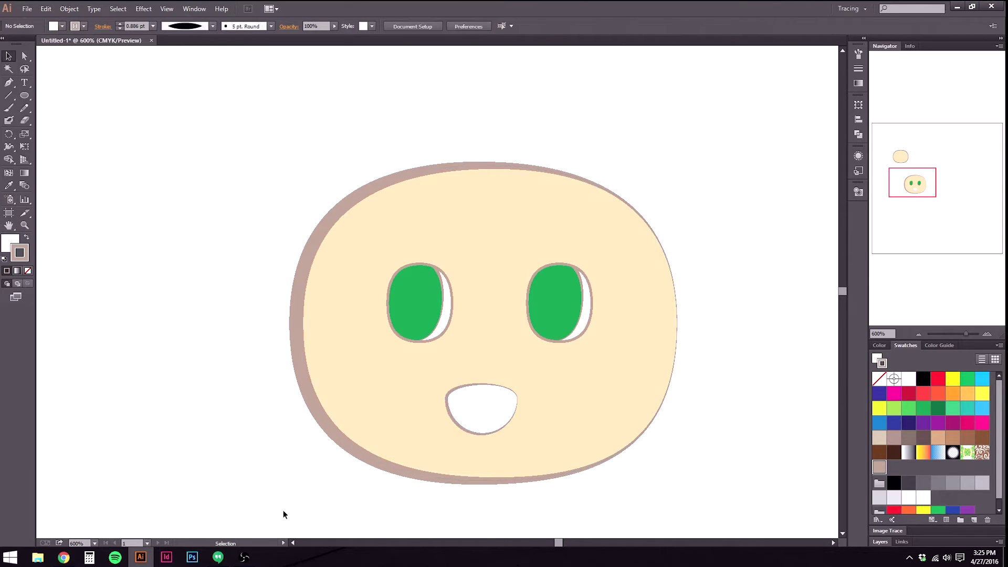
{"action": "left_click", "coordinate": [520, 421]}
{"action": "left_click", "coordinate": [756, 408]}
{"action": "left_click", "coordinate": [497, 390]}
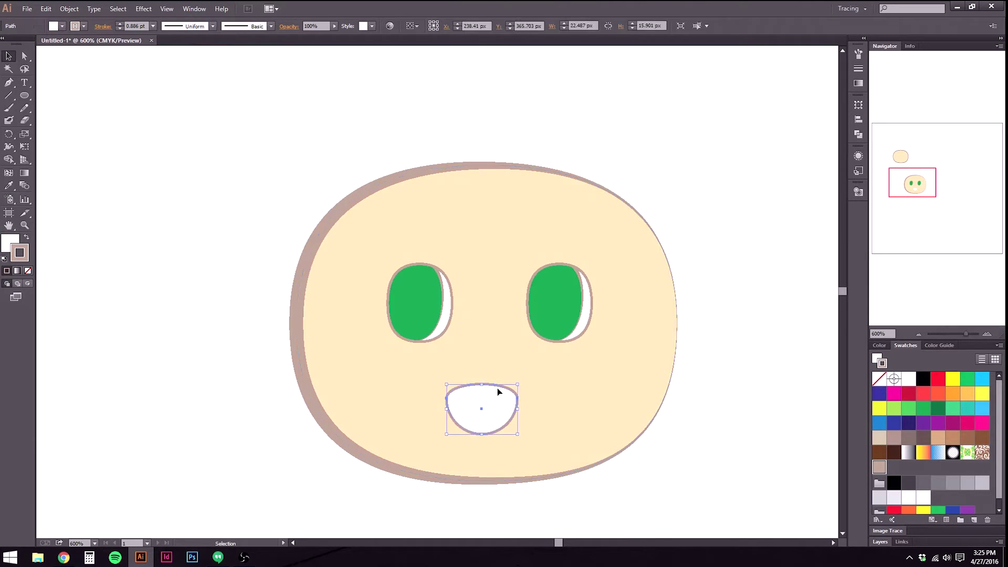
{"action": "key", "text": "a"}
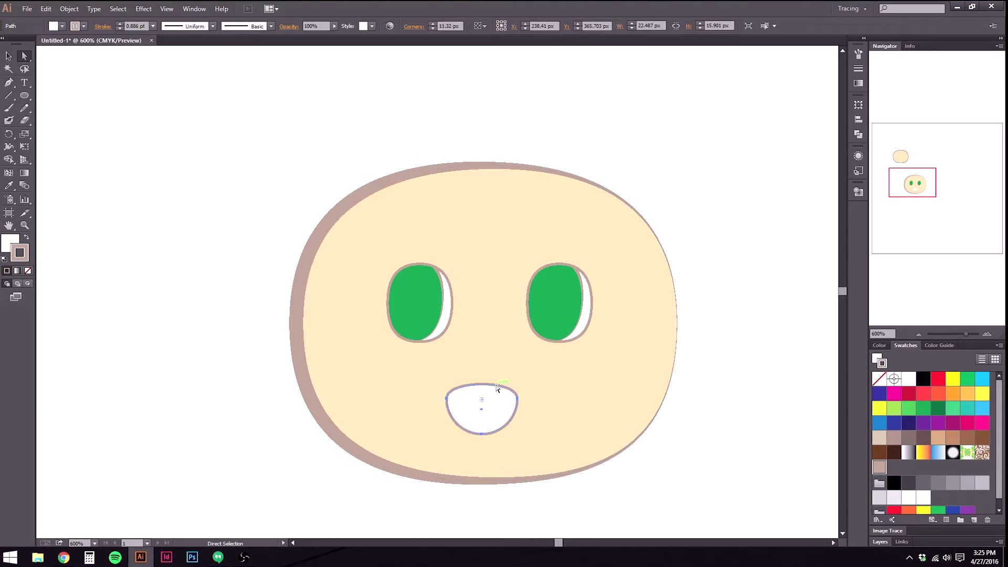
{"action": "key", "text": "v"}
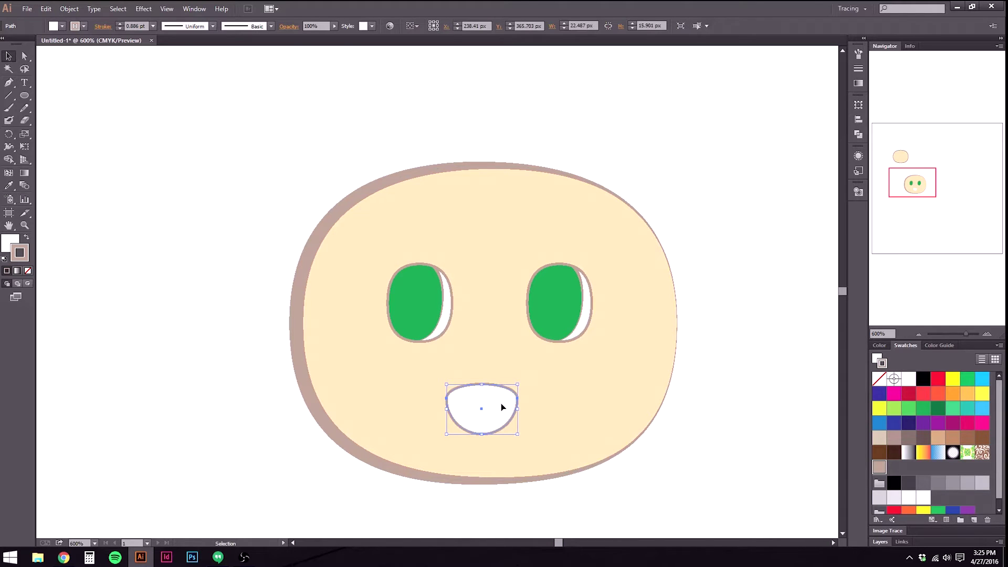
{"action": "scroll", "coordinate": [501, 405], "scroll_direction": "up", "scroll_amount": 5}
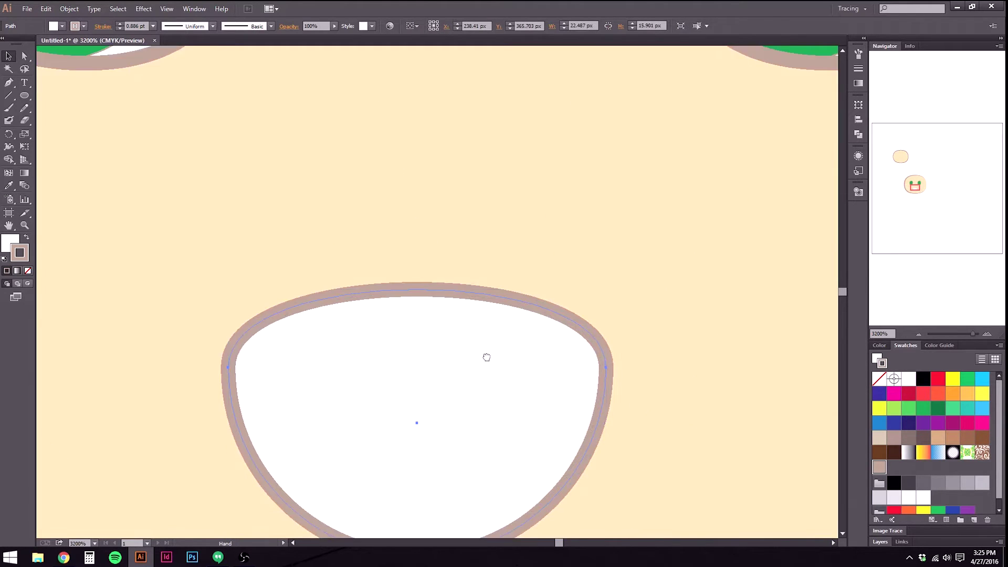
{"action": "scroll", "coordinate": [486, 357], "scroll_direction": "down", "scroll_amount": 2}
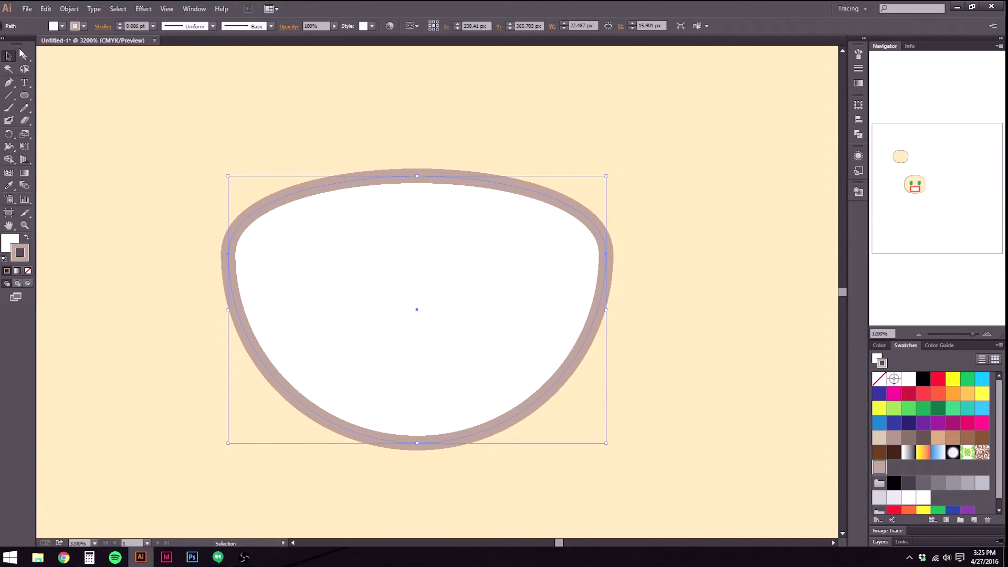
{"action": "left_click", "coordinate": [25, 56]}
{"action": "left_click", "coordinate": [228, 256]}
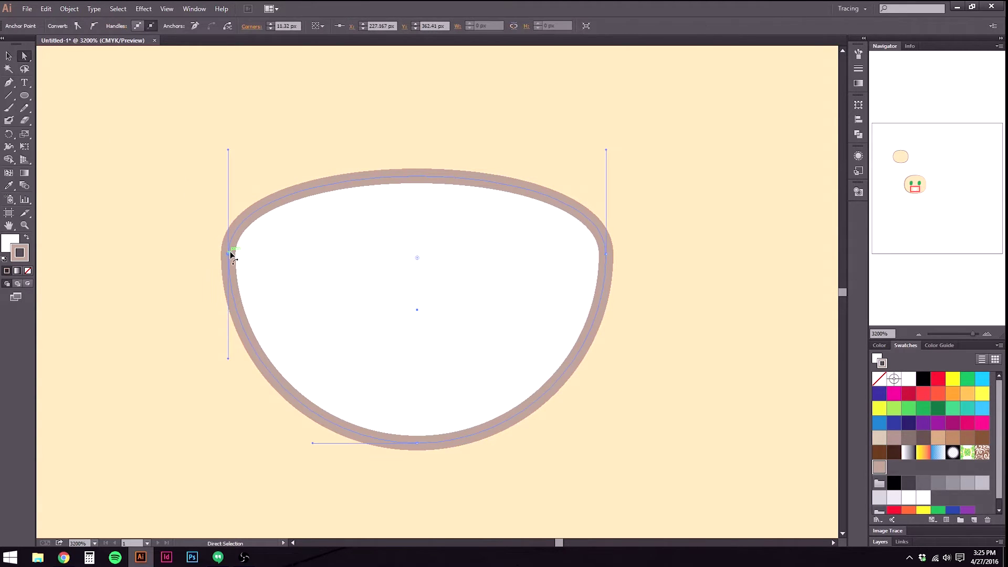
{"action": "right_click", "coordinate": [229, 257]}
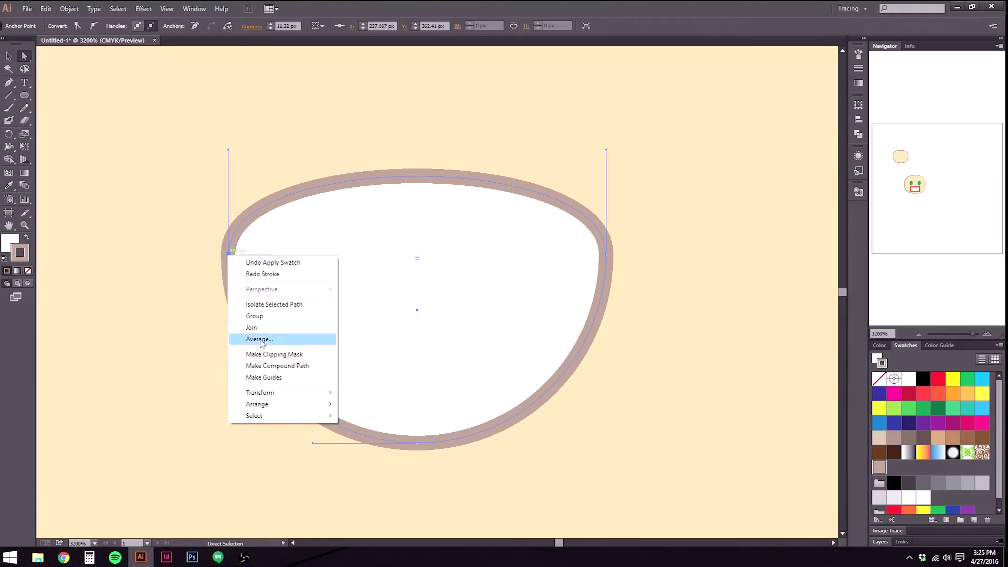
{"action": "mouse_move", "coordinate": [277, 417]}
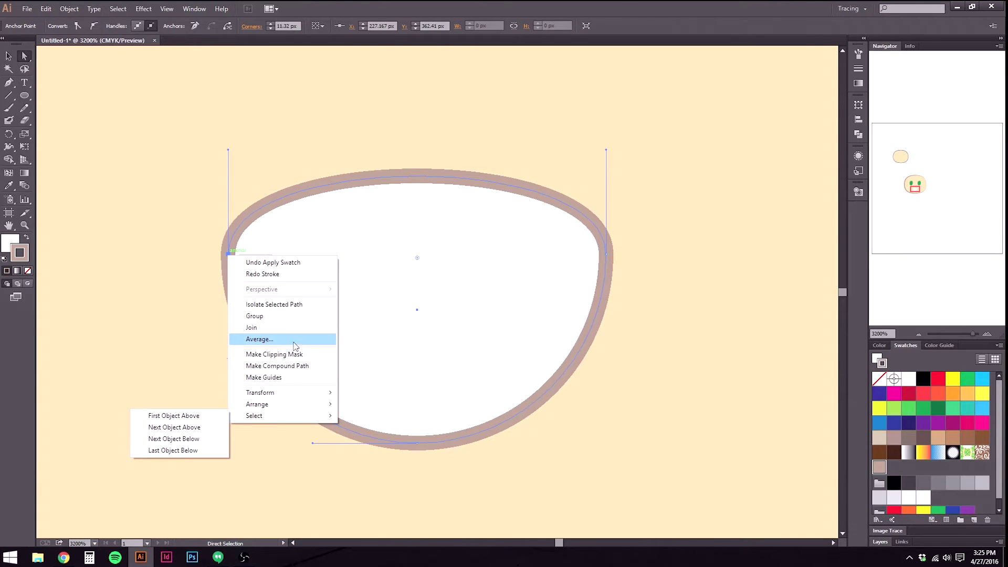
{"action": "right_click", "coordinate": [227, 256]}
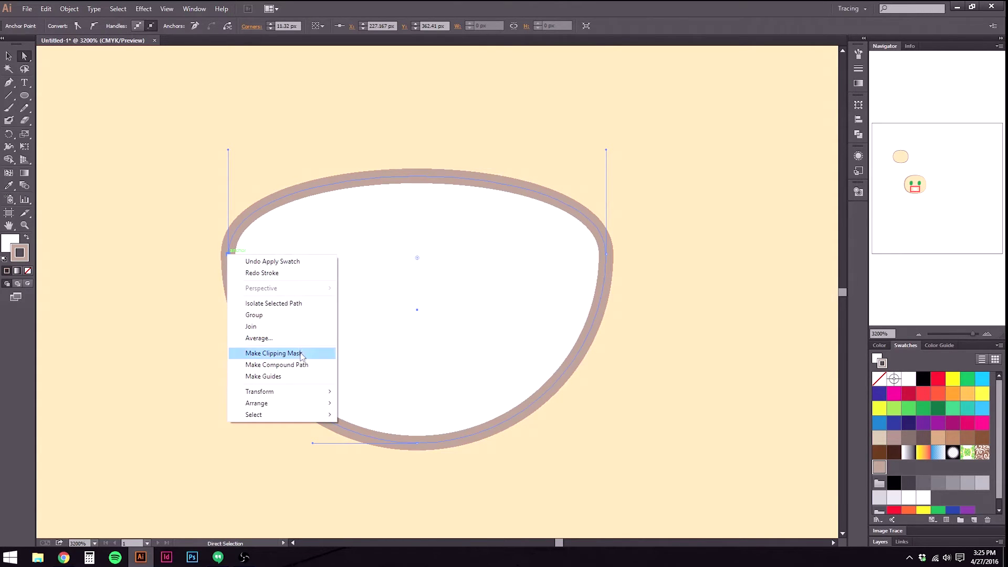
{"action": "mouse_move", "coordinate": [301, 408]}
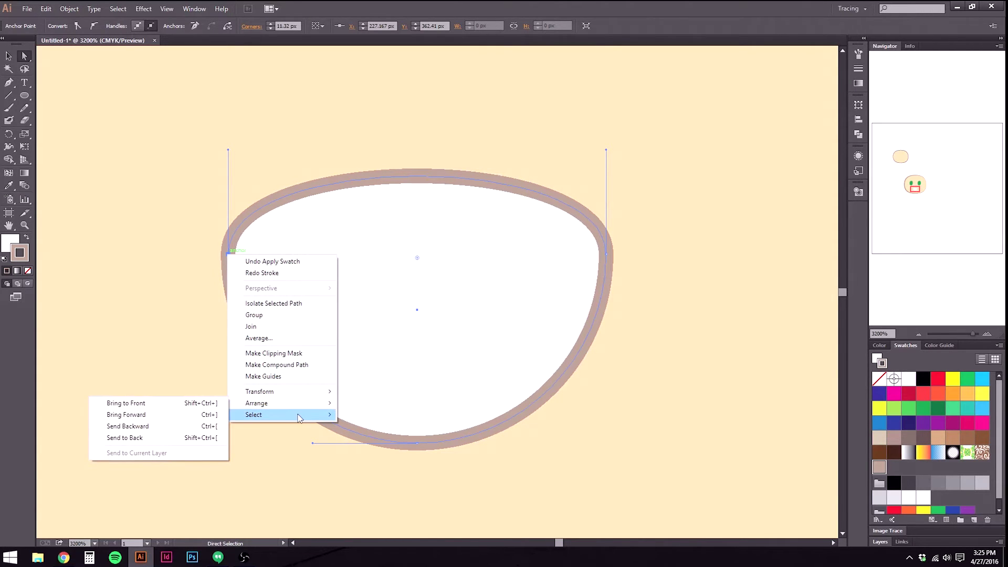
{"action": "left_click", "coordinate": [167, 263]}
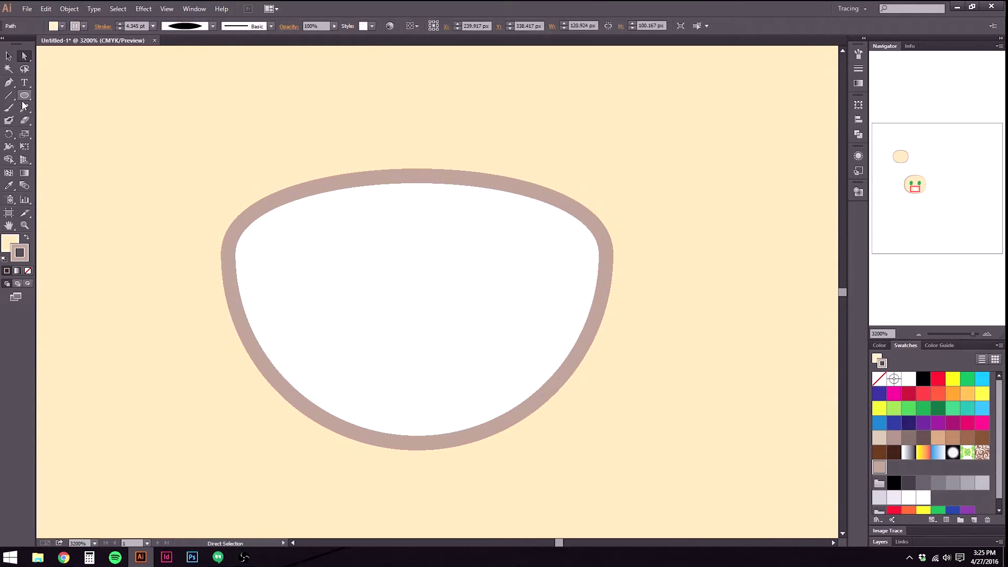
Cut the mouth's path at its left and right corner anchor points with the Scissors tool.
{"action": "left_click", "coordinate": [25, 213]}
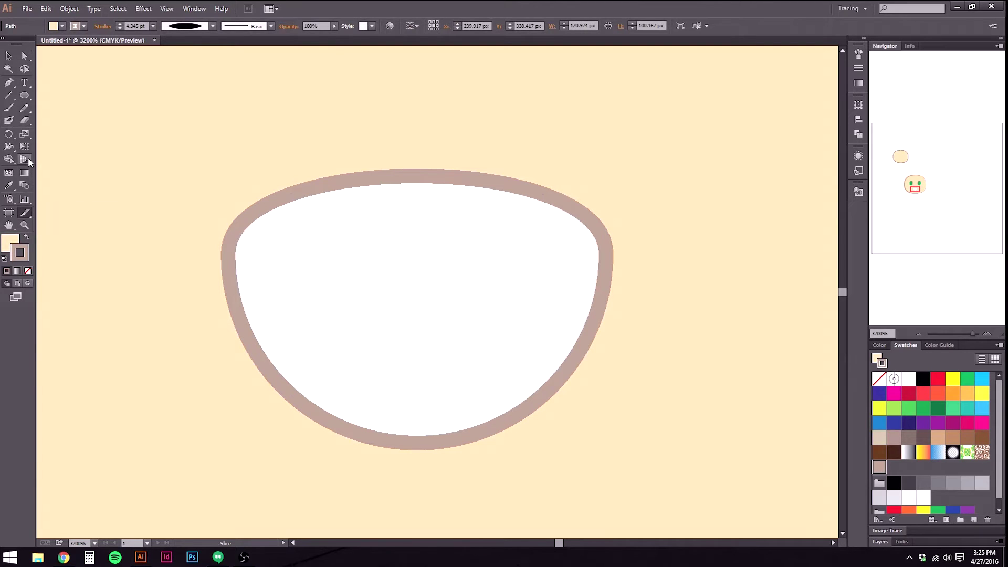
{"action": "left_click_drag", "start_coordinate": [25, 120], "coordinate": [65, 135]}
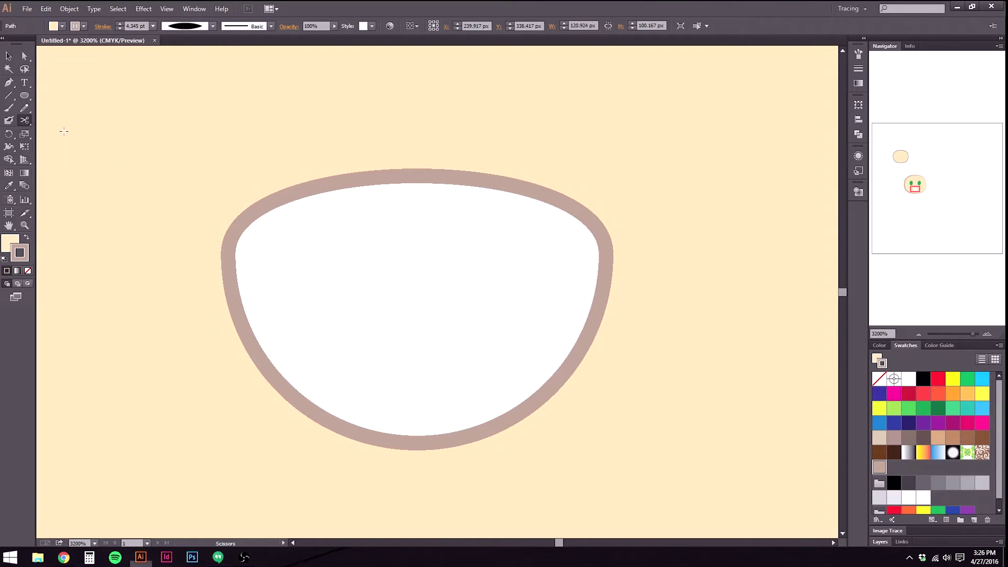
{"action": "left_click", "coordinate": [233, 246]}
{"action": "left_click", "coordinate": [229, 255]}
{"action": "left_click", "coordinate": [228, 254]}
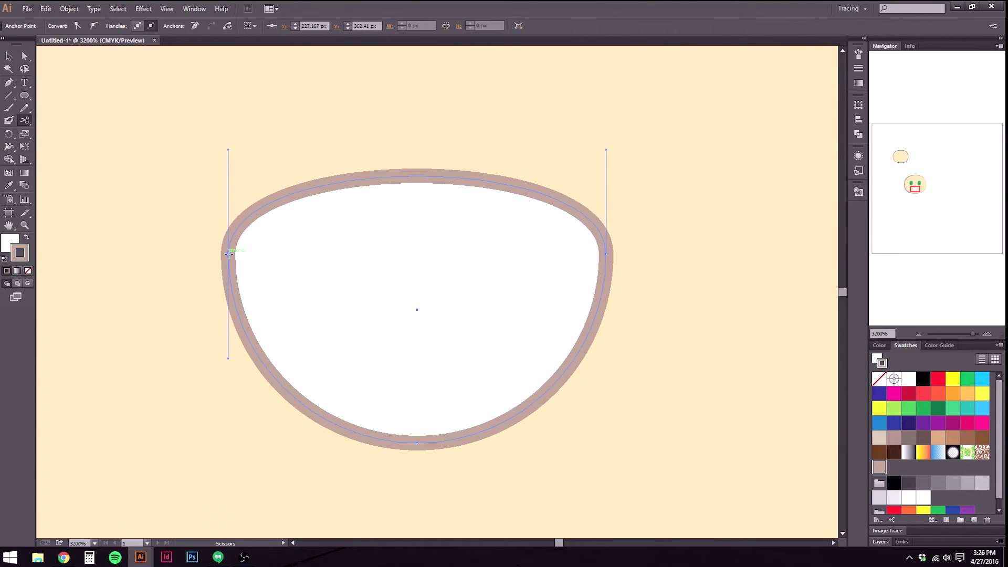
{"action": "left_click", "coordinate": [606, 255]}
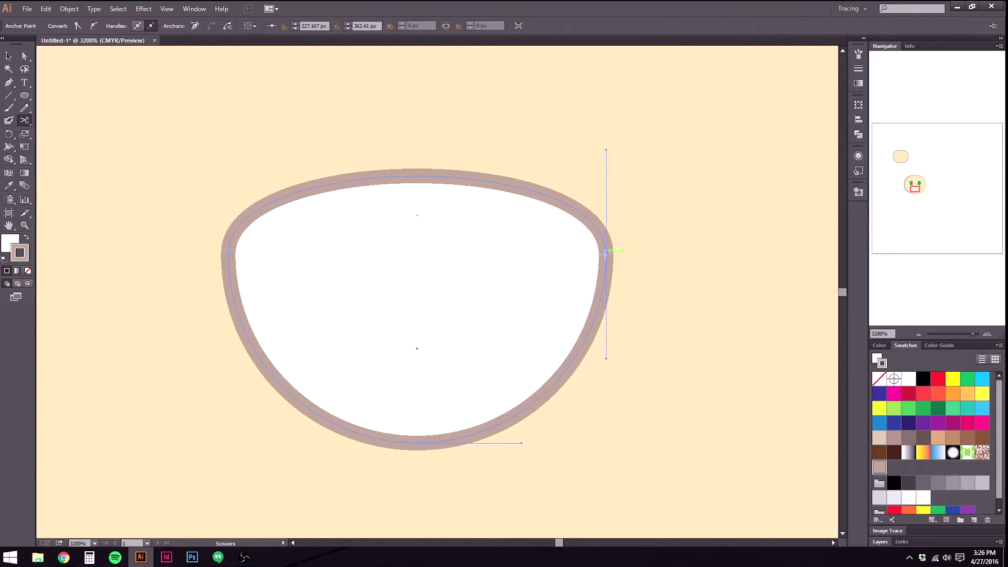
Delete the upper arc of the cut mouth and select the remaining lower half.
{"action": "left_click", "coordinate": [24, 55]}
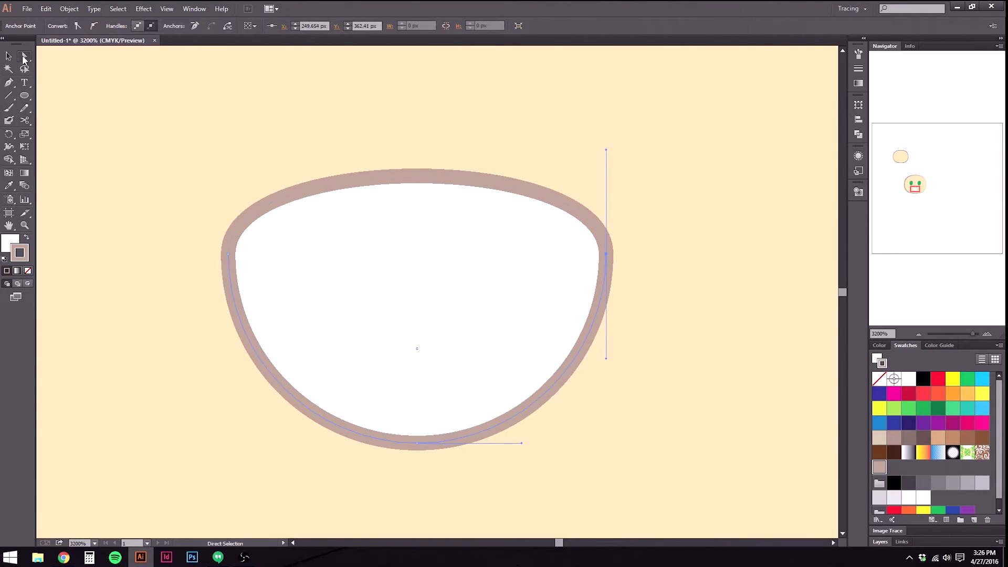
{"action": "left_click", "coordinate": [418, 182]}
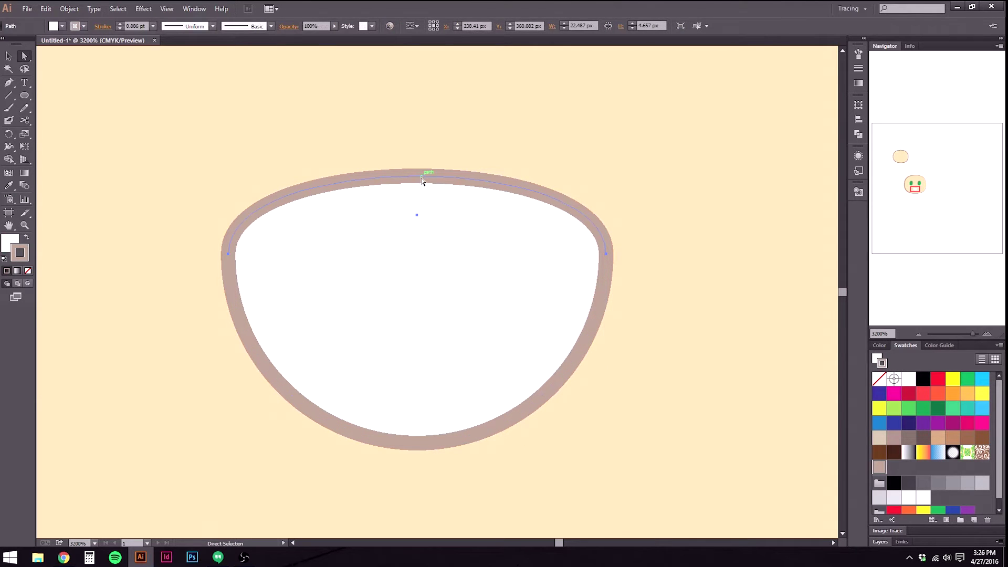
{"action": "key", "text": "Delete"}
{"action": "left_click", "coordinate": [399, 322], "text": "alt"}
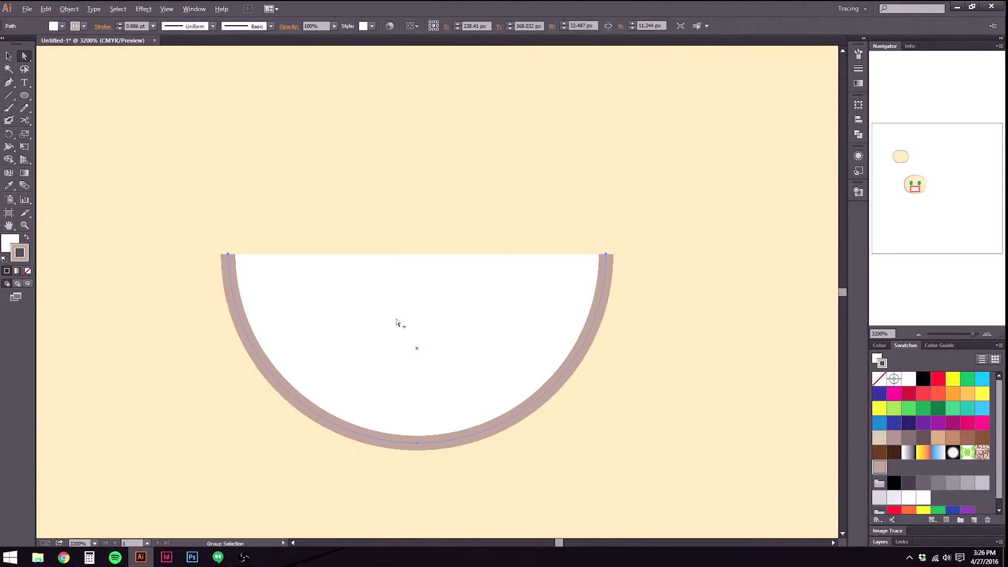
{"action": "scroll", "coordinate": [397, 322], "scroll_direction": "down", "scroll_amount": 3}
{"action": "scroll", "coordinate": [397, 322], "scroll_direction": "down", "scroll_amount": 1}
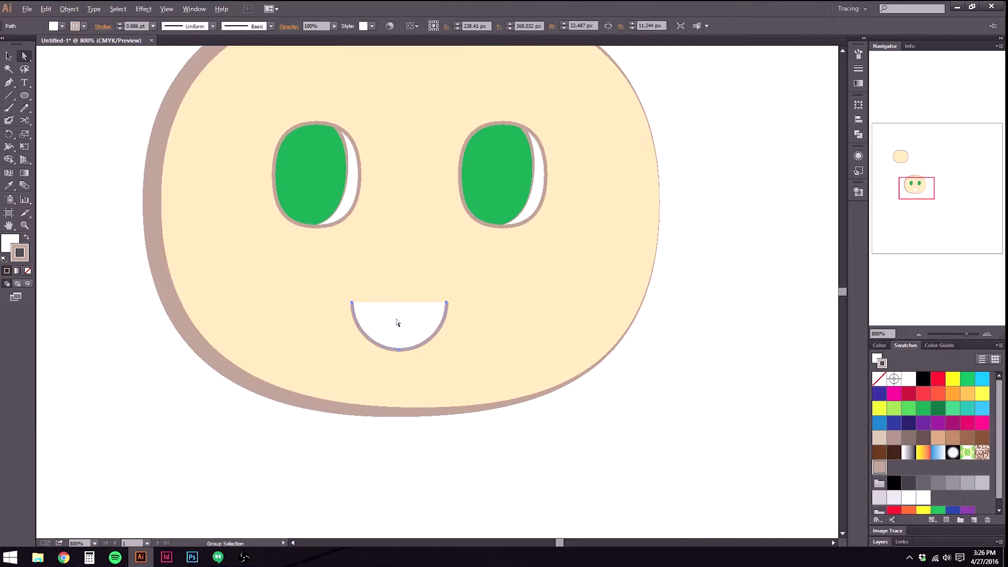
Remove the white fill from the mouth's remaining lower arc, leaving only its outline.
{"action": "left_click", "coordinate": [8, 243]}
{"action": "left_click", "coordinate": [28, 270]}
{"action": "left_click", "coordinate": [407, 479]}
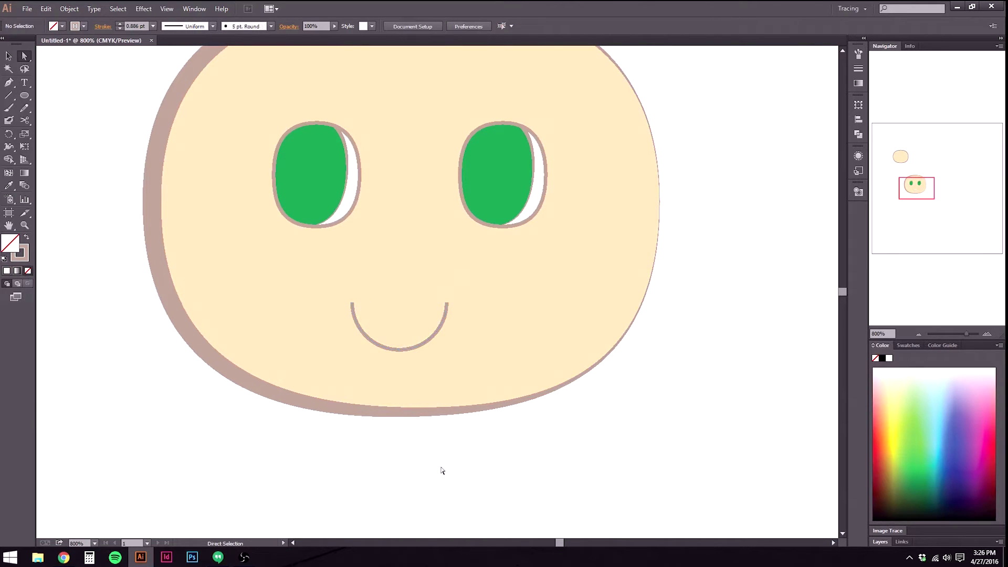
{"action": "scroll", "coordinate": [493, 427], "scroll_direction": "up", "scroll_amount": 1}
{"action": "scroll", "coordinate": [420, 382], "scroll_direction": "up", "scroll_amount": 1}
{"action": "scroll", "coordinate": [421, 382], "scroll_direction": "down", "scroll_amount": 1}
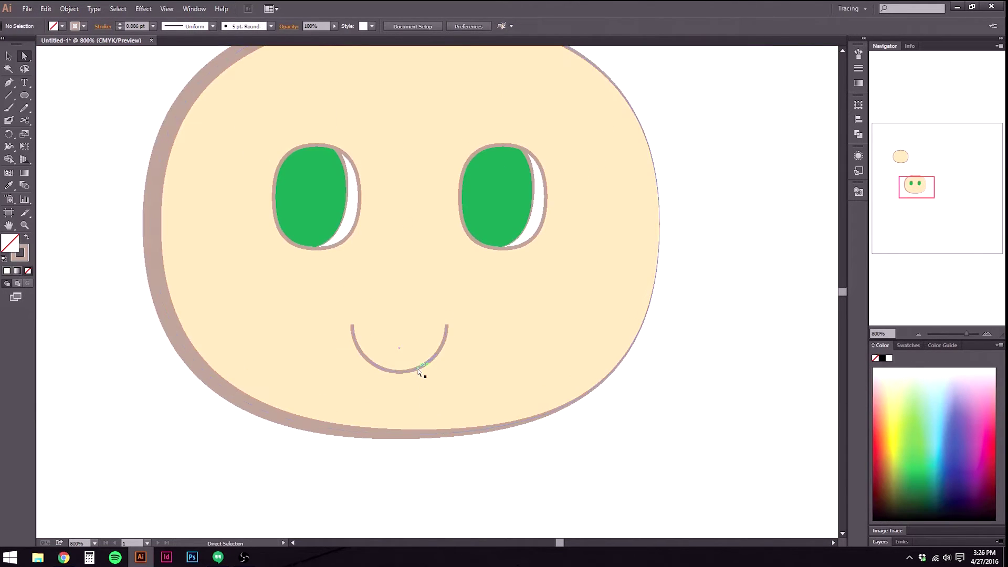
Select the whole mouth arc and give its stroke round end caps.
{"action": "left_click", "coordinate": [418, 371]}
{"action": "scroll", "coordinate": [447, 333], "scroll_direction": "up", "scroll_amount": 4}
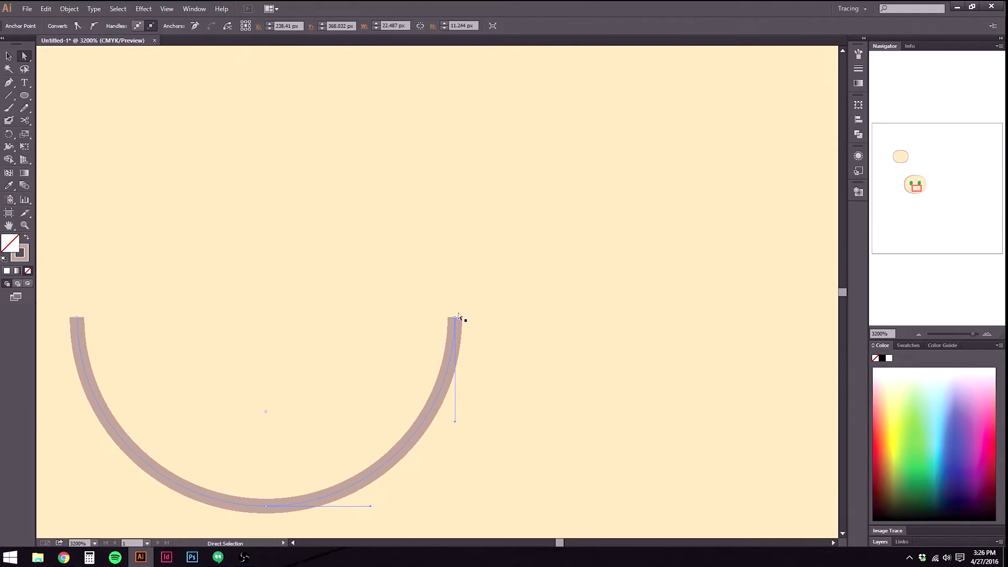
{"action": "left_click", "coordinate": [7, 56]}
{"action": "left_click", "coordinate": [434, 416]}
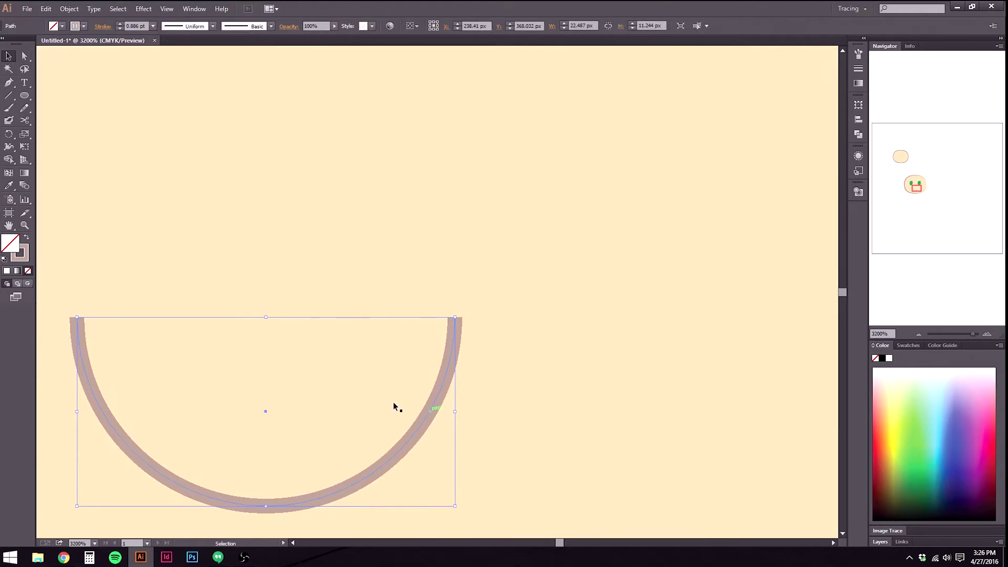
{"action": "left_click", "coordinate": [101, 26]}
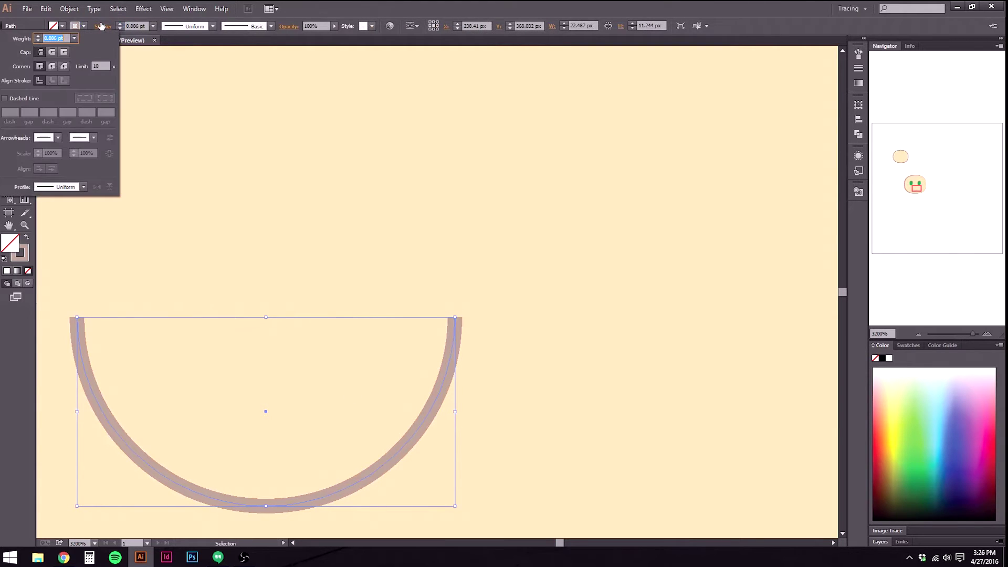
{"action": "left_click", "coordinate": [51, 52]}
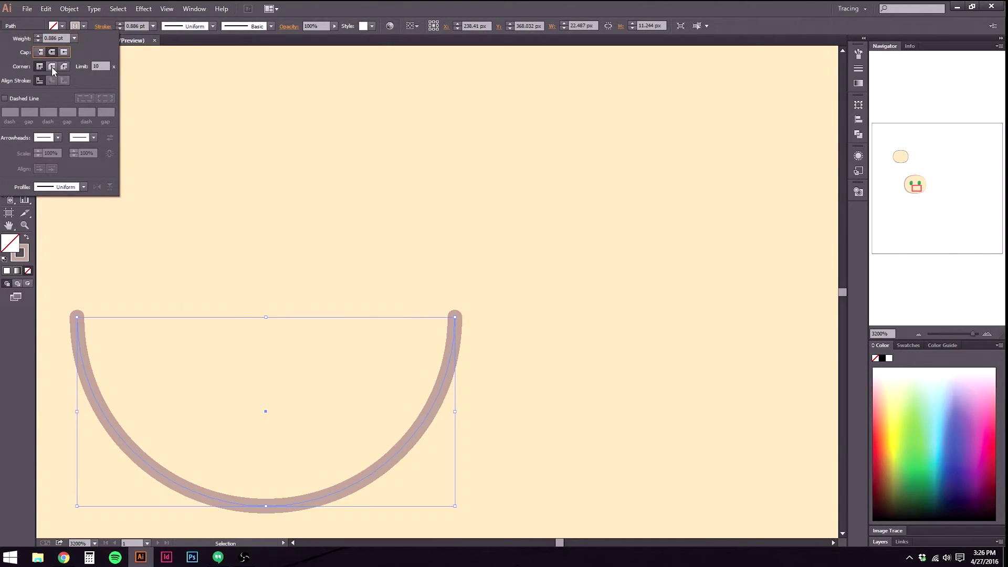
{"action": "scroll", "coordinate": [388, 256], "scroll_direction": "down", "scroll_amount": 1}
{"action": "scroll", "coordinate": [389, 256], "scroll_direction": "down", "scroll_amount": 5}
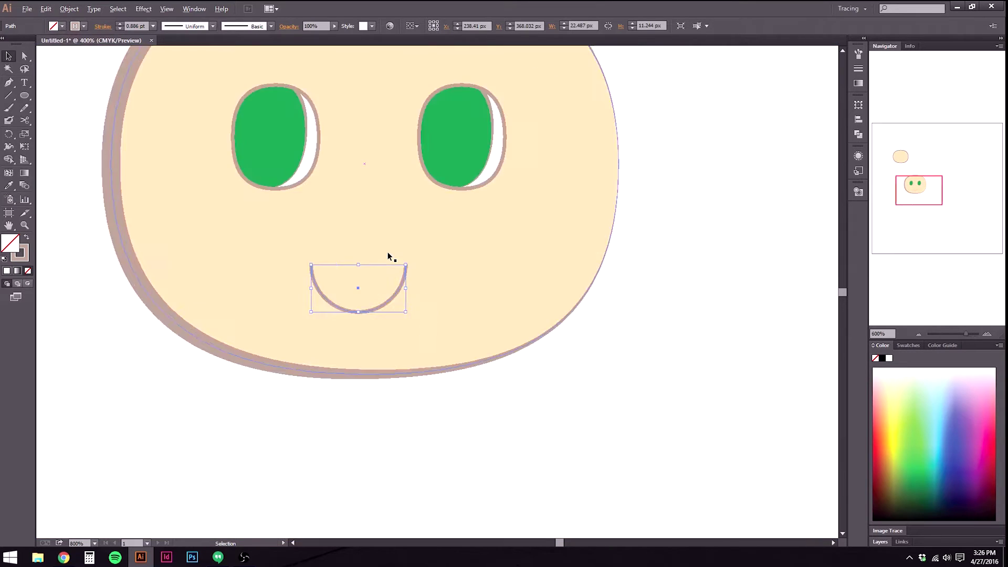
{"action": "scroll", "coordinate": [378, 265], "scroll_direction": "up", "scroll_amount": 2}
{"action": "left_click", "coordinate": [352, 414]}
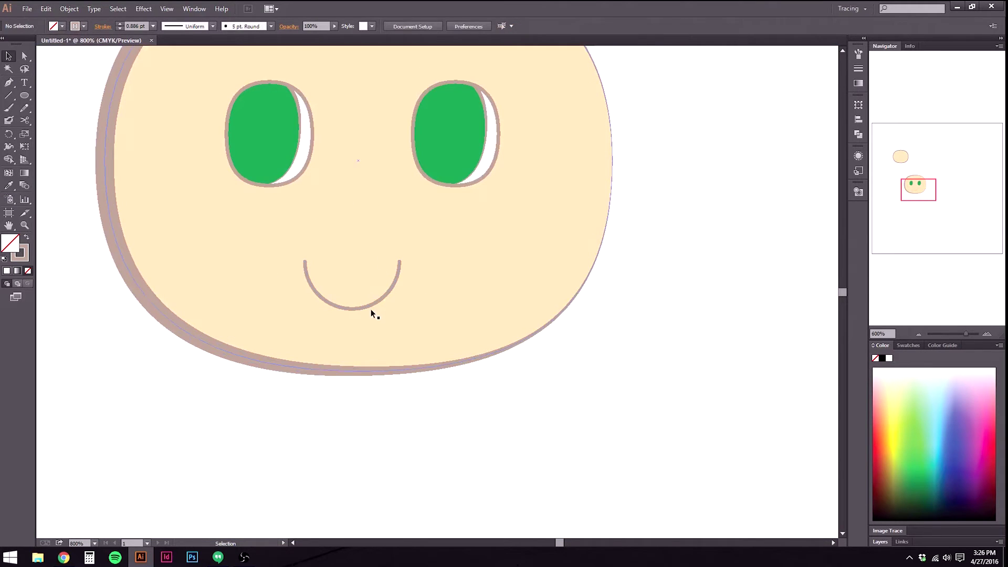
Thicken the mouth's stroke to 3 pt.
{"action": "left_click", "coordinate": [364, 307]}
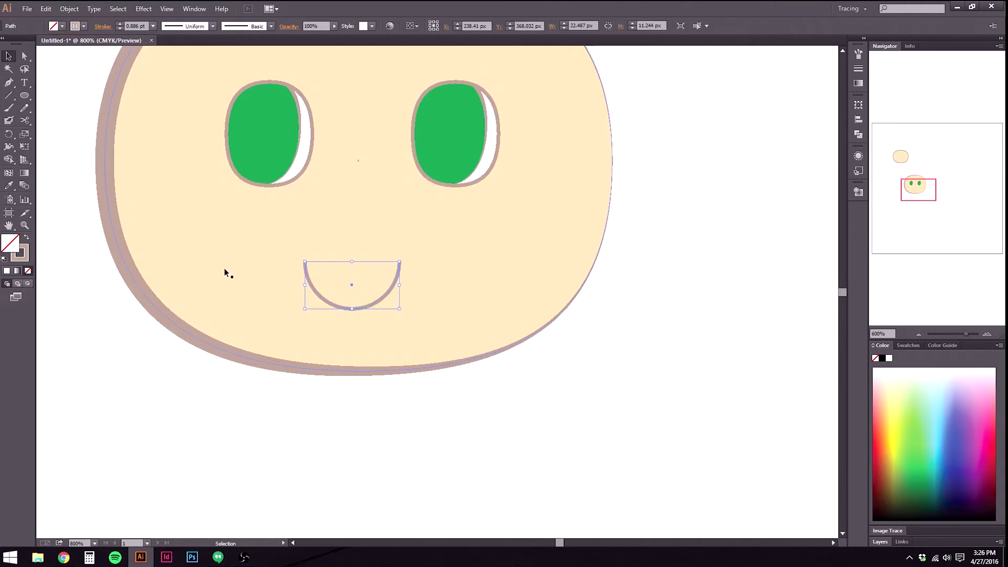
{"action": "left_click", "coordinate": [119, 24]}
{"action": "left_click", "coordinate": [119, 24]}
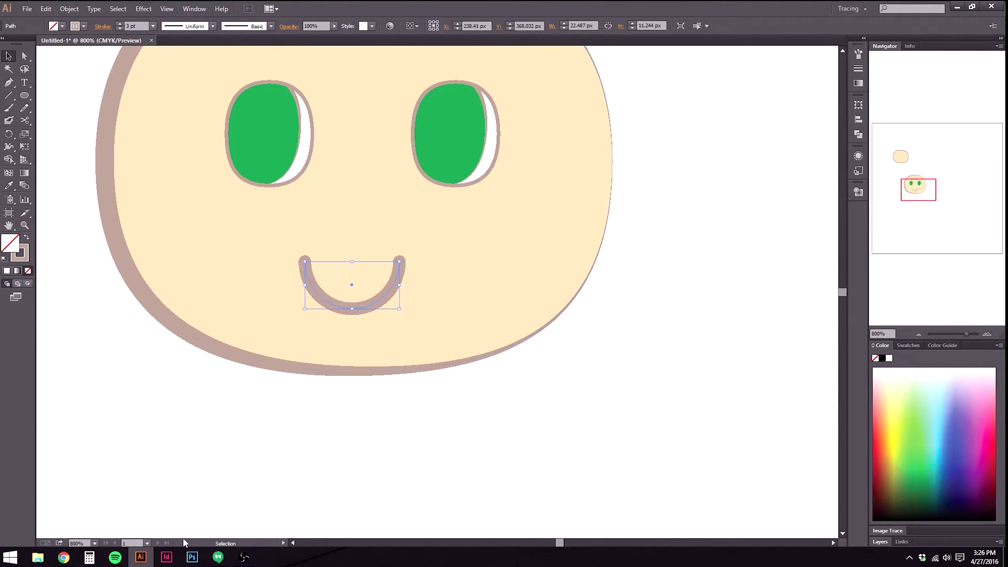
{"action": "left_click", "coordinate": [282, 463]}
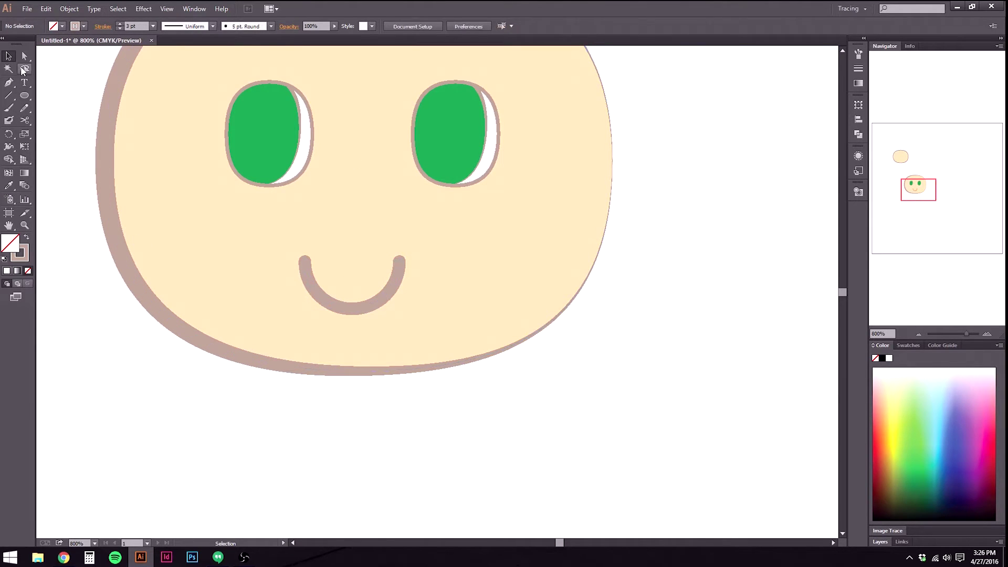
Raise the mouth's bottom anchor point and pull both corner handles slightly inward to form a shallower smile.
{"action": "key", "text": "a"}
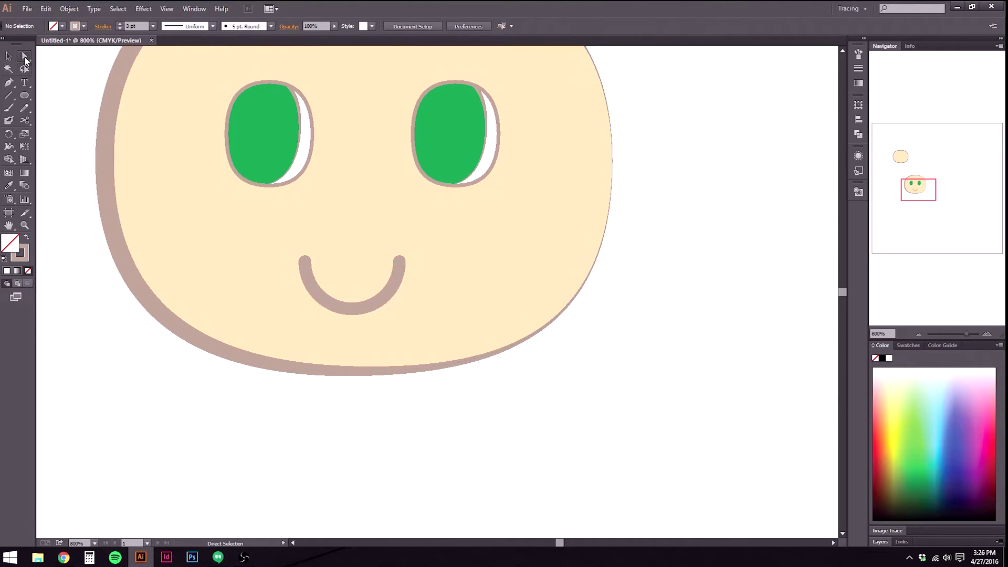
{"action": "left_click", "coordinate": [350, 307]}
{"action": "key", "text": "Up"}
{"action": "key", "text": "Up"}
{"action": "key", "text": "Up"}
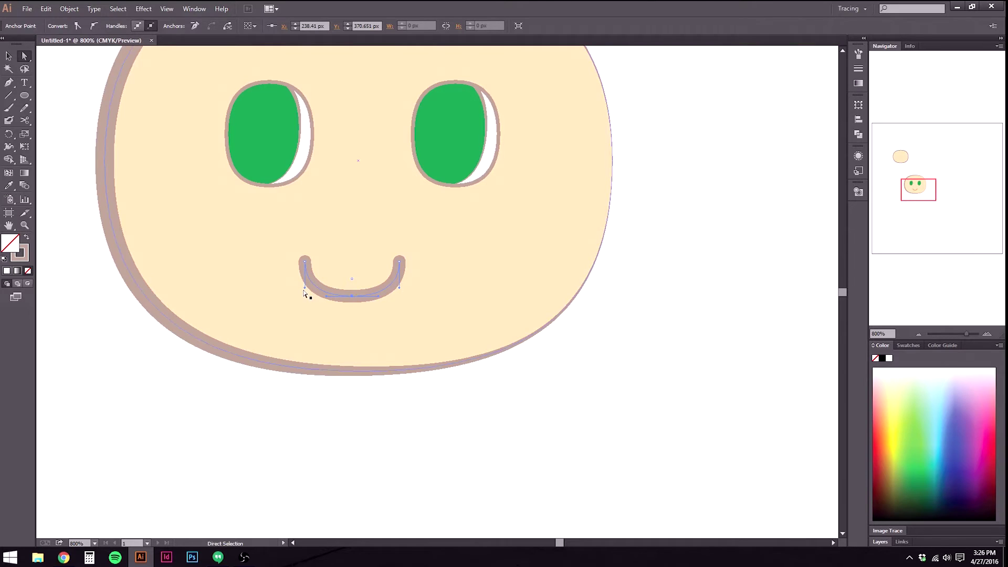
{"action": "left_click_drag", "start_coordinate": [304, 286], "coordinate": [311, 288]}
{"action": "left_click_drag", "start_coordinate": [400, 288], "coordinate": [393, 289]}
{"action": "left_click", "coordinate": [397, 471]}
Select both irises and lower their green fill's saturation to a muted green.
{"action": "scroll", "coordinate": [389, 444], "scroll_direction": "up", "scroll_amount": 2}
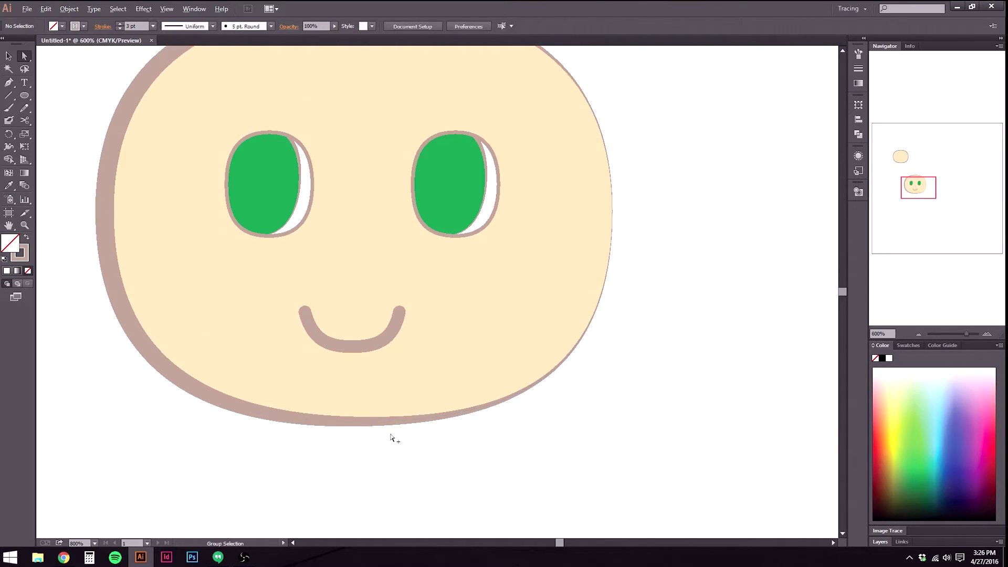
{"action": "scroll", "coordinate": [391, 437], "scroll_direction": "down", "scroll_amount": 1}
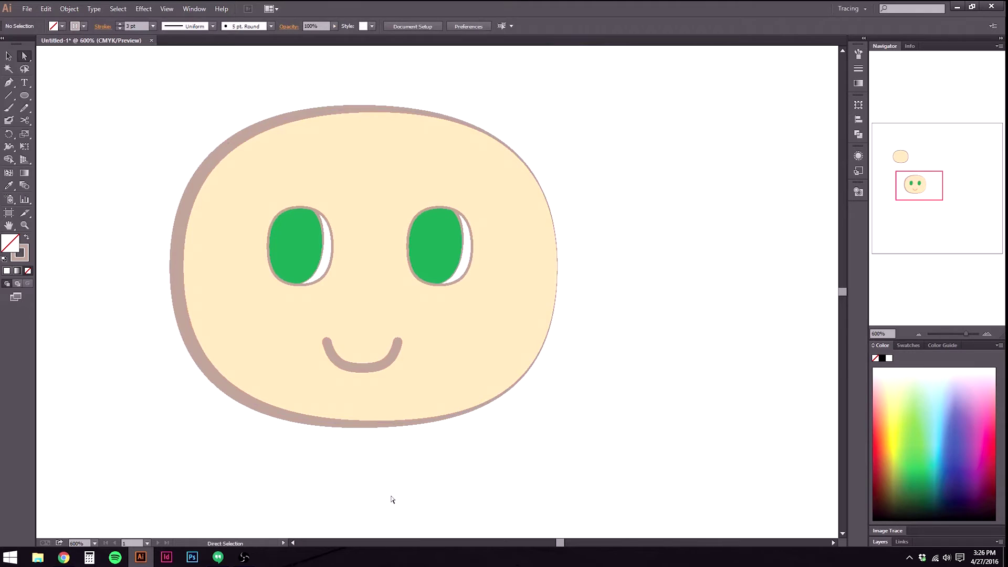
{"action": "left_click", "coordinate": [429, 239]}
{"action": "left_click", "coordinate": [300, 246], "text": "shift"}
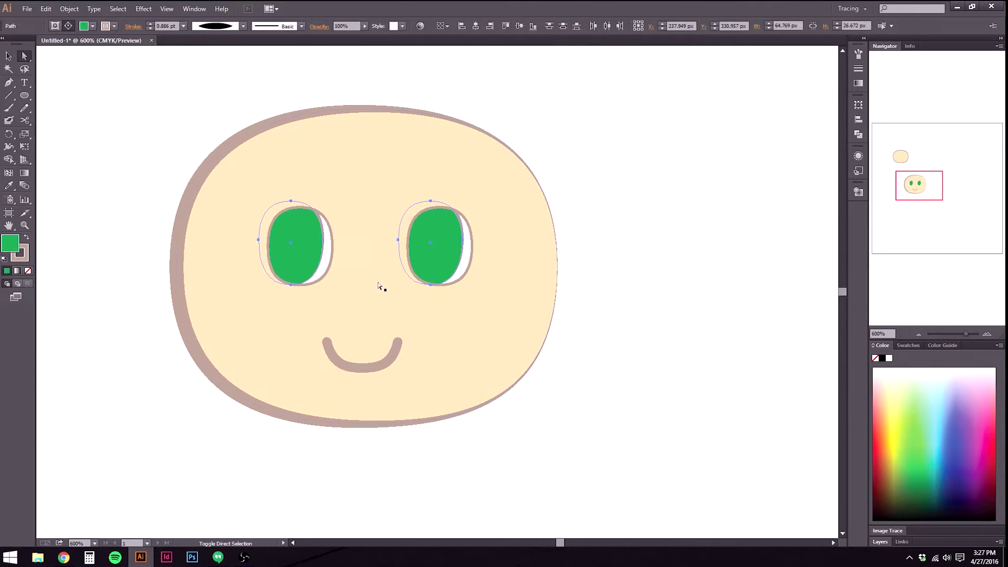
{"action": "left_click", "coordinate": [907, 346]}
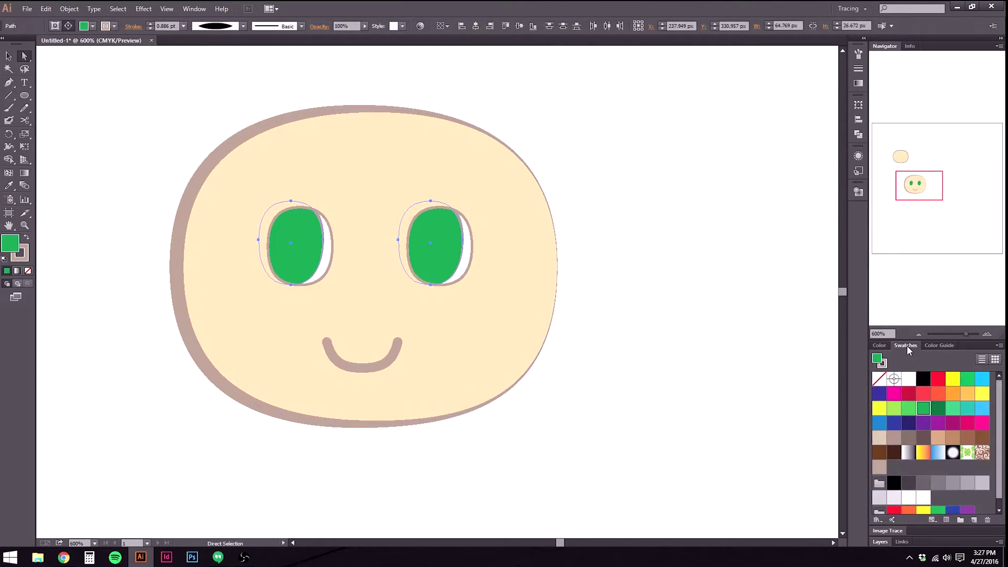
{"action": "left_click", "coordinate": [909, 409]}
{"action": "left_click", "coordinate": [923, 409]}
{"action": "double_click", "coordinate": [9, 246]}
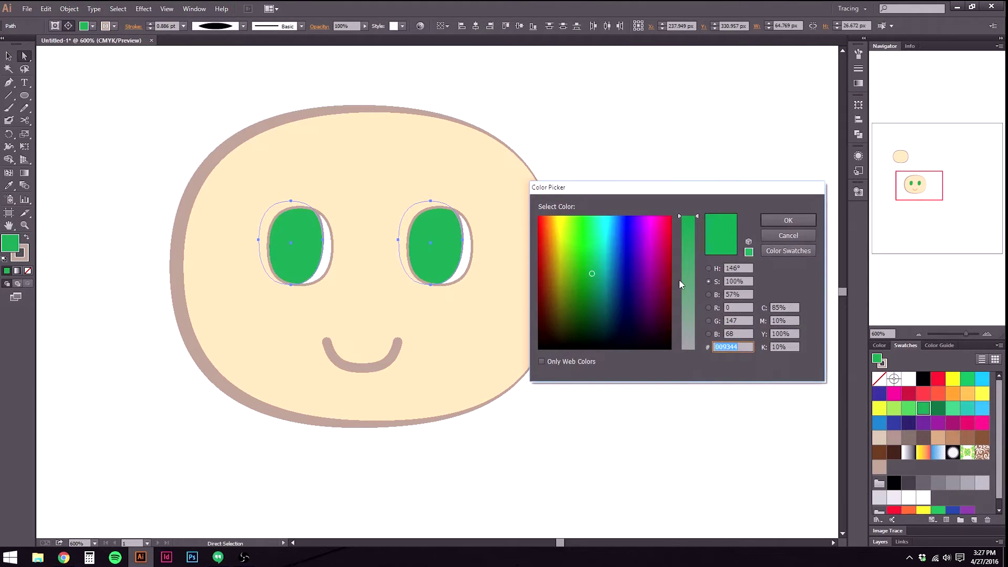
{"action": "left_click", "coordinate": [688, 281]}
{"action": "left_click", "coordinate": [776, 223]}
{"action": "left_click", "coordinate": [674, 298]}
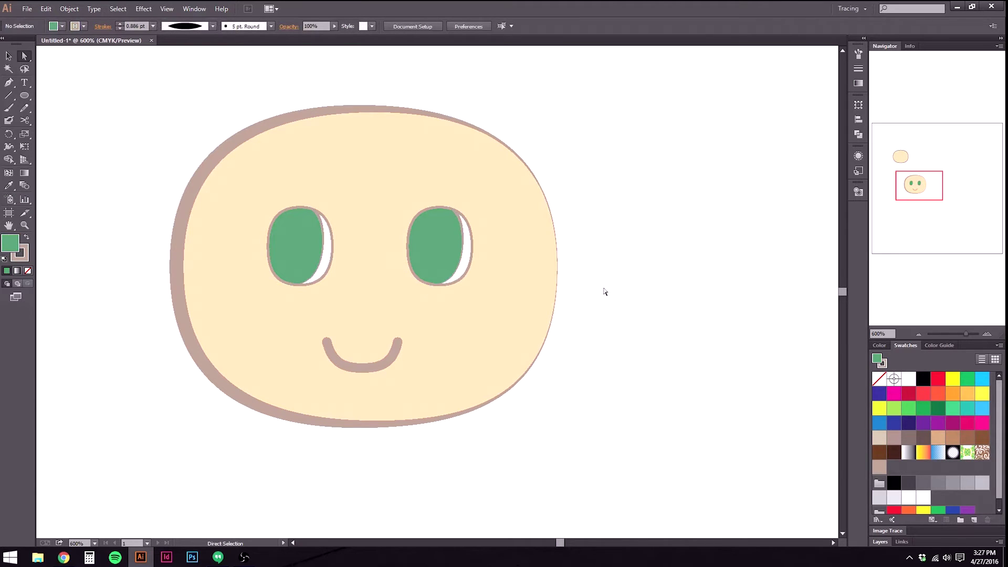
Select both clipped eye groups and nudge them down together to just above the mouth's level.
{"action": "left_click", "coordinate": [313, 242]}
{"action": "left_click", "coordinate": [326, 263]}
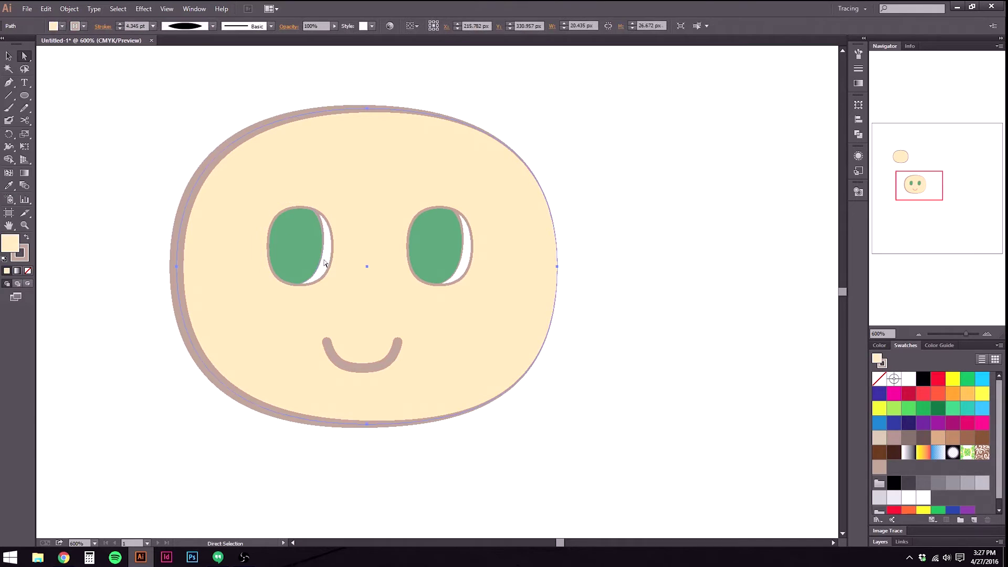
{"action": "left_click", "coordinate": [8, 56]}
{"action": "left_click", "coordinate": [125, 132]}
{"action": "left_click", "coordinate": [308, 256]}
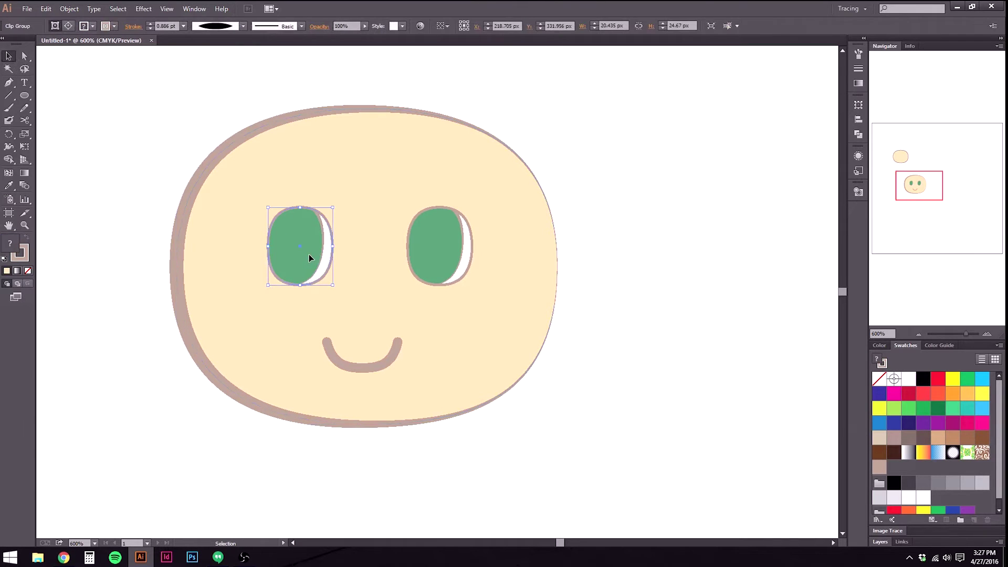
{"action": "left_click", "coordinate": [458, 260], "text": "shift"}
{"action": "key", "text": "Down"}
{"action": "key", "text": "Down"}
{"action": "key", "text": "Down"}
{"action": "key", "text": "Down"}
{"action": "key", "text": "Down"}
{"action": "key", "text": "Down"}
{"action": "key", "text": "Down"}
{"action": "key", "text": "Down"}
{"action": "key", "text": "Down"}
{"action": "key", "text": "Down"}
{"action": "key", "text": "Down"}
{"action": "key", "text": "Down"}
{"action": "left_click", "coordinate": [250, 431]}
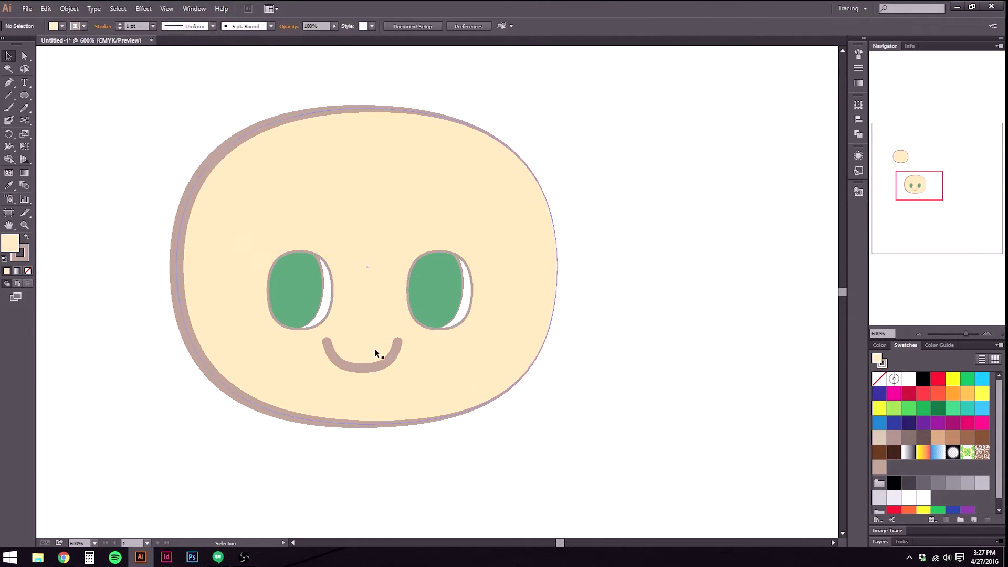
Nudge the mouth down below the eyes and scale it around its centre to a little over half size.
{"action": "left_click", "coordinate": [375, 366]}
{"action": "key", "text": "Down"}
{"action": "key", "text": "Down"}
{"action": "key", "text": "Down"}
{"action": "key", "text": "Down"}
{"action": "key", "text": "Down"}
{"action": "key", "text": "Down"}
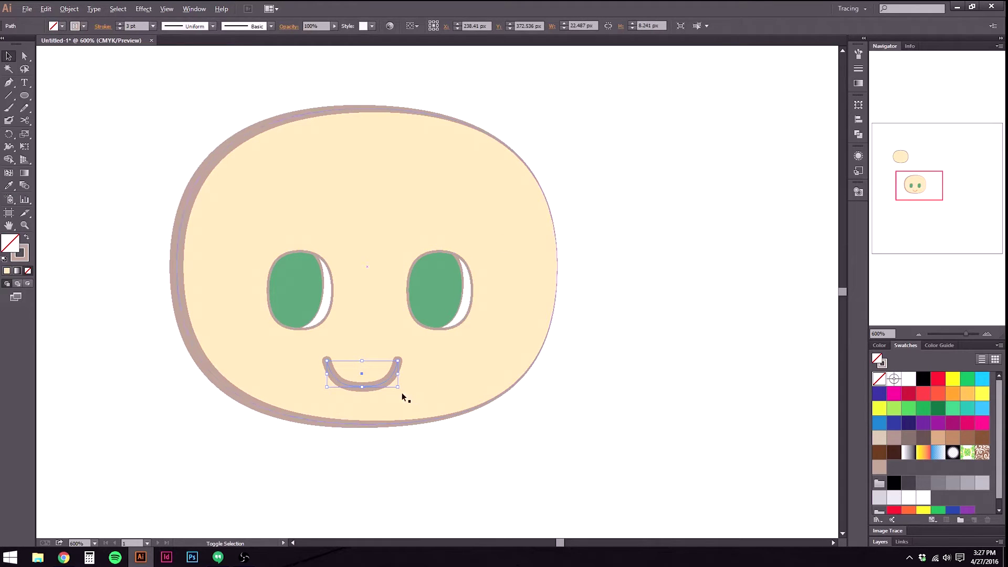
{"action": "left_click_drag", "start_coordinate": [398, 389], "coordinate": [379, 384]}
{"action": "left_click", "coordinate": [392, 454]}
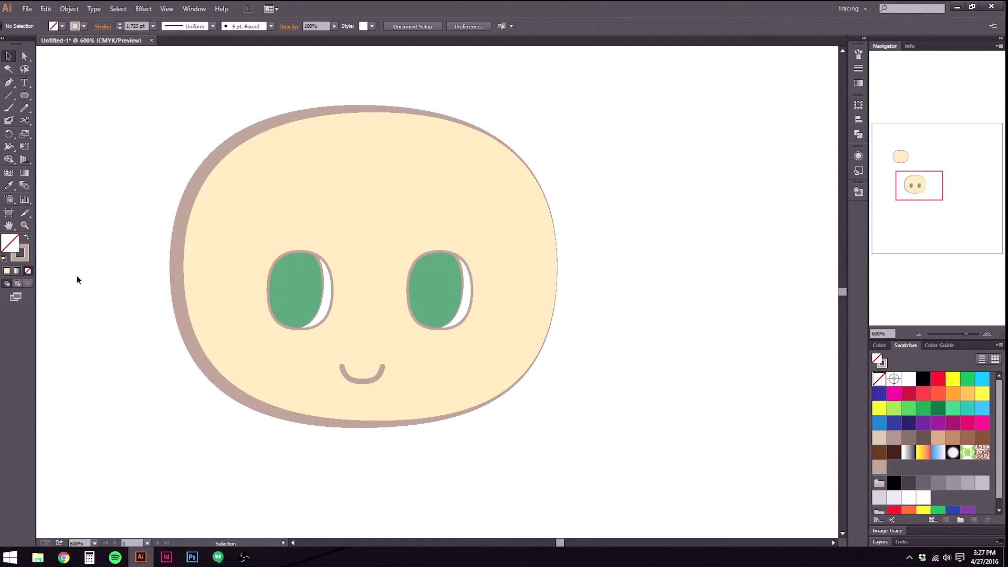
Draw a curved hair outline with the Pen tool from above the head's top, around its left side and back up onto the forehead.
{"action": "left_click", "coordinate": [8, 82]}
{"action": "scroll", "coordinate": [397, 116], "scroll_direction": "up", "scroll_amount": 2}
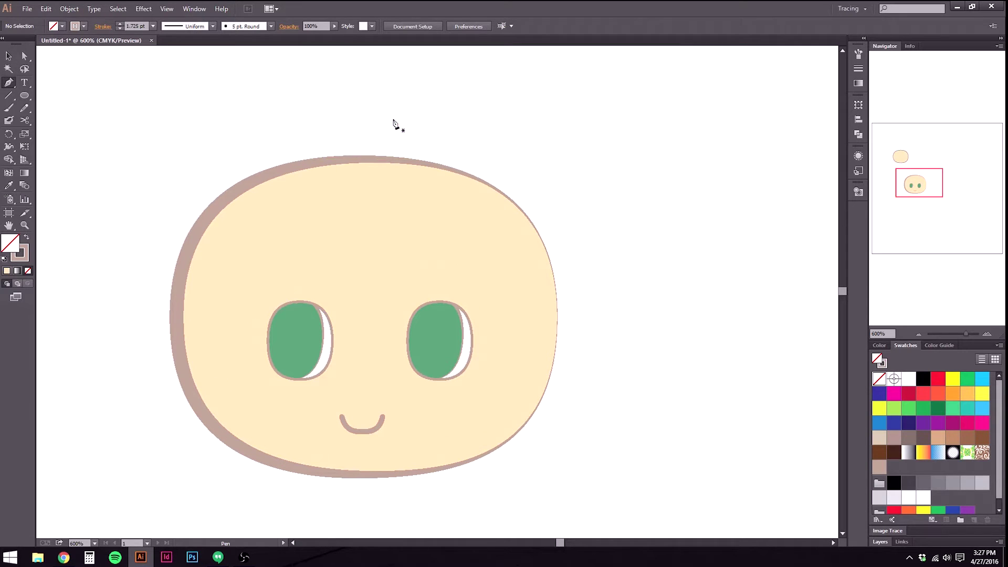
{"action": "scroll", "coordinate": [380, 153], "scroll_direction": "down", "scroll_amount": 1}
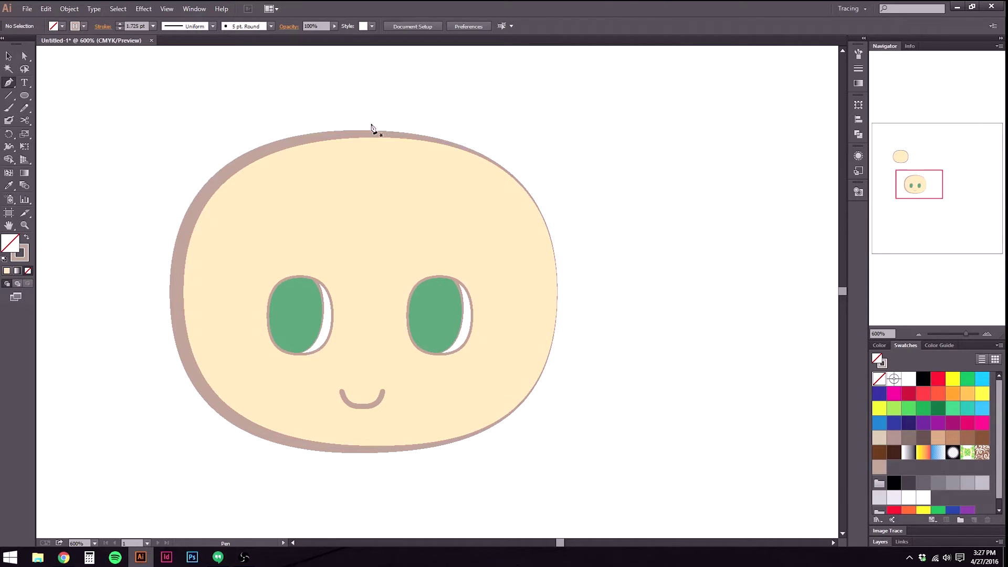
{"action": "left_click", "coordinate": [367, 120]}
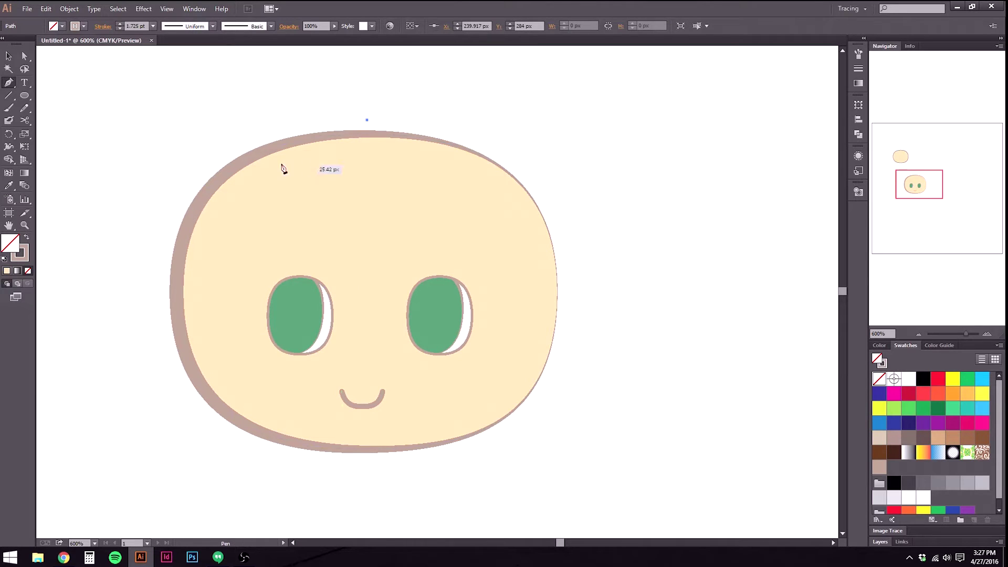
{"action": "mouse_move", "coordinate": [184, 371]}
{"action": "left_mouse_down"}
{"action": "mouse_move", "coordinate": [206, 445]}
{"action": "mouse_move", "coordinate": [198, 555]}
{"action": "mouse_move", "coordinate": [163, 456]}
{"action": "mouse_move", "coordinate": [139, 341]}
{"action": "mouse_move", "coordinate": [169, 282]}
{"action": "mouse_move", "coordinate": [159, 219]}
{"action": "mouse_move", "coordinate": [155, 232]}
{"action": "mouse_move", "coordinate": [131, 231]}
{"action": "mouse_move", "coordinate": [138, 237]}
{"action": "left_mouse_up"}
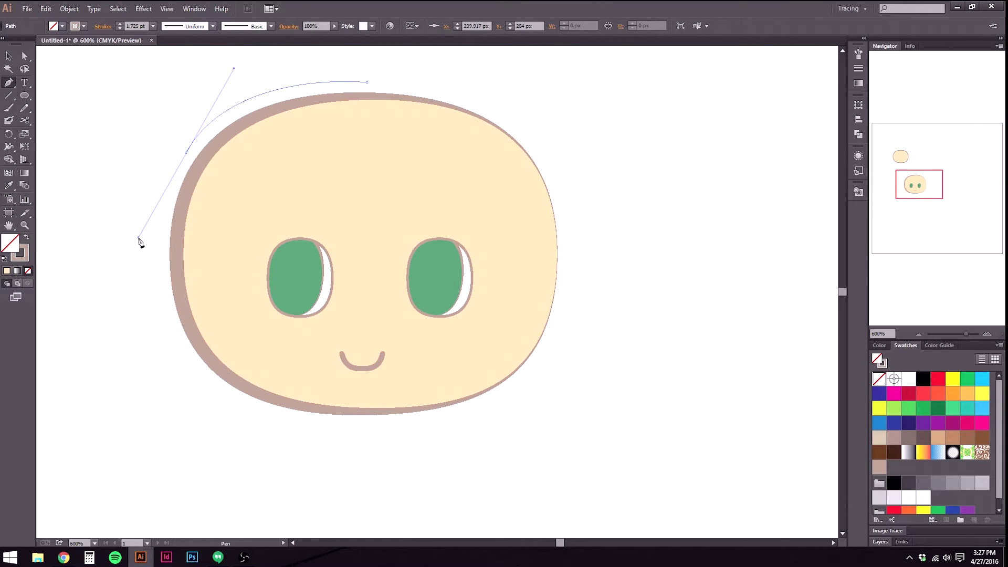
{"action": "left_click", "coordinate": [168, 299]}
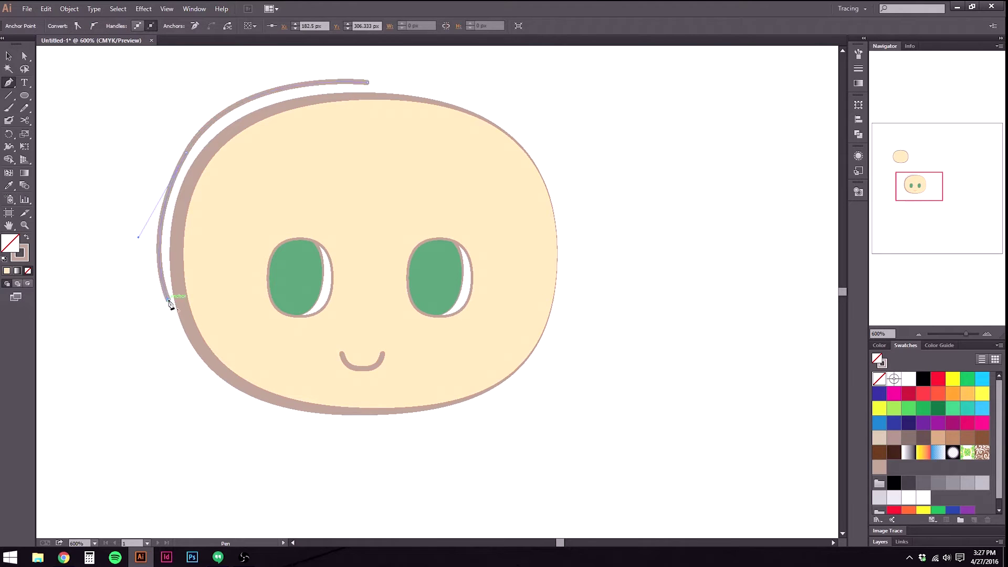
{"action": "left_click_drag", "start_coordinate": [211, 216], "coordinate": [237, 165]}
Move the hair's lowest anchor onto the head's left outline and fill the shape with the dark brown swatch C=55 M=60 Y=65 K=40.
{"action": "left_click", "coordinate": [24, 56]}
{"action": "left_click_drag", "start_coordinate": [168, 303], "coordinate": [185, 311]}
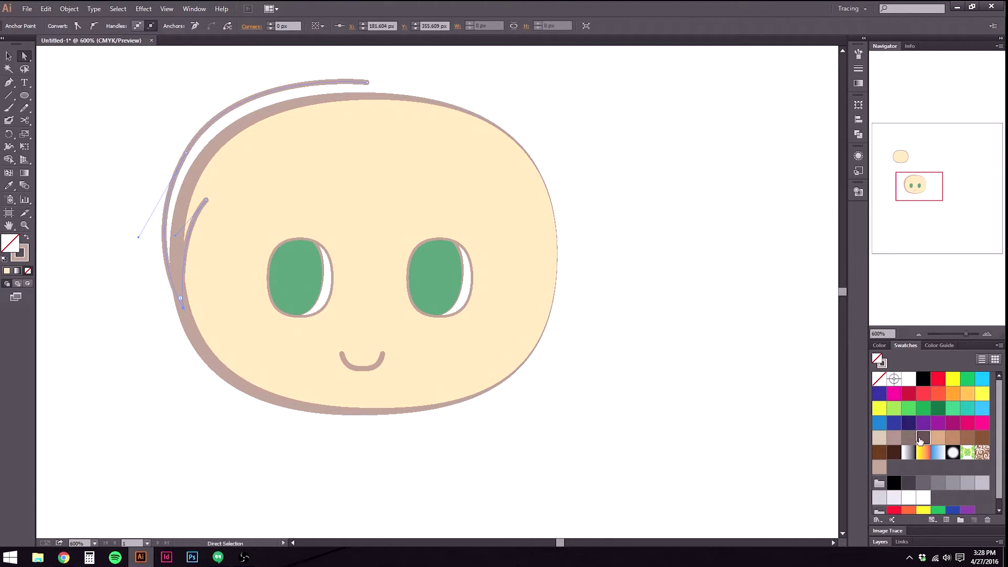
{"action": "left_click", "coordinate": [923, 438]}
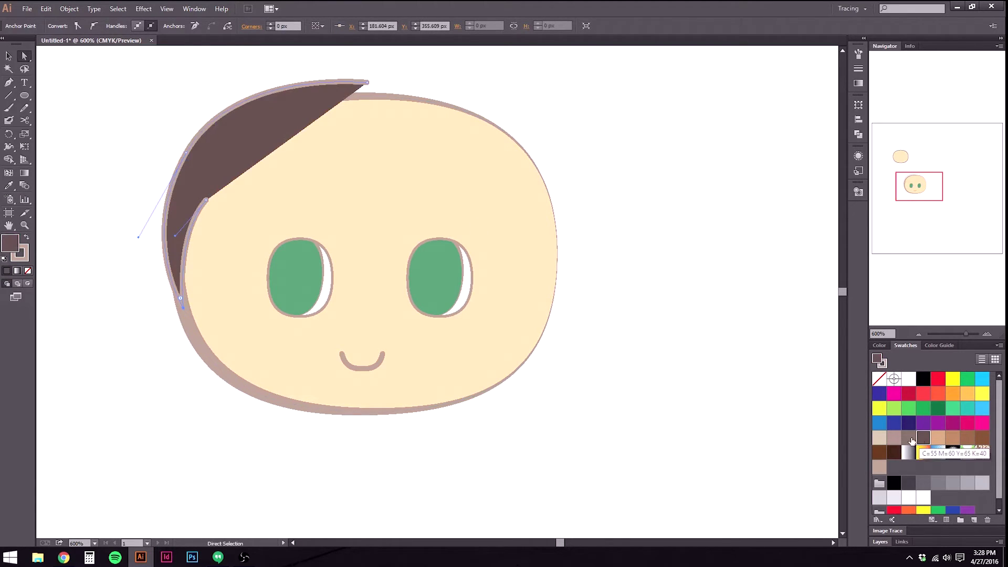
Extend the hair path with the Pen tool, forming a small pointed lock and a second lock across the forehead above the left eye.
{"action": "left_click", "coordinate": [8, 83]}
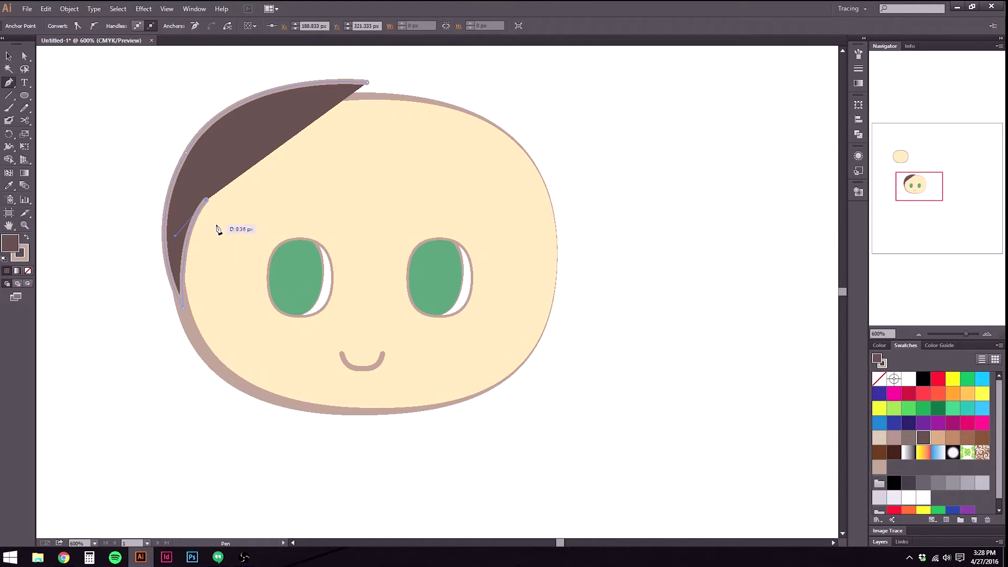
{"action": "mouse_move", "coordinate": [265, 207]}
{"action": "left_mouse_down"}
{"action": "mouse_move", "coordinate": [277, 190]}
{"action": "mouse_move", "coordinate": [305, 190]}
{"action": "mouse_move", "coordinate": [254, 226]}
{"action": "mouse_move", "coordinate": [264, 209]}
{"action": "mouse_move", "coordinate": [257, 226]}
{"action": "mouse_move", "coordinate": [243, 218]}
{"action": "mouse_move", "coordinate": [253, 213]}
{"action": "left_mouse_up"}
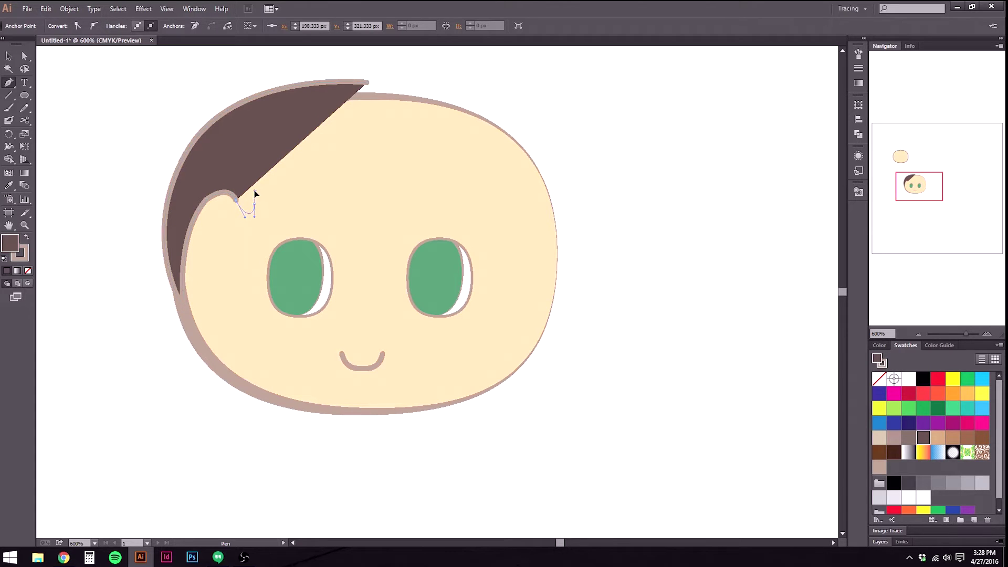
{"action": "left_click_drag", "start_coordinate": [255, 188], "coordinate": [255, 188]}
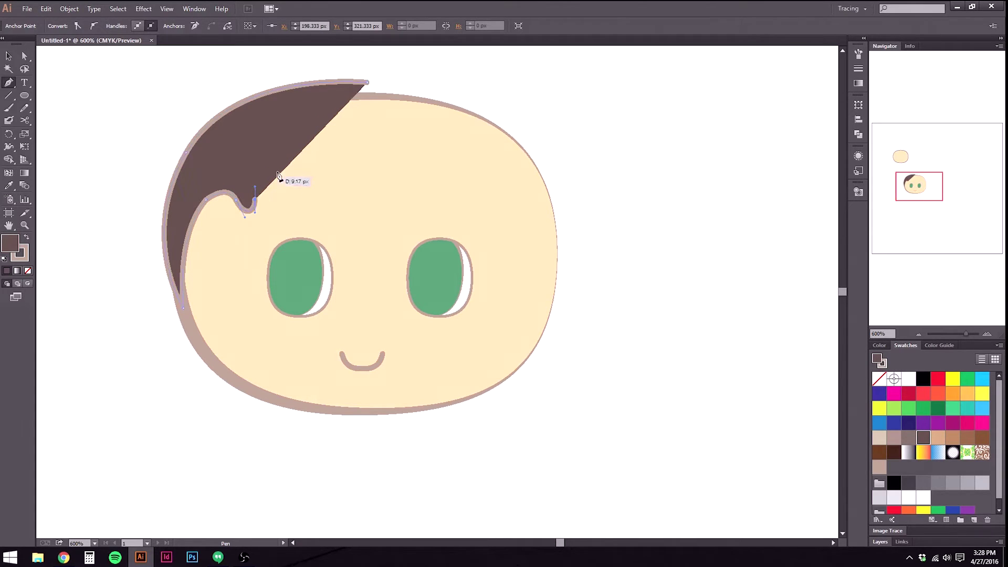
{"action": "left_click_drag", "start_coordinate": [302, 155], "coordinate": [303, 156]}
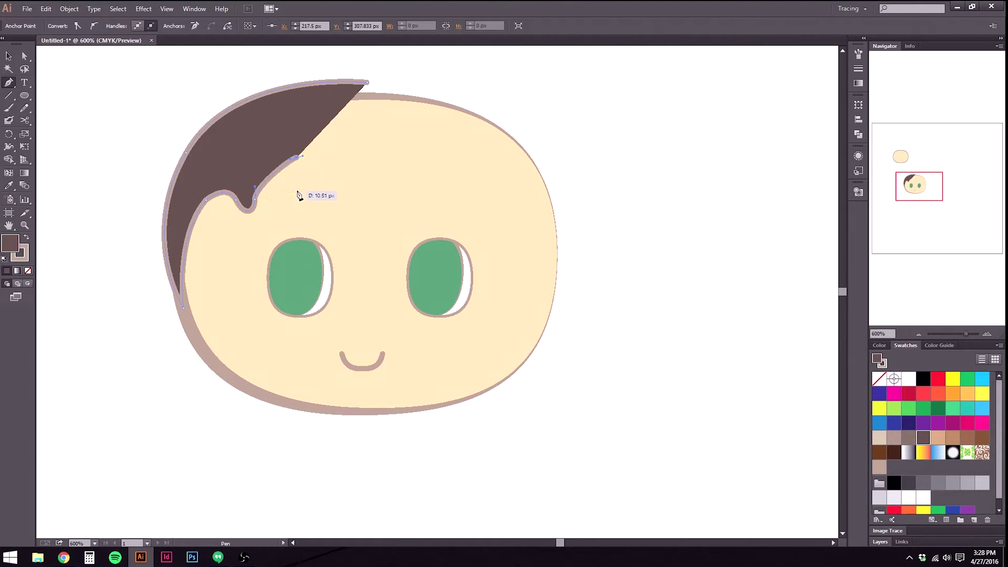
{"action": "left_click_drag", "start_coordinate": [300, 188], "coordinate": [327, 187]}
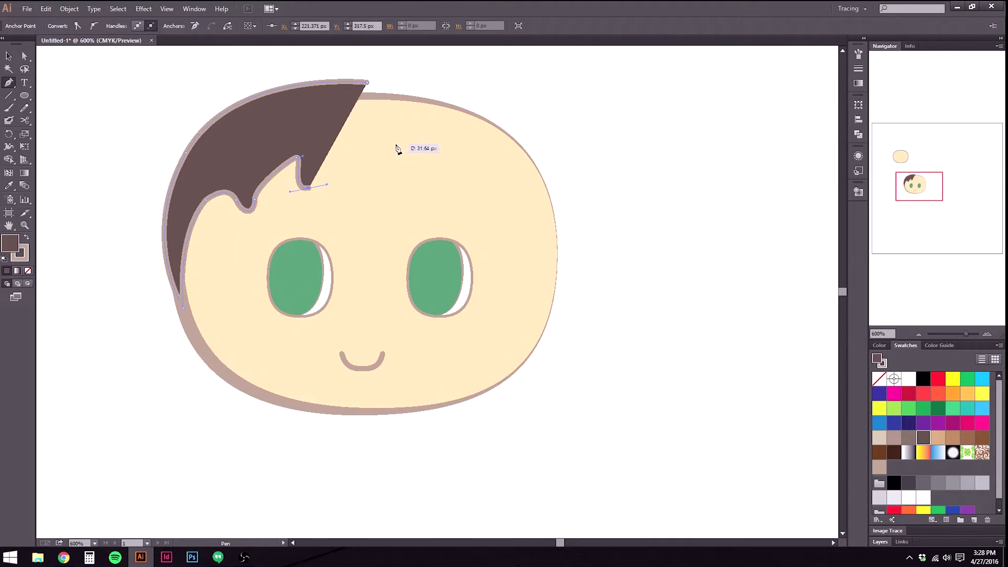
Continue the fringe across the forehead with a peak above the mouth and a large lock reaching down to just above the right eye.
{"action": "left_click_drag", "start_coordinate": [396, 145], "coordinate": [411, 119]}
{"action": "left_click_drag", "start_coordinate": [398, 190], "coordinate": [398, 190]}
{"action": "left_click_drag", "start_coordinate": [406, 220], "coordinate": [442, 248]}
{"action": "mouse_move", "coordinate": [477, 158]}
{"action": "left_mouse_down"}
{"action": "mouse_move", "coordinate": [459, 143]}
{"action": "mouse_move", "coordinate": [488, 156]}
{"action": "left_mouse_up"}
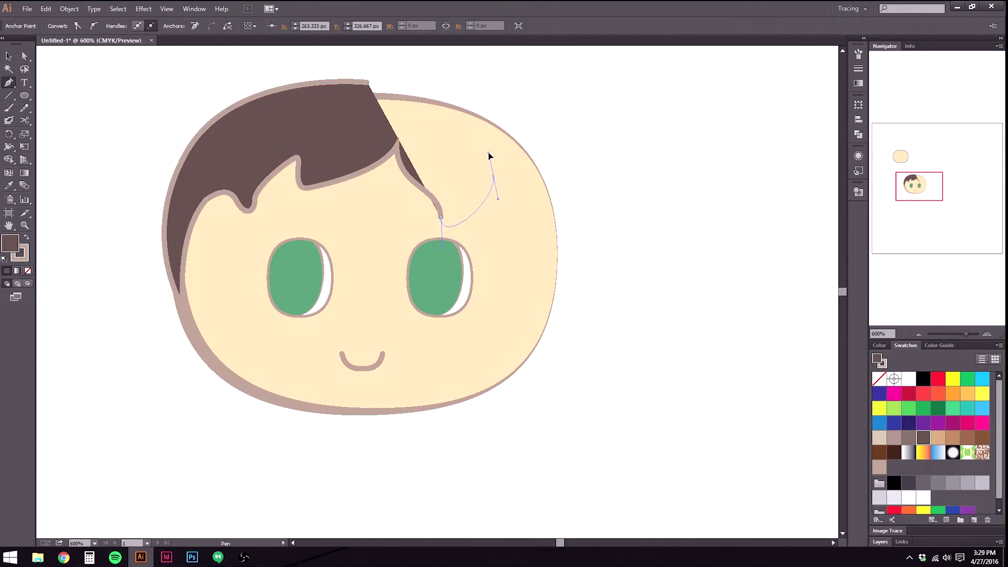
{"action": "left_click_drag", "start_coordinate": [499, 207], "coordinate": [499, 209]}
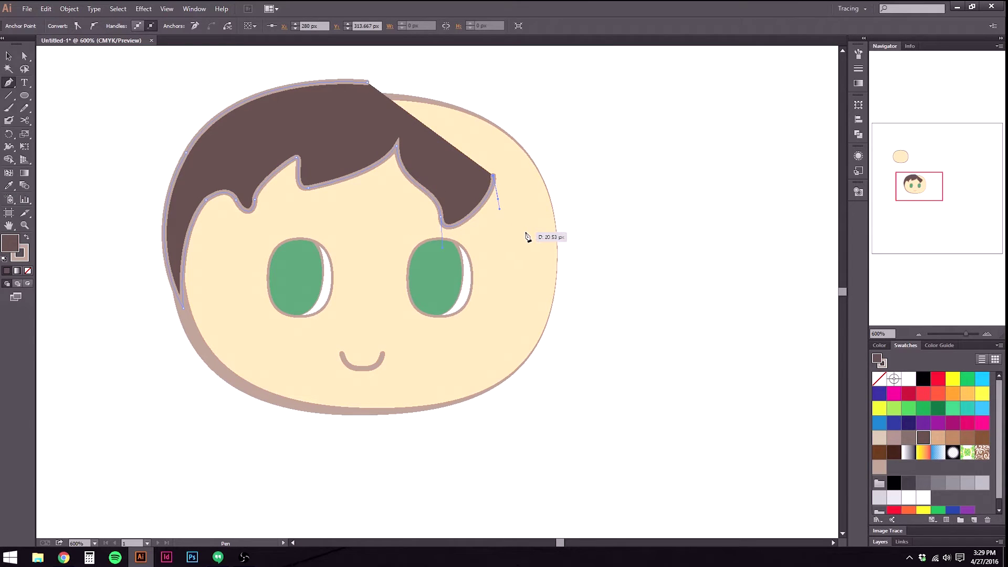
Carry the hair path down to the head's right edge and close it along the top of the head with a smooth curve.
{"action": "left_click_drag", "start_coordinate": [524, 229], "coordinate": [562, 324]}
{"action": "left_click_drag", "start_coordinate": [562, 322], "coordinate": [562, 324]}
{"action": "mouse_move", "coordinate": [563, 325]}
{"action": "left_mouse_down"}
{"action": "mouse_move", "coordinate": [600, 259]}
{"action": "mouse_move", "coordinate": [583, 323]}
{"action": "mouse_move", "coordinate": [540, 235]}
{"action": "mouse_move", "coordinate": [567, 341]}
{"action": "mouse_move", "coordinate": [575, 288]}
{"action": "mouse_move", "coordinate": [562, 302]}
{"action": "left_mouse_up"}
{"action": "left_click_drag", "start_coordinate": [553, 250], "coordinate": [496, 244]}
{"action": "left_click_drag", "start_coordinate": [369, 83], "coordinate": [166, 80]}
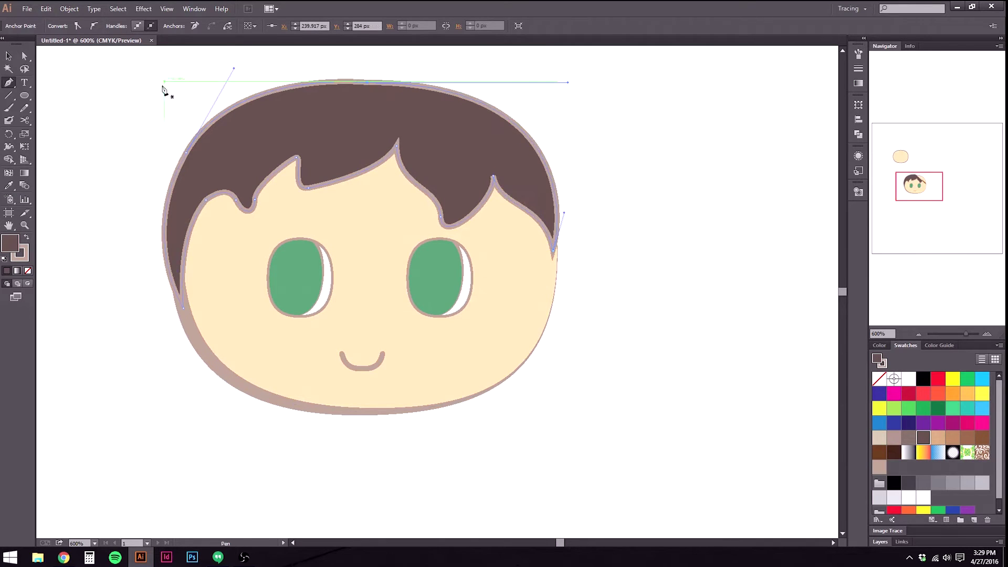
Set the hair outline's stroke corners to a round join.
{"action": "left_click", "coordinate": [25, 56]}
{"action": "left_click", "coordinate": [221, 295]}
{"action": "left_click", "coordinate": [117, 304]}
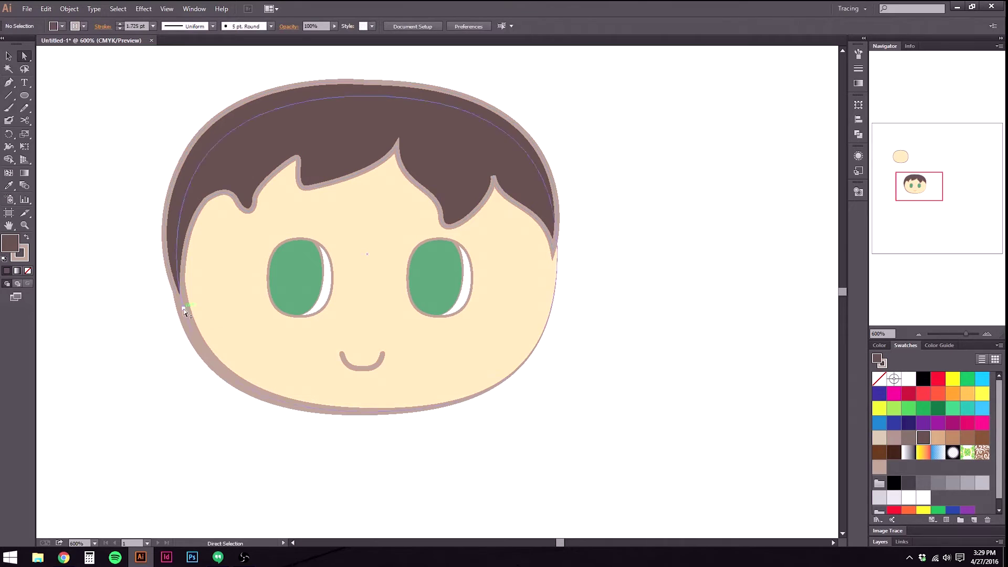
{"action": "left_click", "coordinate": [330, 143]}
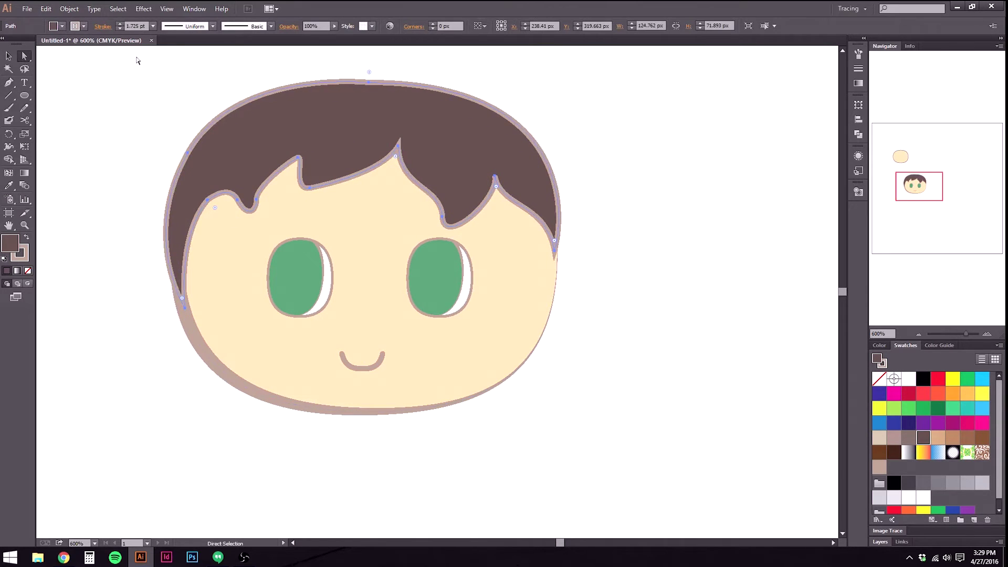
{"action": "left_click", "coordinate": [101, 28]}
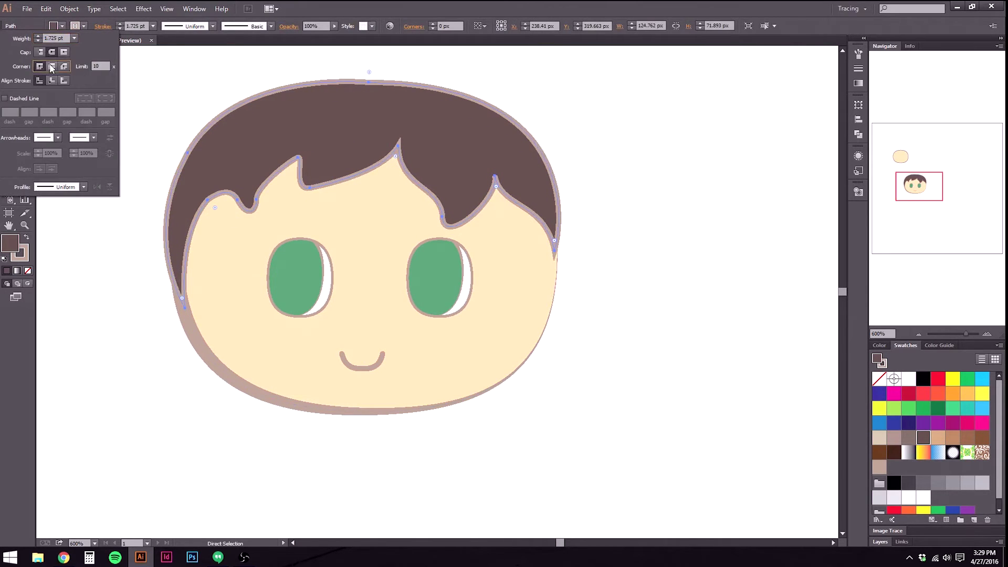
{"action": "left_click", "coordinate": [124, 400]}
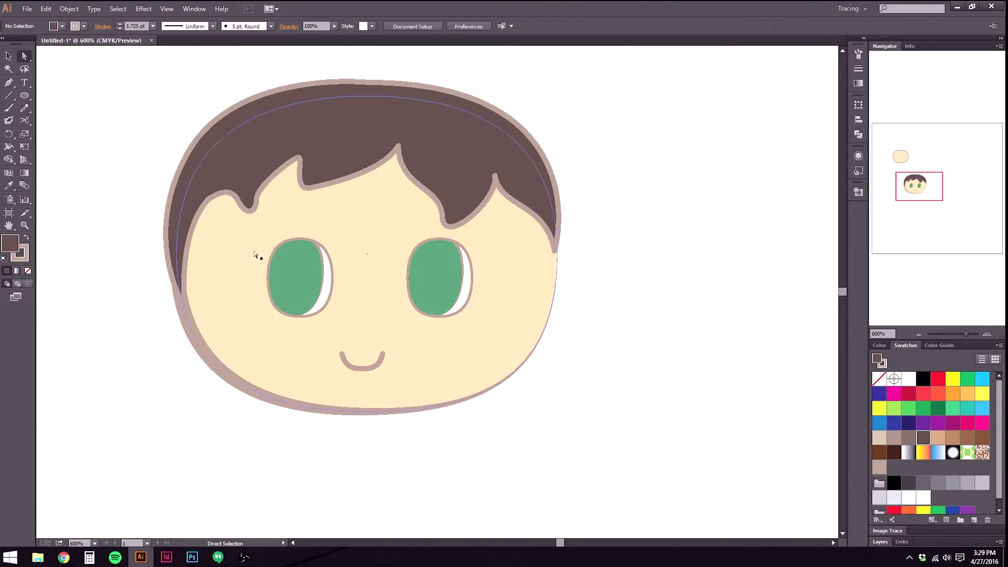
Round the hair path's sharp corners together to a radius of about 2.44 px.
{"action": "left_click", "coordinate": [369, 141]}
{"action": "scroll", "coordinate": [404, 153], "scroll_direction": "up", "scroll_amount": 5}
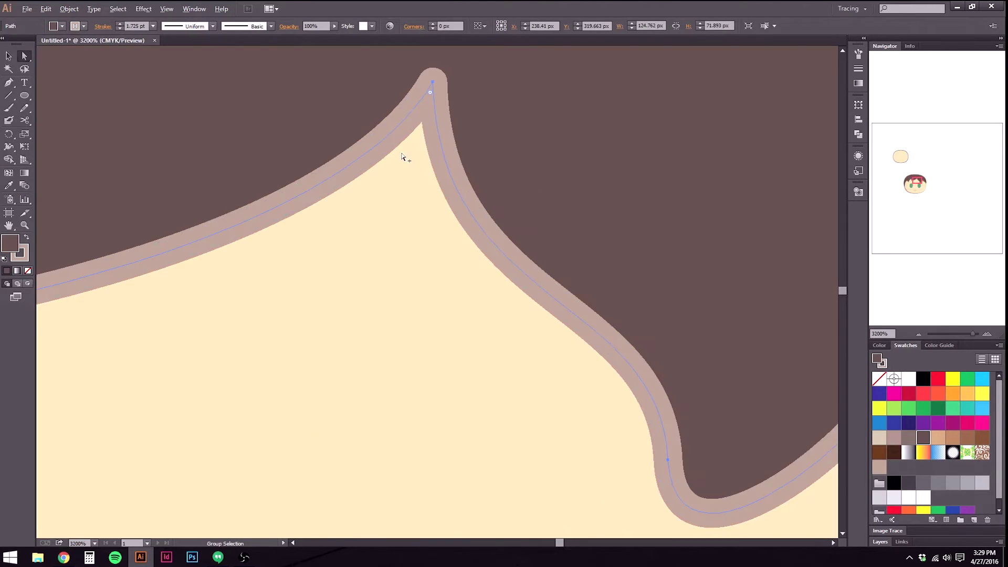
{"action": "scroll", "coordinate": [472, 123], "scroll_direction": "up", "scroll_amount": 3}
{"action": "left_click_drag", "start_coordinate": [430, 181], "coordinate": [426, 211]}
{"action": "left_click_drag", "start_coordinate": [420, 236], "coordinate": [408, 269]}
{"action": "scroll", "coordinate": [373, 353], "scroll_direction": "down", "scroll_amount": 8, "text": "alt"}
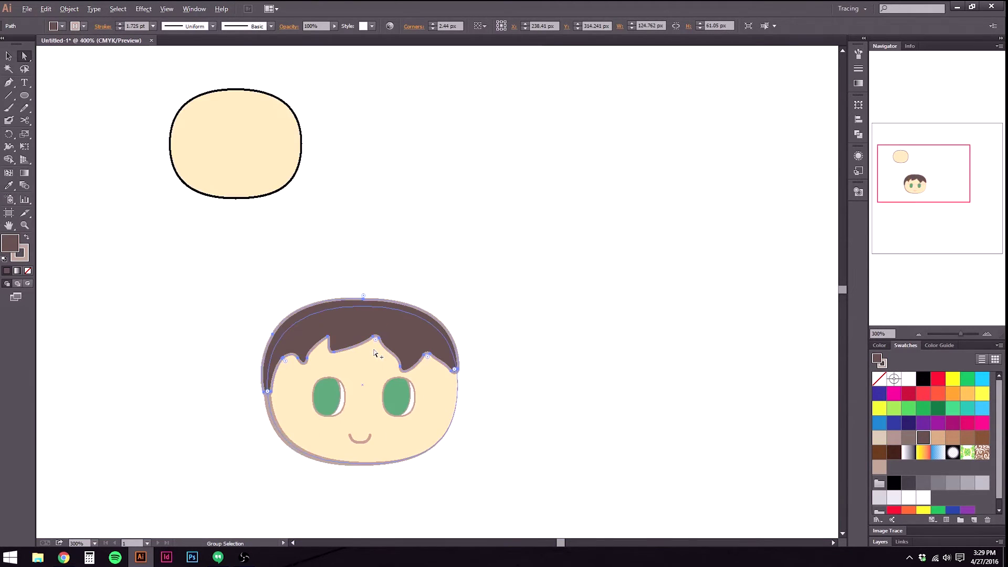
{"action": "scroll", "coordinate": [374, 353], "scroll_direction": "up", "scroll_amount": 5, "text": "alt"}
{"action": "scroll", "coordinate": [374, 353], "scroll_direction": "down", "scroll_amount": 1, "text": "alt"}
{"action": "left_click_drag", "start_coordinate": [296, 379], "coordinate": [413, 298]}
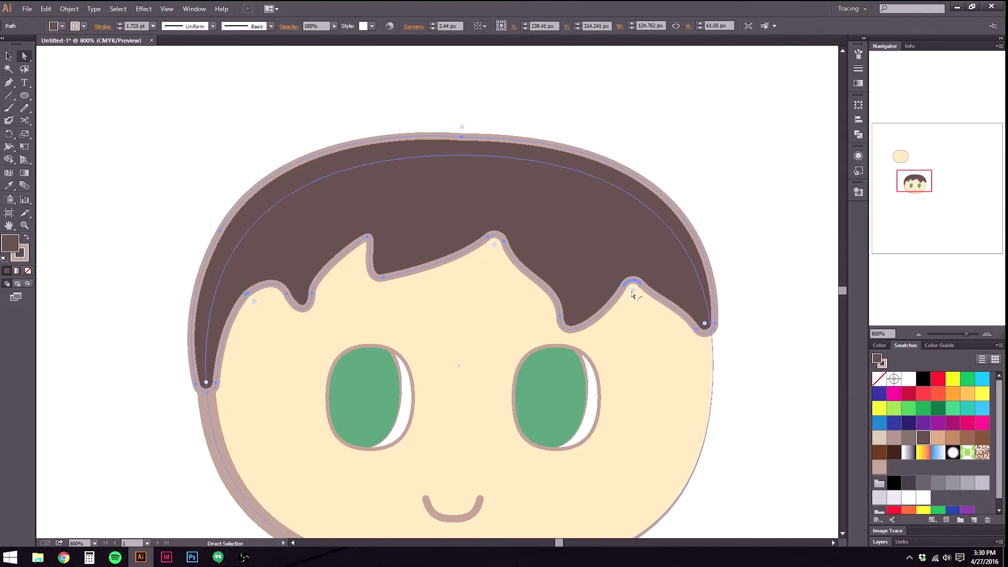
Try a larger corner radius of about 3.15 px on the hair path, and undo it.
{"action": "mouse_move", "coordinate": [634, 291]}
{"action": "left_mouse_down"}
{"action": "mouse_move", "coordinate": [634, 266]}
{"action": "mouse_move", "coordinate": [647, 314]}
{"action": "mouse_move", "coordinate": [641, 297]}
{"action": "left_mouse_up"}
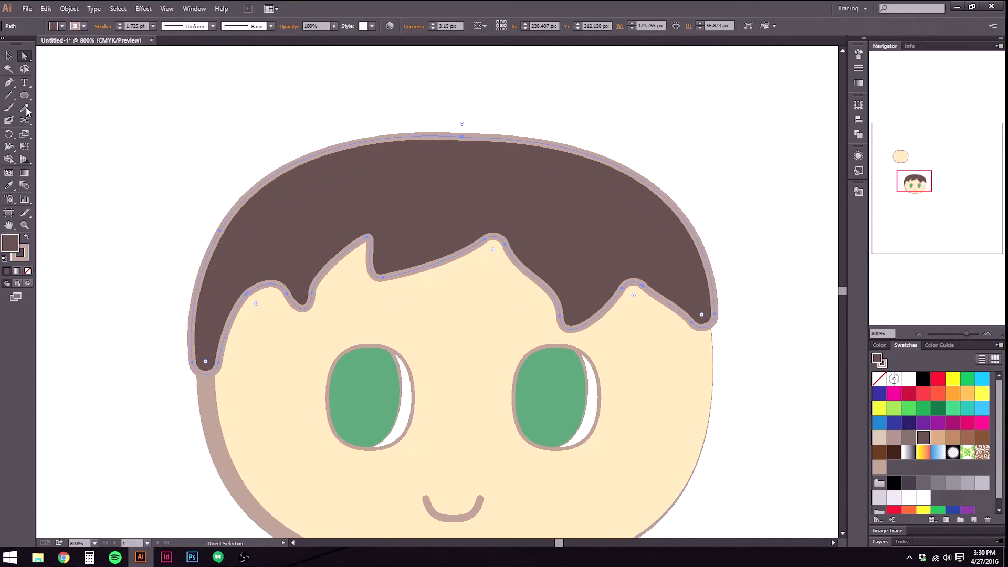
{"action": "left_click", "coordinate": [9, 56]}
{"action": "left_click", "coordinate": [175, 394]}
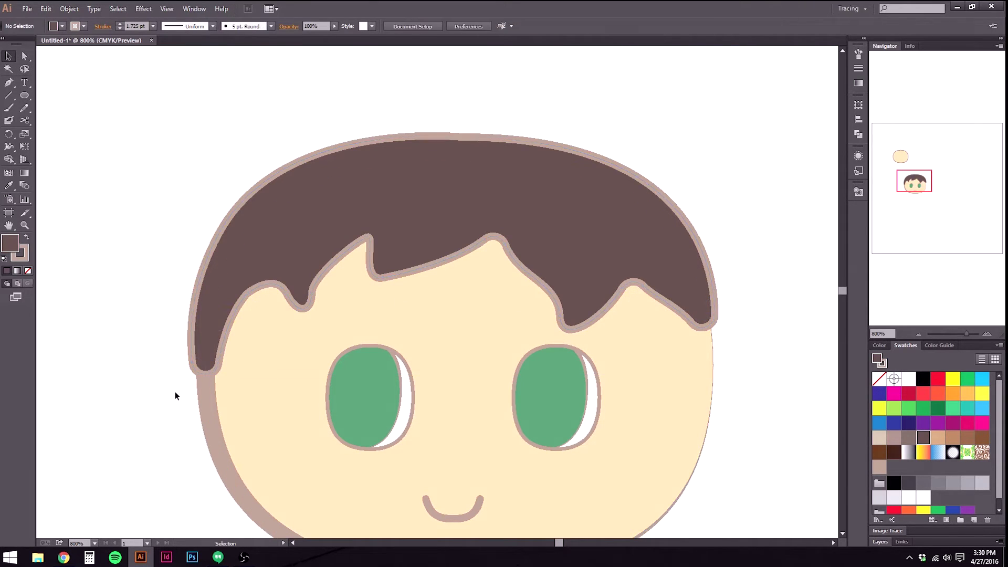
{"action": "key", "text": "ctrl+z"}
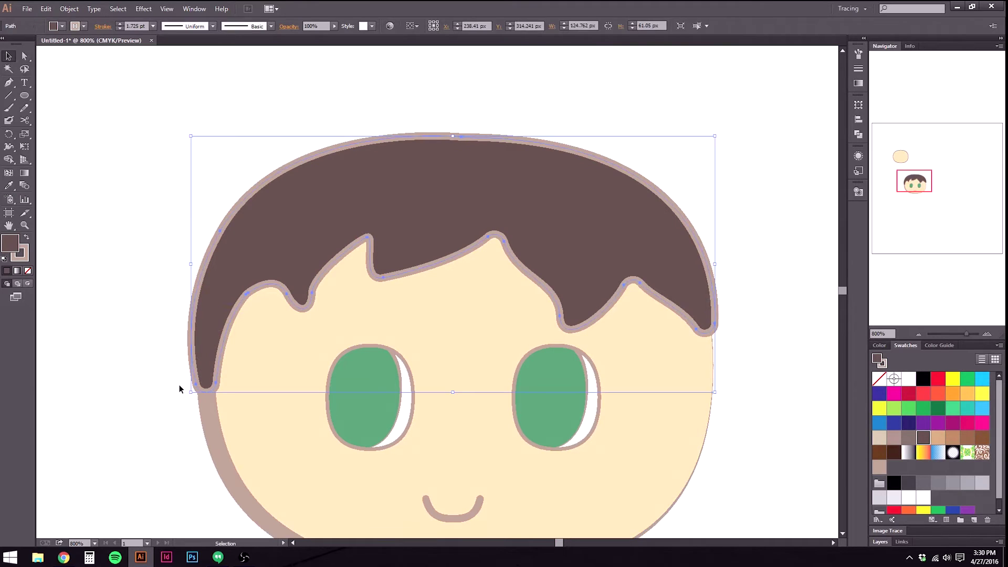
{"action": "left_click", "coordinate": [145, 308]}
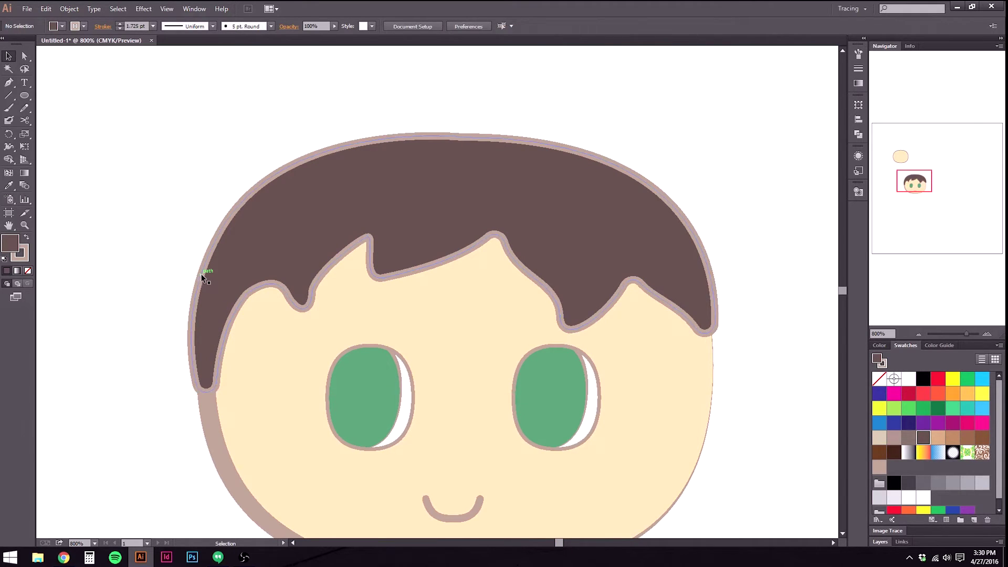
Reshape the small lock above the left eye by moving its left anchor down and outward and its right anchor slightly up.
{"action": "scroll", "coordinate": [407, 409], "scroll_direction": "down", "scroll_amount": 2}
{"action": "left_click", "coordinate": [24, 57]}
{"action": "left_click", "coordinate": [315, 189]}
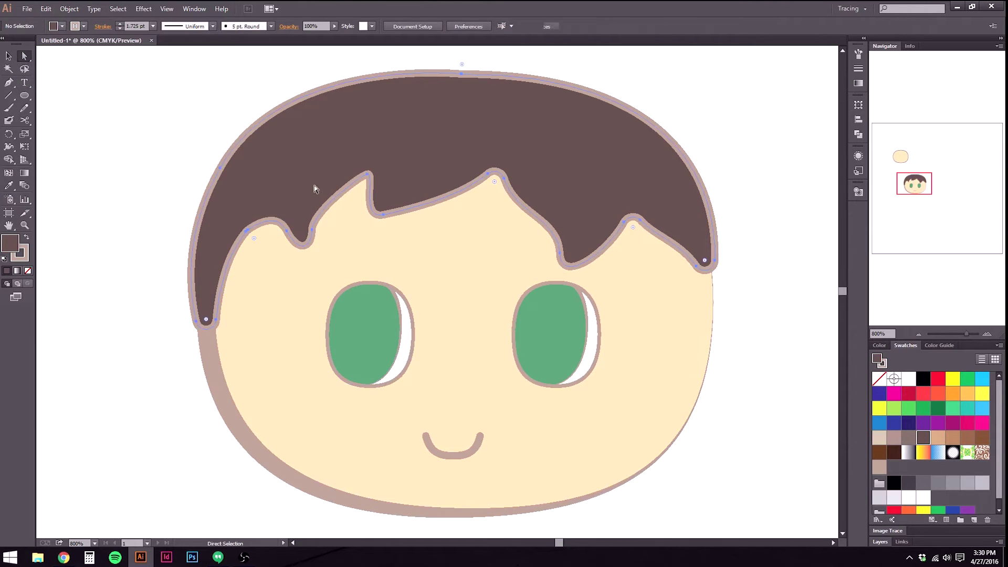
{"action": "left_click", "coordinate": [288, 231]}
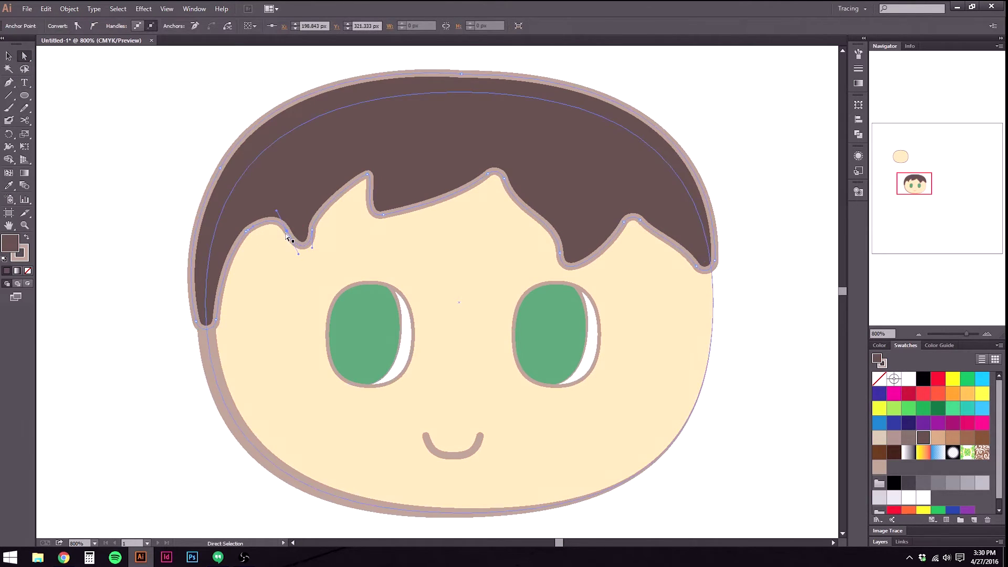
{"action": "left_click_drag", "start_coordinate": [288, 231], "coordinate": [276, 254]}
{"action": "mouse_move", "coordinate": [317, 225]}
{"action": "left_mouse_down"}
{"action": "mouse_move", "coordinate": [321, 209]}
{"action": "mouse_move", "coordinate": [311, 212]}
{"action": "left_mouse_up"}
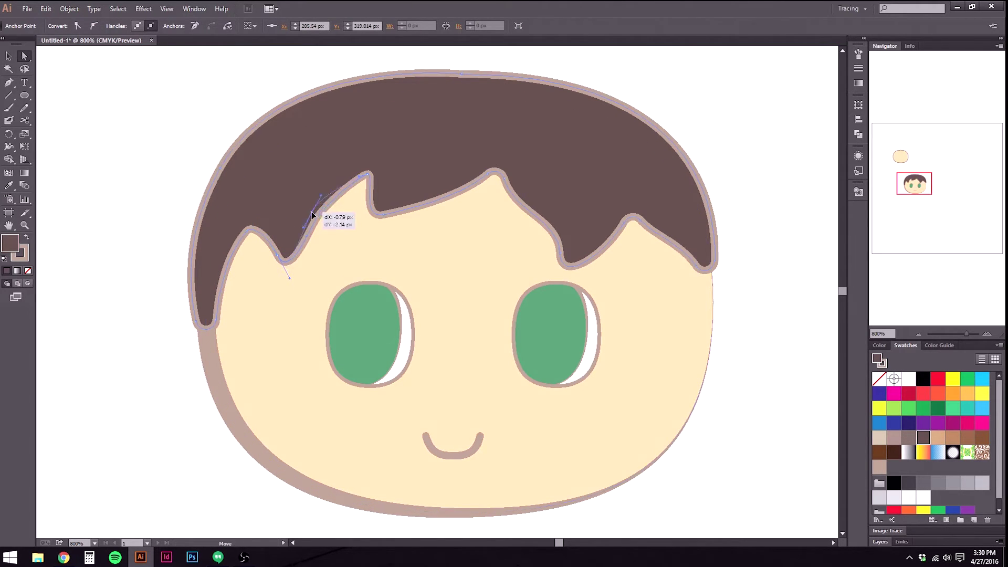
Curve the edge beside the leftmost lock with its direction handle and pull the lock's tip further down.
{"action": "left_click", "coordinate": [330, 184]}
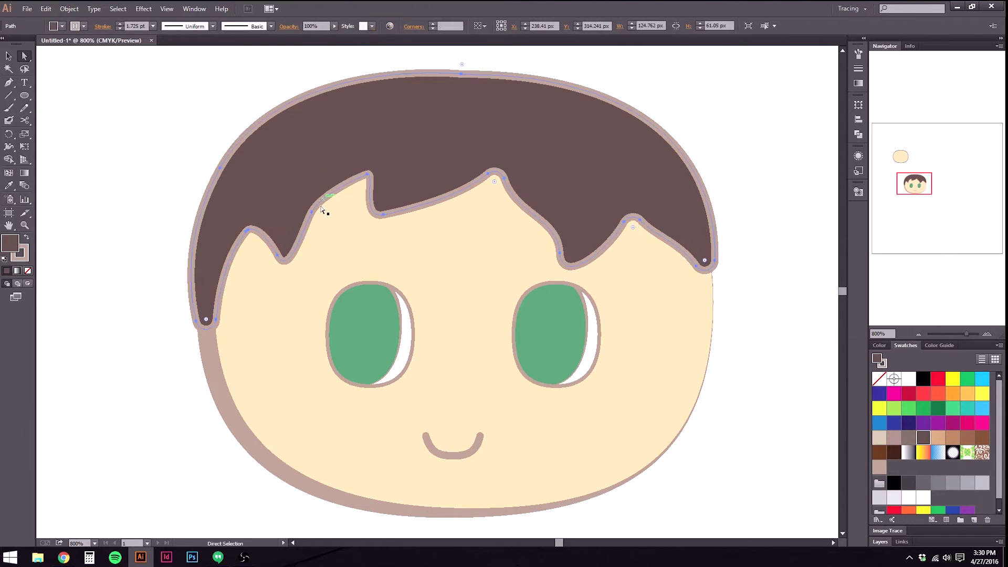
{"action": "left_click", "coordinate": [319, 200]}
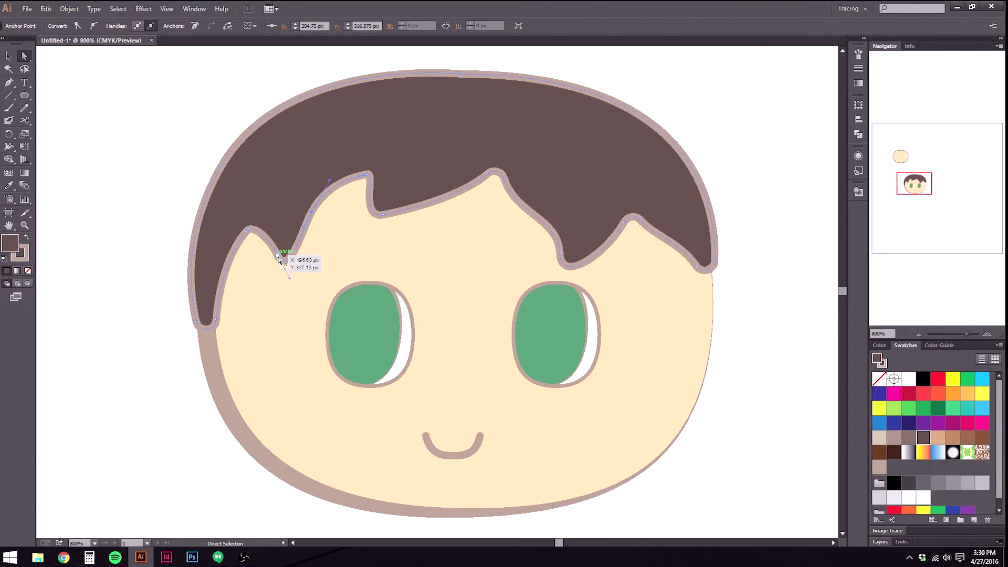
{"action": "left_click_drag", "start_coordinate": [279, 260], "coordinate": [274, 300]}
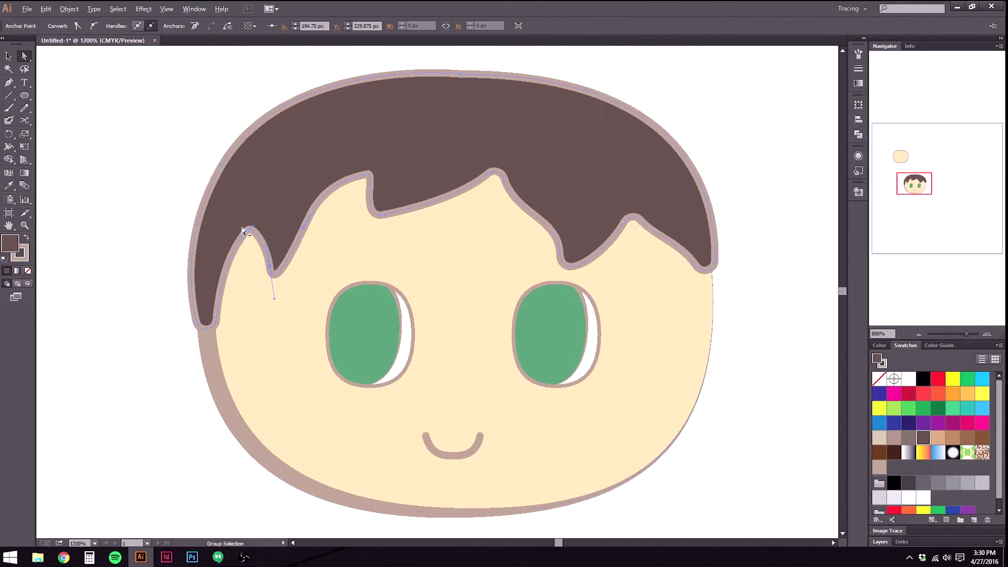
Remove the extra anchor at the hair's leftmost notch and extend the remaining anchor's handle to smooth the curve.
{"action": "scroll", "coordinate": [245, 233], "scroll_direction": "up", "scroll_amount": 1}
{"action": "scroll", "coordinate": [246, 233], "scroll_direction": "up", "scroll_amount": 1}
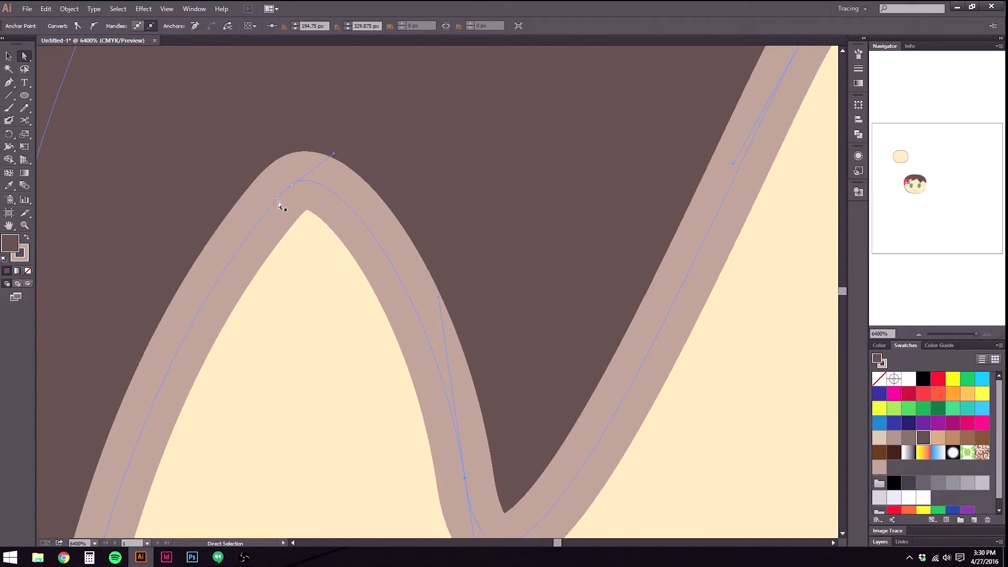
{"action": "left_click", "coordinate": [277, 201]}
{"action": "left_click", "coordinate": [193, 26]}
{"action": "scroll", "coordinate": [254, 266], "scroll_direction": "down", "scroll_amount": 3}
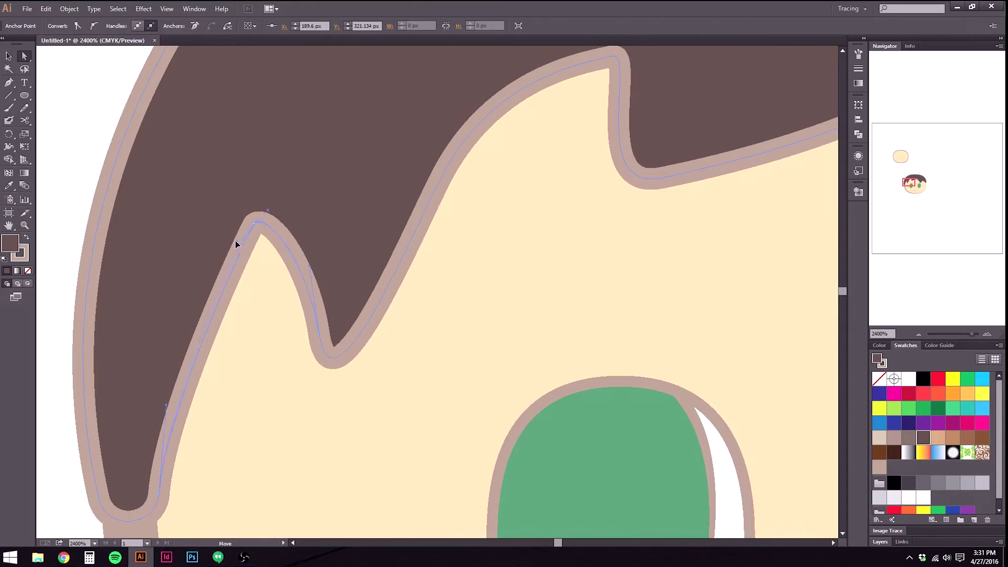
{"action": "left_click", "coordinate": [202, 257]}
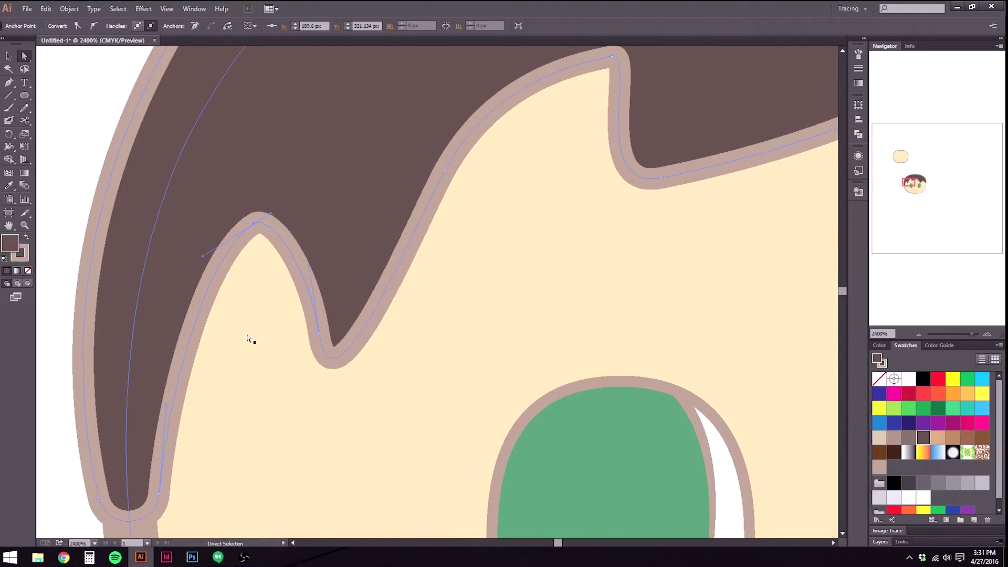
{"action": "scroll", "coordinate": [275, 291], "scroll_direction": "down", "scroll_amount": 5}
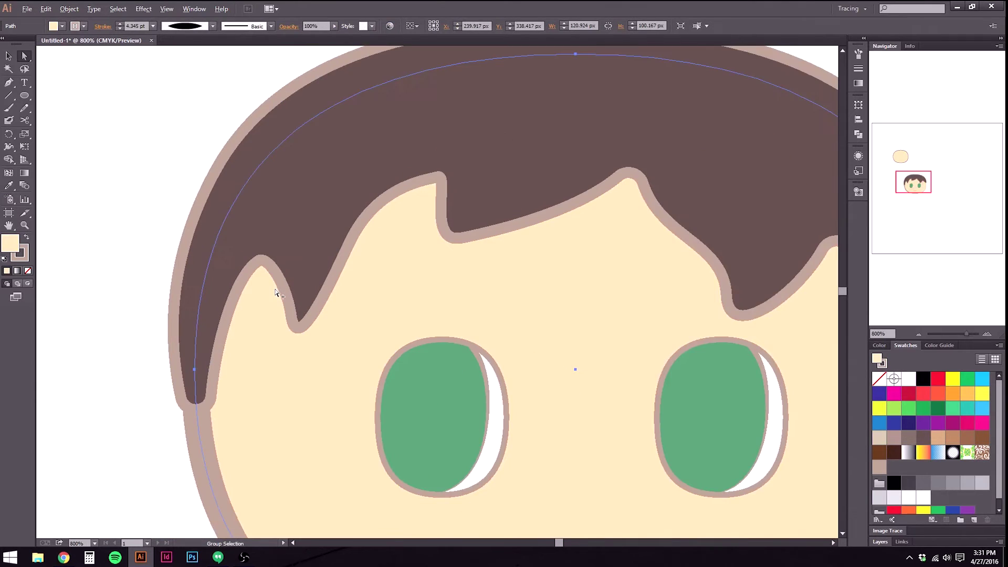
{"action": "scroll", "coordinate": [349, 269], "scroll_direction": "up", "scroll_amount": 1}
{"action": "scroll", "coordinate": [341, 270], "scroll_direction": "down", "scroll_amount": 1}
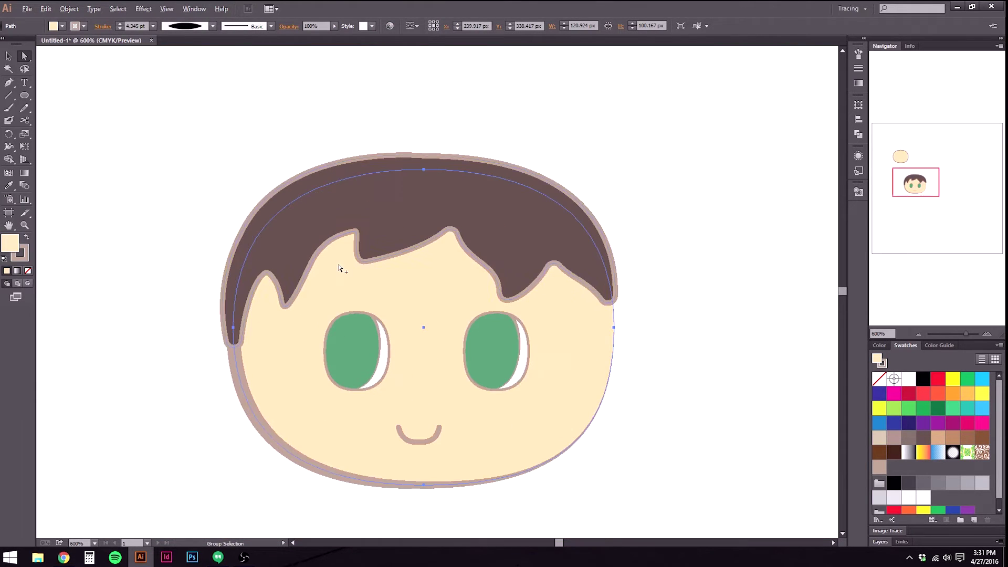
Round the corner at the top centre of the hair outline and try moving one of its anchors down.
{"action": "key", "text": "a"}
{"action": "left_click", "coordinate": [453, 205]}
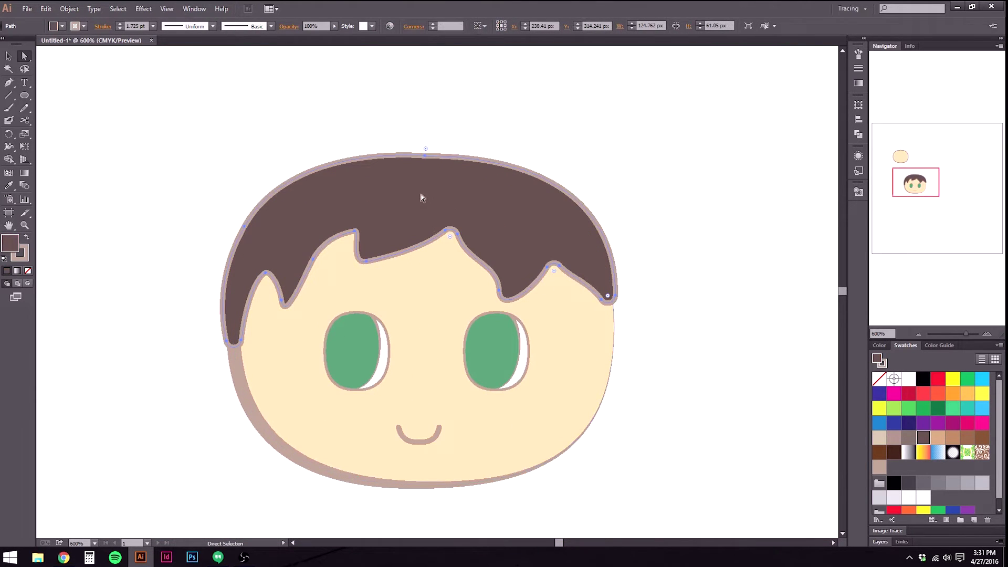
{"action": "left_click", "coordinate": [426, 160]}
{"action": "key", "text": "Up"}
{"action": "key", "text": "Down"}
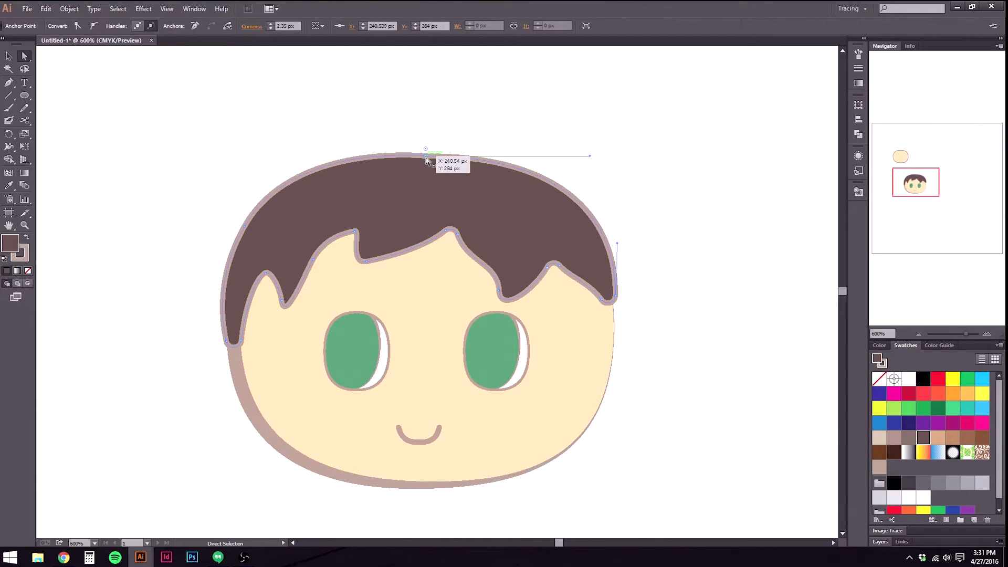
{"action": "left_click", "coordinate": [207, 245]}
{"action": "scroll", "coordinate": [426, 181], "scroll_direction": "up", "scroll_amount": 5}
{"action": "key", "text": "a"}
{"action": "left_click", "coordinate": [427, 97]}
{"action": "scroll", "coordinate": [427, 100], "scroll_direction": "up", "scroll_amount": 2}
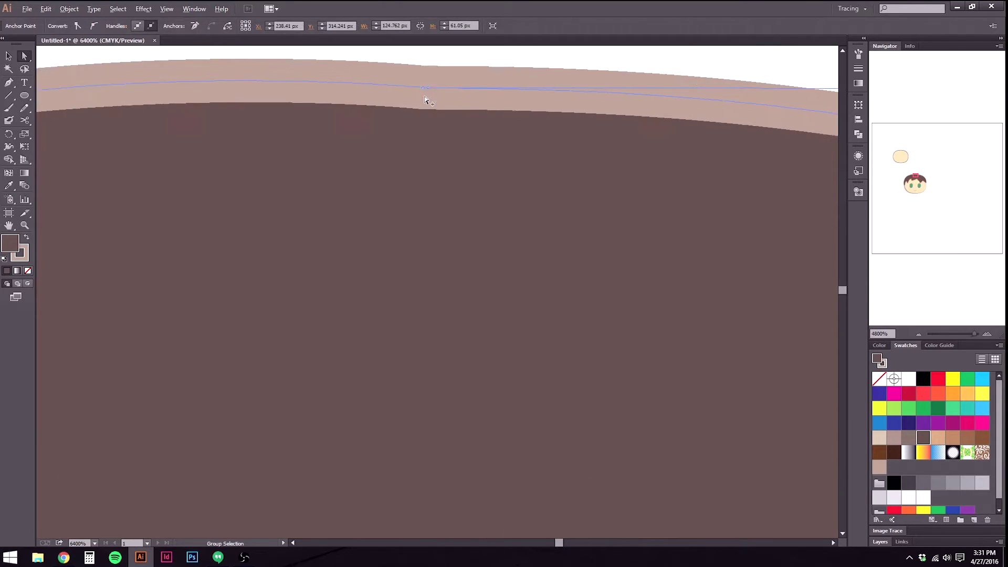
{"action": "left_click_drag", "start_coordinate": [428, 100], "coordinate": [483, 201]}
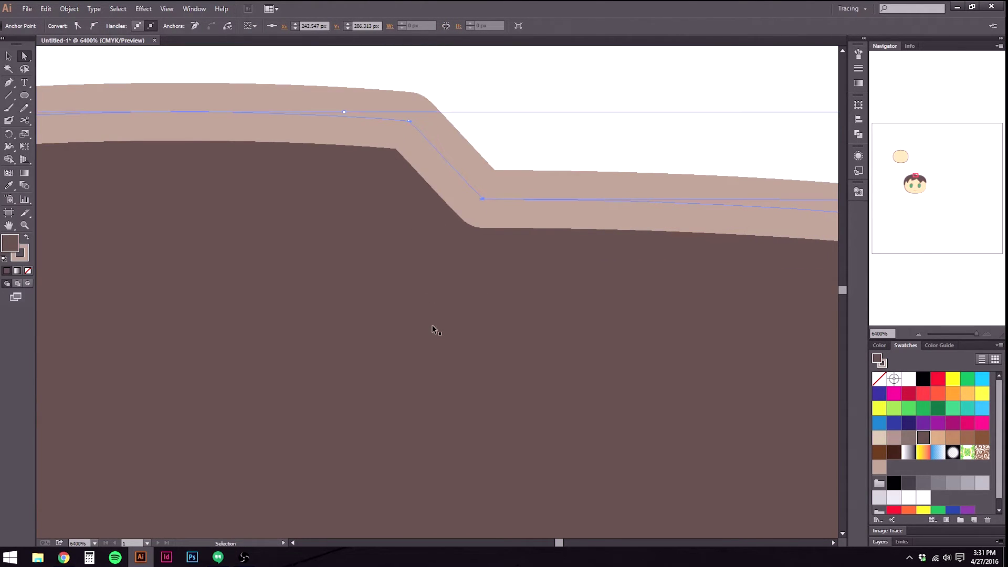
Undo the last anchor move at the hair's top and reselect the whole hair shape.
{"action": "key", "text": "ctrl+z"}
{"action": "scroll", "coordinate": [432, 283], "scroll_direction": "up", "scroll_amount": 6}
{"action": "left_click_drag", "start_coordinate": [423, 315], "coordinate": [454, 218]}
{"action": "left_click", "coordinate": [407, 184]}
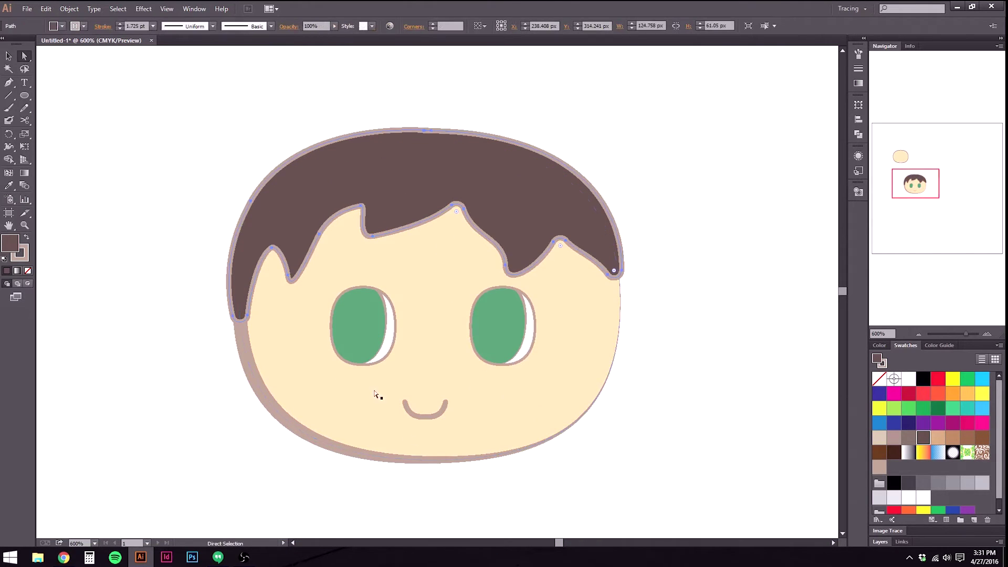
Move the whole hair shape up until it sits clear above the head.
{"action": "left_click_drag", "start_coordinate": [408, 185], "coordinate": [413, 88]}
{"action": "scroll", "coordinate": [413, 241], "scroll_direction": "up", "scroll_amount": 5}
{"action": "left_click_drag", "start_coordinate": [436, 240], "coordinate": [479, 128]}
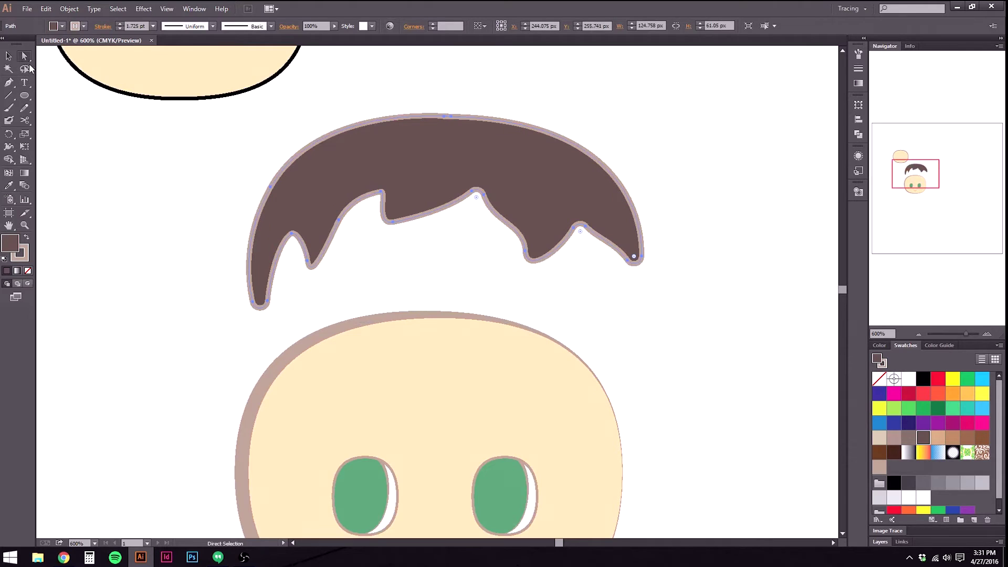
Select all hair anchors below the crown and nudge them down, making the hair shape about 68.8 px tall.
{"action": "left_click_drag", "start_coordinate": [234, 177], "coordinate": [688, 326]}
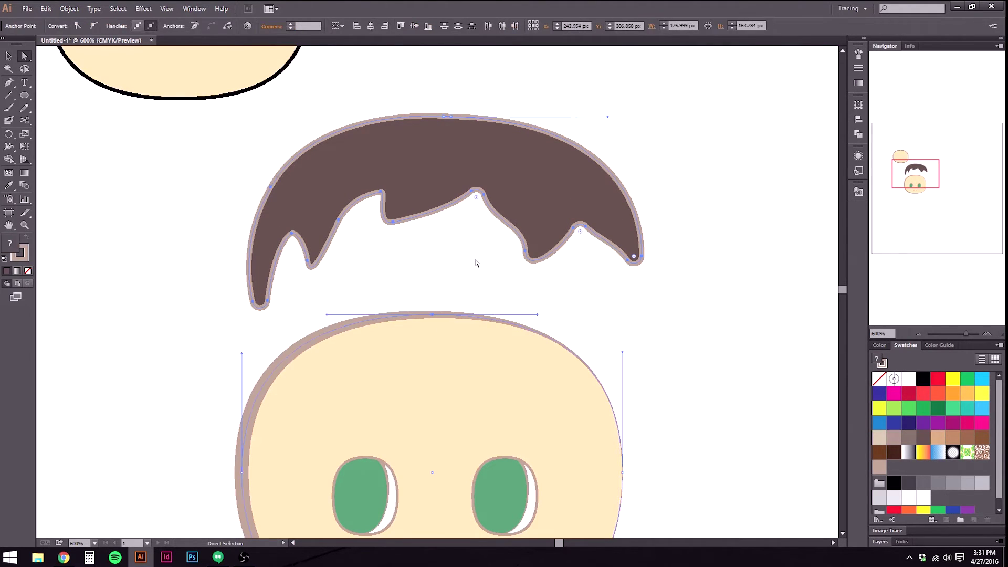
{"action": "left_click", "coordinate": [474, 263]}
{"action": "left_click_drag", "start_coordinate": [215, 172], "coordinate": [699, 313]}
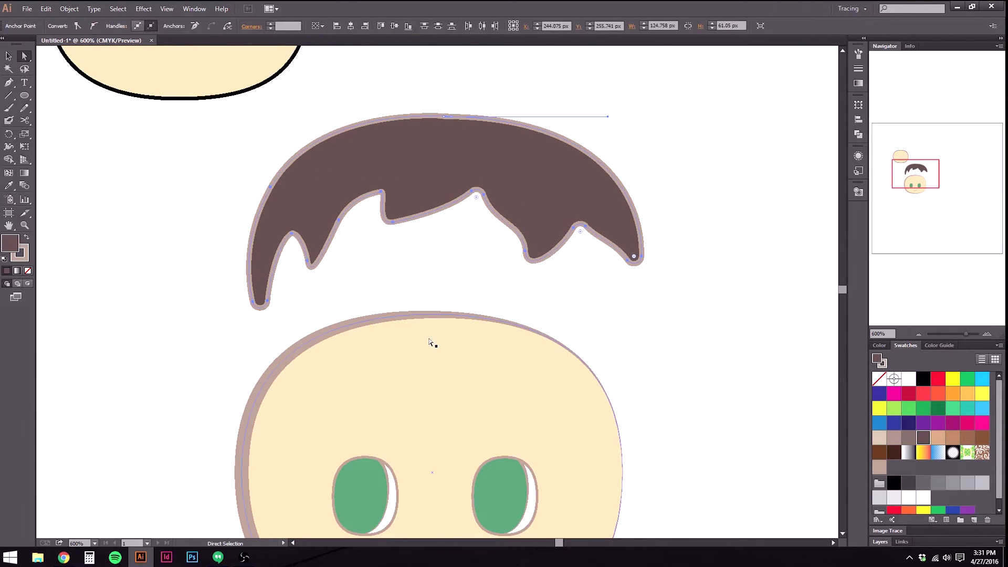
{"action": "key", "text": "Down"}
{"action": "key", "text": "Down"}
{"action": "key", "text": "Down"}
{"action": "key", "text": "Down"}
{"action": "key", "text": "Down"}
{"action": "key", "text": "Down"}
{"action": "key", "text": "Down"}
{"action": "key", "text": "Down"}
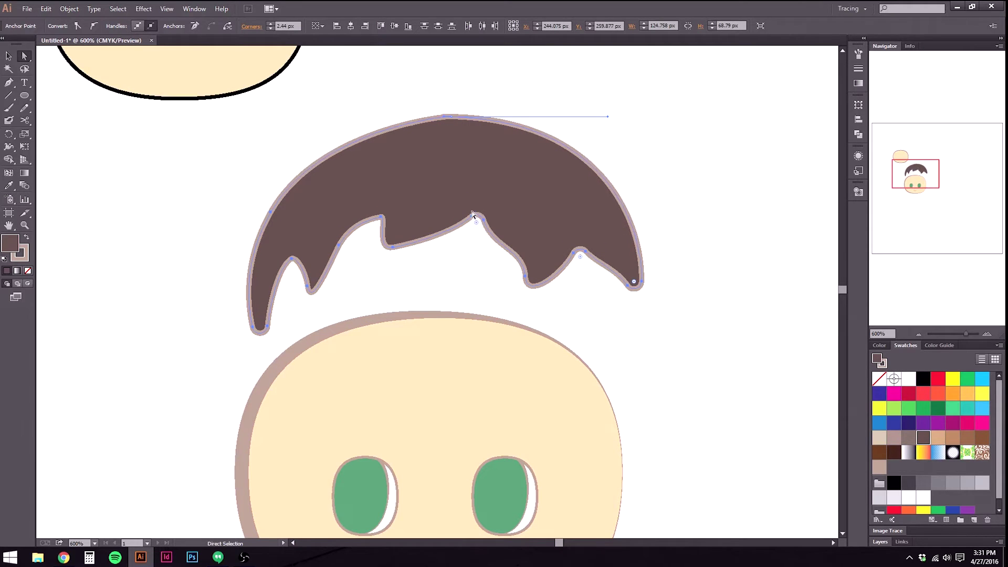
Move the whole heightened hair shape back down onto the head.
{"action": "left_click", "coordinate": [213, 189]}
{"action": "left_click_drag", "start_coordinate": [439, 172], "coordinate": [412, 232]}
{"action": "key", "text": "space"}
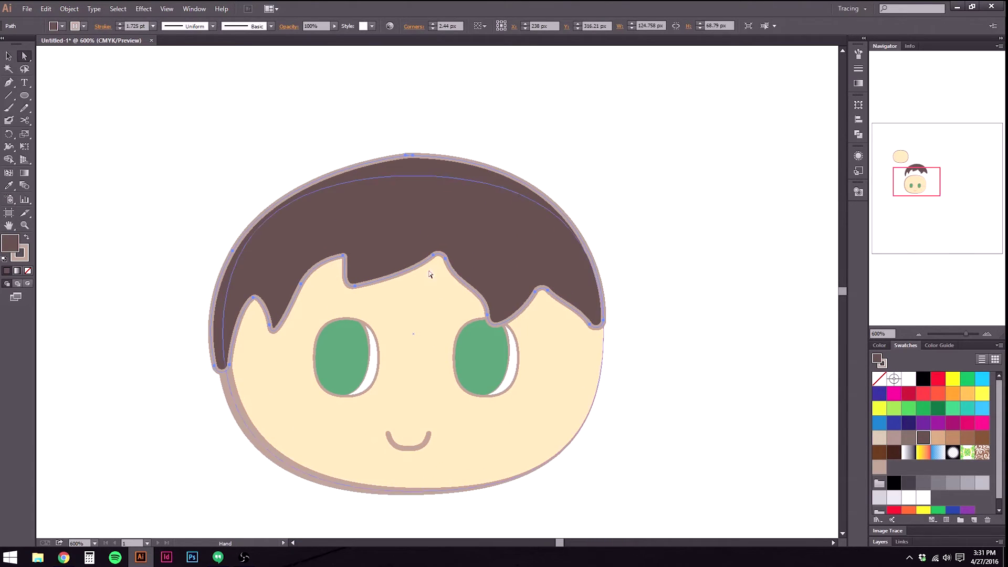
{"action": "scroll", "coordinate": [417, 171], "scroll_direction": "up", "scroll_amount": 1}
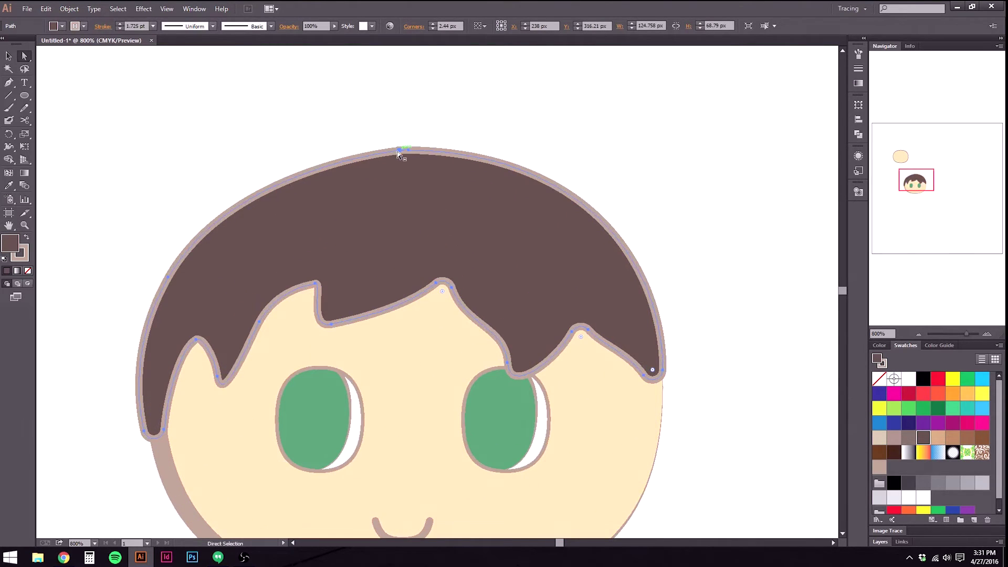
Remove the extra anchor at the crown of the hair and extend the remaining anchor's handle to smooth the top curve.
{"action": "left_click", "coordinate": [400, 151]}
{"action": "scroll", "coordinate": [400, 150], "scroll_direction": "up", "scroll_amount": 5}
{"action": "left_click", "coordinate": [463, 168]}
{"action": "left_click", "coordinate": [195, 26]}
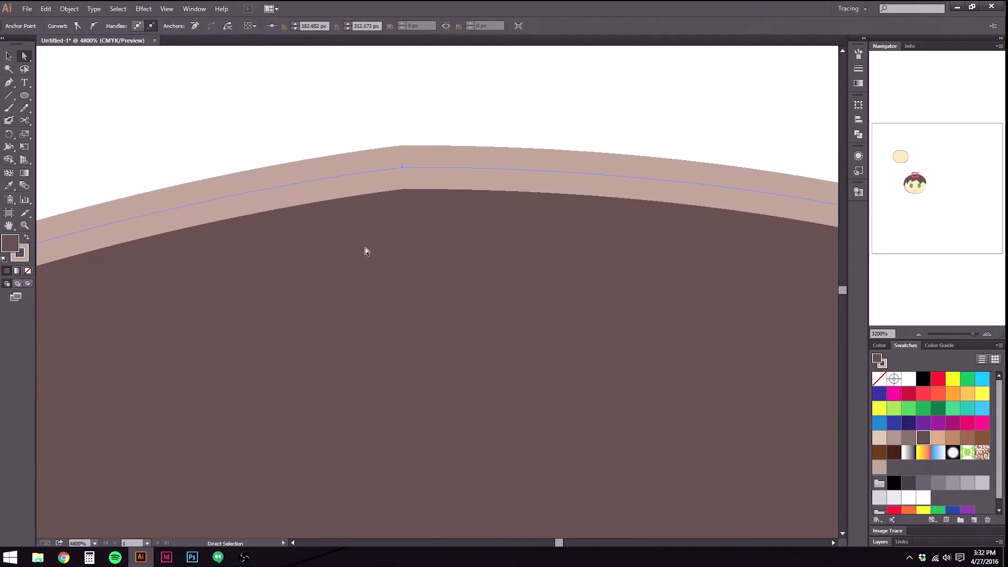
{"action": "left_click_drag", "start_coordinate": [403, 169], "coordinate": [184, 171]}
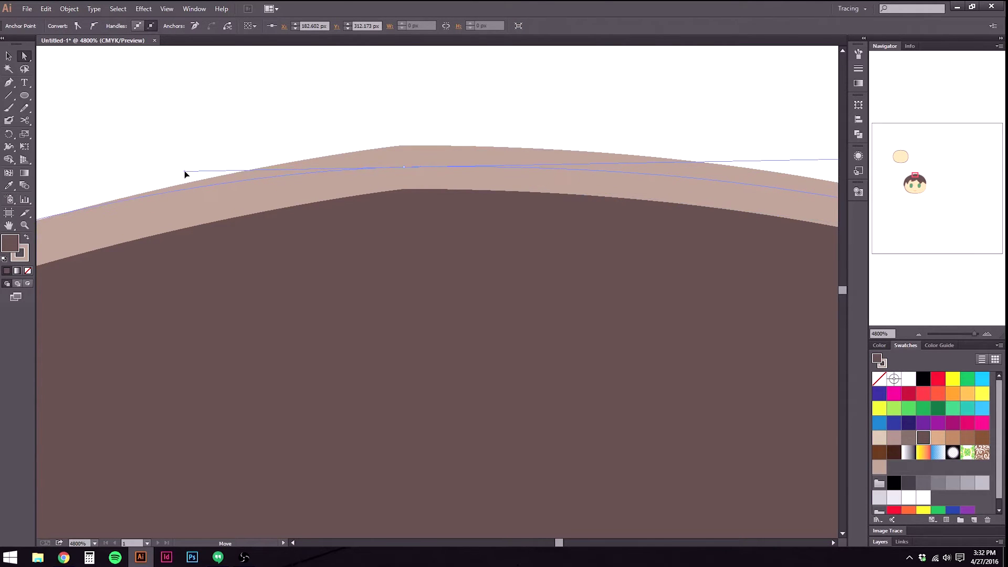
{"action": "scroll", "coordinate": [466, 227], "scroll_direction": "down", "scroll_amount": 5}
{"action": "left_click_drag", "start_coordinate": [442, 379], "coordinate": [418, 298]}
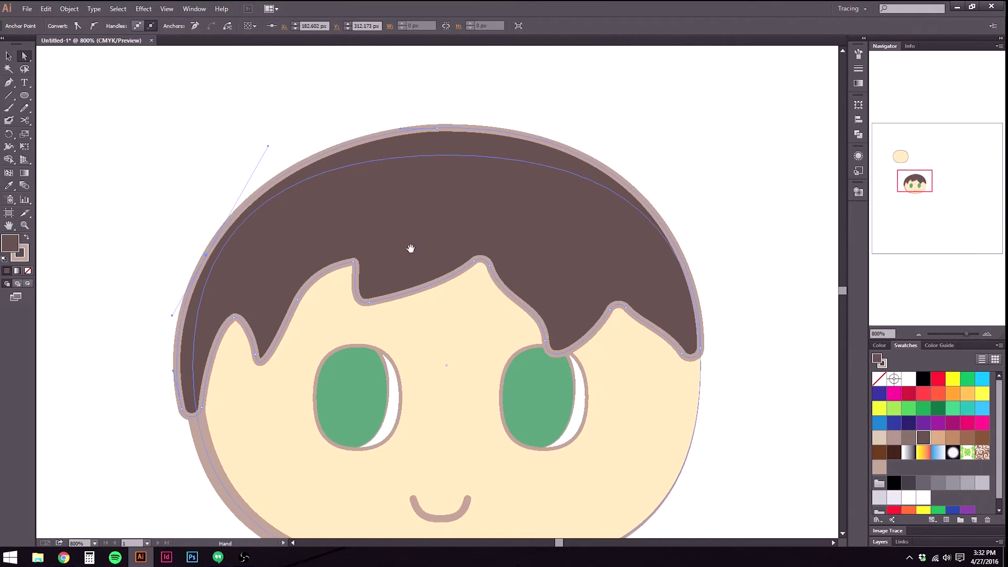
{"action": "left_click_drag", "start_coordinate": [400, 131], "coordinate": [368, 129]}
Extend the direction handle at the tip of the lock above the left eye outward and down to sweep it left.
{"action": "left_click_drag", "start_coordinate": [288, 409], "coordinate": [261, 310]}
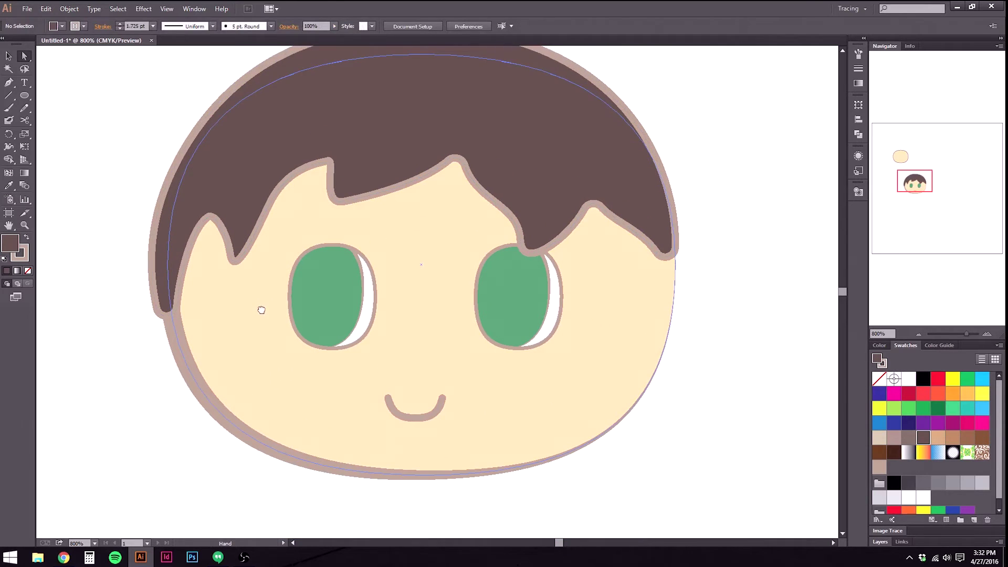
{"action": "scroll", "coordinate": [219, 185], "scroll_direction": "up", "scroll_amount": 1}
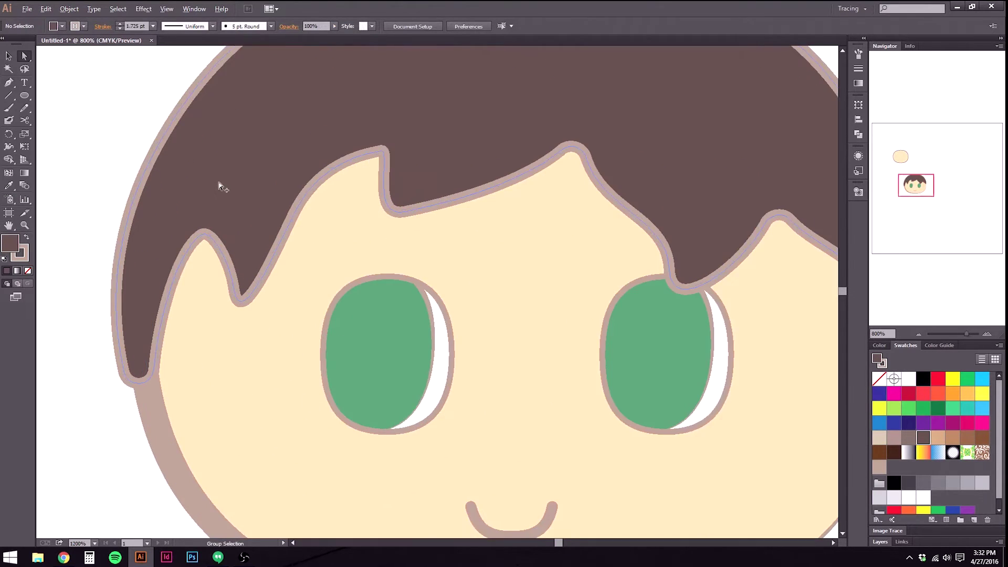
{"action": "scroll", "coordinate": [219, 186], "scroll_direction": "down", "scroll_amount": 2}
{"action": "scroll", "coordinate": [250, 207], "scroll_direction": "up", "scroll_amount": 2}
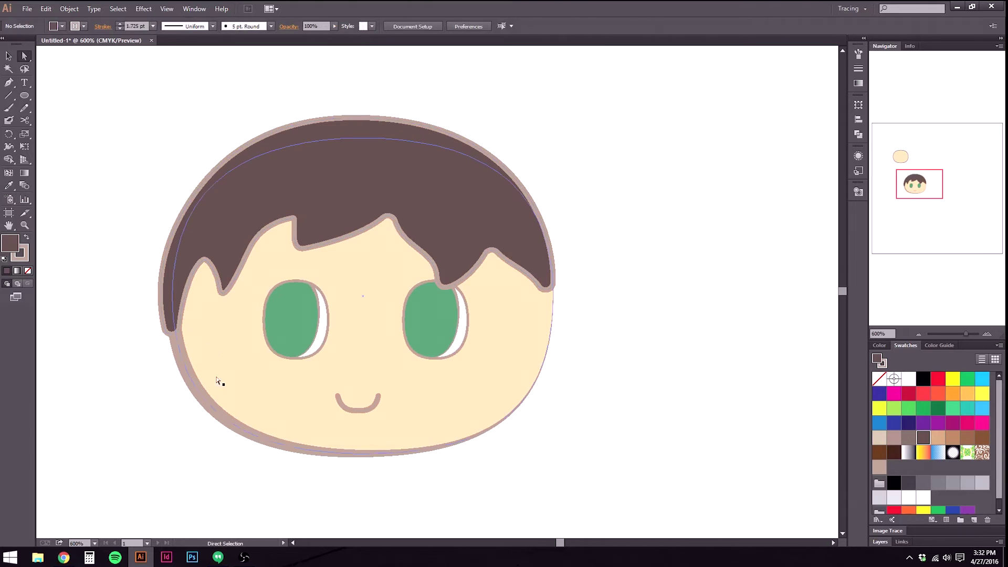
{"action": "scroll", "coordinate": [395, 204], "scroll_direction": "up", "scroll_amount": 1}
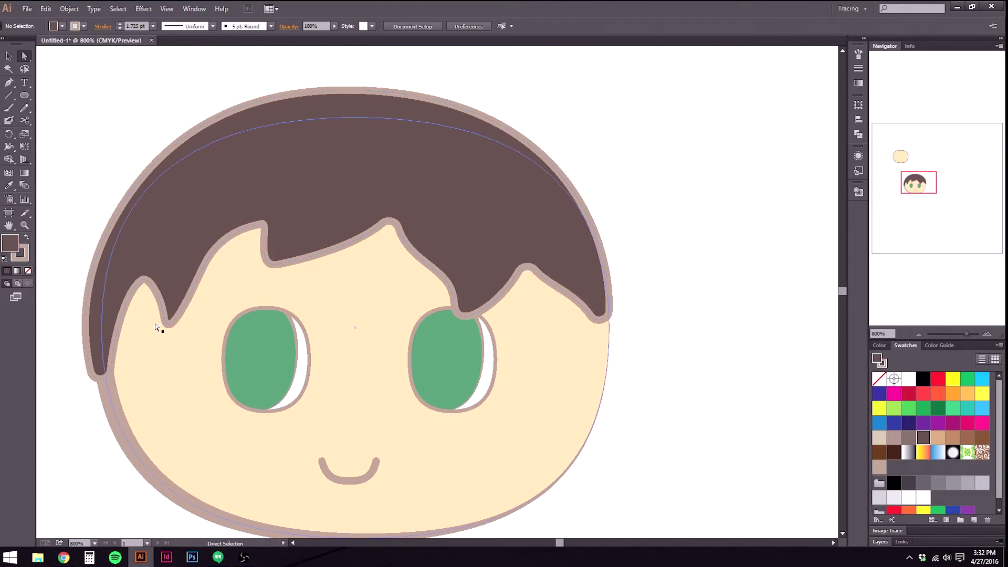
{"action": "scroll", "coordinate": [158, 324], "scroll_direction": "up", "scroll_amount": 1}
{"action": "left_click", "coordinate": [179, 330]}
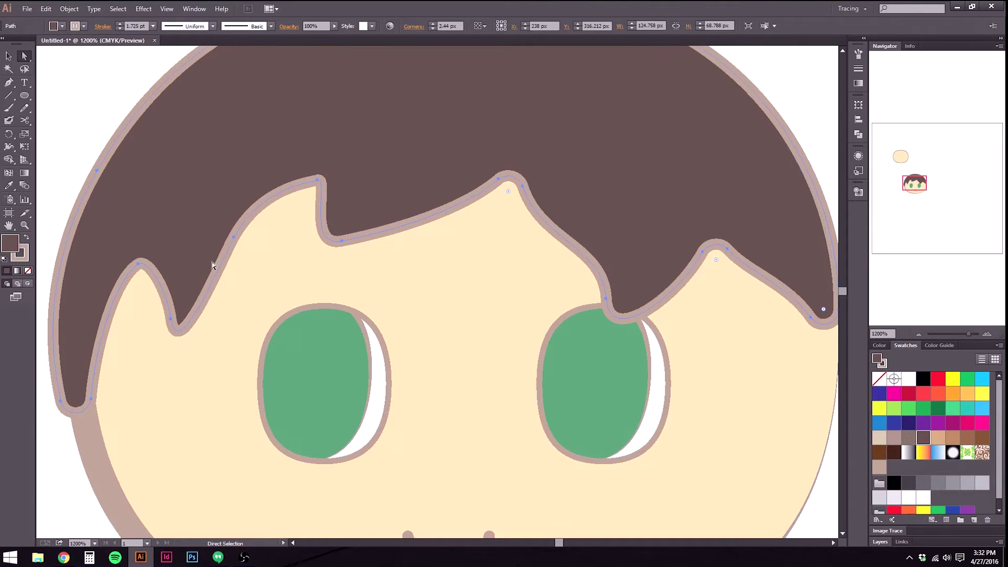
{"action": "left_click", "coordinate": [339, 242]}
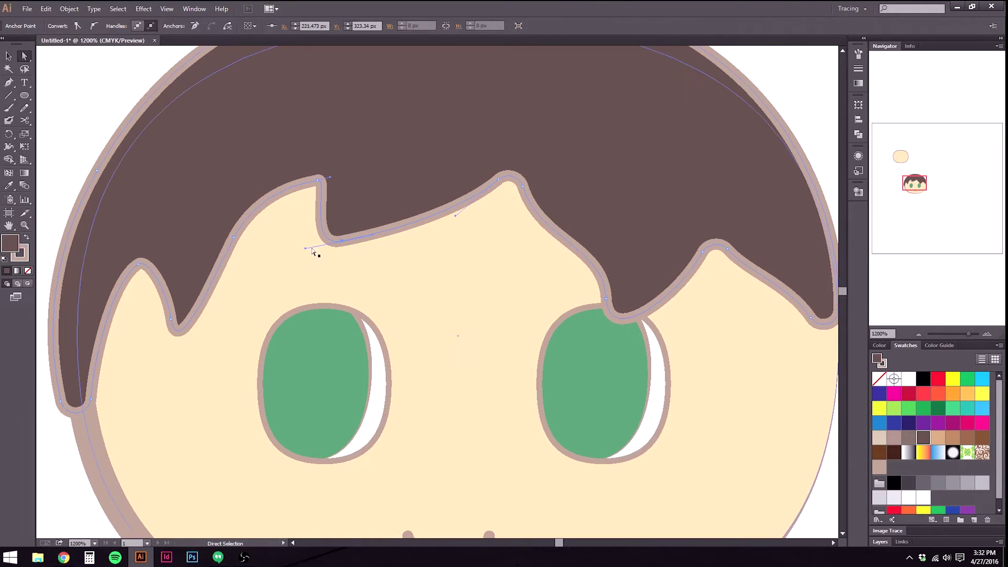
{"action": "left_click_drag", "start_coordinate": [306, 247], "coordinate": [260, 271]}
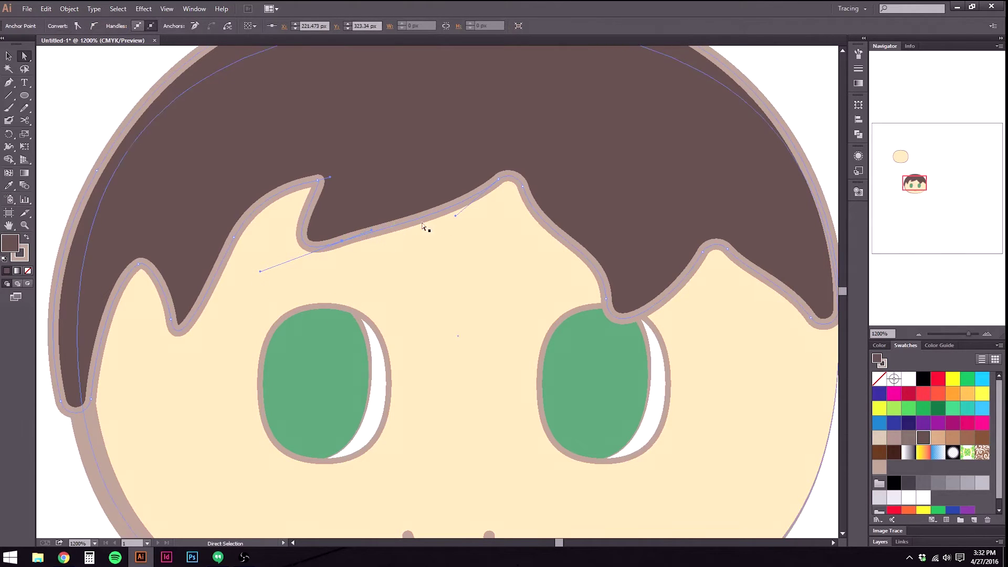
Raise the fringe's central notch and steepen its curve, then round the left-centre lock and the notch beside it.
{"action": "left_click_drag", "start_coordinate": [497, 180], "coordinate": [460, 164]}
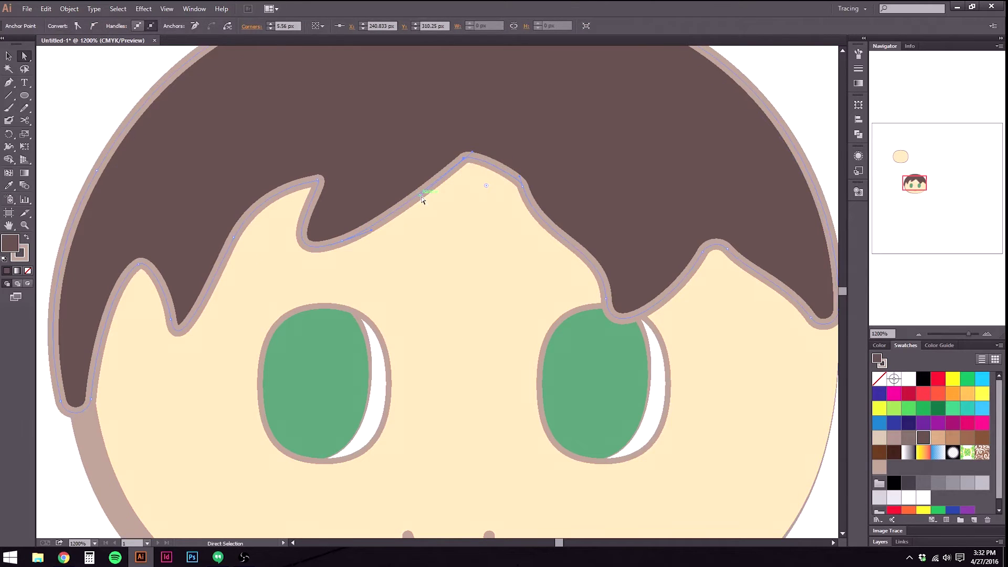
{"action": "left_click_drag", "start_coordinate": [438, 217], "coordinate": [437, 218]}
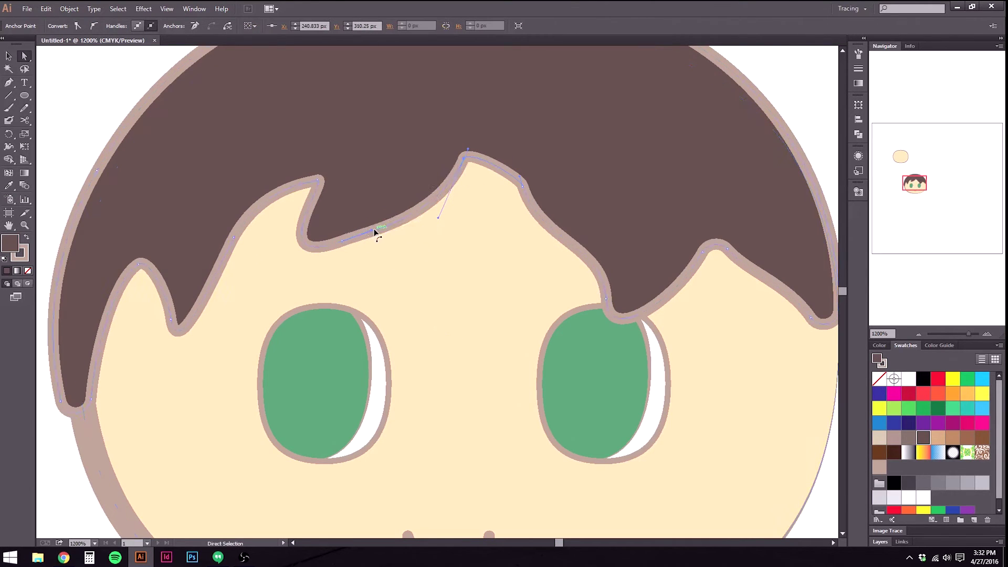
{"action": "left_click_drag", "start_coordinate": [373, 239], "coordinate": [400, 239]}
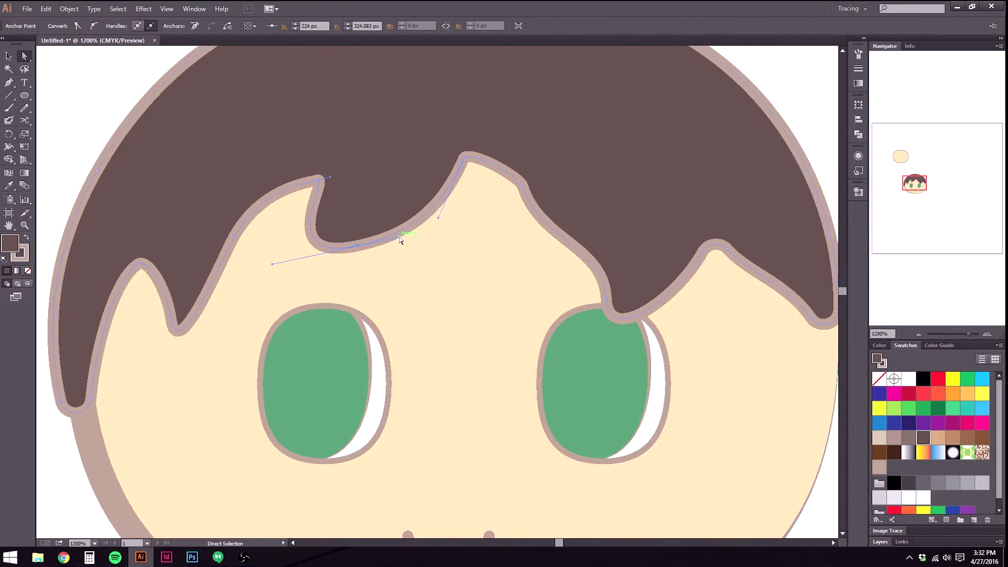
{"action": "left_click_drag", "start_coordinate": [329, 179], "coordinate": [361, 176]}
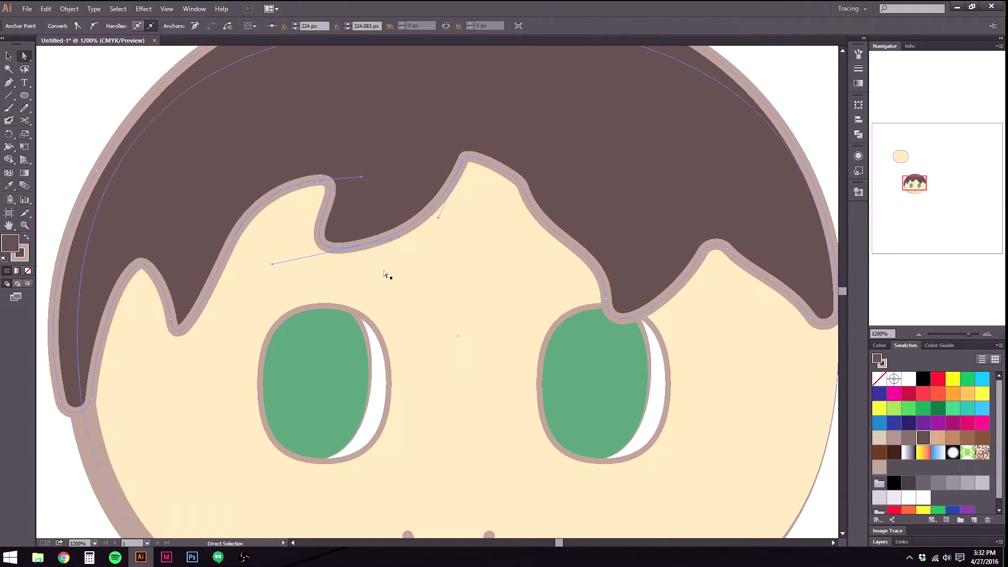
Remove the anchor just right of the central notch and lift the anchor beside the right-eye lock's tip slightly.
{"action": "left_click", "coordinate": [522, 185]}
{"action": "left_click_drag", "start_coordinate": [540, 246], "coordinate": [585, 211]}
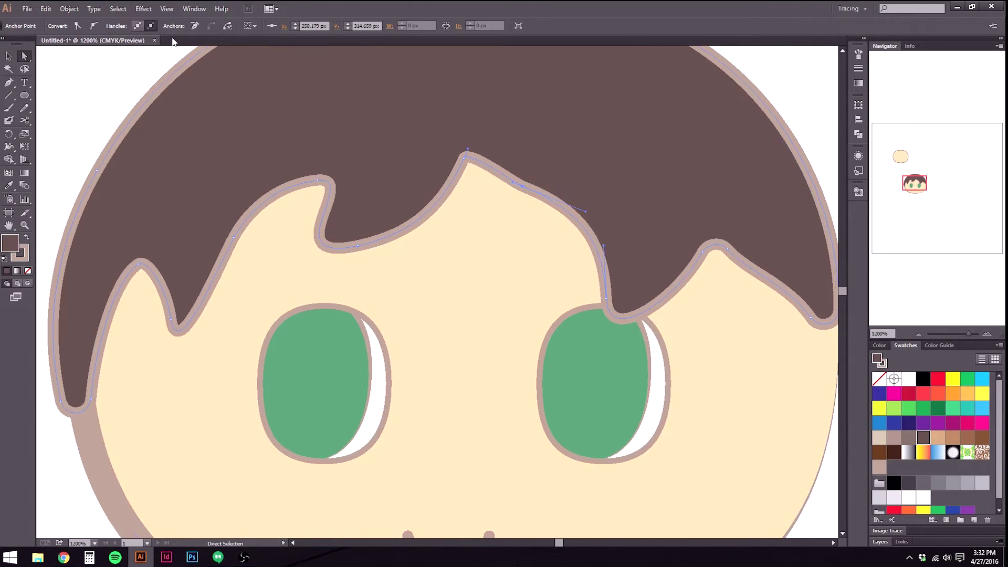
{"action": "left_click", "coordinate": [196, 27]}
{"action": "left_click", "coordinate": [605, 307]}
{"action": "mouse_move", "coordinate": [606, 303]}
{"action": "left_mouse_down"}
{"action": "mouse_move", "coordinate": [623, 278]}
{"action": "mouse_move", "coordinate": [613, 287]}
{"action": "left_mouse_up"}
Lower the central notch slightly and pull the tip of the lock above the left eye further down and left.
{"action": "left_click_drag", "start_coordinate": [464, 160], "coordinate": [483, 193]}
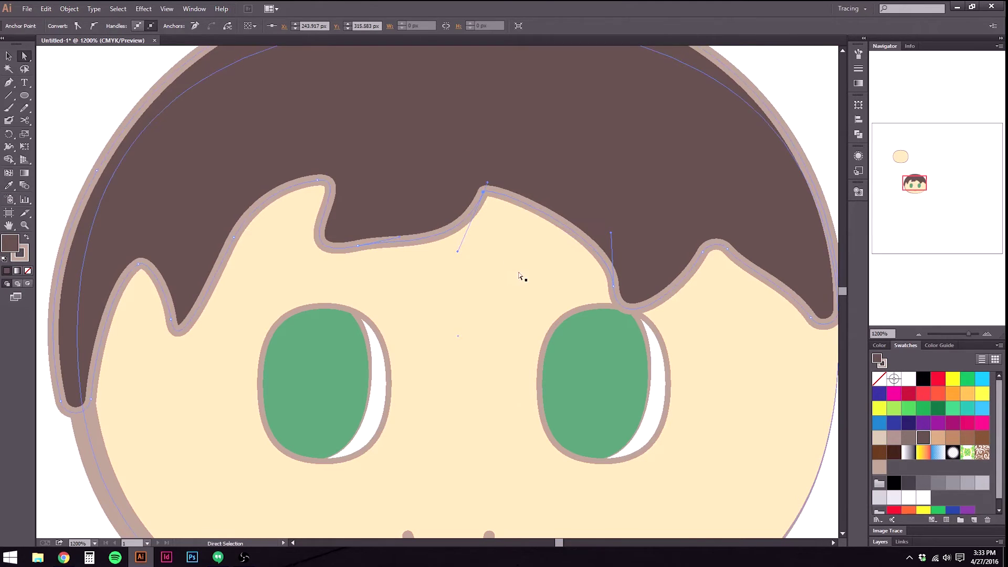
{"action": "left_click_drag", "start_coordinate": [358, 246], "coordinate": [384, 279]}
{"action": "left_click_drag", "start_coordinate": [484, 193], "coordinate": [450, 184]}
{"action": "left_click_drag", "start_coordinate": [358, 275], "coordinate": [306, 270]}
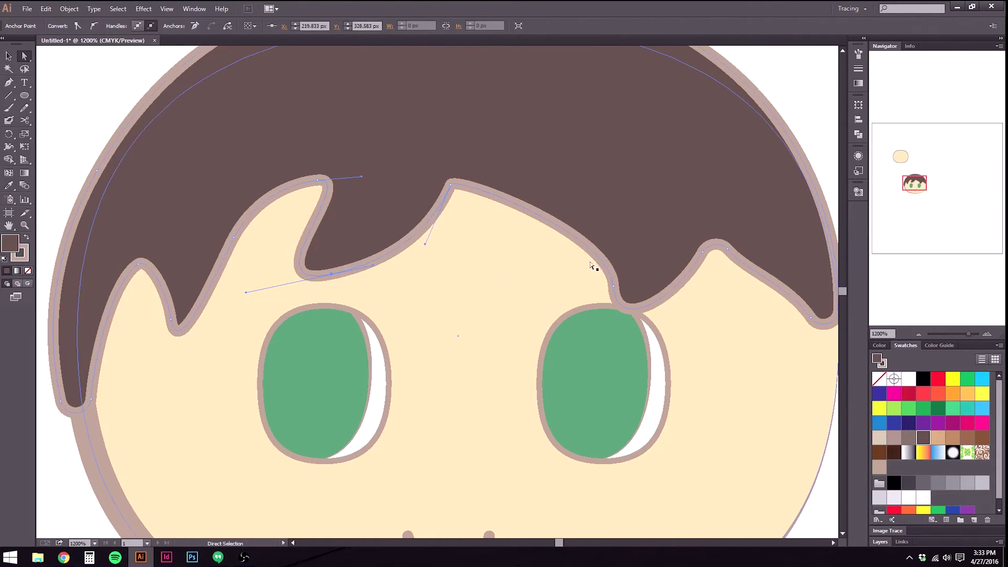
Reshape the lock above the right eye by swinging its tip handle outward, raising the tip and moving the adjoining notch up and left.
{"action": "left_click_drag", "start_coordinate": [578, 232], "coordinate": [418, 209]}
{"action": "left_click", "coordinate": [424, 248]}
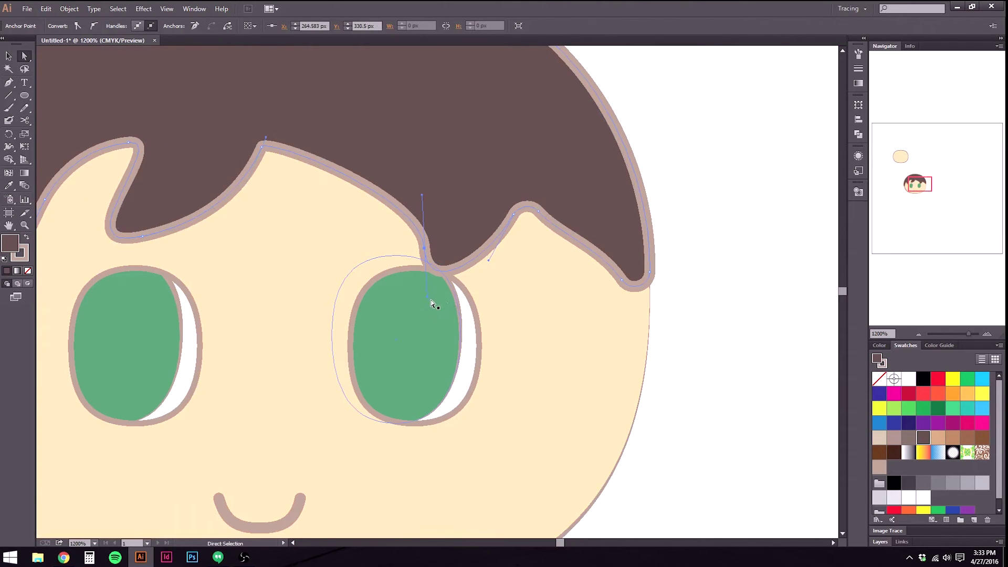
{"action": "left_click_drag", "start_coordinate": [430, 300], "coordinate": [468, 302]}
{"action": "left_click_drag", "start_coordinate": [488, 299], "coordinate": [488, 298]}
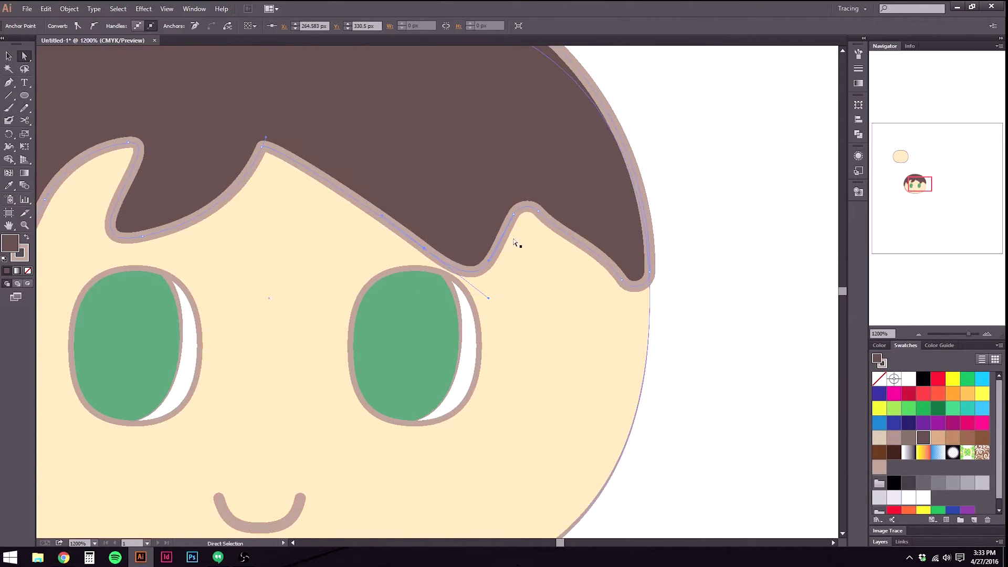
{"action": "left_click_drag", "start_coordinate": [490, 261], "coordinate": [430, 159]}
{"action": "left_click_drag", "start_coordinate": [513, 215], "coordinate": [488, 177]}
{"action": "mouse_move", "coordinate": [427, 243]}
{"action": "left_mouse_down"}
{"action": "mouse_move", "coordinate": [449, 236]}
{"action": "mouse_move", "coordinate": [432, 242]}
{"action": "left_mouse_up"}
{"action": "left_click_drag", "start_coordinate": [411, 206], "coordinate": [390, 234]}
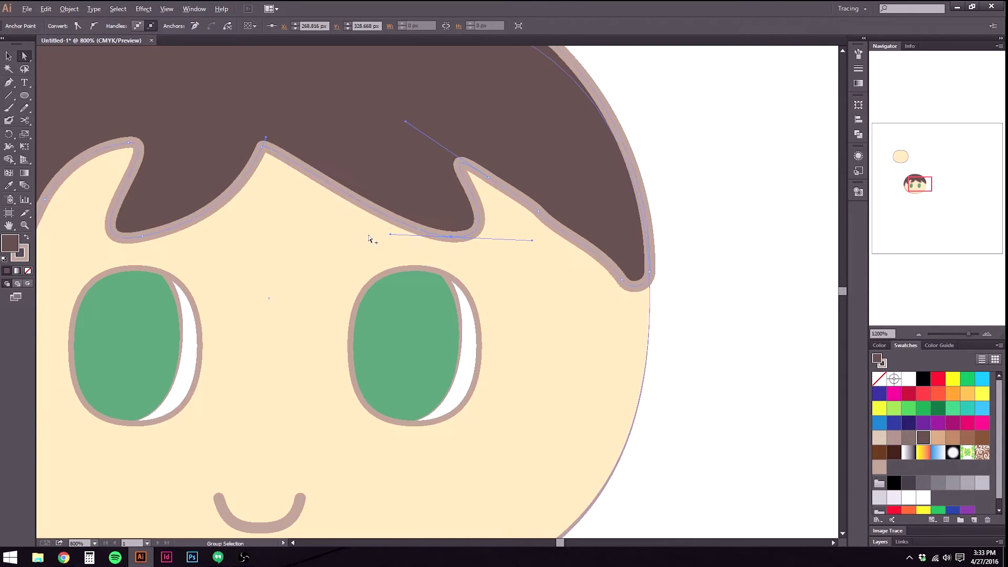
Shorten the outer direction handle at the tip of the lock above the right eye to tighten its curve.
{"action": "key", "text": "ctrl+minus"}
{"action": "key", "text": "ctrl+minus"}
{"action": "left_click_drag", "start_coordinate": [331, 222], "coordinate": [333, 247]}
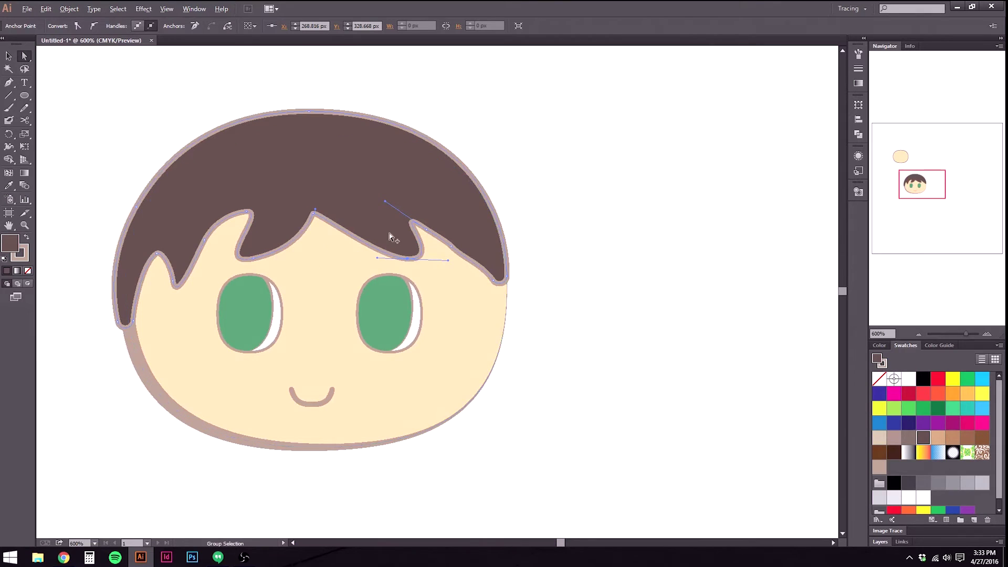
{"action": "scroll", "coordinate": [389, 230], "scroll_direction": "up", "scroll_amount": 1}
{"action": "left_click_drag", "start_coordinate": [468, 271], "coordinate": [443, 271]}
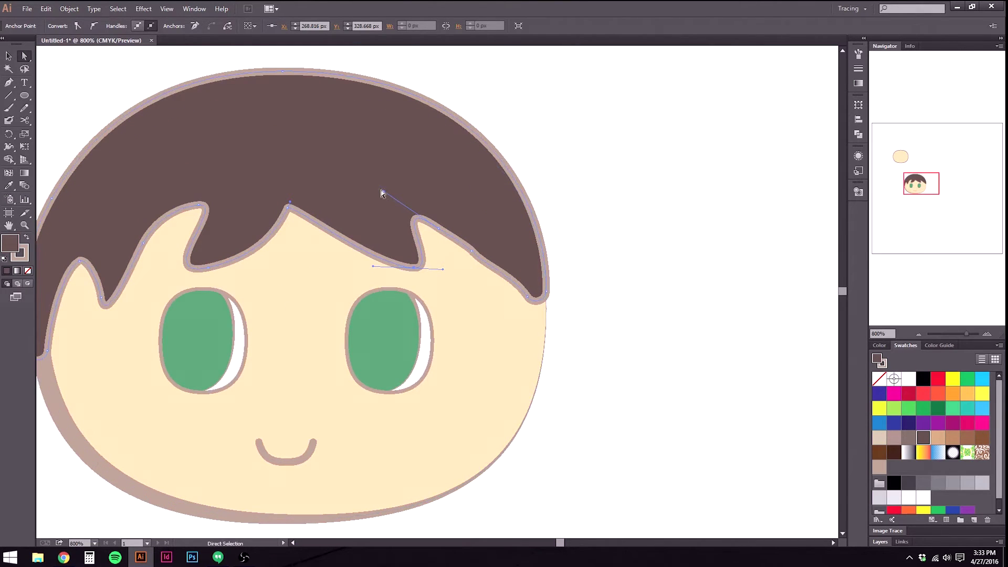
Lengthen the hair's rightmost tip downward and reposition the two anchors beside it to form a small pointed lock and a notch.
{"action": "left_click_drag", "start_coordinate": [472, 251], "coordinate": [478, 290]}
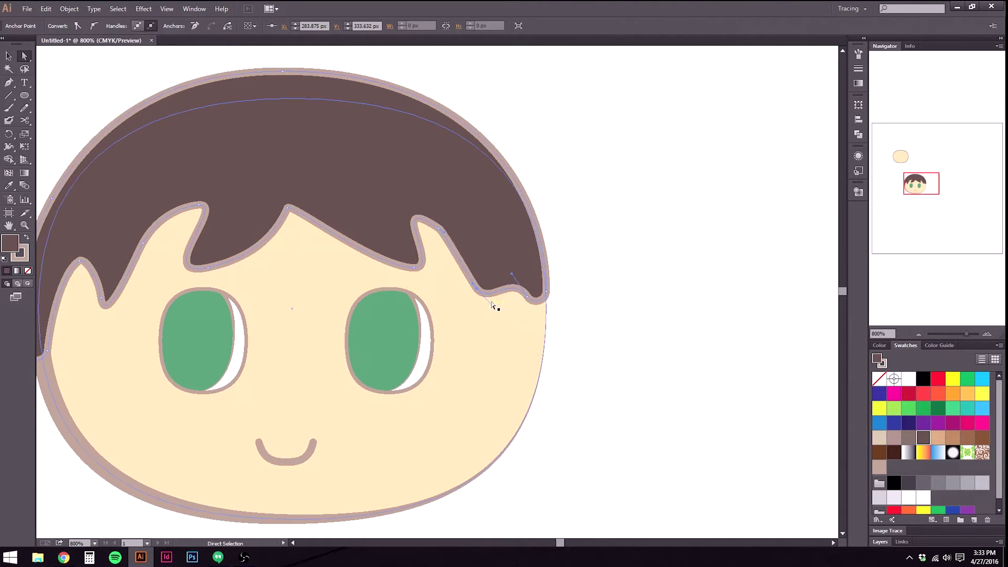
{"action": "left_click_drag", "start_coordinate": [536, 302], "coordinate": [543, 327]}
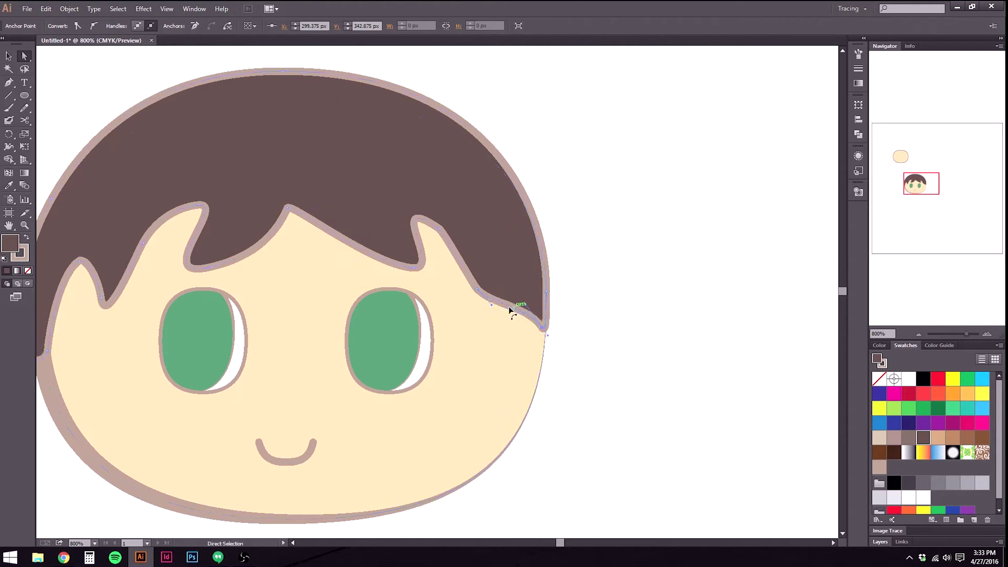
{"action": "left_click_drag", "start_coordinate": [478, 290], "coordinate": [507, 237]}
{"action": "left_click_drag", "start_coordinate": [441, 230], "coordinate": [480, 267]}
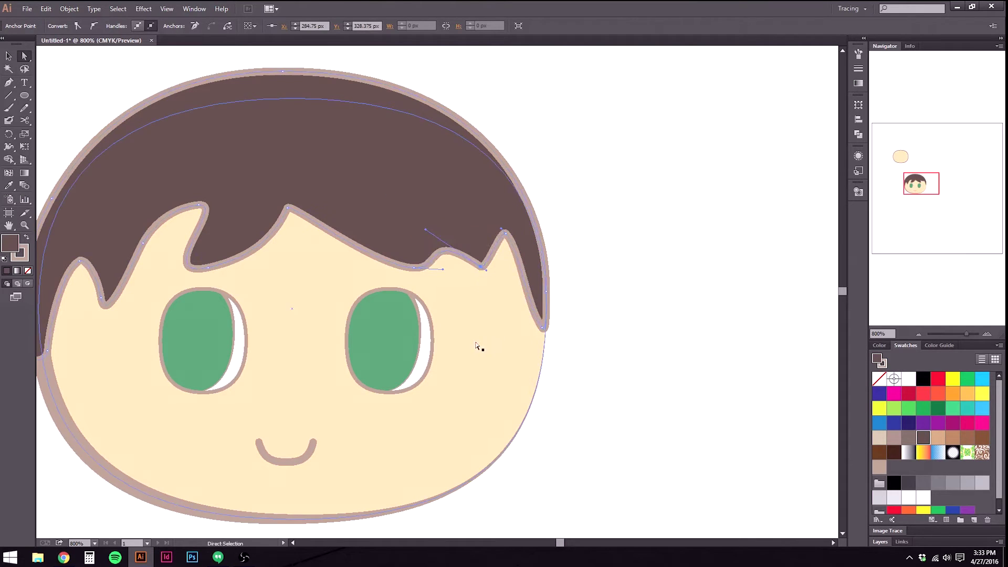
Round the notch beside the hair's rightmost lock with its direction handles and deselect the hair.
{"action": "left_click", "coordinate": [503, 232]}
{"action": "left_click_drag", "start_coordinate": [504, 235], "coordinate": [483, 229]}
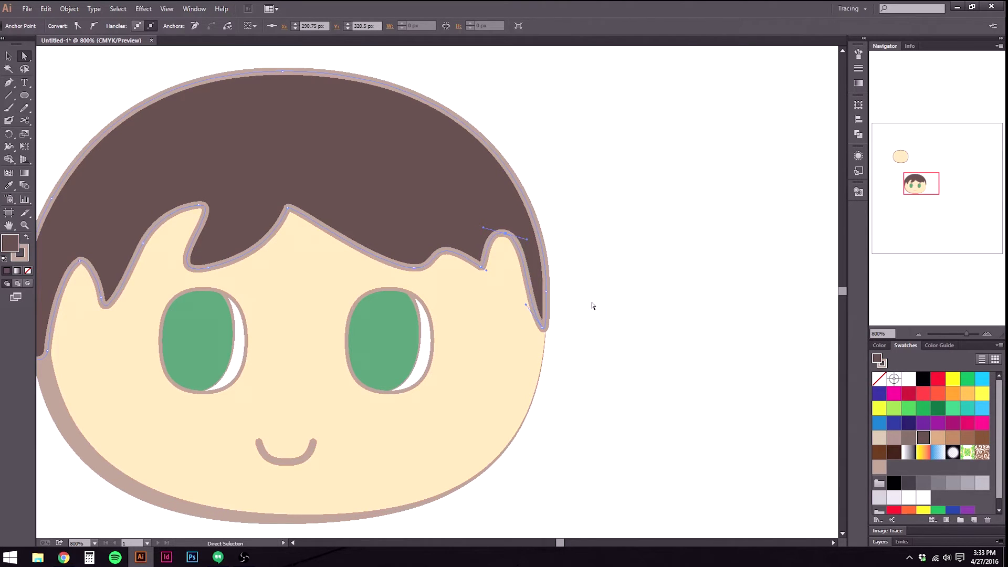
{"action": "left_click", "coordinate": [639, 296]}
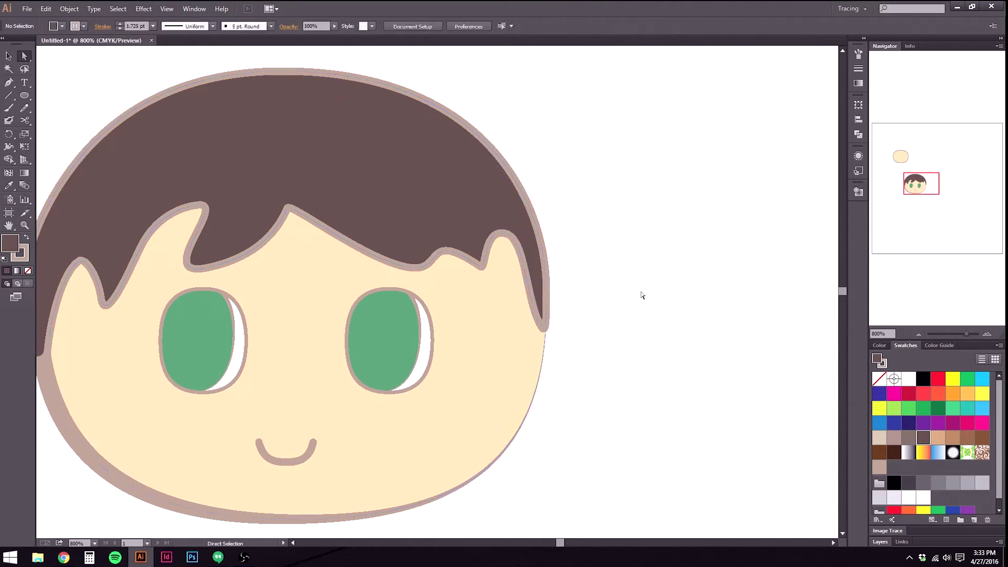
Move the small tip in the right part of the fringe up and left, and pull the adjoining notch anchor down into a lock tip.
{"action": "left_click_drag", "start_coordinate": [443, 207], "coordinate": [481, 256]}
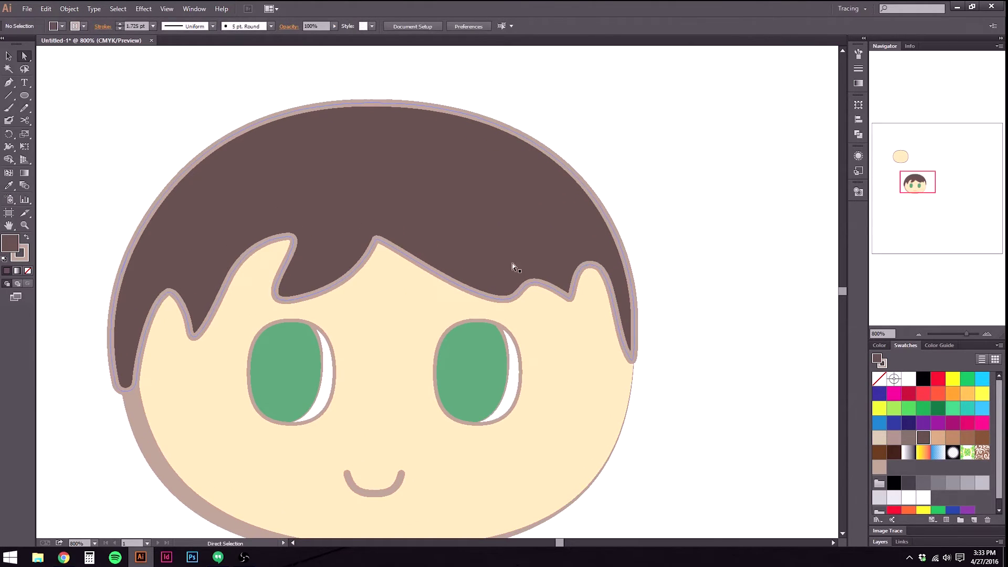
{"action": "left_click", "coordinate": [566, 299]}
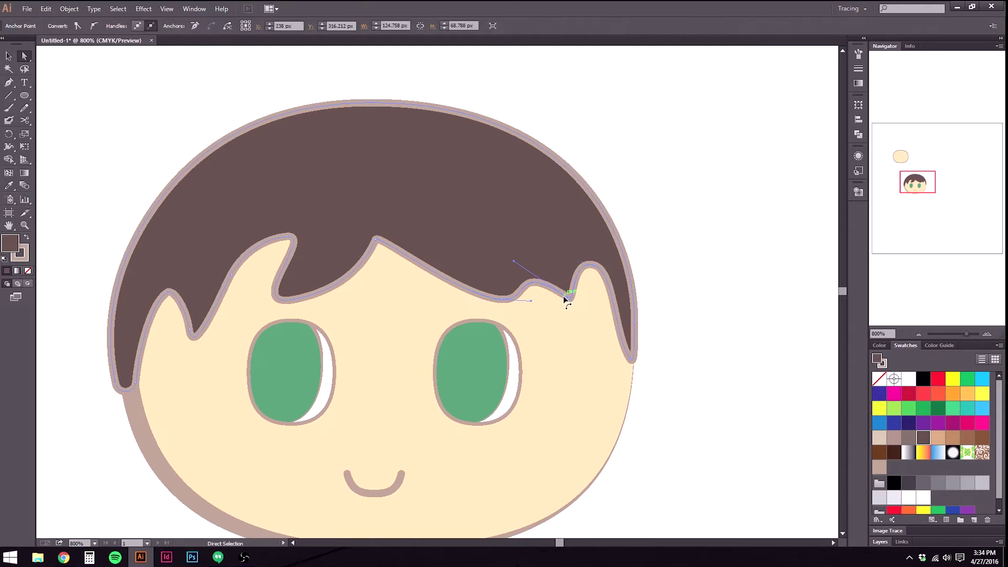
{"action": "left_click_drag", "start_coordinate": [566, 299], "coordinate": [541, 253]}
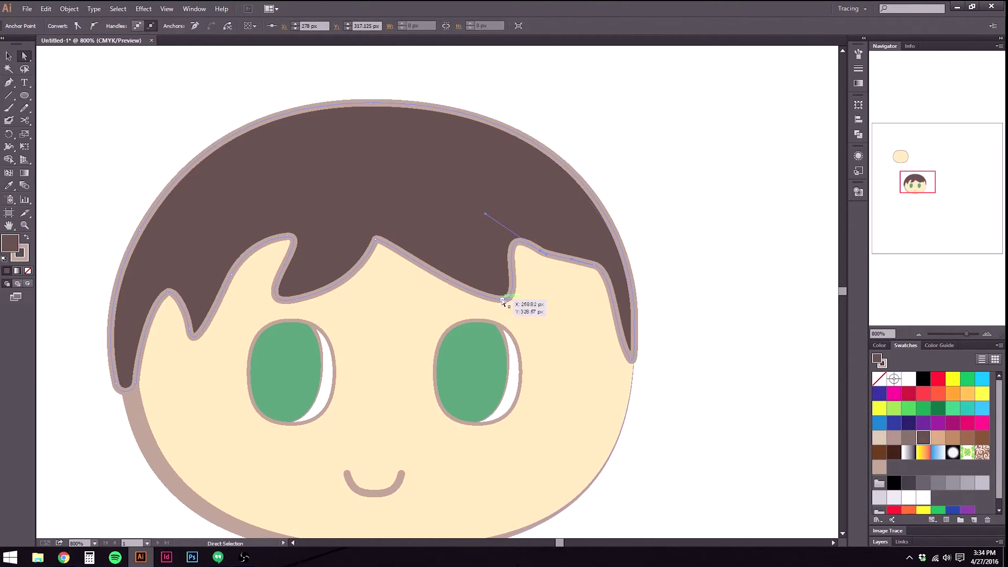
{"action": "left_click_drag", "start_coordinate": [485, 216], "coordinate": [477, 227]}
{"action": "left_click_drag", "start_coordinate": [595, 266], "coordinate": [556, 308]}
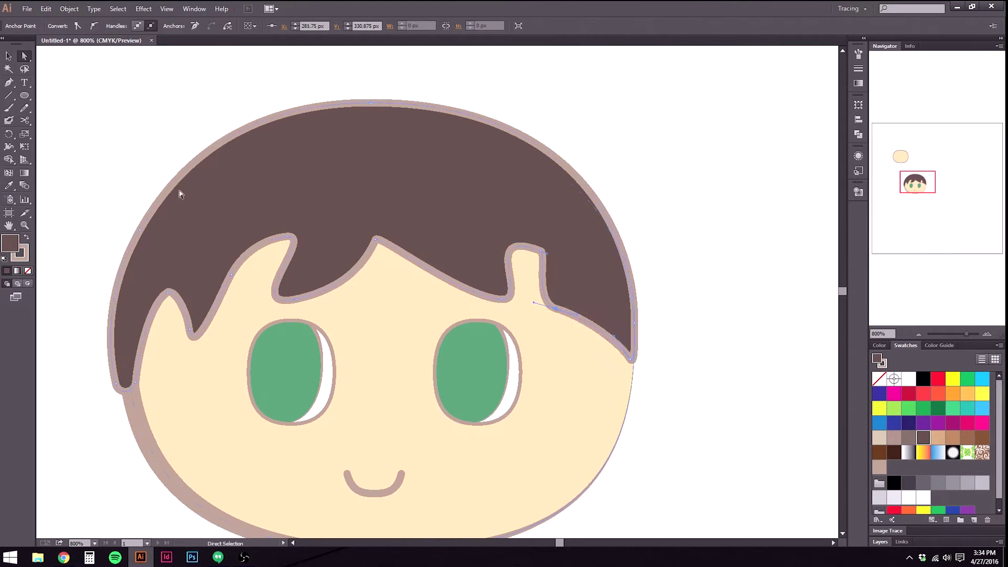
Add an anchor on the hair edge near the rightmost lock, raise it into a notch, and extend the neighbouring lock tip downward.
{"action": "left_click", "coordinate": [9, 82]}
{"action": "left_click", "coordinate": [597, 329]}
{"action": "left_click", "coordinate": [24, 55]}
{"action": "left_click_drag", "start_coordinate": [599, 331], "coordinate": [597, 257]}
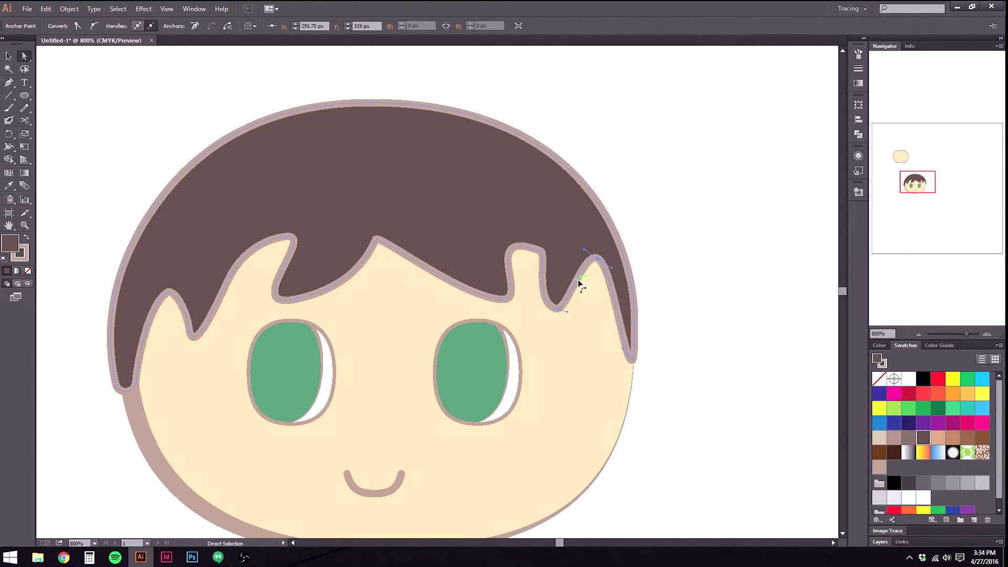
{"action": "left_click_drag", "start_coordinate": [560, 310], "coordinate": [583, 332]}
Refine the fringe above the right eye by lowering the notch, shifting the two neighbouring lock tips up and left, and deselecting the hair.
{"action": "left_click", "coordinate": [512, 300]}
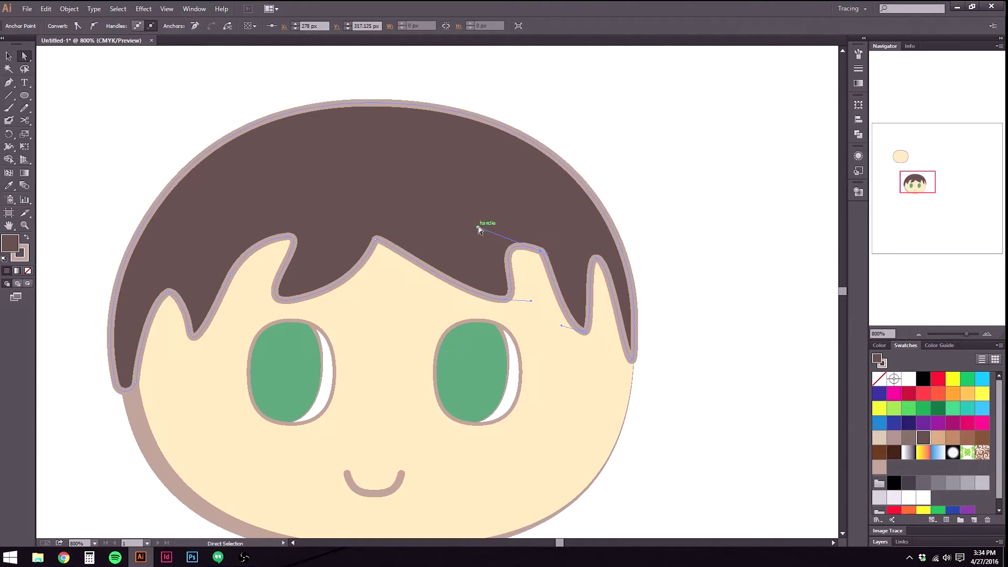
{"action": "left_click_drag", "start_coordinate": [480, 244], "coordinate": [543, 263]}
{"action": "left_click_drag", "start_coordinate": [584, 331], "coordinate": [561, 325]}
{"action": "left_click_drag", "start_coordinate": [507, 301], "coordinate": [477, 287]}
{"action": "left_click", "coordinate": [749, 317]}
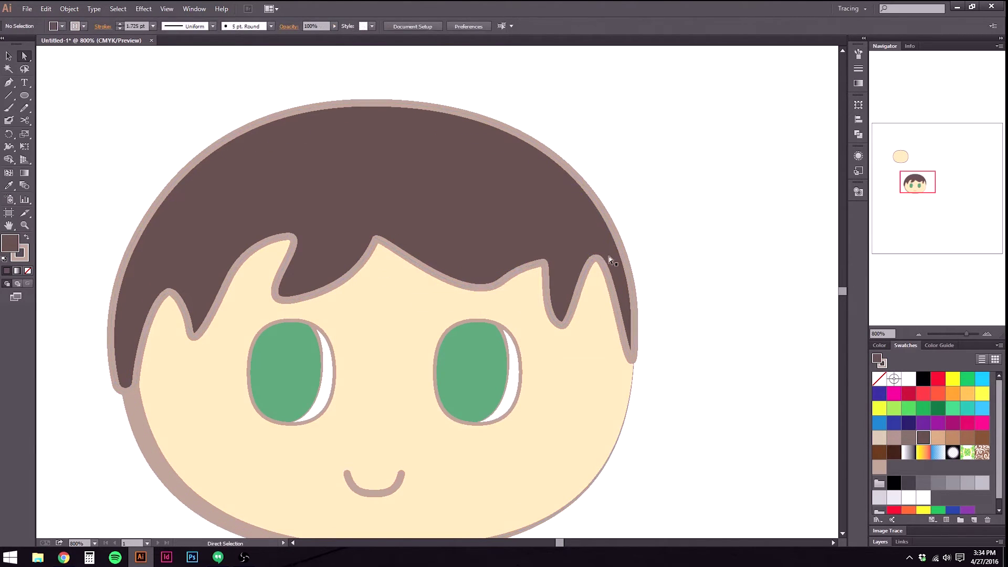
Draw a curved, pointed hair tuft sweeping right from the top of the head with the Pen tool and deselect it.
{"action": "scroll", "coordinate": [349, 283], "scroll_direction": "down", "scroll_amount": 1}
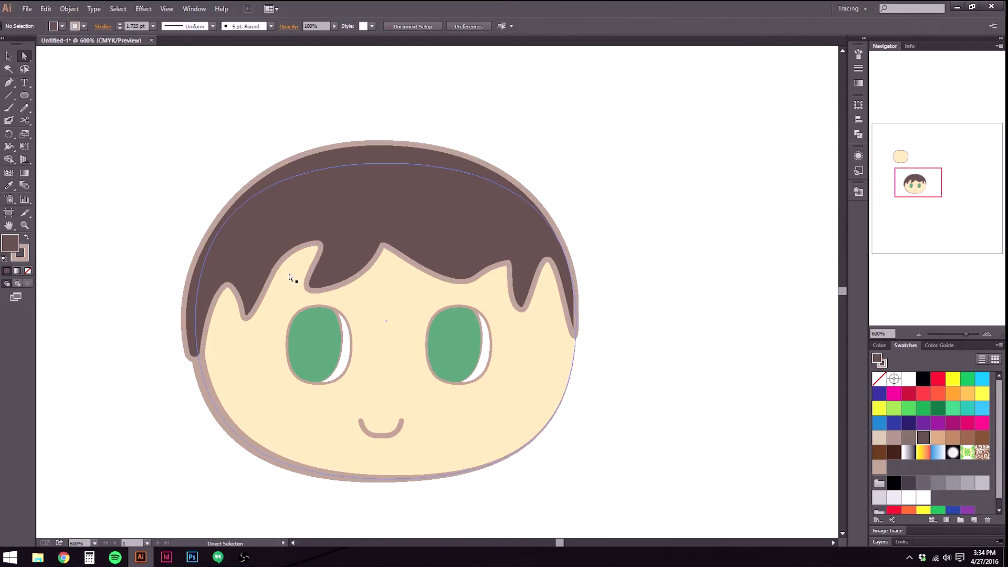
{"action": "scroll", "coordinate": [472, 147], "scroll_direction": "up", "scroll_amount": 2}
{"action": "scroll", "coordinate": [310, 219], "scroll_direction": "down", "scroll_amount": 1}
{"action": "scroll", "coordinate": [477, 194], "scroll_direction": "up", "scroll_amount": 1}
{"action": "left_click", "coordinate": [9, 83]}
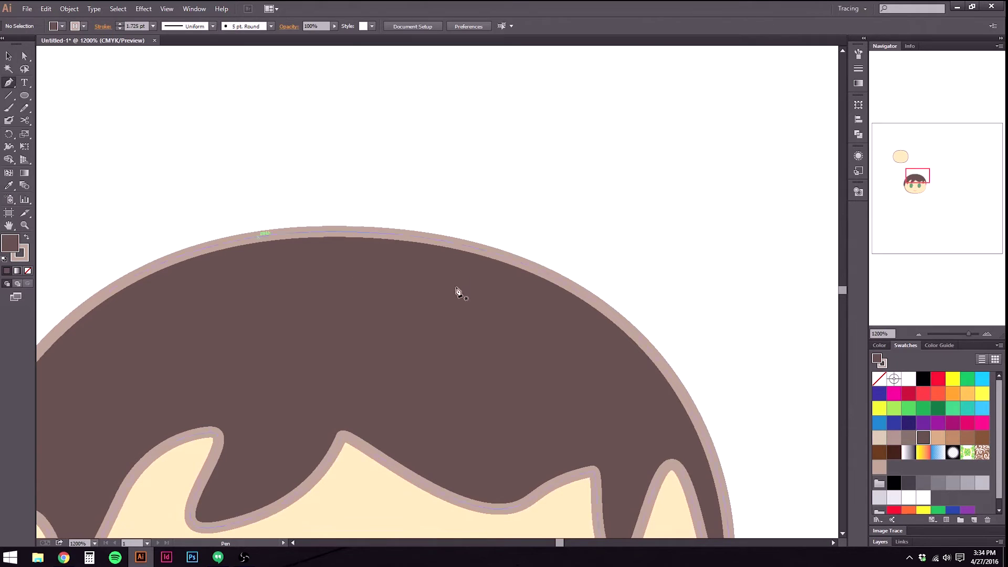
{"action": "left_click", "coordinate": [390, 244]}
{"action": "mouse_move", "coordinate": [591, 185]}
{"action": "left_mouse_down"}
{"action": "mouse_move", "coordinate": [688, 175]}
{"action": "mouse_move", "coordinate": [722, 214]}
{"action": "left_mouse_up"}
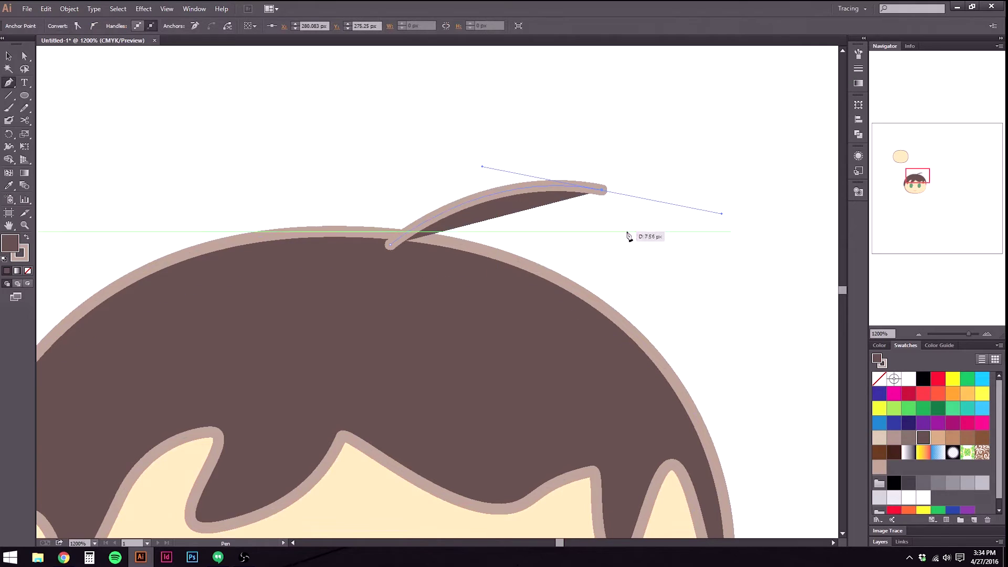
{"action": "key", "text": "alt"}
{"action": "mouse_move", "coordinate": [515, 303]}
{"action": "left_mouse_down"}
{"action": "mouse_move", "coordinate": [484, 364]}
{"action": "mouse_move", "coordinate": [535, 381]}
{"action": "mouse_move", "coordinate": [522, 385]}
{"action": "mouse_move", "coordinate": [546, 399]}
{"action": "left_mouse_up"}
{"action": "left_click", "coordinate": [9, 56]}
{"action": "left_click", "coordinate": [192, 135]}
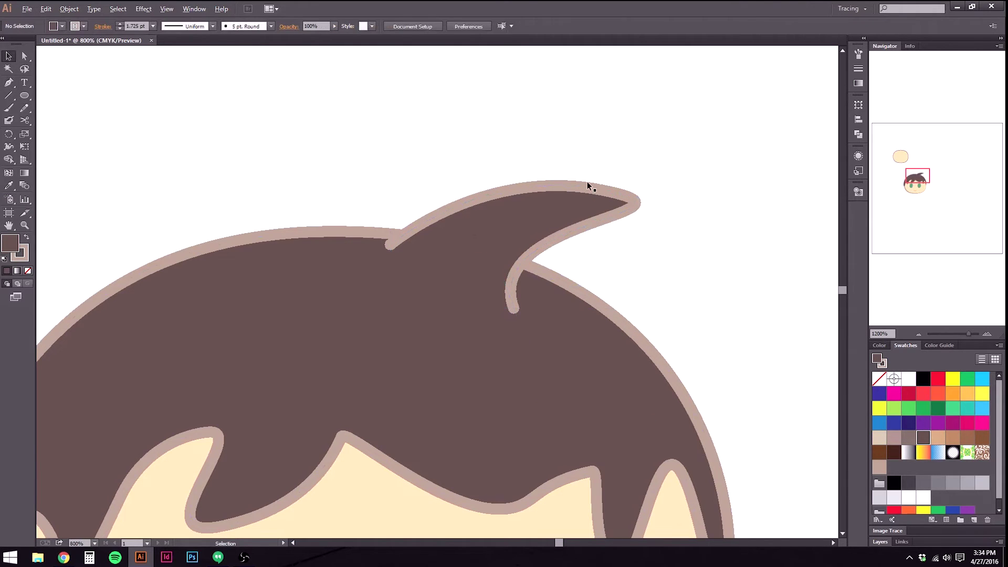
Duplicate the tuft to the left side of the crown, reflect the copy across the vertical axis, and tilt it.
{"action": "scroll", "coordinate": [588, 185], "scroll_direction": "down", "scroll_amount": 2}
{"action": "left_click", "coordinate": [589, 201]}
{"action": "left_click_drag", "start_coordinate": [610, 185], "coordinate": [407, 212]}
{"action": "right_click", "coordinate": [402, 206]}
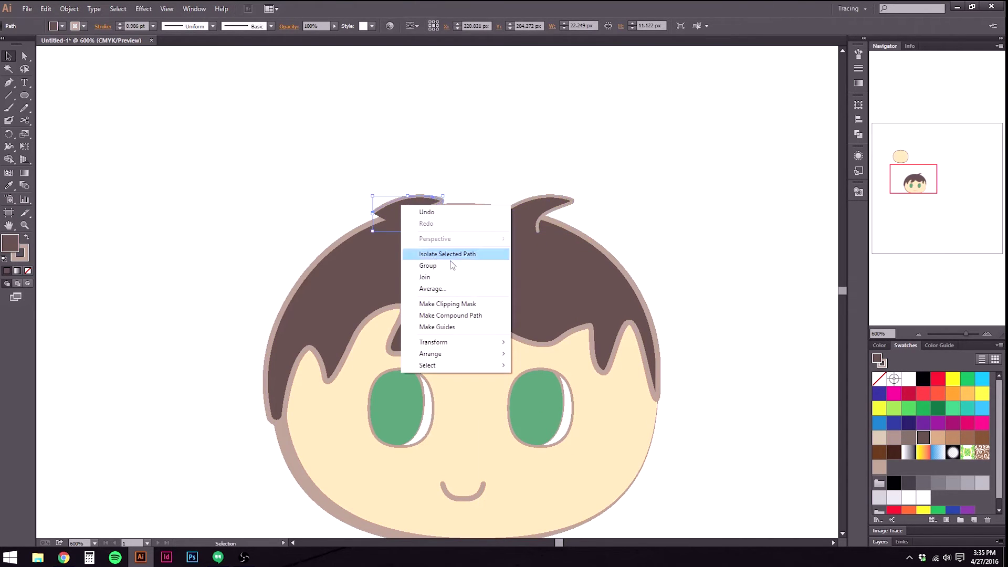
{"action": "mouse_move", "coordinate": [433, 342]}
{"action": "left_click", "coordinate": [278, 379]}
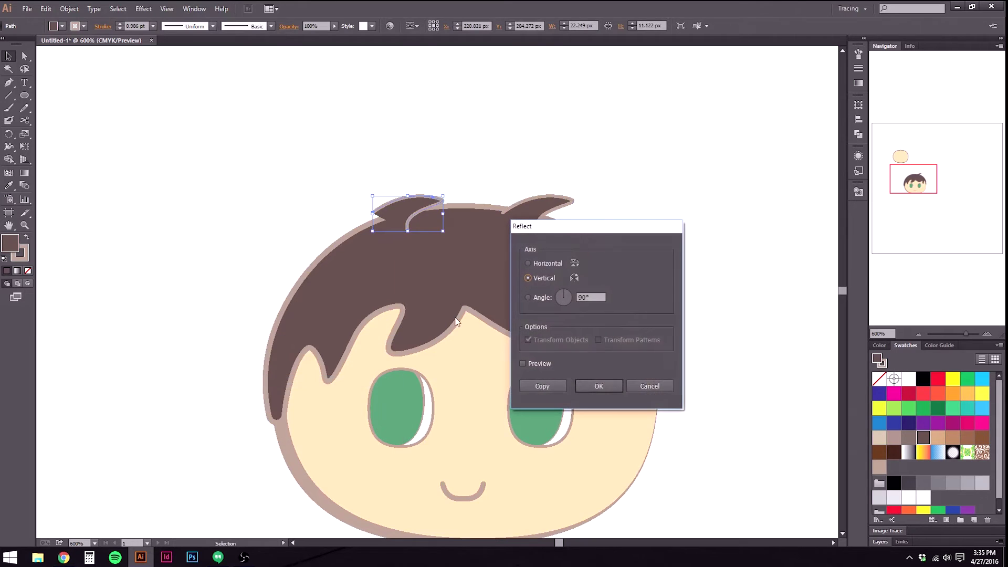
{"action": "left_click", "coordinate": [599, 385]}
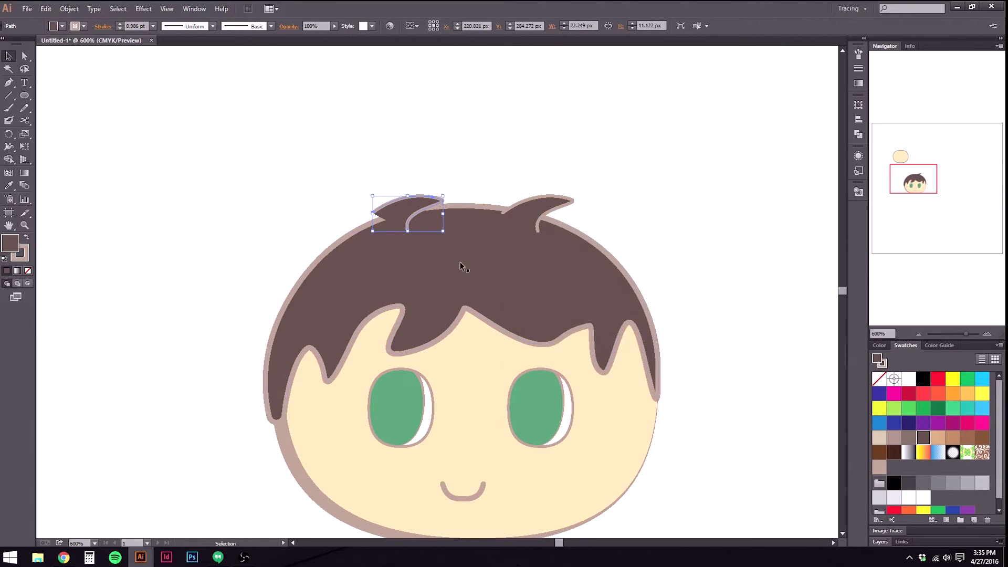
{"action": "left_click", "coordinate": [373, 200]}
{"action": "mouse_move", "coordinate": [401, 206]}
{"action": "left_mouse_down"}
{"action": "mouse_move", "coordinate": [513, 211]}
{"action": "mouse_move", "coordinate": [408, 212]}
{"action": "left_mouse_up"}
Move the original tuft down the right side of the crown and rotate it slightly clockwise to follow the head's curve.
{"action": "left_click_drag", "start_coordinate": [543, 209], "coordinate": [591, 230]}
{"action": "left_click", "coordinate": [637, 224]}
{"action": "left_click", "coordinate": [603, 228]}
{"action": "left_click_drag", "start_coordinate": [618, 219], "coordinate": [581, 233]}
Move the reflected tuft to the middle of the crown, nudge it upward, and deselect it.
{"action": "left_click_drag", "start_coordinate": [423, 208], "coordinate": [459, 212]}
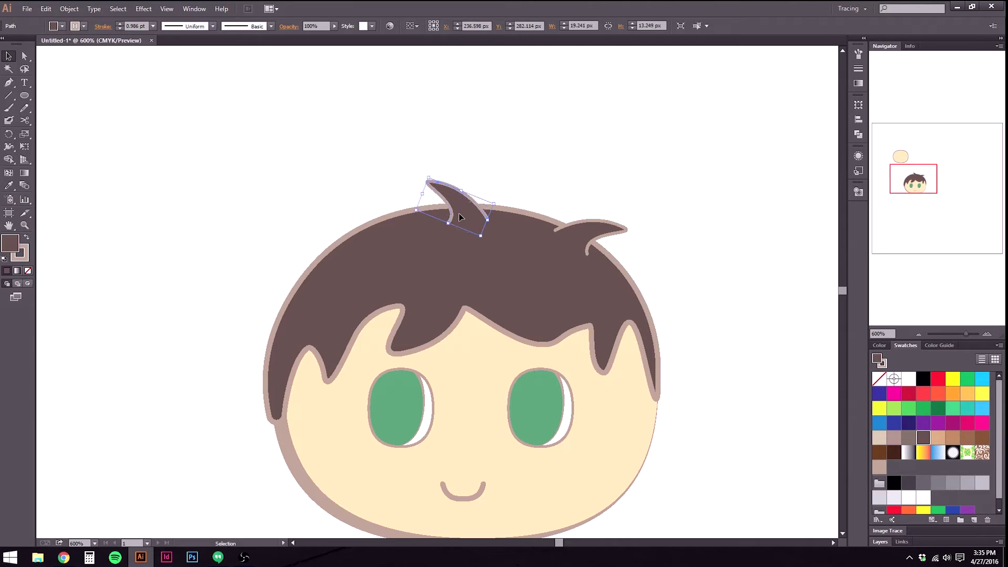
{"action": "key", "text": "Up"}
{"action": "key", "text": "Up"}
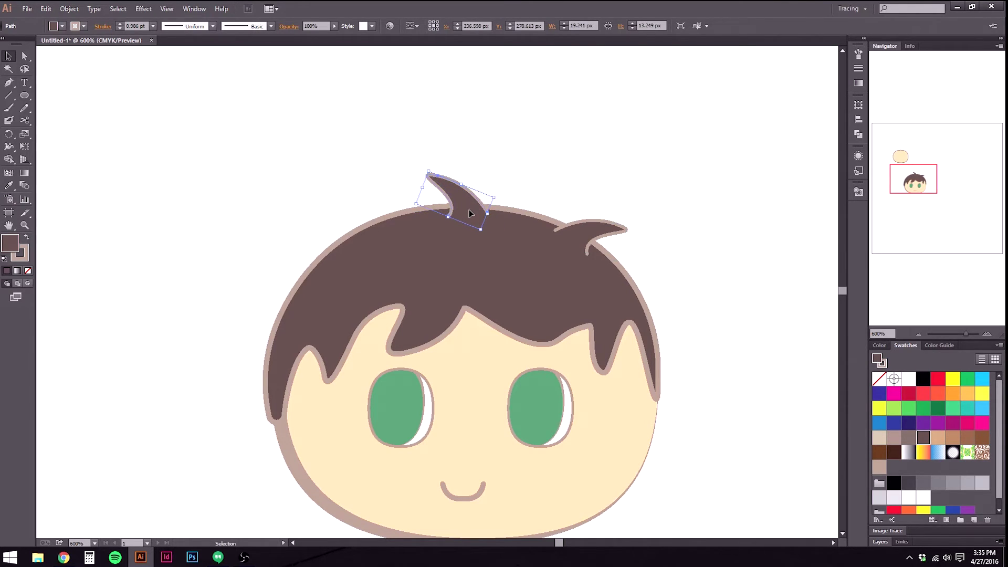
{"action": "left_click", "coordinate": [578, 176]}
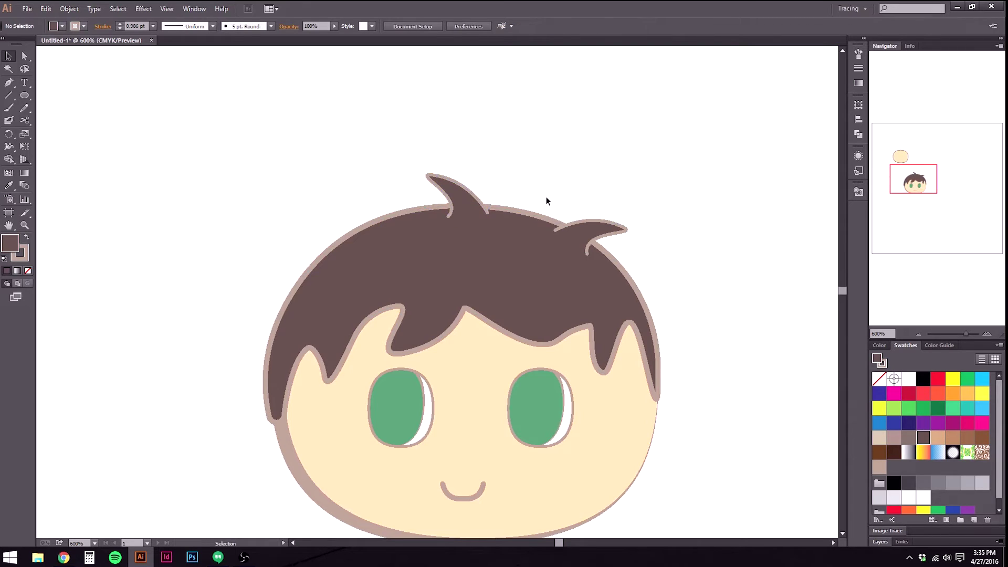
Draw a second upright, left-curving tuft just right of the reflected tuft with the Pen tool and deselect it.
{"action": "left_click", "coordinate": [8, 84]}
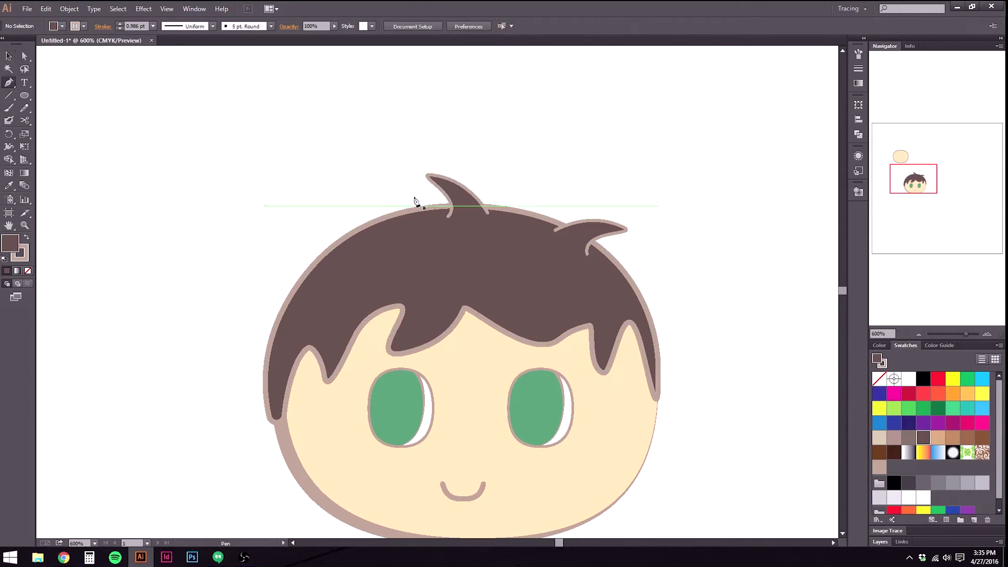
{"action": "left_click", "coordinate": [475, 203]}
{"action": "left_click_drag", "start_coordinate": [480, 176], "coordinate": [471, 162]}
{"action": "left_click_drag", "start_coordinate": [509, 204], "coordinate": [521, 259]}
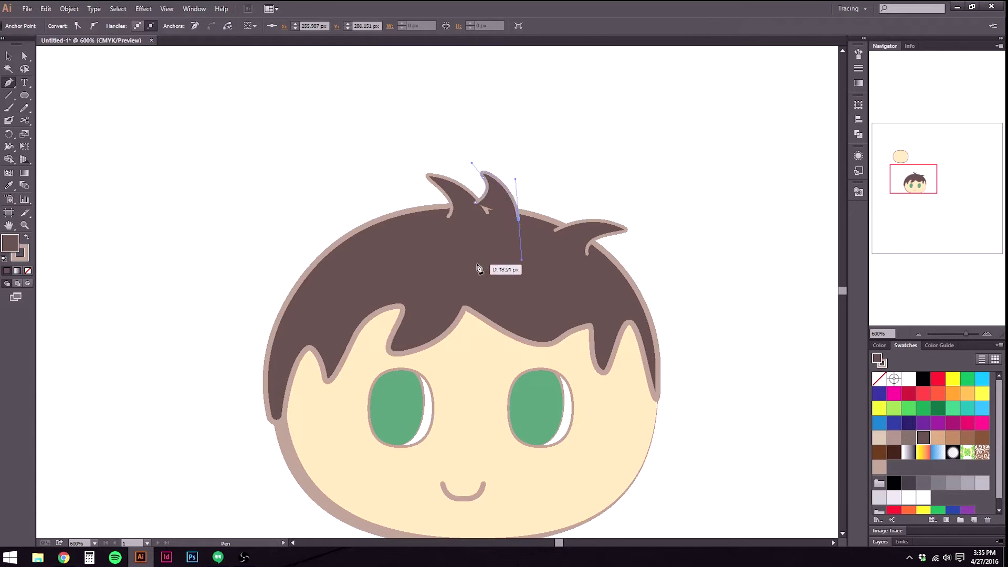
{"action": "left_click", "coordinate": [8, 56]}
{"action": "left_click", "coordinate": [202, 147]}
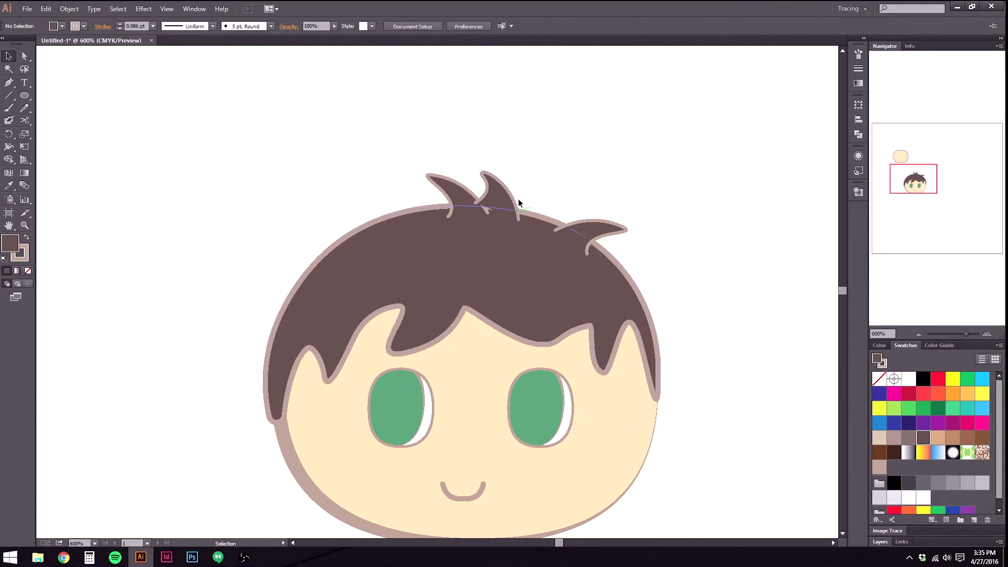
Duplicate the newly drawn upright tuft to its right and reflect the copy across the vertical axis.
{"action": "left_click", "coordinate": [558, 195]}
{"action": "right_click", "coordinate": [562, 196]}
{"action": "mouse_move", "coordinate": [594, 334]}
{"action": "left_click", "coordinate": [480, 371]}
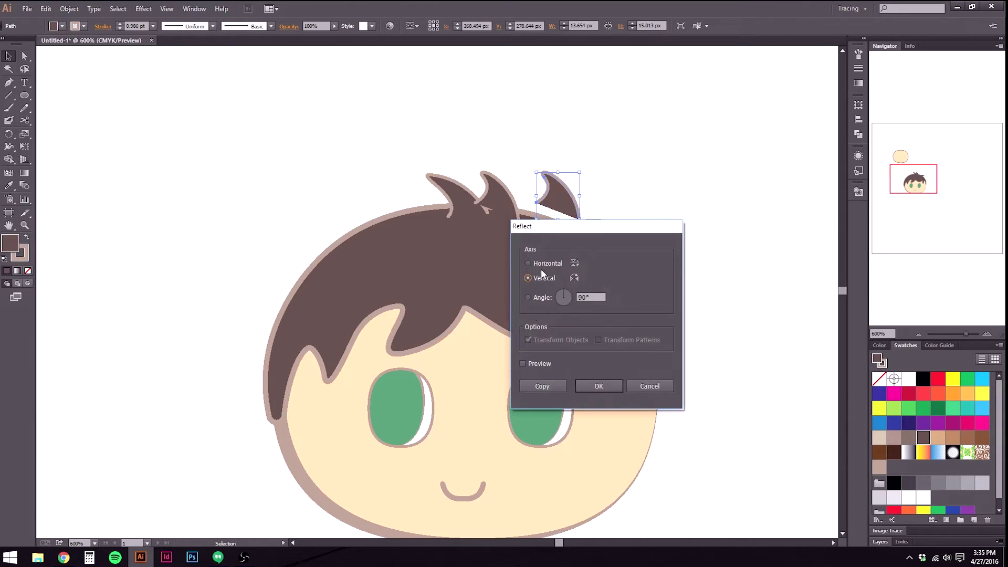
{"action": "left_click", "coordinate": [591, 386]}
Rotate the reflected copy to lean right, fit it between the neighbouring tufts, and shift the rightmost tuft up and left.
{"action": "left_click", "coordinate": [574, 192]}
{"action": "left_click", "coordinate": [573, 192]}
{"action": "left_click_drag", "start_coordinate": [580, 171], "coordinate": [524, 229]}
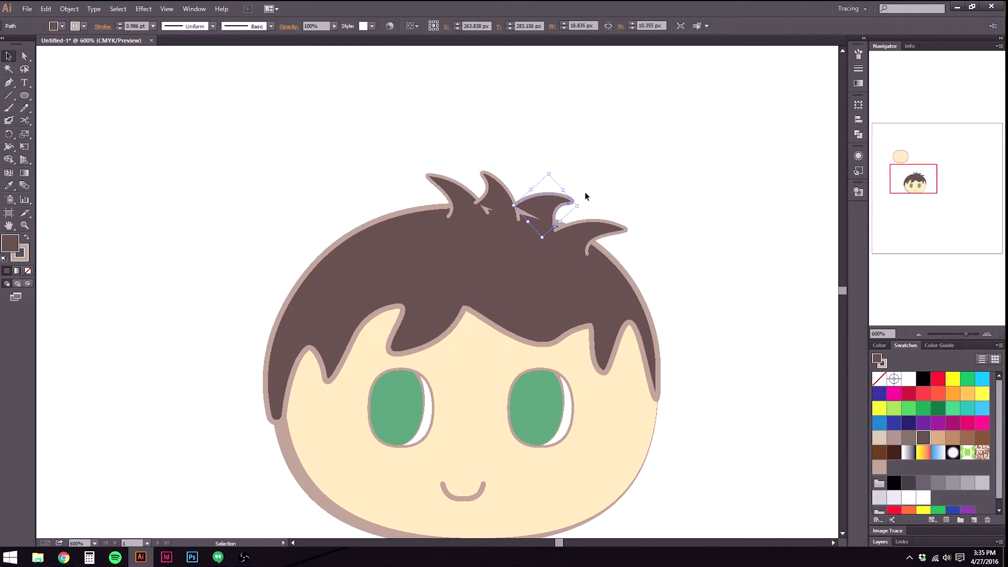
{"action": "left_click_drag", "start_coordinate": [582, 207], "coordinate": [581, 219]}
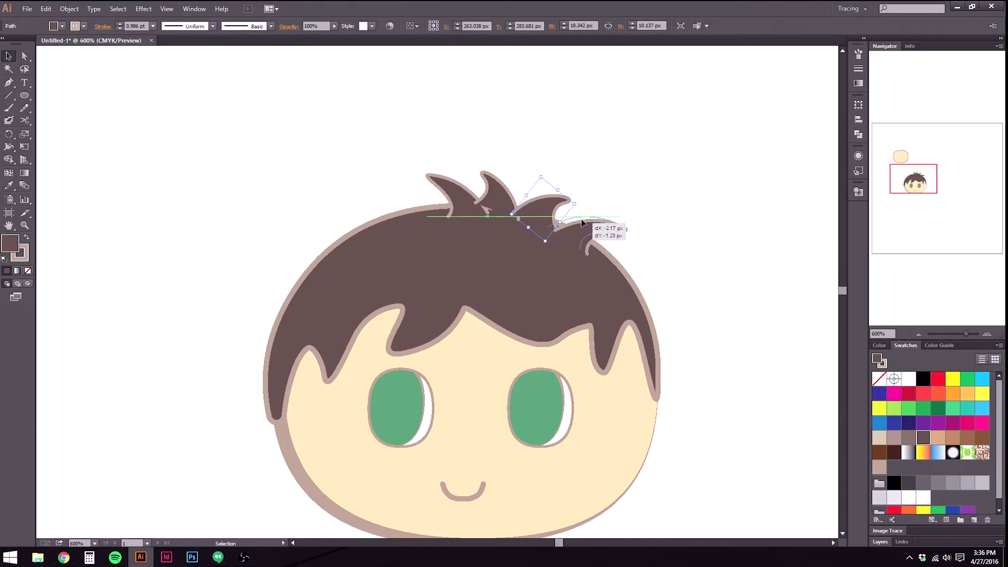
{"action": "left_click", "coordinate": [731, 338]}
Select the hair and its four tufts without the face, and unite them into one shape with Pathfinder.
{"action": "left_click_drag", "start_coordinate": [408, 187], "coordinate": [689, 278]}
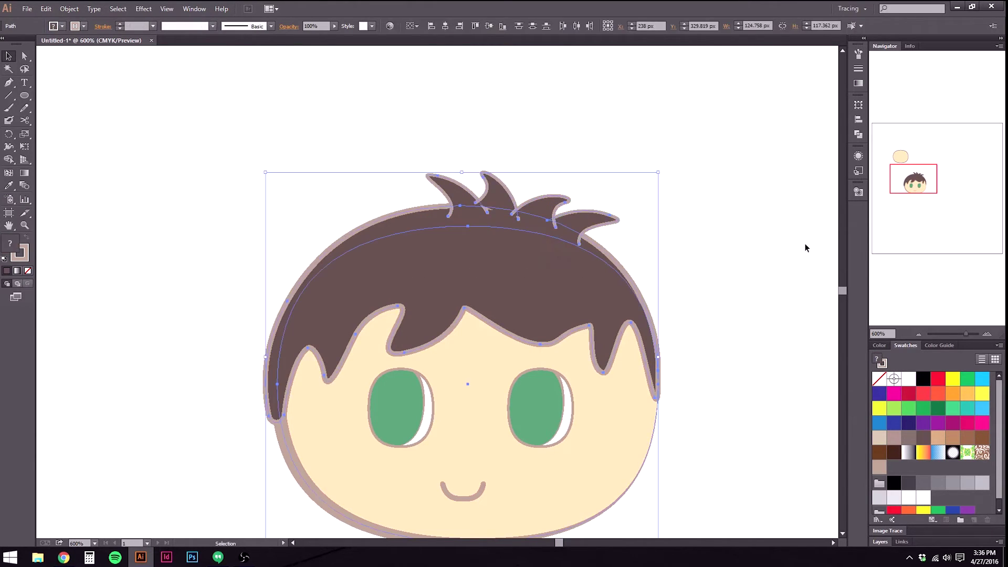
{"action": "left_click", "coordinate": [630, 431], "text": "shift"}
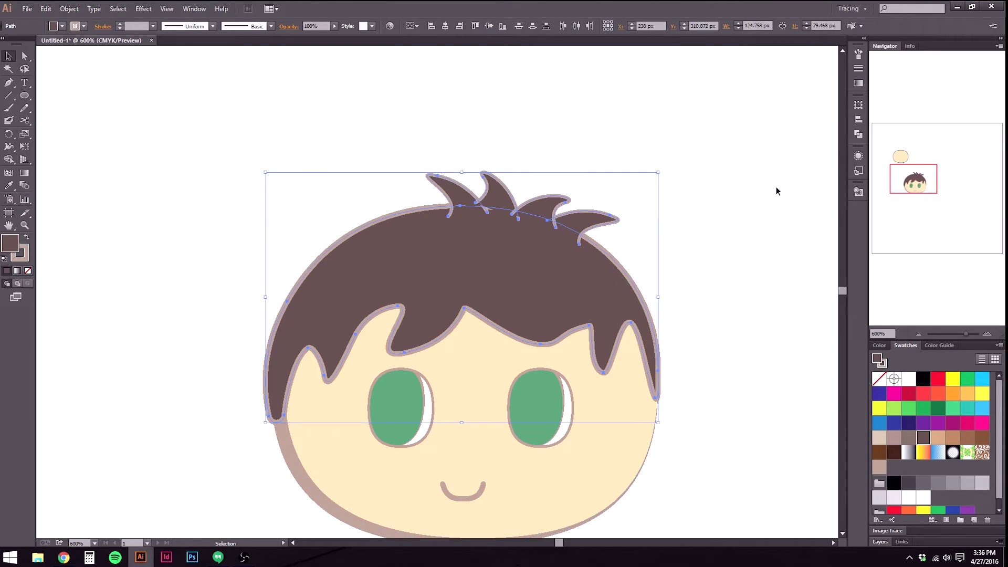
{"action": "left_click", "coordinate": [854, 135]}
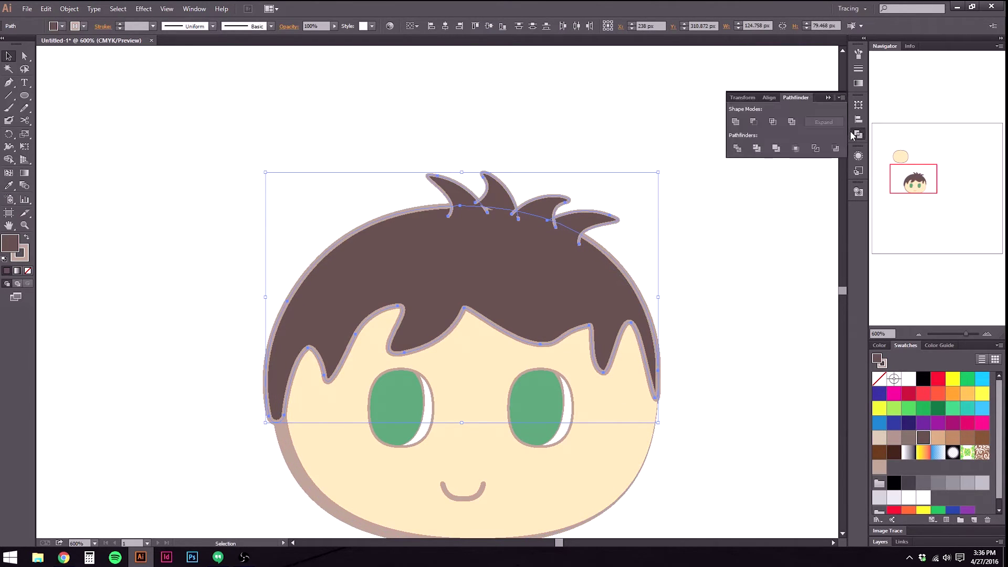
{"action": "left_click", "coordinate": [737, 124]}
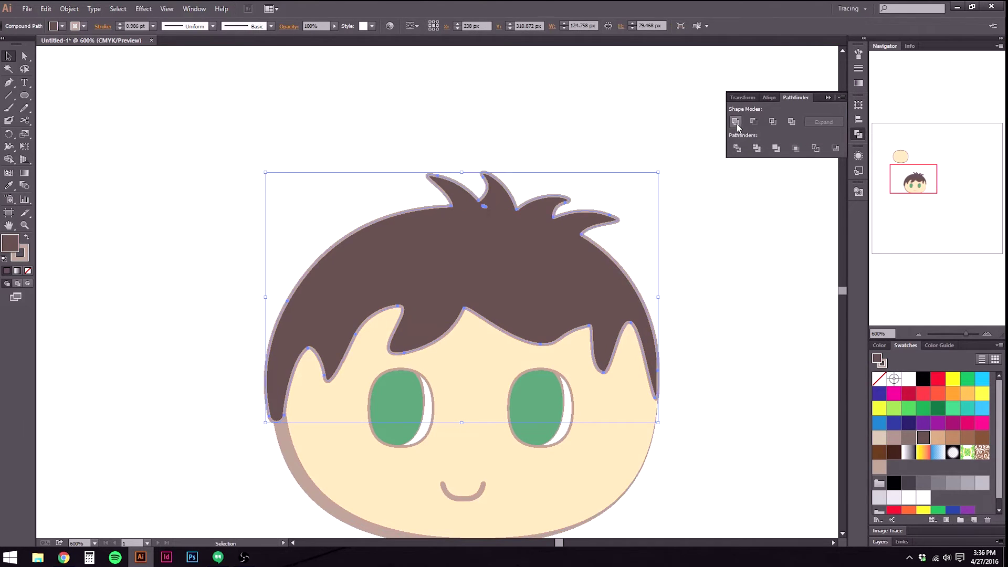
{"action": "left_click", "coordinate": [510, 135]}
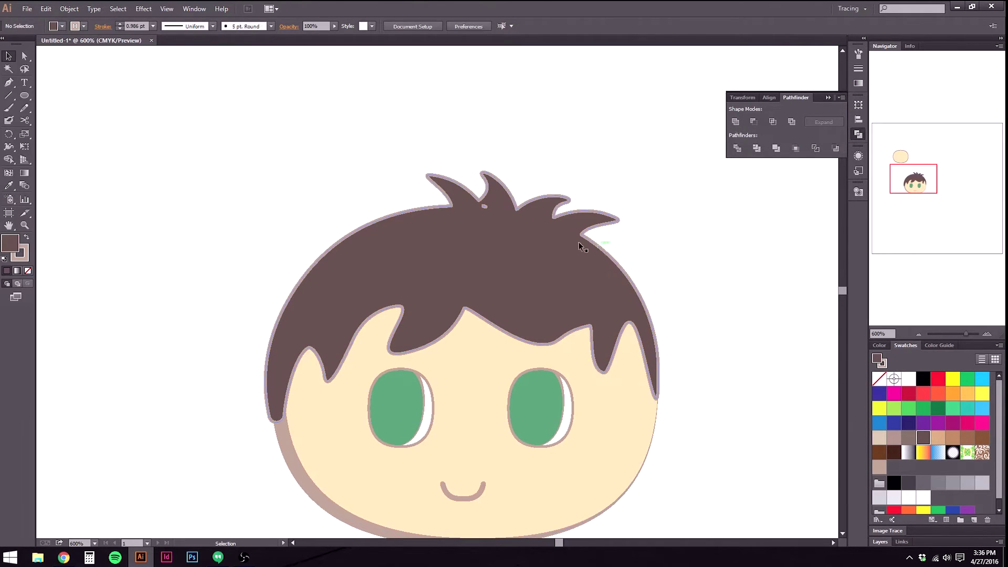
Delete the small leftover hole inside the united hair, just below the gap between the two left tufts.
{"action": "scroll", "coordinate": [475, 205], "scroll_direction": "up", "scroll_amount": 6}
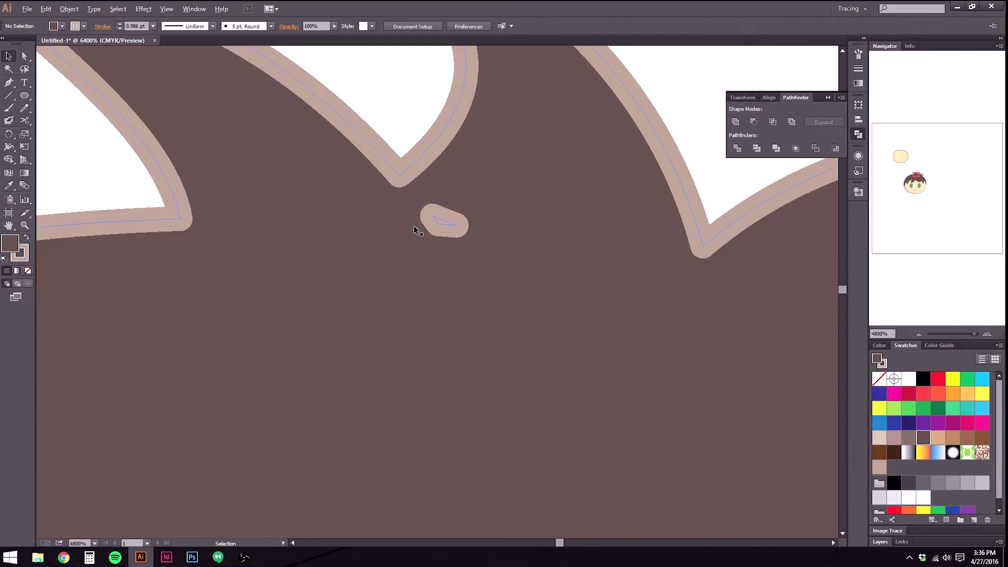
{"action": "key", "text": "ctrl+plus"}
{"action": "key", "text": "a"}
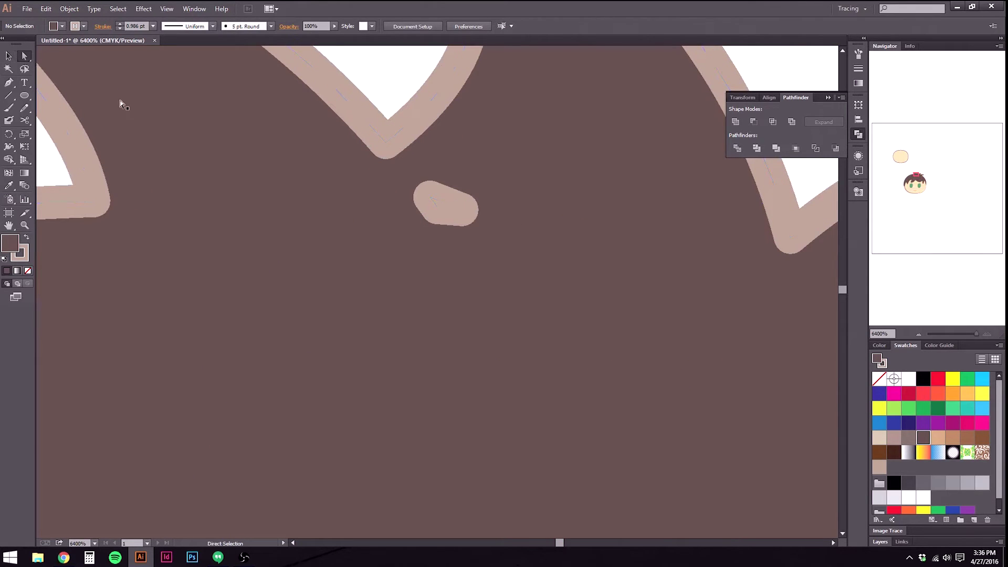
{"action": "left_click", "coordinate": [430, 198]}
{"action": "key", "text": "Delete"}
{"action": "key", "text": "Delete"}
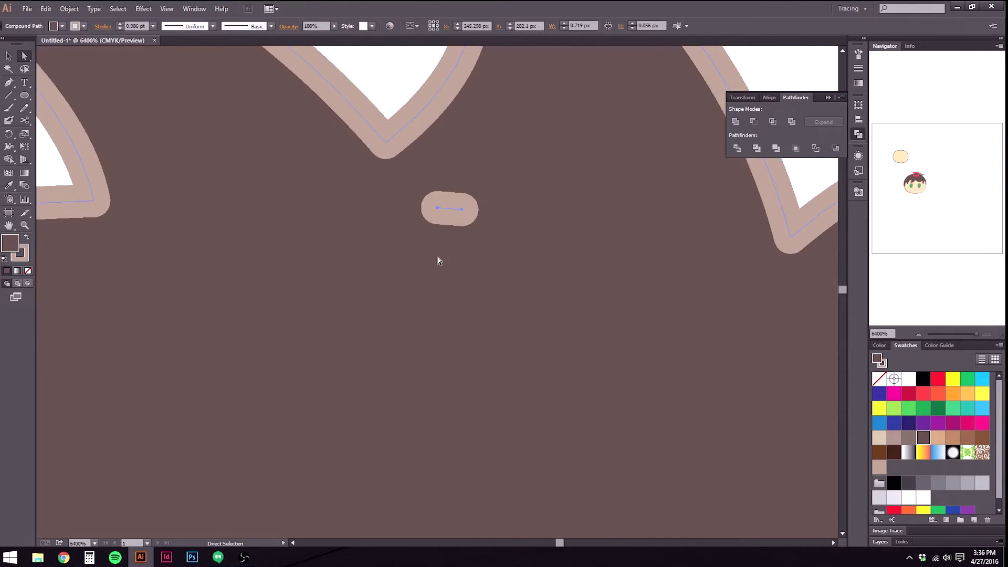
{"action": "scroll", "coordinate": [435, 240], "scroll_direction": "down", "scroll_amount": 5}
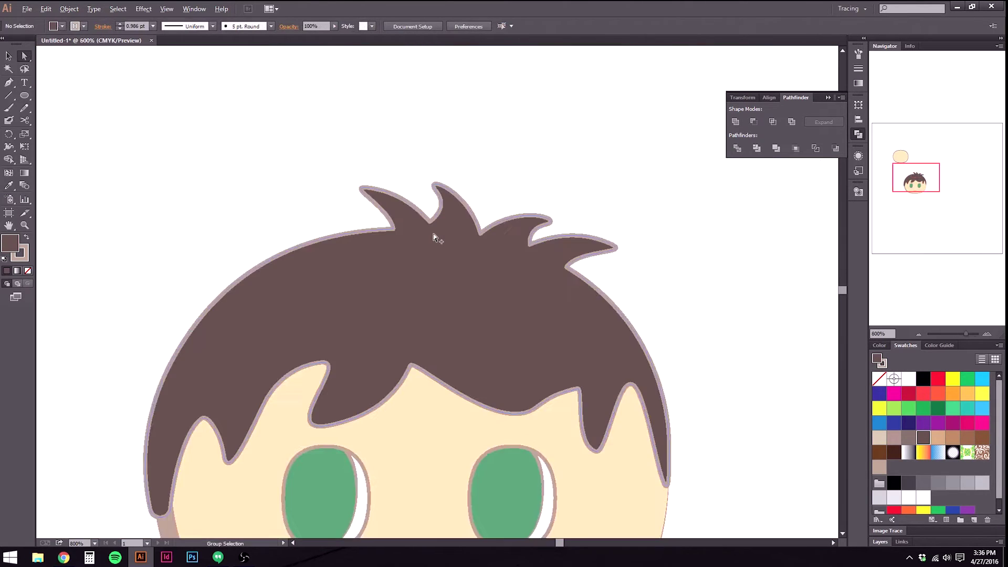
Round and widen the tip of the hair's rightmost lock by extending its inner direction handle, and select the face shape.
{"action": "scroll", "coordinate": [435, 240], "scroll_direction": "down", "scroll_amount": 2}
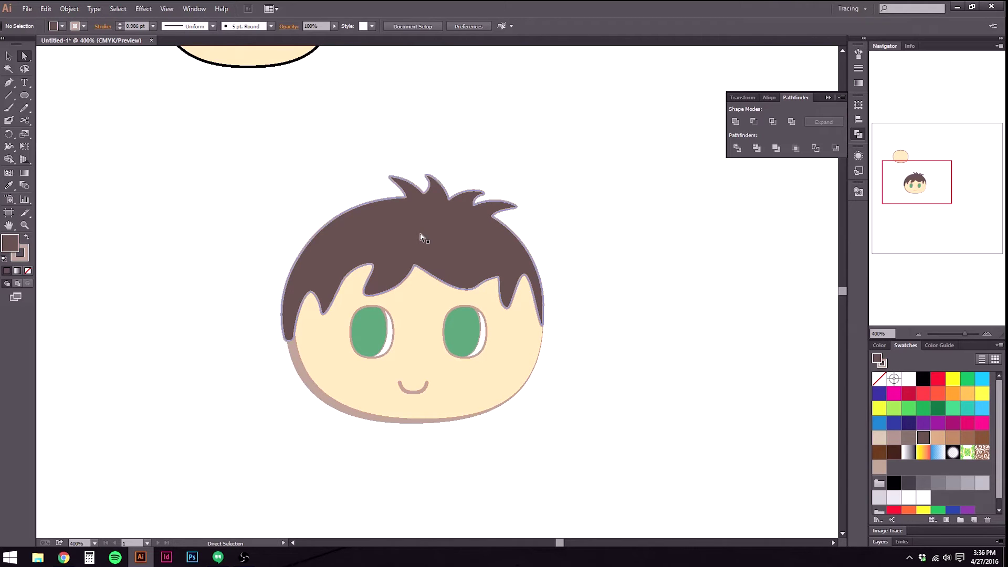
{"action": "scroll", "coordinate": [541, 320], "scroll_direction": "up", "scroll_amount": 4}
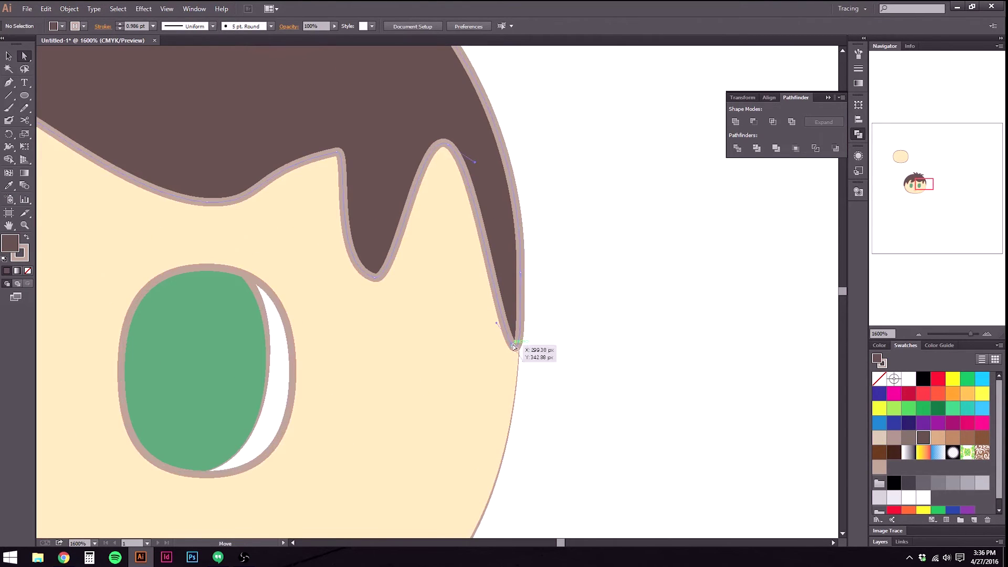
{"action": "left_click", "coordinate": [516, 347]}
{"action": "left_click_drag", "start_coordinate": [495, 323], "coordinate": [463, 331]}
{"action": "left_click", "coordinate": [429, 381]}
{"action": "left_click", "coordinate": [428, 382]}
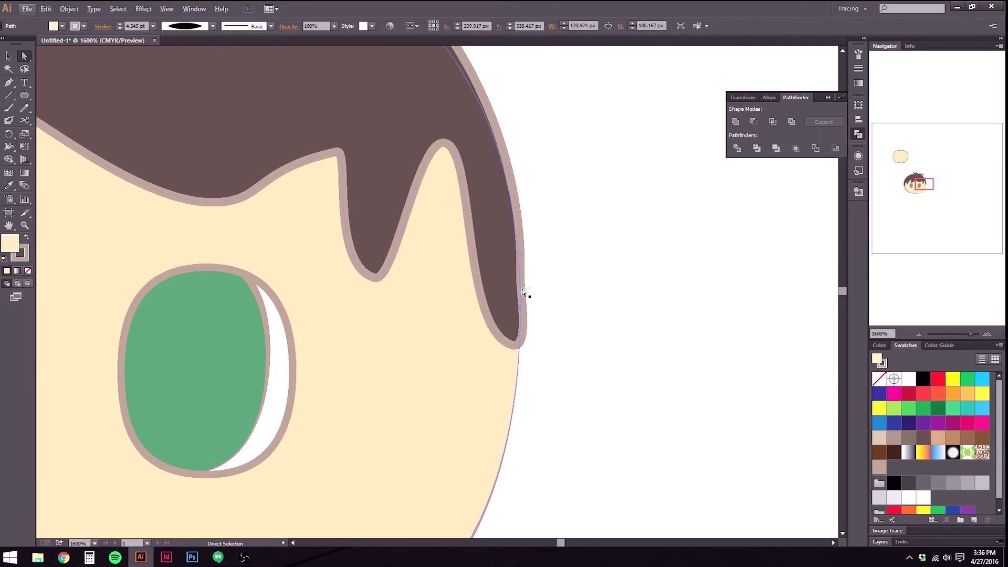
Deselect the face and examine the whole head with its reshaped hair.
{"action": "key", "text": "ctrl+minus"}
{"action": "key", "text": "ctrl+minus"}
{"action": "key", "text": "ctrl+minus"}
{"action": "key", "text": "ctrl+minus"}
{"action": "key", "text": "ctrl+minus"}
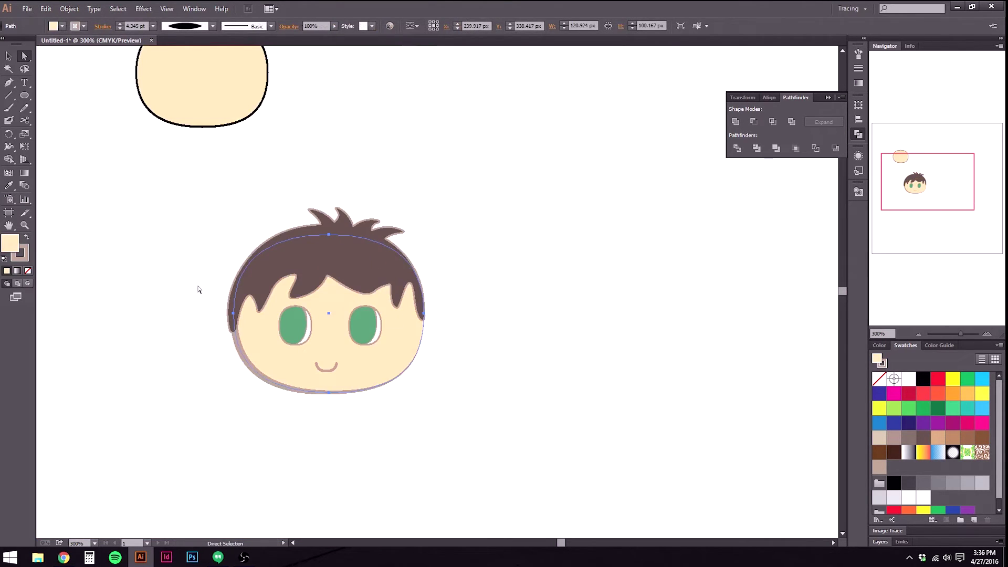
{"action": "left_click", "coordinate": [143, 303]}
{"action": "scroll", "coordinate": [166, 276], "scroll_direction": "down", "scroll_amount": 2}
{"action": "scroll", "coordinate": [166, 276], "scroll_direction": "left", "scroll_amount": 2}
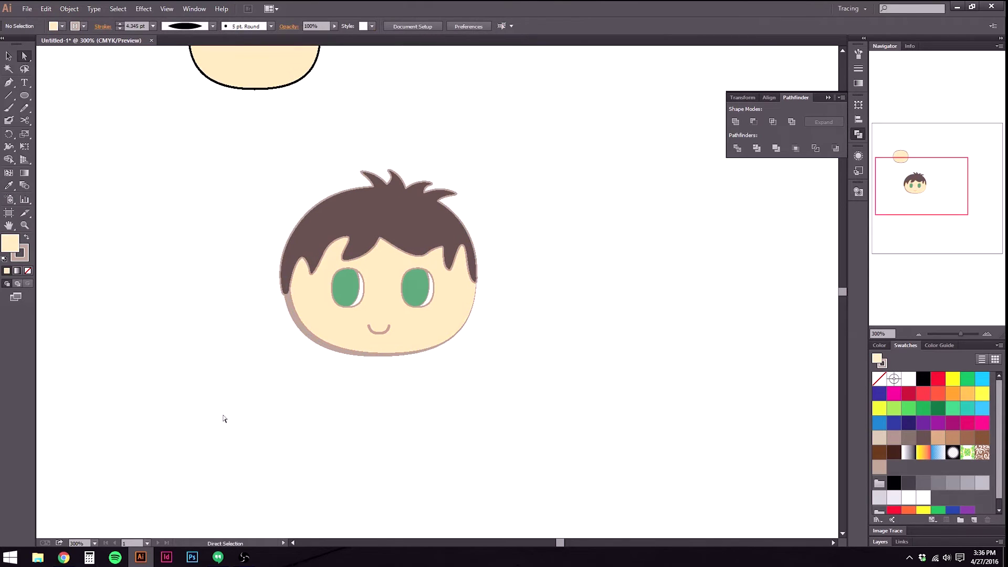
Draw an open three-segment zigzag scar, about 10 by 9 px, on the forehead below the hair's central peak with the Pen tool.
{"action": "scroll", "coordinate": [370, 241], "scroll_direction": "up", "scroll_amount": 5}
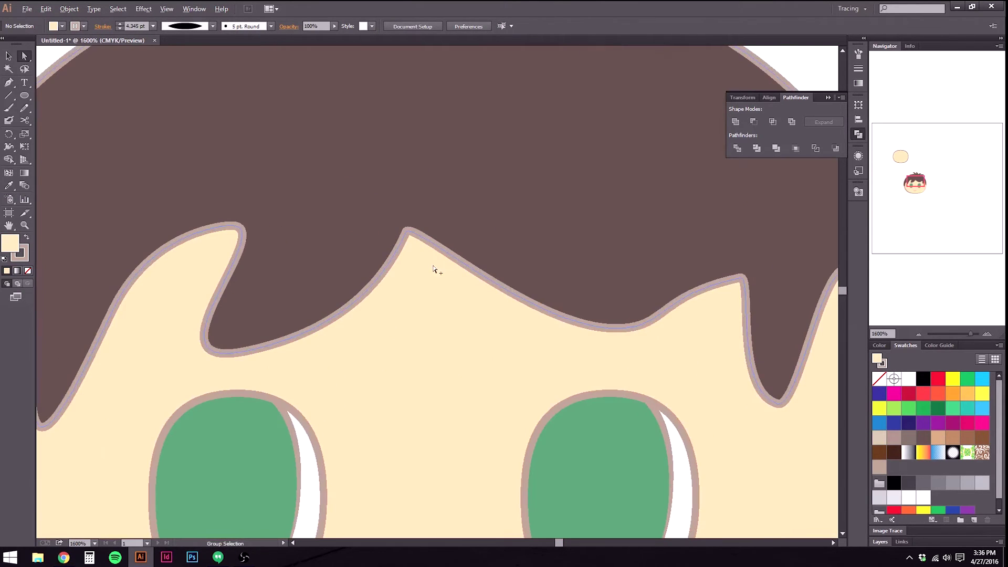
{"action": "left_click_drag", "start_coordinate": [454, 359], "coordinate": [415, 273]}
{"action": "left_click", "coordinate": [8, 83]}
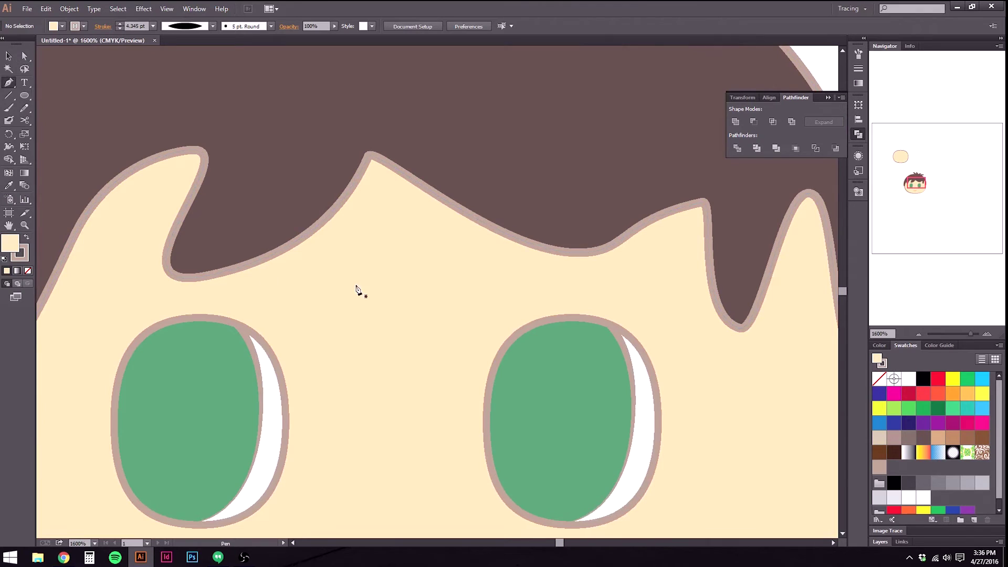
{"action": "left_click", "coordinate": [378, 215]}
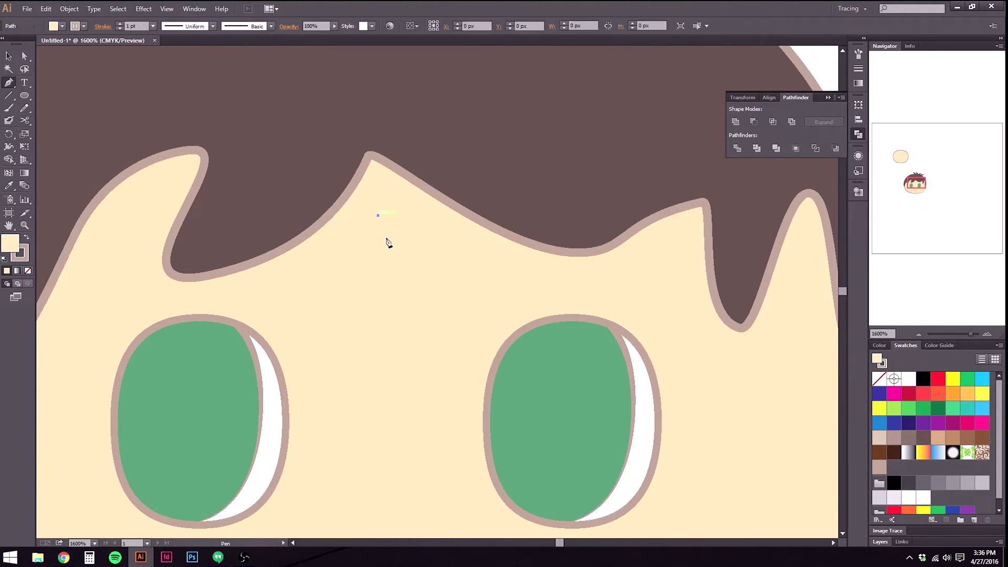
{"action": "left_click", "coordinate": [394, 292]}
{"action": "left_click", "coordinate": [435, 248]}
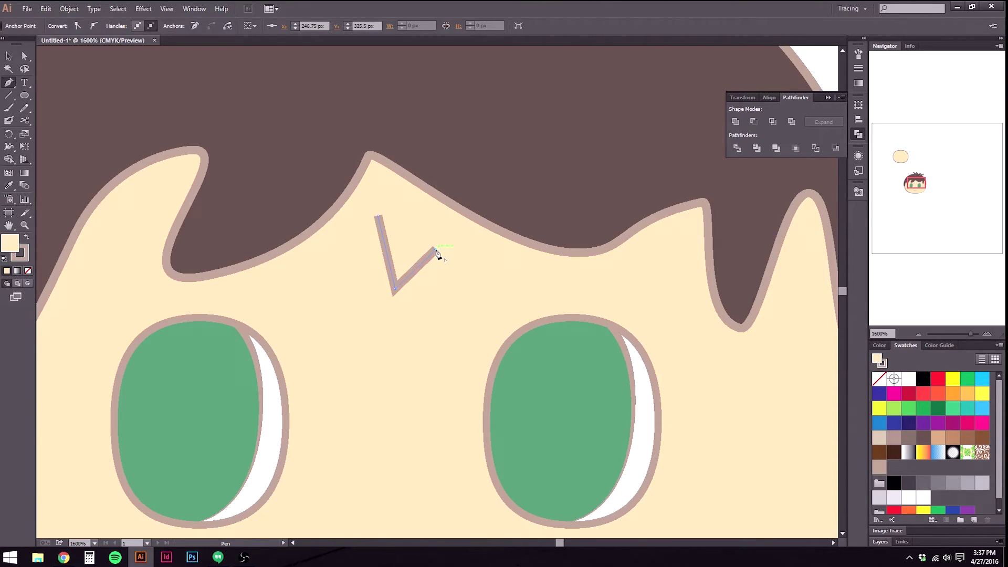
{"action": "left_click", "coordinate": [461, 293]}
Select the zigzag scar and give its stroke round caps.
{"action": "left_click", "coordinate": [9, 55]}
{"action": "left_click", "coordinate": [390, 251]}
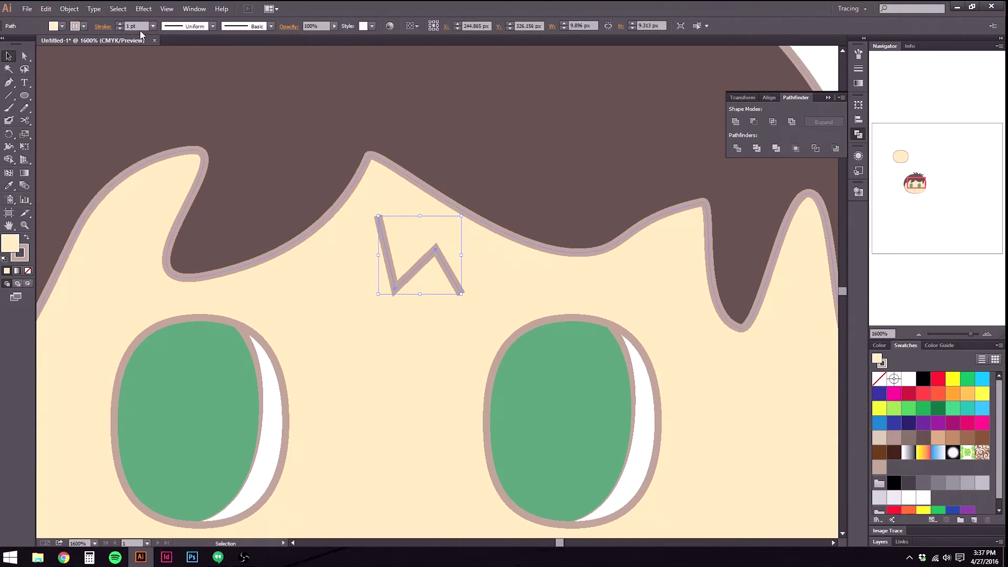
{"action": "left_click", "coordinate": [105, 26]}
{"action": "left_click", "coordinate": [52, 52]}
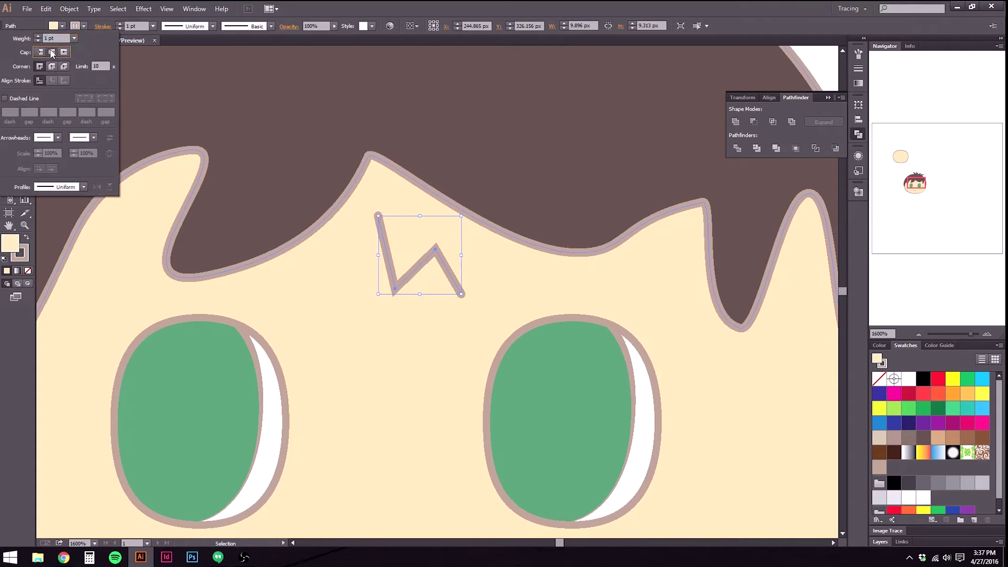
Set the scar's opacity to 49%, give its stroke round corner joins, and clear the selection.
{"action": "left_click", "coordinate": [334, 26]}
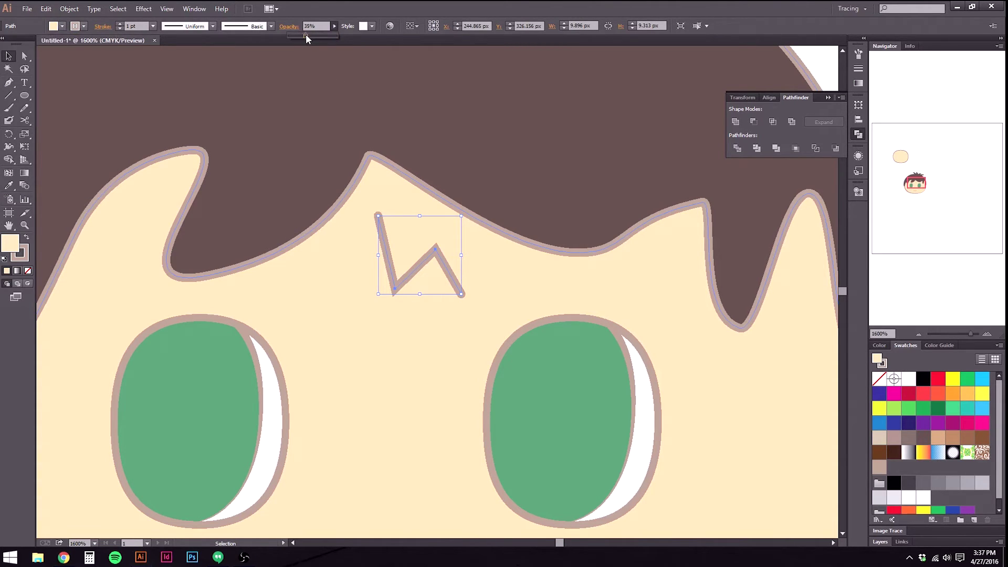
{"action": "left_click_drag", "start_coordinate": [306, 36], "coordinate": [306, 35]}
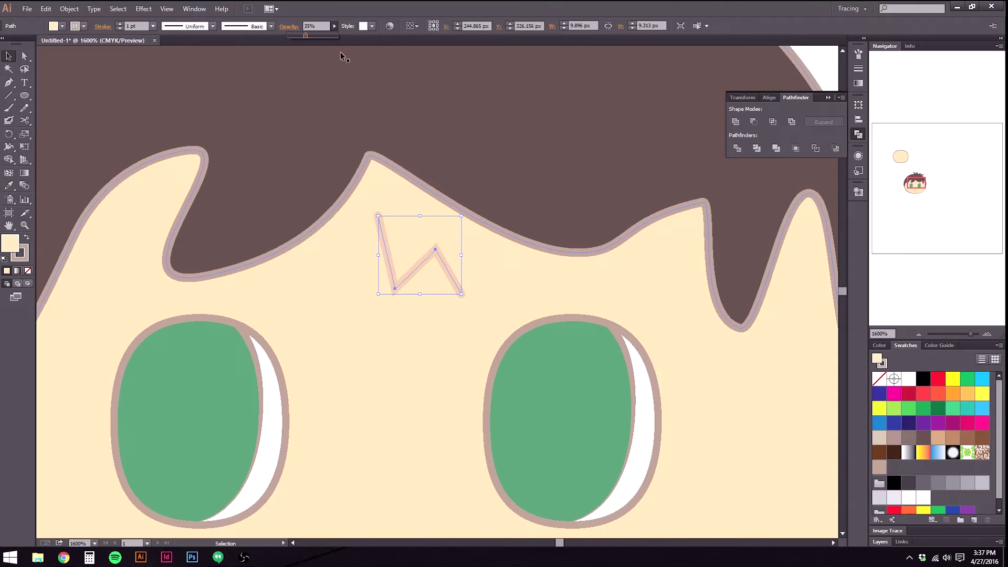
{"action": "left_click_drag", "start_coordinate": [316, 35], "coordinate": [310, 37]}
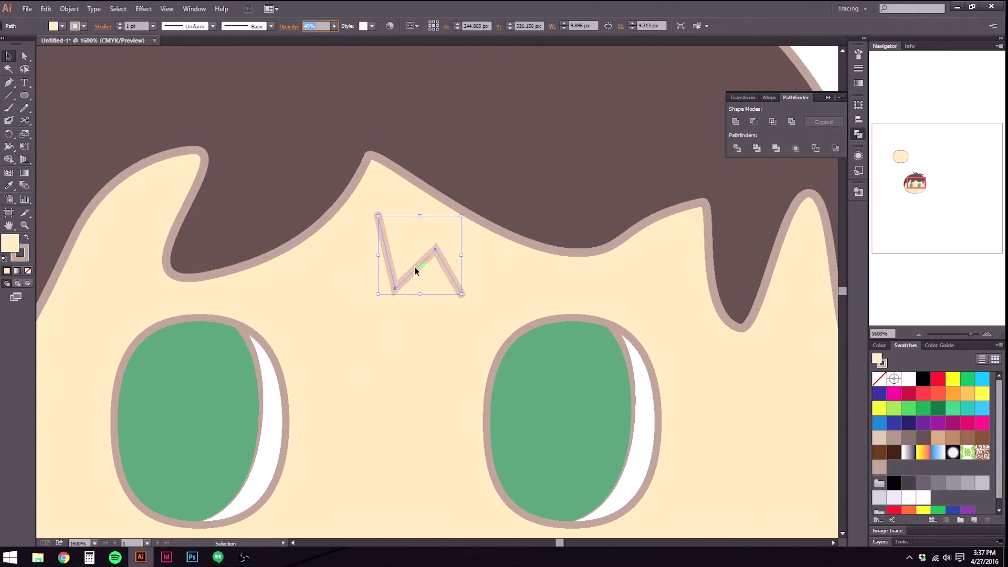
{"action": "left_click", "coordinate": [102, 26]}
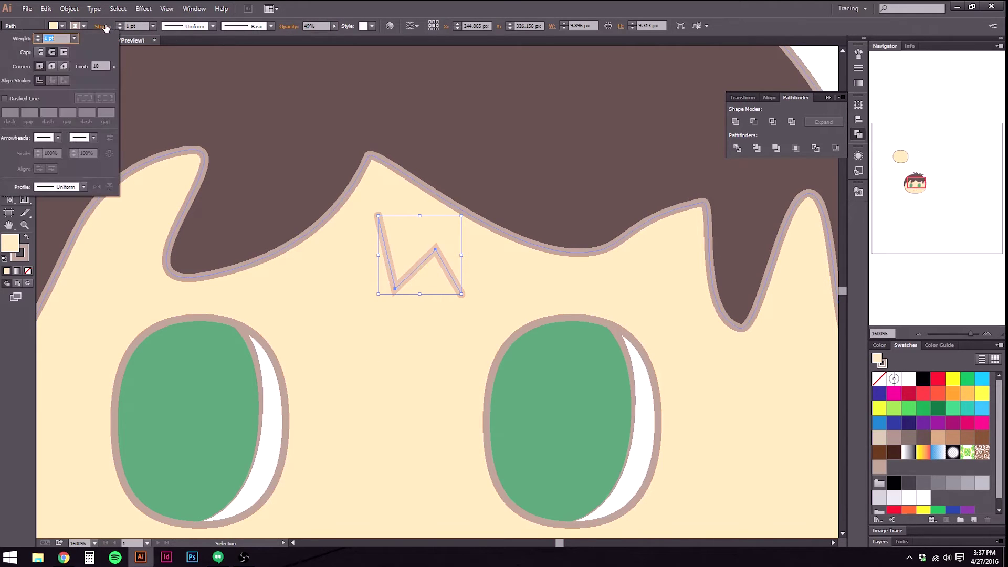
{"action": "left_click", "coordinate": [52, 68]}
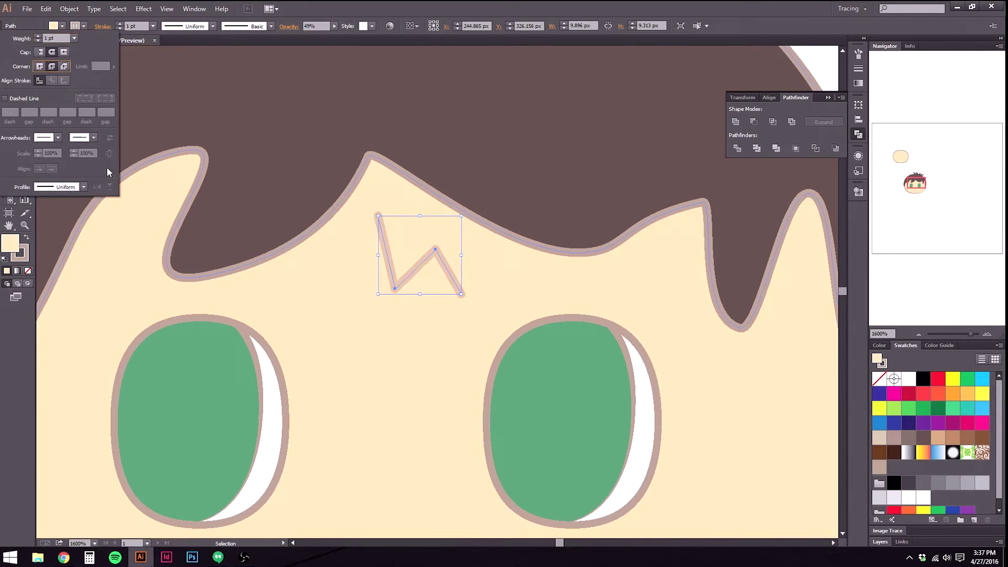
{"action": "left_click", "coordinate": [504, 152]}
{"action": "scroll", "coordinate": [511, 173], "scroll_direction": "down", "scroll_amount": 4}
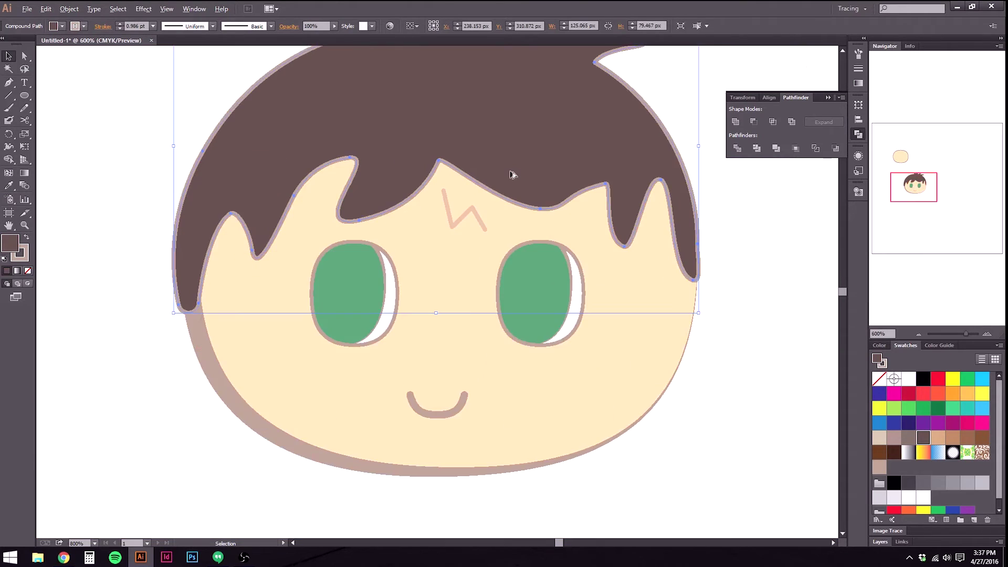
{"action": "left_click", "coordinate": [251, 241]}
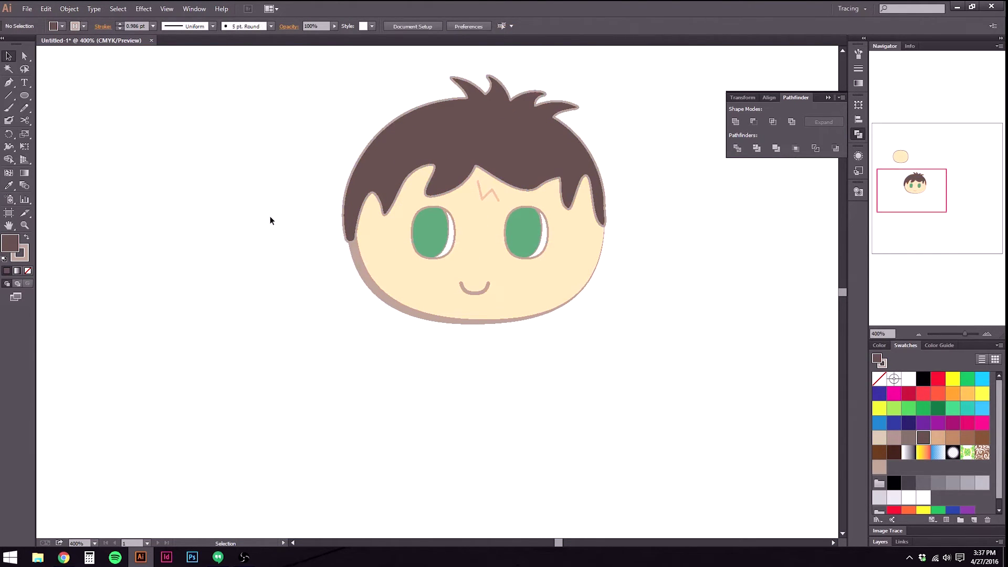
Draw a straight glasses arm, about 27.5 px wide and 9 px high, sloping down from the leftmost hair lock to the left eye's edge.
{"action": "scroll", "coordinate": [559, 255], "scroll_direction": "up", "scroll_amount": 1}
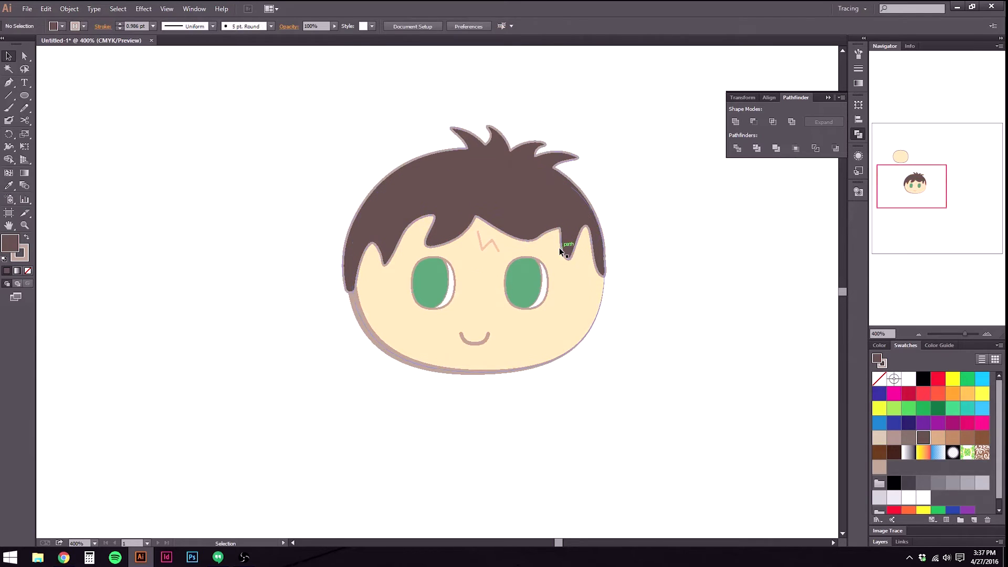
{"action": "scroll", "coordinate": [556, 261], "scroll_direction": "up", "scroll_amount": 2}
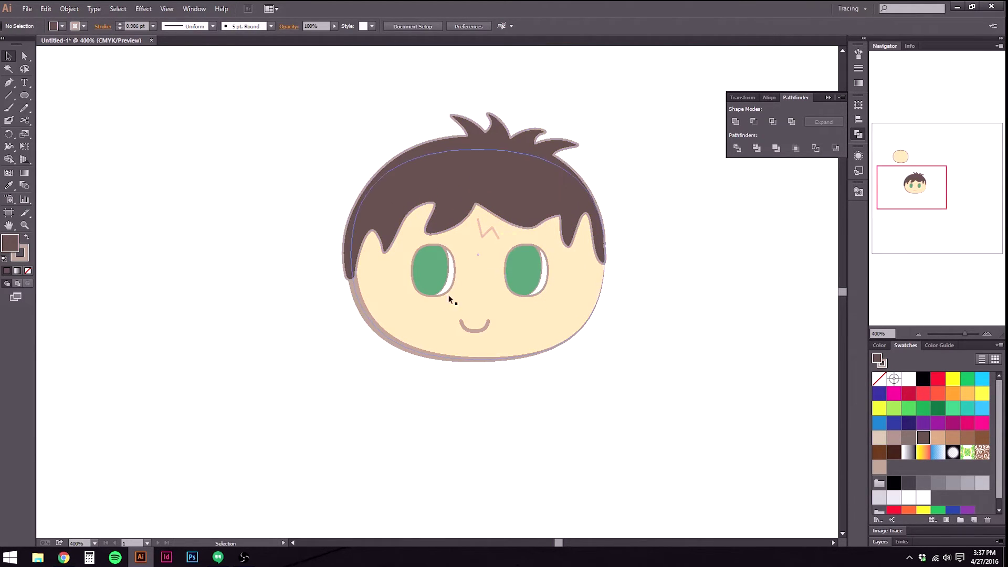
{"action": "key", "text": "ctrl+plus"}
{"action": "scroll", "coordinate": [367, 252], "scroll_direction": "up", "scroll_amount": 2}
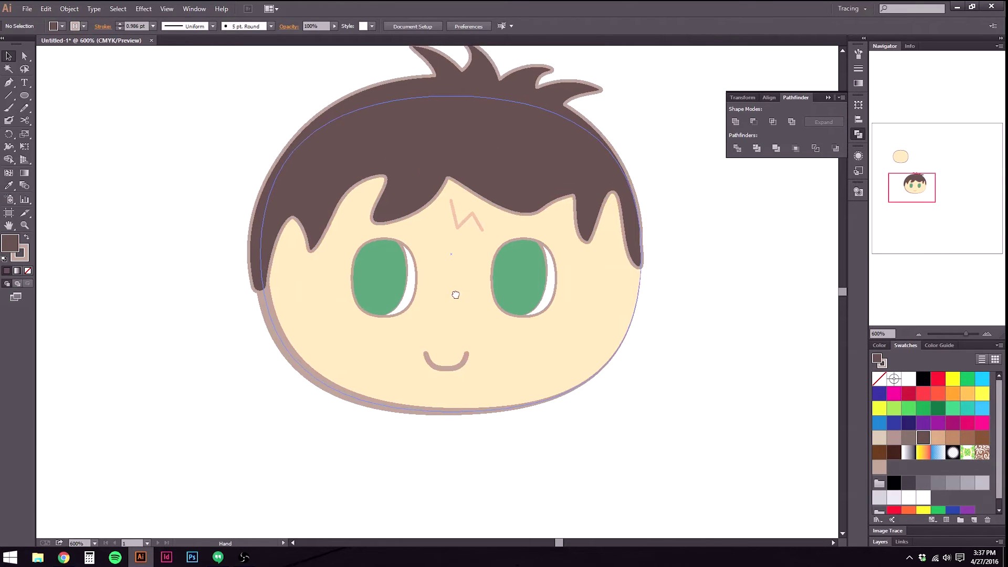
{"action": "key", "text": "p"}
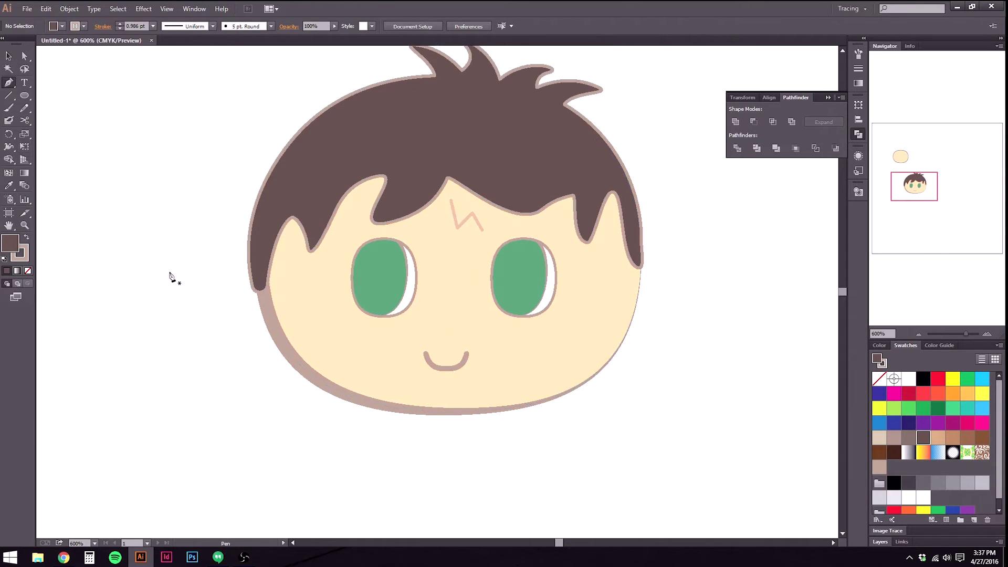
{"action": "left_click", "coordinate": [254, 249]}
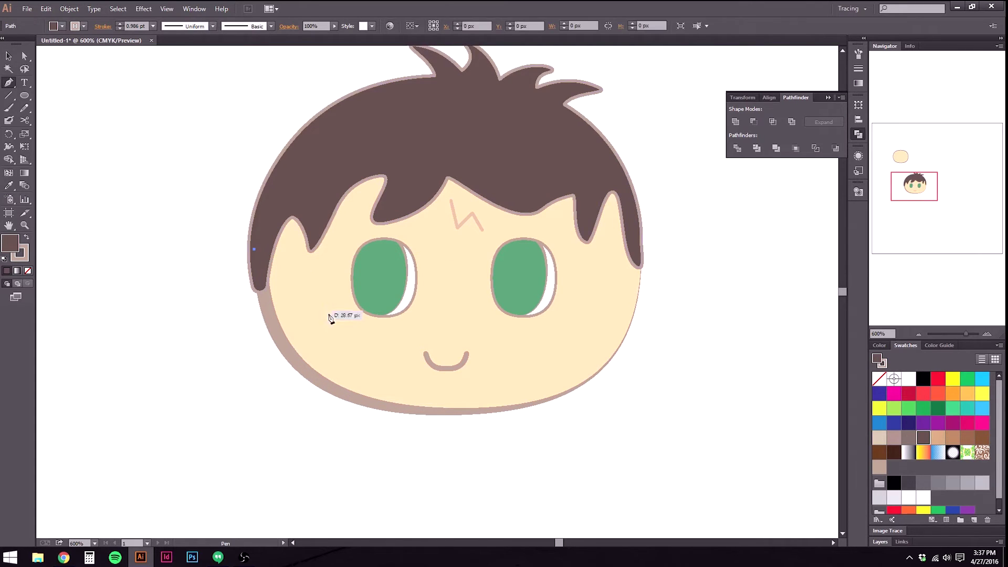
{"action": "left_click", "coordinate": [341, 277]}
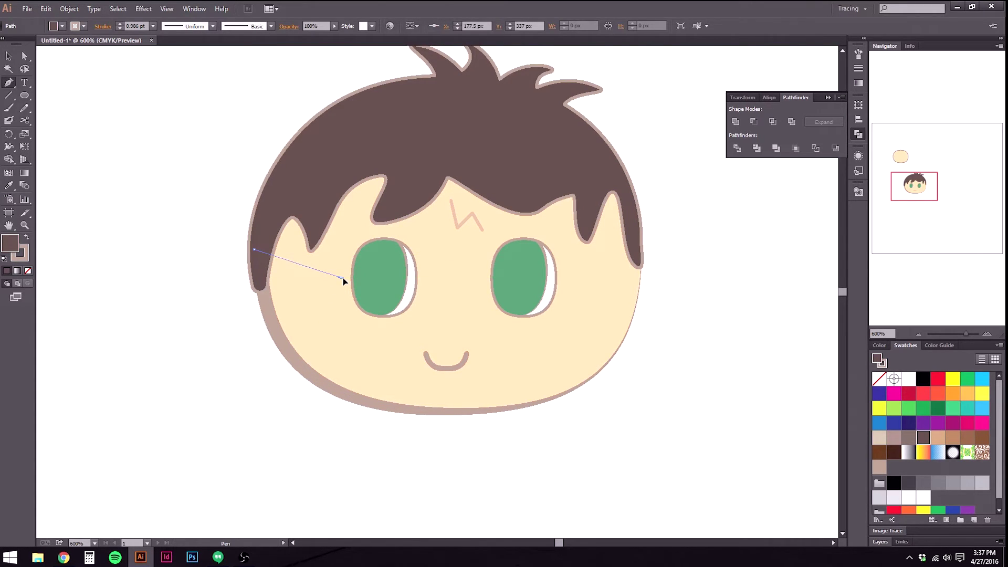
{"action": "left_click", "coordinate": [342, 278]}
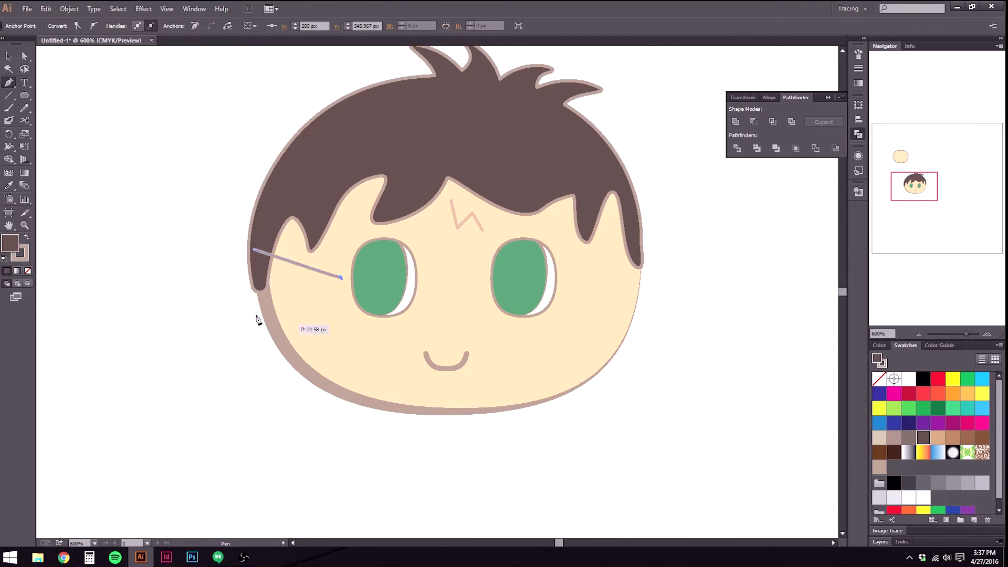
Give the glasses arm a black stroke and no fill.
{"action": "left_click", "coordinate": [919, 382]}
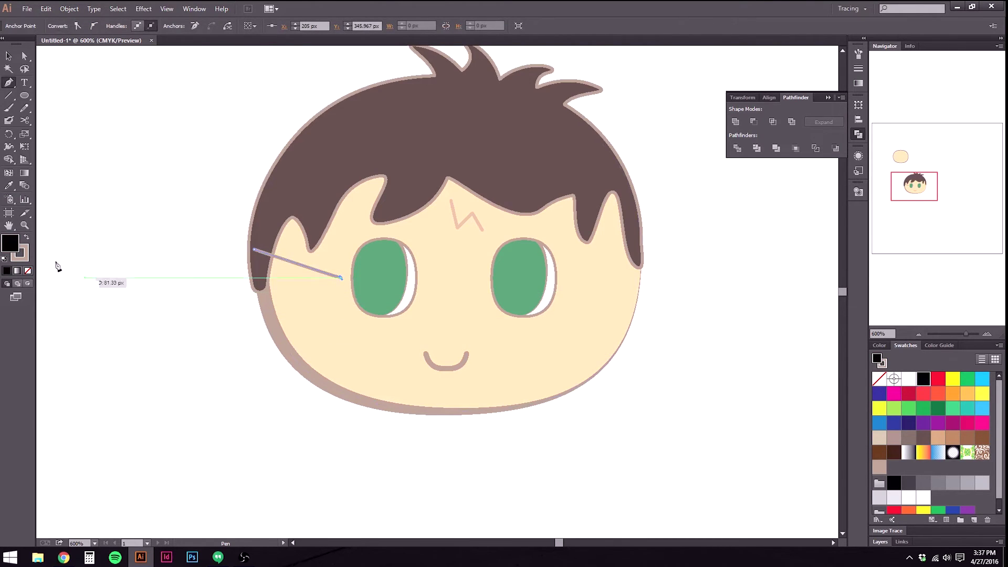
{"action": "left_click", "coordinate": [27, 239]}
{"action": "left_click", "coordinate": [28, 270]}
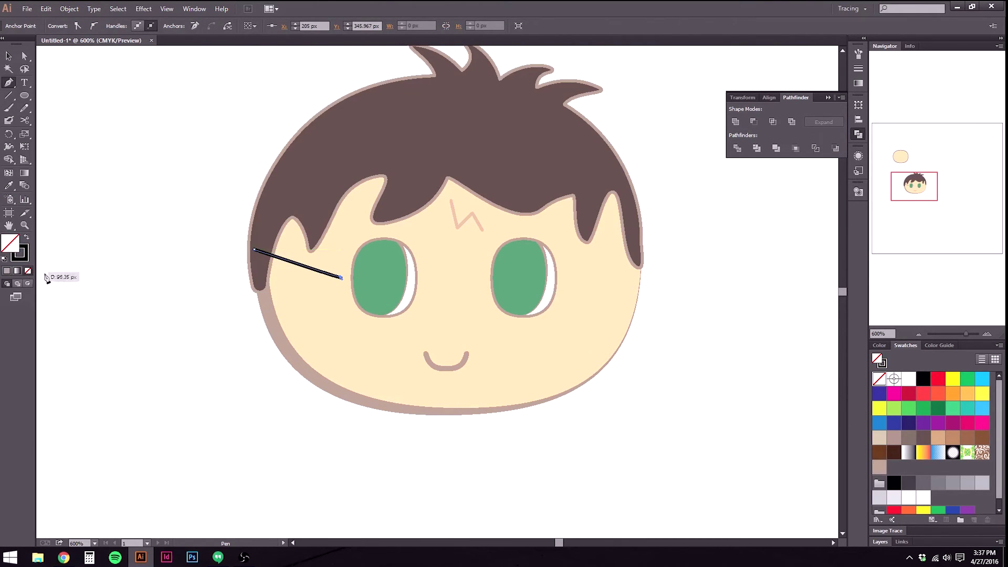
Recolour the stroke of the glasses arm with the dark grey swatch, leave its fill empty, and deselect it.
{"action": "left_click", "coordinate": [9, 55]}
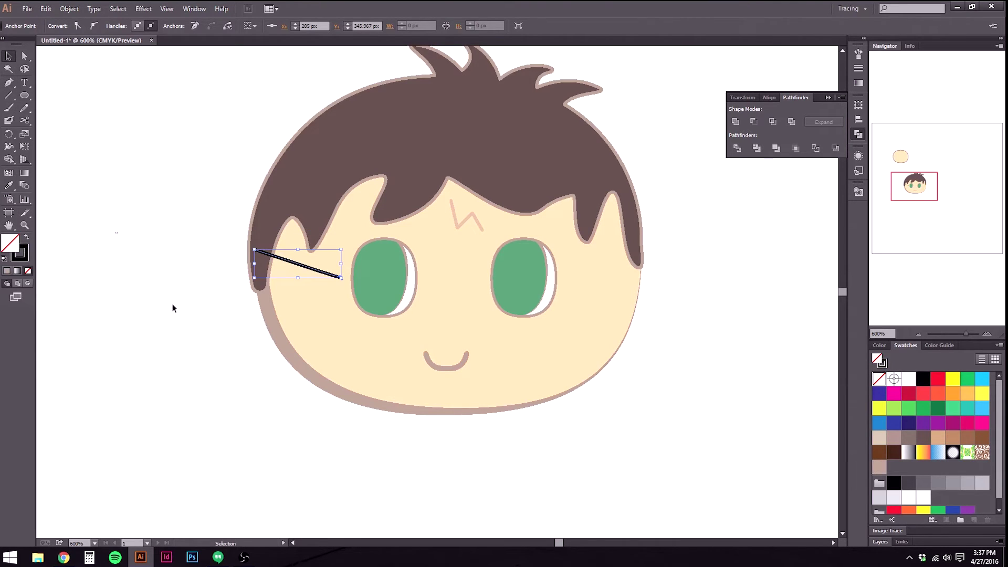
{"action": "left_click", "coordinate": [133, 252]}
{"action": "left_click", "coordinate": [327, 275]}
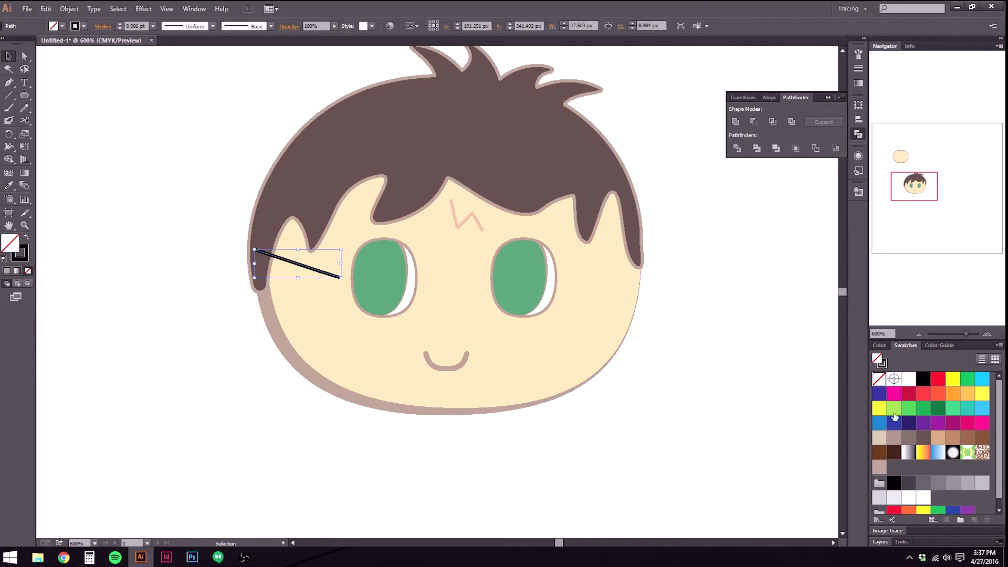
{"action": "left_click", "coordinate": [909, 486]}
{"action": "key", "text": "ctrl+z"}
{"action": "key", "text": "x"}
{"action": "left_click", "coordinate": [908, 484]}
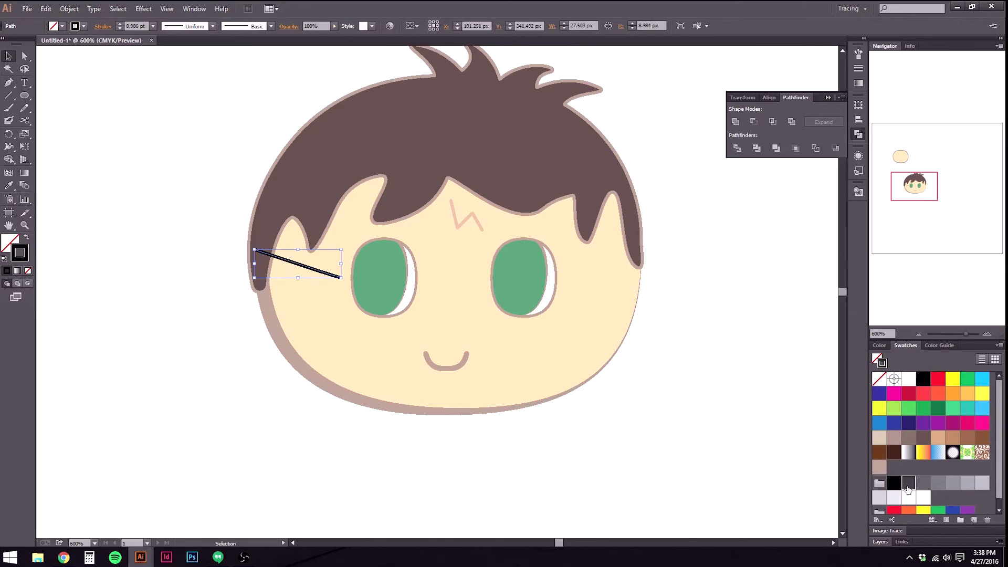
{"action": "left_click", "coordinate": [924, 487]}
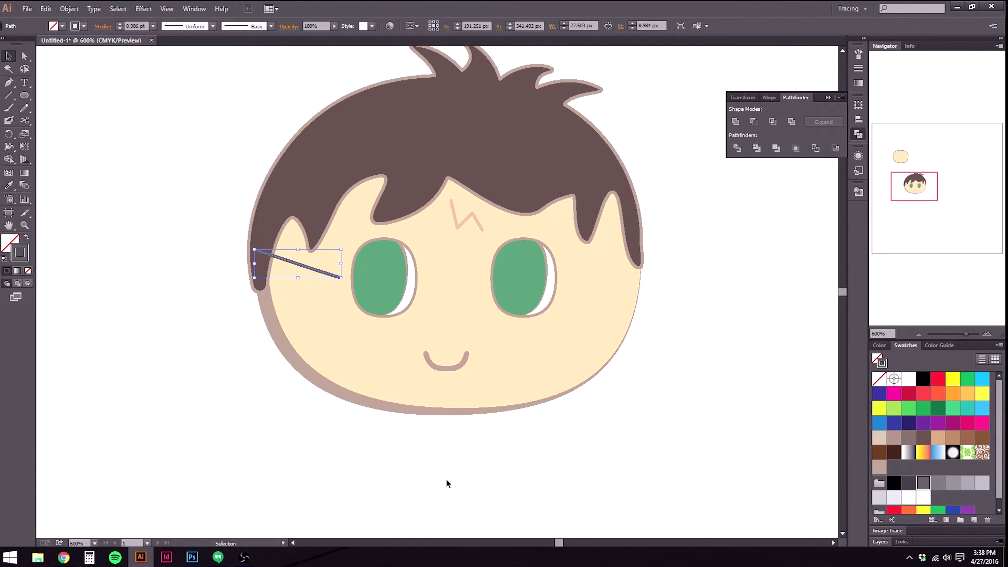
{"action": "left_click", "coordinate": [374, 454]}
Set the stroke weight of the glasses arm to 2 pt.
{"action": "scroll", "coordinate": [319, 275], "scroll_direction": "up", "scroll_amount": 2}
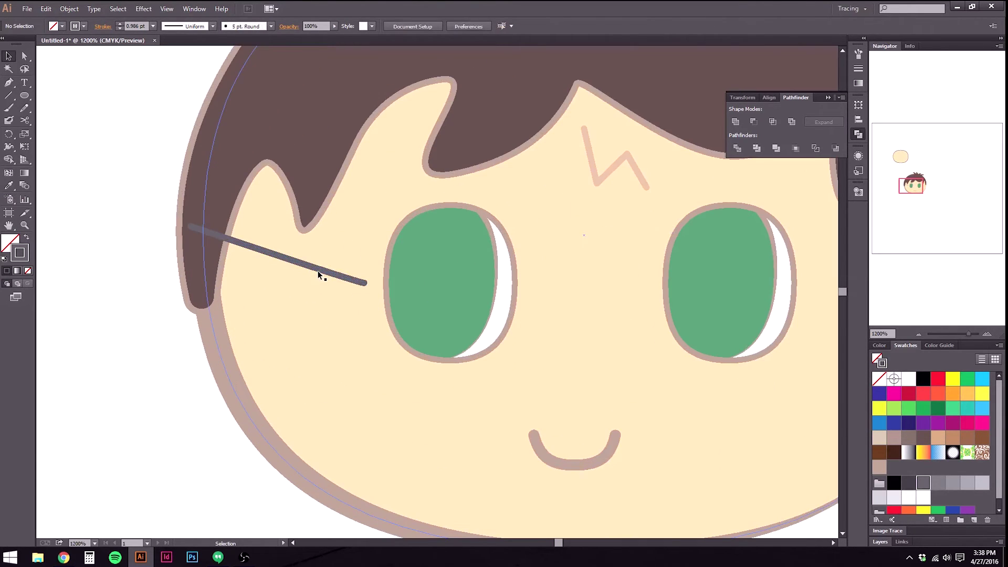
{"action": "left_click", "coordinate": [326, 271]}
{"action": "left_click", "coordinate": [119, 24]}
{"action": "left_click", "coordinate": [119, 24]}
{"action": "left_click", "coordinate": [119, 24]}
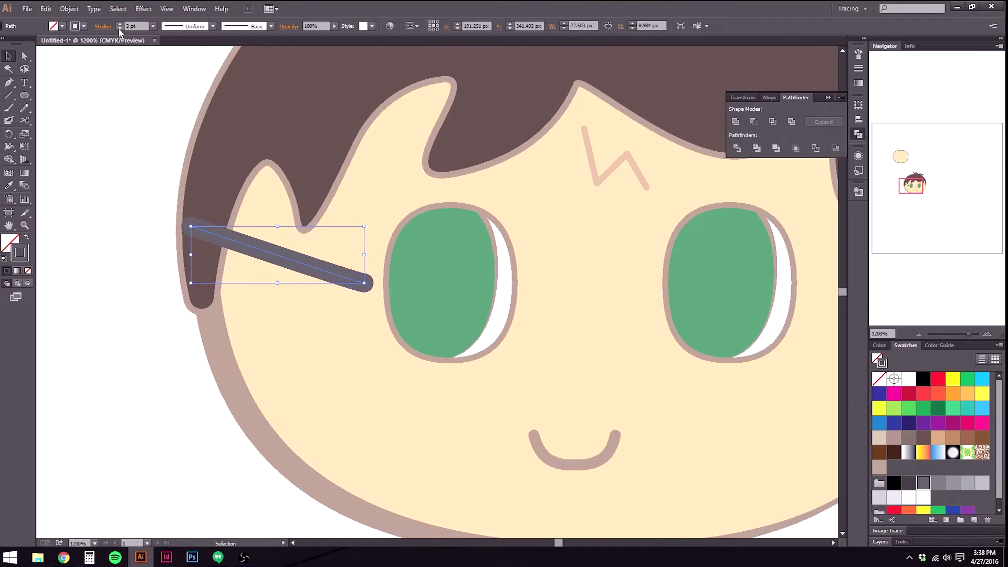
{"action": "left_click", "coordinate": [119, 28]}
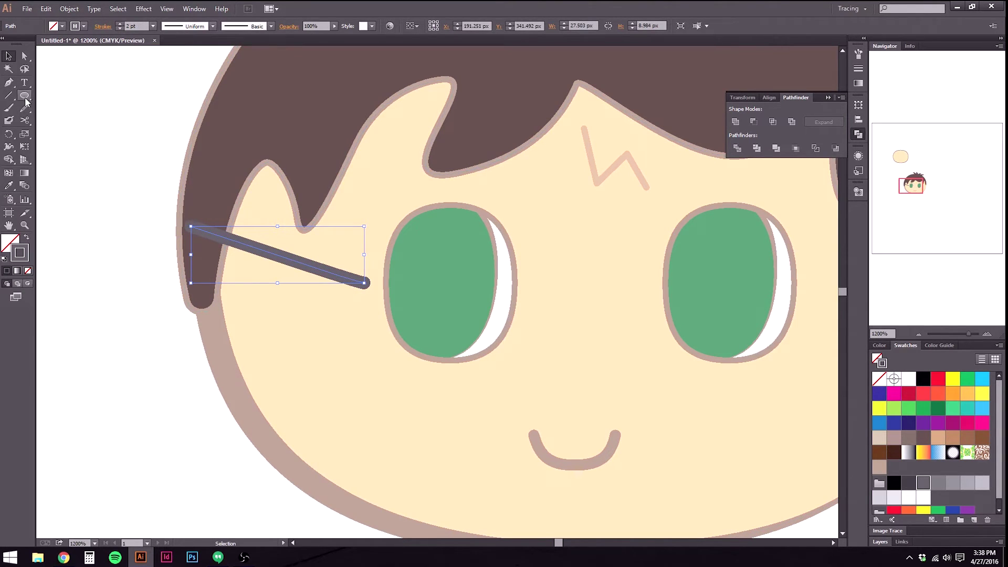
Place a copy of the left eye on the blank canvas to the left of the head.
{"action": "left_click", "coordinate": [438, 208]}
{"action": "key", "text": "a"}
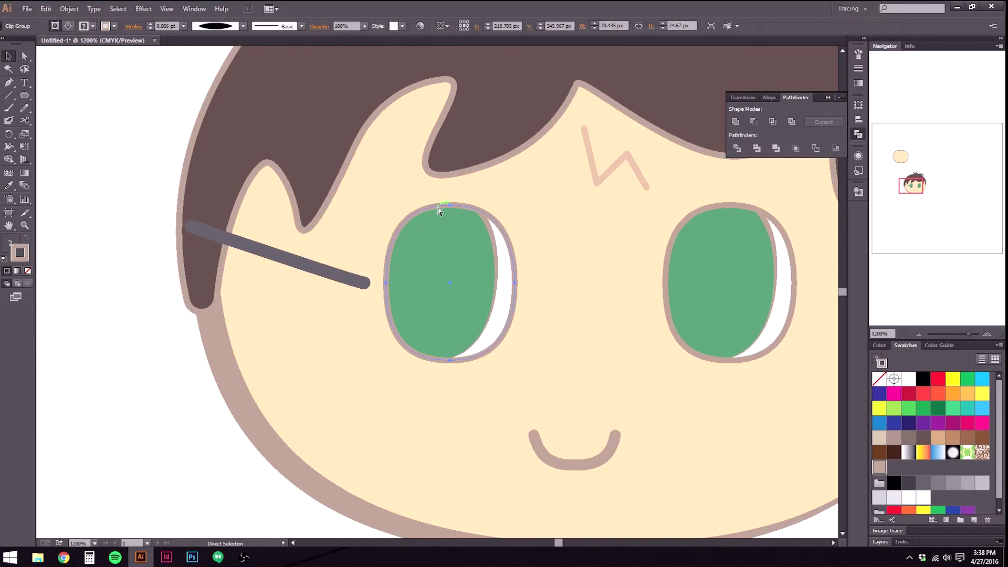
{"action": "key", "text": "Down"}
{"action": "key", "text": "Down"}
{"action": "key", "text": "Left"}
{"action": "key", "text": "v"}
{"action": "left_click_drag", "start_coordinate": [446, 266], "coordinate": [112, 312]}
Delete the green iris inside the copied eye's clip group, leaving its white outlined shape.
{"action": "double_click", "coordinate": [128, 330]}
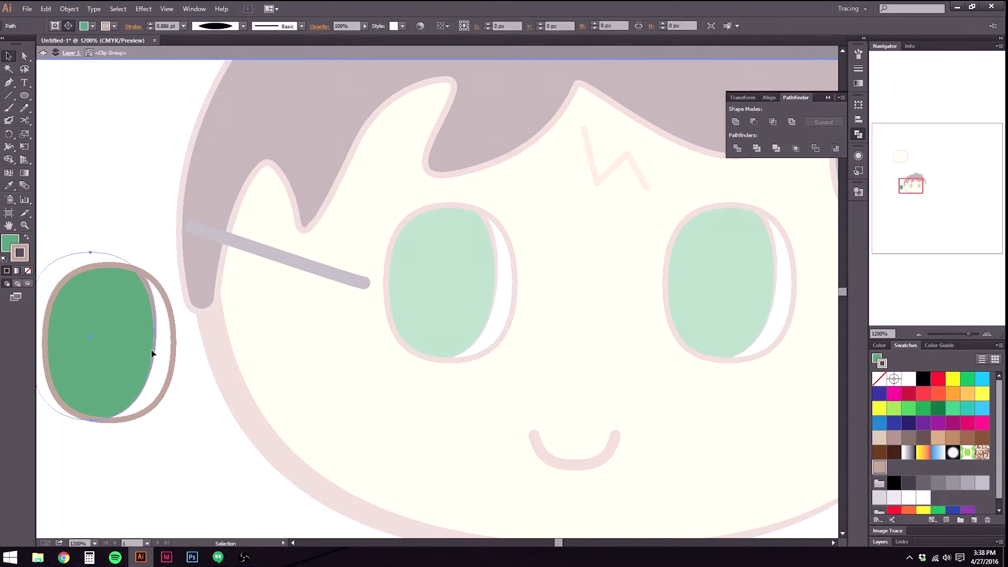
{"action": "key", "text": "Delete"}
{"action": "key", "text": "Escape"}
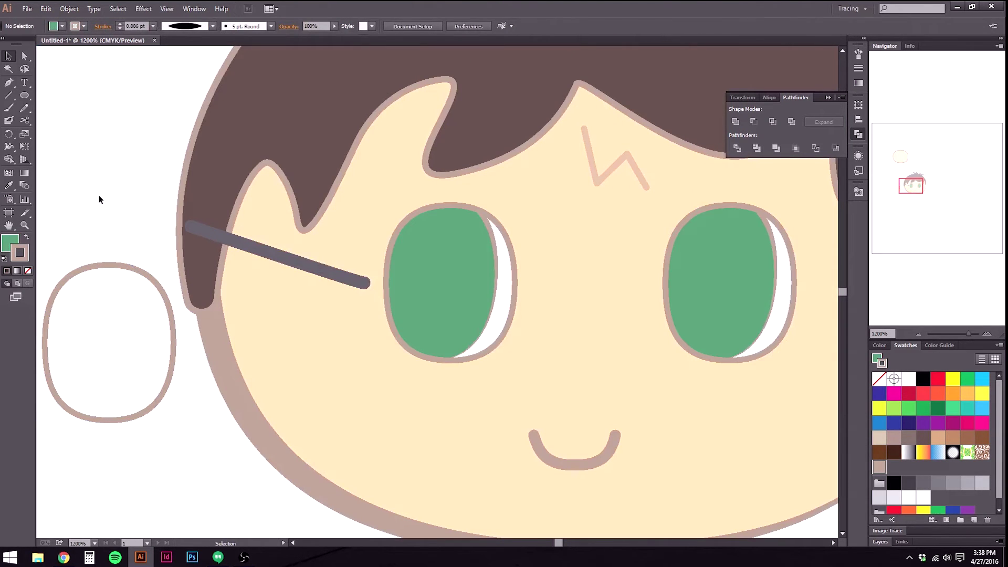
Move the empty eye shape over the left eye as a glasses lens and enlarge it to about 26 by 31 px.
{"action": "left_click_drag", "start_coordinate": [121, 265], "coordinate": [451, 198]}
{"action": "mouse_move", "coordinate": [499, 354]}
{"action": "left_mouse_down"}
{"action": "mouse_move", "coordinate": [546, 382]}
{"action": "mouse_move", "coordinate": [530, 378]}
{"action": "mouse_move", "coordinate": [540, 396]}
{"action": "mouse_move", "coordinate": [508, 370]}
{"action": "left_mouse_up"}
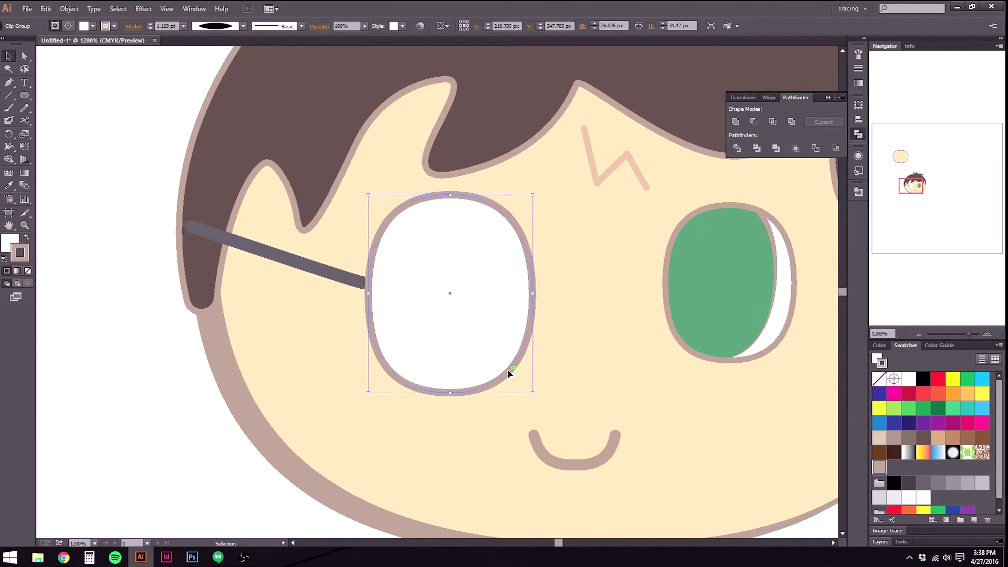
Match the lens over the left eye to the glasses arm's style, with no fill and a dark grey 2 pt stroke.
{"action": "left_click", "coordinate": [348, 278]}
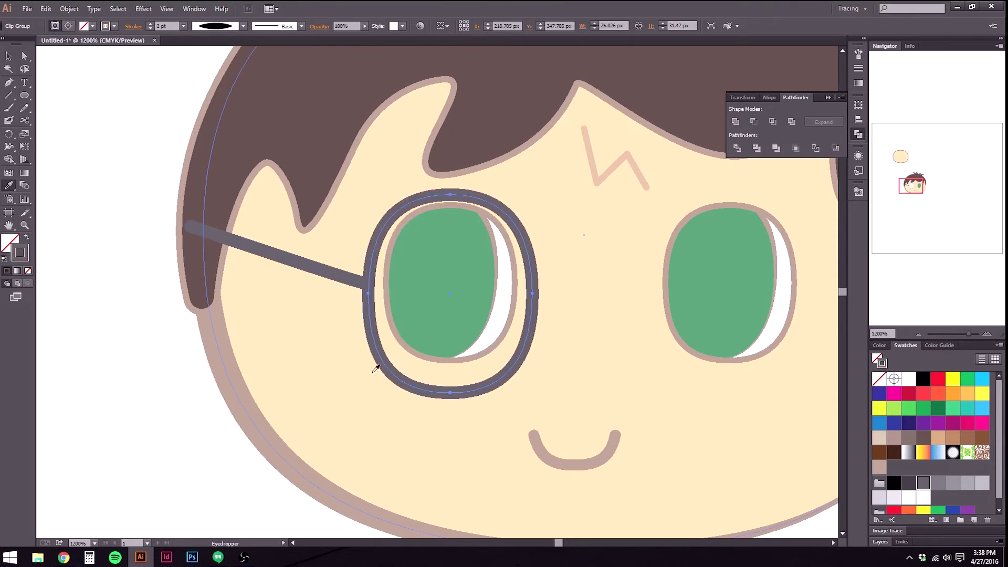
{"action": "left_click", "coordinate": [11, 56]}
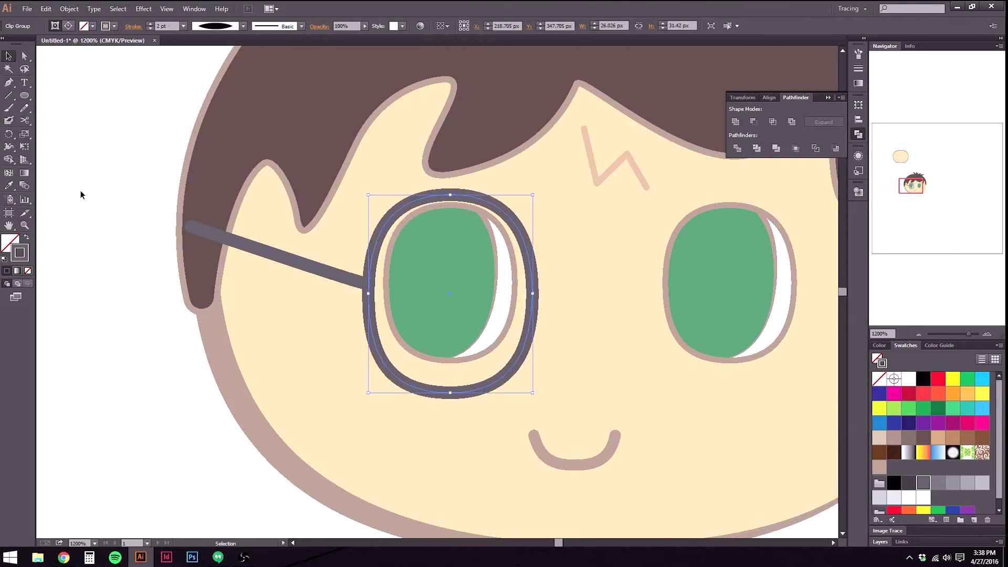
{"action": "left_click", "coordinate": [81, 193]}
Enlarge the glasses lens around the left eye to about 27 by 33 px.
{"action": "left_click_drag", "start_coordinate": [587, 330], "coordinate": [427, 294]}
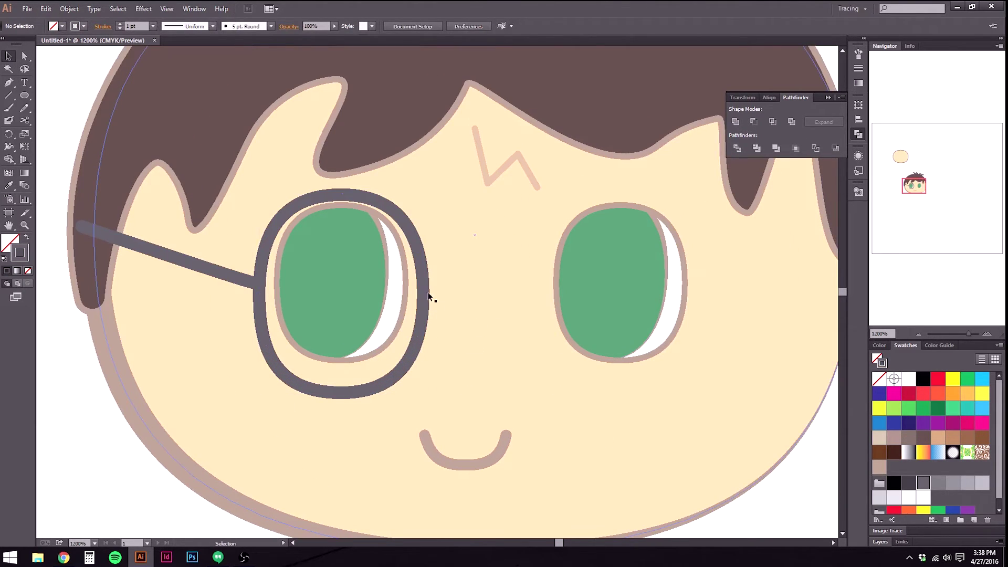
{"action": "left_click", "coordinate": [420, 283]}
{"action": "left_click", "coordinate": [423, 285]}
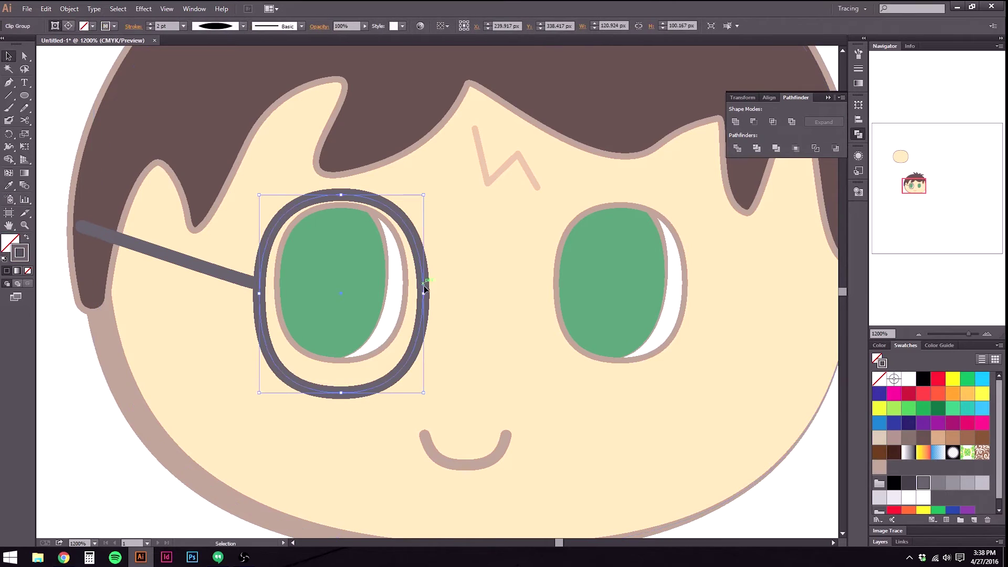
{"action": "left_click_drag", "start_coordinate": [425, 297], "coordinate": [432, 296]}
{"action": "left_click_drag", "start_coordinate": [346, 198], "coordinate": [338, 187]}
{"action": "left_click", "coordinate": [84, 389]}
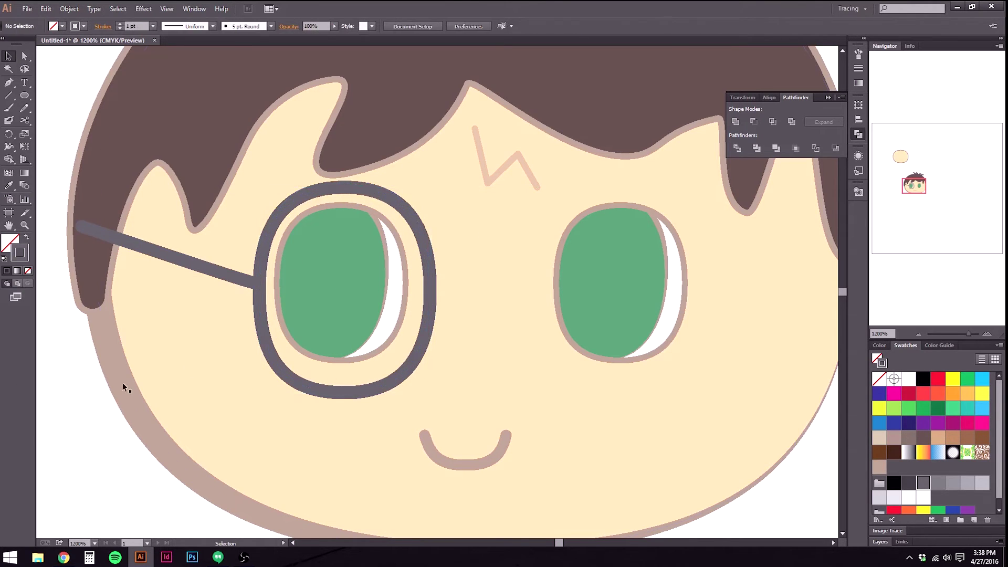
Try a 3 pt stroke weight on the glasses lens around the left eye.
{"action": "scroll", "coordinate": [201, 361], "scroll_direction": "down", "scroll_amount": 1}
{"action": "left_click_drag", "start_coordinate": [324, 333], "coordinate": [284, 330]}
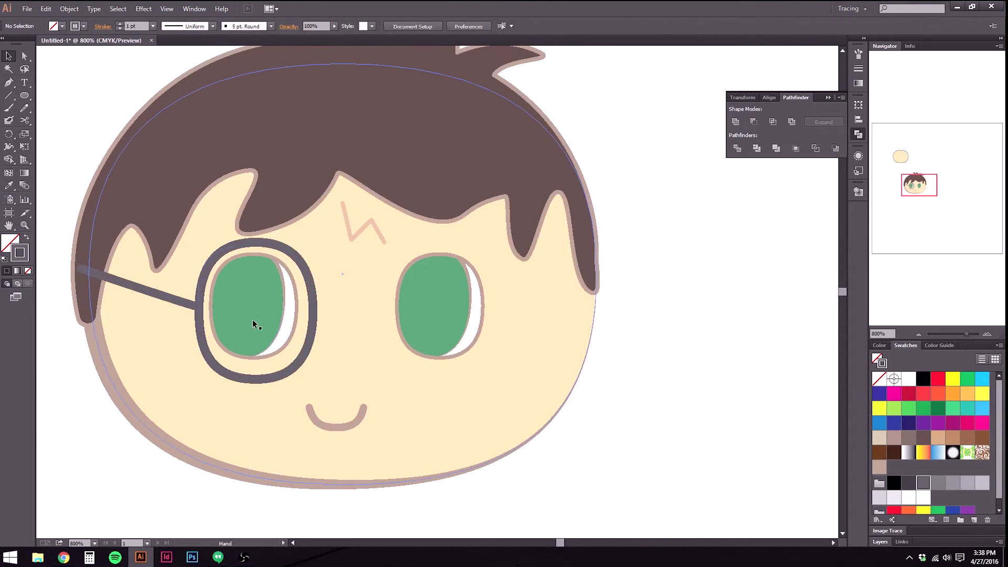
{"action": "left_click", "coordinate": [208, 271]}
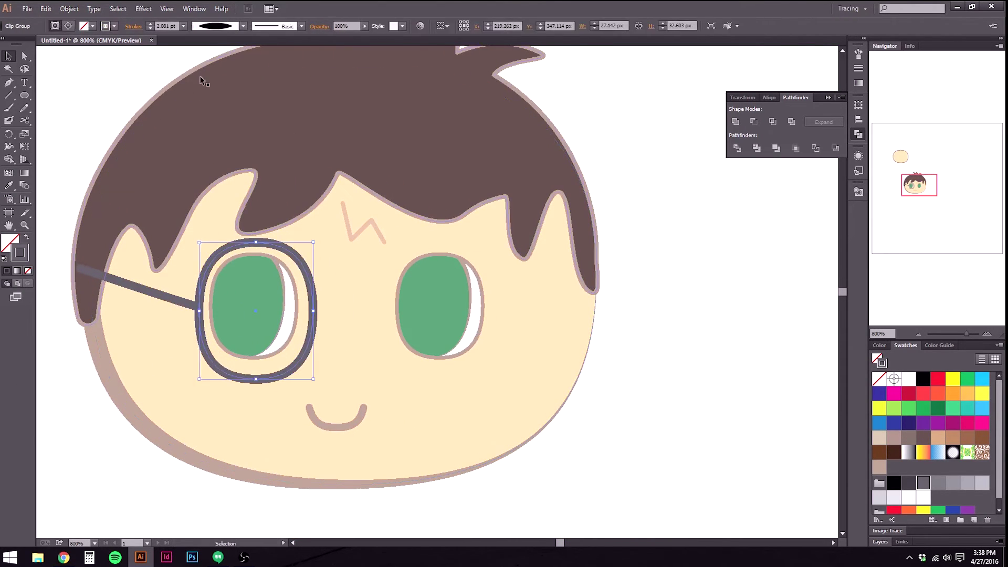
{"action": "left_click", "coordinate": [150, 24]}
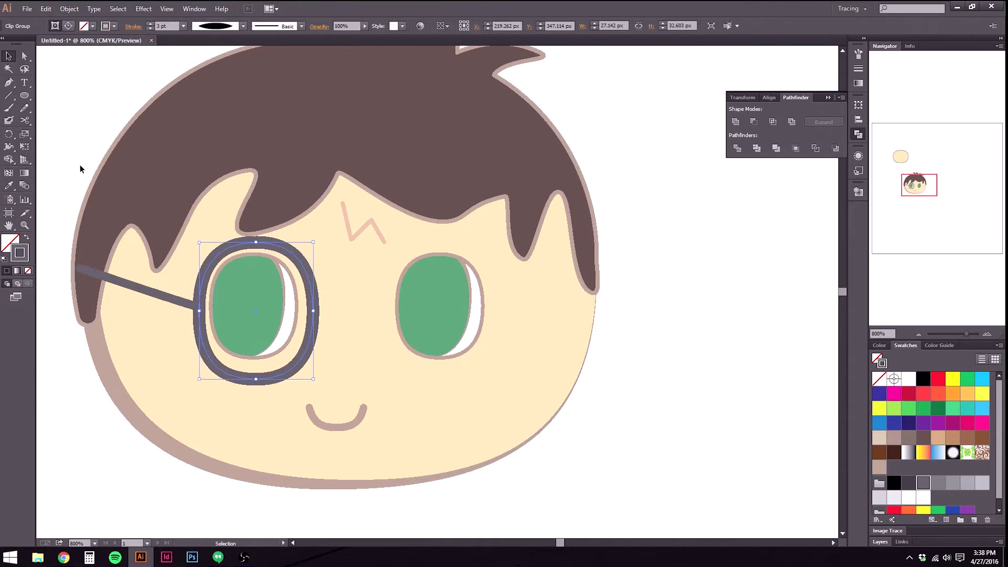
{"action": "left_click", "coordinate": [90, 144]}
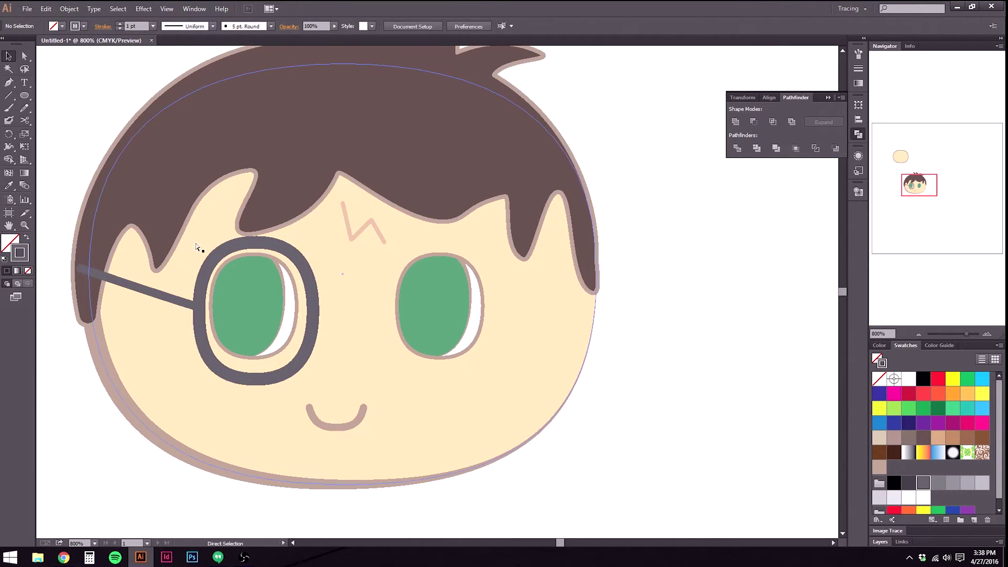
{"action": "left_click", "coordinate": [199, 247]}
{"action": "left_click", "coordinate": [104, 110]}
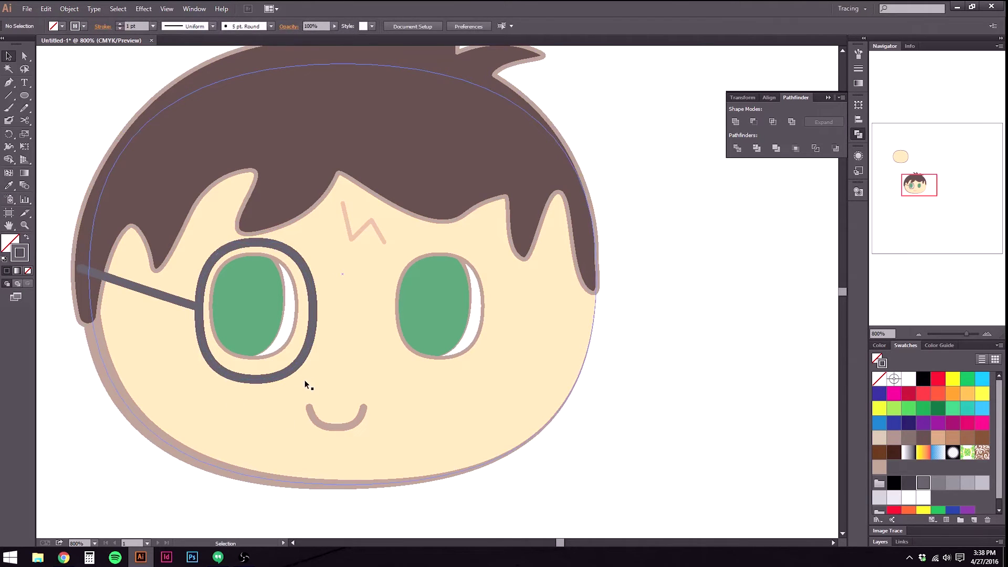
Duplicate the lens and glasses arm together across to the right side of the face and open the transform options for the copy.
{"action": "left_click", "coordinate": [295, 364]}
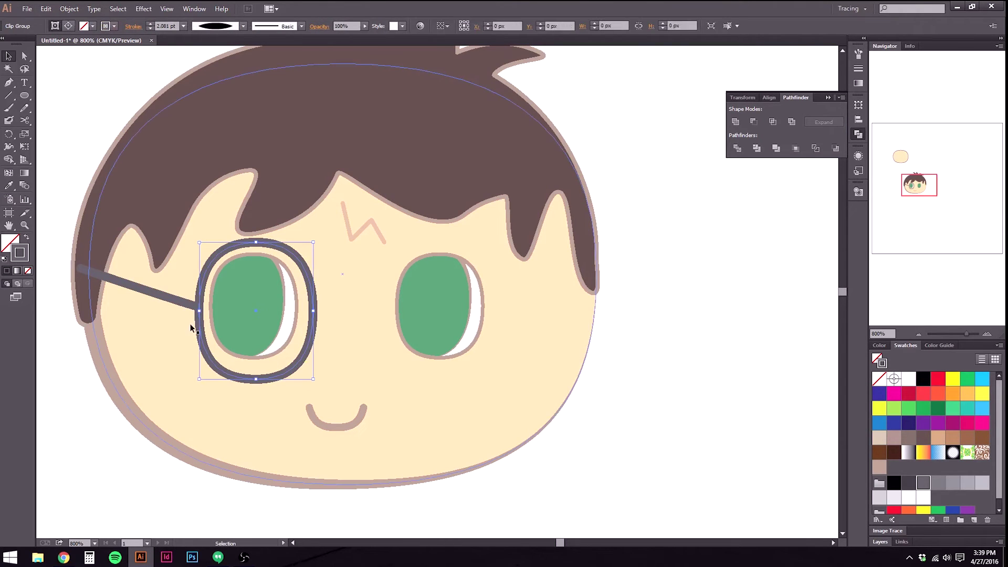
{"action": "left_click", "coordinate": [186, 304], "text": "shift"}
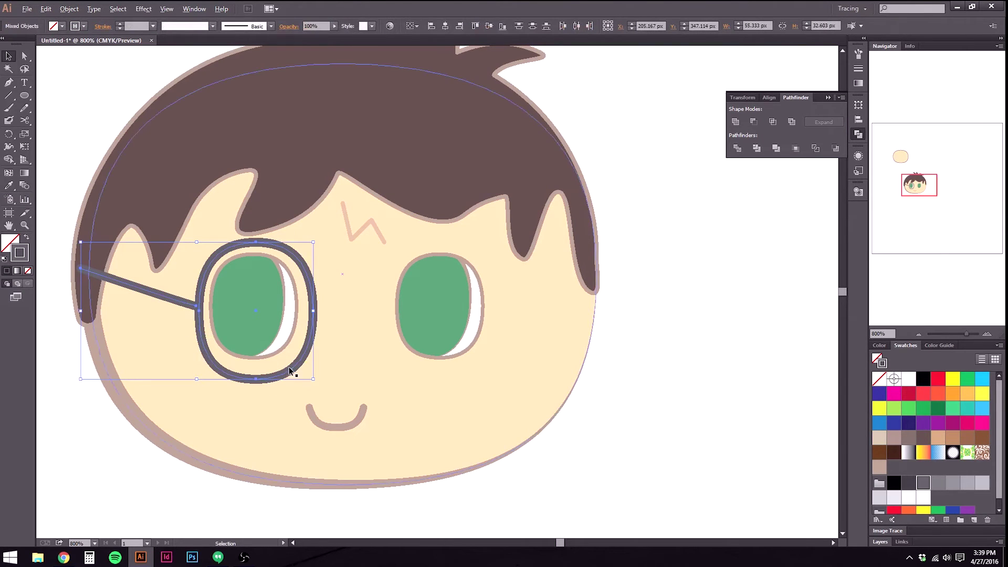
{"action": "left_click_drag", "start_coordinate": [293, 368], "coordinate": [589, 351]}
{"action": "right_click", "coordinate": [589, 351]}
{"action": "mouse_move", "coordinate": [632, 424]}
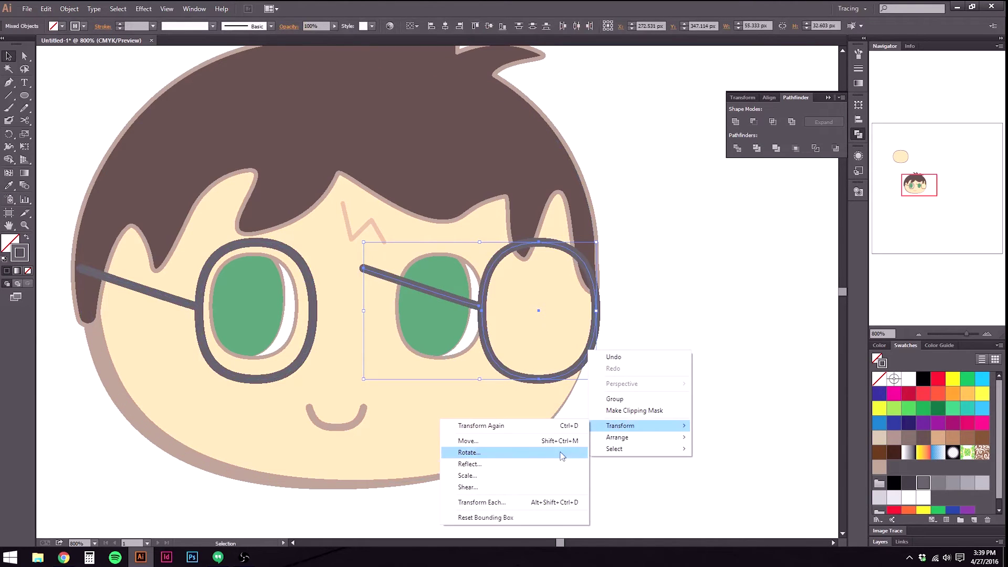
Mirror the copied lens and temple arm horizontally, and shift both 5 px outward so the lens frames the second eye.
{"action": "left_click", "coordinate": [549, 464]}
{"action": "left_click", "coordinate": [599, 386]}
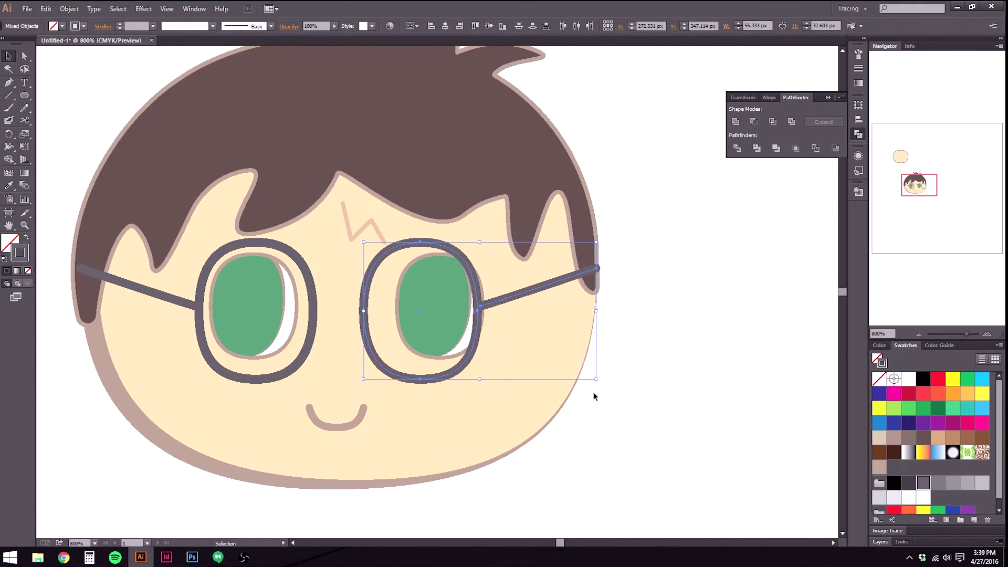
{"action": "left_click", "coordinate": [478, 355]}
{"action": "left_click", "coordinate": [470, 356]}
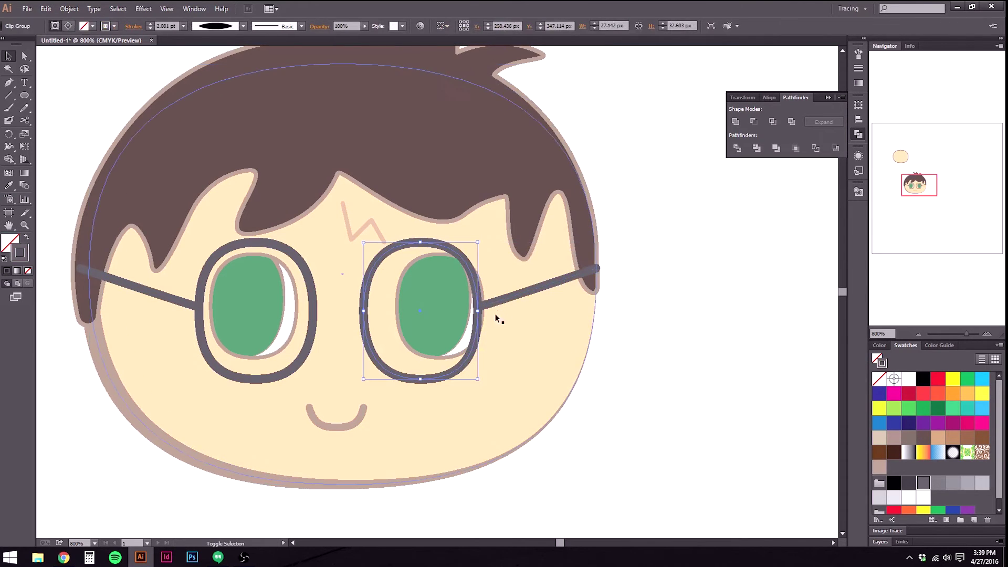
{"action": "left_click", "coordinate": [499, 300], "text": "shift"}
{"action": "key", "text": "Right"}
{"action": "key", "text": "Right"}
{"action": "key", "text": "Right"}
{"action": "key", "text": "Right"}
{"action": "key", "text": "Right"}
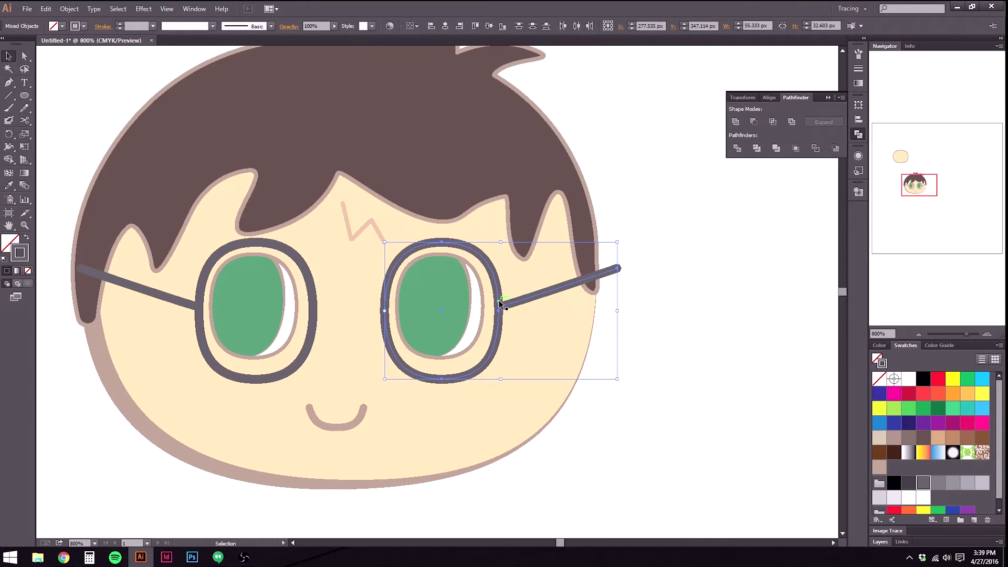
Reposition the outer end point of the mirrored temple arm up and inward onto the side hair strand.
{"action": "left_click", "coordinate": [661, 266]}
{"action": "scroll", "coordinate": [656, 273], "scroll_direction": "up", "scroll_amount": 3}
{"action": "left_click", "coordinate": [25, 55]}
{"action": "left_click", "coordinate": [543, 257]}
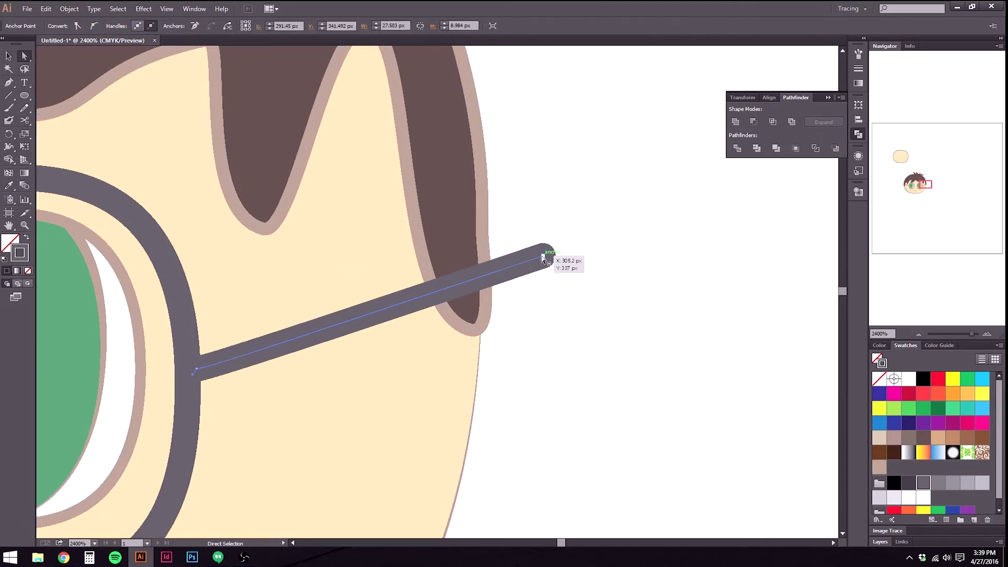
{"action": "left_click_drag", "start_coordinate": [543, 258], "coordinate": [447, 213]}
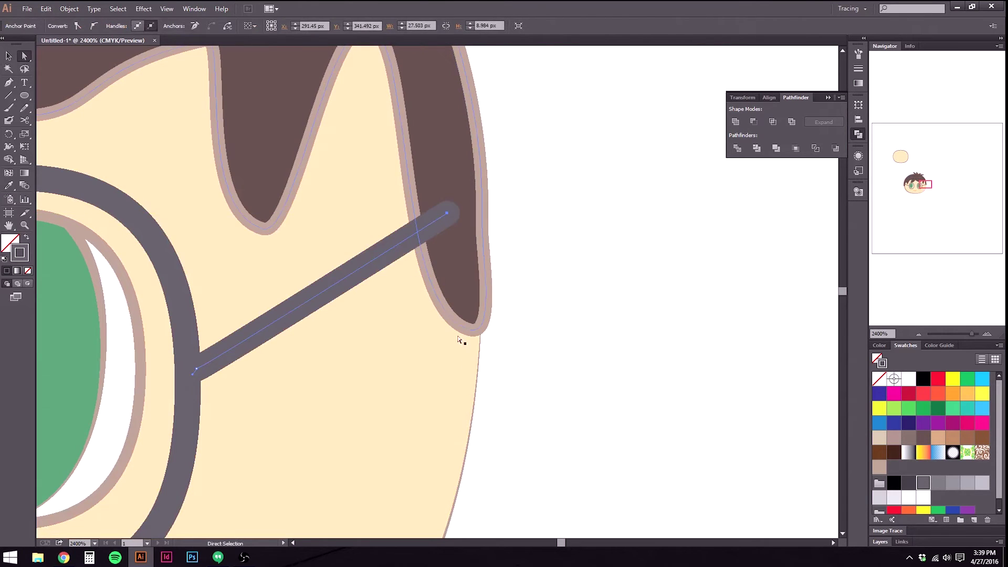
{"action": "left_click", "coordinate": [587, 376]}
Draw an upward-curving bridge with the Pen tool between the inner edges of the two lens frames.
{"action": "scroll", "coordinate": [232, 331], "scroll_direction": "down", "scroll_amount": 4}
{"action": "left_click_drag", "start_coordinate": [457, 348], "coordinate": [426, 329]}
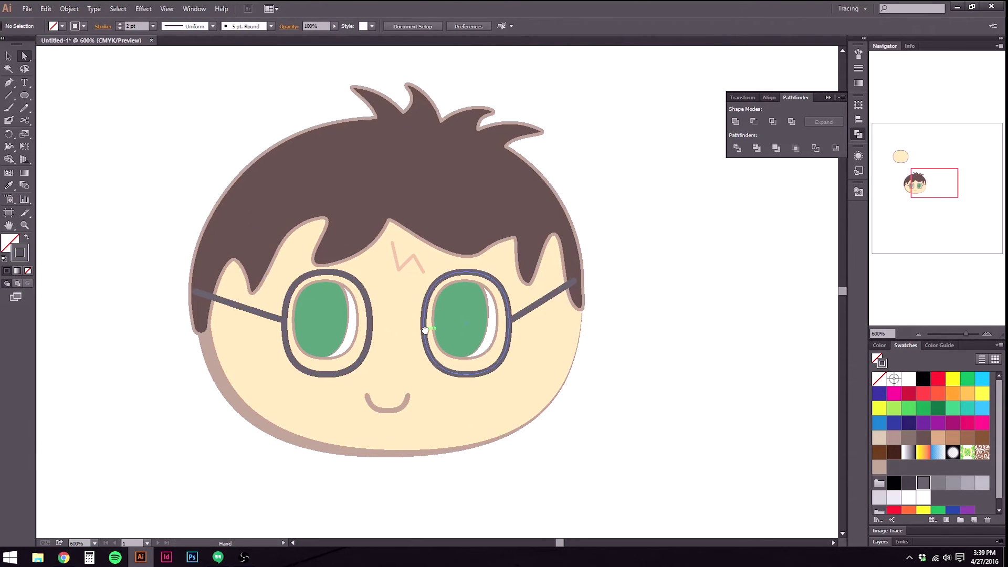
{"action": "scroll", "coordinate": [404, 319], "scroll_direction": "up", "scroll_amount": 3}
{"action": "left_click", "coordinate": [9, 82]}
{"action": "left_click", "coordinate": [312, 304]}
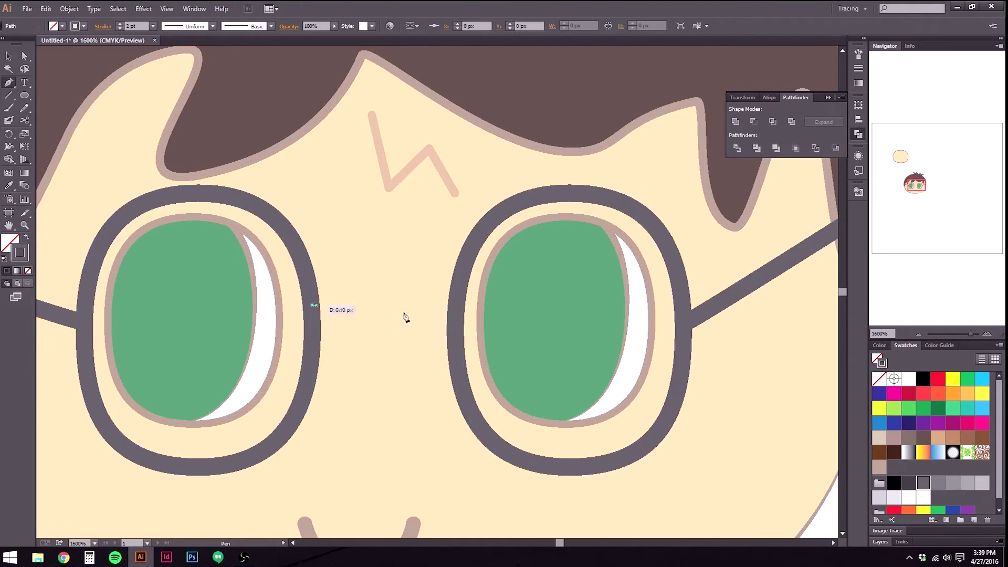
{"action": "mouse_move", "coordinate": [456, 309]}
{"action": "left_mouse_down"}
{"action": "mouse_move", "coordinate": [487, 351]}
{"action": "mouse_move", "coordinate": [517, 357]}
{"action": "left_mouse_up"}
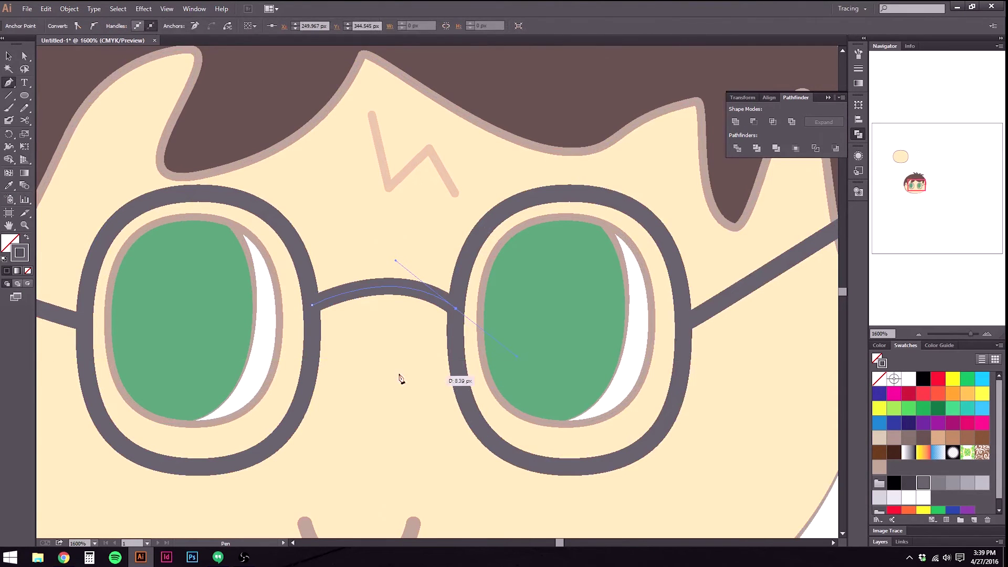
{"action": "left_click", "coordinate": [8, 56]}
{"action": "left_click", "coordinate": [379, 284]}
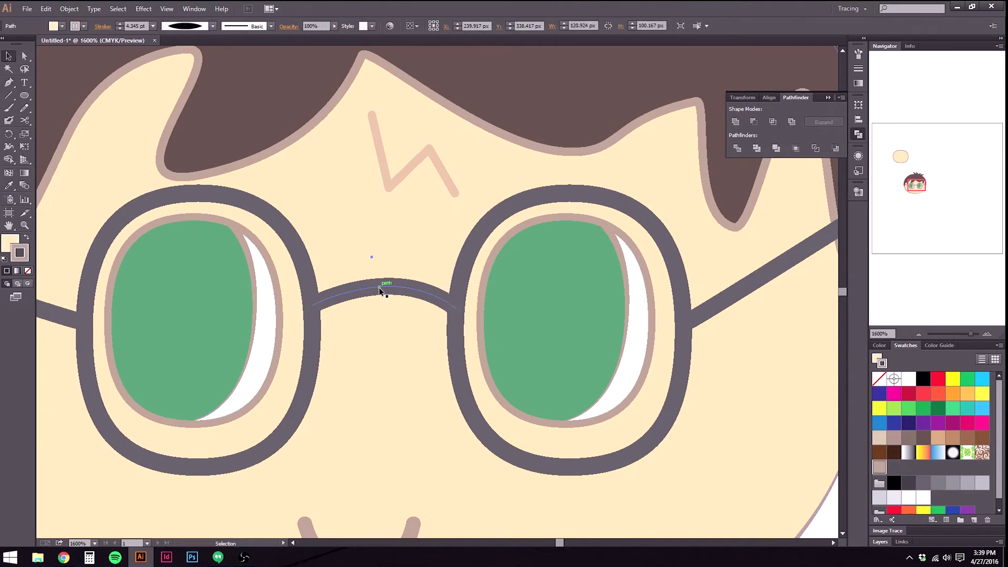
Draw a rounded rectangle about 9.4 by 3.7 px across the middle of the glasses' bridge.
{"action": "scroll", "coordinate": [396, 288], "scroll_direction": "up", "scroll_amount": 2}
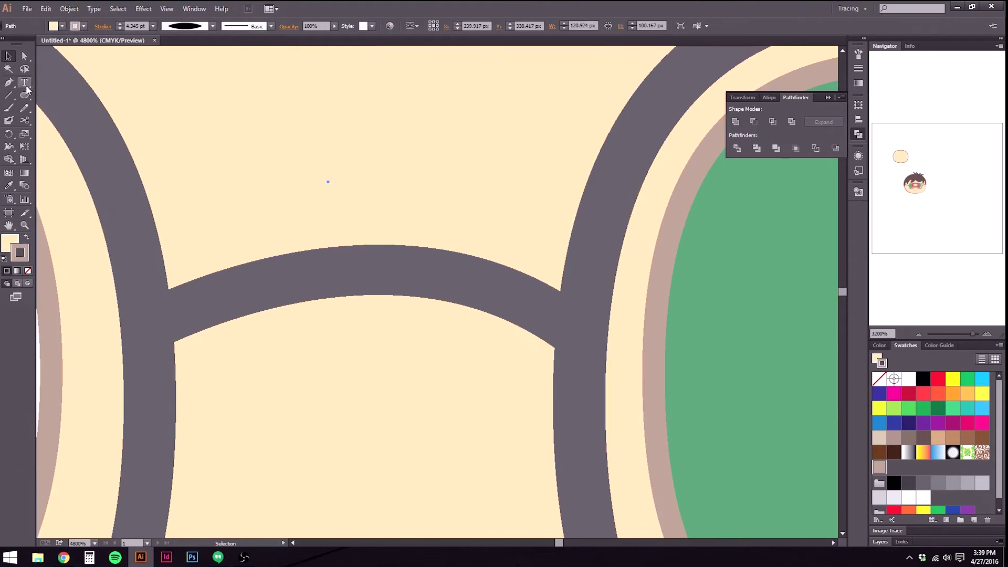
{"action": "left_click_drag", "start_coordinate": [24, 96], "coordinate": [58, 112]}
{"action": "left_click_drag", "start_coordinate": [255, 237], "coordinate": [492, 329]}
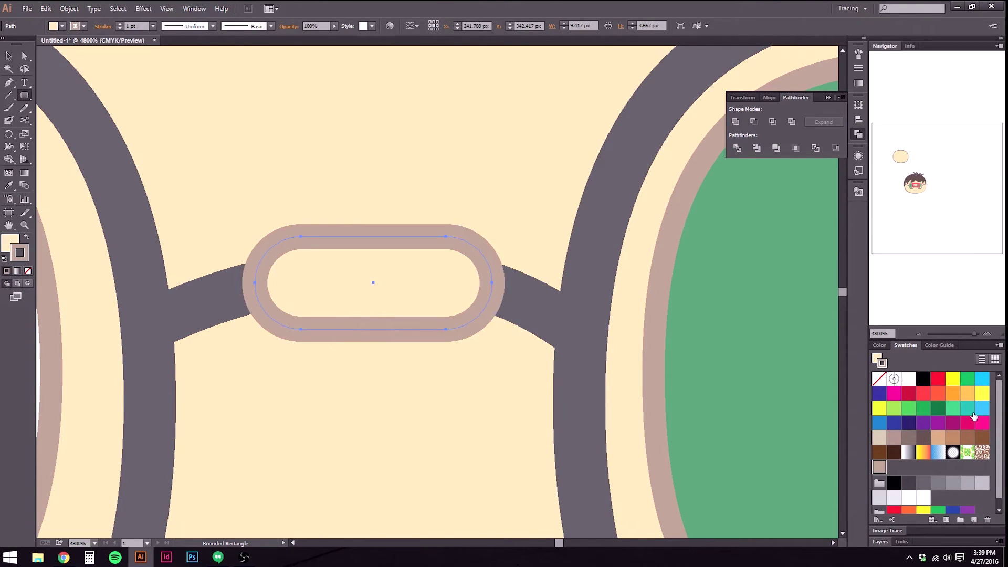
Change the rounded rectangle's fill to white.
{"action": "left_click", "coordinate": [966, 393]}
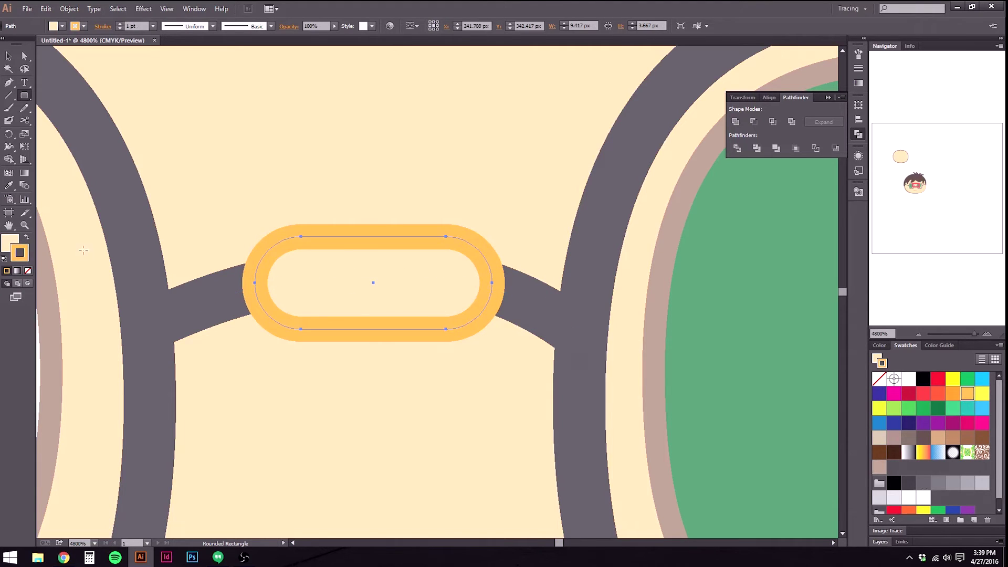
{"action": "left_click", "coordinate": [26, 239]}
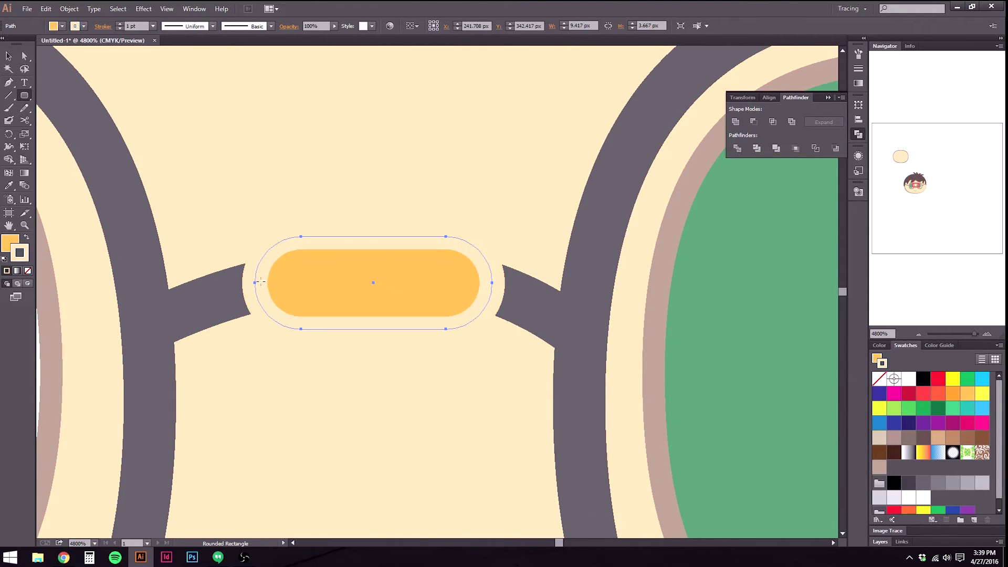
{"action": "double_click", "coordinate": [5, 247]}
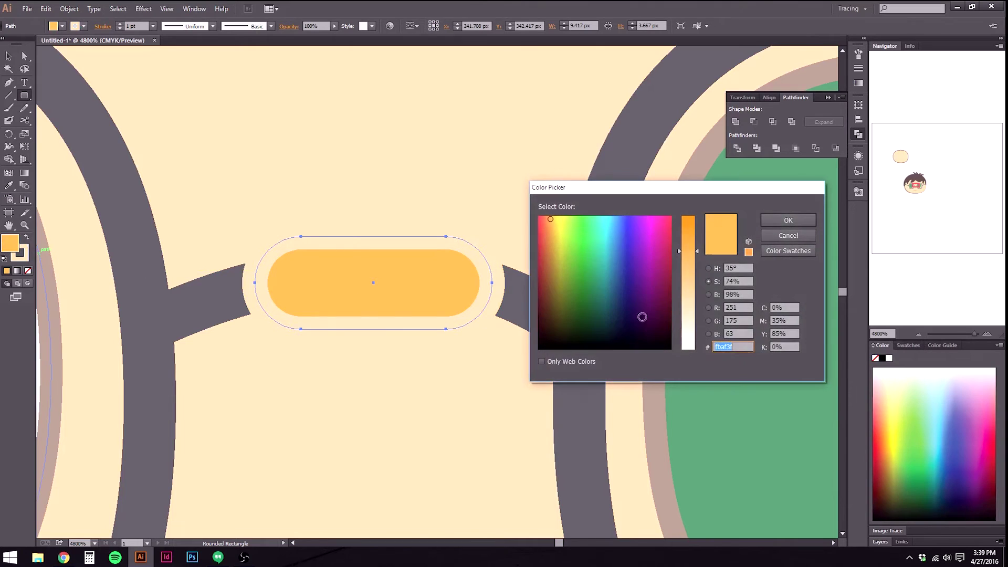
{"action": "left_click", "coordinate": [689, 329]}
{"action": "left_click", "coordinate": [788, 220]}
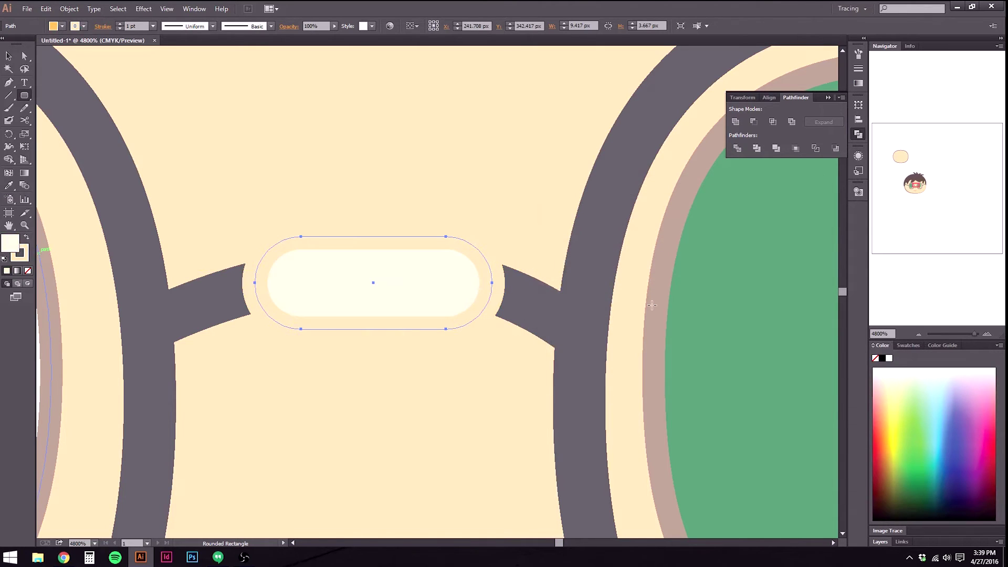
{"action": "double_click", "coordinate": [16, 245]}
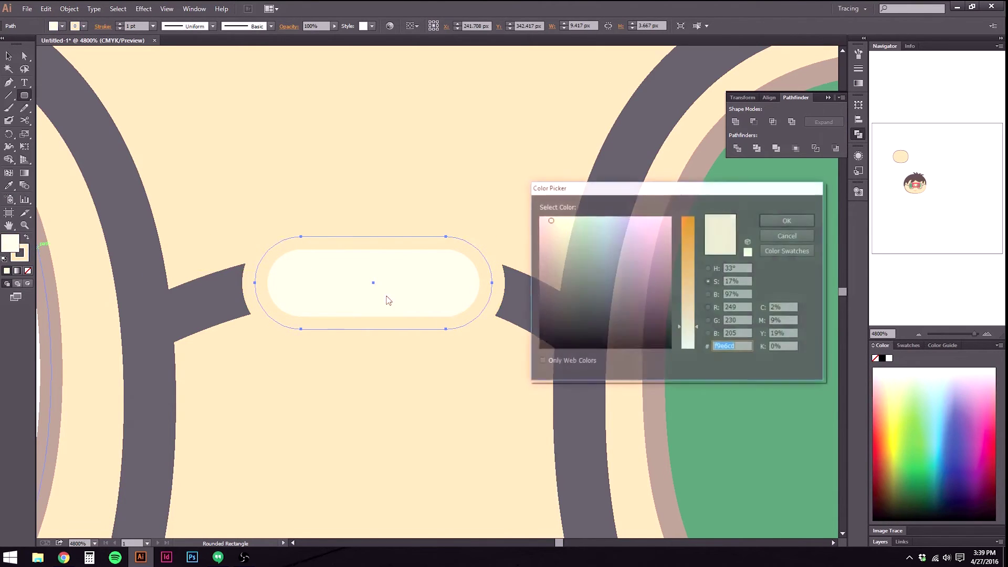
{"action": "left_click", "coordinate": [765, 223]}
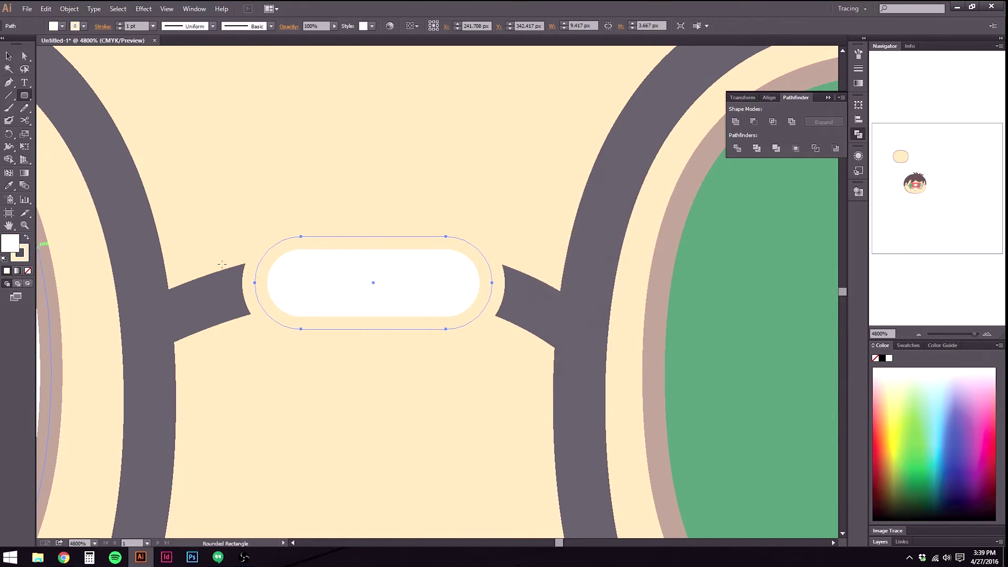
Give the rounded rectangle a tan swatch stroke softened to the paler colour #c1b0a0, and deselect it.
{"action": "left_click", "coordinate": [18, 259]}
{"action": "left_click", "coordinate": [907, 344]}
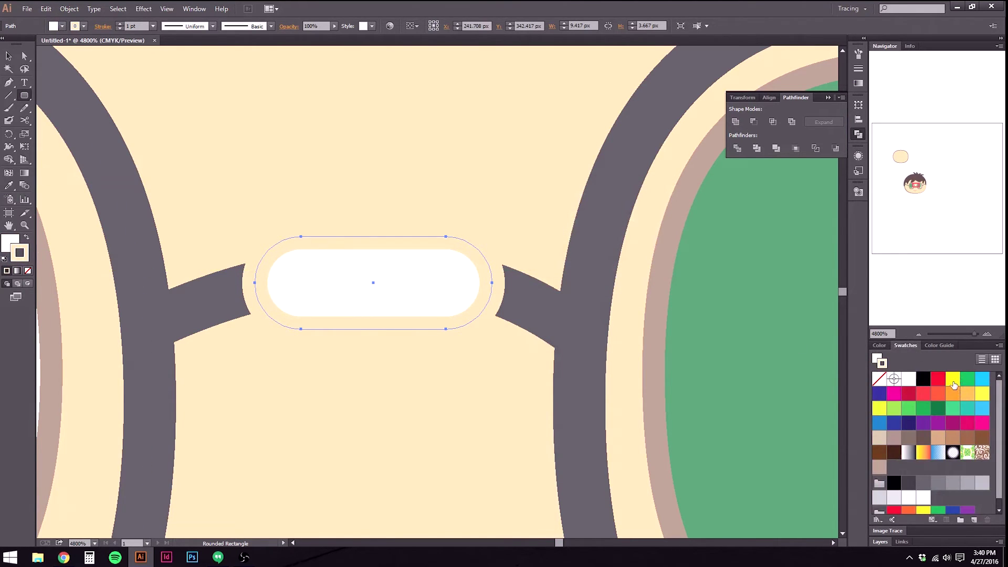
{"action": "left_click", "coordinate": [953, 383]}
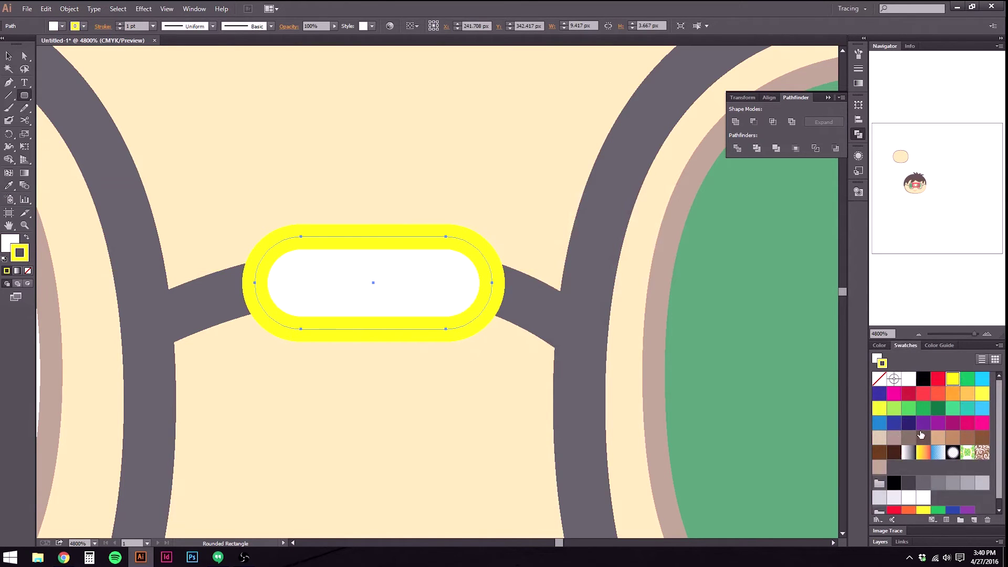
{"action": "left_click", "coordinate": [938, 437]}
{"action": "double_click", "coordinate": [27, 255]}
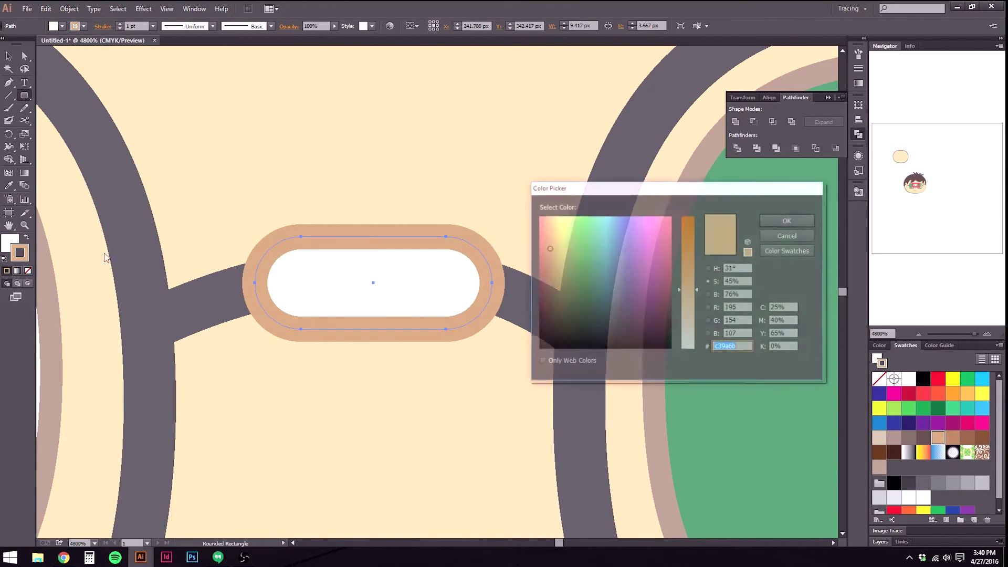
{"action": "left_click_drag", "start_coordinate": [691, 318], "coordinate": [691, 327]}
{"action": "left_click", "coordinate": [776, 219]}
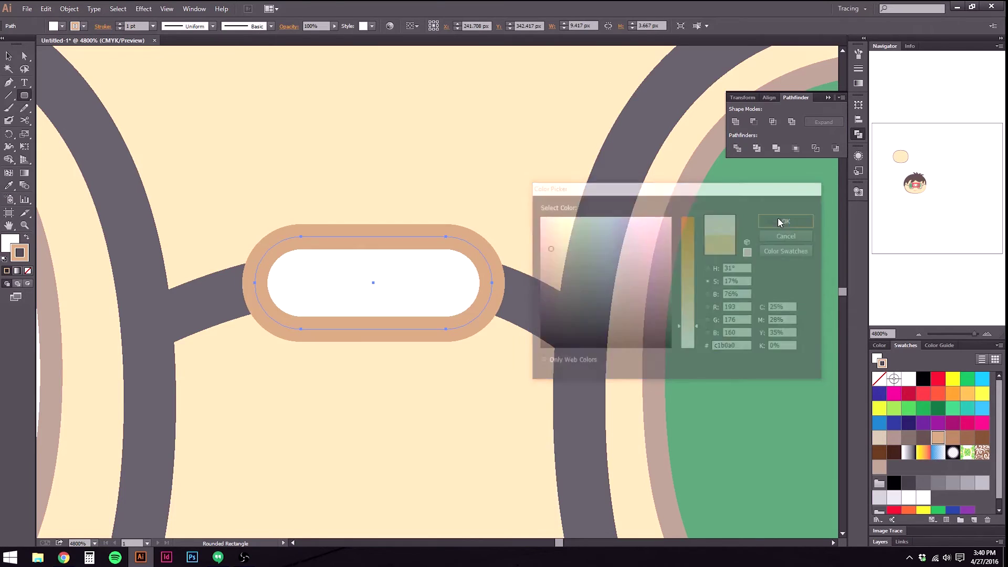
{"action": "scroll", "coordinate": [292, 269], "scroll_direction": "down", "scroll_amount": 2}
{"action": "scroll", "coordinate": [275, 265], "scroll_direction": "down", "scroll_amount": 3}
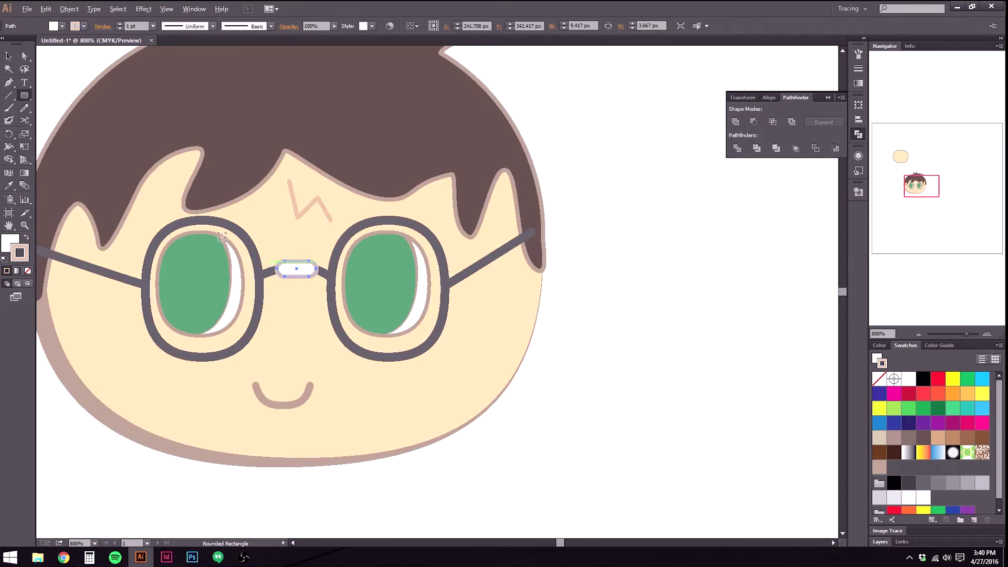
{"action": "left_click", "coordinate": [8, 55]}
{"action": "left_click", "coordinate": [418, 474]}
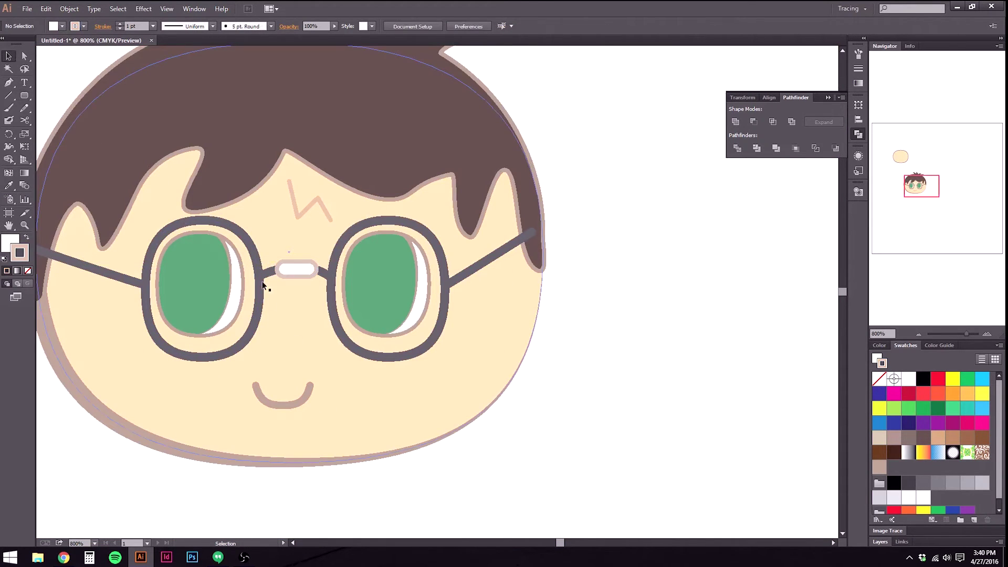
Apply a horizontal Arc warp with a 35% bend to the white rounded rectangle on the bridge.
{"action": "scroll", "coordinate": [293, 243], "scroll_direction": "up", "scroll_amount": 4}
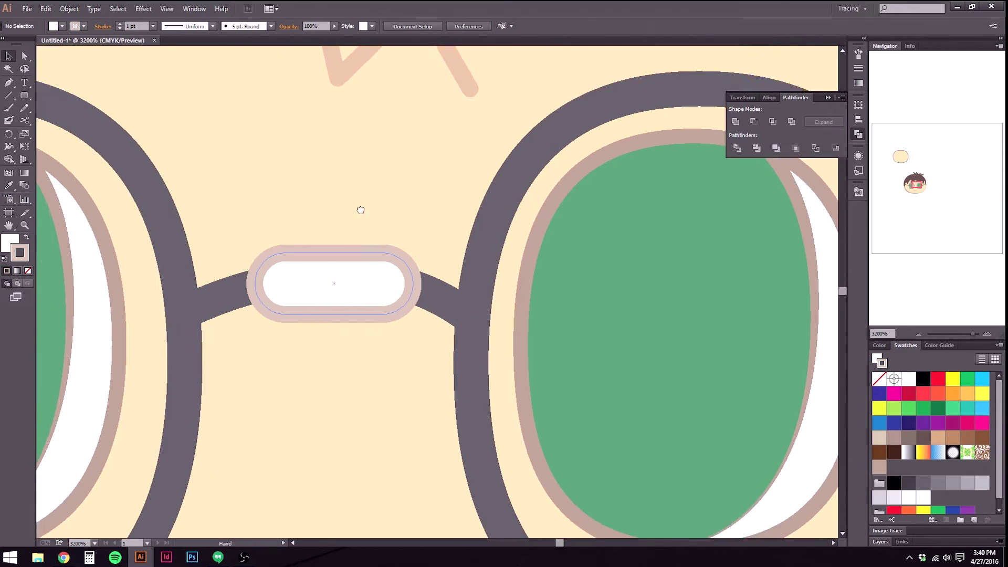
{"action": "left_click", "coordinate": [345, 223]}
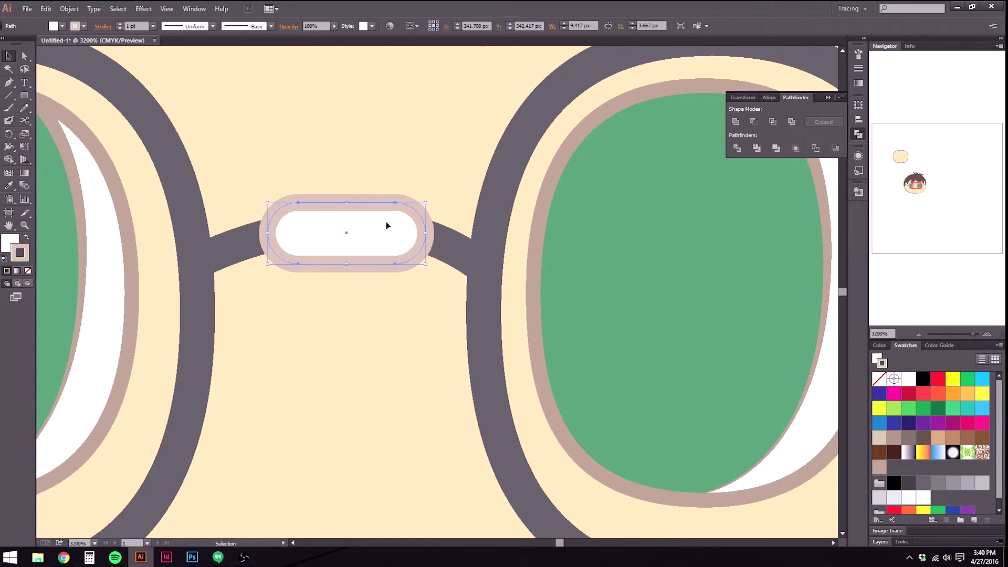
{"action": "left_click", "coordinate": [143, 8]}
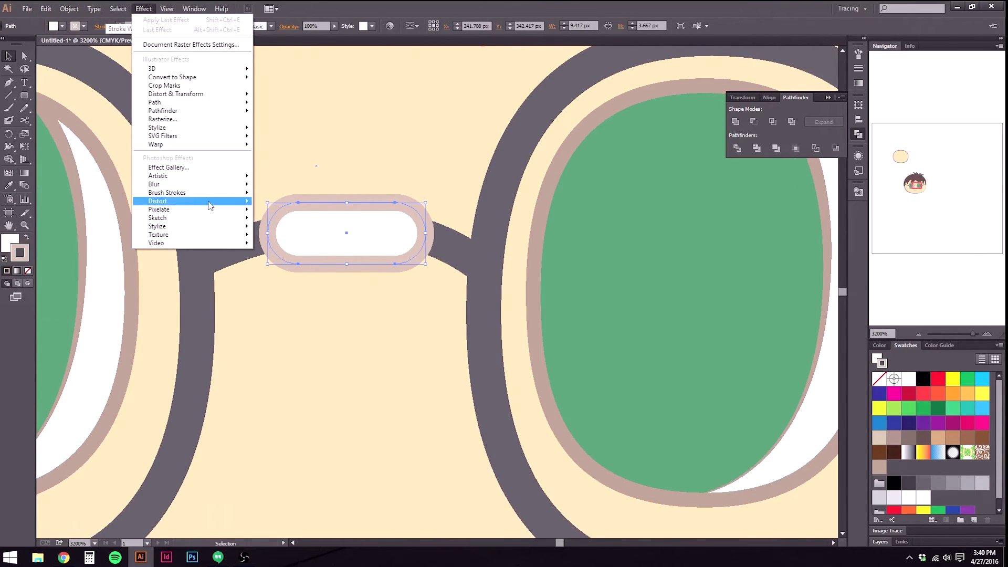
{"action": "mouse_move", "coordinate": [170, 146]}
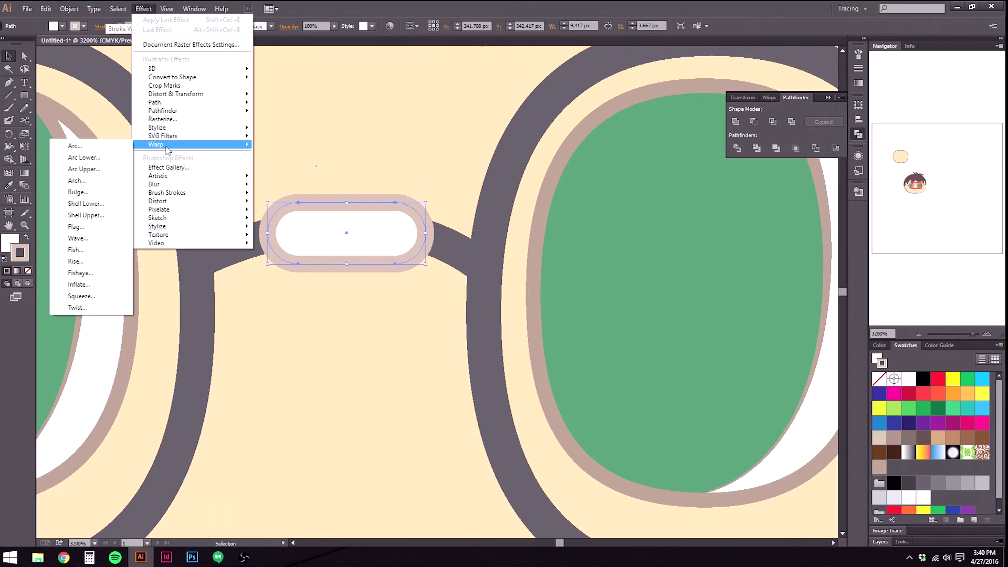
{"action": "left_click", "coordinate": [85, 145]}
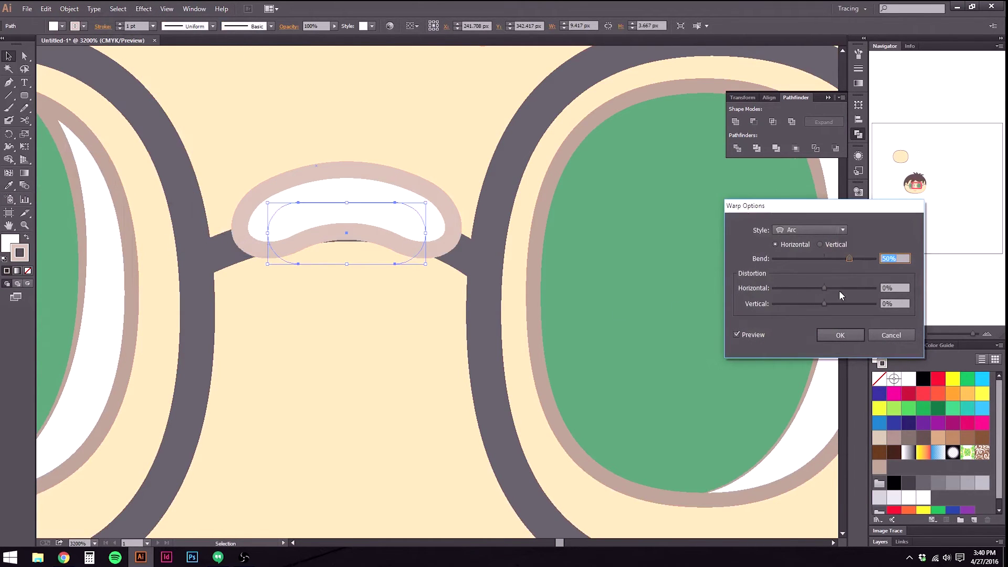
{"action": "left_click_drag", "start_coordinate": [851, 265], "coordinate": [839, 266]}
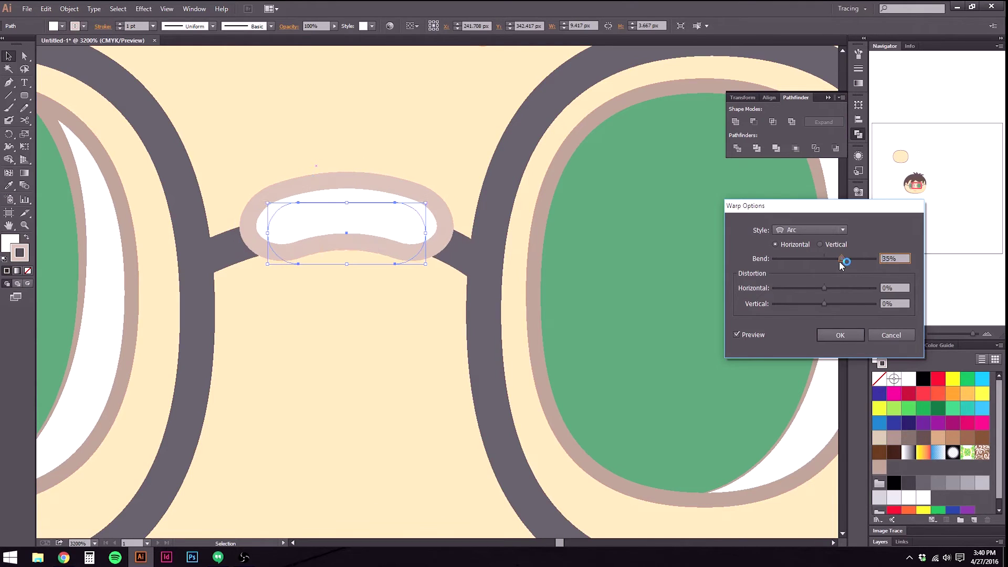
{"action": "left_click", "coordinate": [842, 335]}
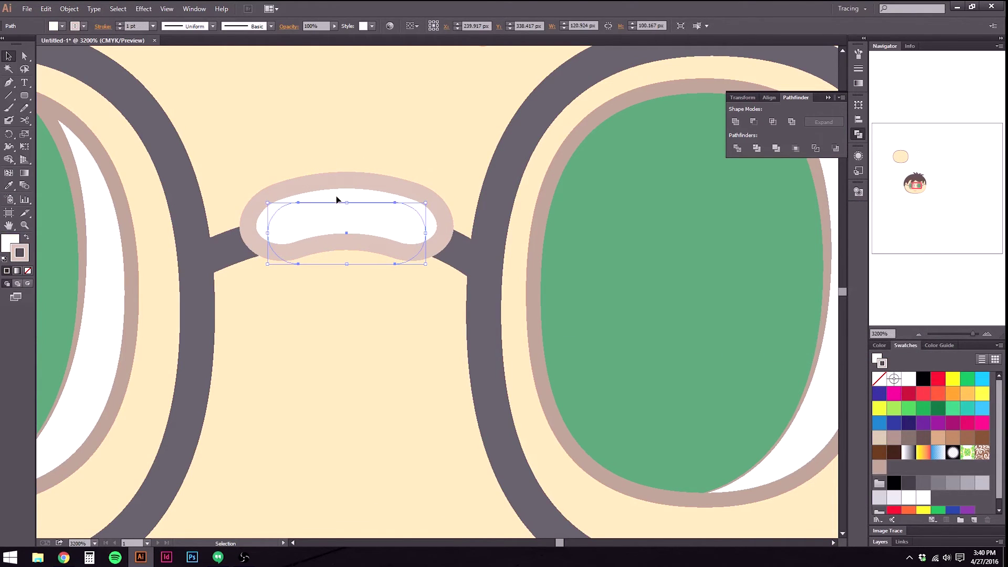
Move the warped white shape down 1 px to centre it over the bridge, and clear the selection.
{"action": "key", "text": "Down"}
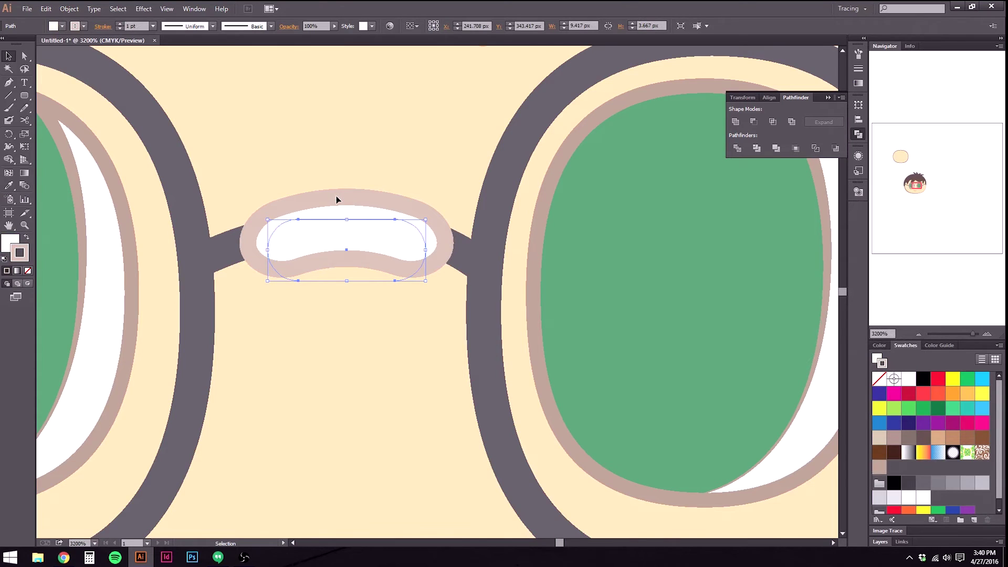
{"action": "key", "text": "Up"}
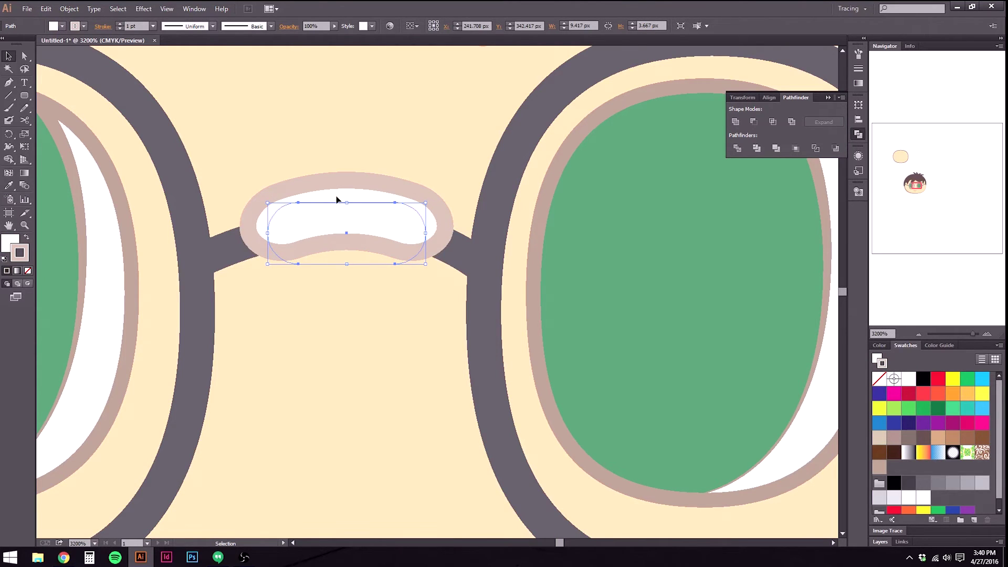
{"action": "key", "text": "Down"}
{"action": "left_click", "coordinate": [398, 369]}
{"action": "scroll", "coordinate": [397, 369], "scroll_direction": "down", "scroll_amount": 4}
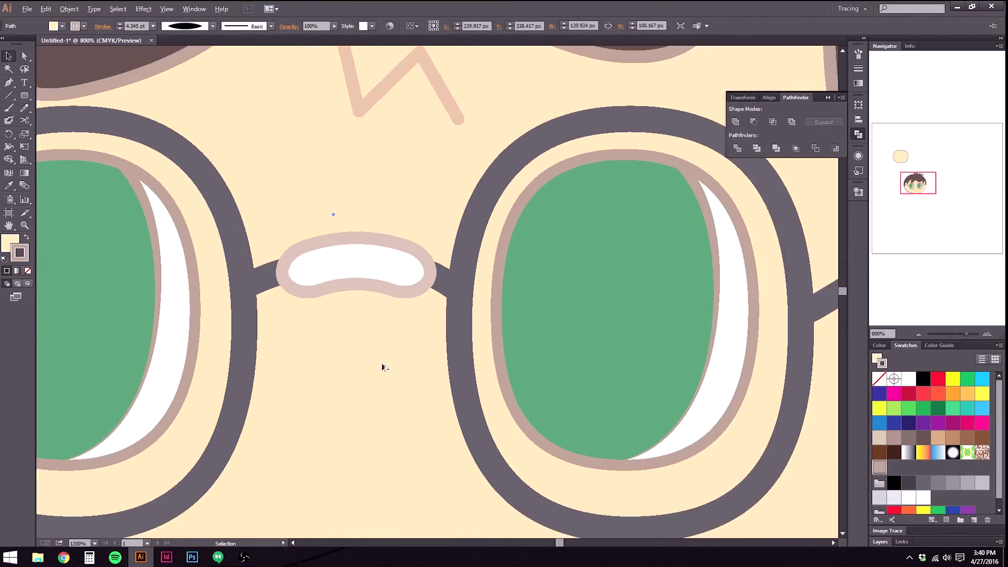
{"action": "mouse_move", "coordinate": [377, 387]}
{"action": "left_mouse_down"}
{"action": "mouse_move", "coordinate": [382, 353]}
{"action": "mouse_move", "coordinate": [380, 398]}
{"action": "left_mouse_up"}
{"action": "scroll", "coordinate": [381, 401], "scroll_direction": "down", "scroll_amount": 1}
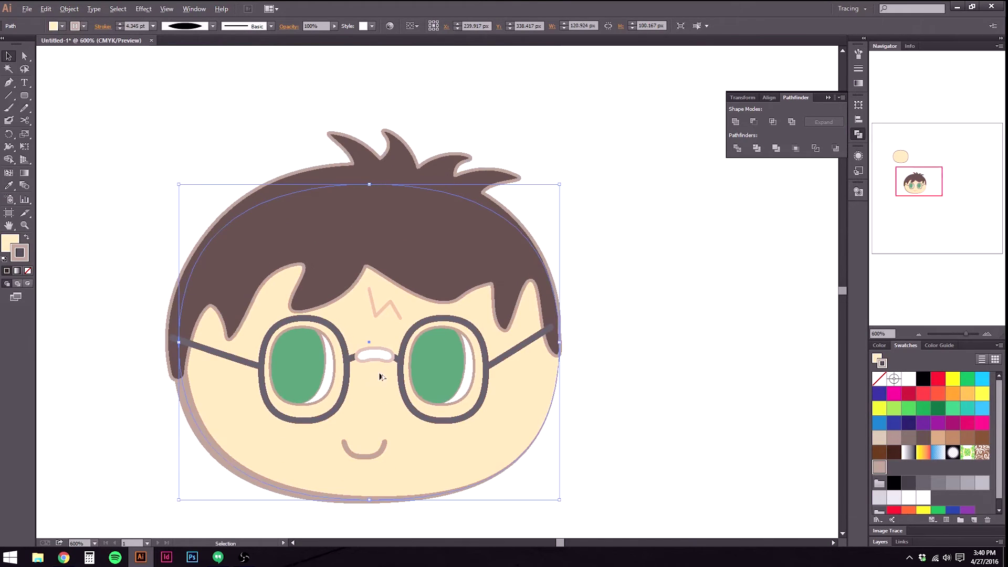
{"action": "left_click", "coordinate": [130, 217]}
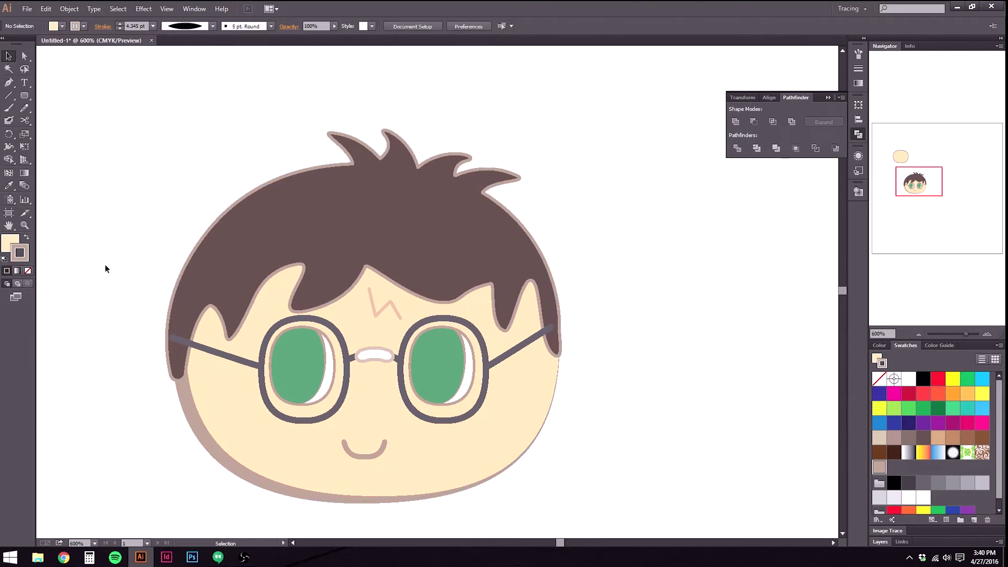
Group both lens frames, the temple arms, the bridge and the white patch into one glasses object, and deselect it.
{"action": "scroll", "coordinate": [681, 348], "scroll_direction": "down", "scroll_amount": 1}
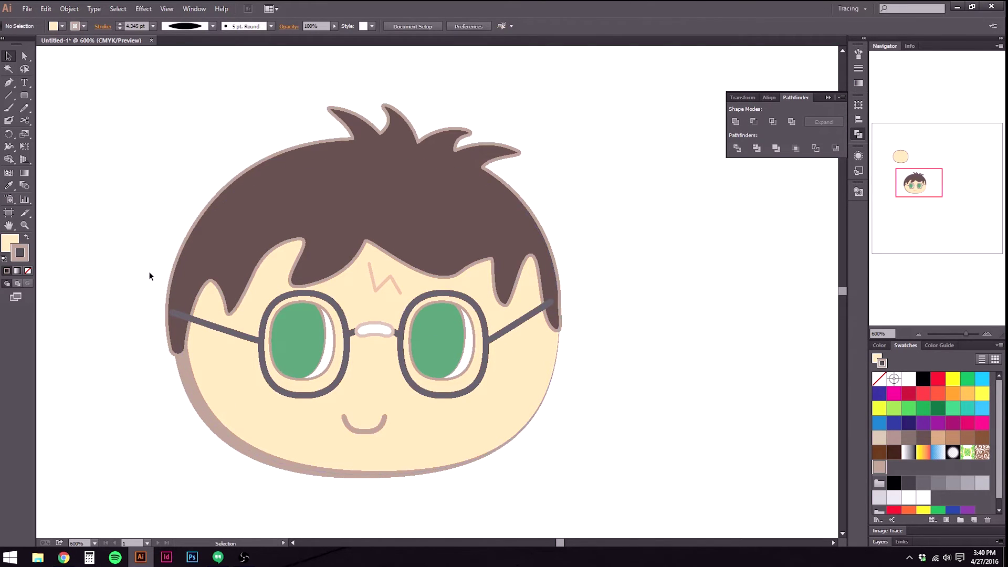
{"action": "scroll", "coordinate": [150, 274], "scroll_direction": "down", "scroll_amount": 1}
{"action": "left_click_drag", "start_coordinate": [131, 272], "coordinate": [179, 284]}
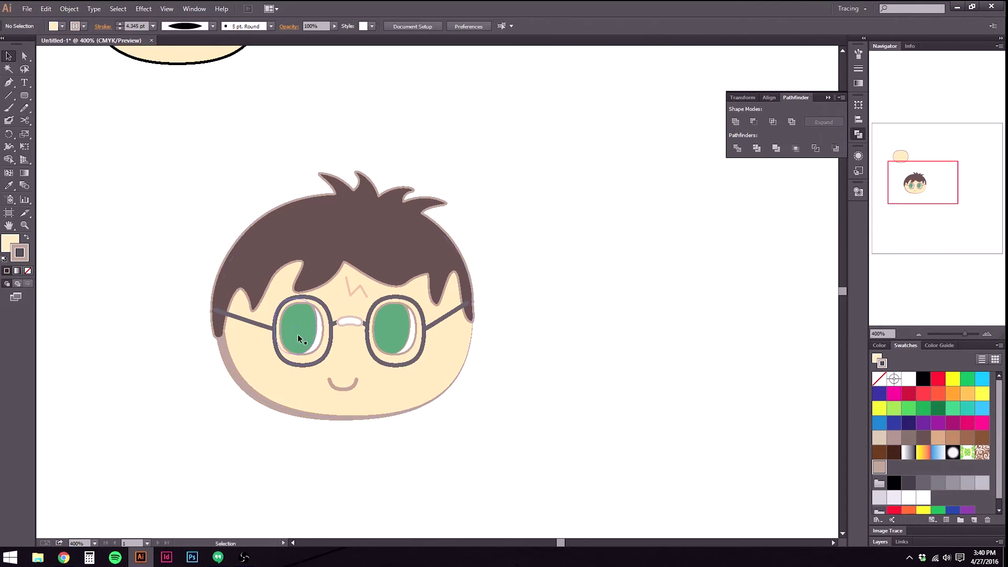
{"action": "left_click", "coordinate": [258, 325]}
{"action": "left_click", "coordinate": [309, 361], "text": "shift"}
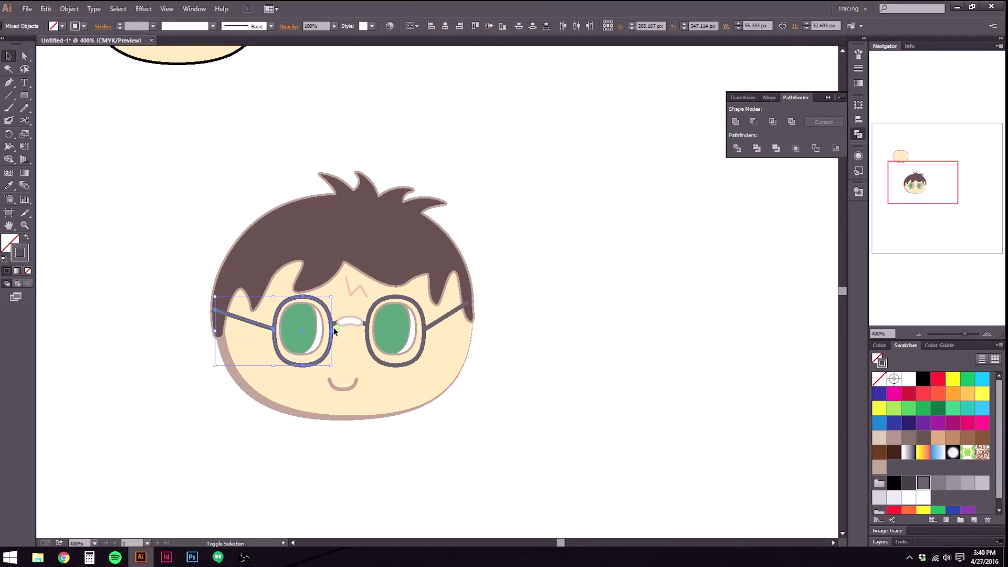
{"action": "left_click", "coordinate": [346, 324], "text": "shift"}
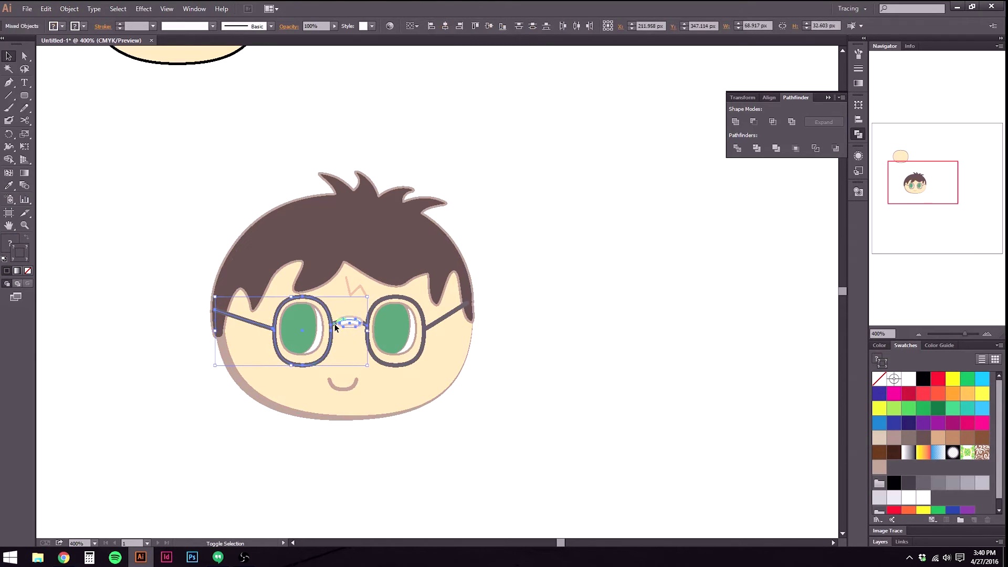
{"action": "left_click", "coordinate": [367, 335], "text": "shift"}
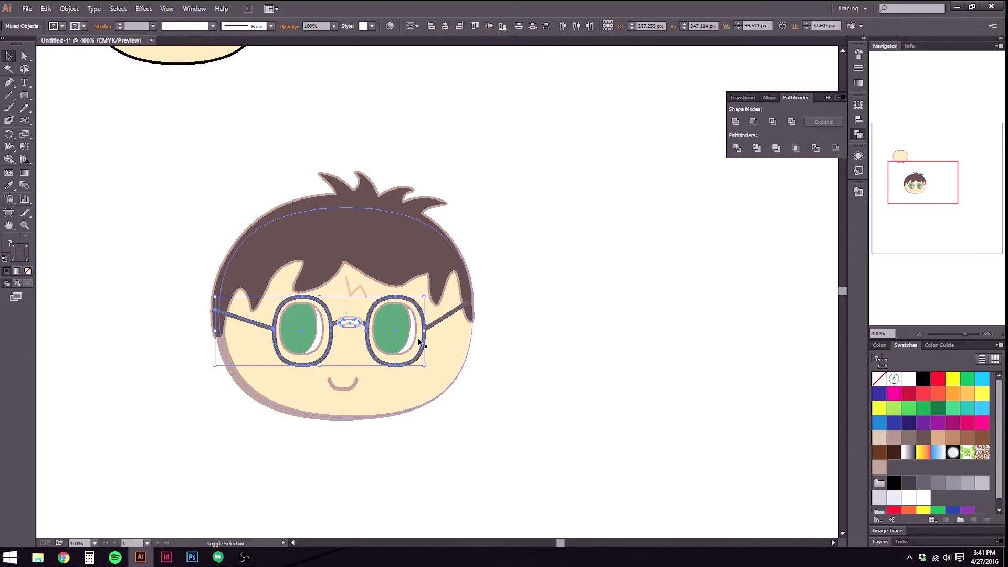
{"action": "left_click", "coordinate": [440, 323], "text": "shift"}
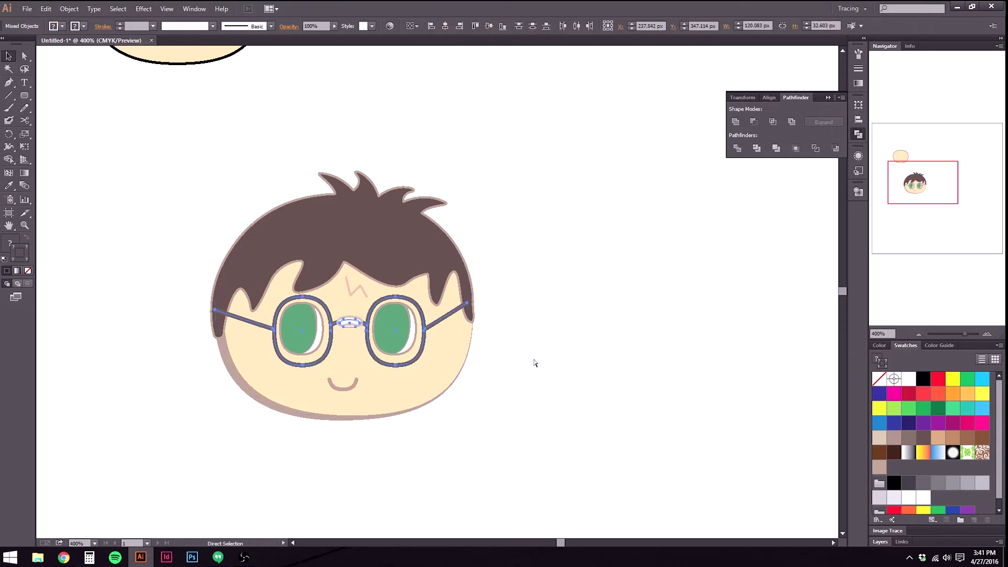
{"action": "key", "text": "v"}
{"action": "left_click", "coordinate": [534, 362]}
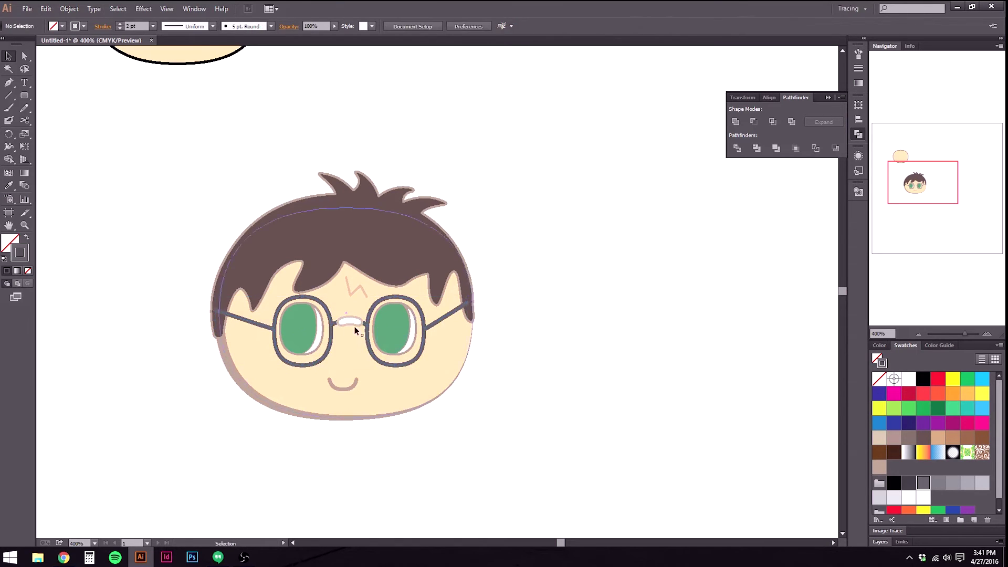
{"action": "left_click", "coordinate": [299, 328]}
{"action": "left_click", "coordinate": [394, 331]}
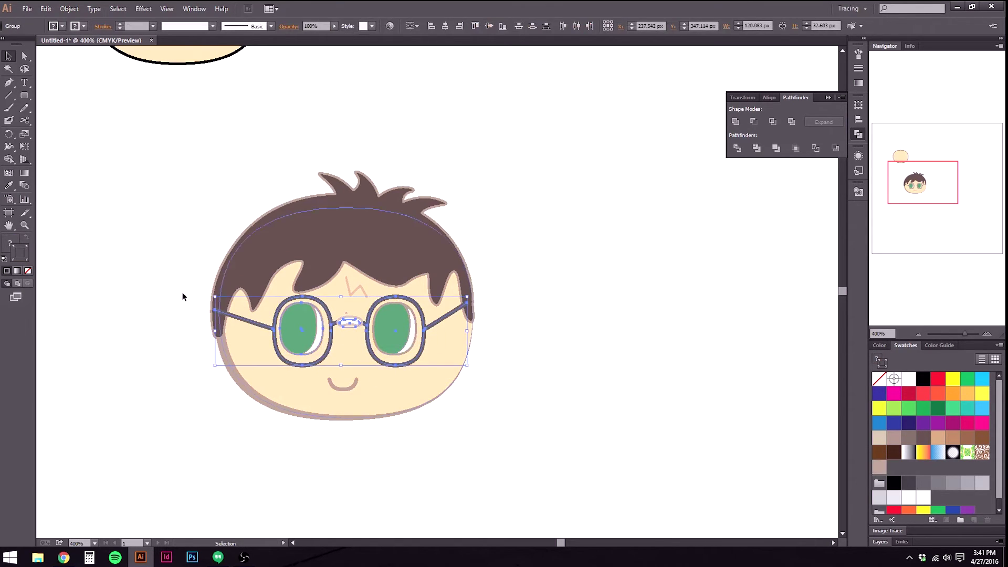
{"action": "left_click", "coordinate": [580, 393]}
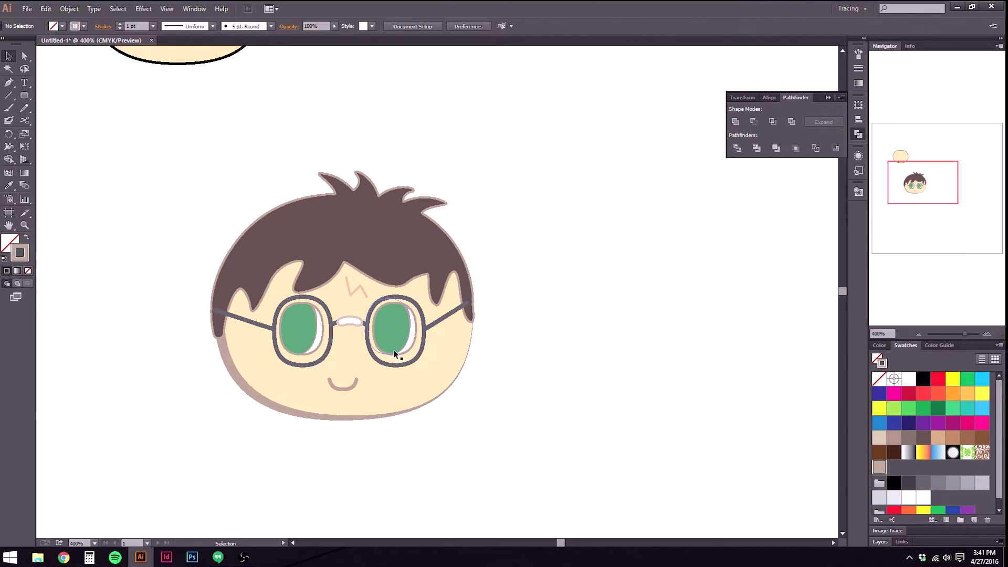
Group the two green eyes together and clear the selection.
{"action": "left_click", "coordinate": [398, 354]}
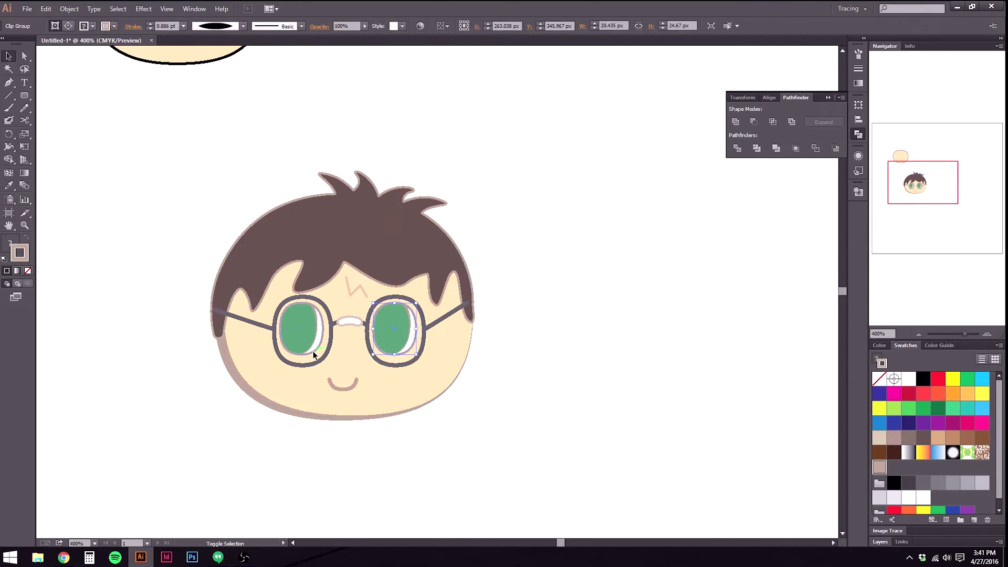
{"action": "left_click", "coordinate": [314, 355], "text": "shift"}
{"action": "key", "text": "ctrl+g"}
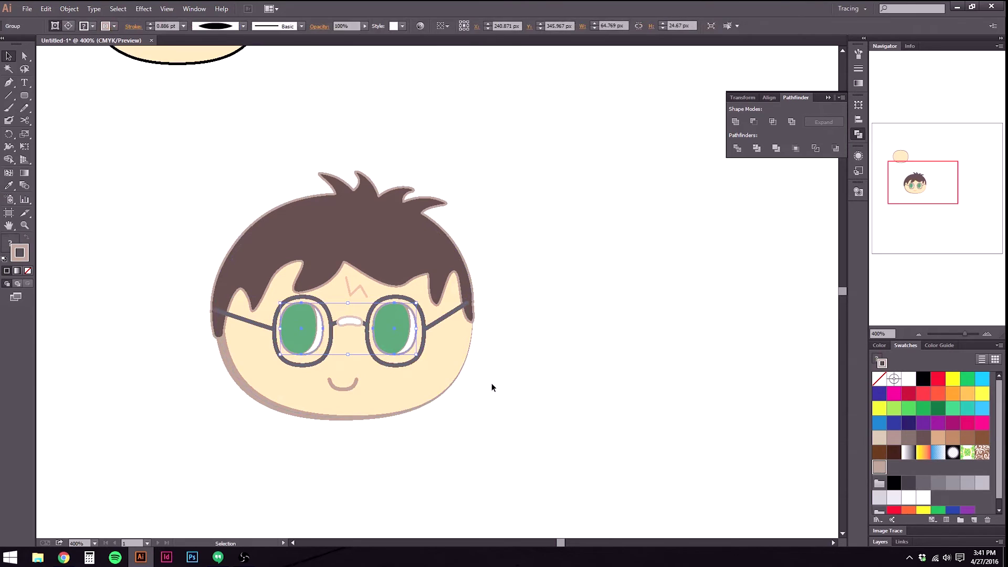
{"action": "left_click", "coordinate": [487, 388]}
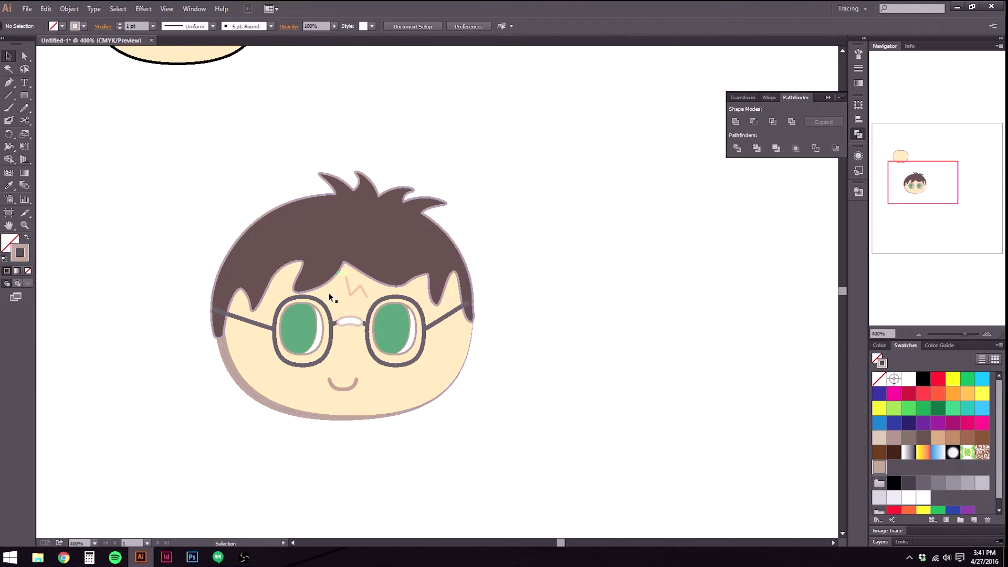
Align all parts of the face and hair on their horizontal centres, and deselect them.
{"action": "left_click_drag", "start_coordinate": [204, 186], "coordinate": [612, 426]}
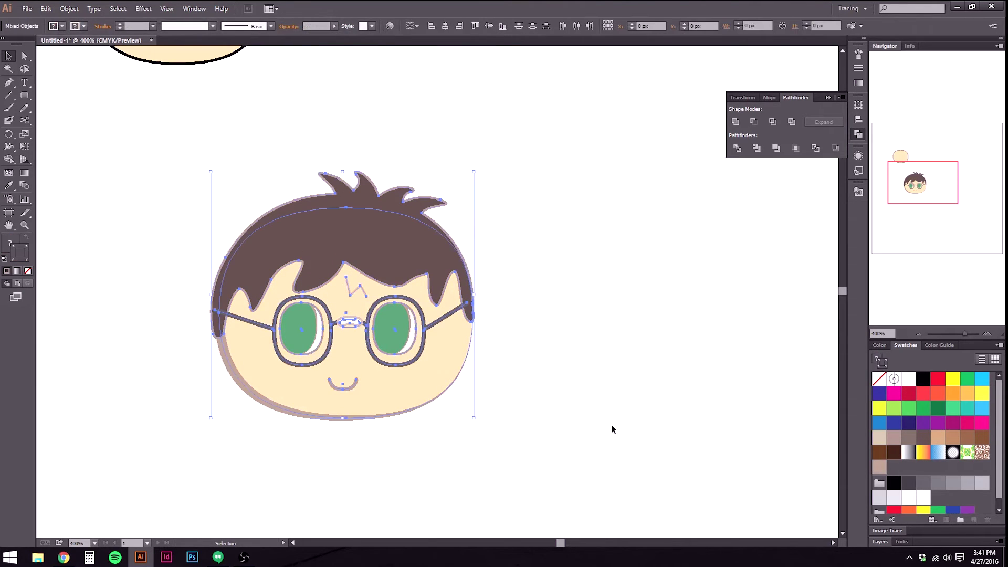
{"action": "left_click", "coordinate": [448, 28]}
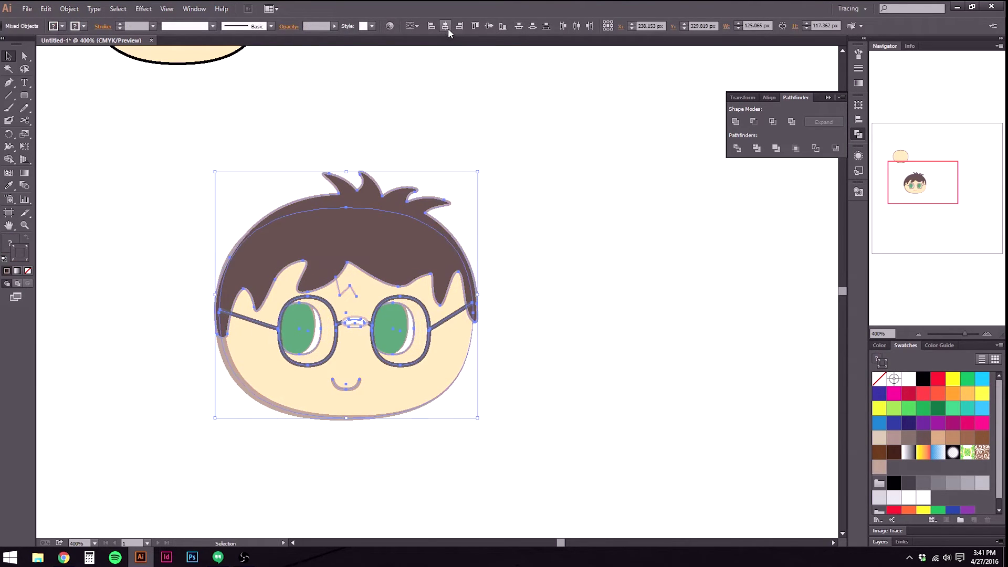
{"action": "left_click", "coordinate": [587, 342]}
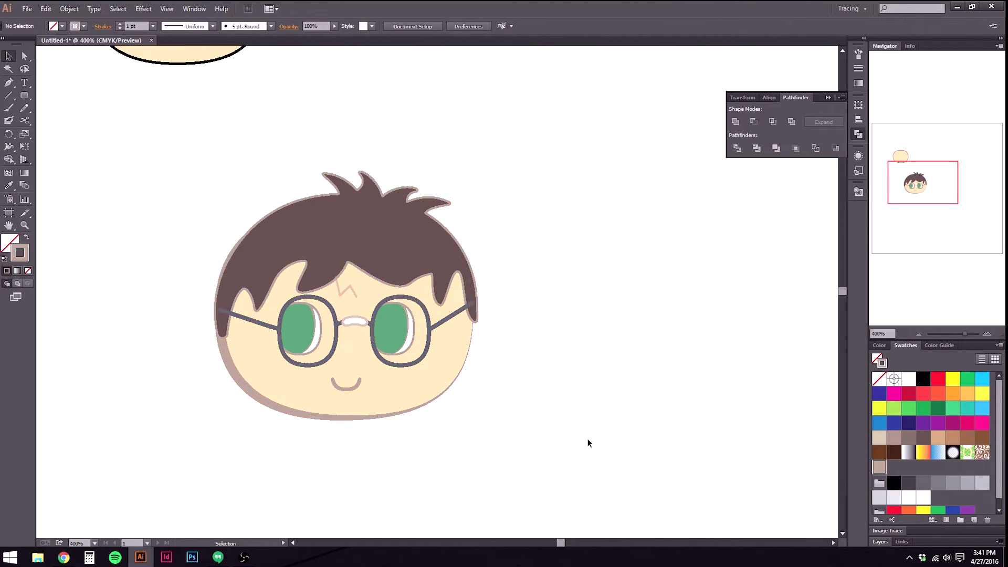
Nudge the glasses group left to centre its lenses around the eyes, and deselect it.
{"action": "left_click", "coordinate": [429, 344]}
{"action": "key", "text": "Left"}
{"action": "key", "text": "Left"}
{"action": "key", "text": "Left"}
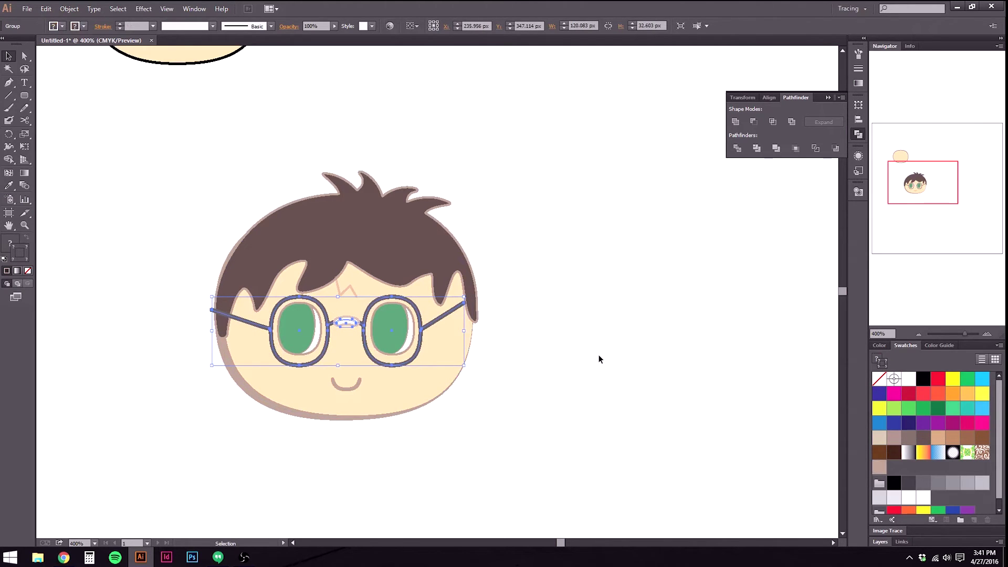
{"action": "left_click", "coordinate": [565, 385]}
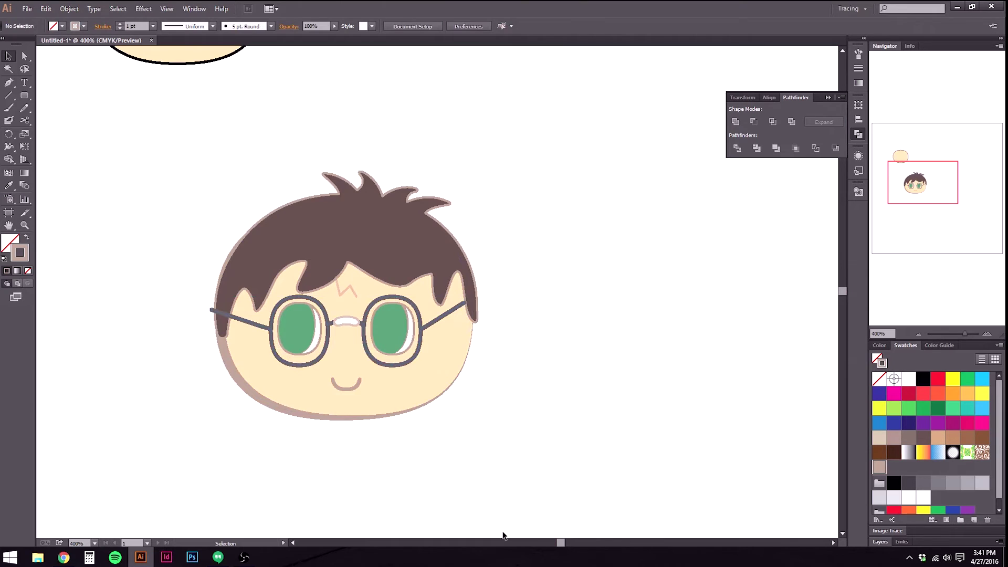
Move the outer end point of the left temple arm inward so it ends within the hair.
{"action": "scroll", "coordinate": [189, 315], "scroll_direction": "up", "scroll_amount": 3}
{"action": "key", "text": "a"}
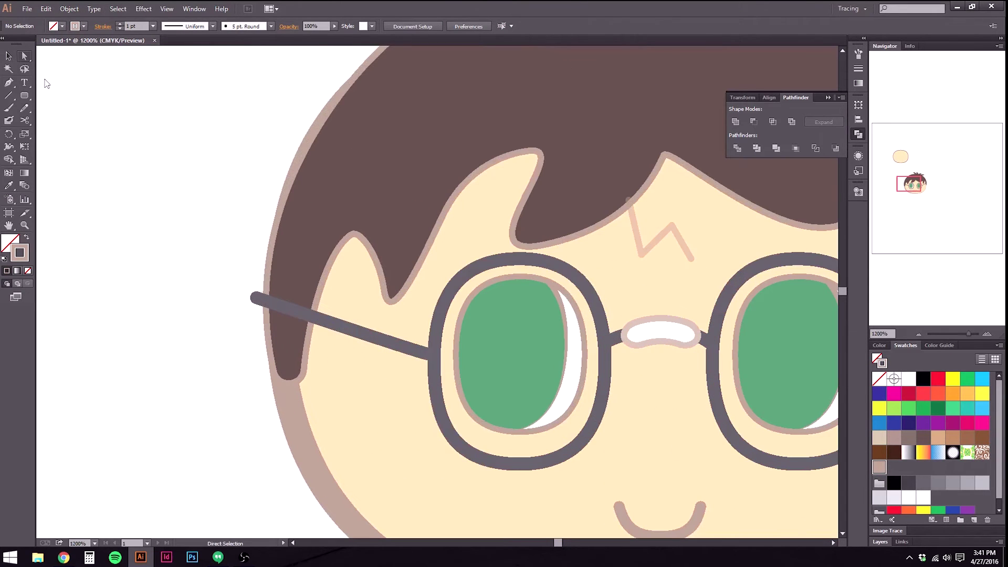
{"action": "left_click_drag", "start_coordinate": [255, 298], "coordinate": [294, 296]}
{"action": "key", "text": "ctrl+shift+a"}
{"action": "scroll", "coordinate": [637, 423], "scroll_direction": "down", "scroll_amount": 3}
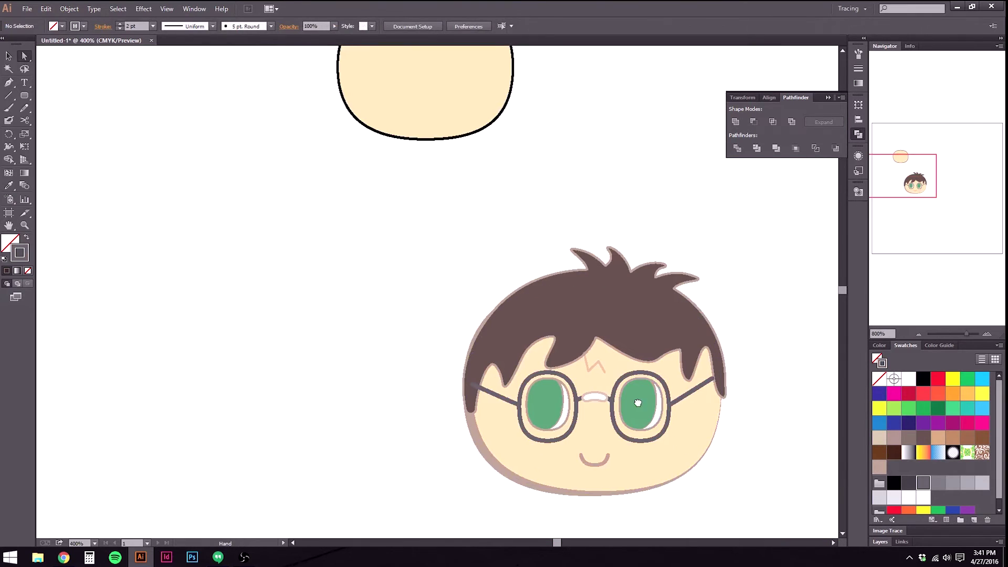
Send the glasses group behind the hair so the temple arms tuck under it, and deselect it.
{"action": "left_click_drag", "start_coordinate": [637, 403], "coordinate": [515, 374]}
{"action": "left_click", "coordinate": [557, 373]}
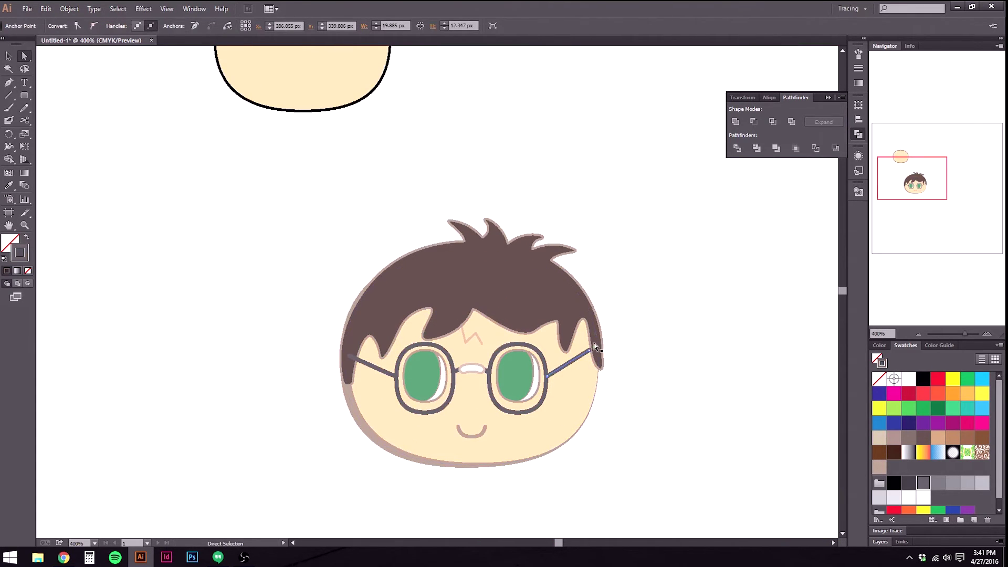
{"action": "key", "text": "ctrl+shift+a"}
{"action": "key", "text": "v"}
{"action": "left_click", "coordinate": [406, 358]}
{"action": "key", "text": "a"}
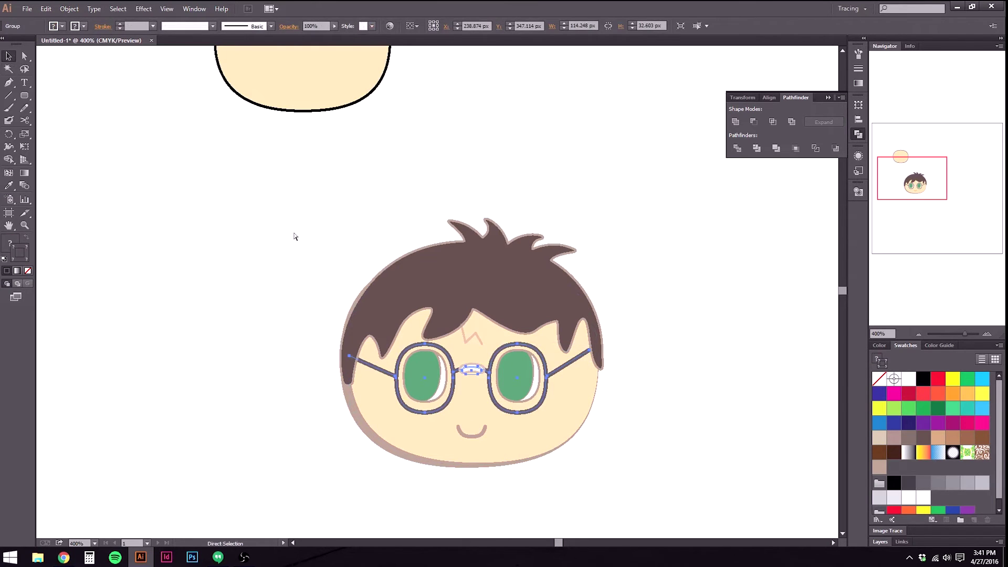
{"action": "key", "text": "v"}
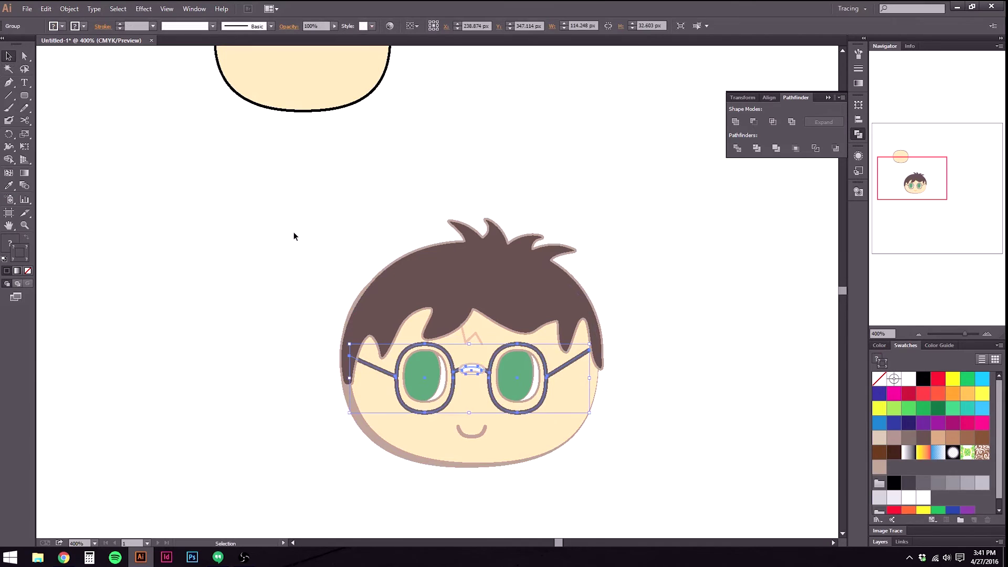
{"action": "left_click", "coordinate": [269, 369]}
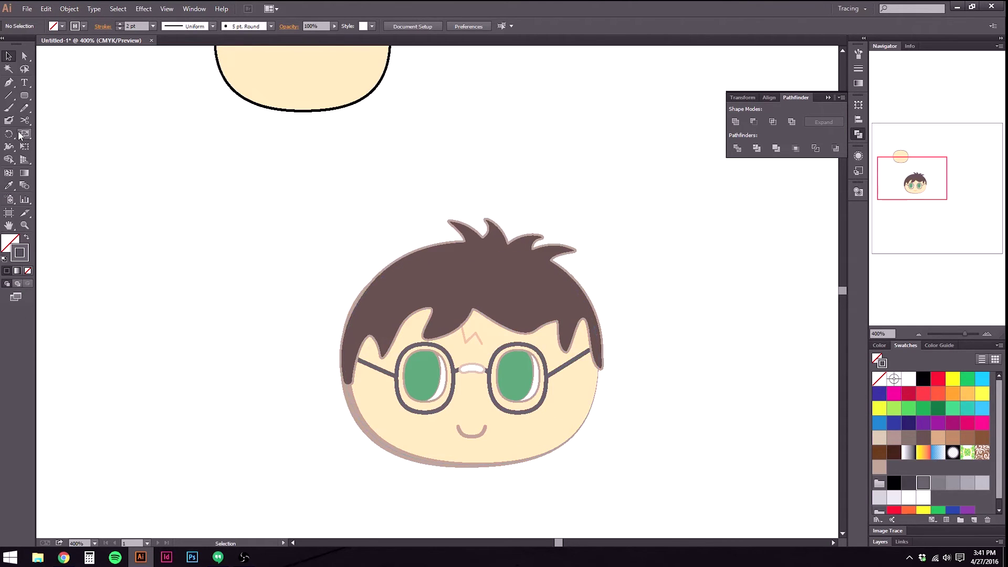
Draw a small open C-shaped nose curve with the Pen tool between the glasses bridge and the mouth.
{"action": "left_click", "coordinate": [8, 83]}
{"action": "scroll", "coordinate": [475, 409], "scroll_direction": "up", "scroll_amount": 2}
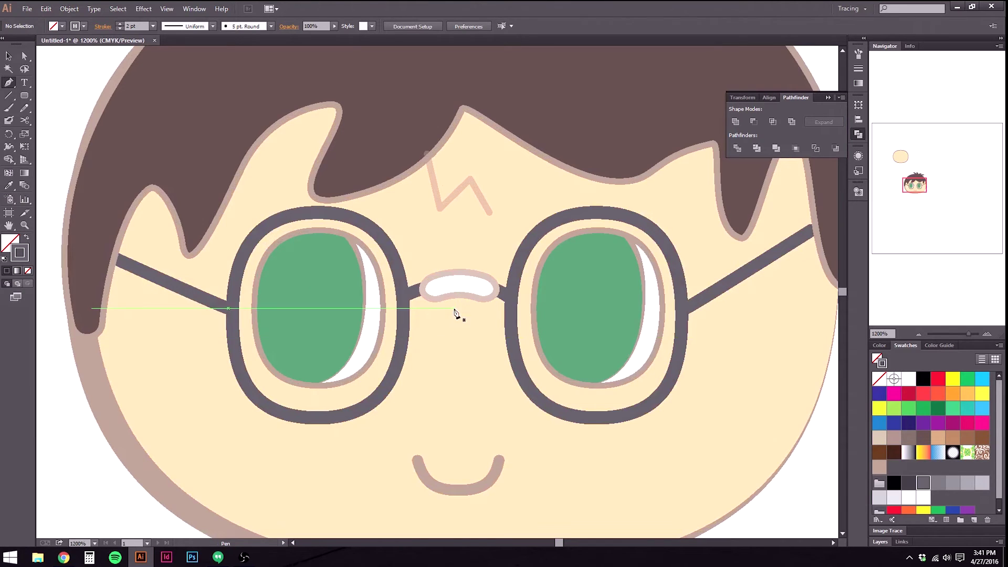
{"action": "left_click", "coordinate": [458, 382]}
{"action": "left_click_drag", "start_coordinate": [458, 419], "coordinate": [445, 438]}
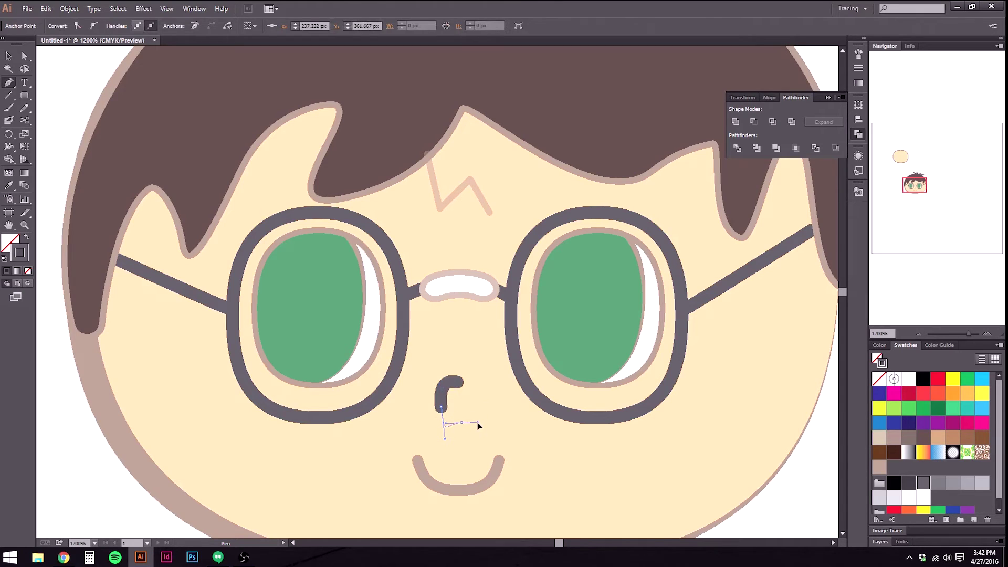
{"action": "left_click_drag", "start_coordinate": [484, 432], "coordinate": [483, 432]}
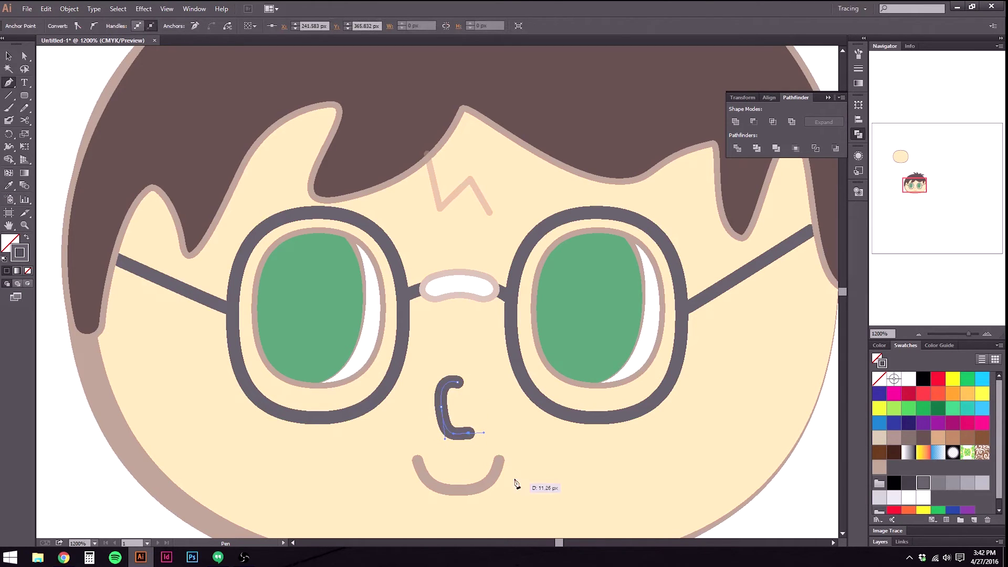
Refine the nose curve by adjusting its anchor points and handles, converting the upper end point to smooth.
{"action": "left_click", "coordinate": [25, 56]}
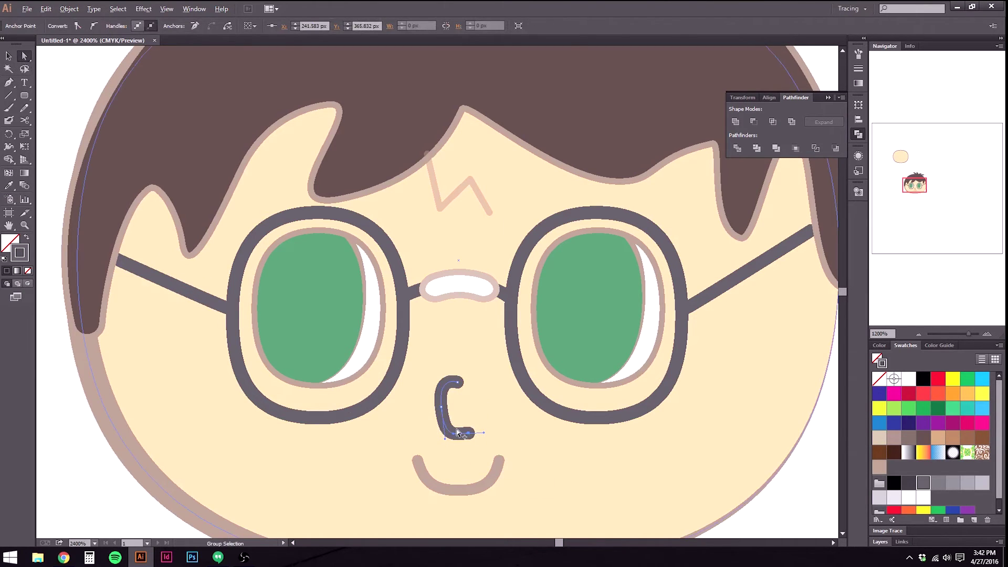
{"action": "scroll", "coordinate": [456, 436], "scroll_direction": "up", "scroll_amount": 3}
{"action": "left_click_drag", "start_coordinate": [420, 440], "coordinate": [410, 423]}
{"action": "left_click_drag", "start_coordinate": [407, 355], "coordinate": [401, 356]}
{"action": "left_click", "coordinate": [454, 289]}
{"action": "left_click", "coordinate": [94, 26]}
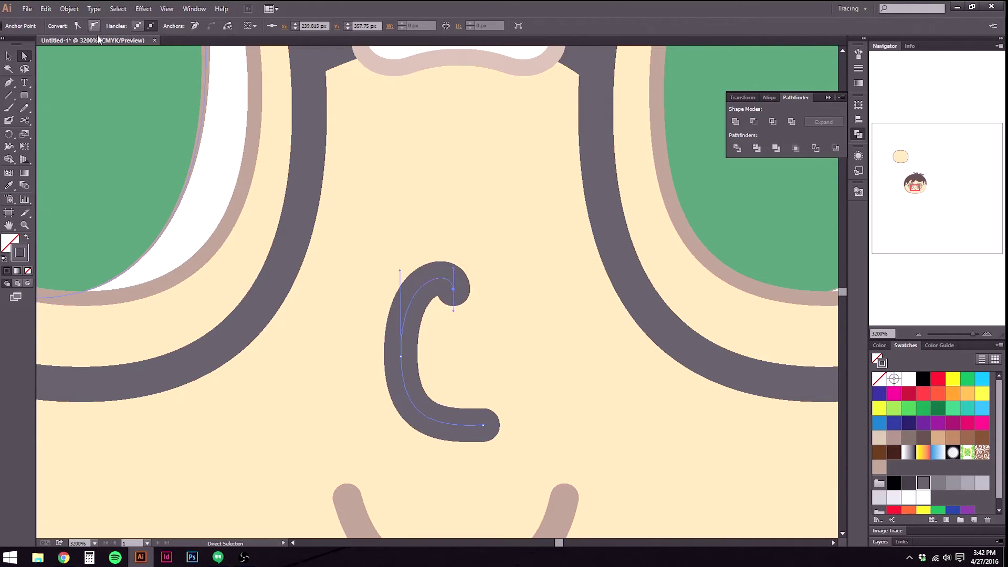
{"action": "left_click_drag", "start_coordinate": [454, 312], "coordinate": [480, 319]}
{"action": "left_click_drag", "start_coordinate": [401, 353], "coordinate": [394, 358]}
{"action": "scroll", "coordinate": [420, 404], "scroll_direction": "down", "scroll_amount": 2}
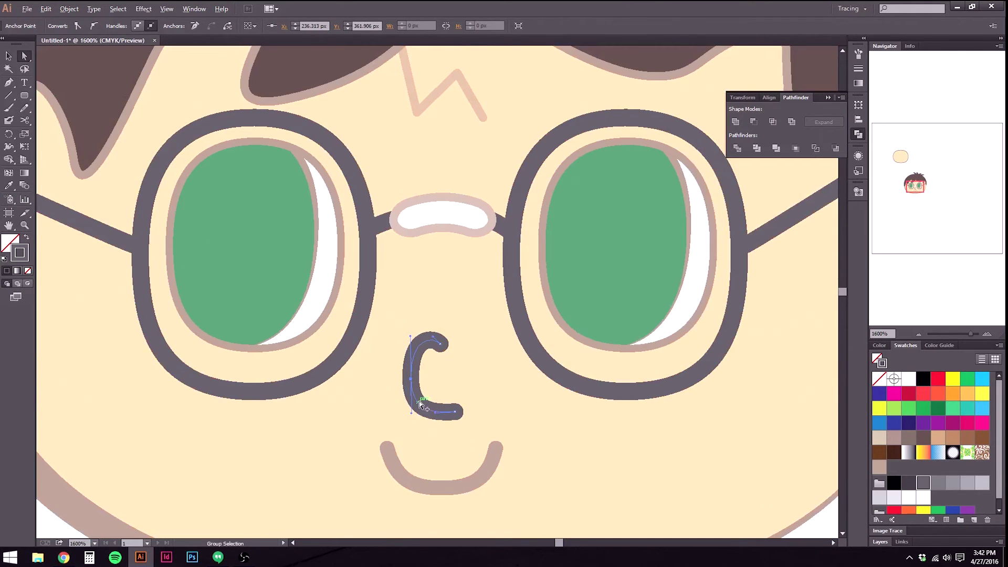
Match the nose curve's stroke to the mouth's tan stroke with the Eyedropper, and deselect it.
{"action": "key", "text": "i"}
{"action": "left_click", "coordinate": [462, 482]}
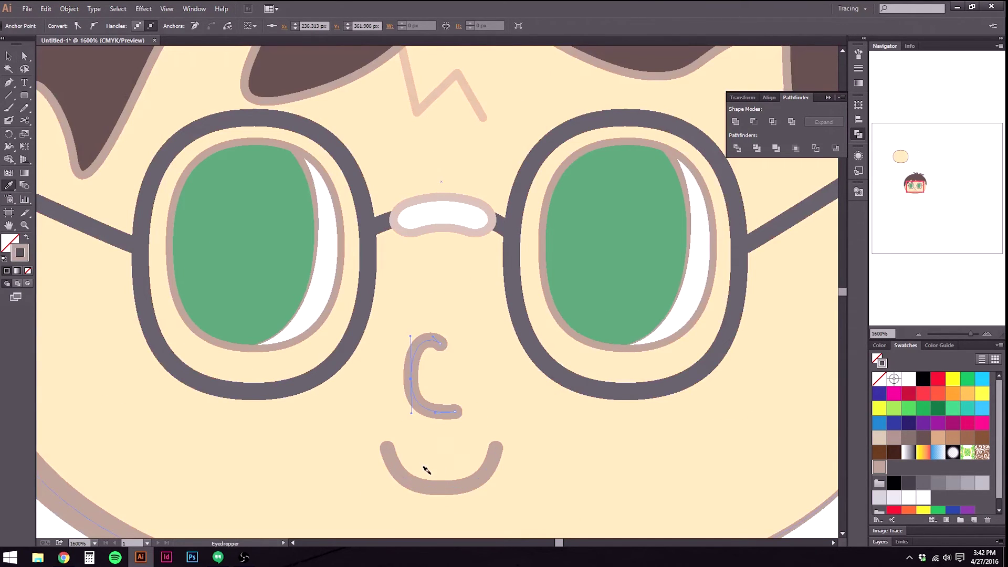
{"action": "scroll", "coordinate": [417, 467], "scroll_direction": "down", "scroll_amount": 3}
{"action": "left_click", "coordinate": [9, 58]}
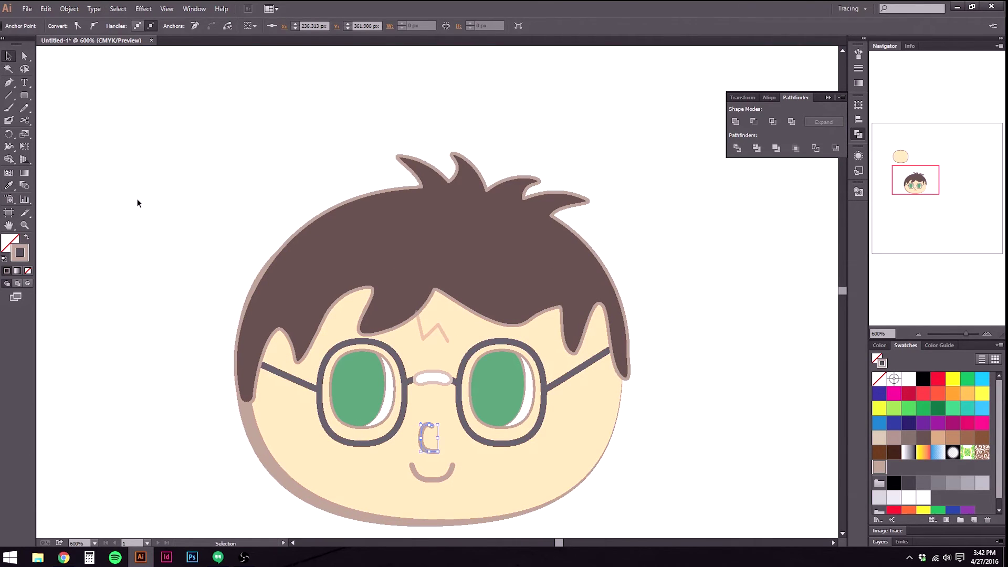
{"action": "left_click", "coordinate": [137, 203]}
Delete the nose curve above the mouth.
{"action": "left_click_drag", "start_coordinate": [729, 472], "coordinate": [714, 367]}
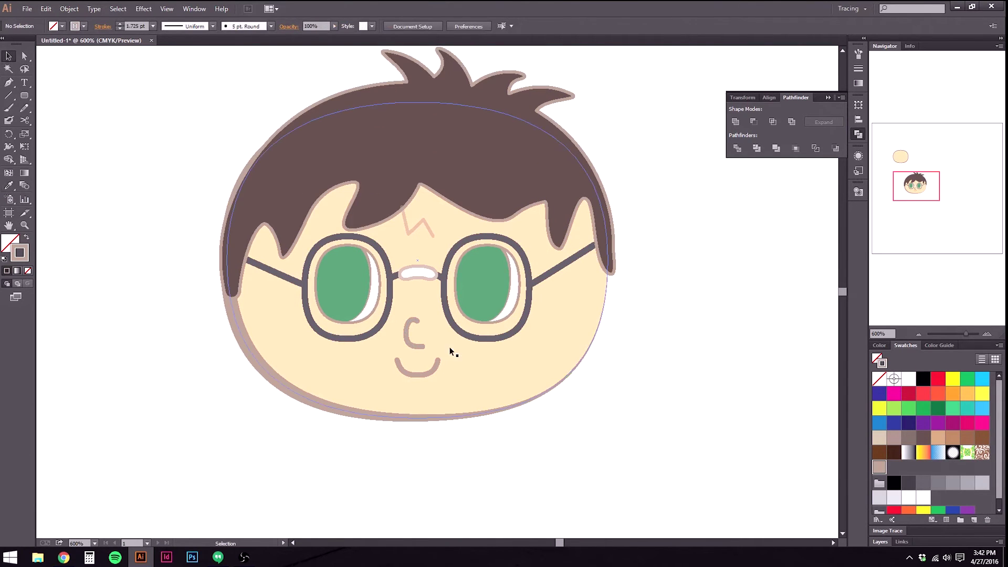
{"action": "left_click", "coordinate": [412, 344]}
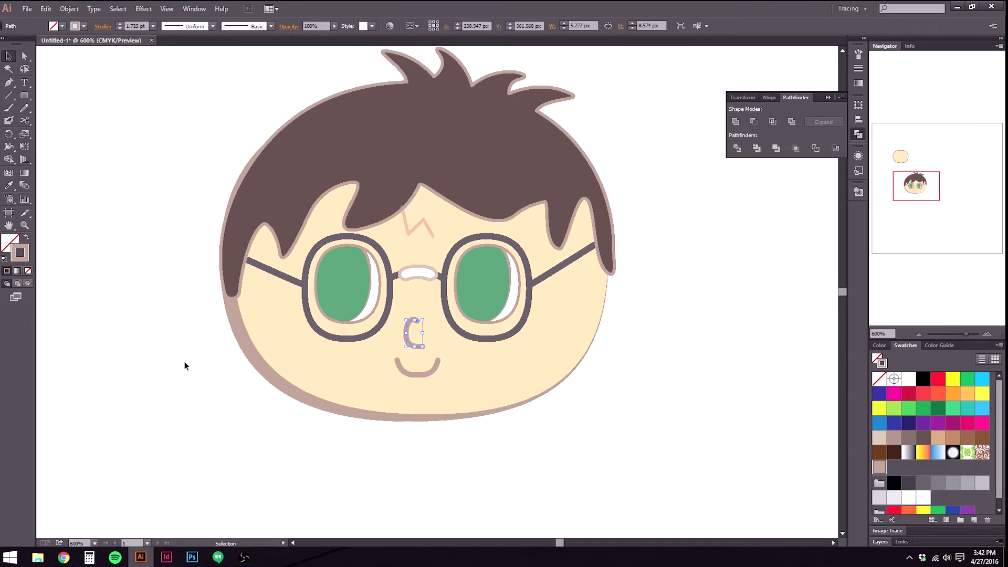
{"action": "key", "text": "Delete"}
{"action": "scroll", "coordinate": [468, 412], "scroll_direction": "up", "scroll_amount": 3}
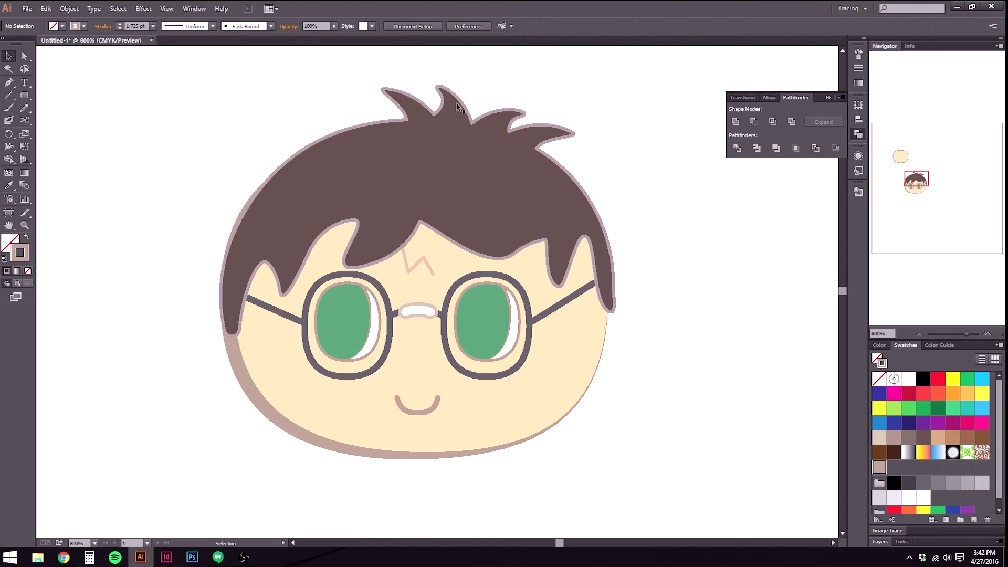
{"action": "scroll", "coordinate": [457, 102], "scroll_direction": "up", "scroll_amount": 1}
{"action": "scroll", "coordinate": [457, 105], "scroll_direction": "down", "scroll_amount": 1}
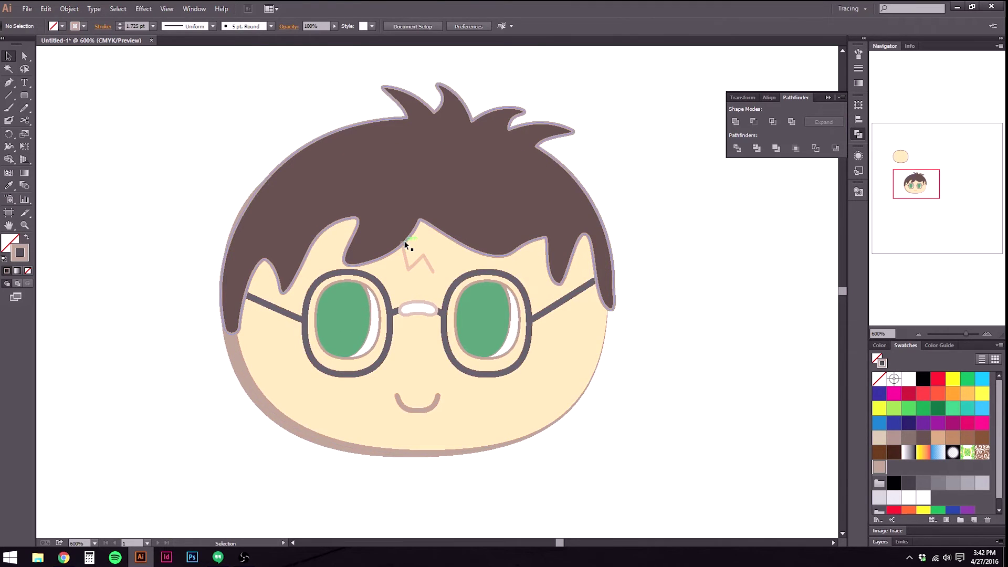
Move the lightning scar up against the hairline and rotate it about 13° clockwise.
{"action": "scroll", "coordinate": [406, 244], "scroll_direction": "up", "scroll_amount": 2}
{"action": "left_click", "coordinate": [381, 181]}
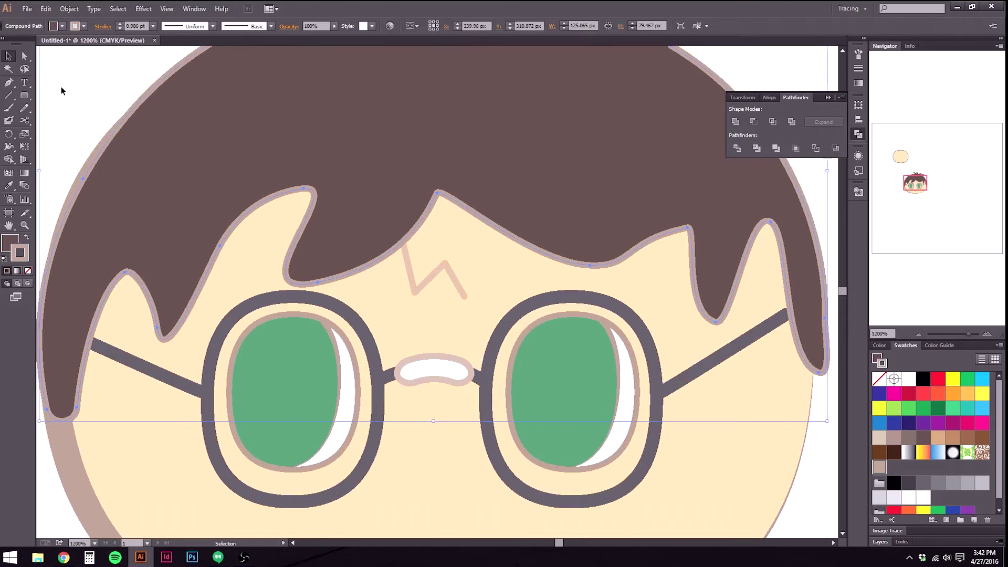
{"action": "double_click", "coordinate": [430, 277]}
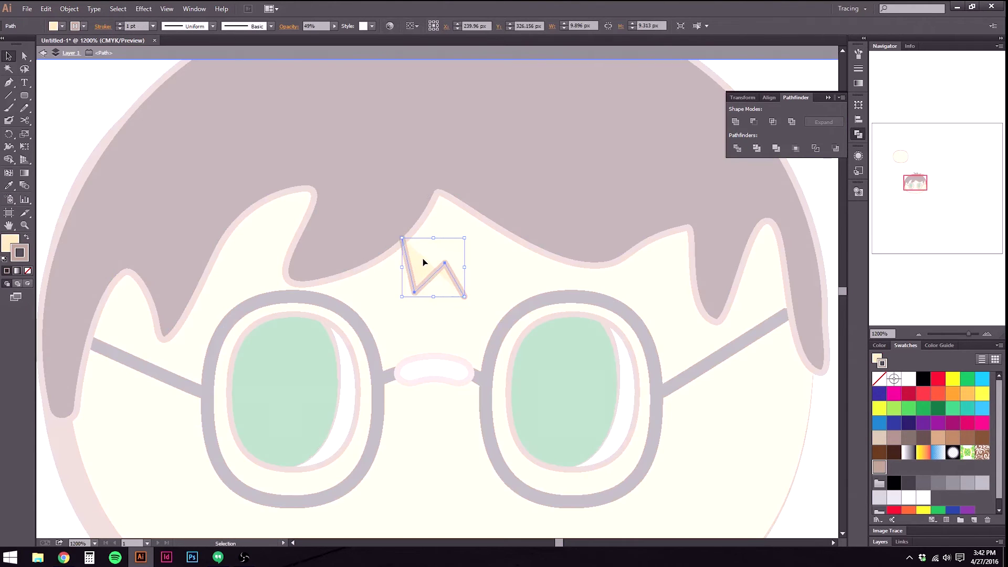
{"action": "double_click", "coordinate": [74, 113]}
{"action": "left_click_drag", "start_coordinate": [430, 265], "coordinate": [431, 248]}
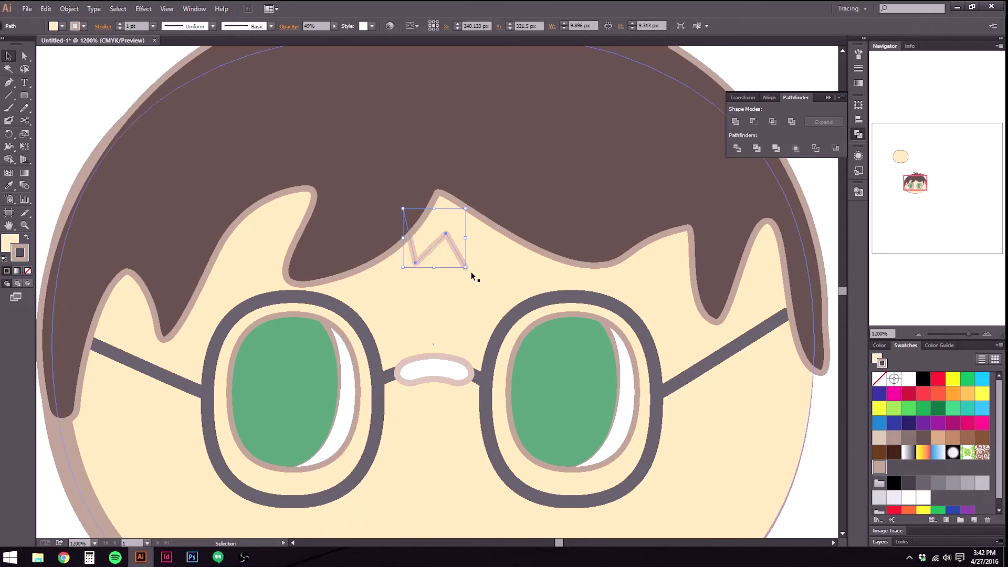
{"action": "left_click_drag", "start_coordinate": [469, 272], "coordinate": [461, 275]}
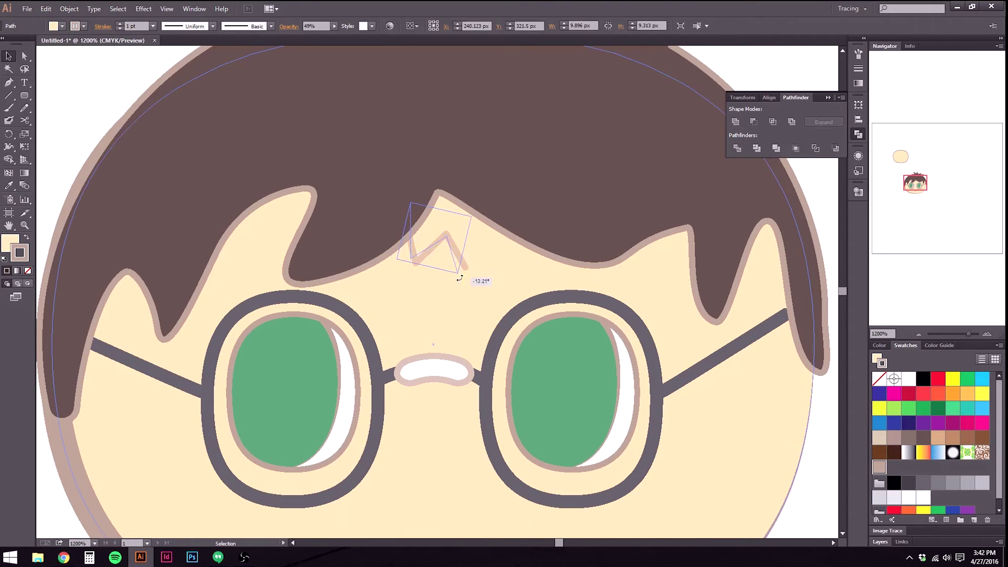
{"action": "left_click", "coordinate": [106, 102]}
{"action": "key", "text": "ctrl+minus"}
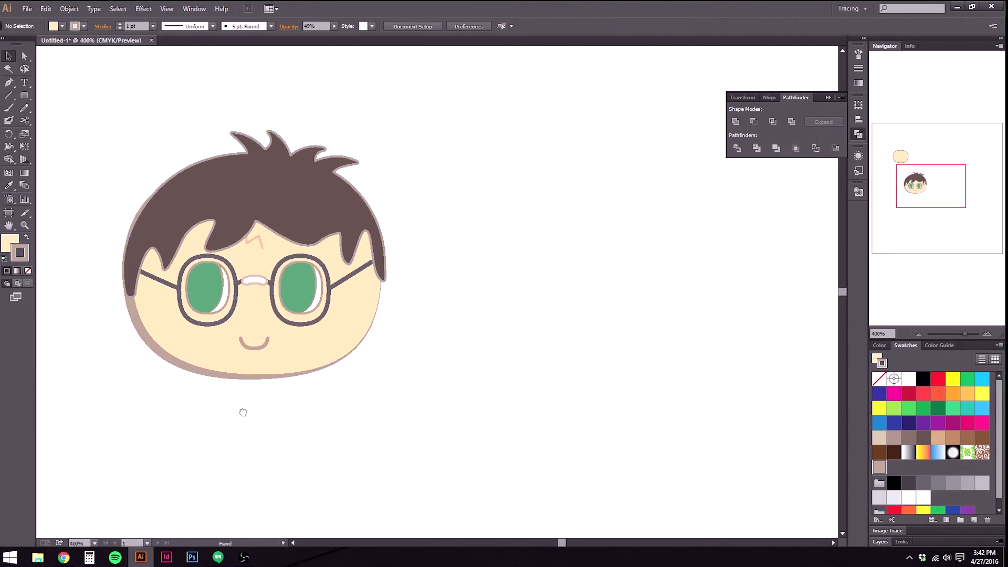
{"action": "left_click_drag", "start_coordinate": [212, 405], "coordinate": [338, 433]}
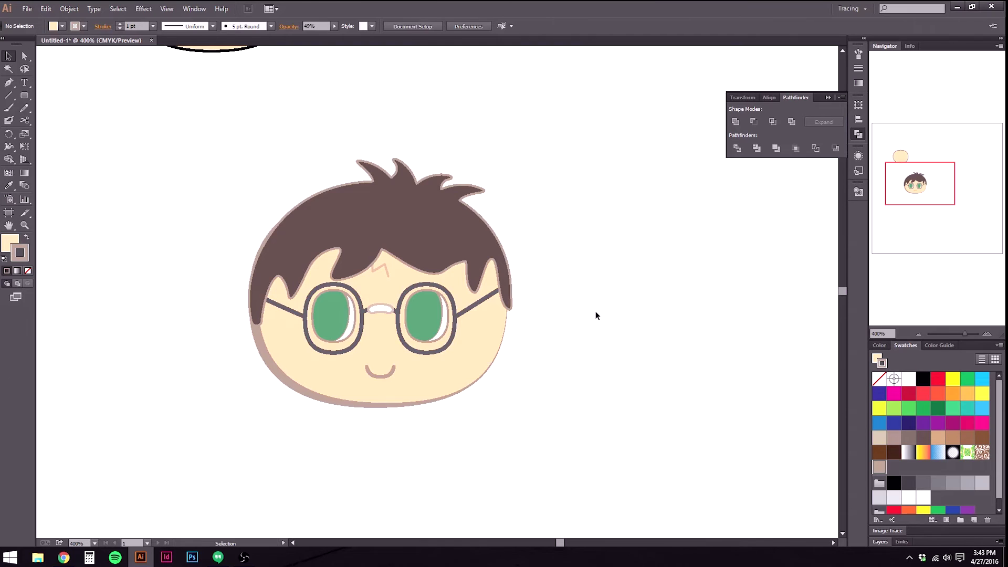
{"action": "scroll", "coordinate": [399, 188], "scroll_direction": "up", "scroll_amount": 1}
{"action": "scroll", "coordinate": [404, 189], "scroll_direction": "down", "scroll_amount": 1}
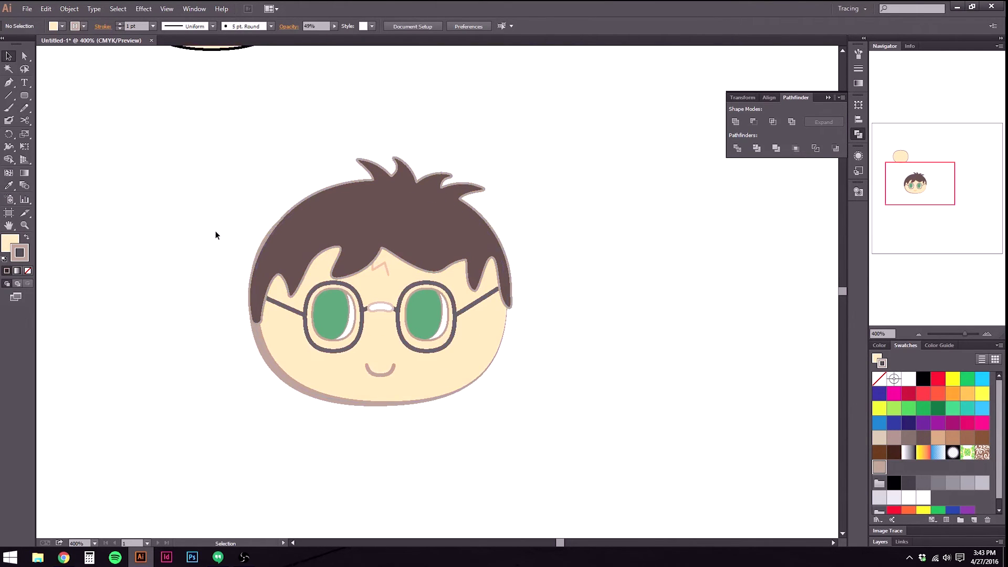
Draw a flared robe shape about 179 px wide and 178 px tall below the head with the Pen tool, with a curved hem.
{"action": "left_click_drag", "start_coordinate": [365, 423], "coordinate": [357, 360]}
{"action": "scroll", "coordinate": [436, 390], "scroll_direction": "down", "scroll_amount": 2}
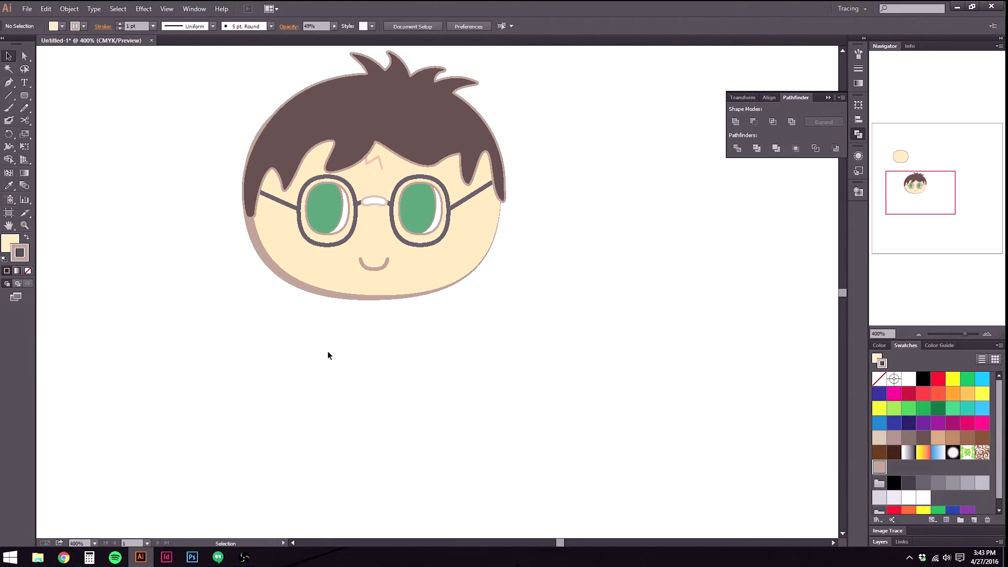
{"action": "left_click", "coordinate": [13, 85]}
{"action": "scroll", "coordinate": [312, 351], "scroll_direction": "down", "scroll_amount": 1}
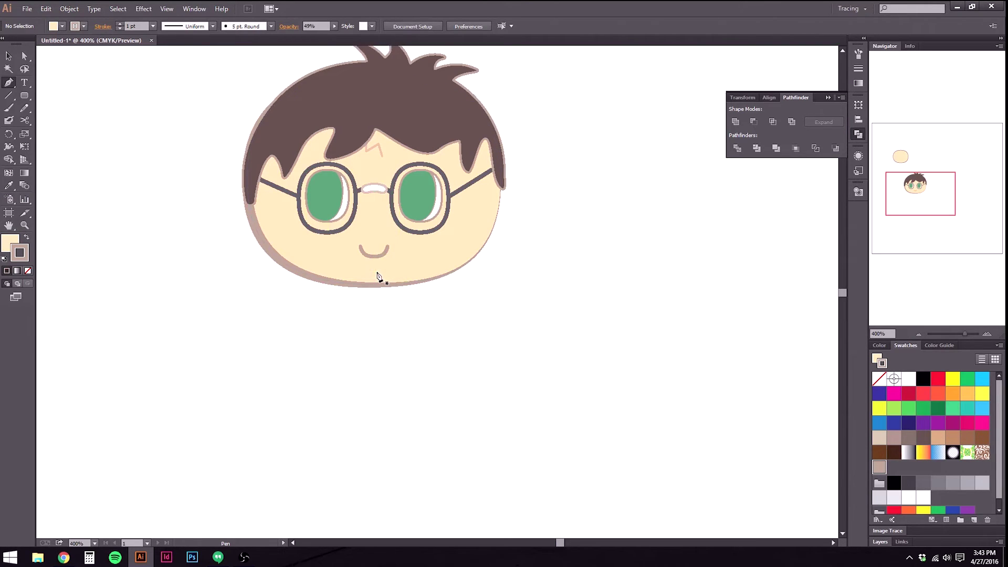
{"action": "left_click", "coordinate": [447, 270]}
{"action": "scroll", "coordinate": [478, 418], "scroll_direction": "down", "scroll_amount": 2}
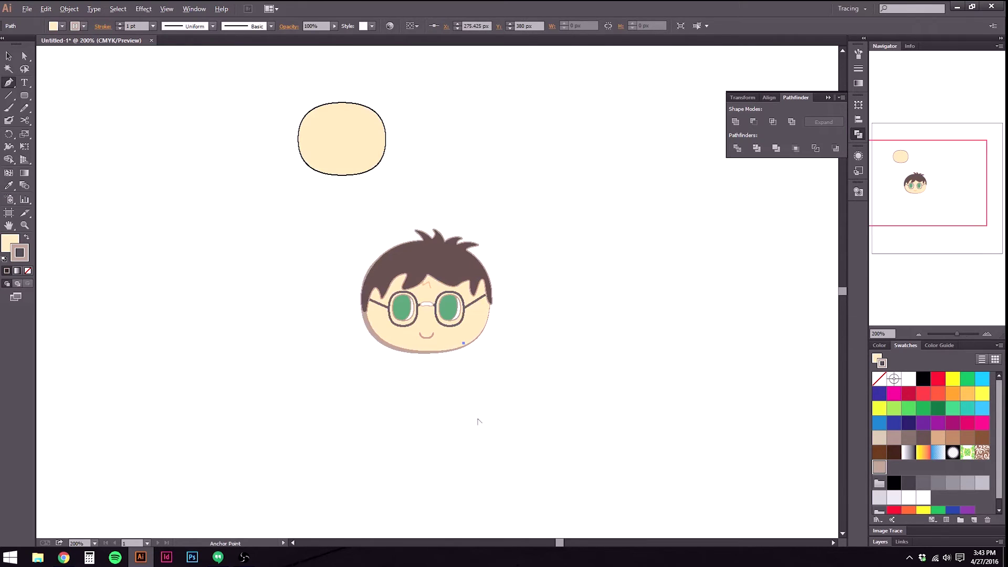
{"action": "left_click_drag", "start_coordinate": [478, 454], "coordinate": [465, 358]}
{"action": "left_click_drag", "start_coordinate": [502, 404], "coordinate": [529, 453]}
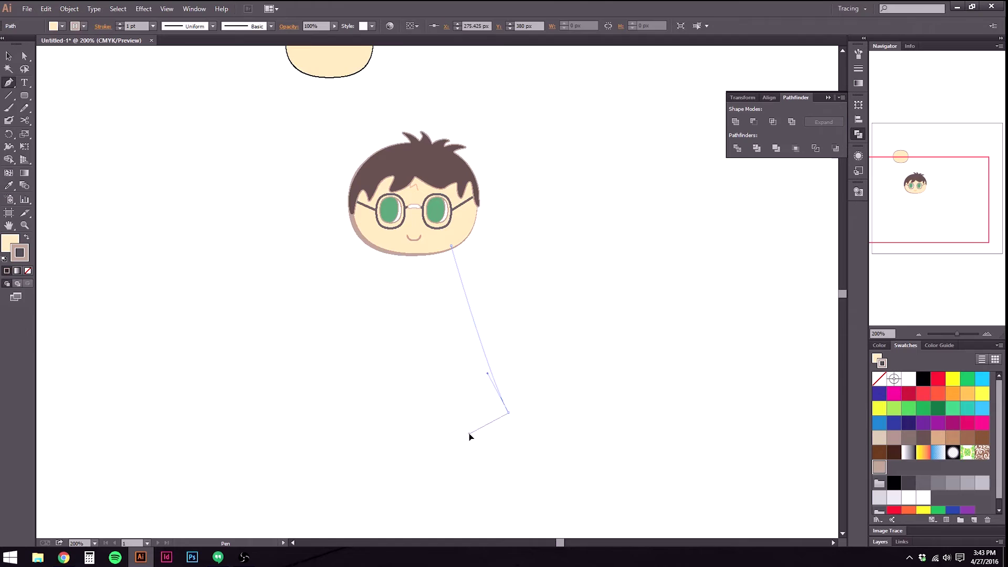
{"action": "left_click_drag", "start_coordinate": [387, 433], "coordinate": [310, 425]}
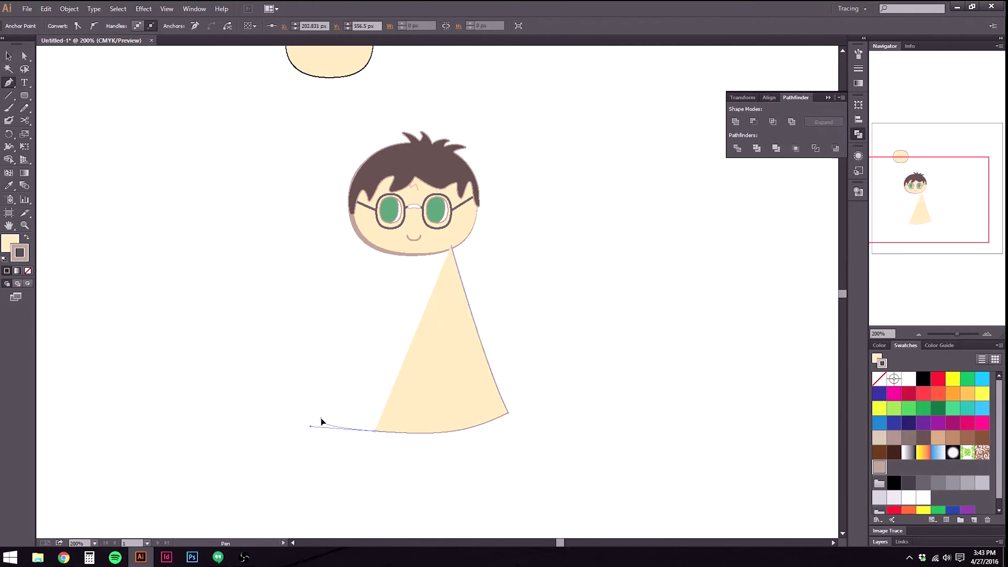
{"action": "left_click_drag", "start_coordinate": [330, 392], "coordinate": [330, 393]}
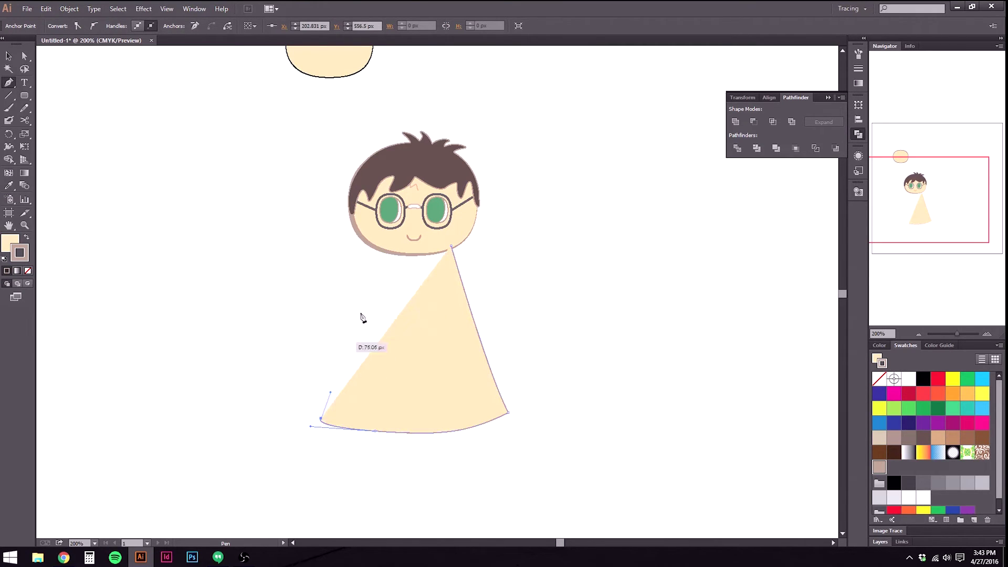
{"action": "left_click", "coordinate": [380, 245]}
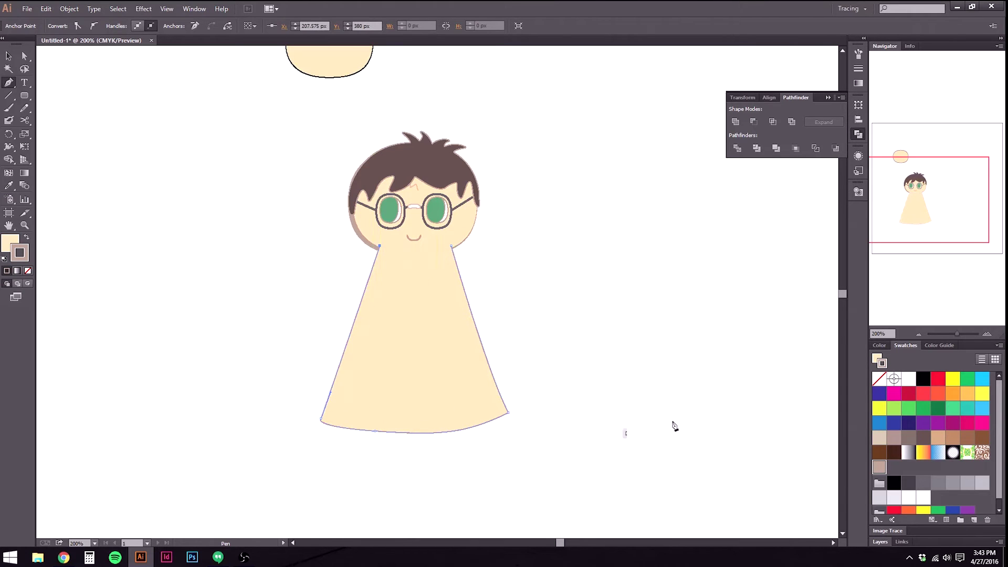
Give the robe a K=80 grey stroke and fill it with the darker grey swatch beside black.
{"action": "left_click", "coordinate": [923, 484]}
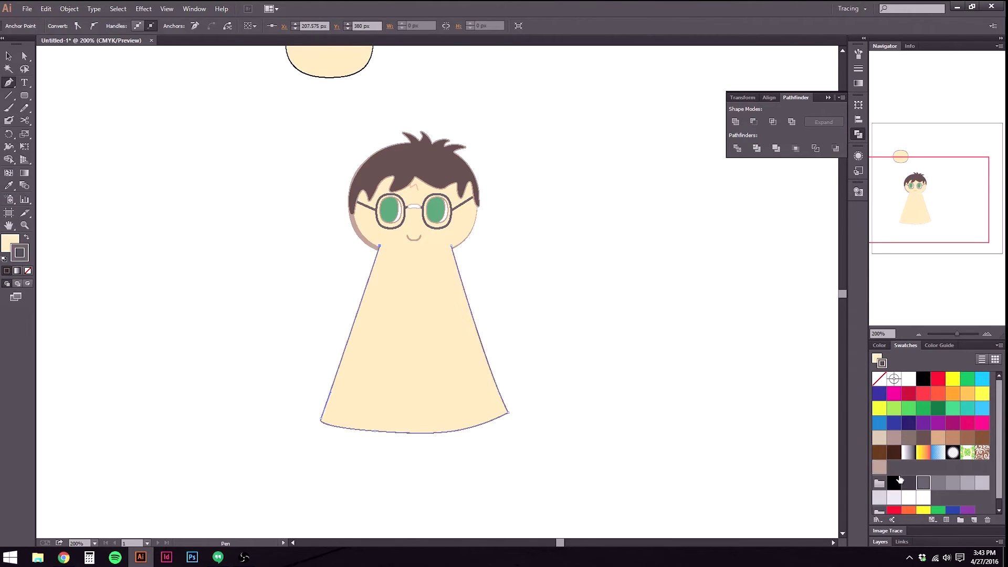
{"action": "key", "text": "ctrl+z"}
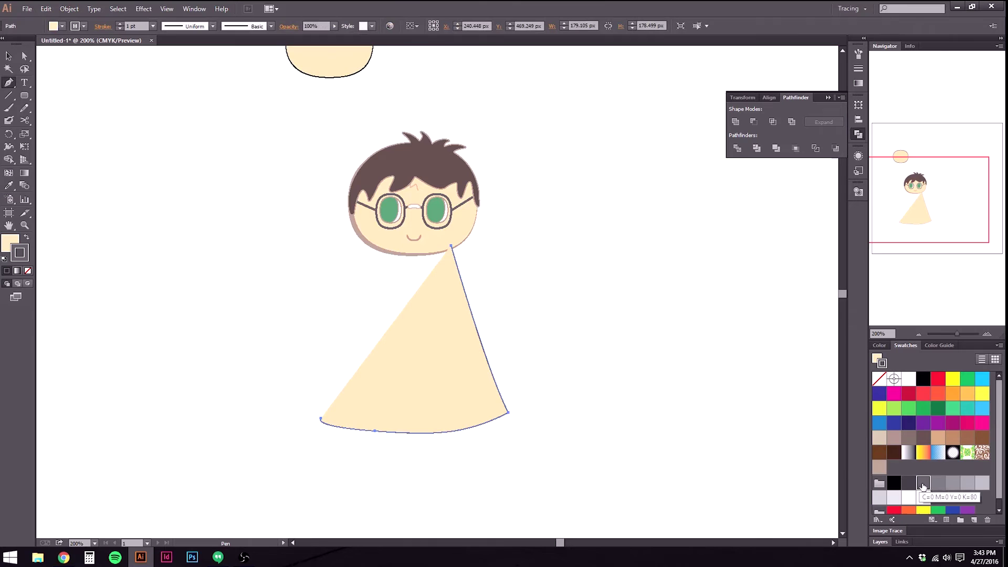
{"action": "key", "text": "ctrl+shift+z"}
{"action": "key", "text": "x"}
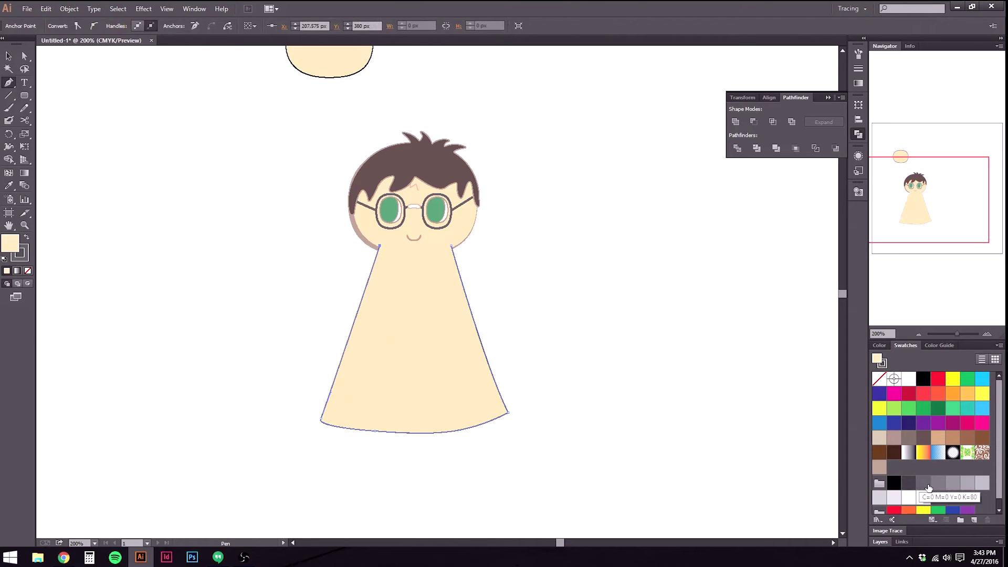
{"action": "left_click", "coordinate": [927, 487]}
{"action": "left_click", "coordinate": [906, 487]}
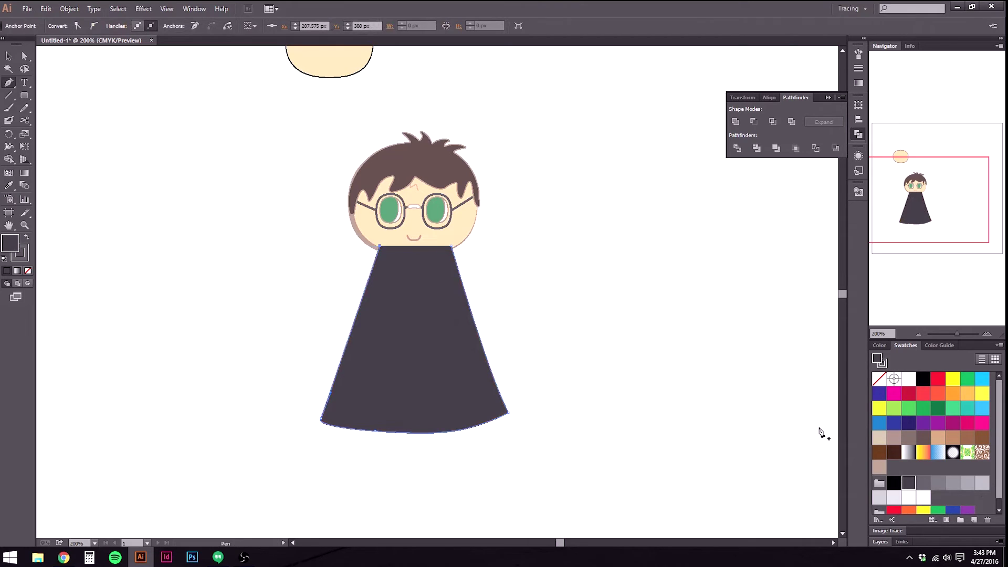
Send the robe to the back so it sits behind the head, and deselect it.
{"action": "key", "text": "v"}
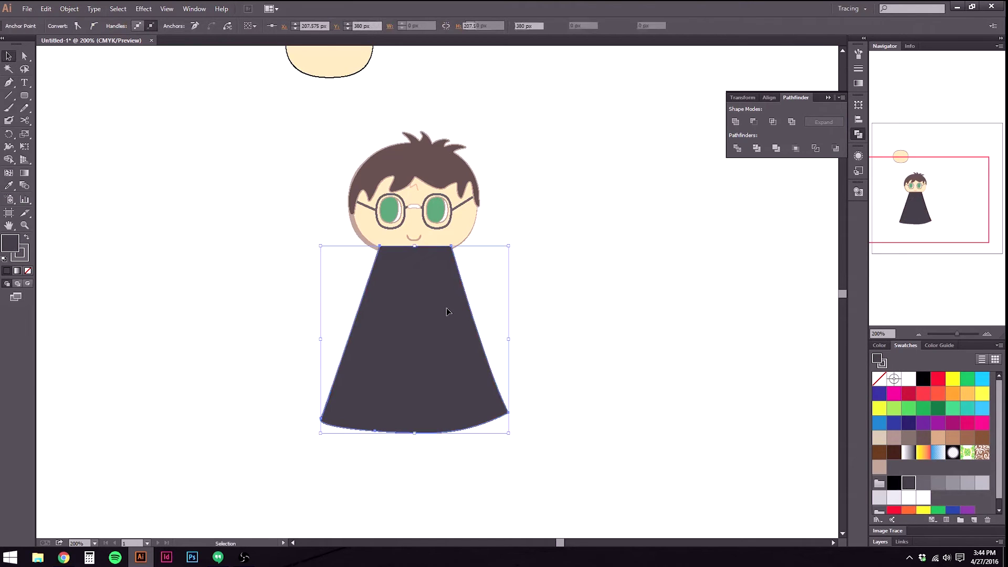
{"action": "key", "text": "ctrl+shift+bracketleft"}
{"action": "left_click", "coordinate": [625, 344]}
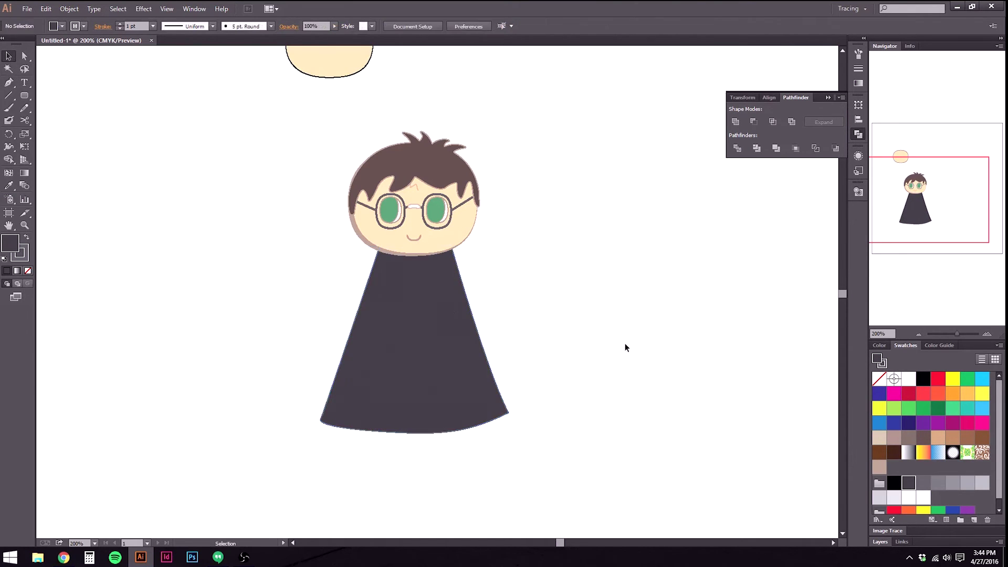
Set the robe outline's stroke weight to 7 pt.
{"action": "left_click", "coordinate": [427, 347]}
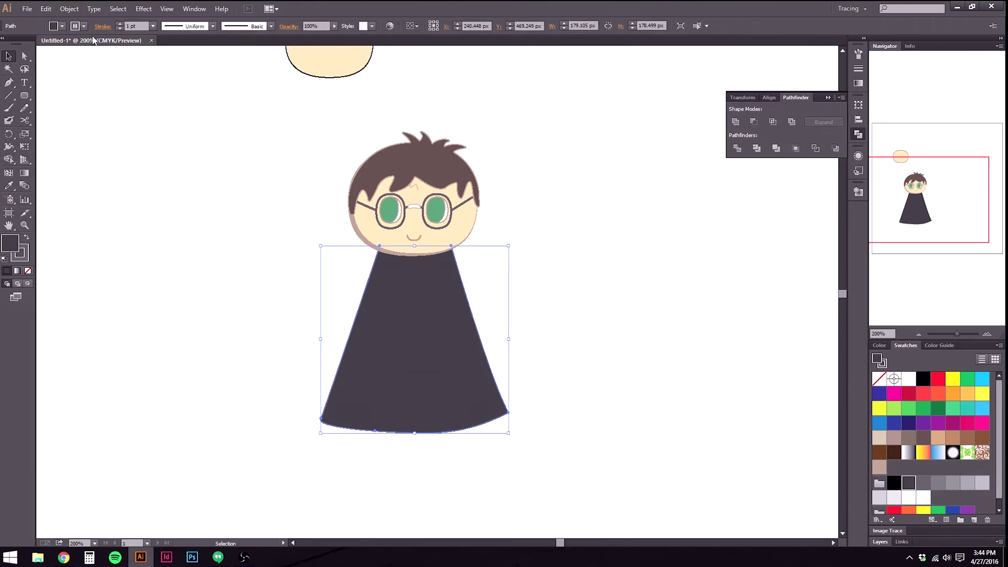
{"action": "left_click", "coordinate": [119, 23]}
{"action": "left_click", "coordinate": [119, 24]}
{"action": "left_click", "coordinate": [120, 24]}
{"action": "left_click", "coordinate": [120, 23]}
{"action": "left_click", "coordinate": [119, 23]}
{"action": "left_click", "coordinate": [120, 24]}
Recolour the robe's stroke with a lighter mid-grey swatch, open its stroke options and deselect it.
{"action": "key", "text": "x"}
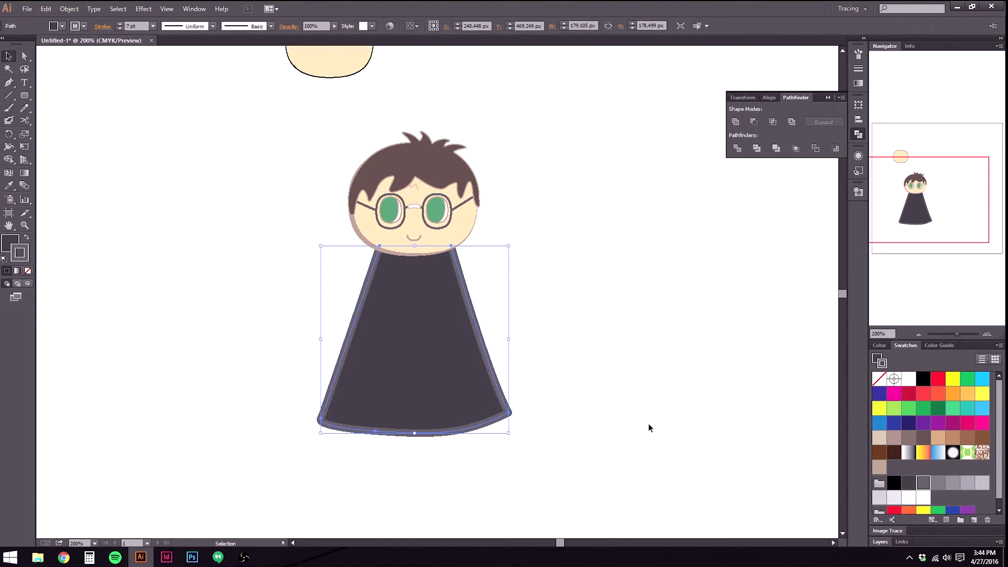
{"action": "key", "text": "x"}
{"action": "key", "text": "x"}
{"action": "key", "text": "x"}
{"action": "left_click", "coordinate": [22, 255]}
{"action": "left_click", "coordinate": [952, 486]}
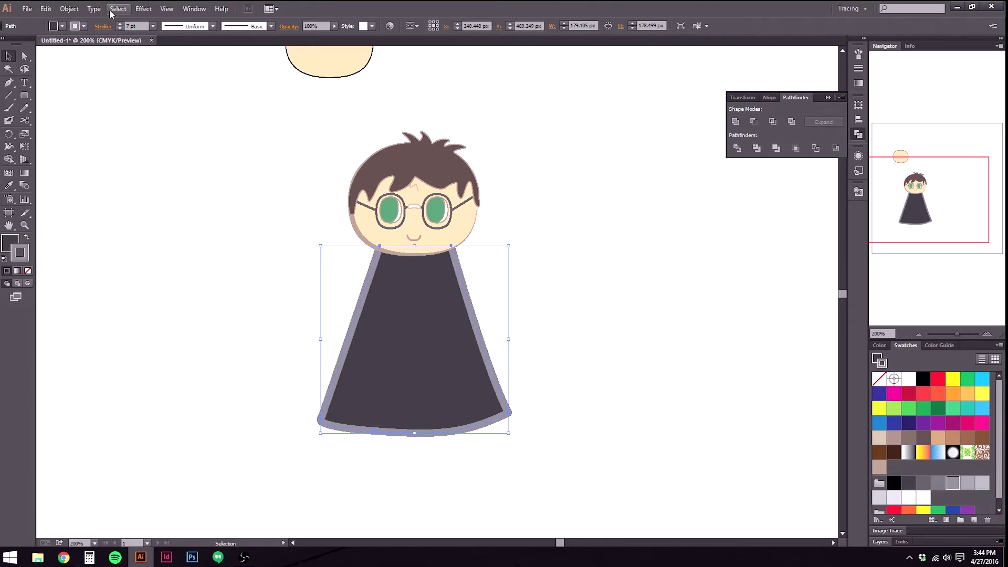
{"action": "left_click", "coordinate": [100, 25]}
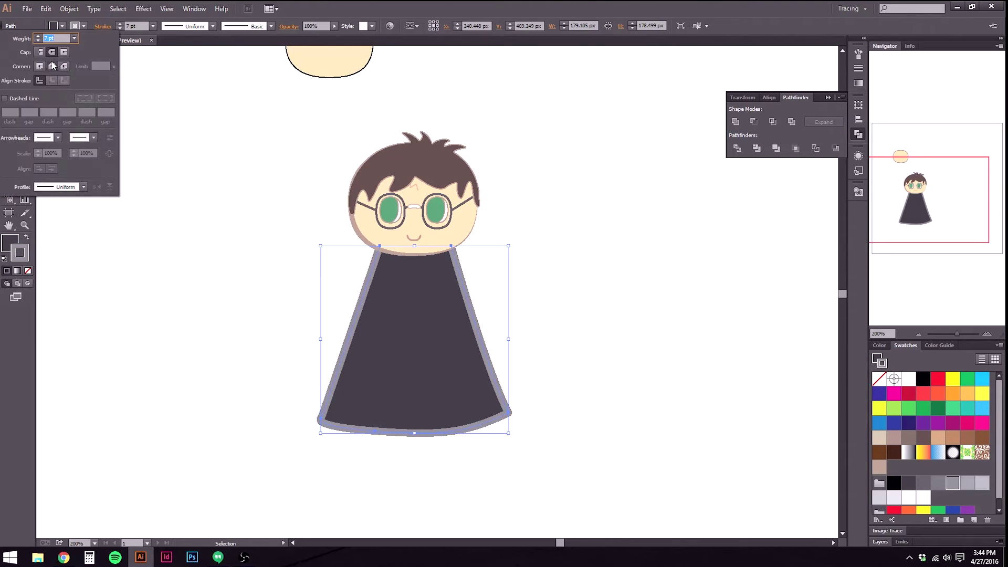
{"action": "left_click", "coordinate": [344, 505]}
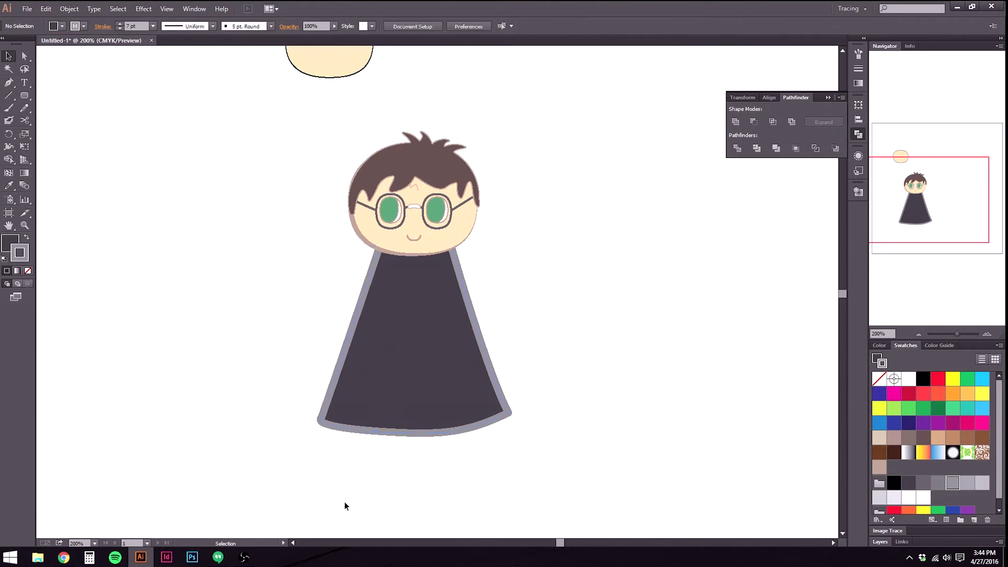
Scale the robe down proportionally to about 74 px wide and 73 px tall and place it under the chin.
{"action": "scroll", "coordinate": [436, 474], "scroll_direction": "up", "scroll_amount": 1}
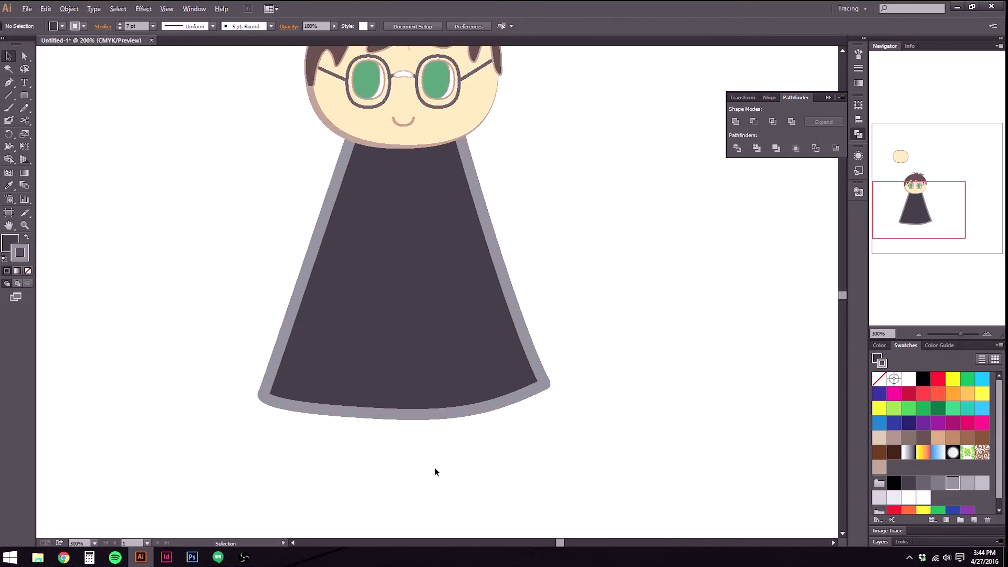
{"action": "scroll", "coordinate": [435, 472], "scroll_direction": "down", "scroll_amount": 1}
{"action": "left_click_drag", "start_coordinate": [200, 313], "coordinate": [566, 499]}
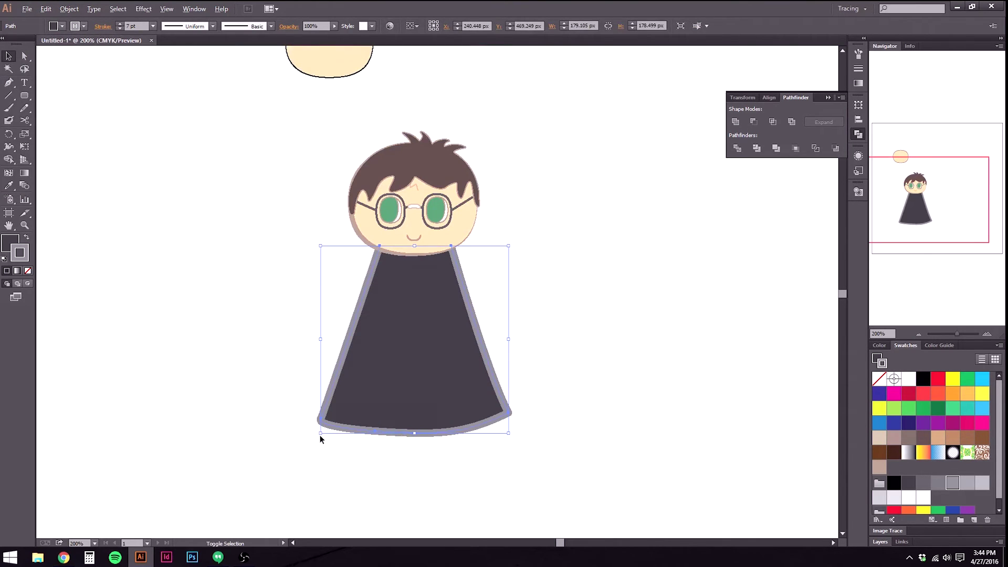
{"action": "left_click_drag", "start_coordinate": [321, 434], "coordinate": [420, 298]}
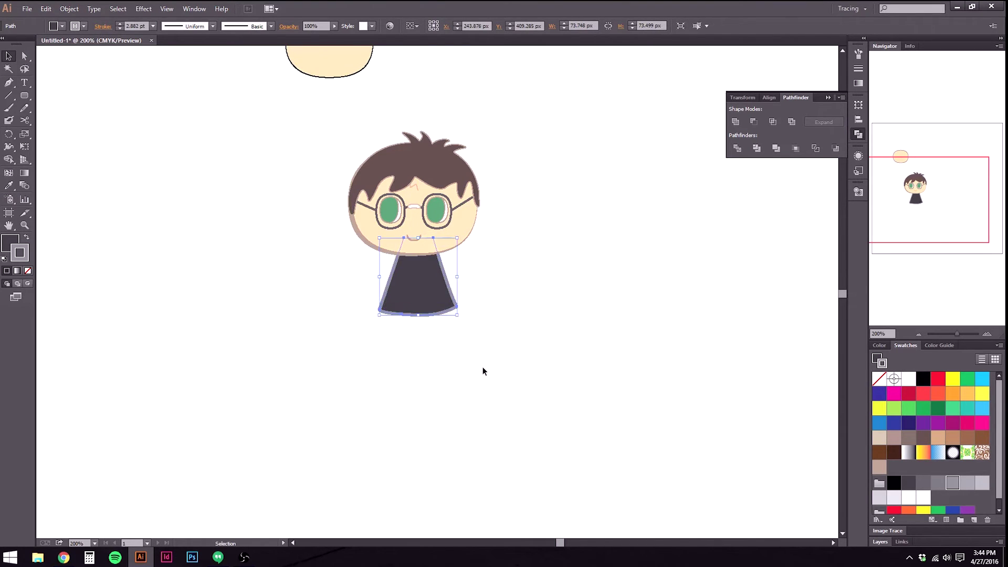
{"action": "left_click", "coordinate": [486, 370]}
Widen the robe's neckline by moving its two upper anchor points outward and slightly down with Direct Selection.
{"action": "key", "text": "ctrl+plus"}
{"action": "left_click_drag", "start_coordinate": [367, 236], "coordinate": [375, 345]}
{"action": "left_click", "coordinate": [374, 345]}
{"action": "left_click", "coordinate": [24, 56]}
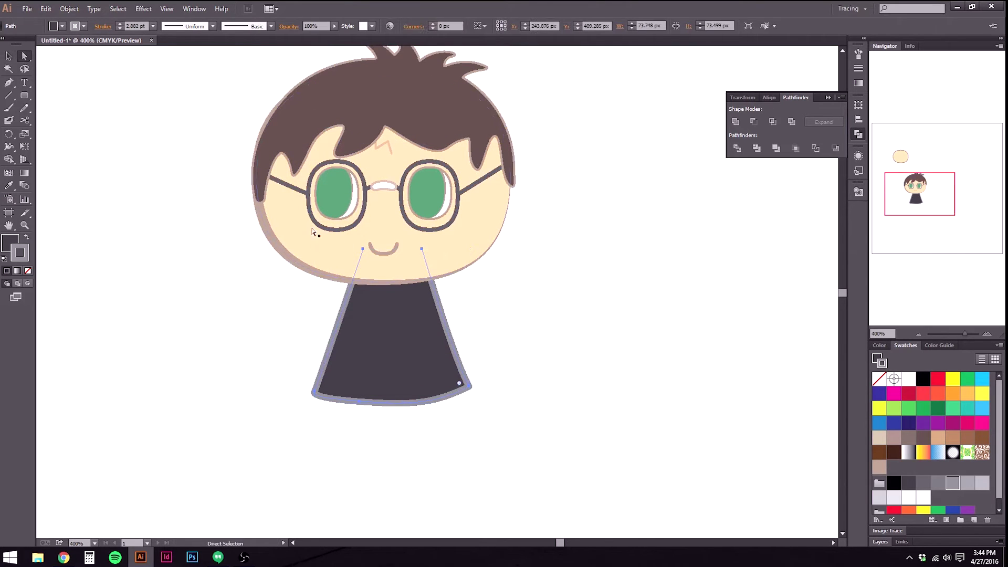
{"action": "mouse_move", "coordinate": [362, 249]}
{"action": "left_mouse_down"}
{"action": "mouse_move", "coordinate": [334, 260]}
{"action": "mouse_move", "coordinate": [349, 263]}
{"action": "left_mouse_up"}
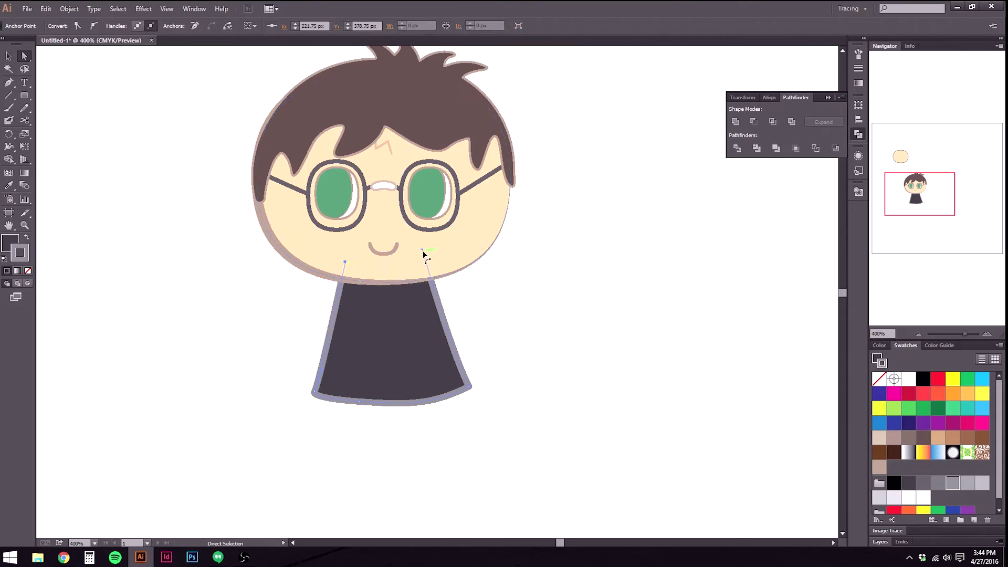
{"action": "left_click_drag", "start_coordinate": [423, 248], "coordinate": [442, 264]}
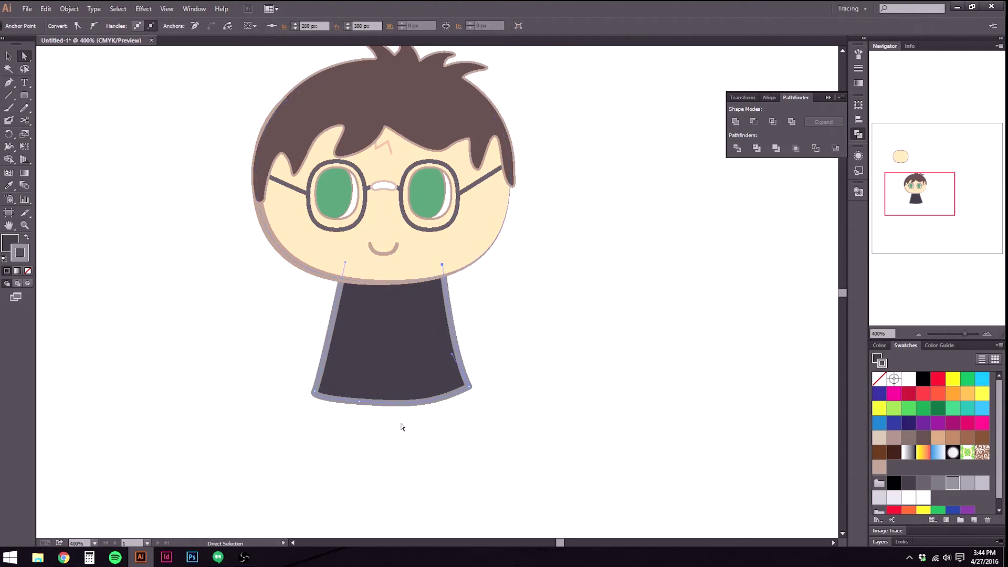
Flare the robe's hem by moving both lower corner points outward and down and lowering the bottom middle anchor.
{"action": "left_click_drag", "start_coordinate": [257, 370], "coordinate": [522, 439]}
{"action": "left_click_drag", "start_coordinate": [267, 374], "coordinate": [287, 401]}
{"action": "left_click_drag", "start_coordinate": [360, 405], "coordinate": [360, 423]}
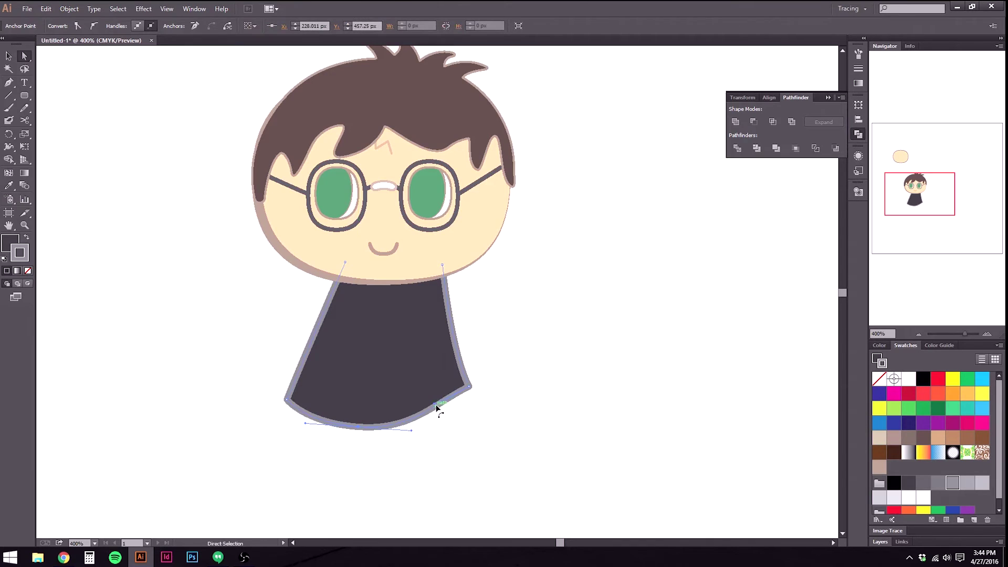
{"action": "left_click_drag", "start_coordinate": [471, 388], "coordinate": [482, 403]}
{"action": "left_click", "coordinate": [574, 420]}
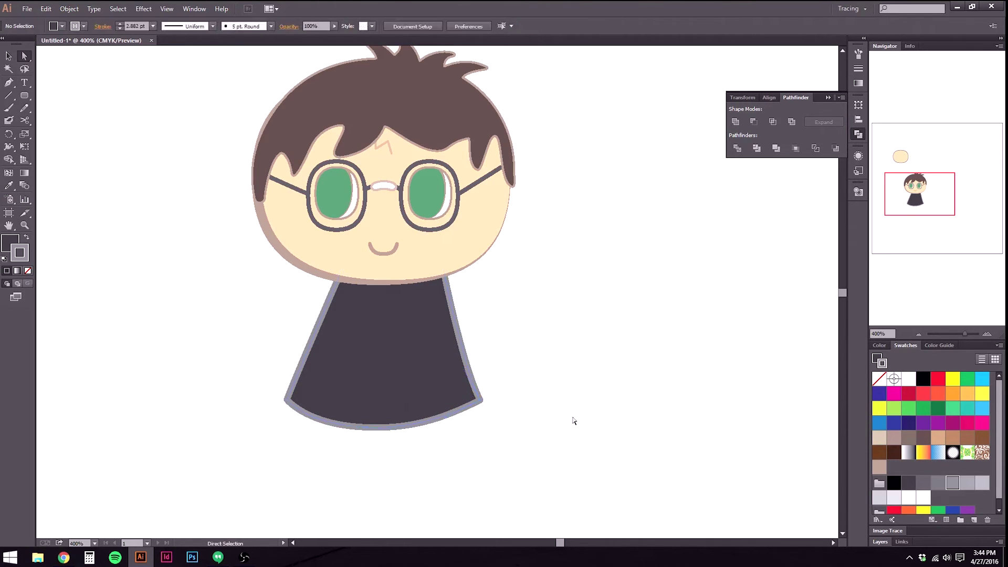
Draw a pointed sleeve behind the robe's left side with the Pen tool, about 34 px wide and 43 px tall, and deselect it.
{"action": "scroll", "coordinate": [529, 396], "scroll_direction": "up", "scroll_amount": 1}
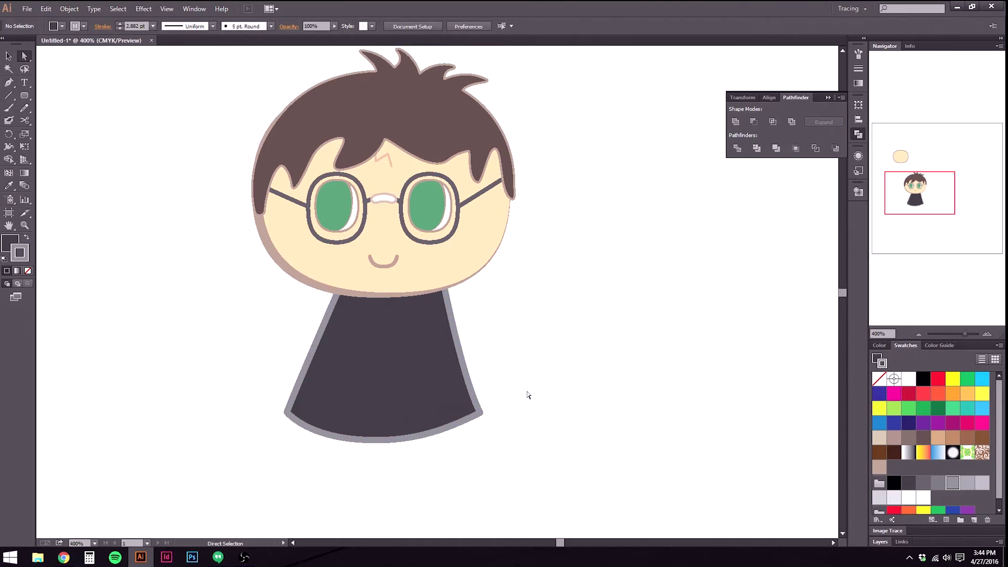
{"action": "left_click", "coordinate": [8, 83]}
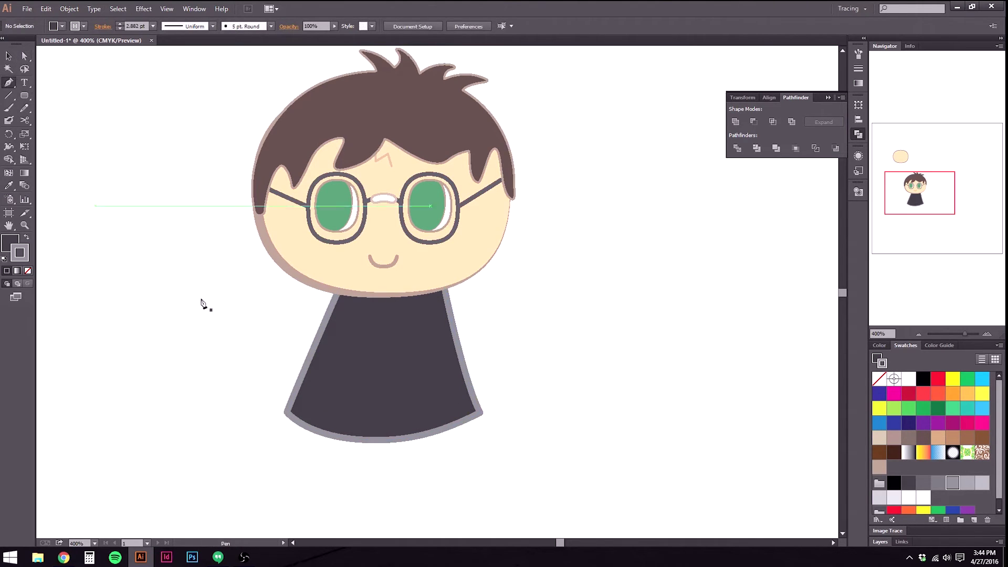
{"action": "left_click", "coordinate": [343, 291]}
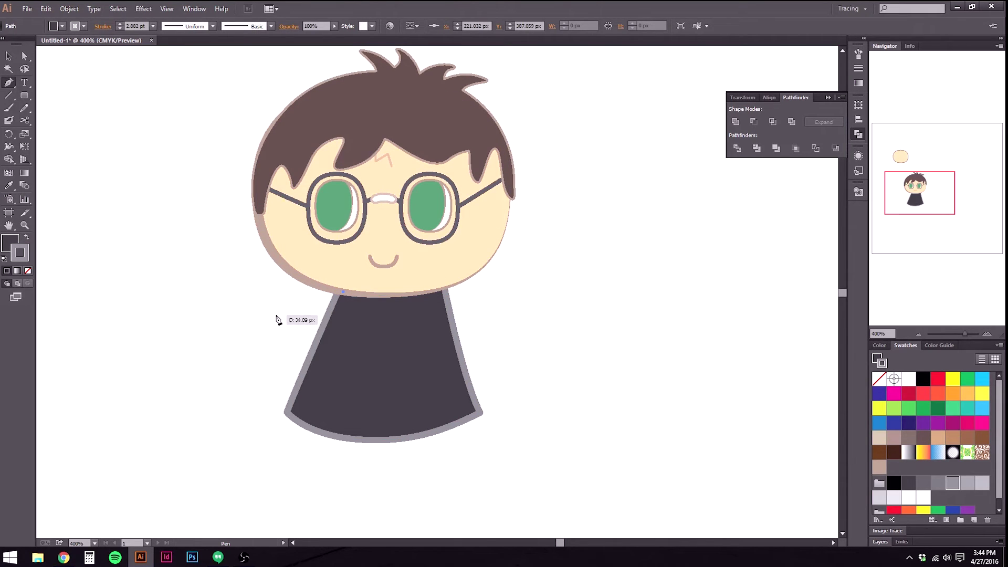
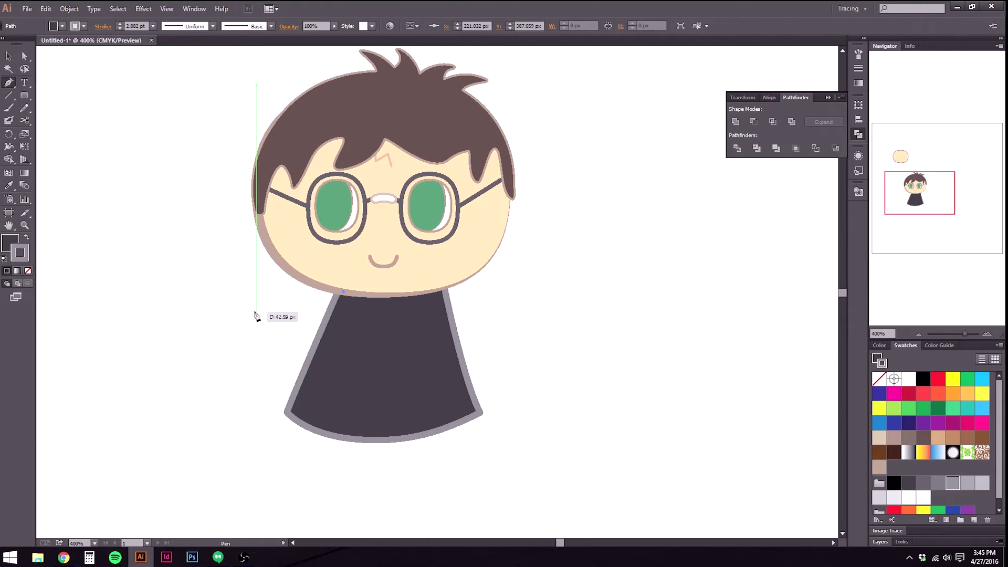
{"action": "mouse_move", "coordinate": [257, 323]}
{"action": "left_mouse_down"}
{"action": "mouse_move", "coordinate": [242, 356]}
{"action": "mouse_move", "coordinate": [255, 356]}
{"action": "mouse_move", "coordinate": [210, 348]}
{"action": "mouse_move", "coordinate": [257, 355]}
{"action": "mouse_move", "coordinate": [246, 353]}
{"action": "left_mouse_up"}
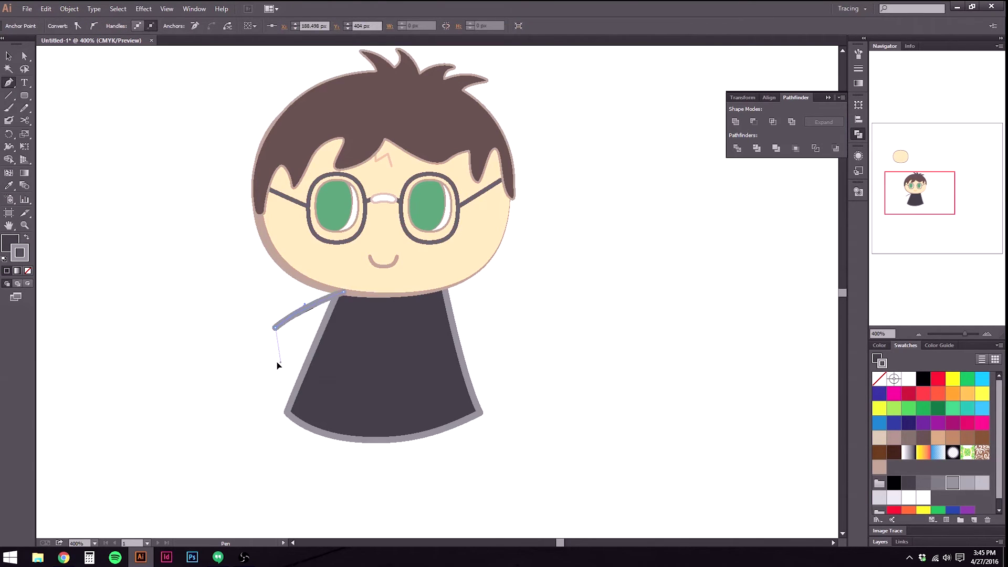
{"action": "left_click_drag", "start_coordinate": [272, 365], "coordinate": [299, 362]}
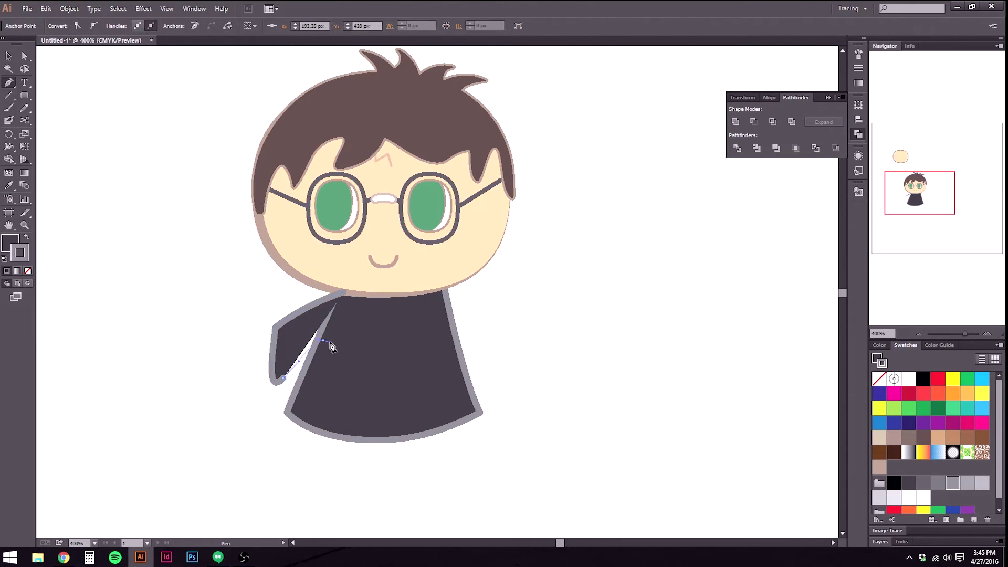
{"action": "left_click", "coordinate": [344, 291]}
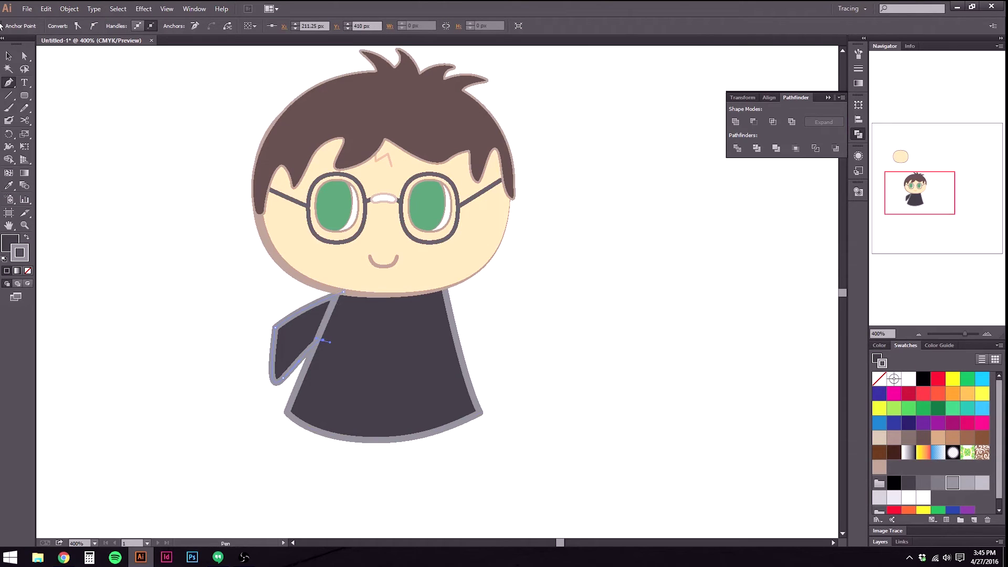
{"action": "left_click", "coordinate": [8, 54]}
{"action": "left_click", "coordinate": [178, 297]}
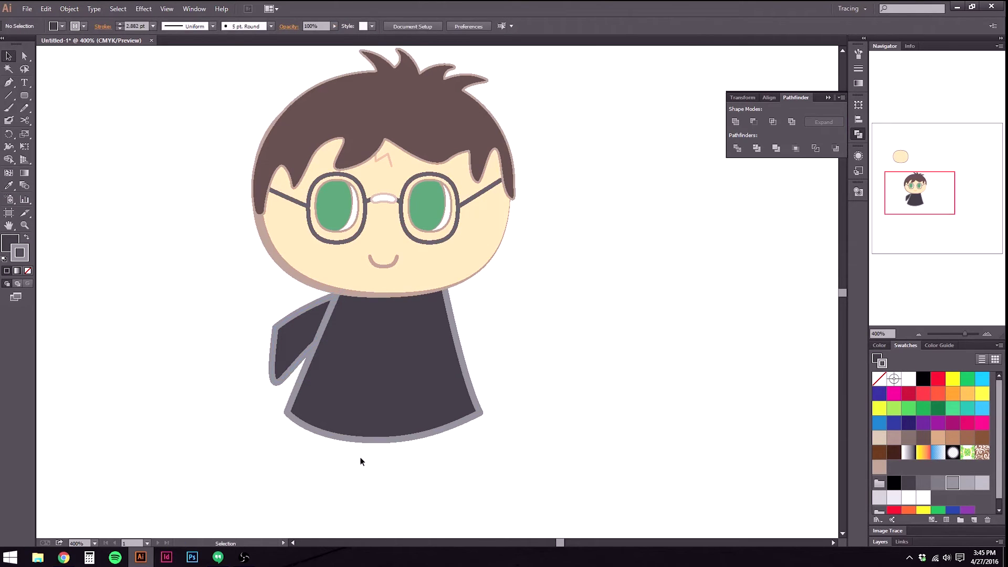
{"action": "scroll", "coordinate": [278, 350], "scroll_direction": "up", "scroll_amount": 3}
{"action": "scroll", "coordinate": [278, 339], "scroll_direction": "down", "scroll_amount": 2}
{"action": "key", "text": "super"}
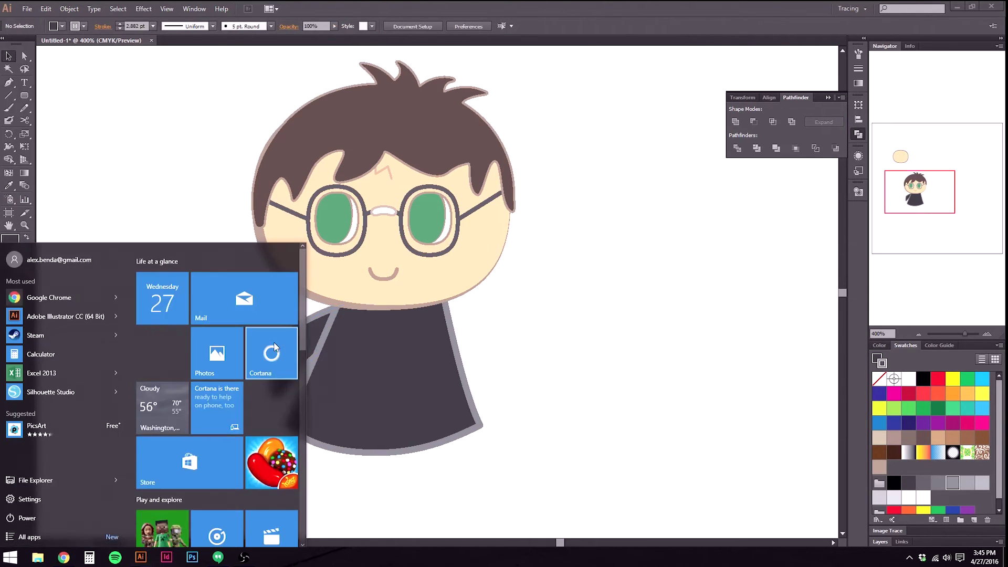
{"action": "left_click", "coordinate": [192, 214]}
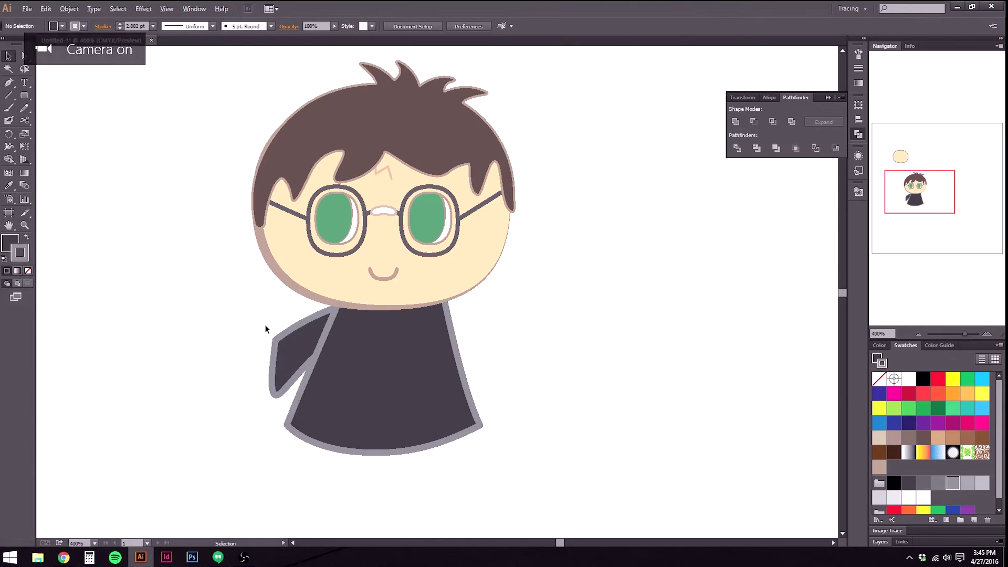
Round the left sleeve's upper outer corner slightly with the Direct Selection live corner control and deselect it.
{"action": "scroll", "coordinate": [269, 334], "scroll_direction": "up", "scroll_amount": 6}
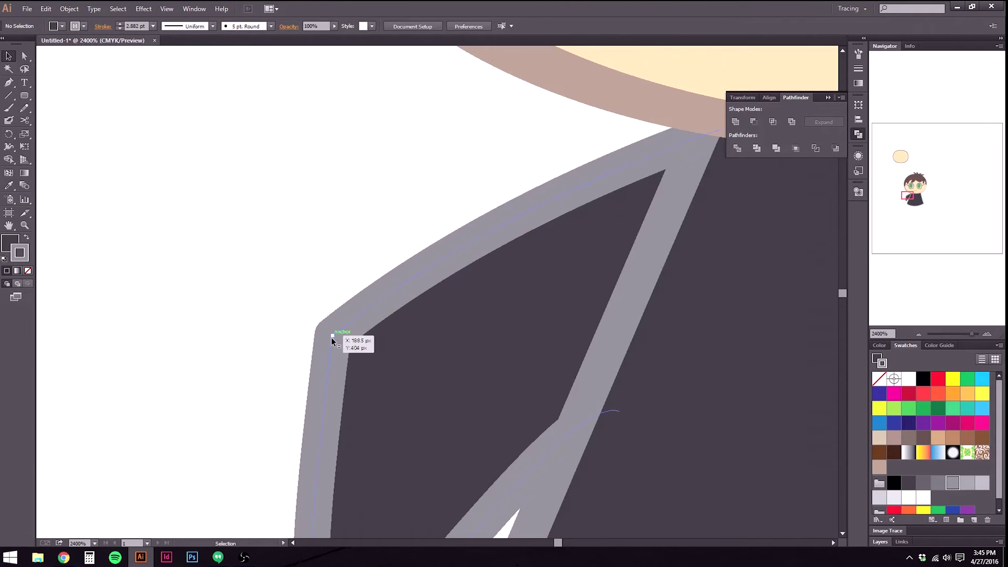
{"action": "left_click", "coordinate": [334, 337]}
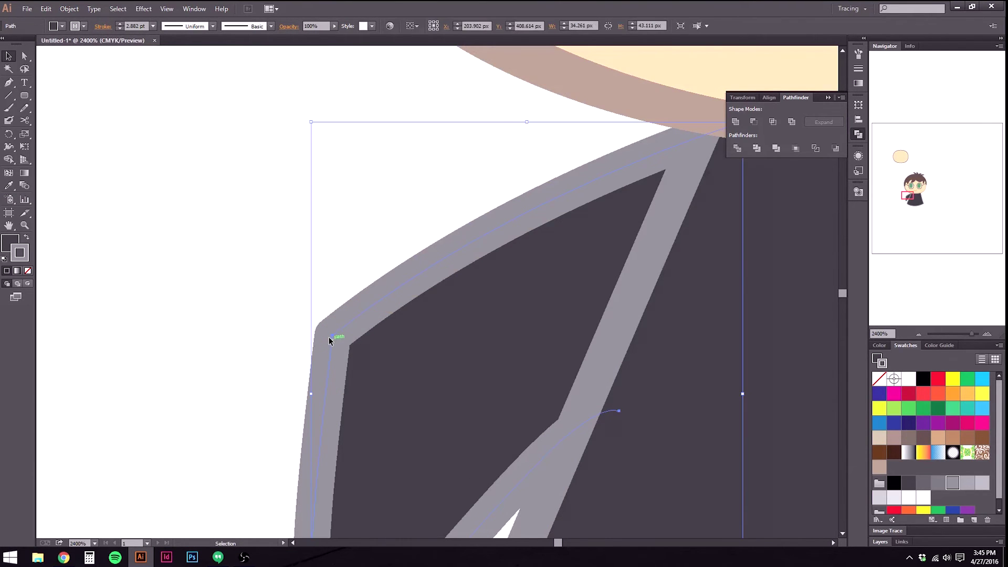
{"action": "left_click", "coordinate": [24, 56]}
{"action": "left_click_drag", "start_coordinate": [344, 346], "coordinate": [358, 292]}
{"action": "scroll", "coordinate": [391, 394], "scroll_direction": "down", "scroll_amount": 3}
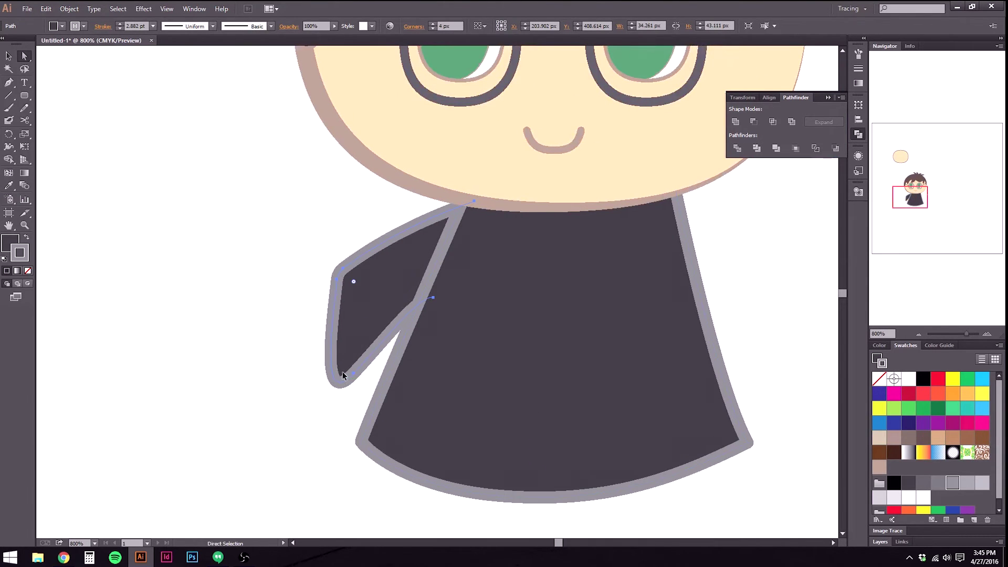
{"action": "scroll", "coordinate": [348, 274], "scroll_direction": "up", "scroll_amount": 4}
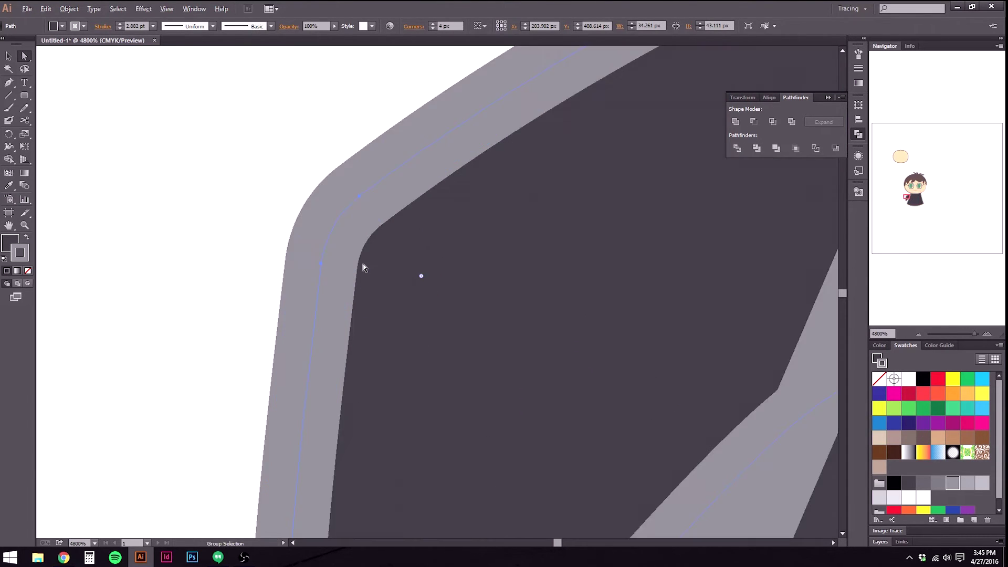
{"action": "left_click_drag", "start_coordinate": [421, 276], "coordinate": [382, 254]}
{"action": "left_click", "coordinate": [218, 344]}
{"action": "scroll", "coordinate": [214, 353], "scroll_direction": "down", "scroll_amount": 2}
{"action": "scroll", "coordinate": [214, 352], "scroll_direction": "down", "scroll_amount": 4}
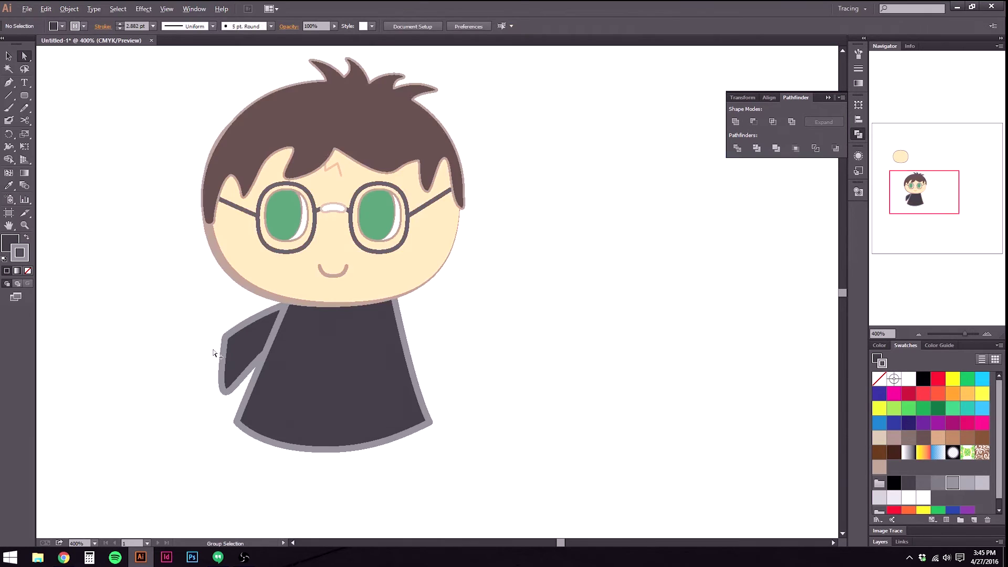
Round the robe's lower right corner to a radius of about 6 px.
{"action": "scroll", "coordinate": [216, 353], "scroll_direction": "up", "scroll_amount": 2}
{"action": "left_click", "coordinate": [642, 468]}
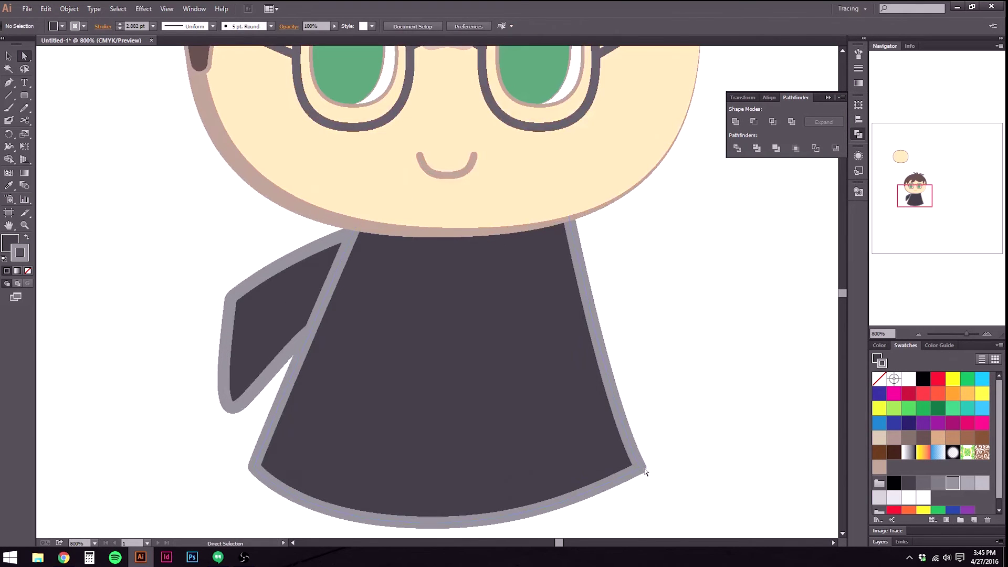
{"action": "scroll", "coordinate": [641, 470], "scroll_direction": "up", "scroll_amount": 2}
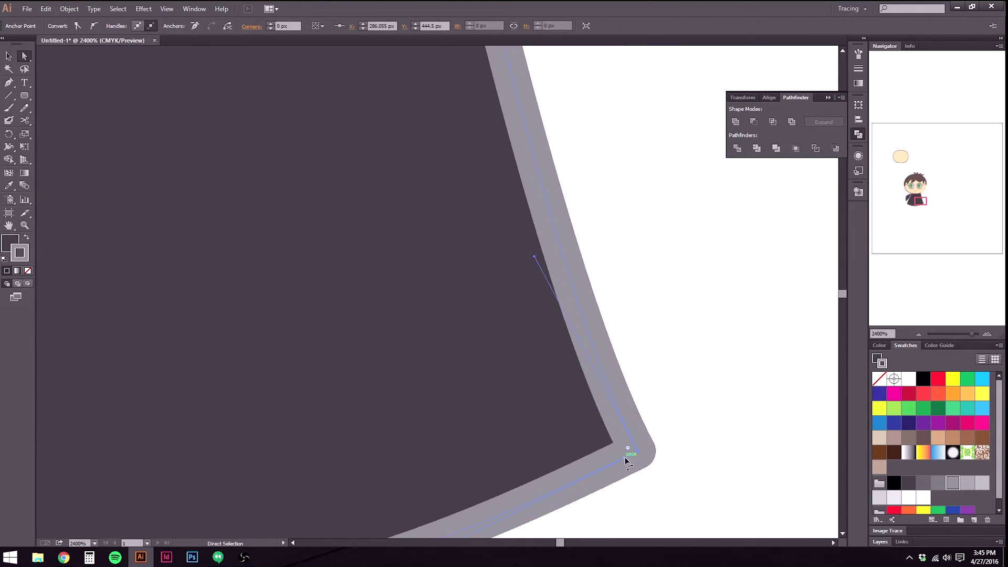
{"action": "left_click_drag", "start_coordinate": [592, 441], "coordinate": [530, 419]}
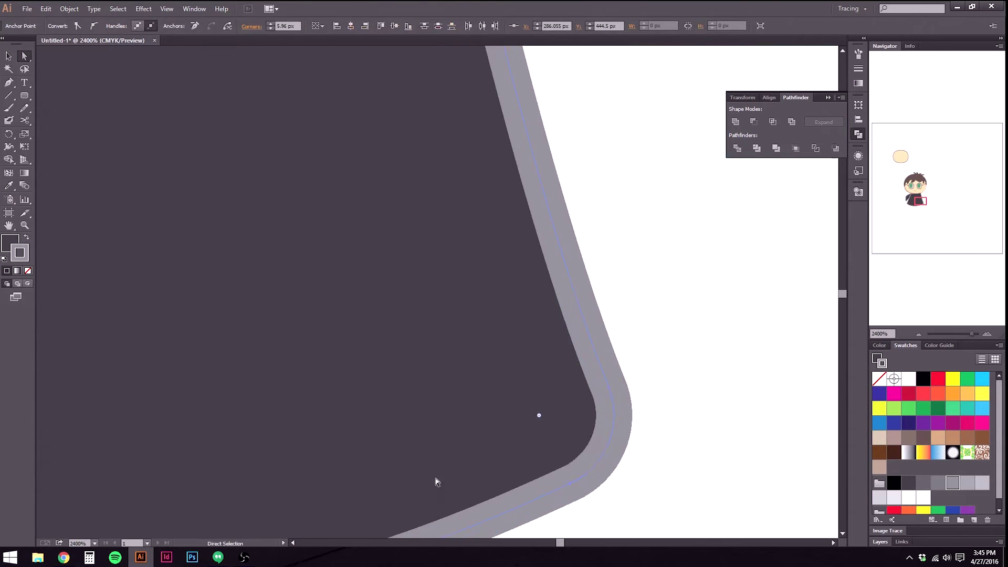
{"action": "scroll", "coordinate": [304, 418], "scroll_direction": "down", "scroll_amount": 4}
Round the robe's lower left corner to a radius of about 4 px and deselect the robe.
{"action": "left_click_drag", "start_coordinate": [227, 424], "coordinate": [303, 385]}
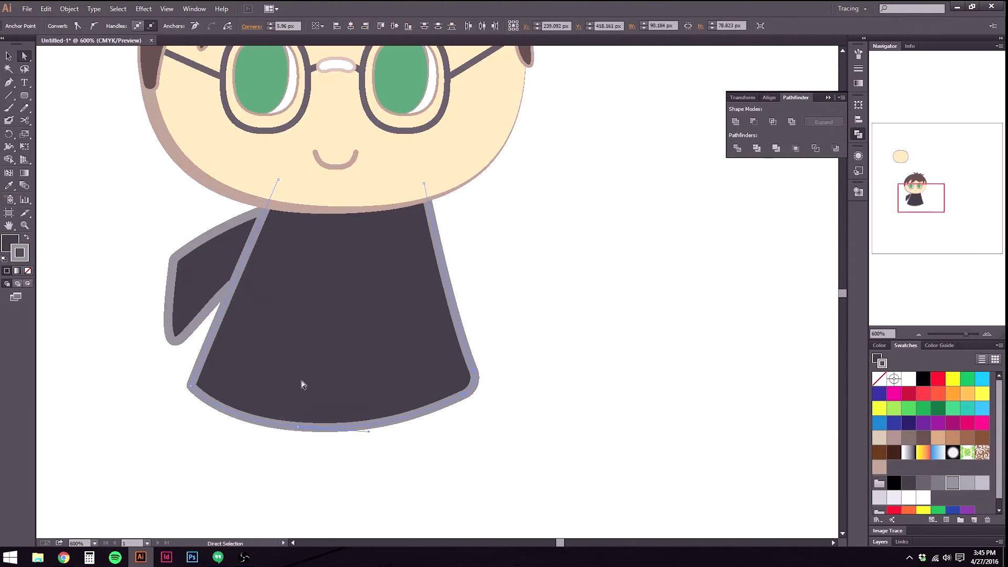
{"action": "scroll", "coordinate": [192, 384], "scroll_direction": "up", "scroll_amount": 5}
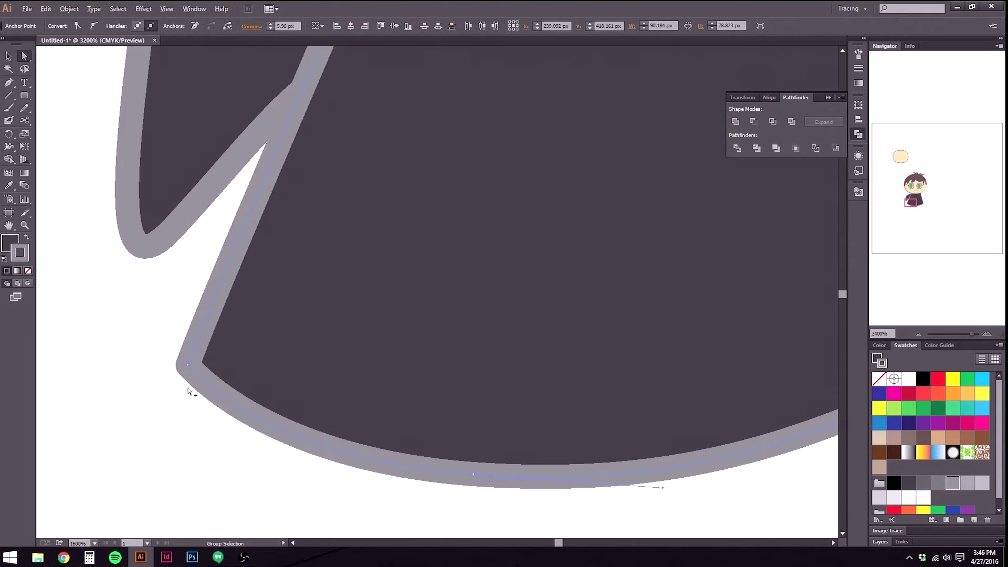
{"action": "left_click", "coordinate": [189, 333]}
{"action": "left_click_drag", "start_coordinate": [199, 332], "coordinate": [276, 318]}
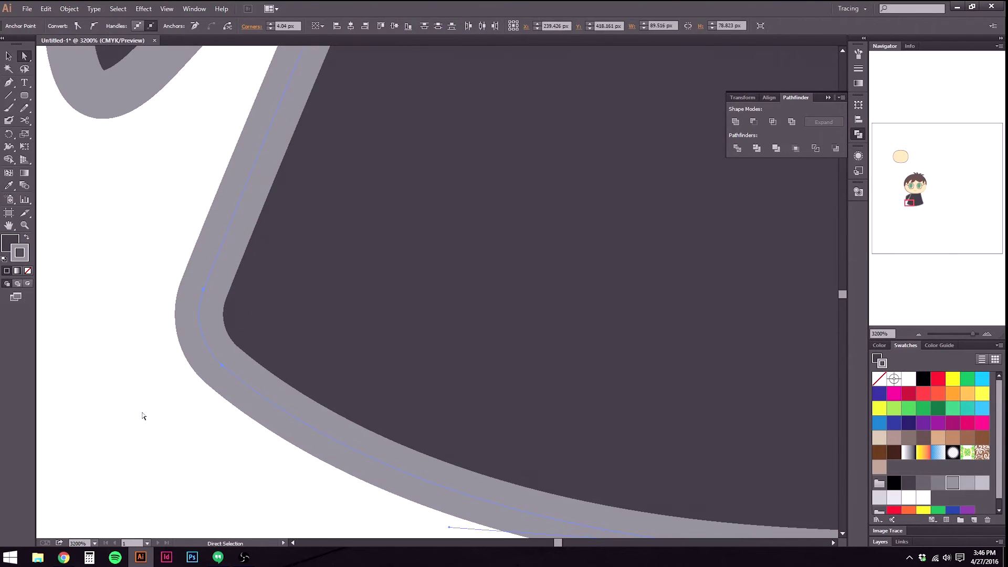
{"action": "left_click", "coordinate": [143, 416]}
{"action": "scroll", "coordinate": [272, 412], "scroll_direction": "down", "scroll_amount": 6}
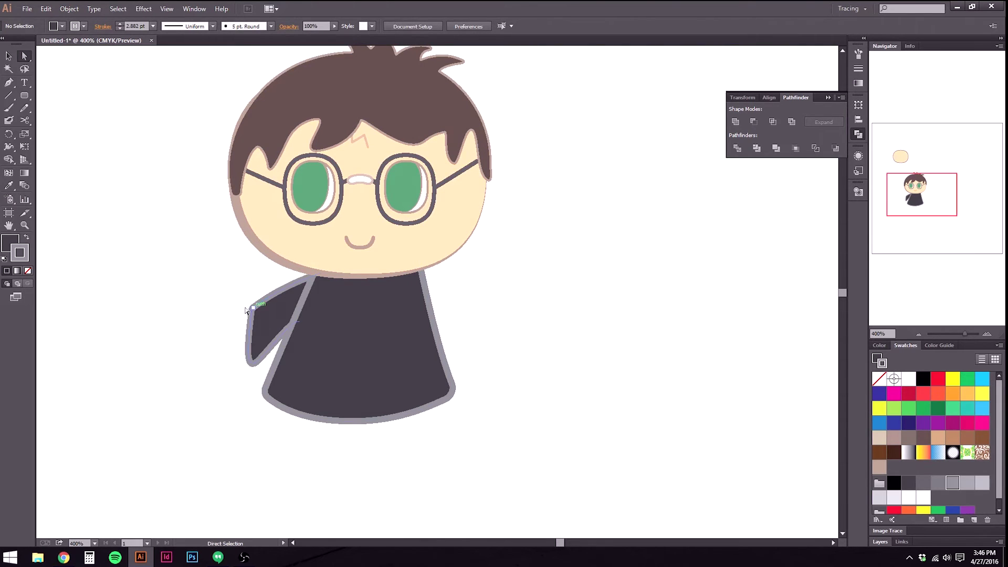
Duplicate the left sleeve to the right of the robe and reflect the copy across the vertical axis.
{"action": "left_click", "coordinate": [5, 59]}
{"action": "left_click", "coordinate": [5, 59]}
{"action": "left_click_drag", "start_coordinate": [266, 328], "coordinate": [534, 324]}
{"action": "right_click", "coordinate": [534, 325]}
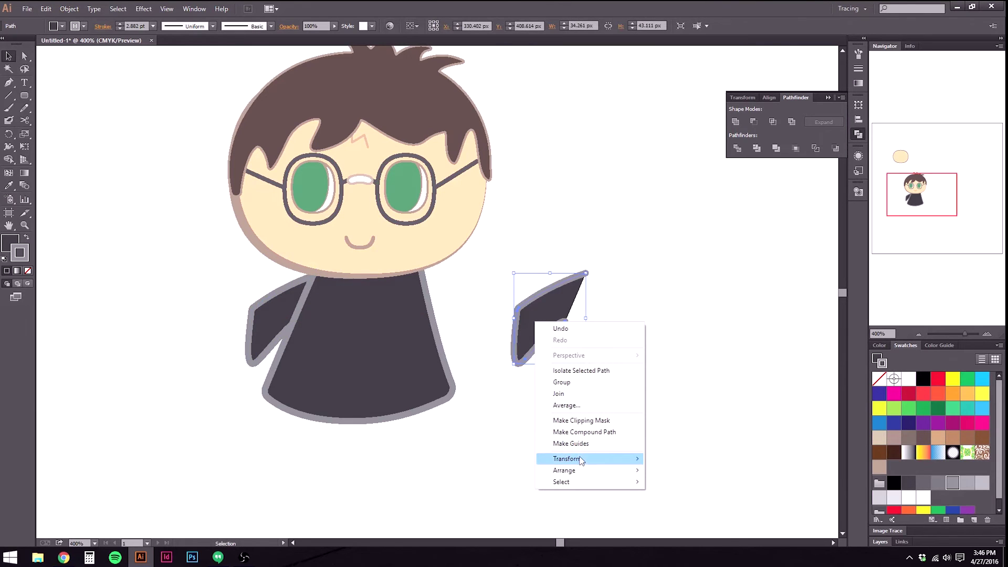
{"action": "mouse_move", "coordinate": [582, 460]}
{"action": "left_click", "coordinate": [500, 497]}
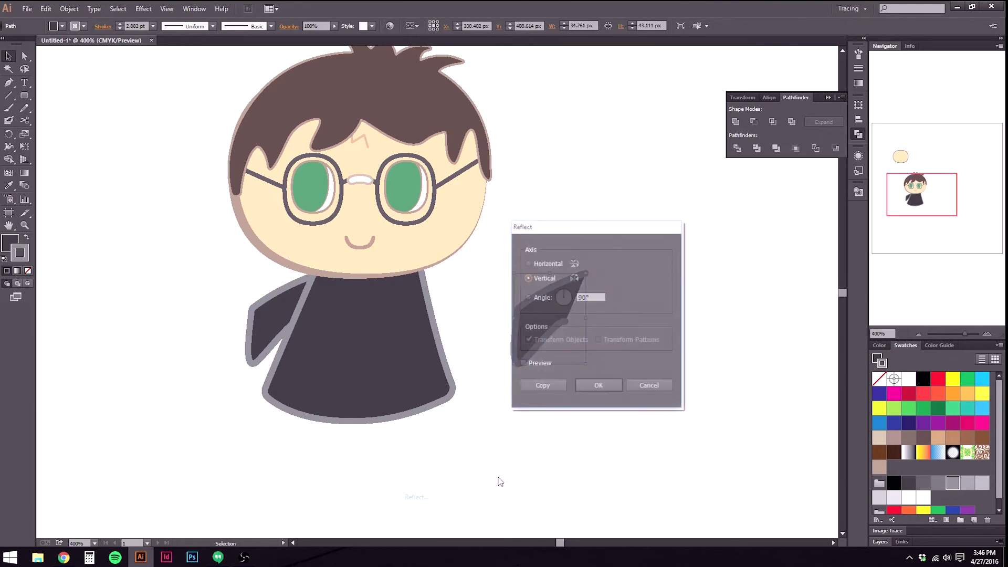
{"action": "left_click", "coordinate": [584, 389]}
Place the mirrored sleeve against the robe's right shoulder, level with the left sleeve, and deselect it.
{"action": "left_click_drag", "start_coordinate": [555, 313], "coordinate": [452, 312]}
{"action": "left_click", "coordinate": [588, 331]}
{"action": "left_click", "coordinate": [580, 364]}
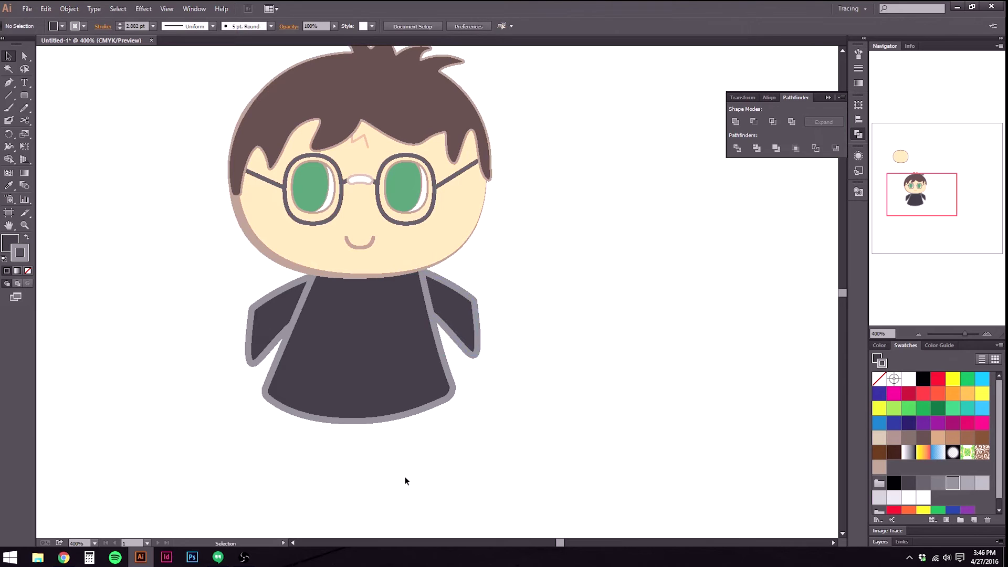
Lengthen the robe by selecting its hem anchor points with Direct Selection and nudging them down.
{"action": "left_click_drag", "start_coordinate": [240, 399], "coordinate": [190, 436]}
{"action": "left_click", "coordinate": [24, 56]}
{"action": "left_click_drag", "start_coordinate": [257, 377], "coordinate": [462, 454]}
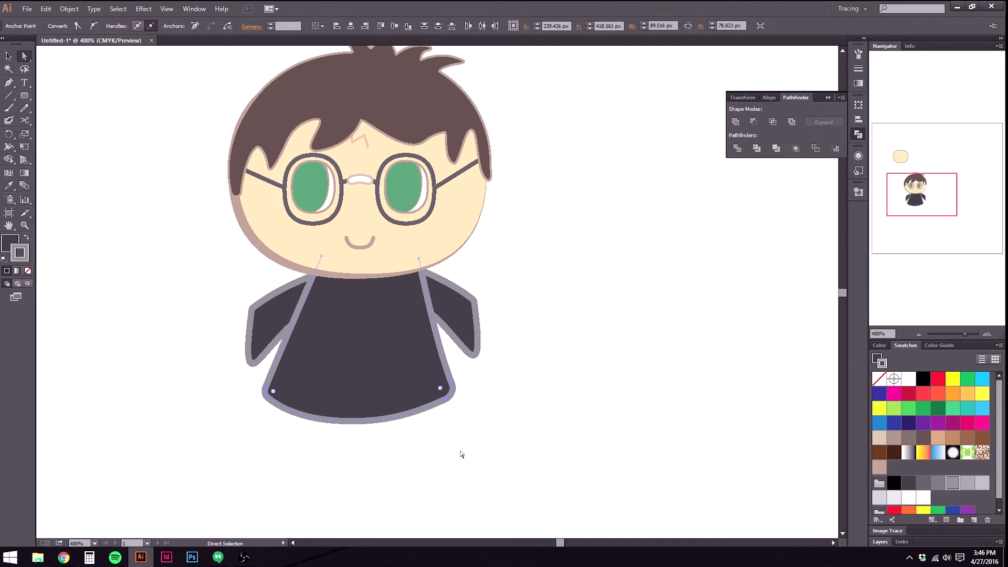
{"action": "key", "text": "Down"}
{"action": "key", "text": "Down"}
{"action": "key", "text": "Down"}
{"action": "key", "text": "Down"}
{"action": "key", "text": "Down"}
{"action": "key", "text": "Down"}
{"action": "key", "text": "Down"}
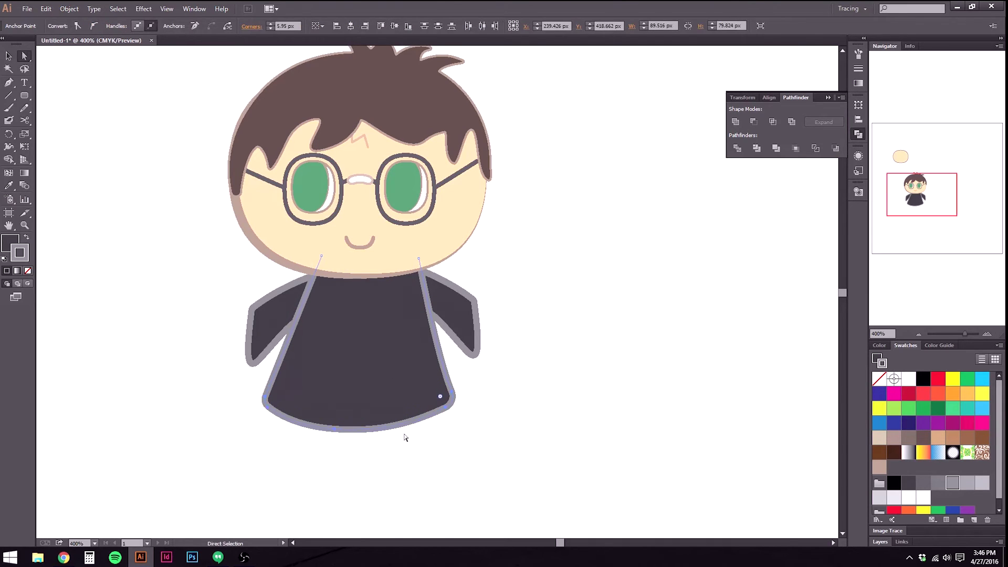
Flatten the hem's curve by nudging the robe's bottom middle anchor point up, and deselect it.
{"action": "left_click", "coordinate": [423, 473]}
{"action": "left_click_drag", "start_coordinate": [422, 470], "coordinate": [318, 429]}
{"action": "key", "text": "Up"}
{"action": "key", "text": "Up"}
{"action": "key", "text": "Up"}
{"action": "left_click", "coordinate": [408, 507]}
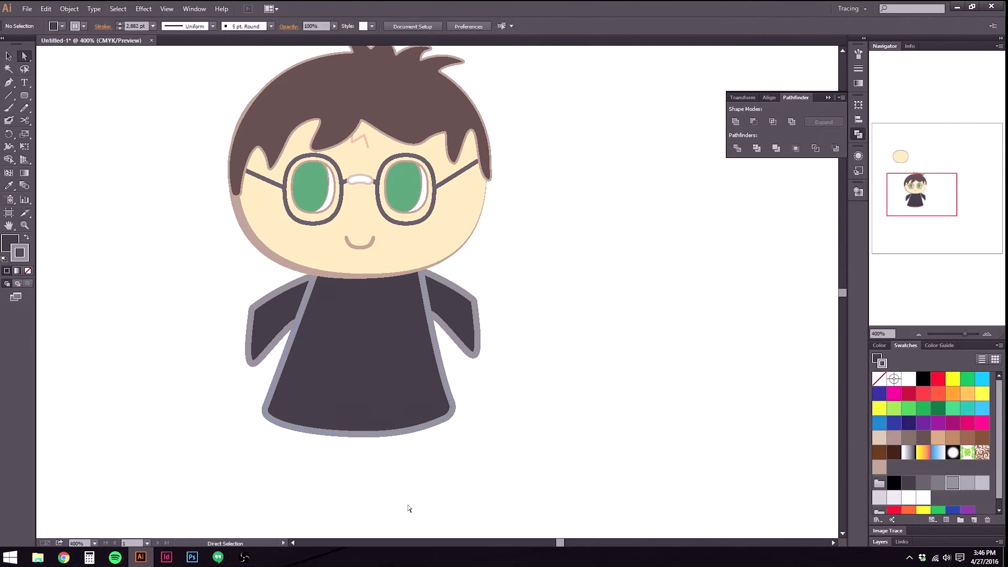
Apply the elliptical variable width profile to the strokes of the robe and both sleeves.
{"action": "left_click_drag", "start_coordinate": [208, 303], "coordinate": [563, 452]}
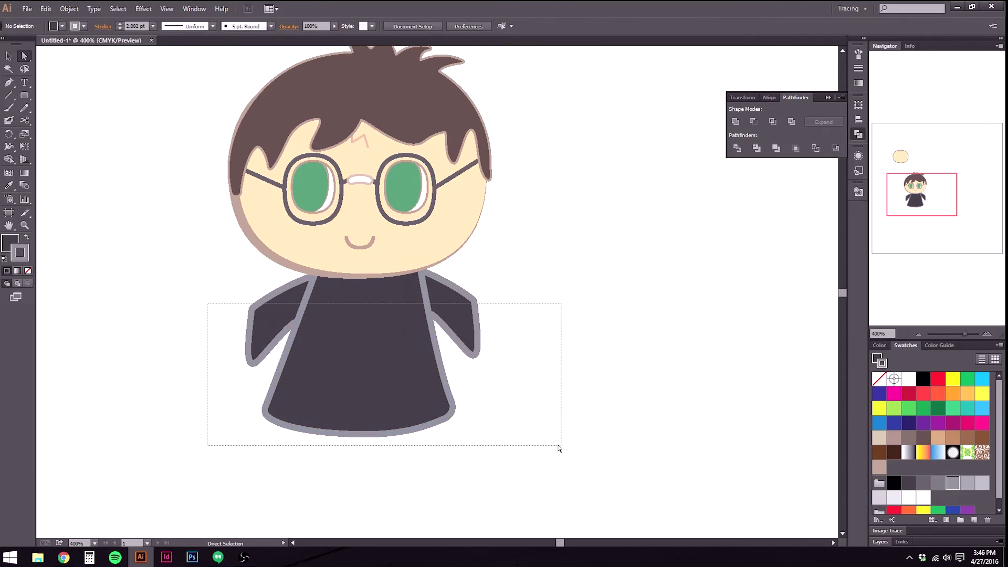
{"action": "left_click", "coordinate": [14, 55]}
{"action": "left_click_drag", "start_coordinate": [265, 402], "coordinate": [158, 366]}
{"action": "left_click", "coordinate": [371, 322]}
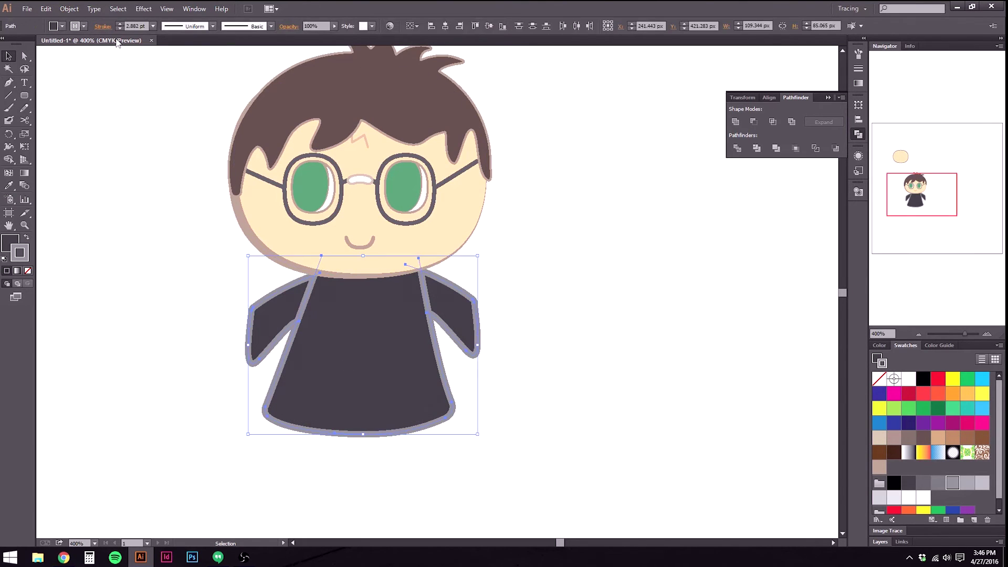
{"action": "left_click", "coordinate": [213, 26]}
{"action": "left_click", "coordinate": [182, 68]}
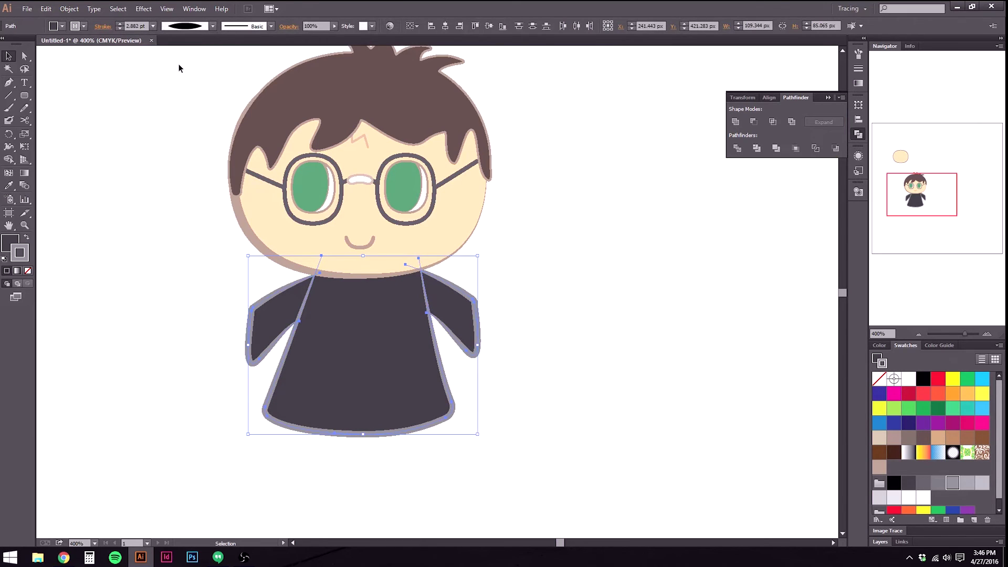
{"action": "left_click", "coordinate": [167, 158]}
Apply Width Profile 2 to the strokes of the robe and both sleeves and deselect them.
{"action": "left_click_drag", "start_coordinate": [194, 320], "coordinate": [572, 456]}
{"action": "left_click", "coordinate": [213, 26]}
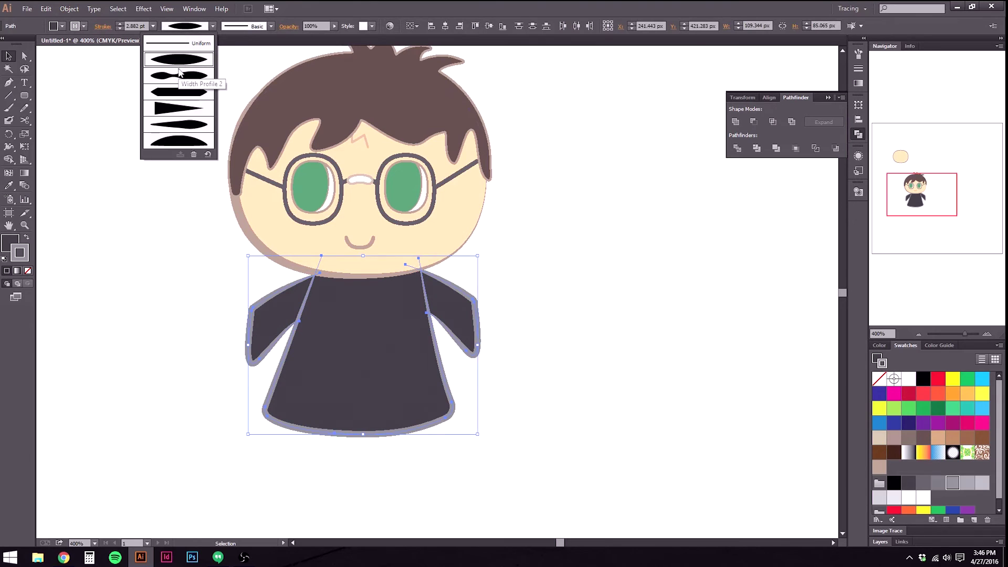
{"action": "left_click", "coordinate": [179, 73]}
{"action": "left_click", "coordinate": [204, 432]}
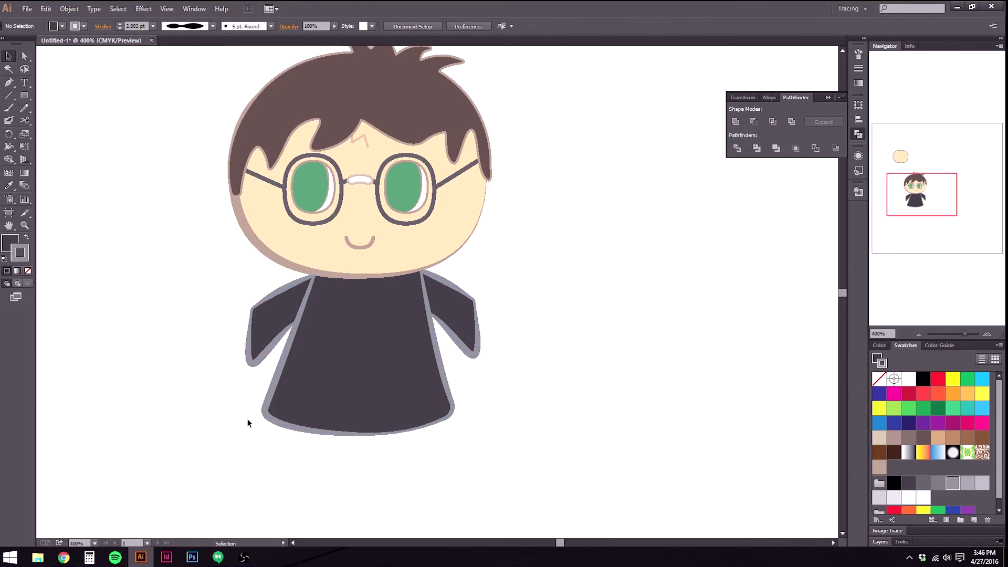
{"action": "scroll", "coordinate": [356, 311], "scroll_direction": "up", "scroll_amount": 3}
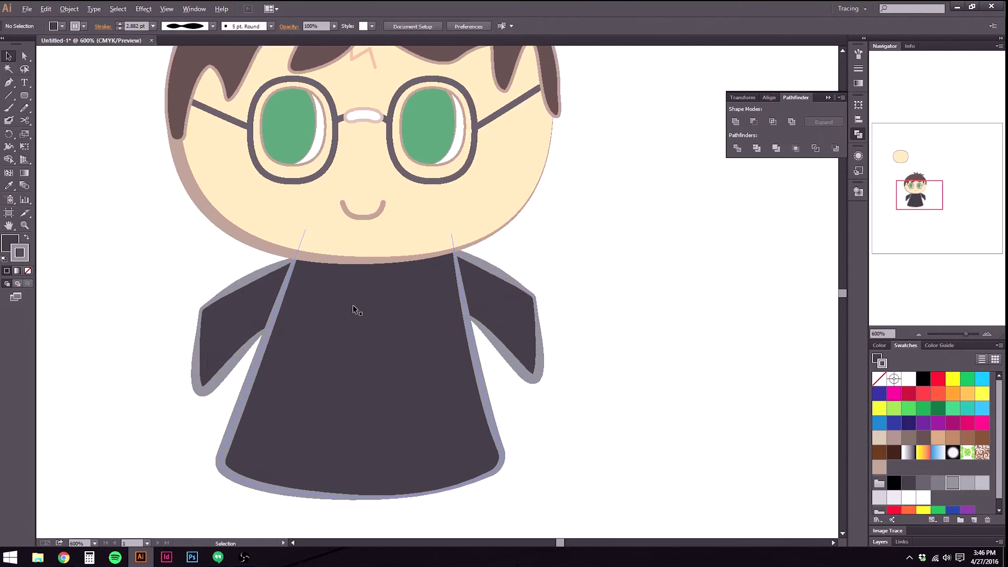
{"action": "left_click_drag", "start_coordinate": [412, 270], "coordinate": [413, 288]}
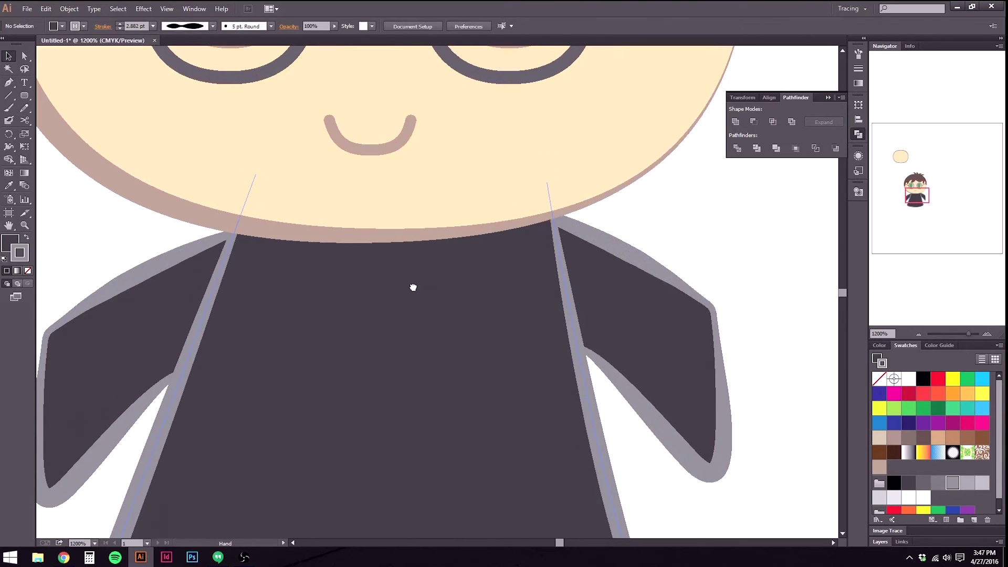
Draw an open V-shaped neckline about 21 px wide and high with the Pen tool, hanging from the chin over the robe.
{"action": "scroll", "coordinate": [414, 292], "scroll_direction": "up", "scroll_amount": 1}
{"action": "left_click", "coordinate": [9, 82]}
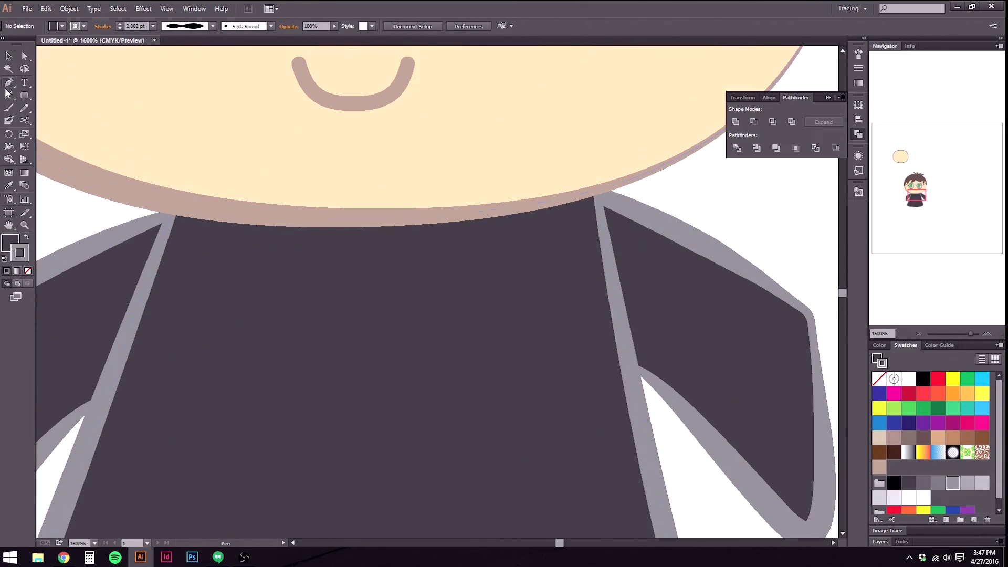
{"action": "left_click", "coordinate": [281, 209]}
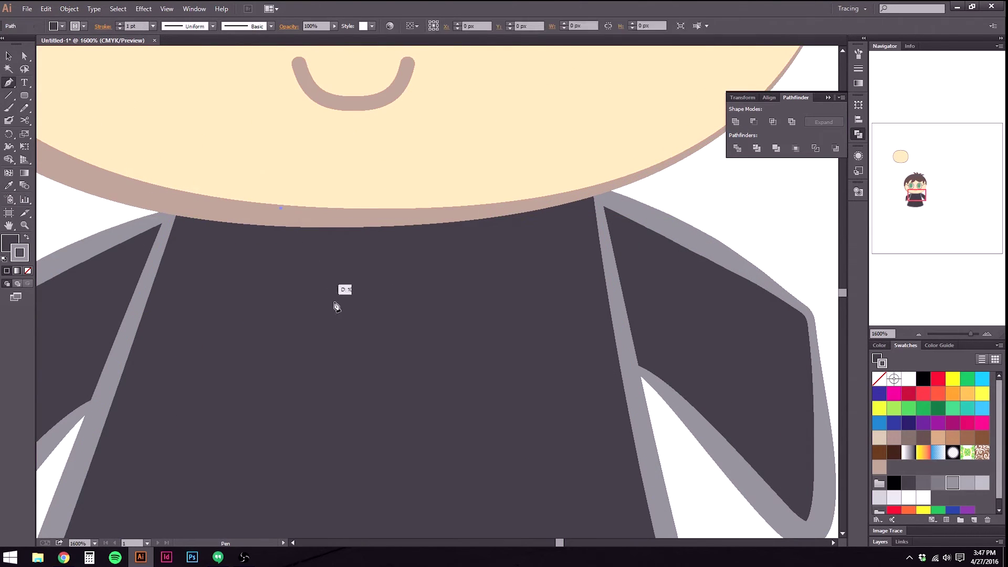
{"action": "mouse_move", "coordinate": [353, 370]}
{"action": "left_mouse_down"}
{"action": "mouse_move", "coordinate": [360, 459]}
{"action": "mouse_move", "coordinate": [370, 464]}
{"action": "mouse_move", "coordinate": [360, 466]}
{"action": "mouse_move", "coordinate": [377, 462]}
{"action": "left_mouse_up"}
{"action": "left_click", "coordinate": [362, 382]}
{"action": "left_click_drag", "start_coordinate": [358, 300], "coordinate": [361, 300]}
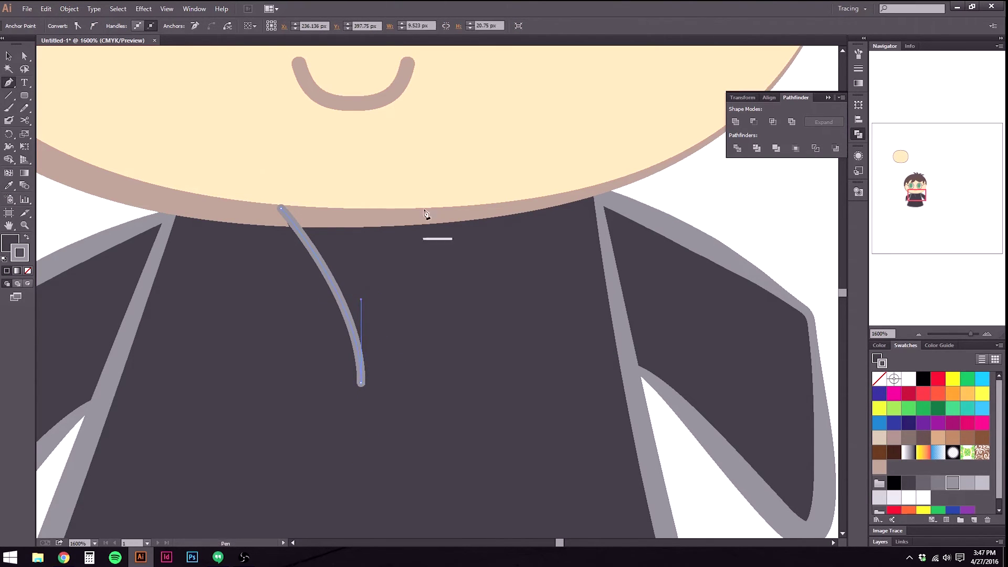
{"action": "left_click_drag", "start_coordinate": [456, 207], "coordinate": [464, 207]}
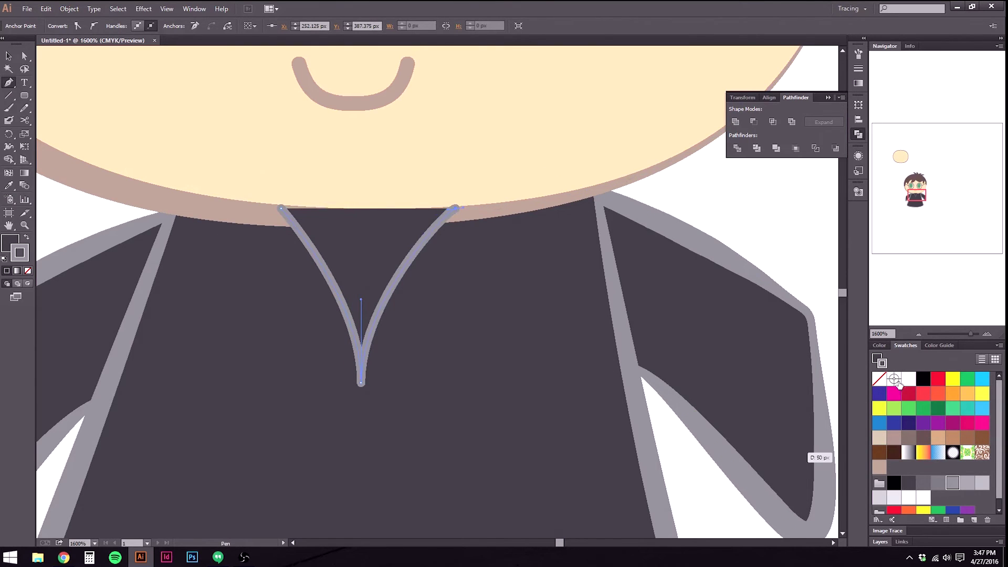
Fill the V-shaped neckline with white, keeping its grey stroke.
{"action": "left_click", "coordinate": [908, 379]}
{"action": "key", "text": "ctrl+z"}
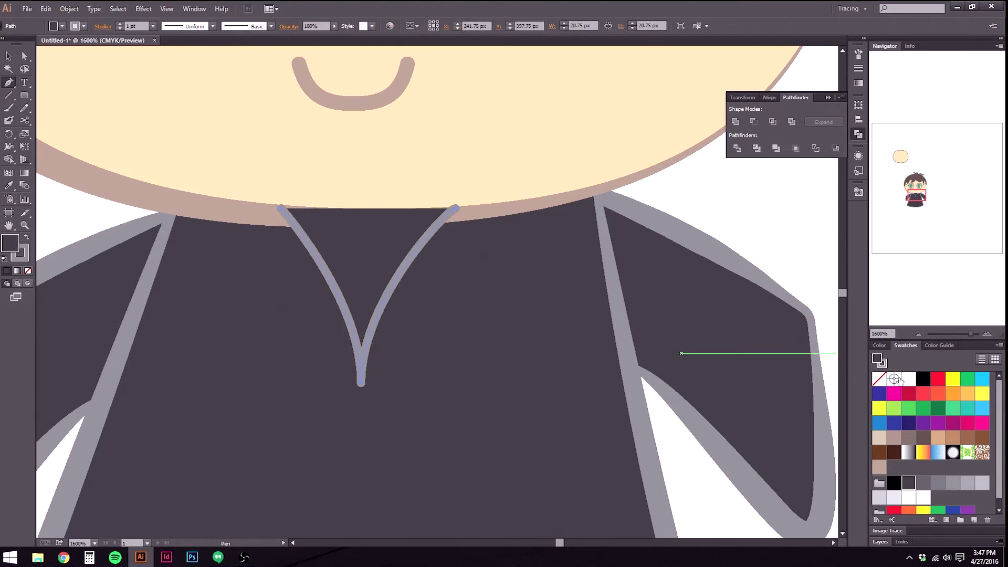
{"action": "left_click", "coordinate": [908, 379]}
Arrange the white neckline so it sits behind the head but in front of the robe.
{"action": "left_click", "coordinate": [9, 56]}
{"action": "left_click", "coordinate": [68, 214]}
{"action": "left_click", "coordinate": [358, 273]}
{"action": "key", "text": "a"}
{"action": "key", "text": "ctrl+shift+bracketleft"}
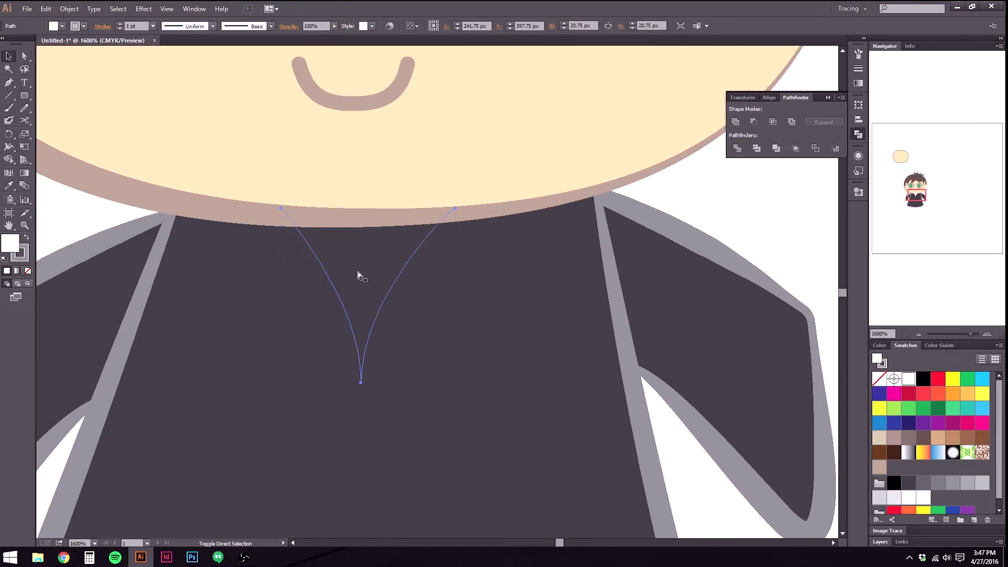
{"action": "key", "text": "ctrl+z"}
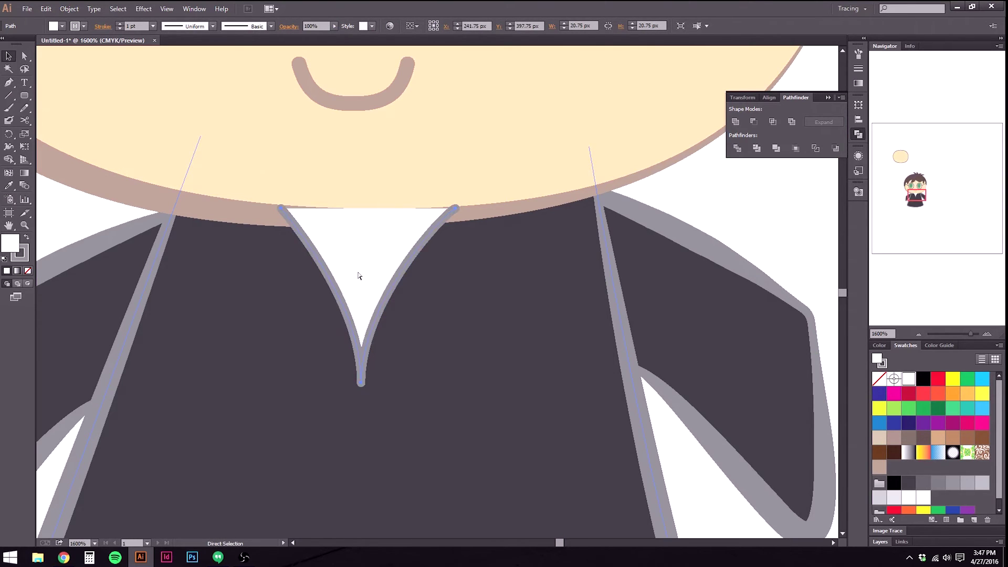
{"action": "key", "text": "ctrl+bracketleft"}
{"action": "left_click", "coordinate": [358, 275]}
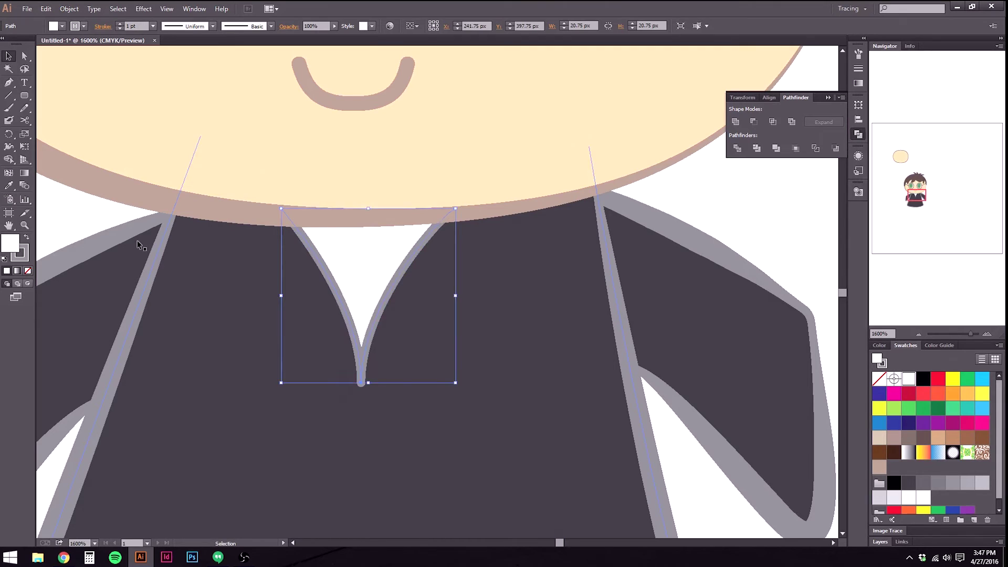
Apply the robe's variable width profile to the neckline's stroke and deselect it.
{"action": "left_click", "coordinate": [56, 210]}
{"action": "left_click", "coordinate": [367, 333]}
{"action": "left_click", "coordinate": [213, 25]}
{"action": "left_click", "coordinate": [183, 146]}
{"action": "left_click", "coordinate": [321, 293]}
Draw a rounded rectangle about 8 px wide and 6 px high inside the white neckline for the tie knot.
{"action": "scroll", "coordinate": [369, 271], "scroll_direction": "up", "scroll_amount": 3}
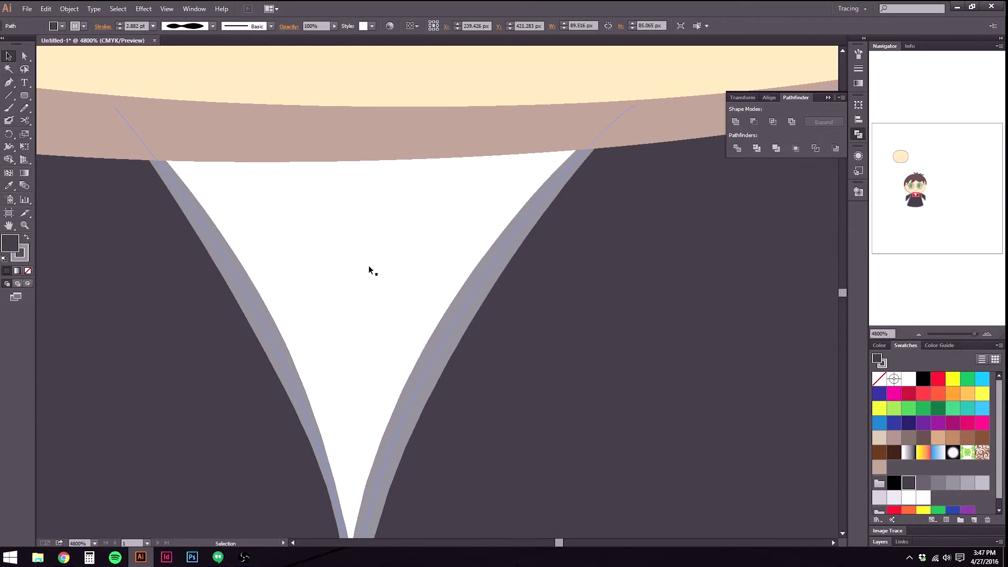
{"action": "scroll", "coordinate": [369, 270], "scroll_direction": "down", "scroll_amount": 2}
{"action": "left_click", "coordinate": [24, 95]}
{"action": "mouse_move", "coordinate": [248, 137]}
{"action": "left_mouse_down"}
{"action": "mouse_move", "coordinate": [278, 138]}
{"action": "mouse_move", "coordinate": [368, 217]}
{"action": "mouse_move", "coordinate": [400, 227]}
{"action": "mouse_move", "coordinate": [432, 194]}
{"action": "mouse_move", "coordinate": [482, 261]}
{"action": "mouse_move", "coordinate": [457, 254]}
{"action": "mouse_move", "coordinate": [460, 266]}
{"action": "left_mouse_up"}
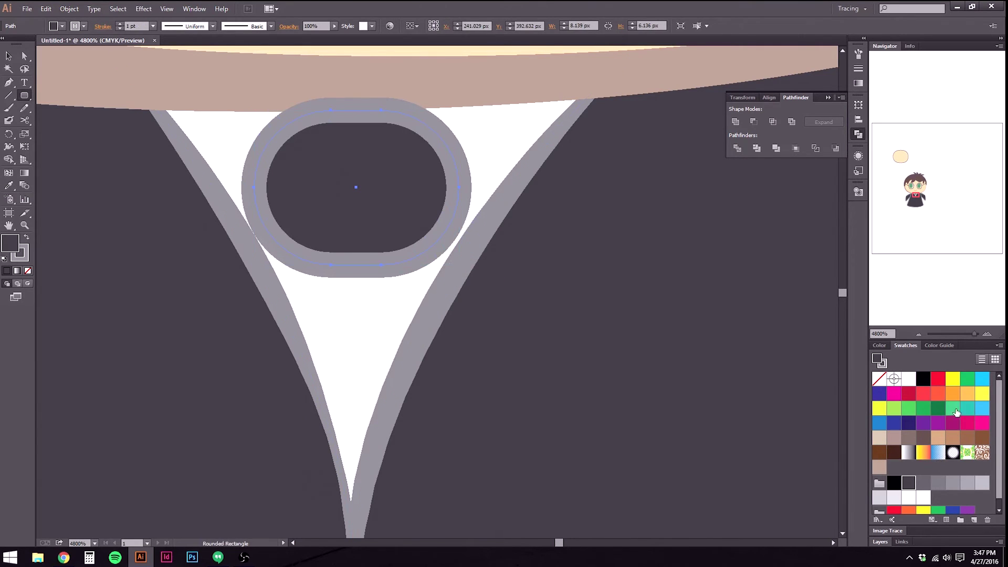
Fill the tie knot with dark red after trying the orange swatches.
{"action": "left_click", "coordinate": [938, 397]}
{"action": "left_click", "coordinate": [967, 395]}
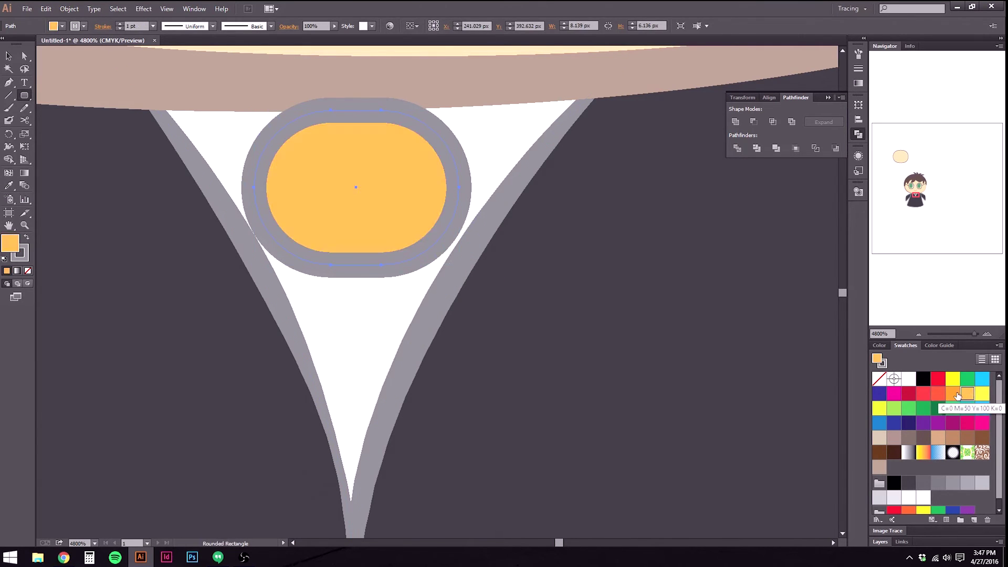
{"action": "left_click", "coordinate": [954, 395]}
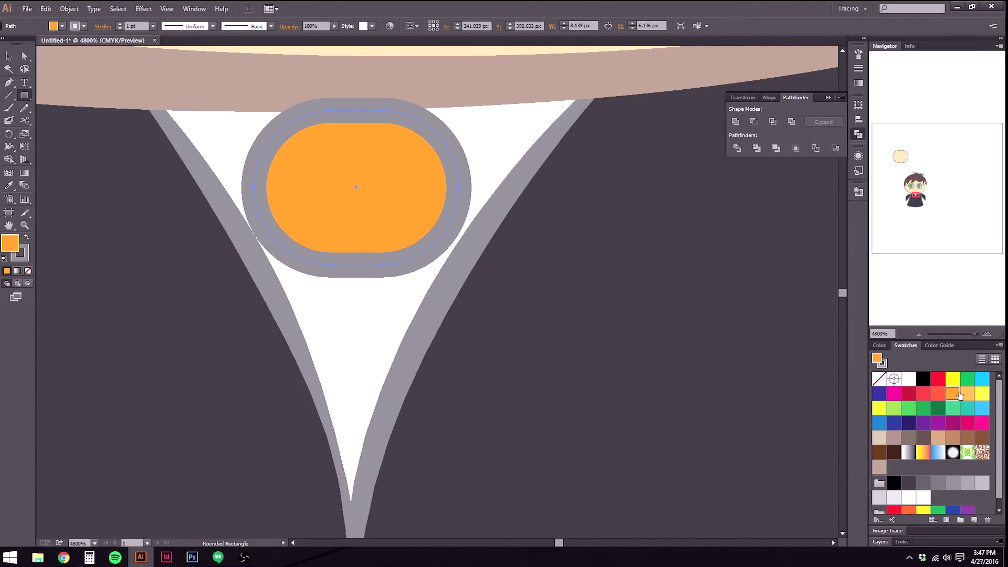
{"action": "left_click", "coordinate": [909, 394]}
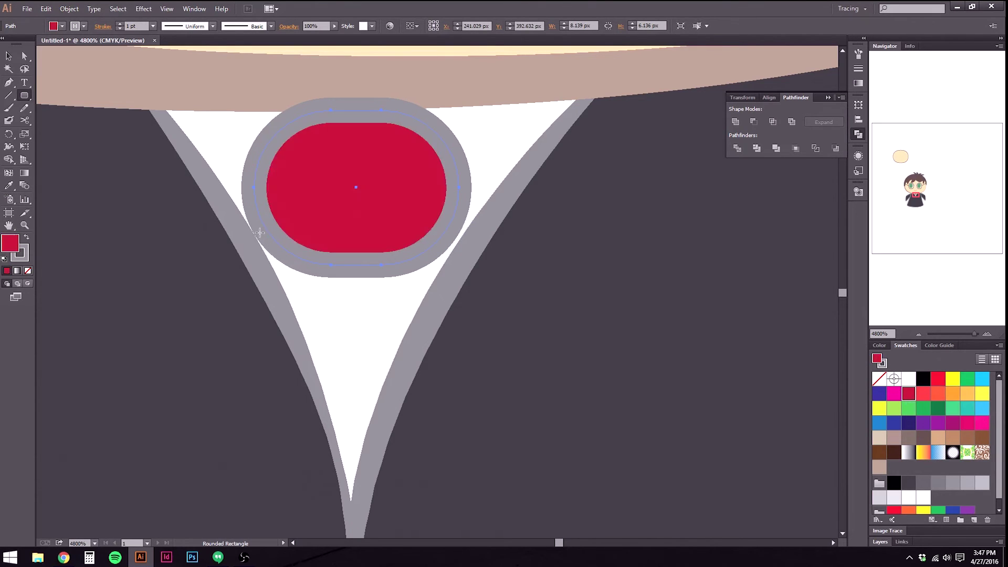
Set the tie knot's stroke to the yellow swatch C=5 M=0 Y=90 K=0 and deselect the knot.
{"action": "left_click", "coordinate": [28, 250]}
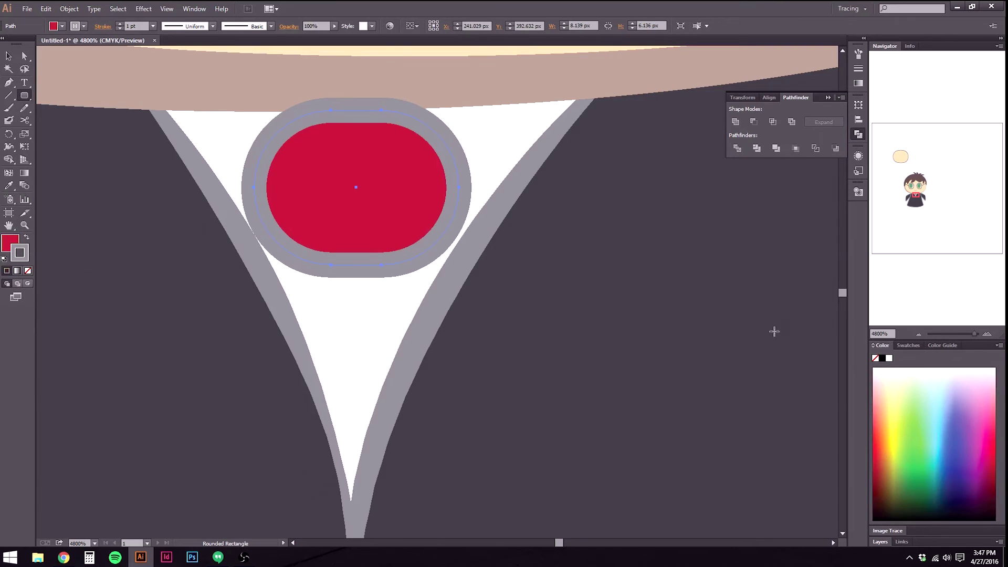
{"action": "left_click", "coordinate": [915, 348]}
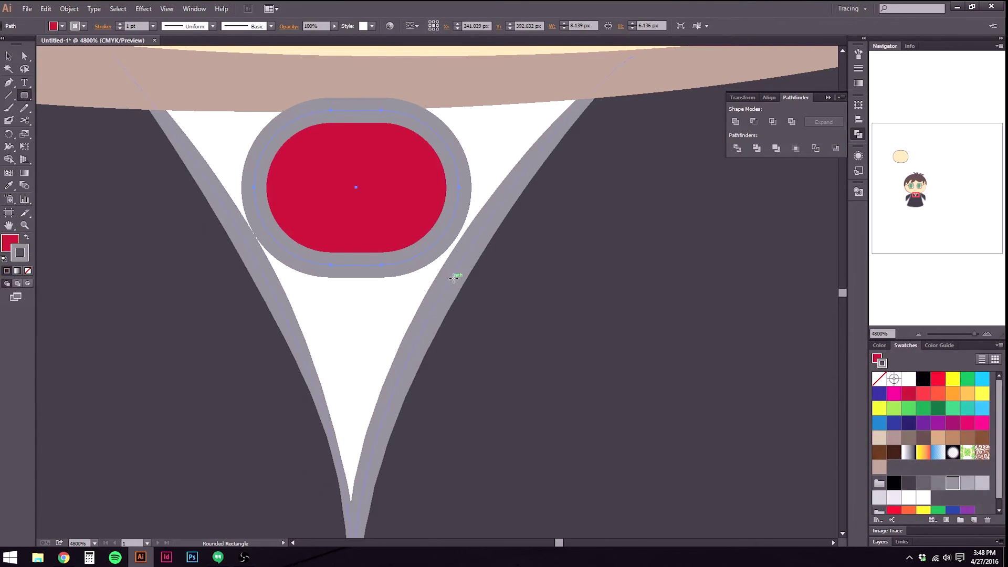
{"action": "left_click", "coordinate": [953, 393]}
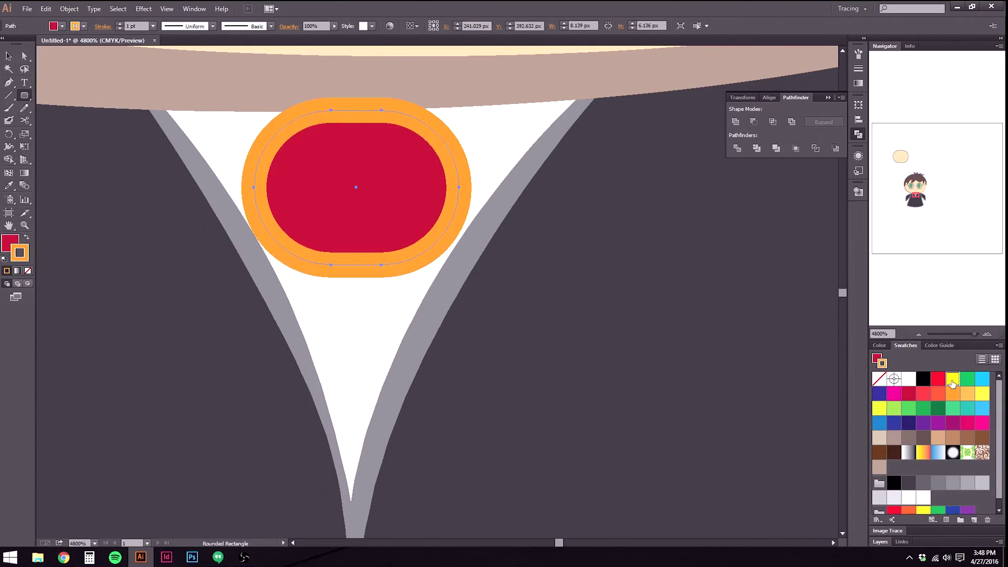
{"action": "left_click", "coordinate": [953, 380]}
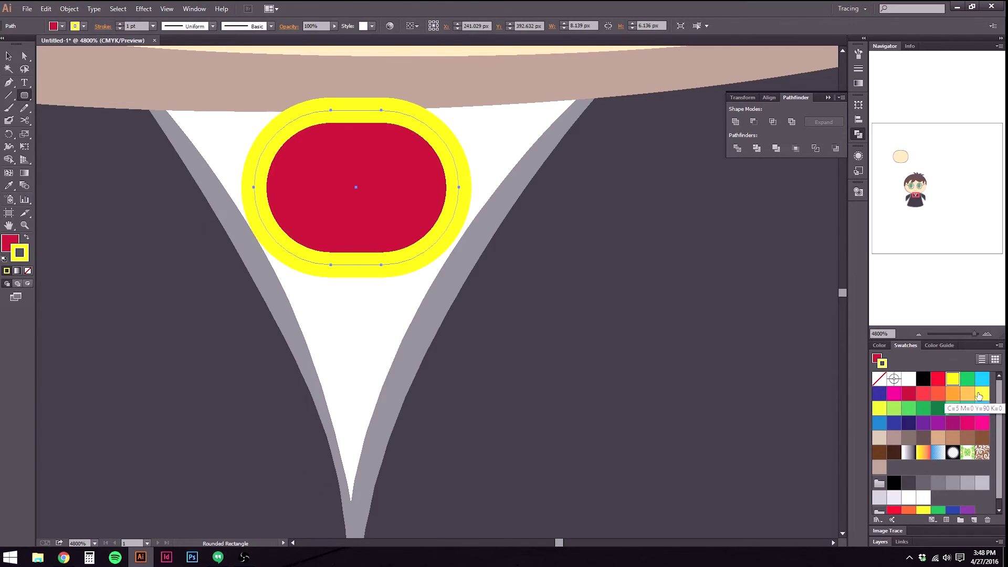
{"action": "left_click", "coordinate": [956, 394]}
{"action": "left_click", "coordinate": [967, 394]}
{"action": "left_click", "coordinate": [982, 394]}
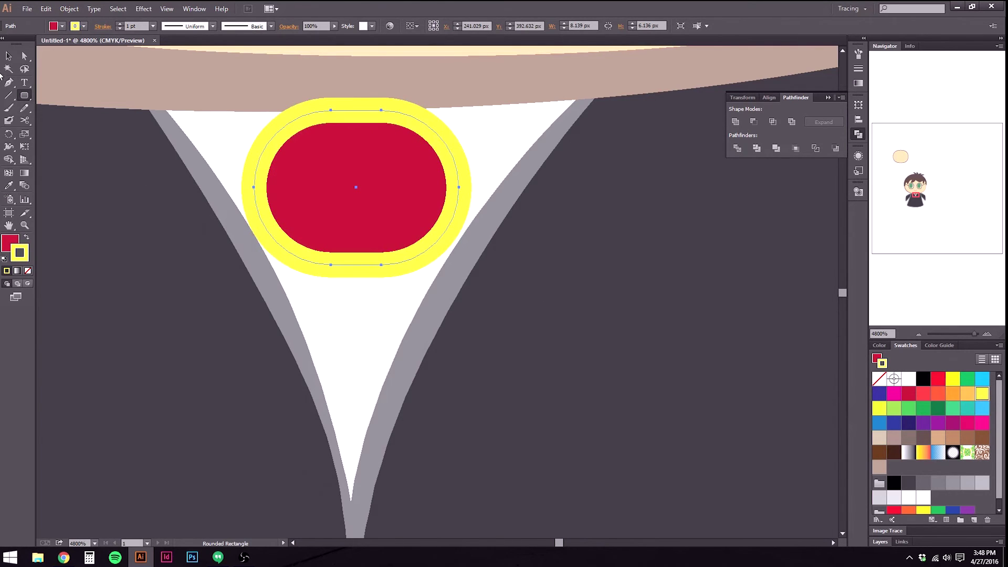
{"action": "left_click", "coordinate": [8, 56]}
{"action": "left_click", "coordinate": [354, 240]}
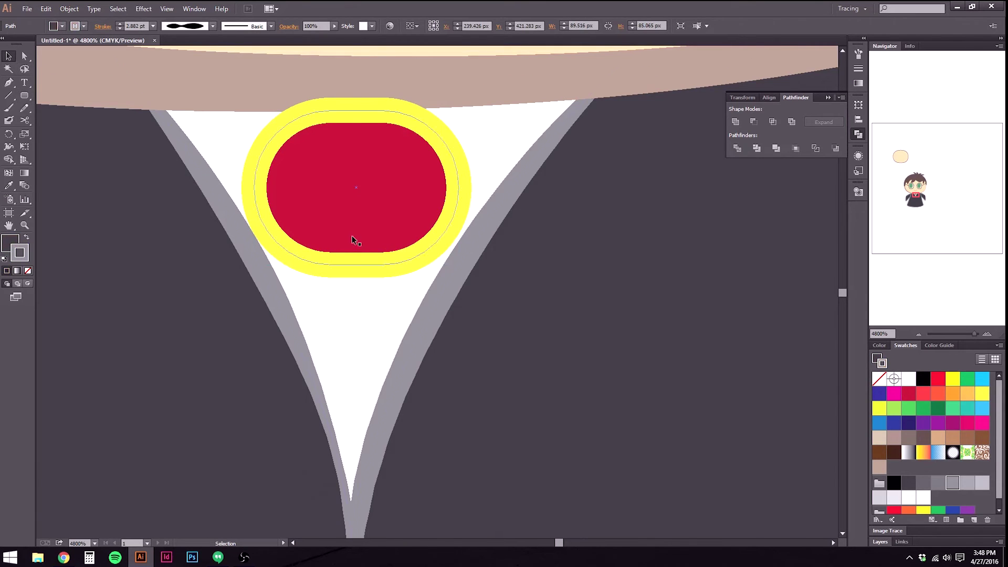
Close the neckline path by joining its two upper end points with the Pen tool.
{"action": "scroll", "coordinate": [464, 290], "scroll_direction": "up", "scroll_amount": 5}
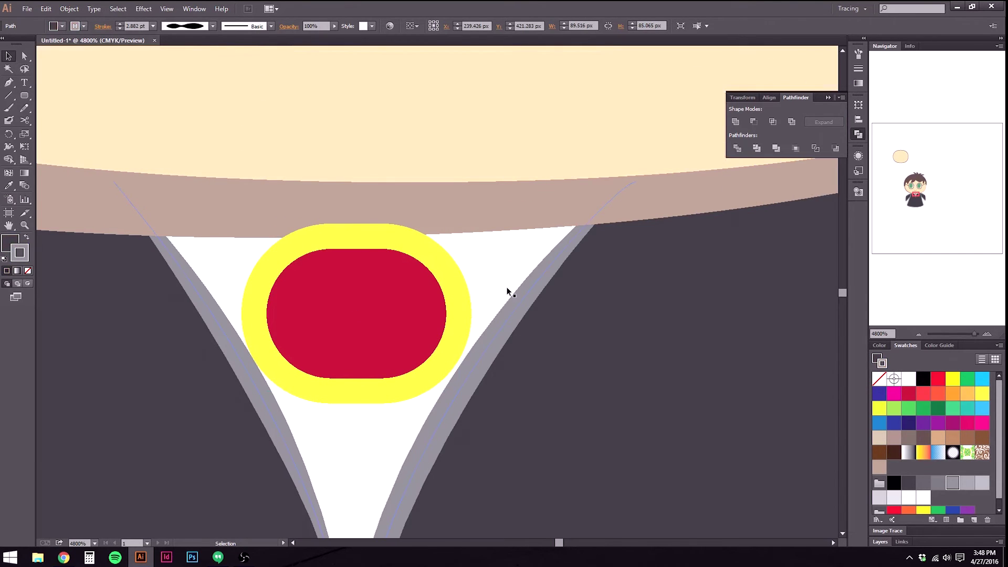
{"action": "left_click", "coordinate": [525, 299]}
{"action": "key", "text": "a"}
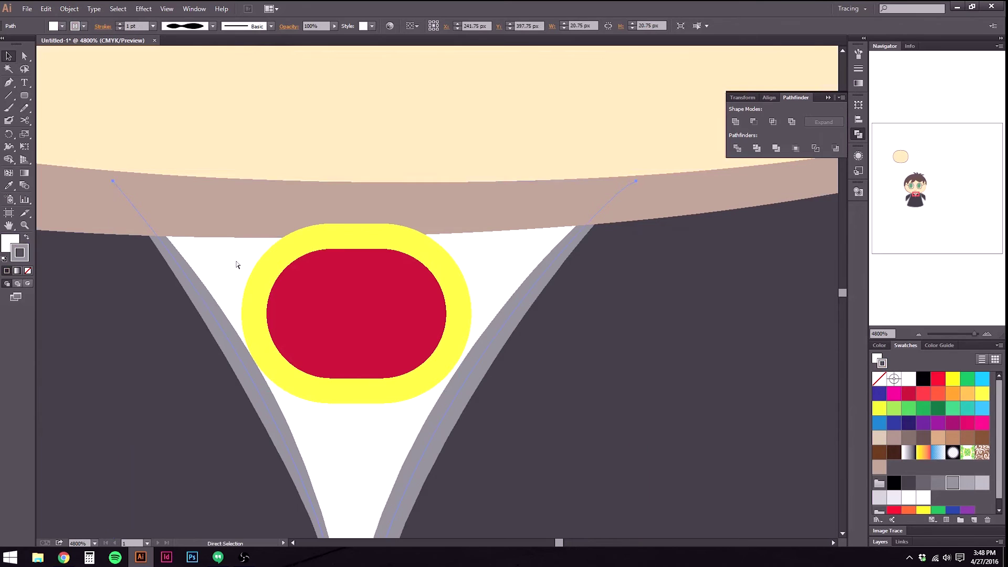
{"action": "key", "text": "v"}
{"action": "left_click", "coordinate": [8, 83]}
{"action": "left_click", "coordinate": [112, 181]}
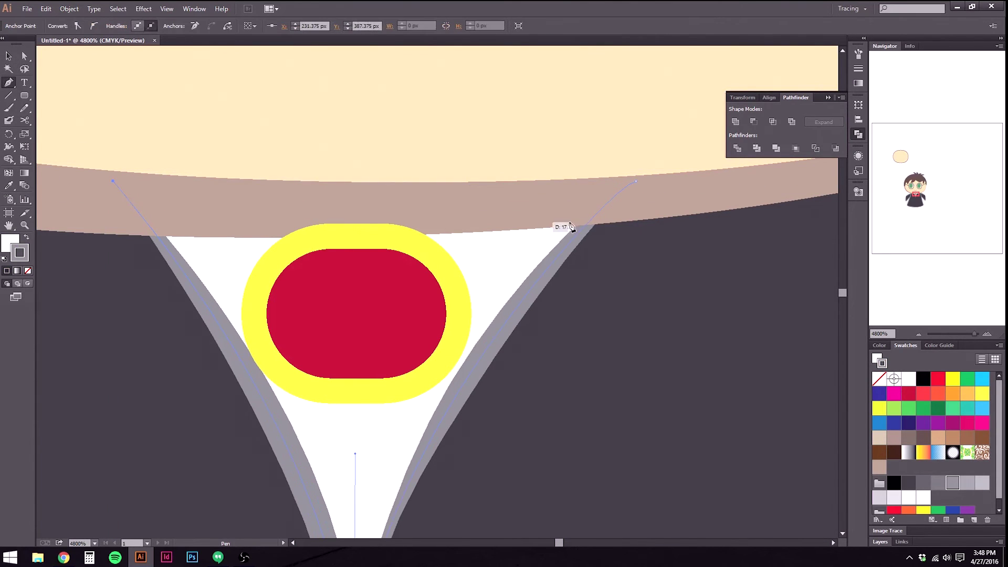
{"action": "left_click", "coordinate": [636, 181]}
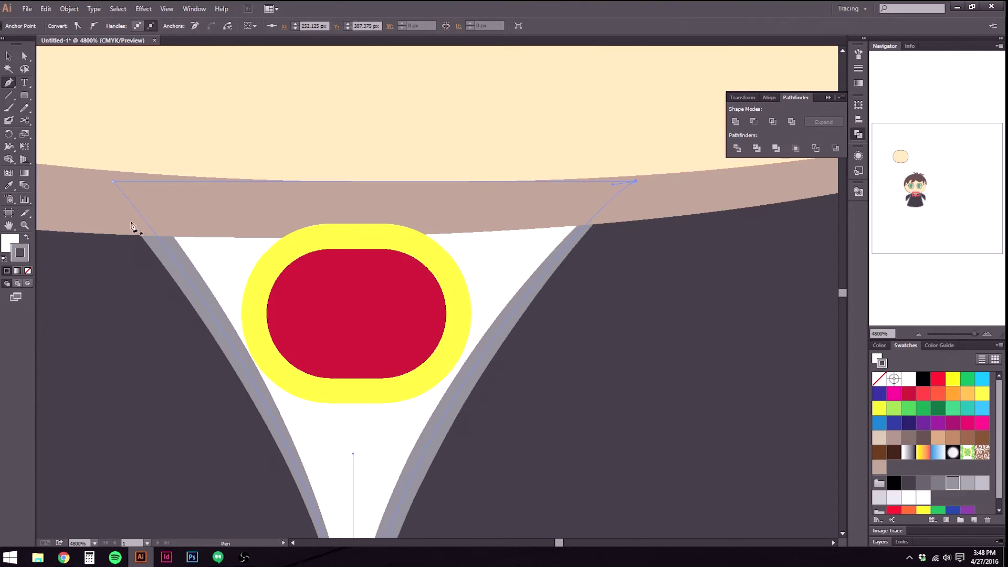
{"action": "left_click", "coordinate": [8, 56]}
Try to clip the red tie knot within the neckline by cutting it, pasting it in Draw Inside mode and moving it up.
{"action": "left_click", "coordinate": [370, 313]}
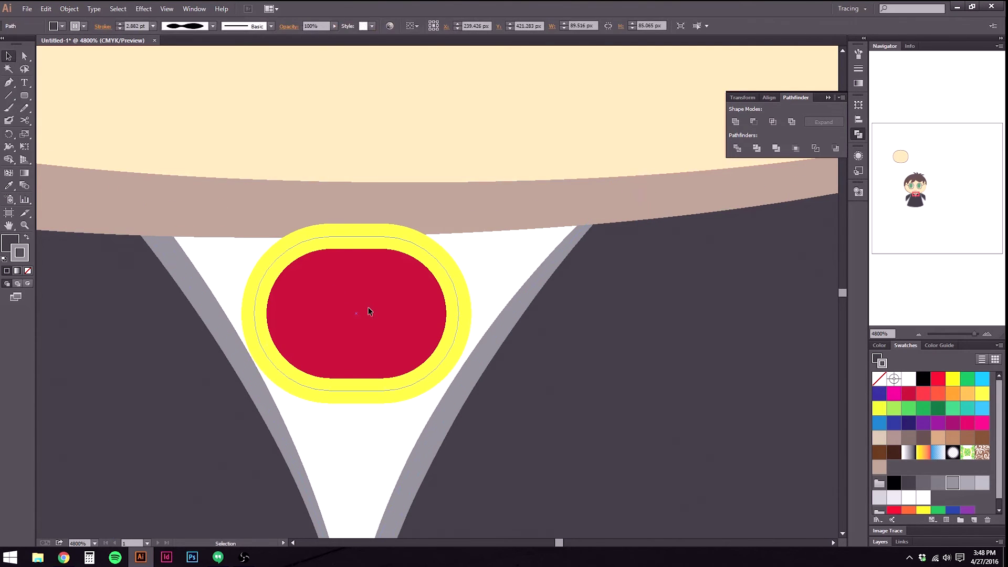
{"action": "key", "text": "a"}
{"action": "key", "text": "Delete"}
{"action": "scroll", "coordinate": [370, 313], "scroll_direction": "down", "scroll_amount": 3}
{"action": "scroll", "coordinate": [369, 311], "scroll_direction": "down", "scroll_amount": 1}
{"action": "left_click", "coordinate": [348, 227]}
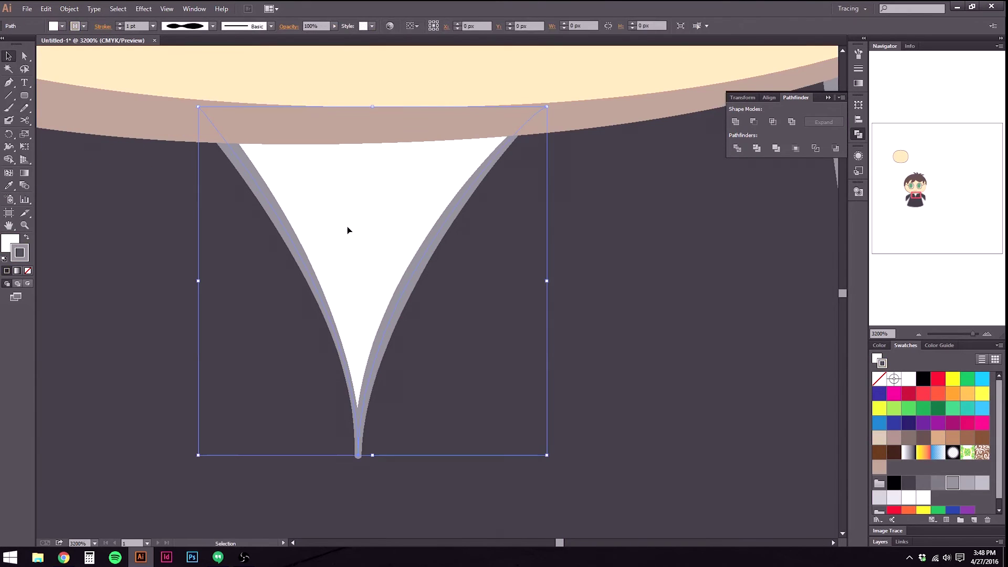
{"action": "left_click", "coordinate": [27, 284]}
{"action": "key", "text": "ctrl+v"}
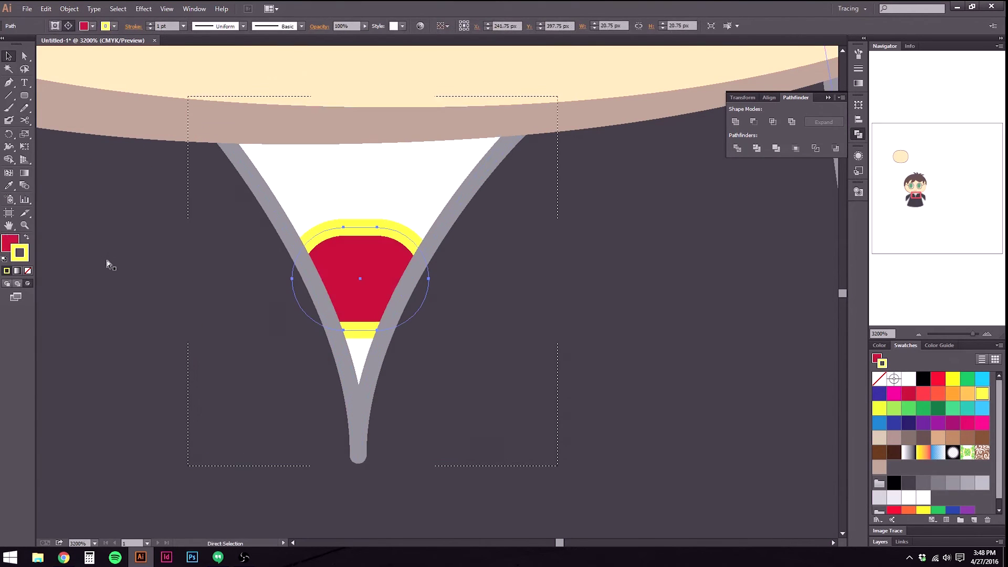
{"action": "left_click_drag", "start_coordinate": [361, 299], "coordinate": [362, 239]}
{"action": "left_click", "coordinate": [237, 288]}
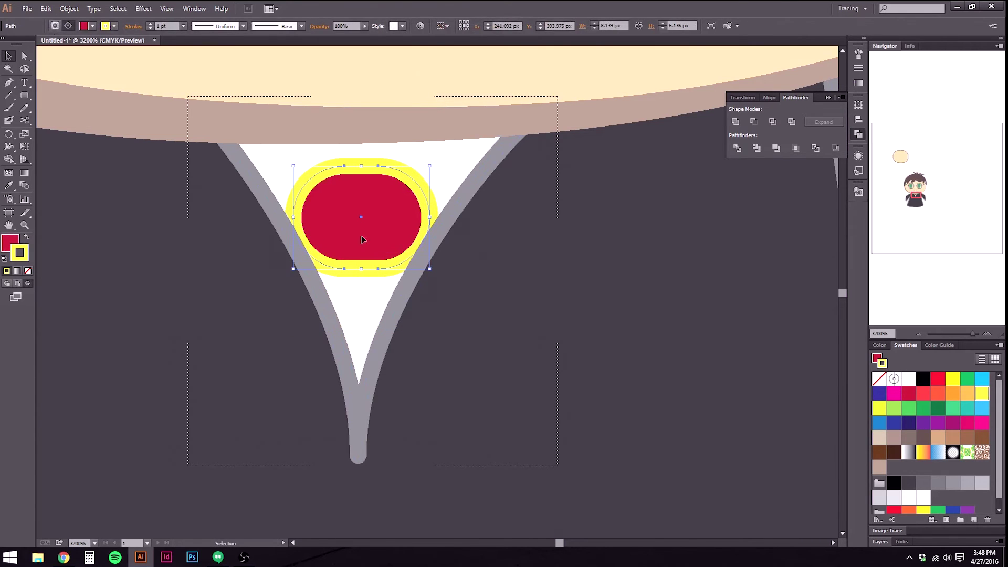
{"action": "left_click", "coordinate": [9, 82]}
{"action": "left_click_drag", "start_coordinate": [324, 252], "coordinate": [326, 497]}
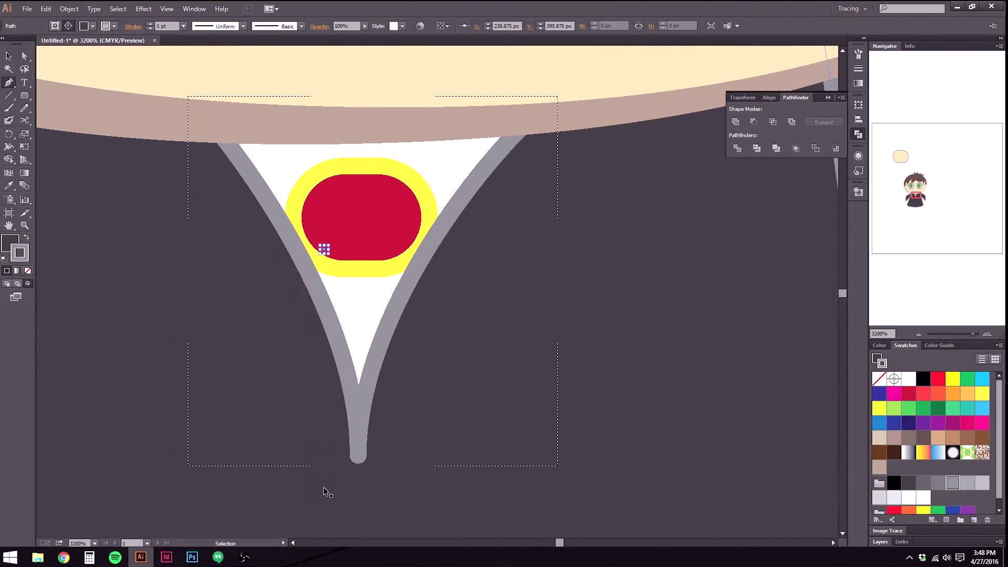
{"action": "left_click", "coordinate": [334, 470]}
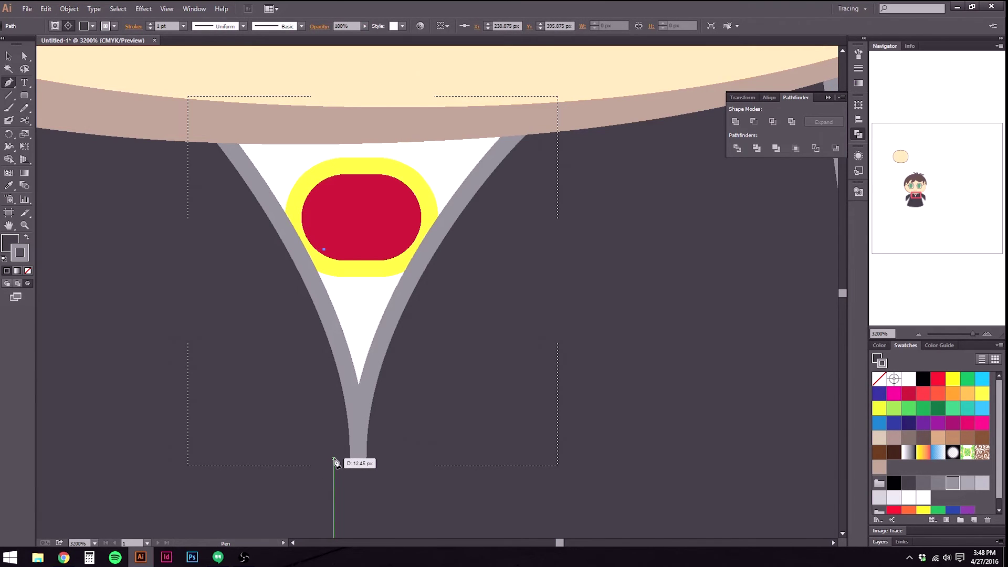
{"action": "scroll", "coordinate": [335, 462], "scroll_direction": "down", "scroll_amount": 1}
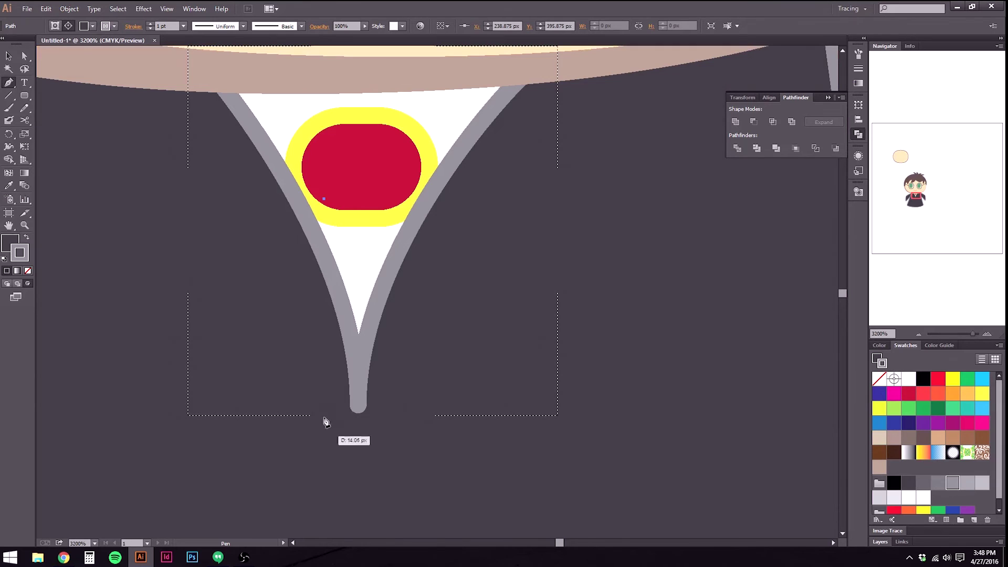
{"action": "scroll", "coordinate": [228, 490], "scroll_direction": "down", "scroll_amount": 3}
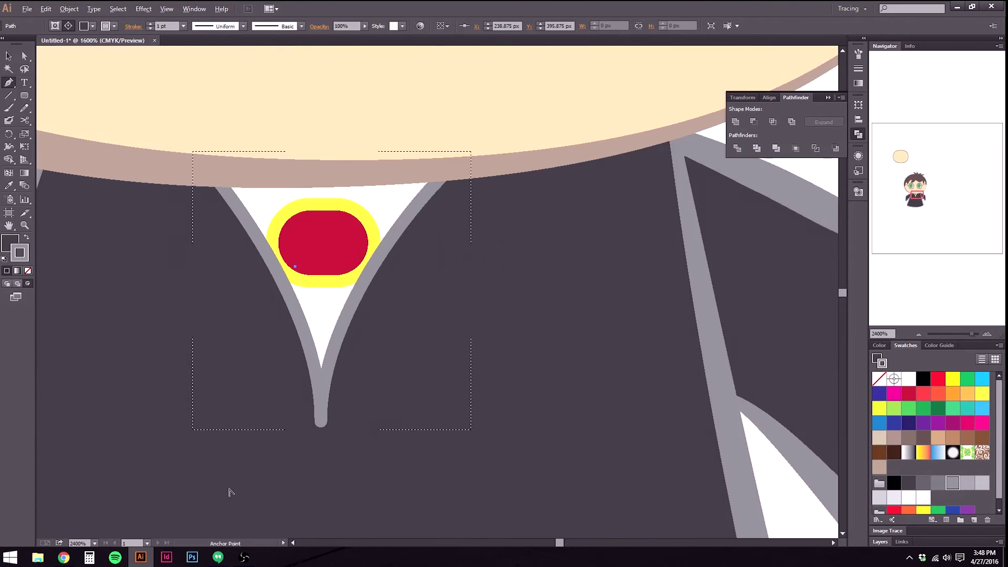
Undo the started path and the Draw Inside placement of the tie knot.
{"action": "scroll", "coordinate": [221, 473], "scroll_direction": "up", "scroll_amount": 2}
{"action": "key", "text": "ctrl+z"}
{"action": "key", "text": "ctrl+z"}
{"action": "key", "text": "ctrl+z"}
{"action": "key", "text": "ctrl+z"}
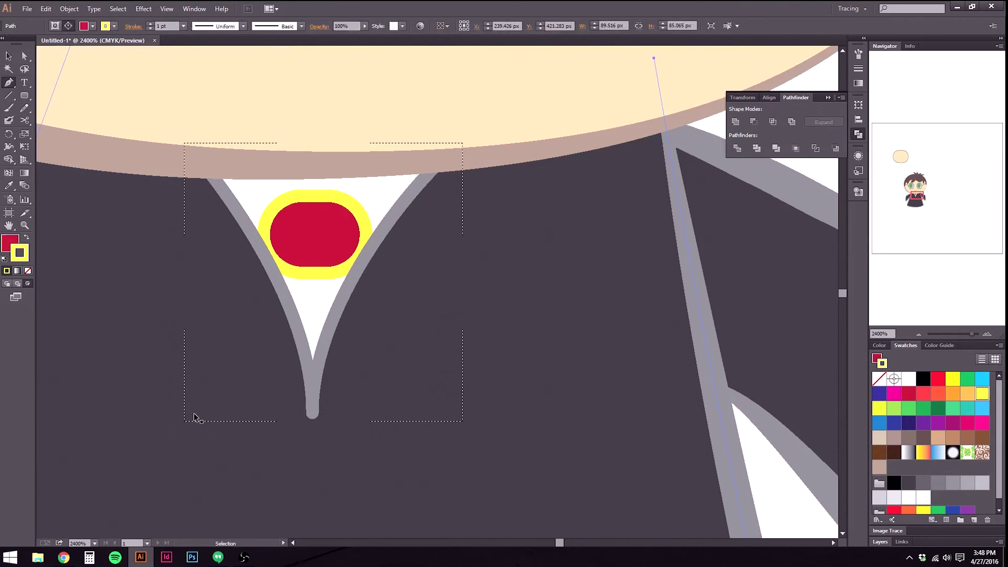
{"action": "key", "text": "ctrl+shift+z"}
{"action": "key", "text": "ctrl+shift+z"}
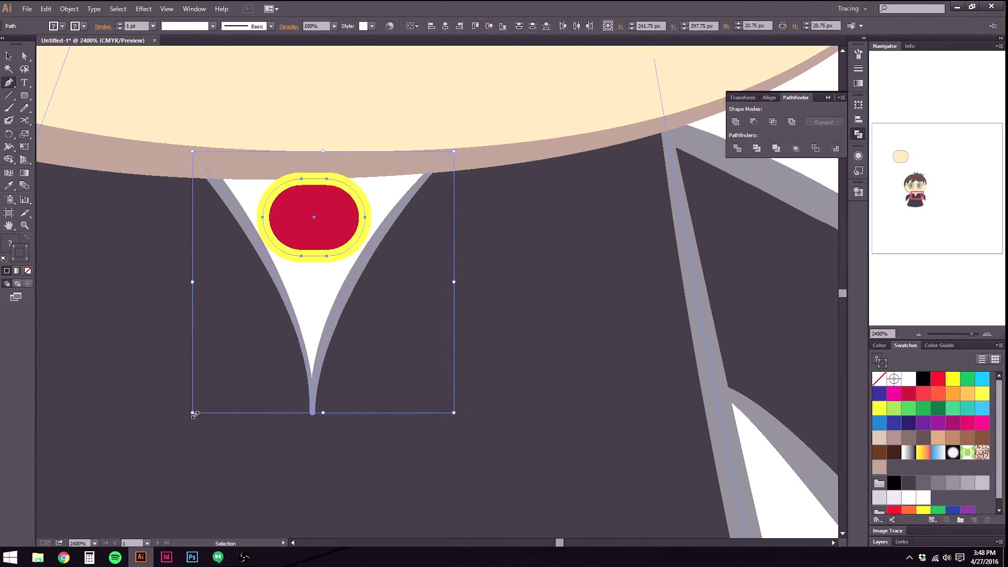
Draw the left half of the tie body with the Pen tool, curving from the knot down to a rounded lower end.
{"action": "left_click", "coordinate": [294, 241]}
{"action": "left_click_drag", "start_coordinate": [231, 449], "coordinate": [237, 488]}
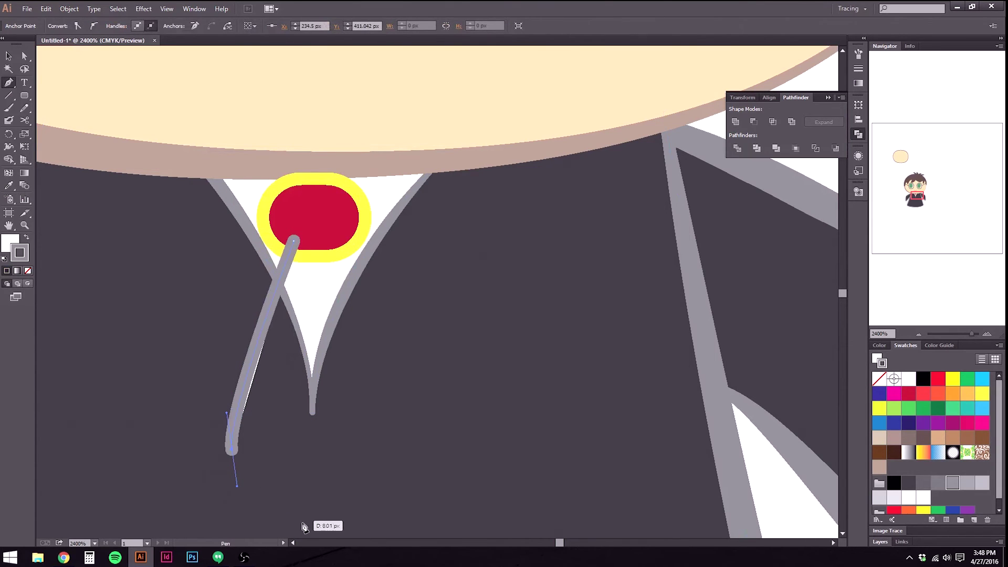
{"action": "scroll", "coordinate": [307, 496], "scroll_direction": "down", "scroll_amount": 3}
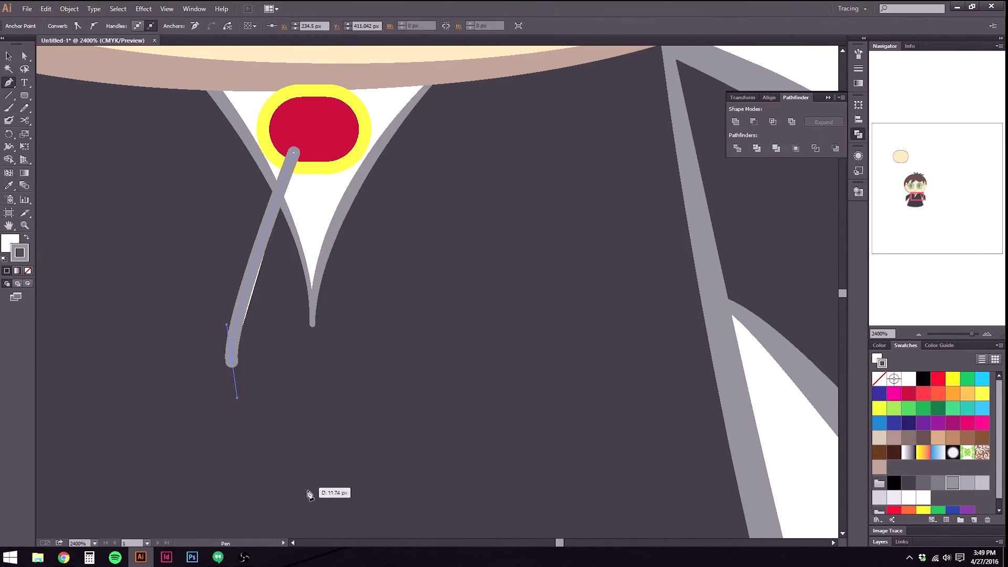
{"action": "mouse_move", "coordinate": [305, 491]}
{"action": "left_mouse_down"}
{"action": "mouse_move", "coordinate": [356, 493]}
{"action": "mouse_move", "coordinate": [364, 528]}
{"action": "mouse_move", "coordinate": [331, 529]}
{"action": "mouse_move", "coordinate": [320, 504]}
{"action": "mouse_move", "coordinate": [321, 438]}
{"action": "mouse_move", "coordinate": [321, 454]}
{"action": "mouse_move", "coordinate": [332, 453]}
{"action": "left_mouse_up"}
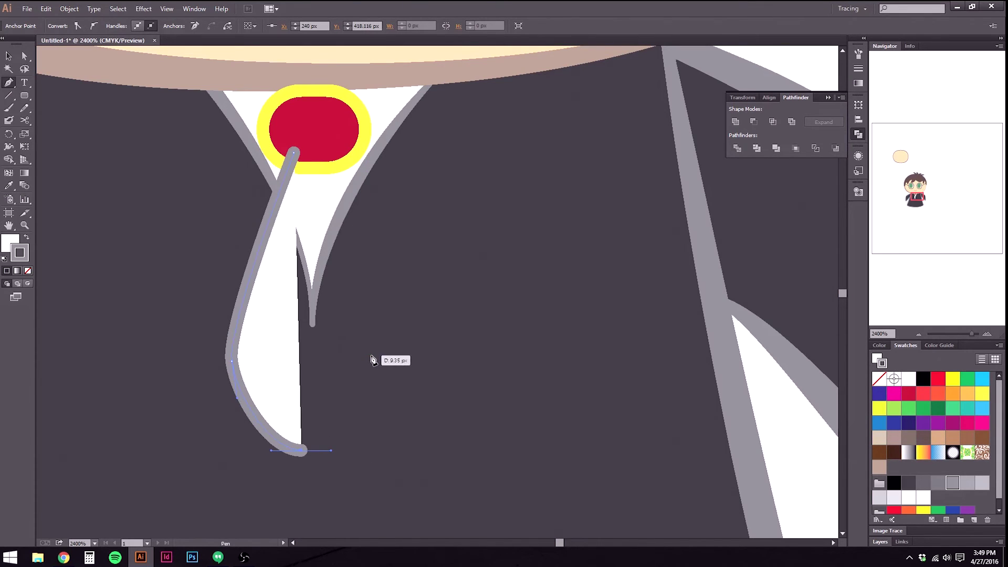
Duplicate the half tie shape, reflect the copy about the vertical axis and align it with the original to complete the teardrop.
{"action": "left_click", "coordinate": [9, 54]}
{"action": "left_click_drag", "start_coordinate": [236, 353], "coordinate": [355, 368]}
{"action": "right_click", "coordinate": [358, 365]}
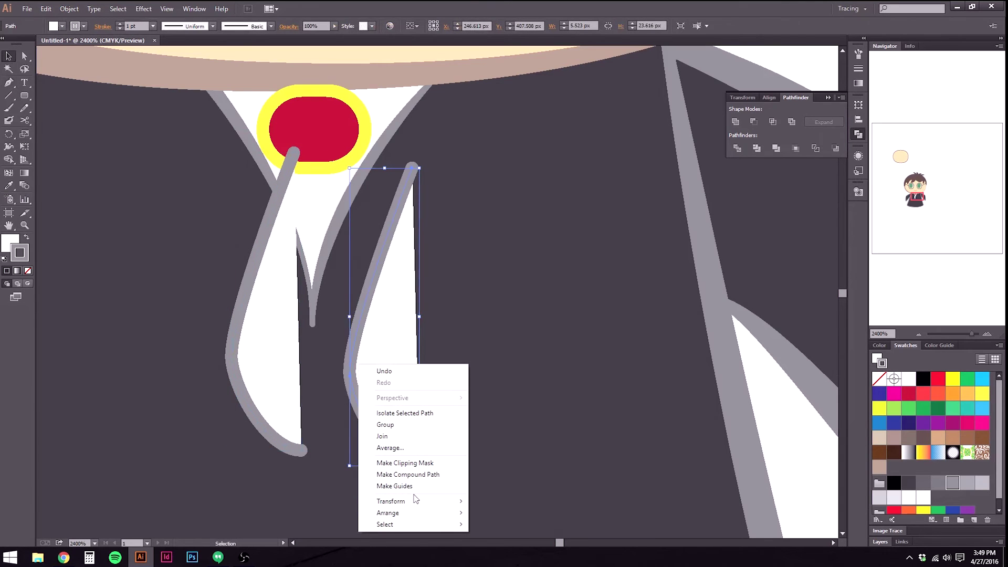
{"action": "mouse_move", "coordinate": [415, 500]}
{"action": "left_click", "coordinate": [303, 450]}
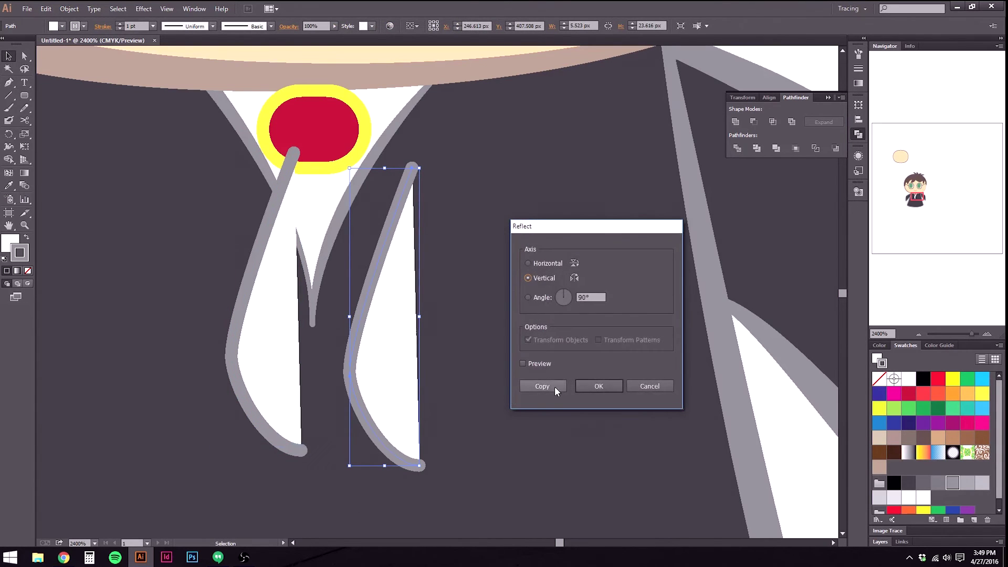
{"action": "left_click", "coordinate": [588, 382]}
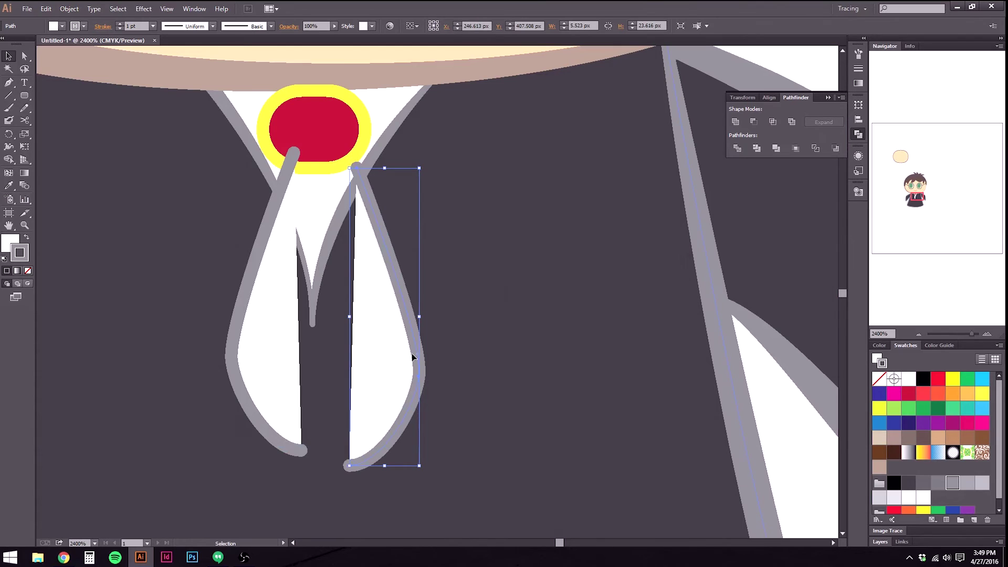
{"action": "left_click_drag", "start_coordinate": [410, 407], "coordinate": [366, 389]}
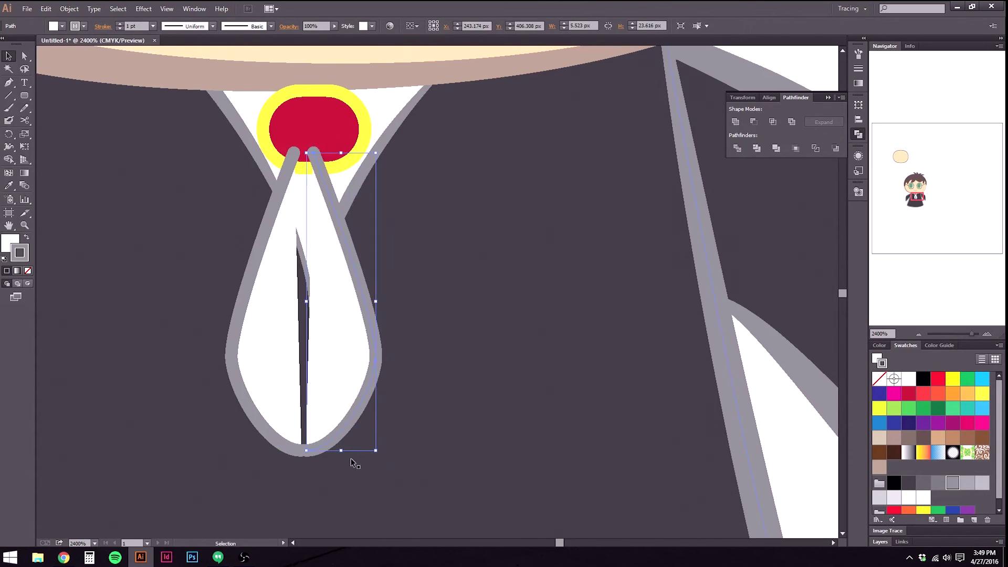
Join the lower end points of the two tie halves into one path.
{"action": "scroll", "coordinate": [306, 462], "scroll_direction": "up", "scroll_amount": 3}
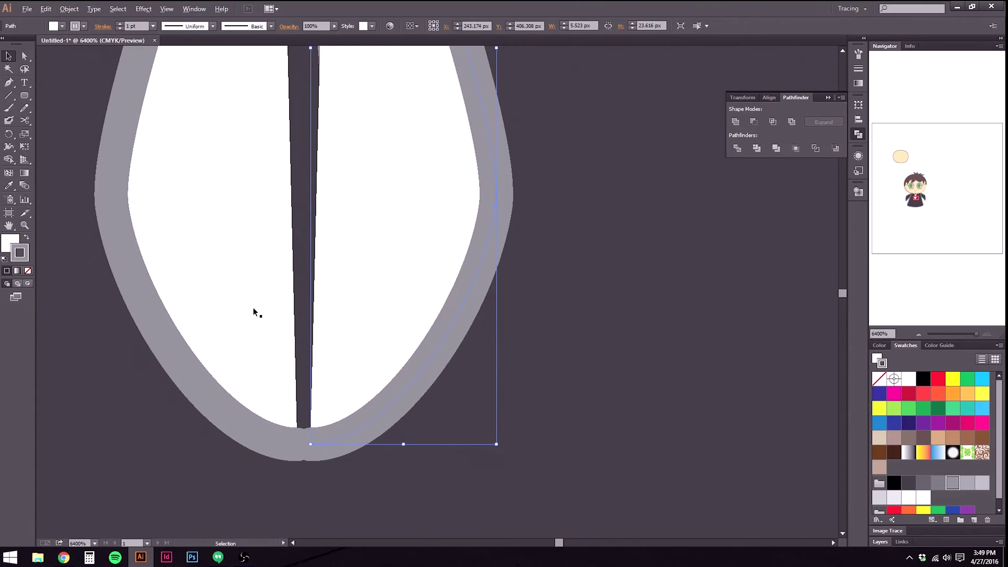
{"action": "key", "text": "a"}
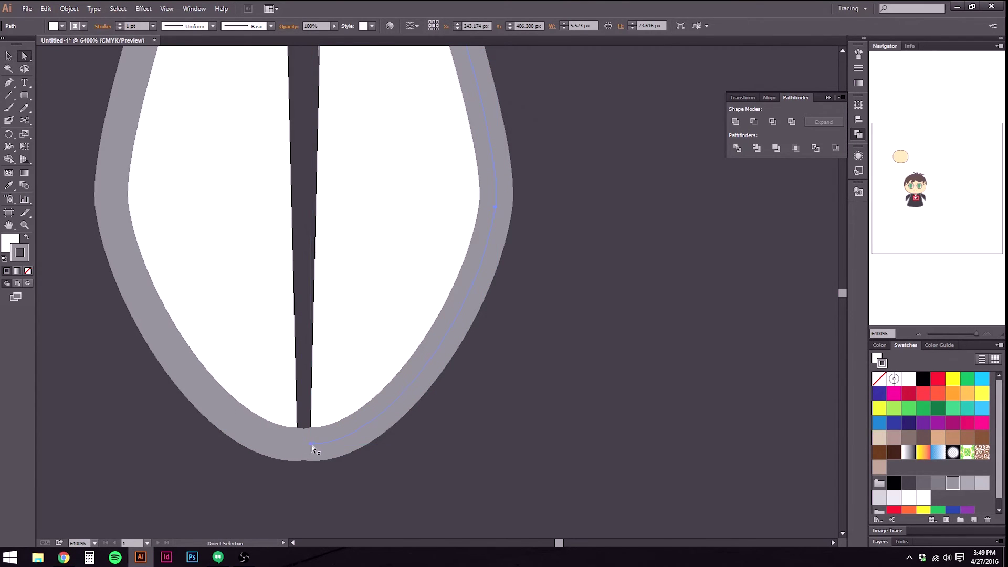
{"action": "left_click", "coordinate": [301, 448]}
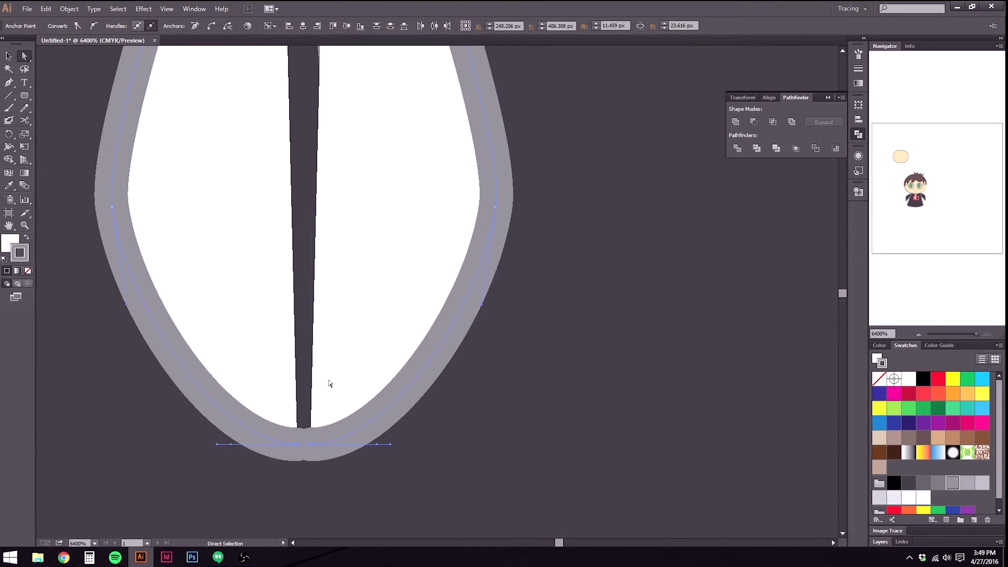
{"action": "right_click", "coordinate": [324, 448]}
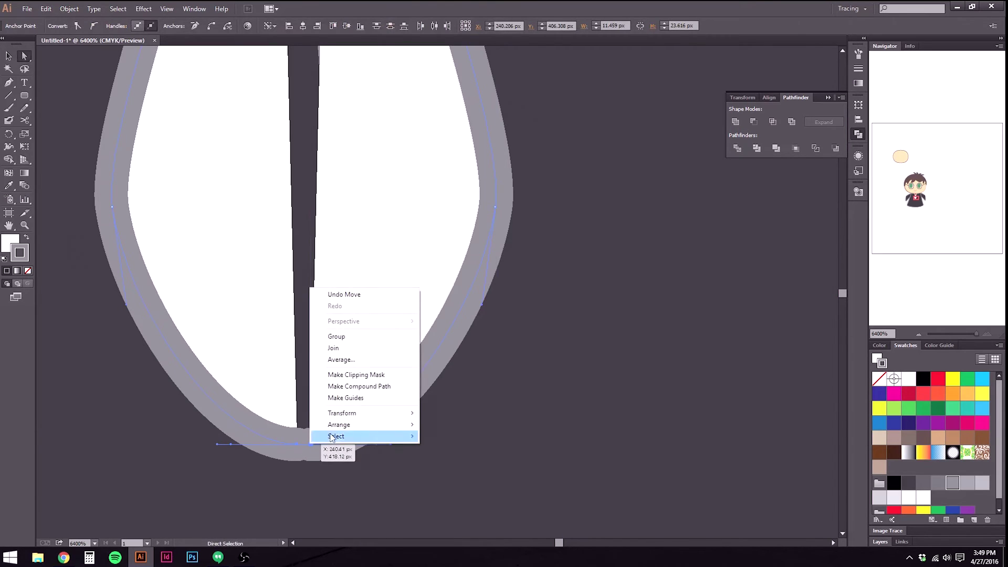
{"action": "left_click", "coordinate": [367, 346]}
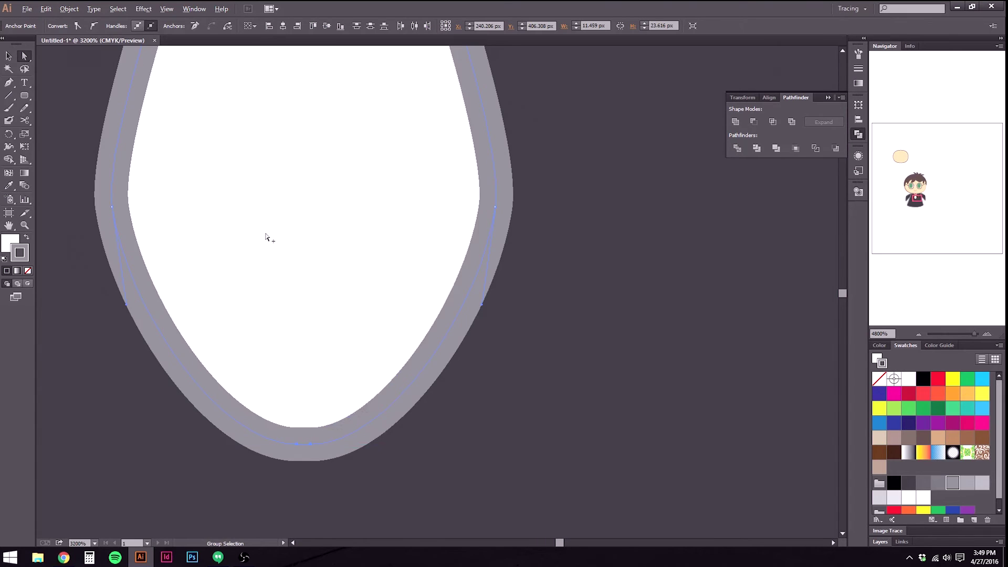
Select the joined tie body and shift it slightly right to centre it beneath the knot.
{"action": "key", "text": "ctrl+minus"}
{"action": "key", "text": "ctrl+minus"}
{"action": "left_click_drag", "start_coordinate": [265, 209], "coordinate": [337, 281]}
{"action": "left_click_drag", "start_coordinate": [350, 243], "coordinate": [361, 251]}
{"action": "key", "text": "v"}
{"action": "key", "text": "ctrl+z"}
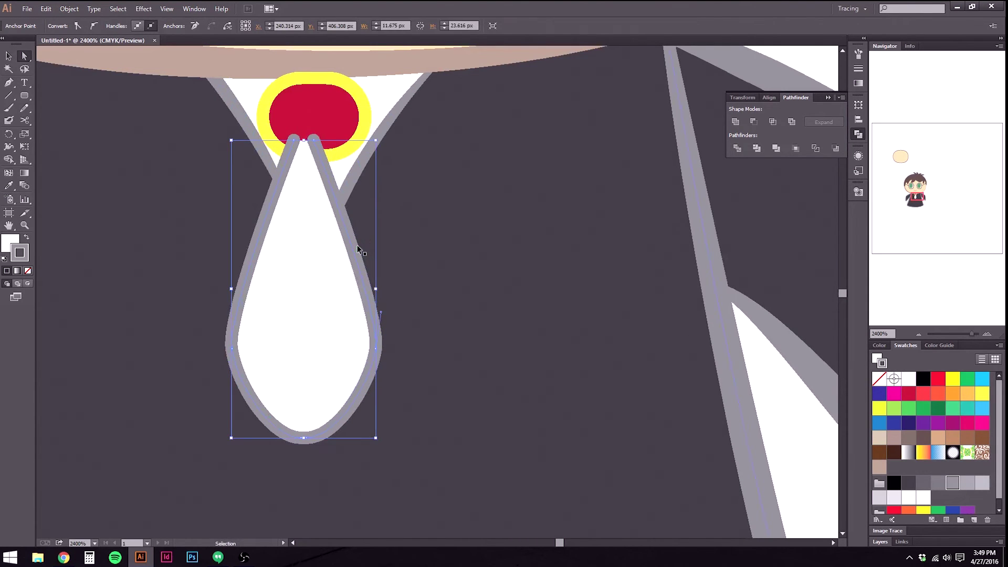
{"action": "left_click_drag", "start_coordinate": [314, 285], "coordinate": [322, 288]}
Bring the red tie knot to the front, over the top of the tie body.
{"action": "key", "text": "a"}
{"action": "left_click", "coordinate": [322, 124]}
{"action": "key", "text": "v"}
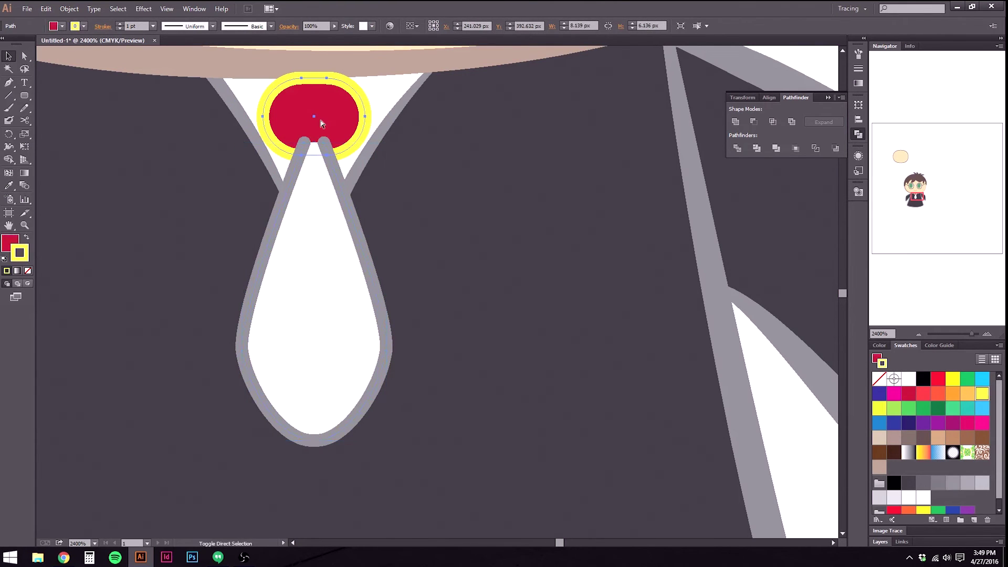
{"action": "key", "text": "ctrl+shift+bracketright"}
Copy the knot's red fill and yellow stroke onto the tie body with the Eyedropper tool.
{"action": "left_click", "coordinate": [319, 329]}
{"action": "key", "text": "i"}
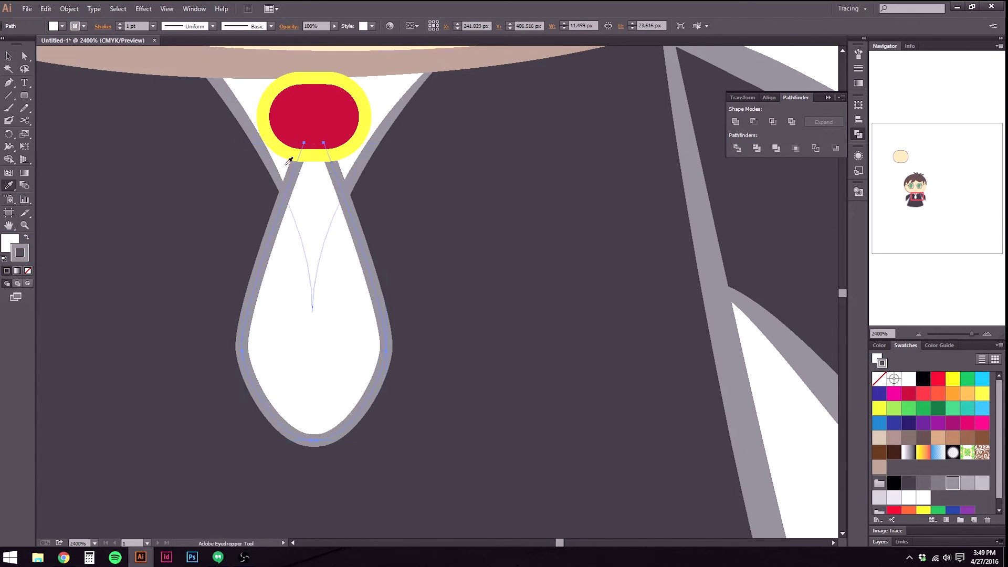
{"action": "left_click", "coordinate": [315, 117]}
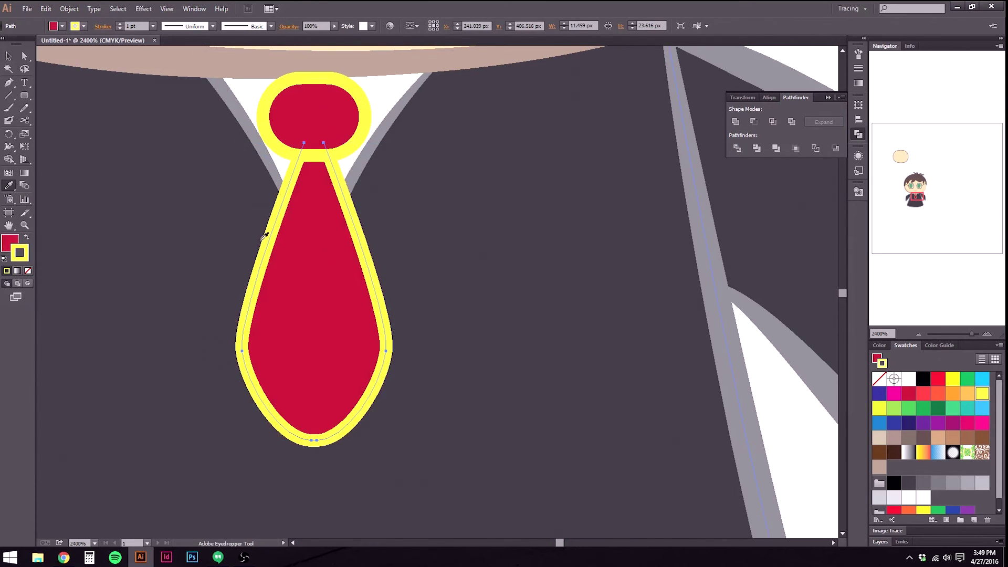
{"action": "key", "text": "v"}
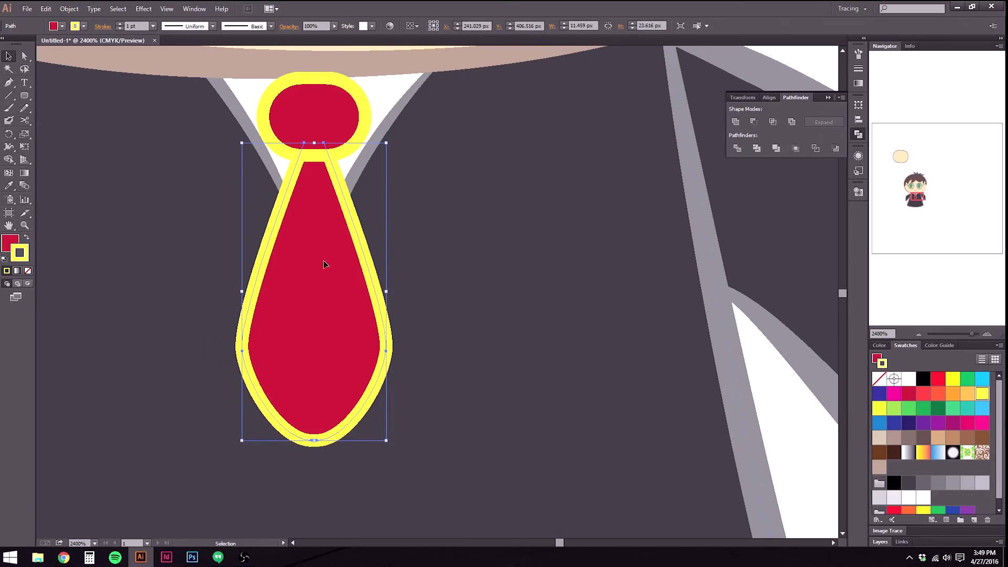
Try to draw a diagonal stripe across the upper tie body with the Pen tool in Draw Inside mode.
{"action": "left_click", "coordinate": [29, 284]}
{"action": "left_click", "coordinate": [8, 82]}
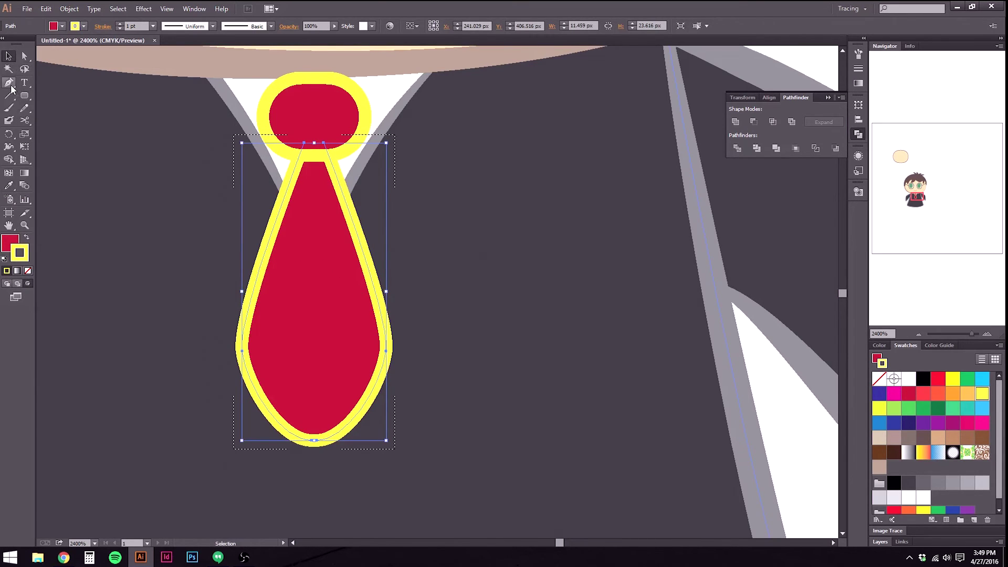
{"action": "left_click", "coordinate": [232, 250]}
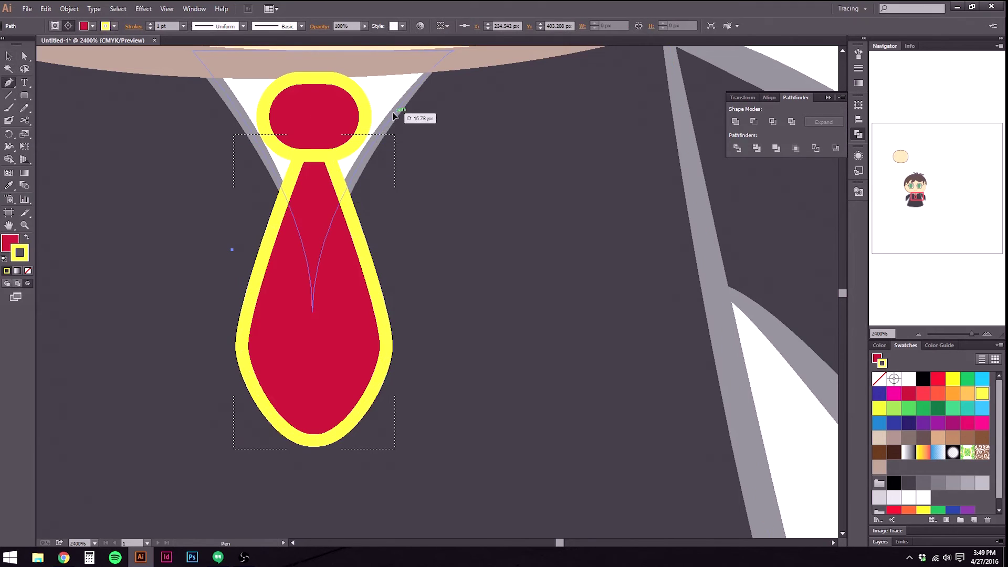
{"action": "left_click", "coordinate": [381, 101]}
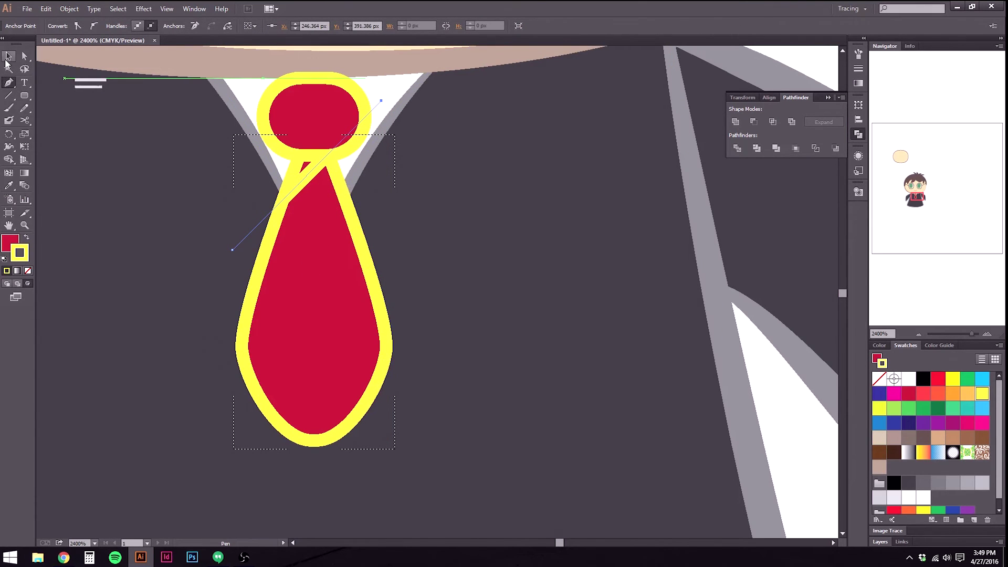
{"action": "left_click", "coordinate": [8, 57]}
{"action": "left_click", "coordinate": [253, 157]}
{"action": "left_click", "coordinate": [231, 247]}
{"action": "left_click", "coordinate": [249, 155]}
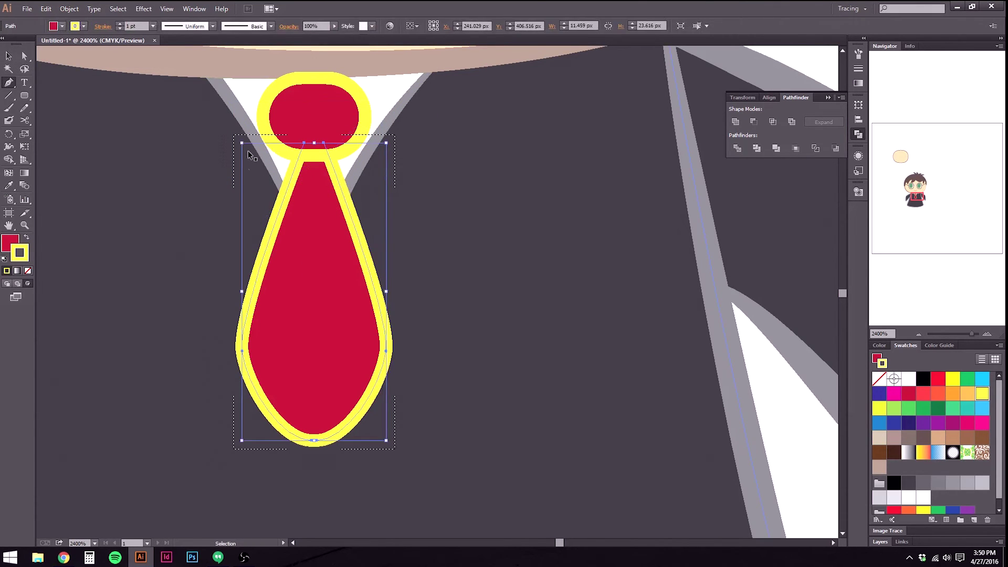
{"action": "left_click", "coordinate": [8, 56]}
{"action": "left_click", "coordinate": [8, 82]}
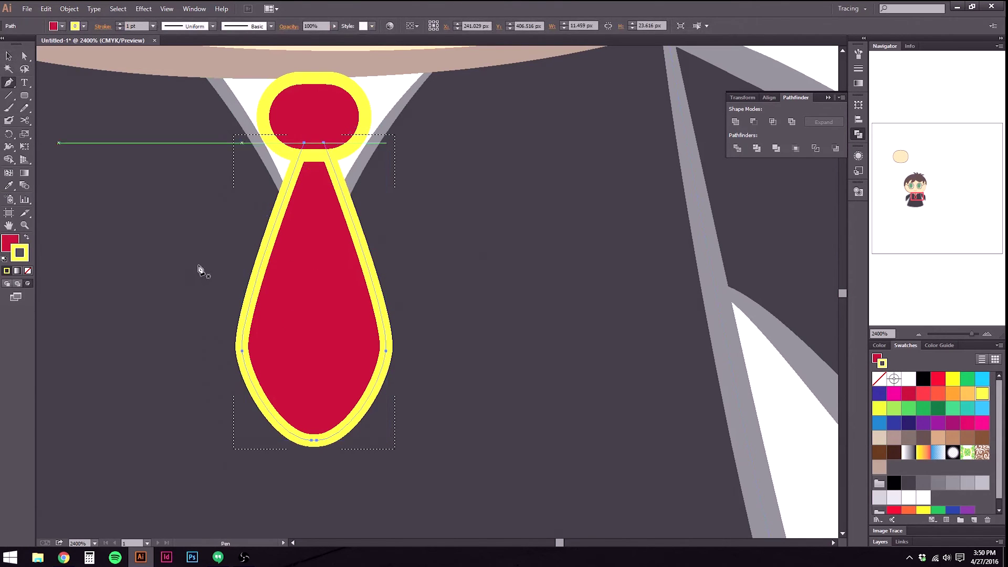
{"action": "left_click", "coordinate": [228, 228]}
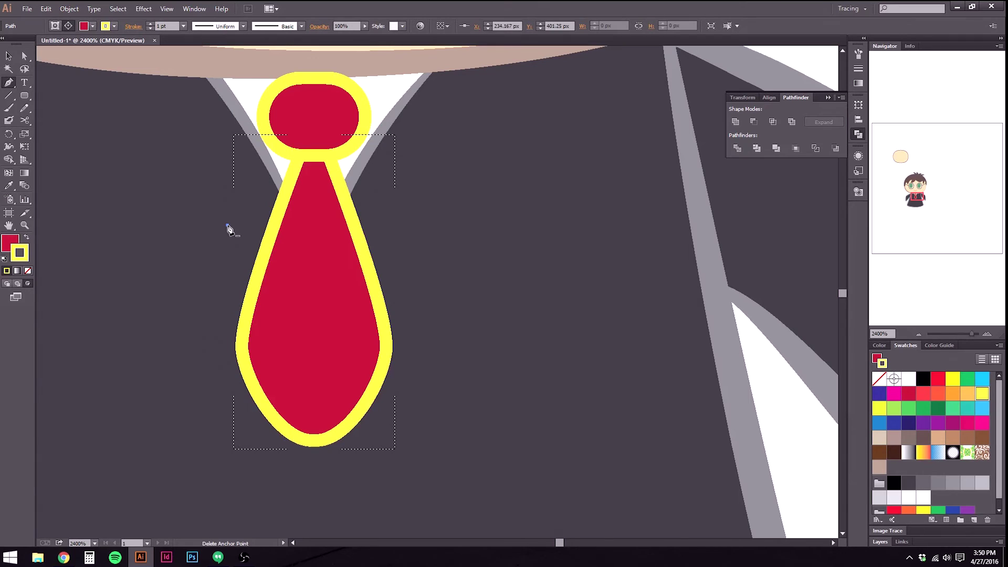
{"action": "key", "text": "ctrl+z"}
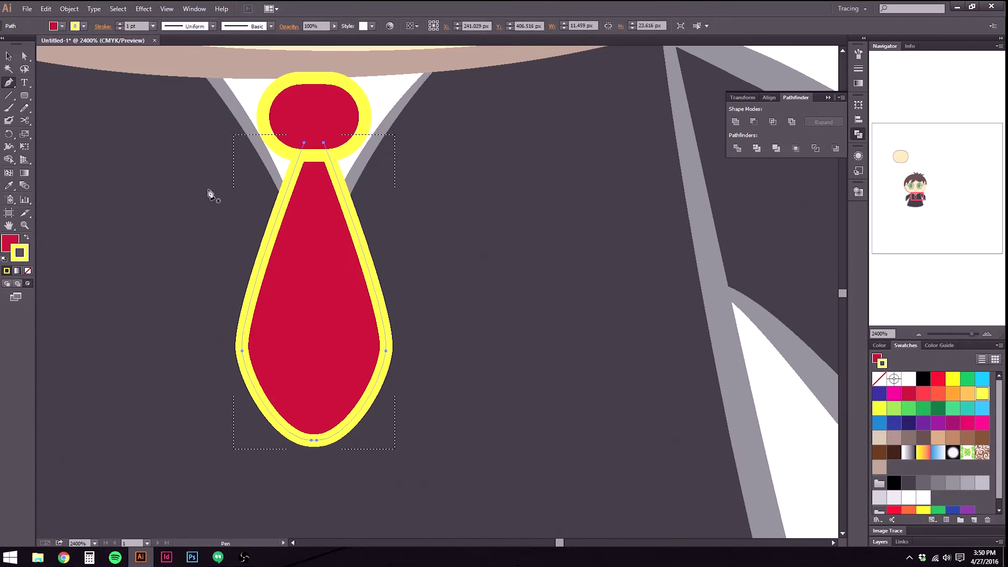
Try to add a 45-degree line inside the tie body, giving it a yellow fill with no stroke and moving it down.
{"action": "left_click", "coordinate": [213, 242]}
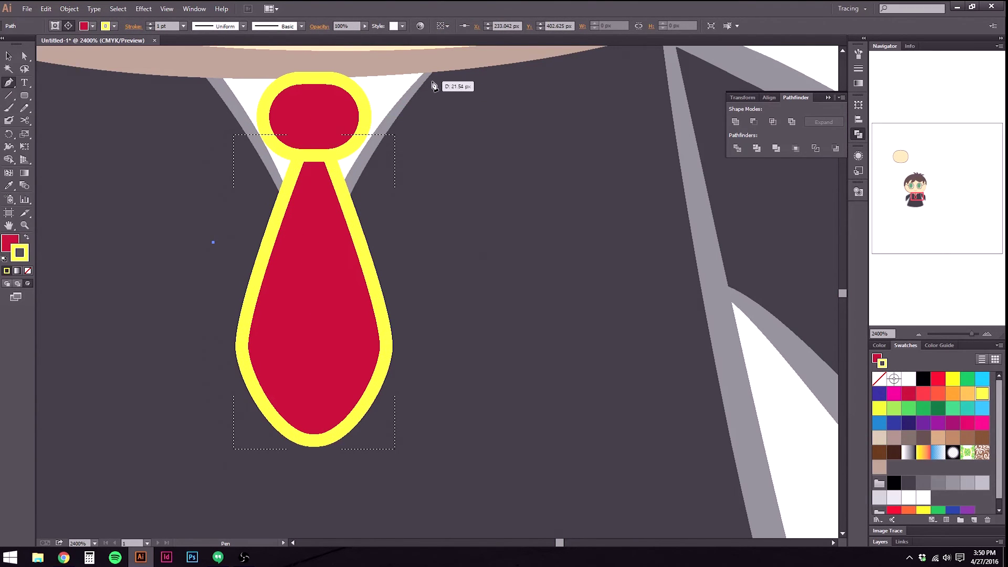
{"action": "left_click", "coordinate": [434, 86], "text": "shift"}
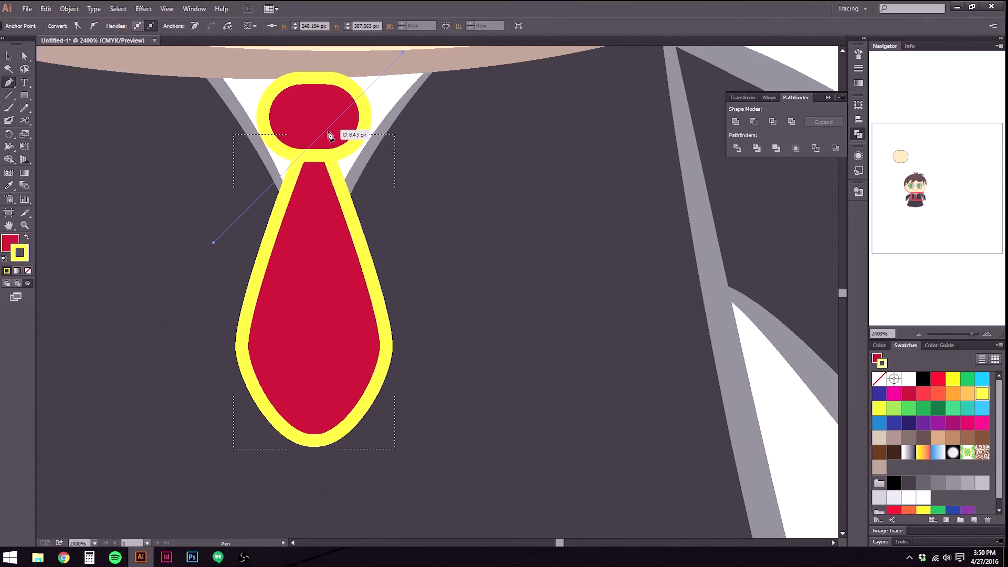
{"action": "left_click", "coordinate": [8, 245]}
{"action": "left_click", "coordinate": [28, 271]}
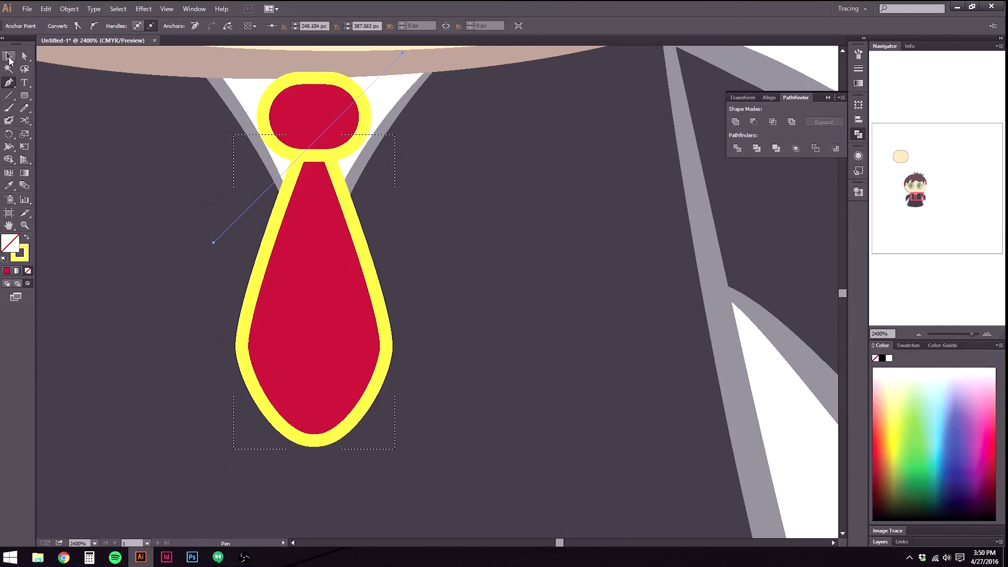
{"action": "left_click", "coordinate": [26, 238]}
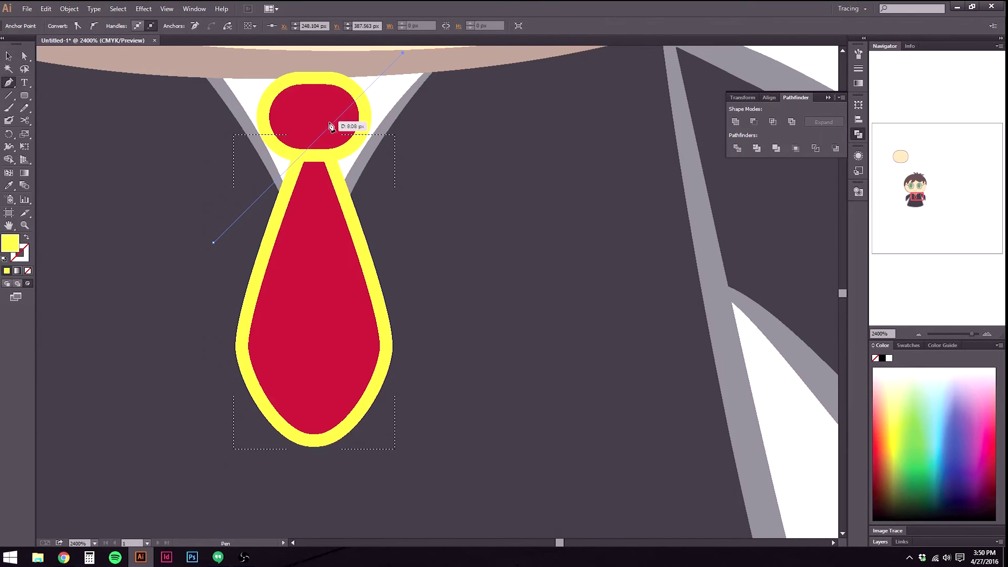
{"action": "key", "text": "v"}
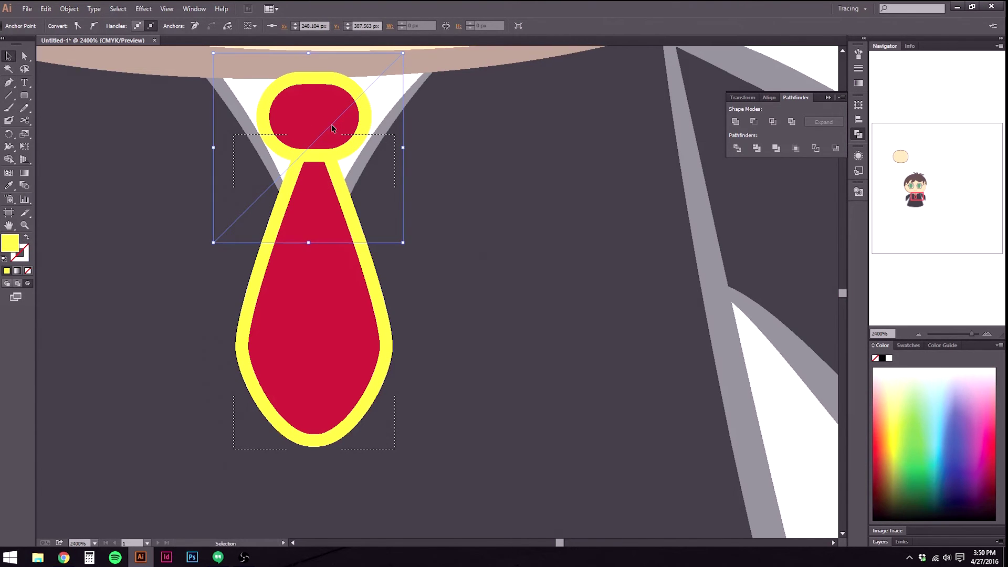
{"action": "left_click_drag", "start_coordinate": [331, 137], "coordinate": [336, 152]}
{"action": "key", "text": "ctrl+z"}
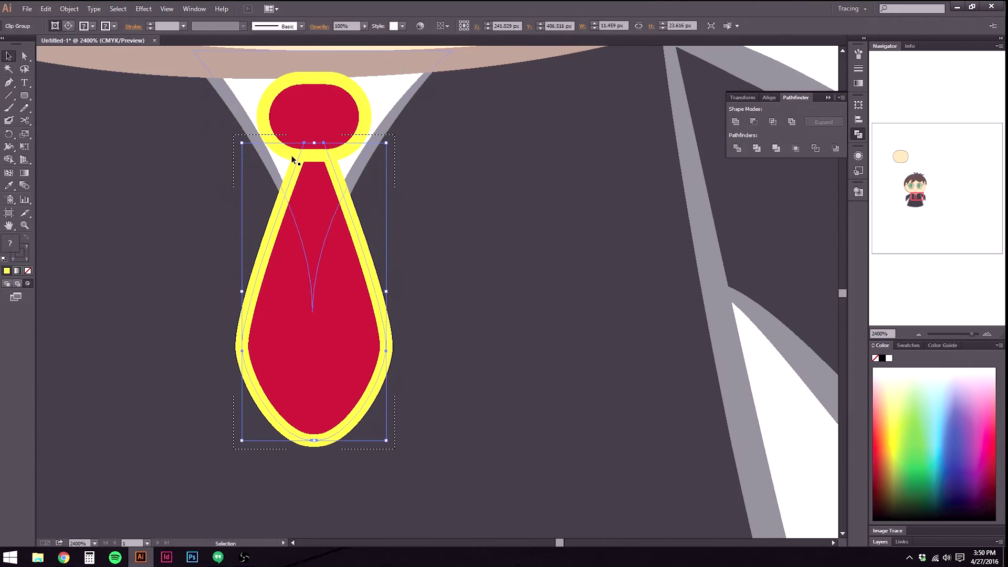
{"action": "double_click", "coordinate": [290, 268]}
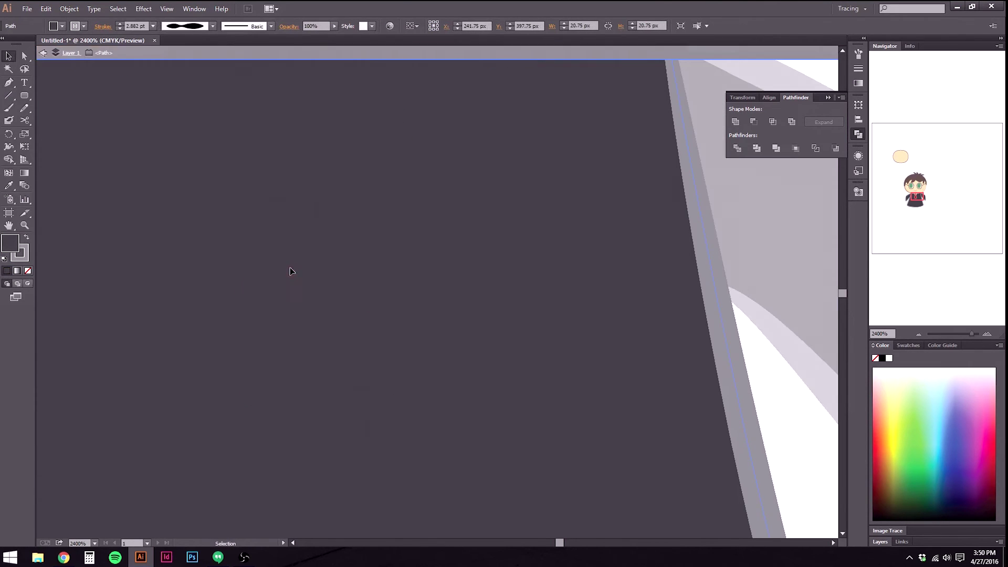
{"action": "scroll", "coordinate": [294, 263], "scroll_direction": "down", "scroll_amount": 5}
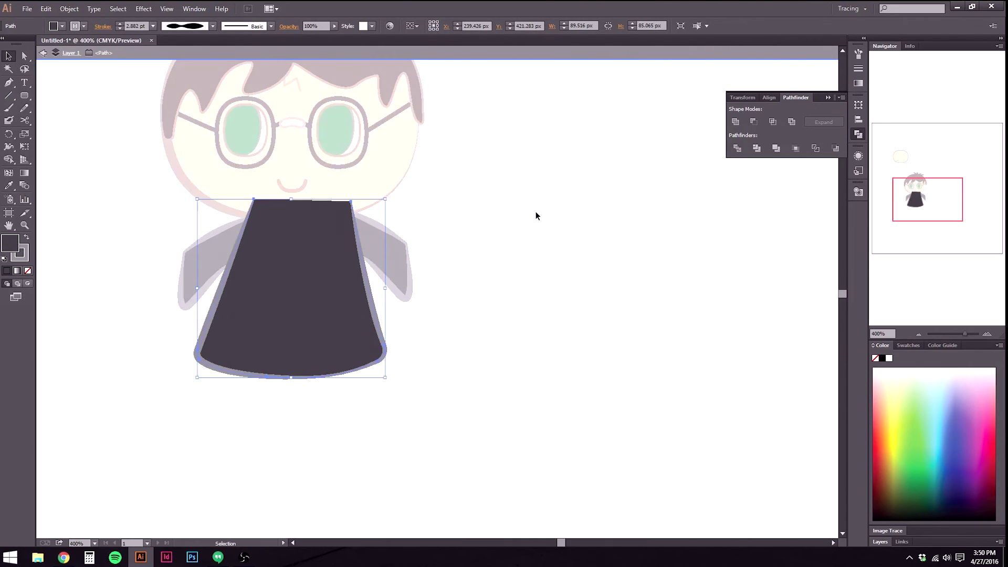
{"action": "left_click", "coordinate": [537, 216]}
{"action": "double_click", "coordinate": [442, 219]}
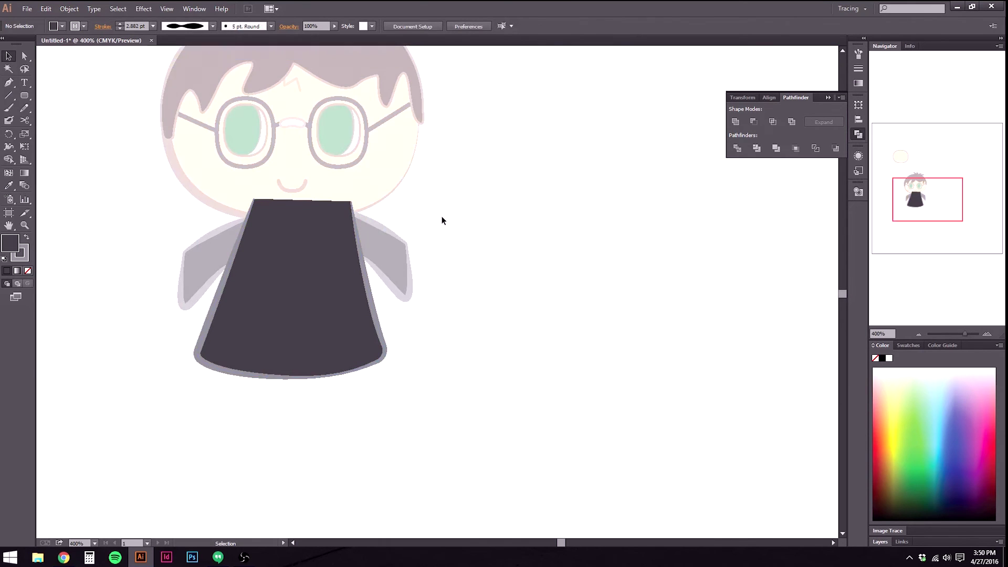
Examine the tie body's clip group and the diagonal line inside it in outline view, and return to preview.
{"action": "scroll", "coordinate": [296, 237], "scroll_direction": "up", "scroll_amount": 5}
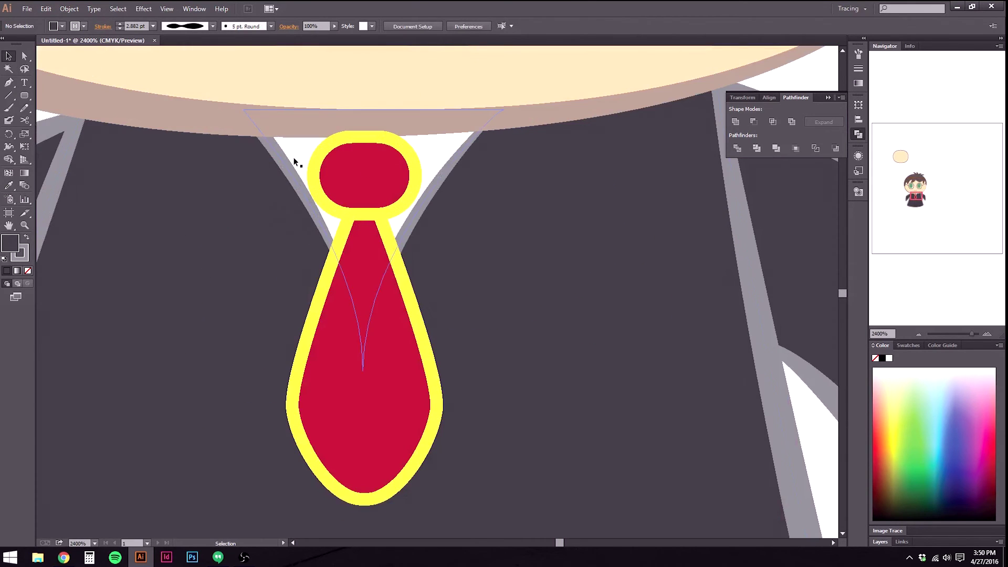
{"action": "left_click", "coordinate": [383, 284]}
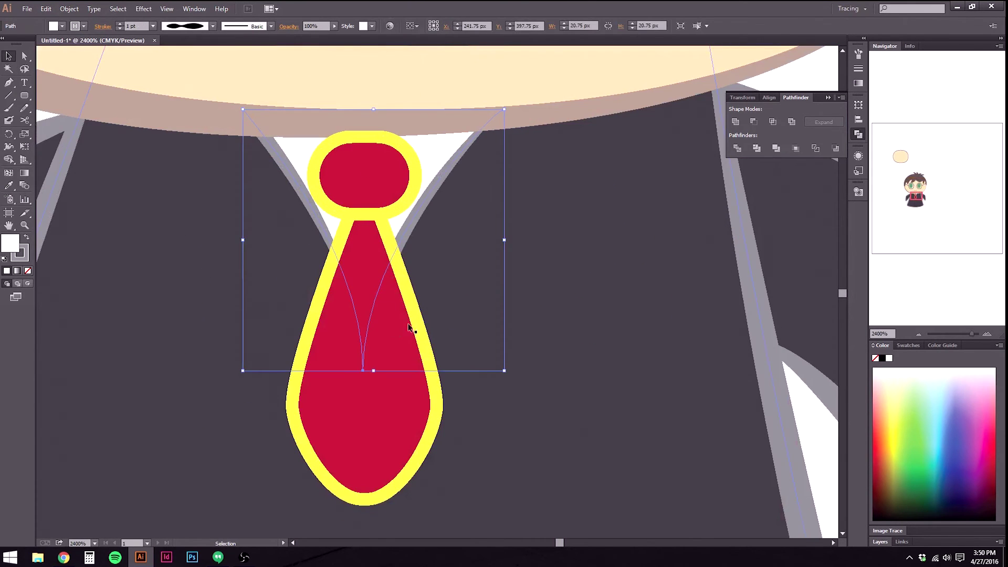
{"action": "left_click", "coordinate": [428, 357]}
{"action": "key", "text": "a"}
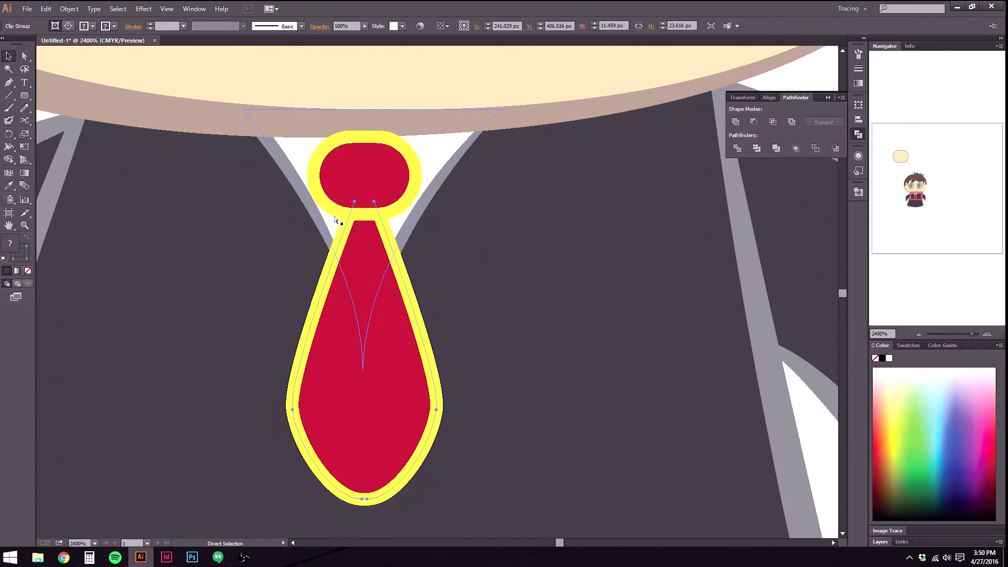
{"action": "key", "text": "v"}
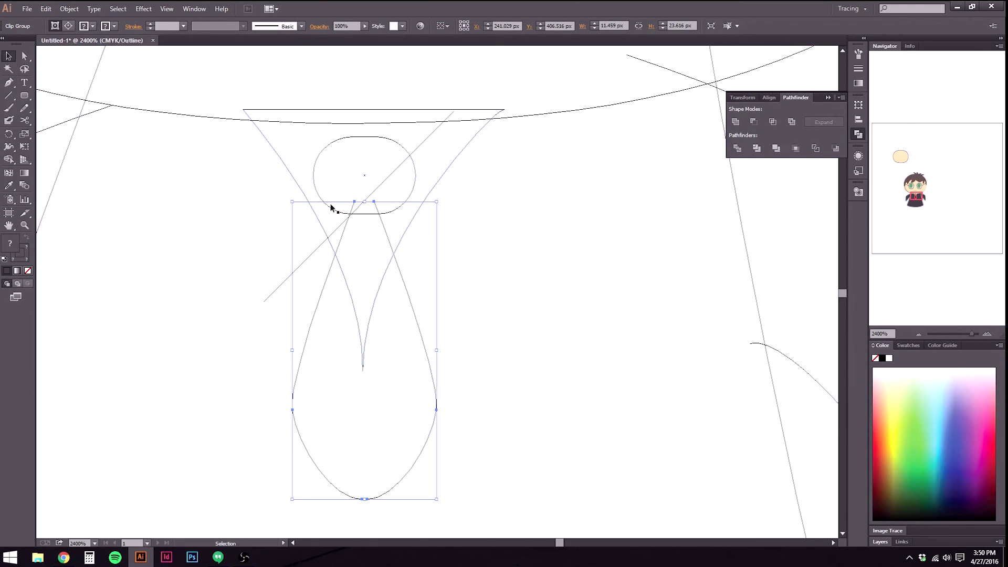
{"action": "left_click", "coordinate": [423, 143]}
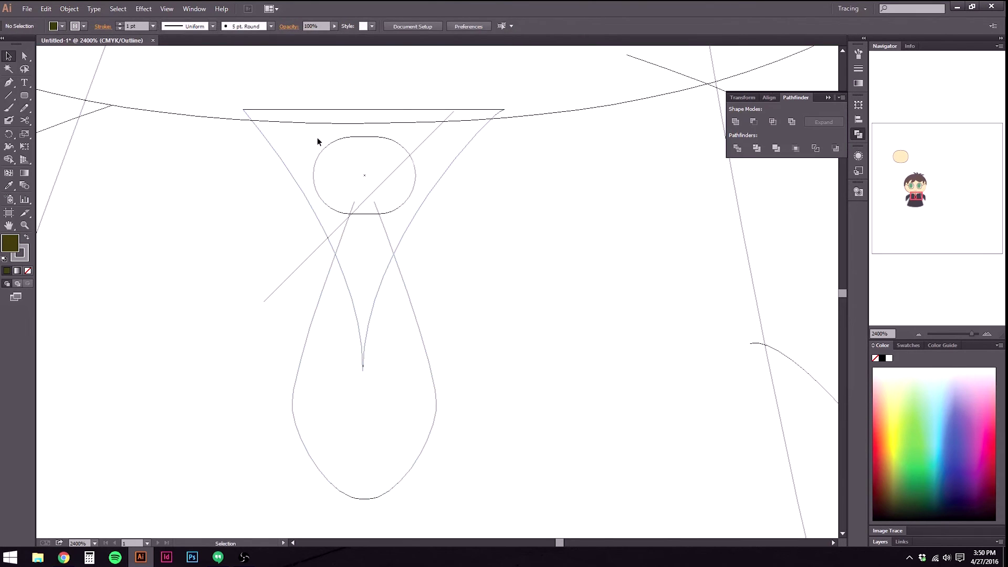
{"action": "key", "text": "a"}
{"action": "left_click", "coordinate": [313, 325]}
{"action": "left_click", "coordinate": [297, 270]}
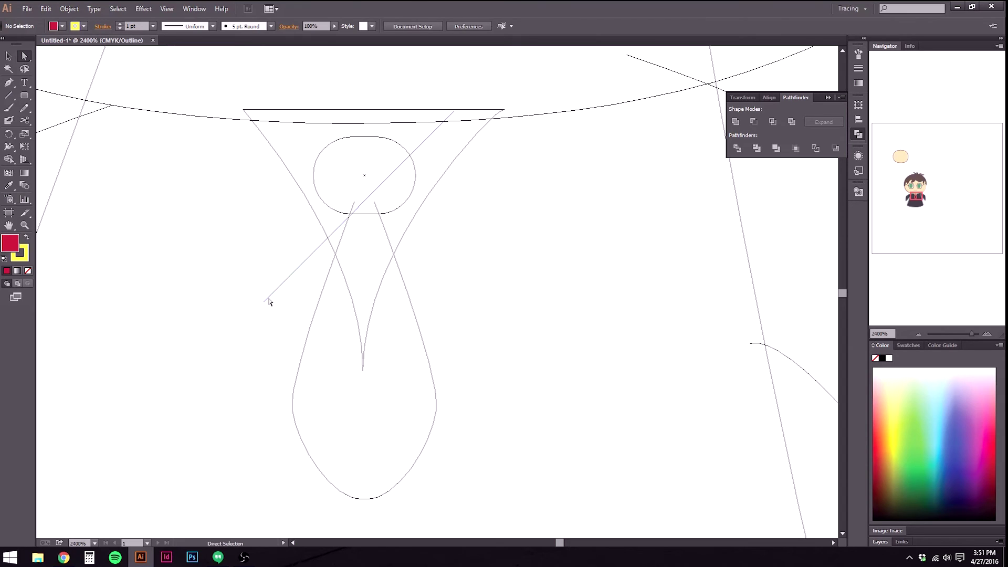
{"action": "scroll", "coordinate": [264, 303], "scroll_direction": "up", "scroll_amount": 3}
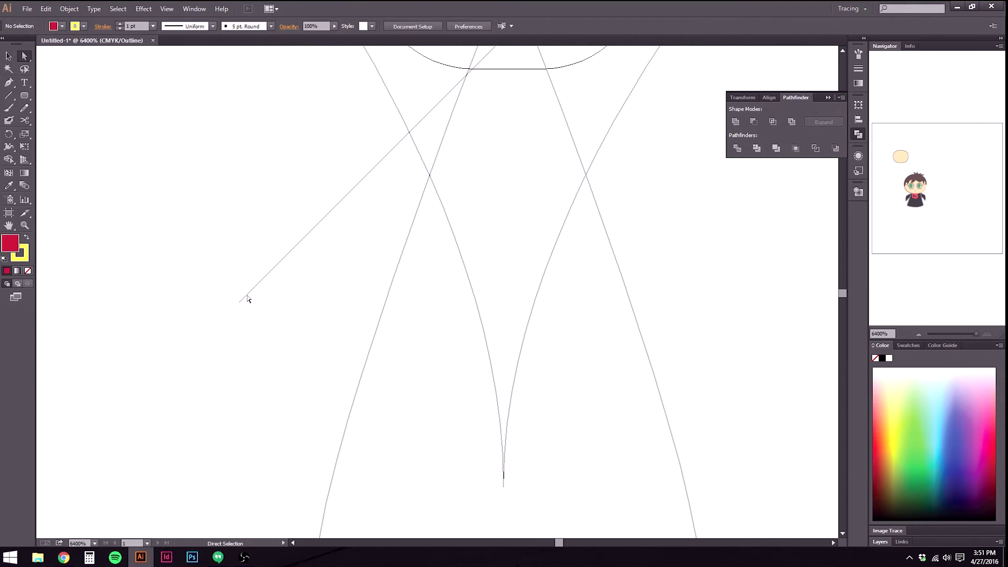
{"action": "key", "text": "v"}
{"action": "scroll", "coordinate": [271, 273], "scroll_direction": "down", "scroll_amount": 5}
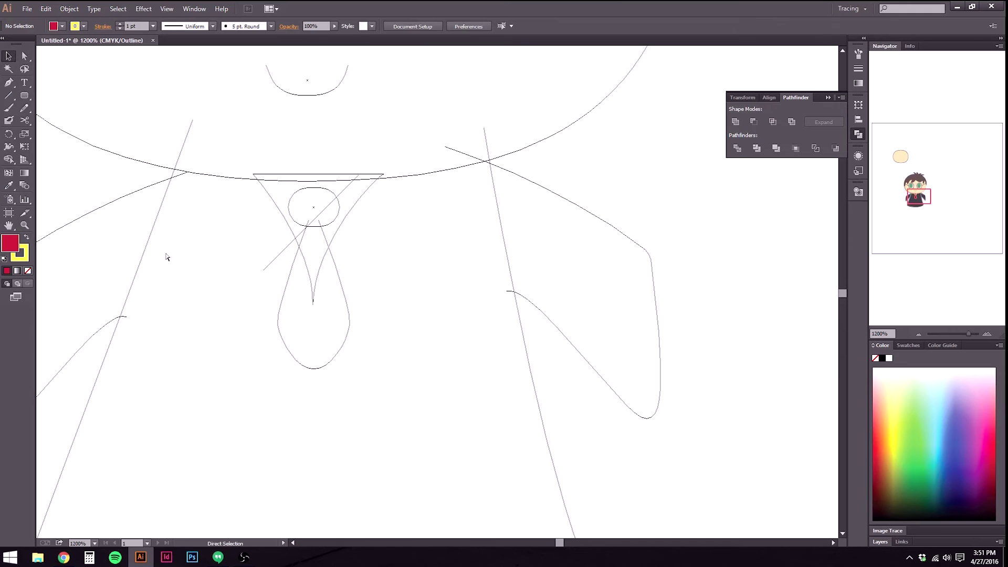
{"action": "key", "text": "ctrl+y"}
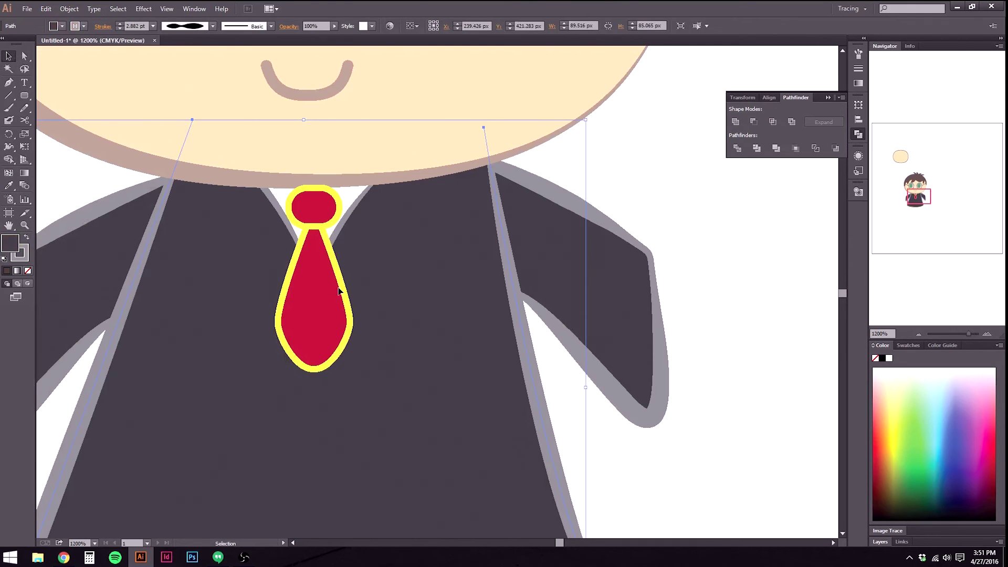
Release the clipping mask on the tie body.
{"action": "right_click", "coordinate": [341, 287]}
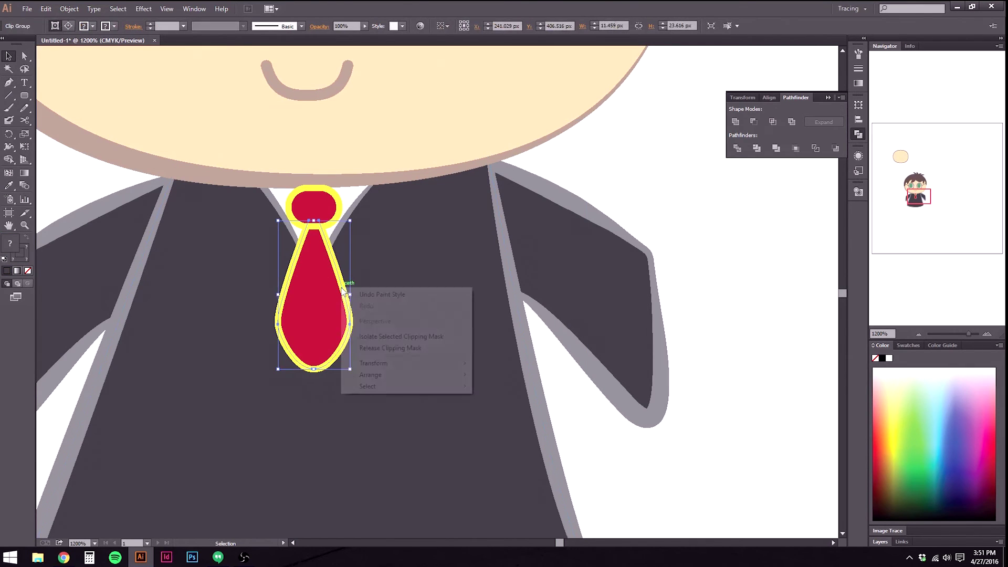
{"action": "left_click", "coordinate": [404, 348]}
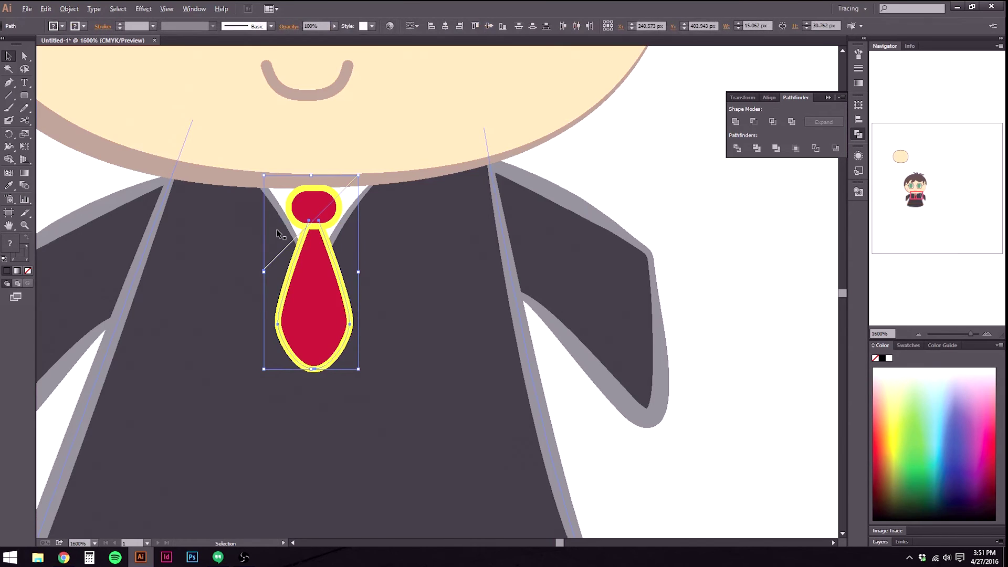
{"action": "scroll", "coordinate": [279, 228], "scroll_direction": "up", "scroll_amount": 2}
Move the diagonal line slightly down across the upper tie body and bring it in front of the tie.
{"action": "left_click", "coordinate": [8, 55]}
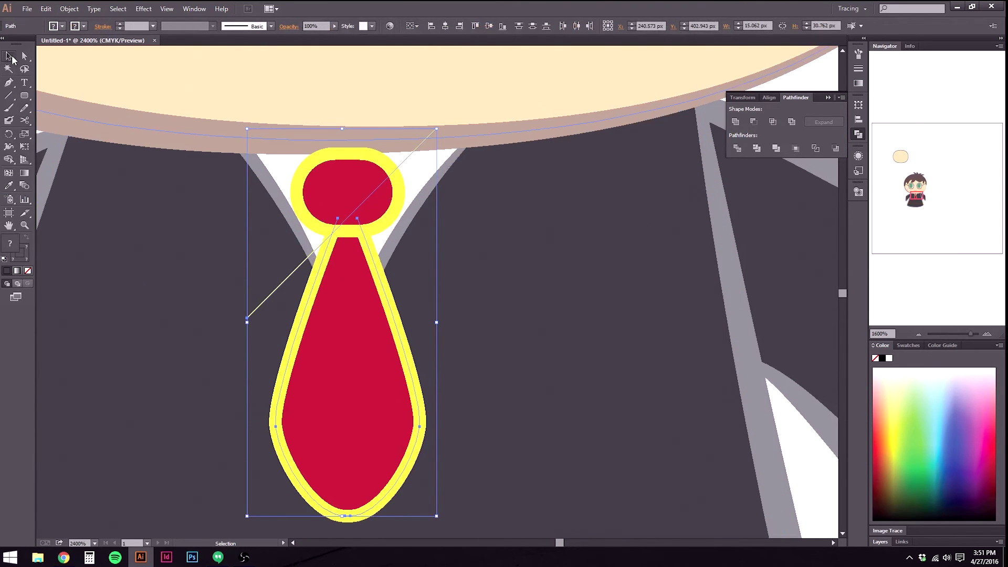
{"action": "left_click", "coordinate": [227, 266]}
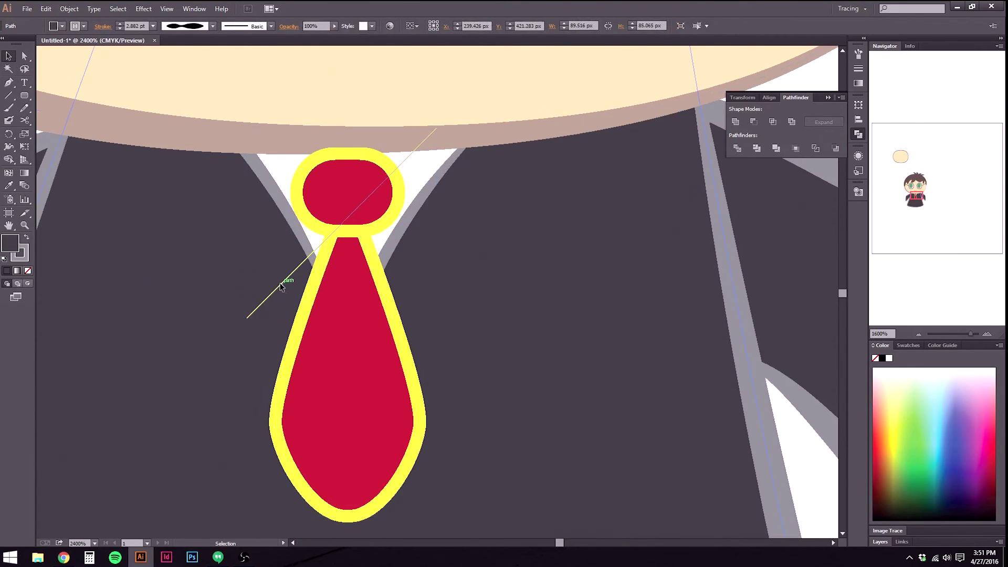
{"action": "left_click", "coordinate": [283, 319]}
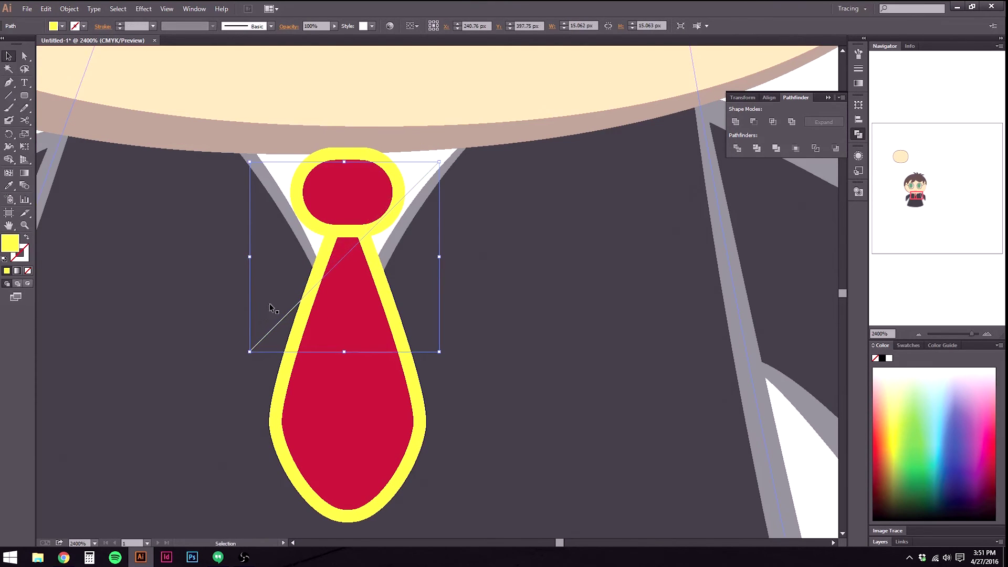
{"action": "key", "text": "ctrl+shift+]"}
{"action": "left_click", "coordinate": [328, 373]}
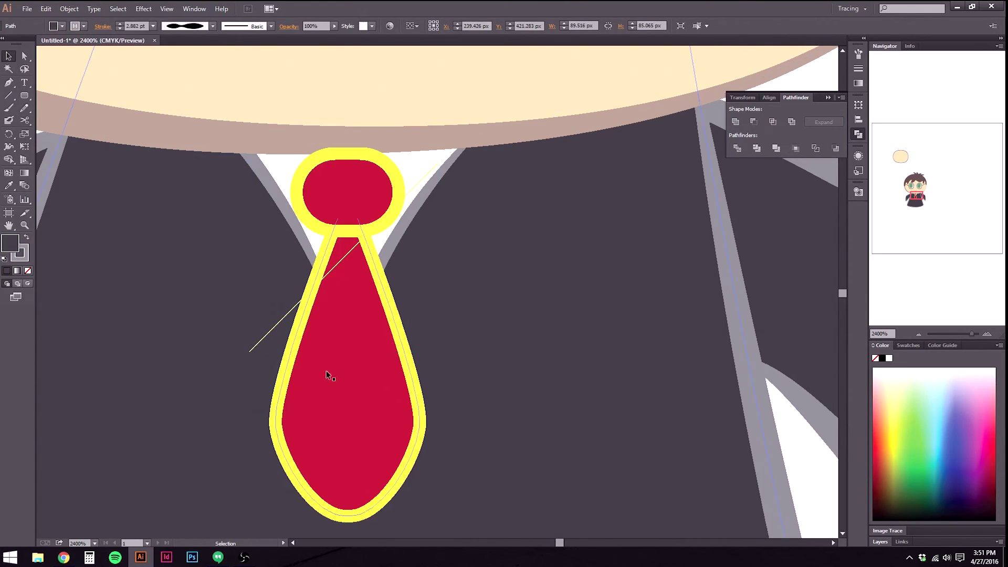
{"action": "left_click", "coordinate": [344, 265]}
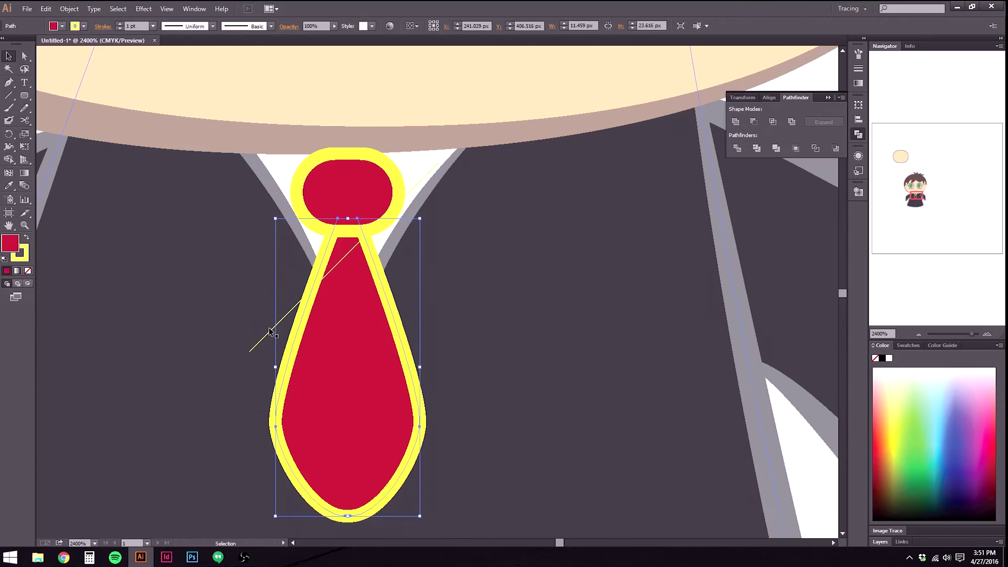
Give the diagonal line across the tie a yellow stroke with a weight of 1.25 pt.
{"action": "left_click", "coordinate": [253, 347]}
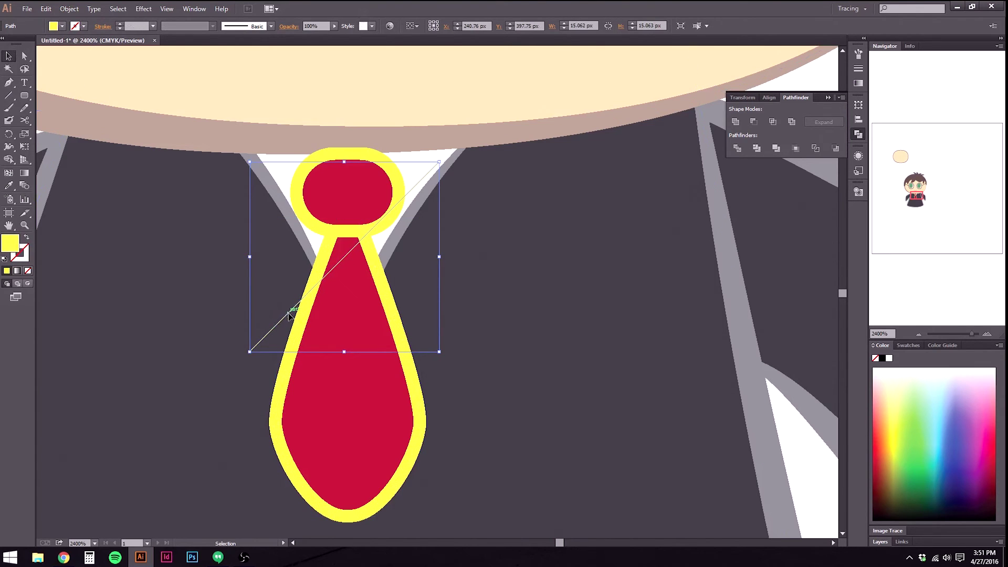
{"action": "left_click", "coordinate": [120, 25]}
{"action": "left_click", "coordinate": [121, 24]}
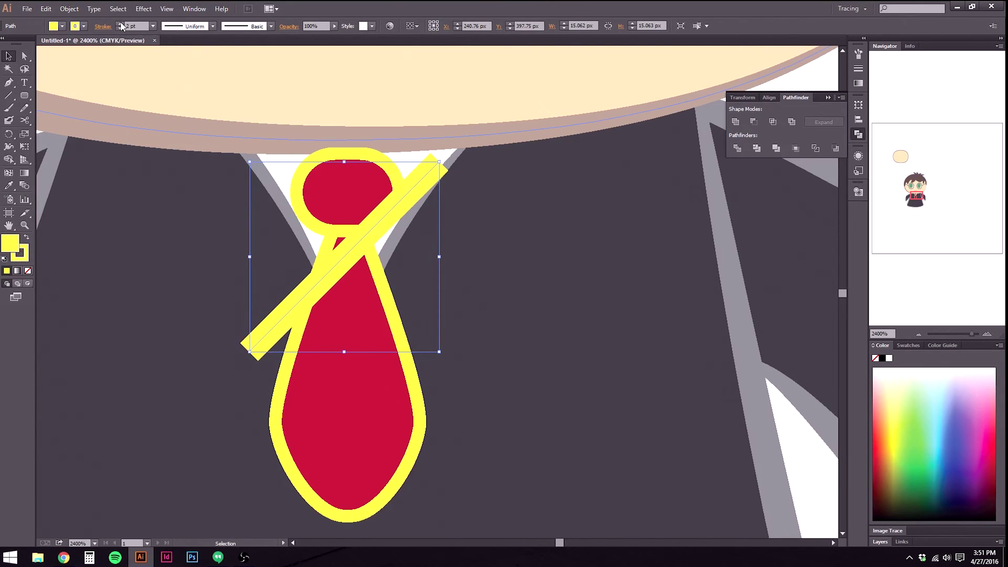
{"action": "left_click", "coordinate": [120, 29]}
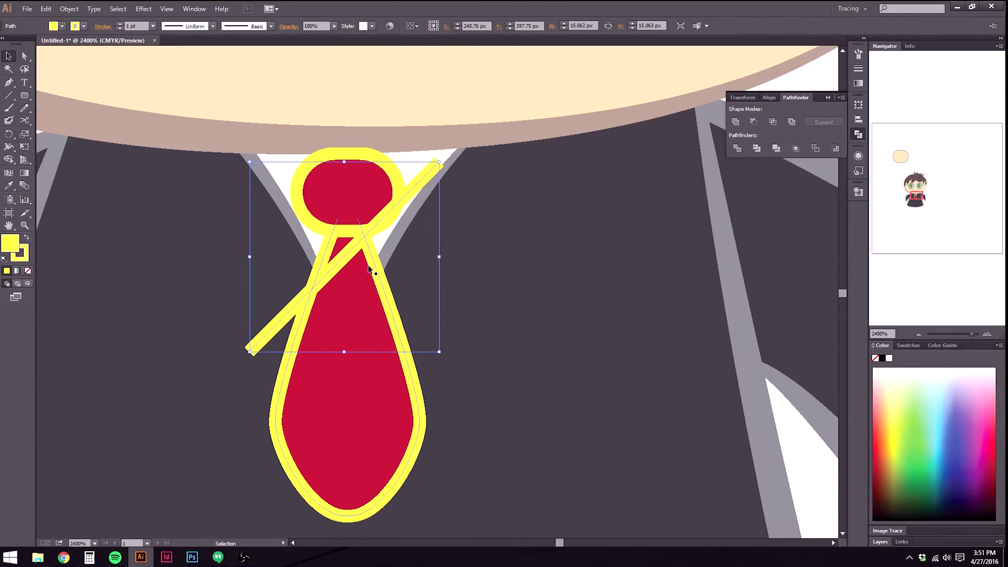
{"action": "left_click", "coordinate": [114, 25]}
{"action": "type", "text": "1.25"}
{"action": "key", "text": "Return"}
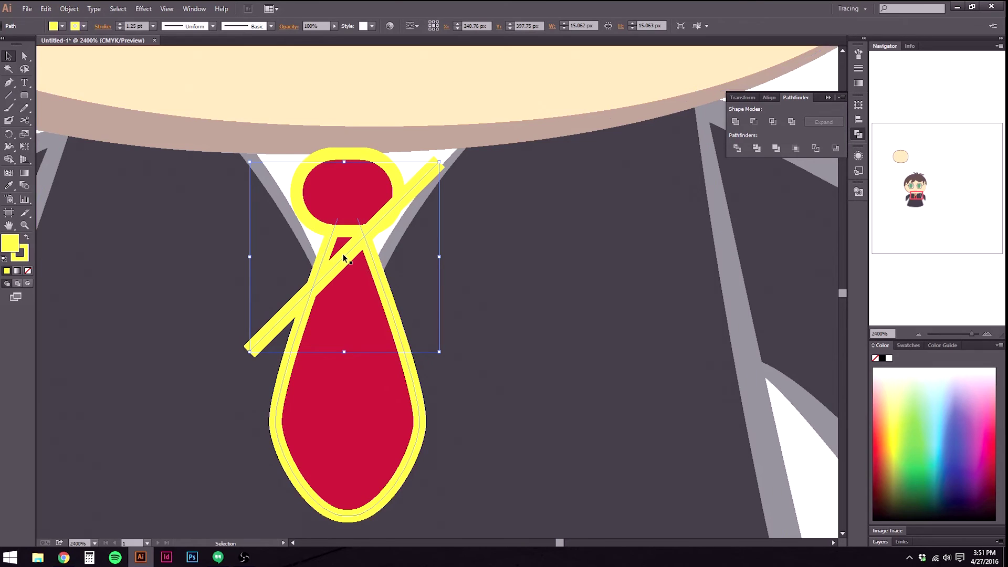
Duplicate the yellow diagonal line straight down and repeat the copy four times, covering the tie body with evenly spaced stripes.
{"action": "left_click_drag", "start_coordinate": [345, 258], "coordinate": [352, 307]}
{"action": "key", "text": "ctrl"}
{"action": "key", "text": "ctrl+d"}
{"action": "key", "text": "ctrl+d"}
{"action": "key", "text": "ctrl+d"}
{"action": "key", "text": "ctrl+d"}
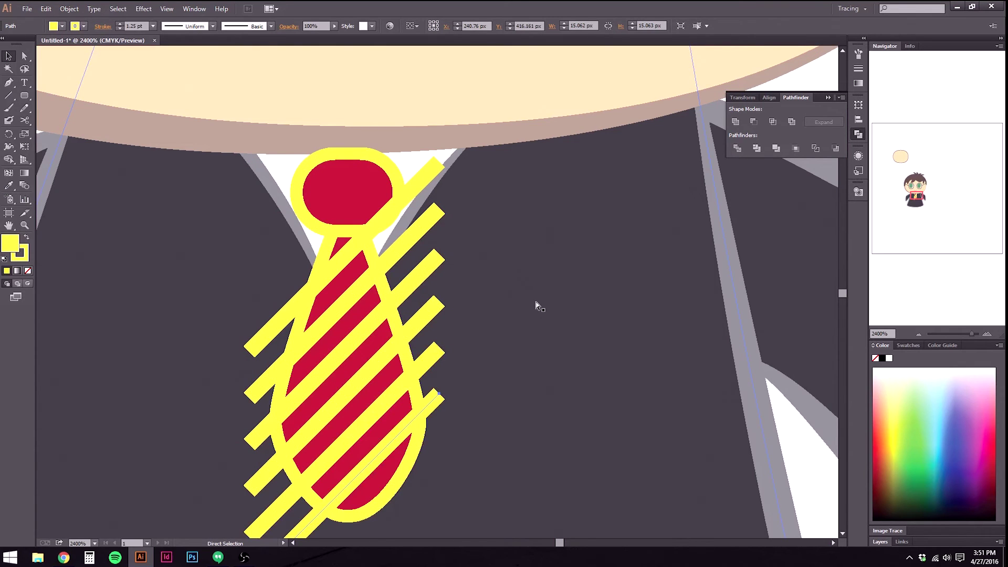
Bring the red tie body to the front, over the yellow diagonal stripes.
{"action": "scroll", "coordinate": [525, 294], "scroll_direction": "down", "scroll_amount": 2}
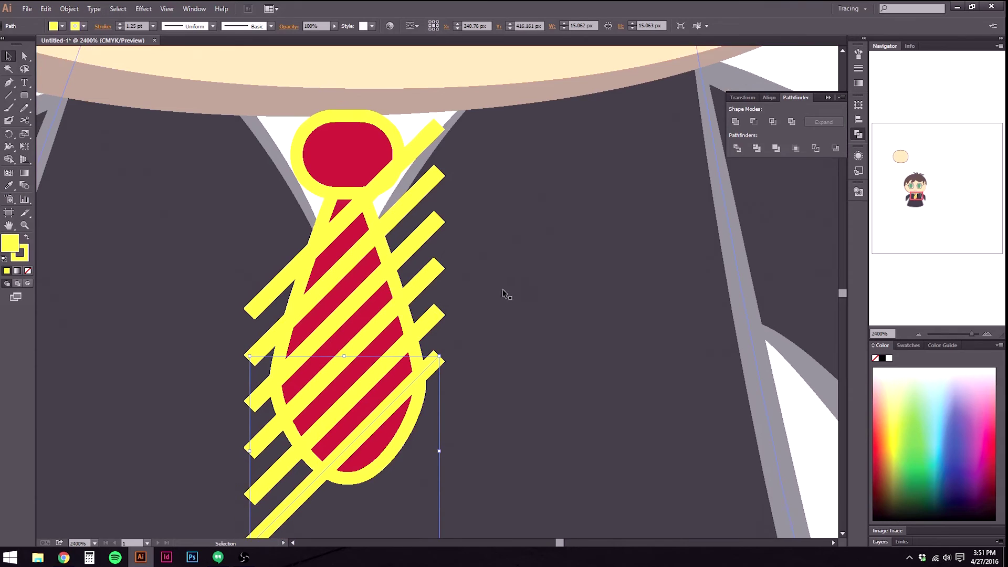
{"action": "scroll", "coordinate": [504, 294], "scroll_direction": "down", "scroll_amount": 1}
{"action": "left_click", "coordinate": [355, 391], "text": "shift"}
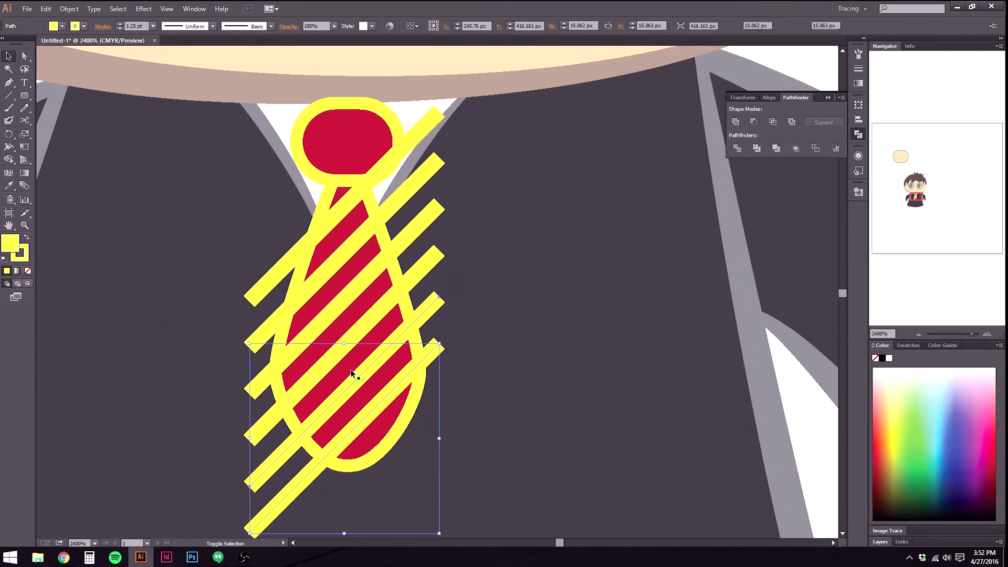
{"action": "left_click", "coordinate": [419, 402]}
{"action": "key", "text": "a"}
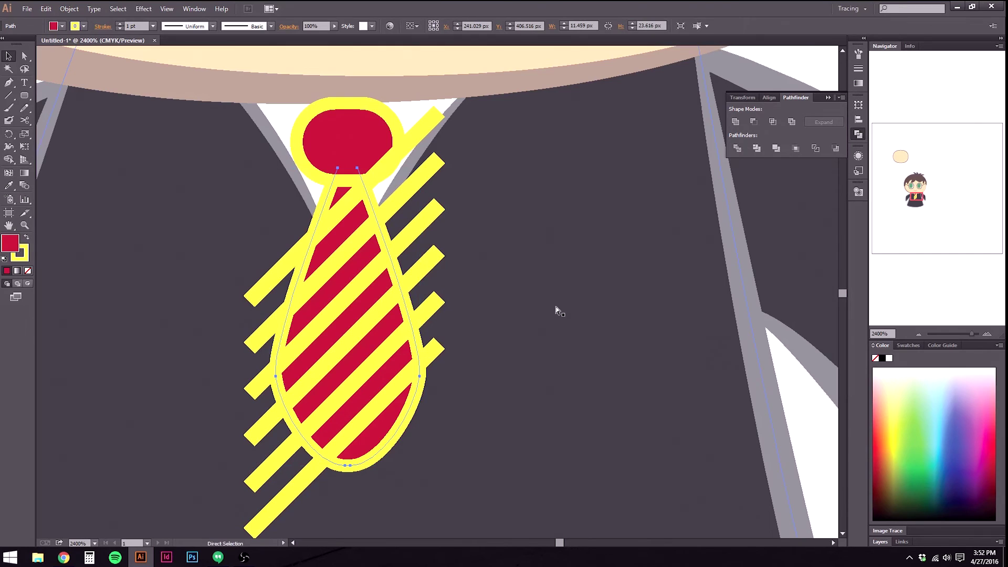
{"action": "key", "text": "v"}
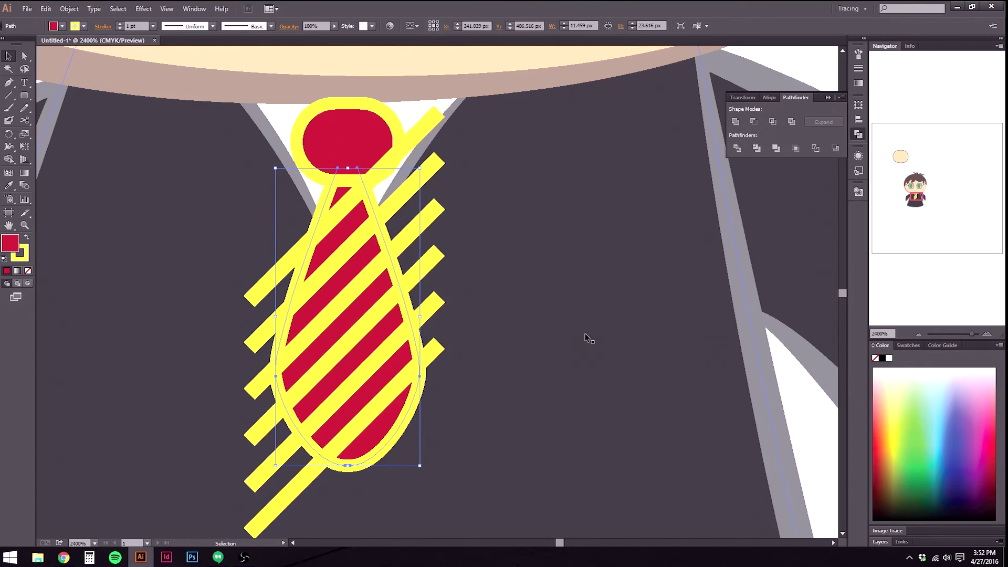
{"action": "left_click", "coordinate": [431, 410]}
{"action": "left_click", "coordinate": [411, 413]}
{"action": "key", "text": "ctrl+shift+bracketright"}
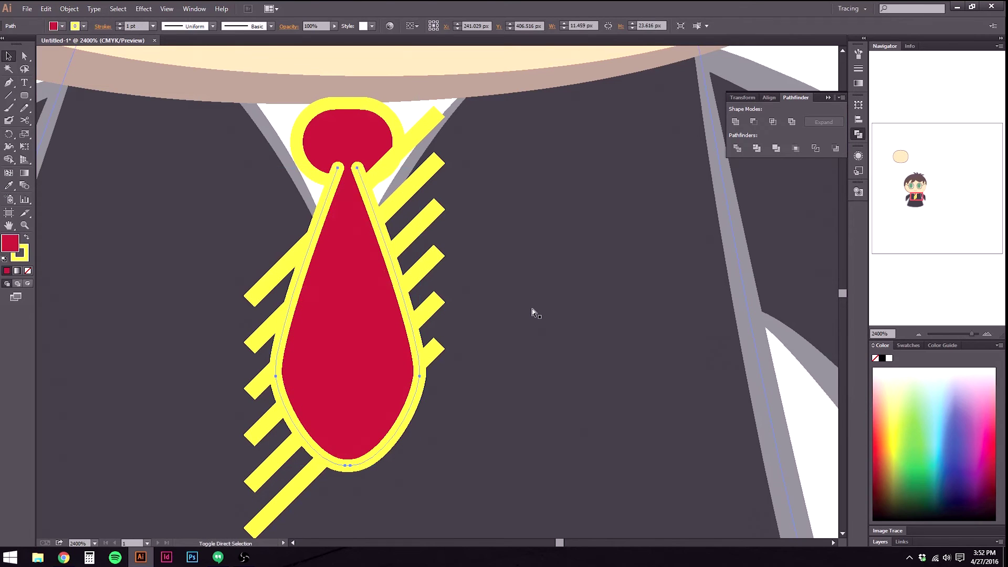
Select all six yellow stripes together with the tie body and make a clipping mask from them.
{"action": "left_click", "coordinate": [263, 288]}
{"action": "left_click", "coordinate": [260, 339], "text": "shift"}
{"action": "left_click", "coordinate": [261, 383], "text": "shift"}
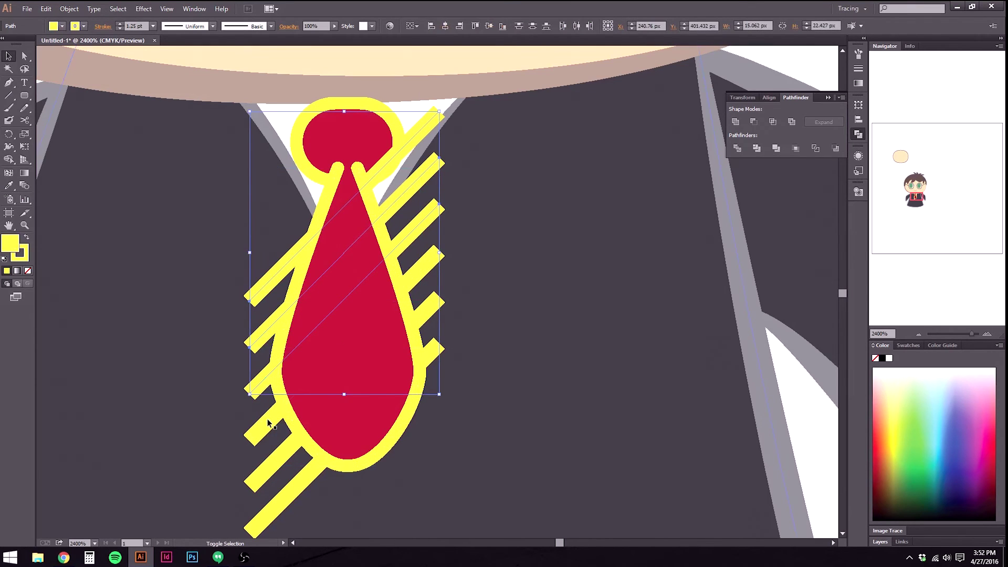
{"action": "left_click", "coordinate": [270, 421], "text": "shift"}
{"action": "left_click", "coordinate": [283, 467], "text": "shift"}
{"action": "left_click", "coordinate": [298, 491], "text": "shift"}
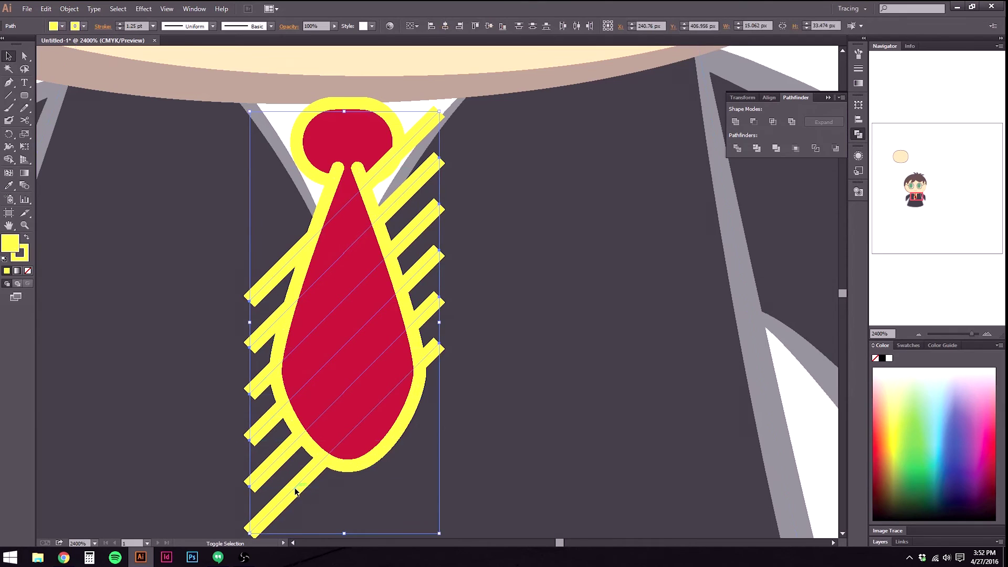
{"action": "left_click", "coordinate": [369, 457], "text": "shift"}
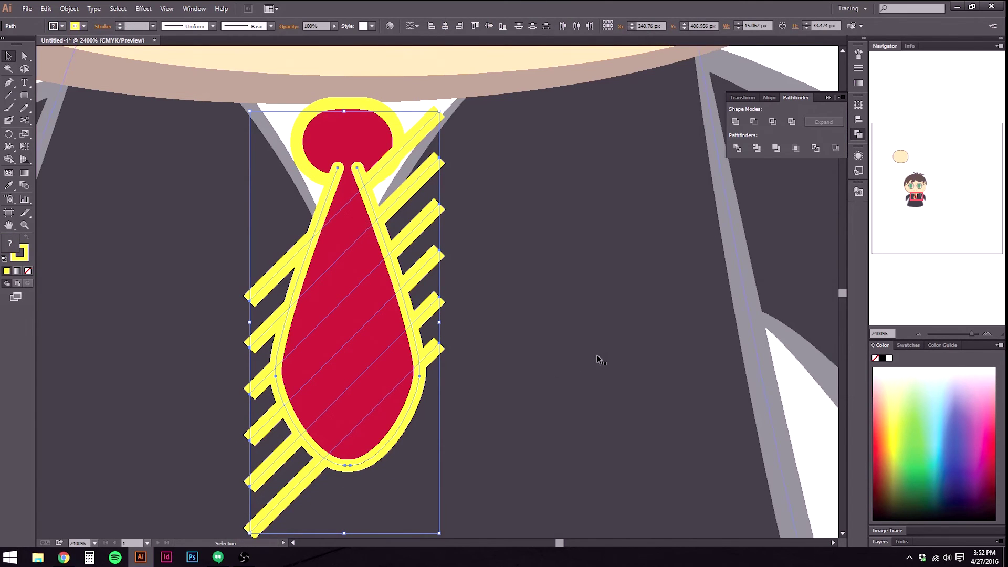
{"action": "key", "text": "a"}
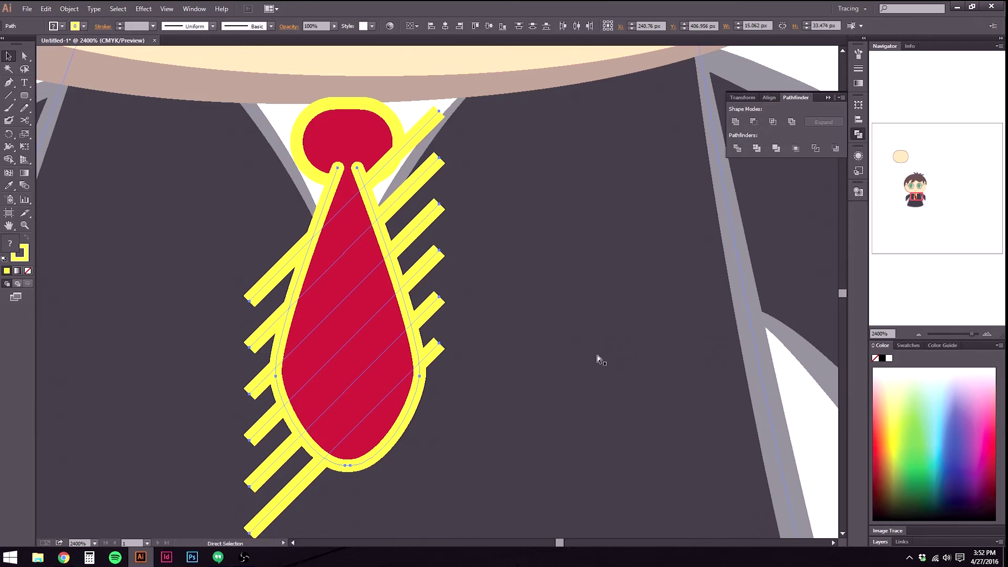
{"action": "key", "text": "ctrl+7"}
{"action": "key", "text": "v"}
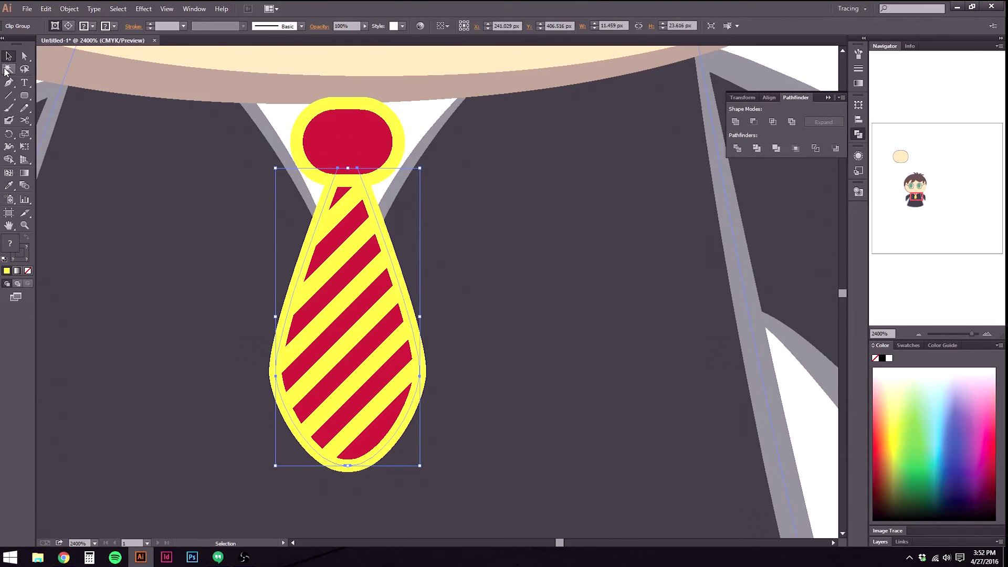
Examine how the densely striped tie reads on the whole character and up close.
{"action": "left_click", "coordinate": [191, 191]}
{"action": "key", "text": "ctrl+minus"}
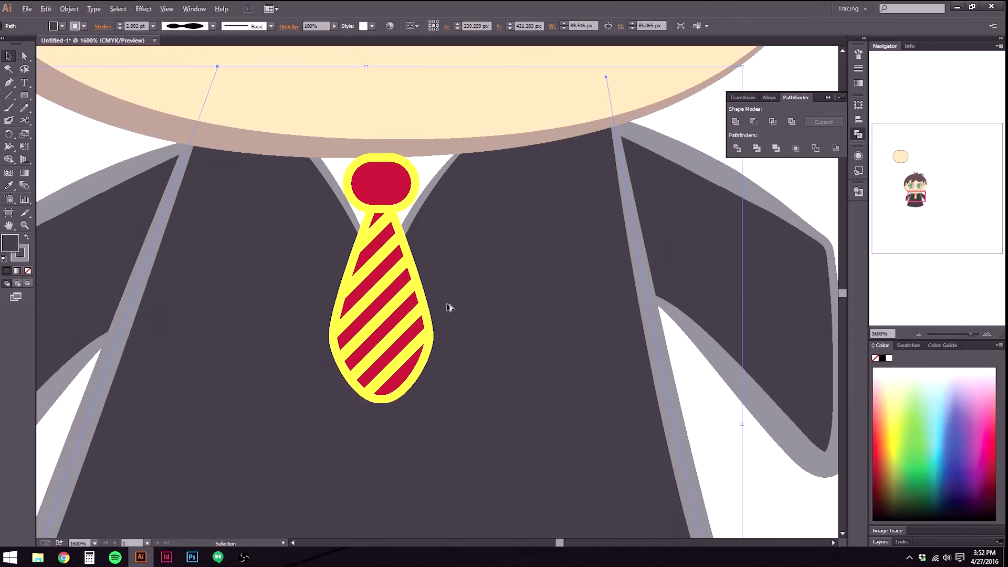
{"action": "key", "text": "ctrl+minus"}
{"action": "key", "text": "ctrl+minus"}
{"action": "key", "text": "ctrl+minus"}
{"action": "key", "text": "ctrl+minus"}
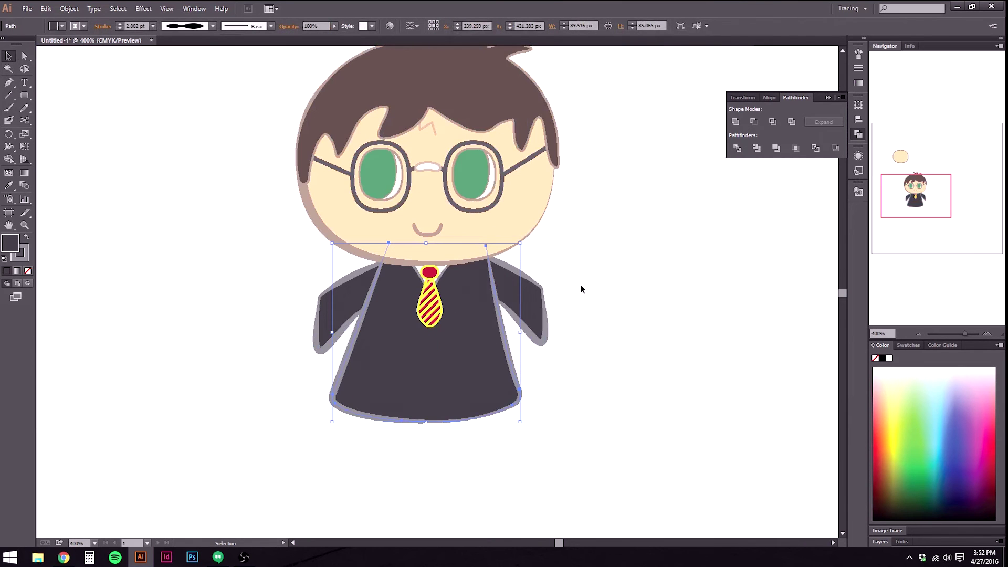
{"action": "key", "text": "ctrl+plus"}
{"action": "key", "text": "ctrl+plus"}
{"action": "key", "text": "ctrl+plus"}
{"action": "key", "text": "ctrl+plus"}
{"action": "key", "text": "ctrl+plus"}
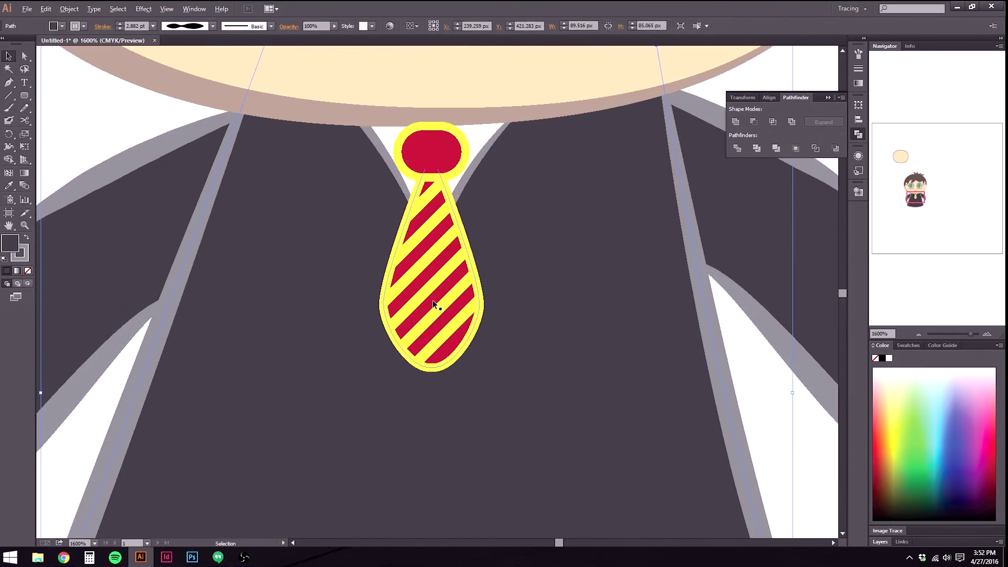
Isolate the tie's clip group and delete every second yellow stripe, keeping three.
{"action": "double_click", "coordinate": [418, 188]}
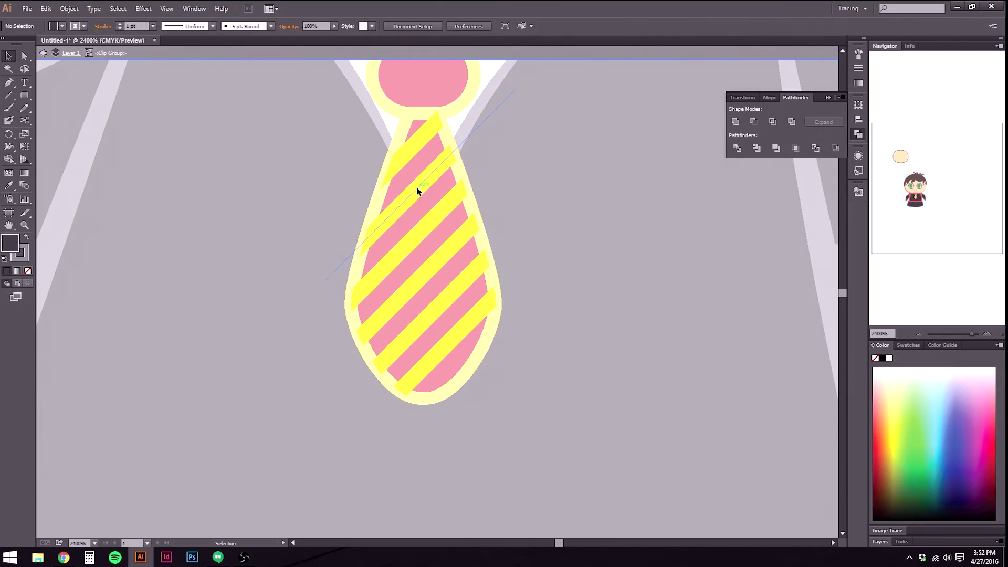
{"action": "key", "text": "Delete"}
{"action": "left_click", "coordinate": [433, 261]}
{"action": "key", "text": "Delete"}
{"action": "left_click", "coordinate": [462, 336]}
{"action": "key", "text": "Delete"}
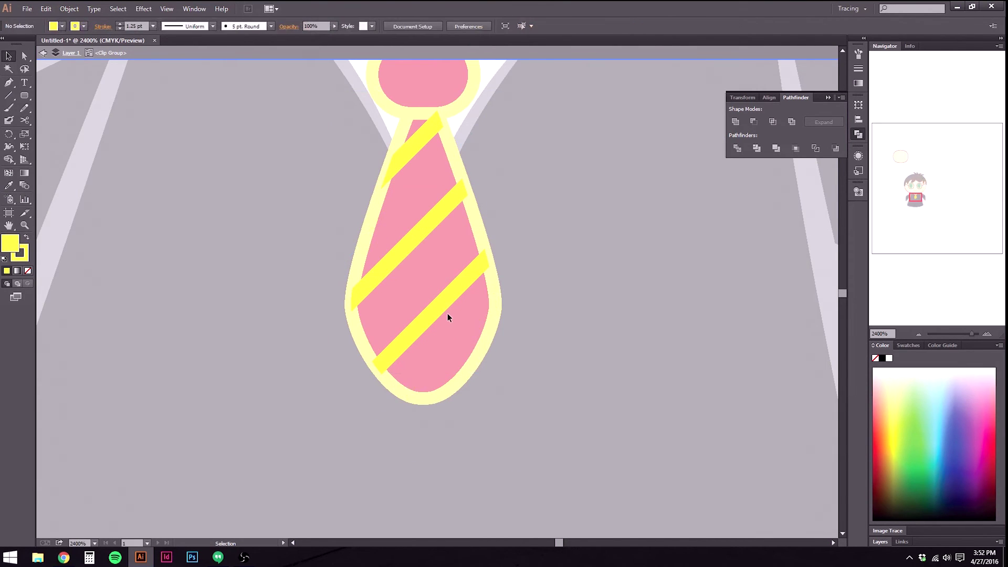
Set the stroke weight of the three remaining yellow stripes to 3 pt and leave the clip group's isolation.
{"action": "left_click", "coordinate": [441, 302]}
{"action": "left_click", "coordinate": [414, 238], "text": "shift"}
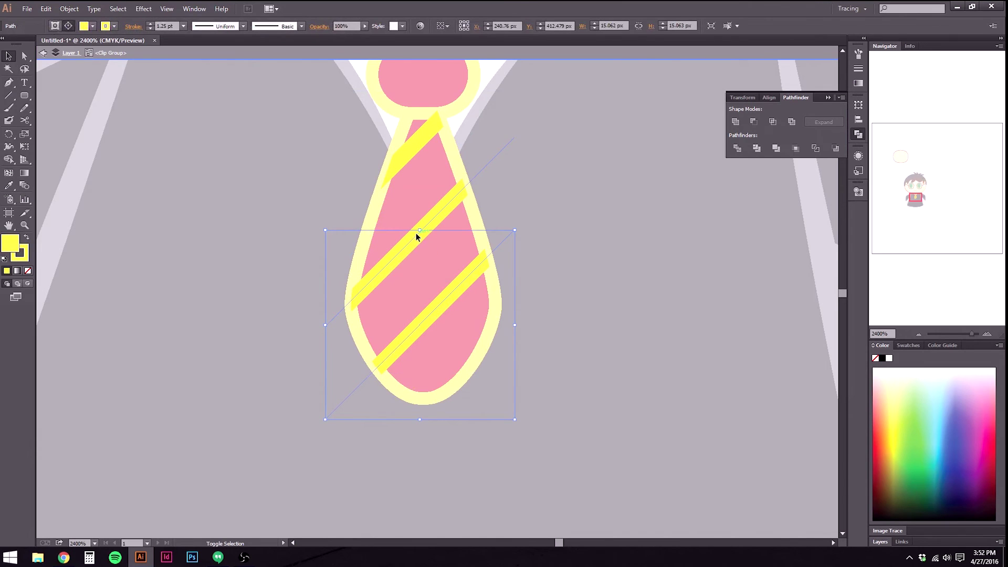
{"action": "left_click", "coordinate": [412, 153], "text": "shift"}
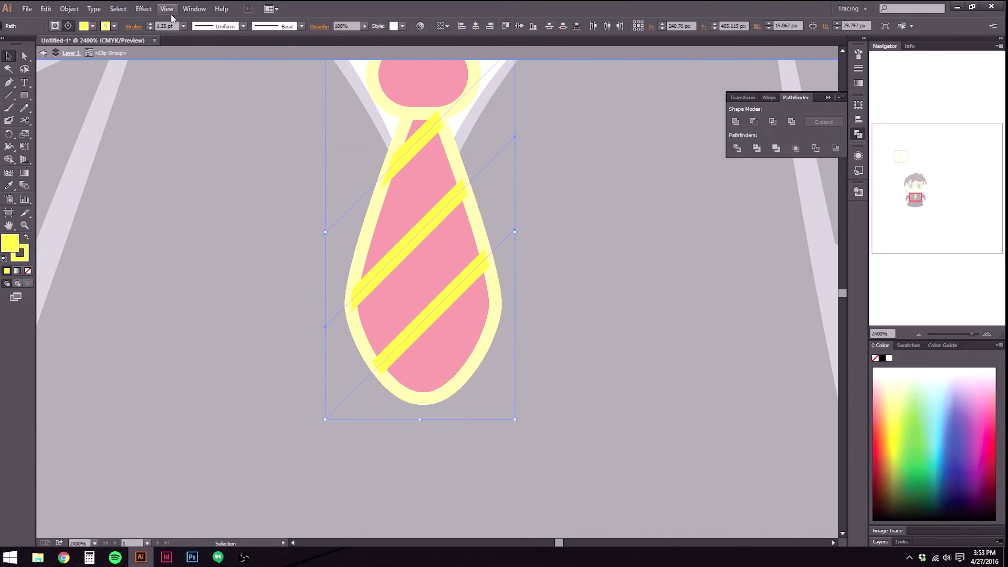
{"action": "left_click", "coordinate": [151, 24]}
{"action": "left_click", "coordinate": [151, 24]}
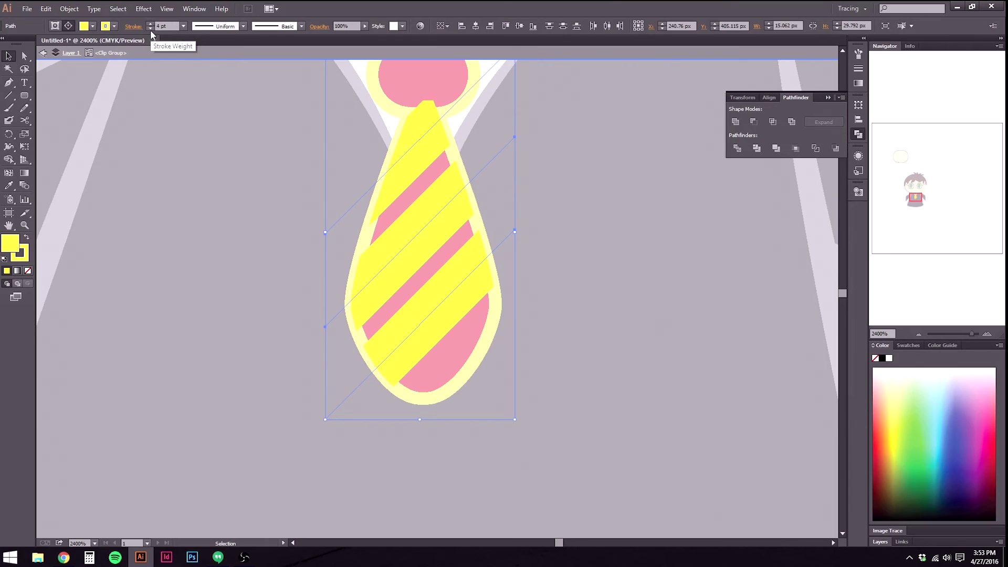
{"action": "left_click", "coordinate": [151, 29]}
{"action": "left_click", "coordinate": [268, 279]}
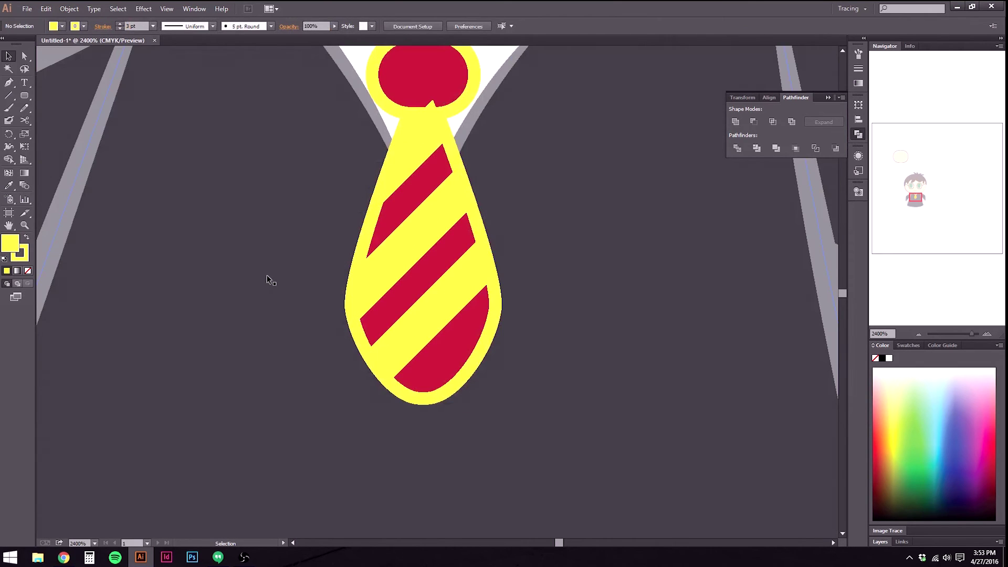
{"action": "double_click", "coordinate": [420, 134]}
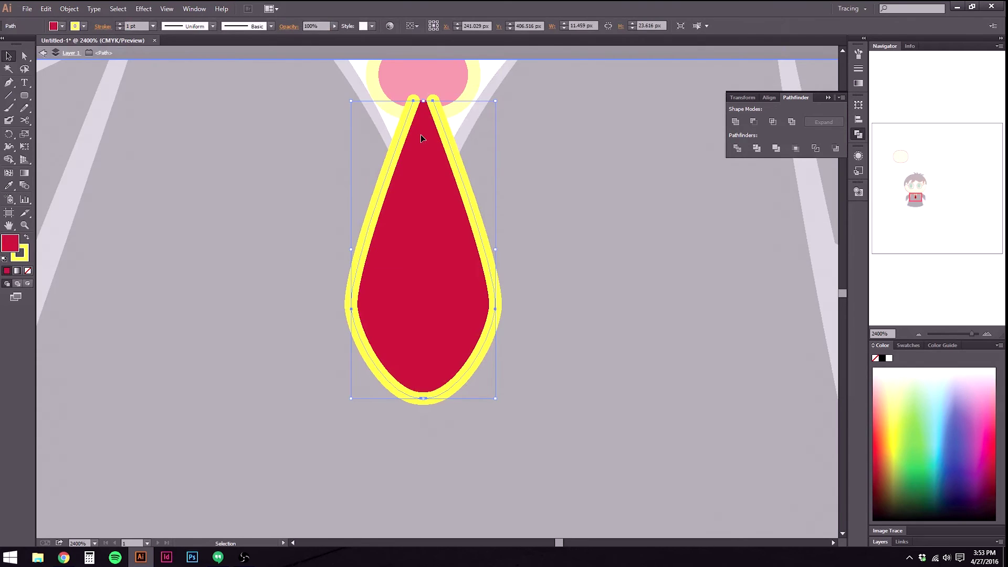
{"action": "left_click", "coordinate": [586, 171]}
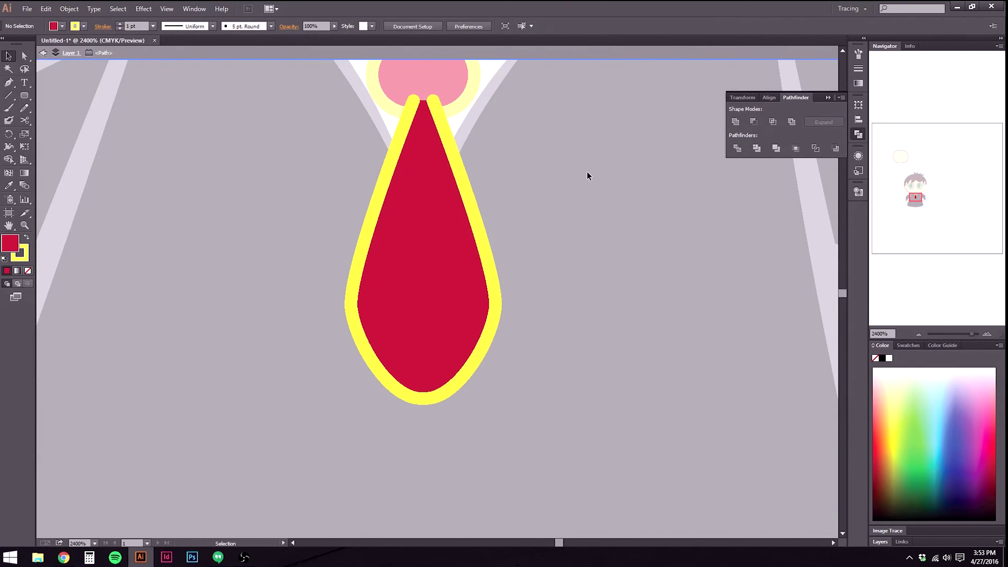
{"action": "double_click", "coordinate": [559, 147]}
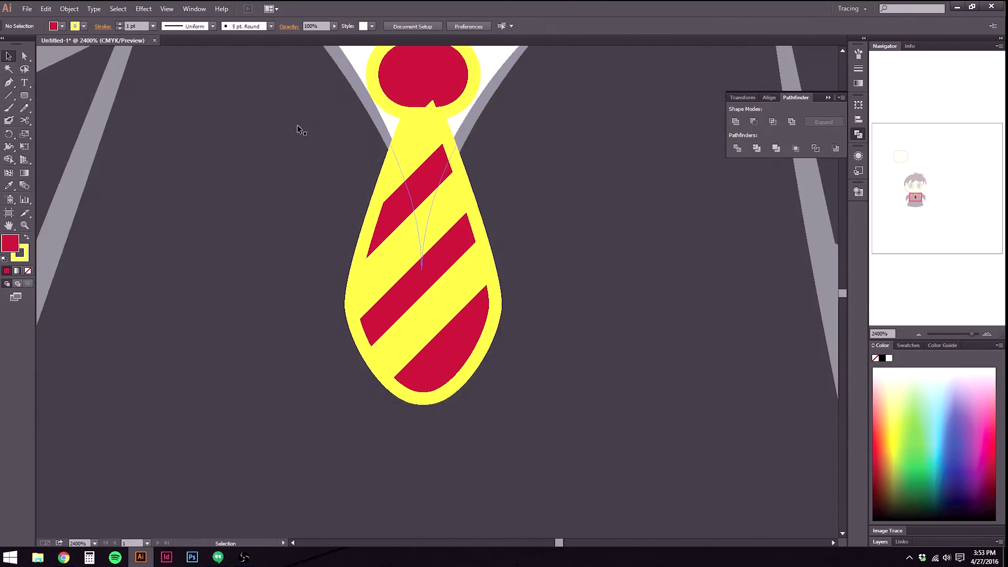
{"action": "left_click", "coordinate": [419, 72]}
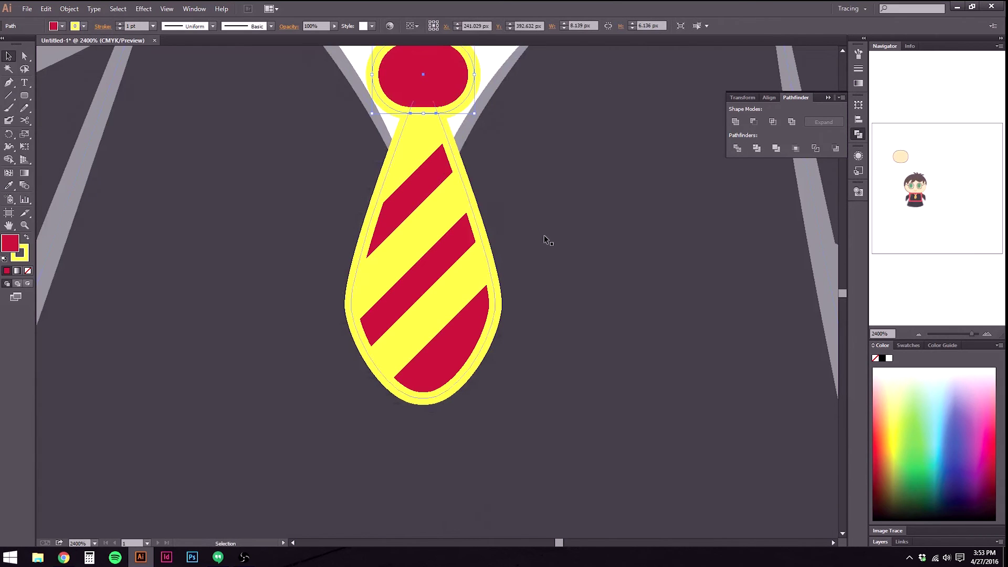
Examine how the tie with the wider stripes reads on the whole character.
{"action": "left_click", "coordinate": [593, 243]}
{"action": "scroll", "coordinate": [595, 245], "scroll_direction": "down", "scroll_amount": 1}
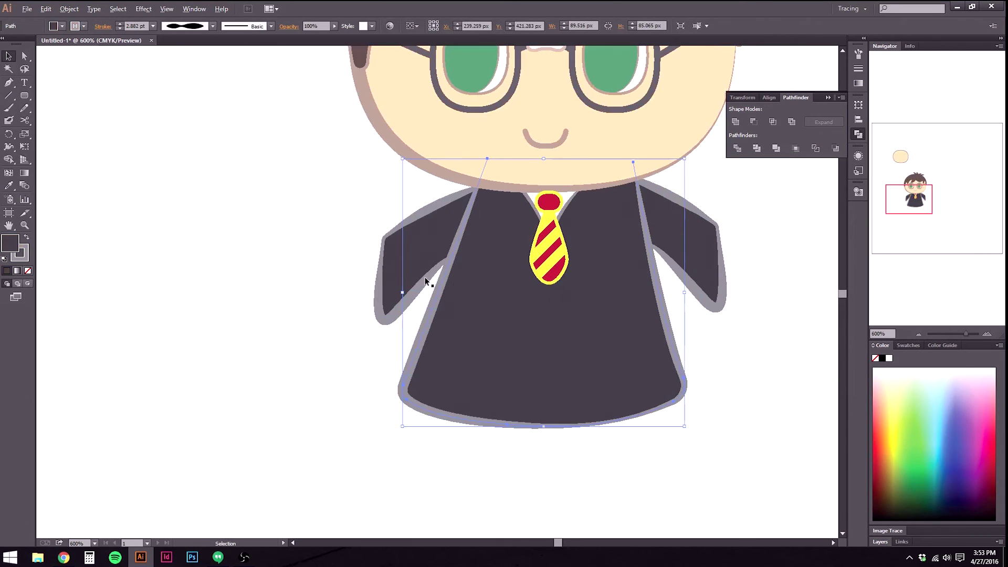
{"action": "key", "text": "ctrl+minus"}
{"action": "left_click", "coordinate": [247, 240]}
{"action": "left_click_drag", "start_coordinate": [310, 219], "coordinate": [206, 257]}
{"action": "key", "text": "ctrl+plus"}
{"action": "key", "text": "ctrl+plus"}
{"action": "key", "text": "ctrl+plus"}
{"action": "key", "text": "ctrl+plus"}
{"action": "key", "text": "ctrl+plus"}
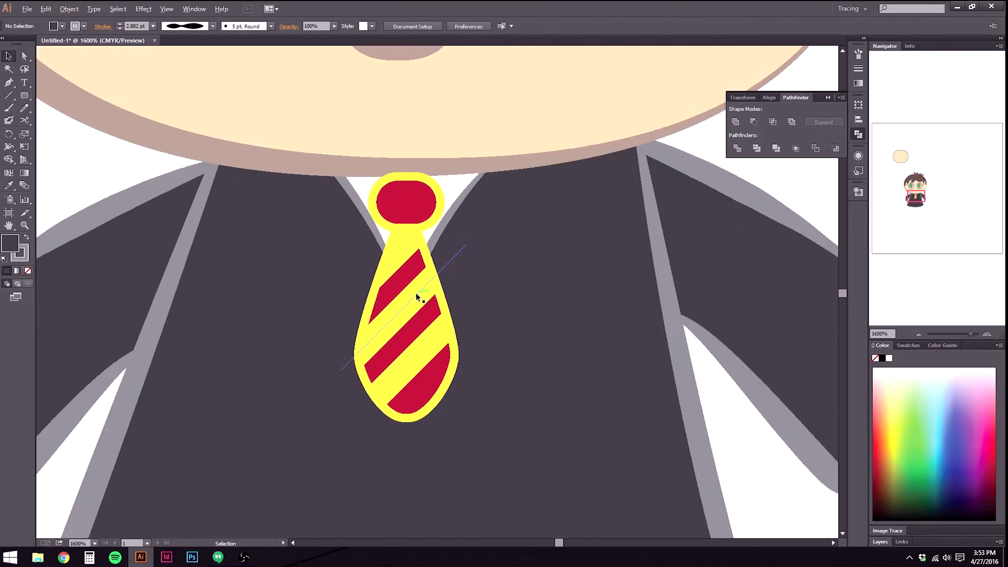
Try to select all objects with the same fill and stroke as the striped clip group.
{"action": "left_click", "coordinate": [402, 304]}
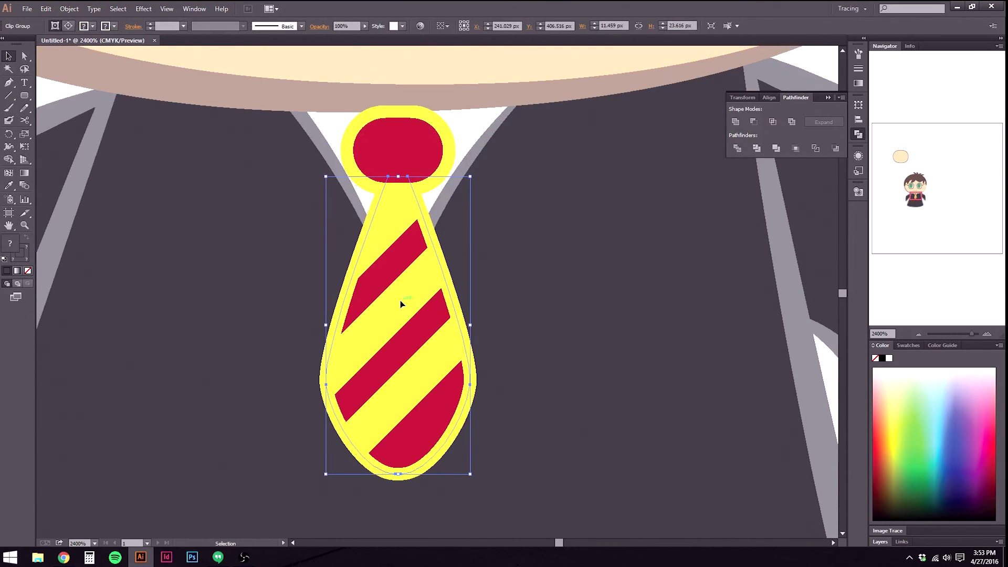
{"action": "left_click", "coordinate": [118, 9]}
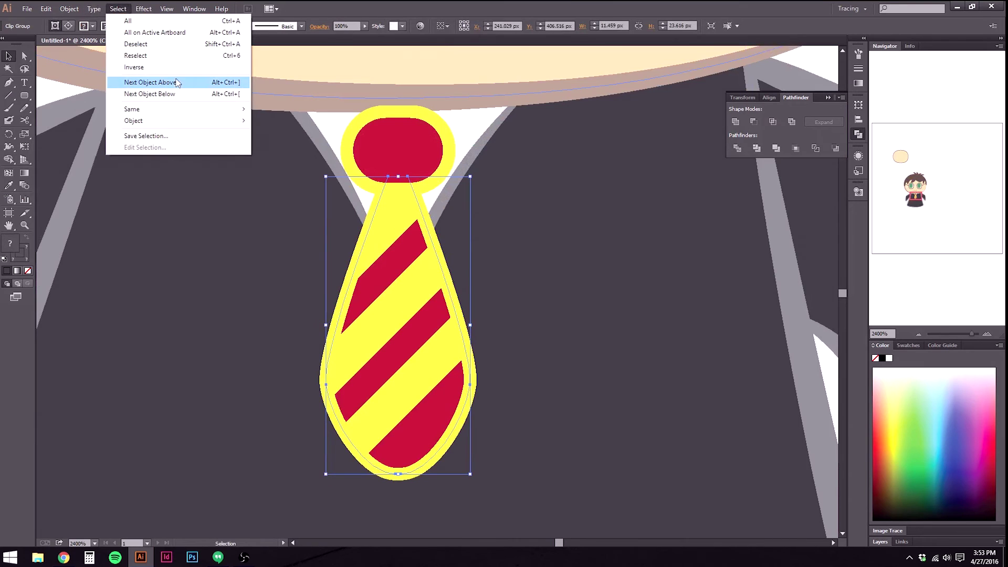
{"action": "mouse_move", "coordinate": [169, 110]}
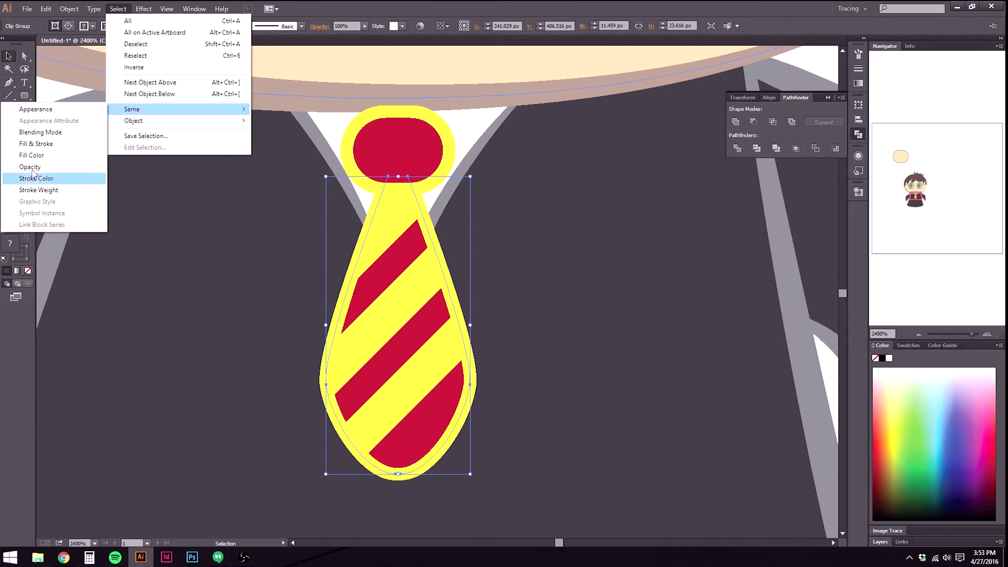
{"action": "left_click", "coordinate": [66, 144]}
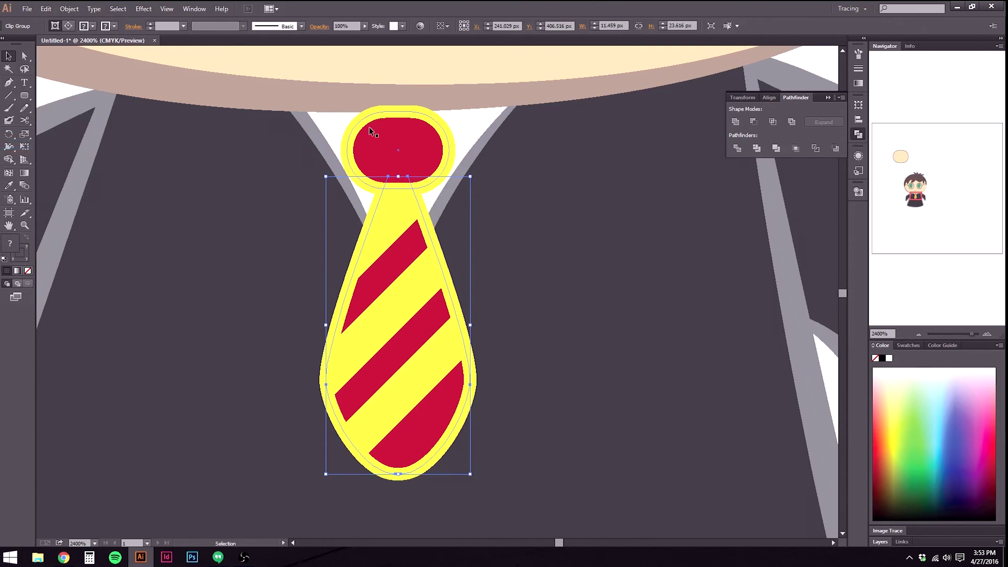
{"action": "left_click", "coordinate": [384, 134]}
{"action": "left_click", "coordinate": [408, 293]}
Select the tie knot together with every object that has the same stroke color.
{"action": "left_click", "coordinate": [397, 167]}
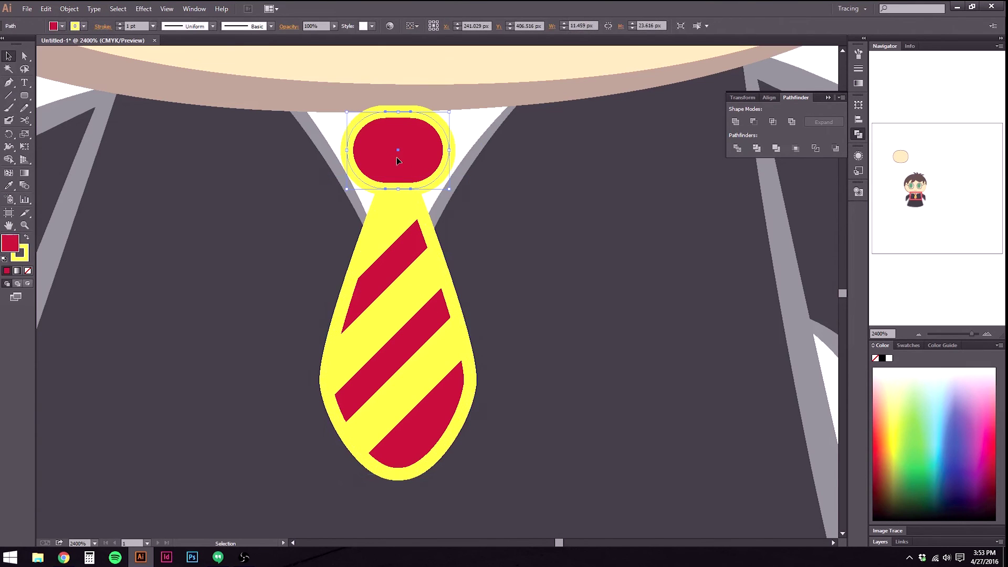
{"action": "left_click", "coordinate": [118, 9]}
{"action": "mouse_move", "coordinate": [167, 111]}
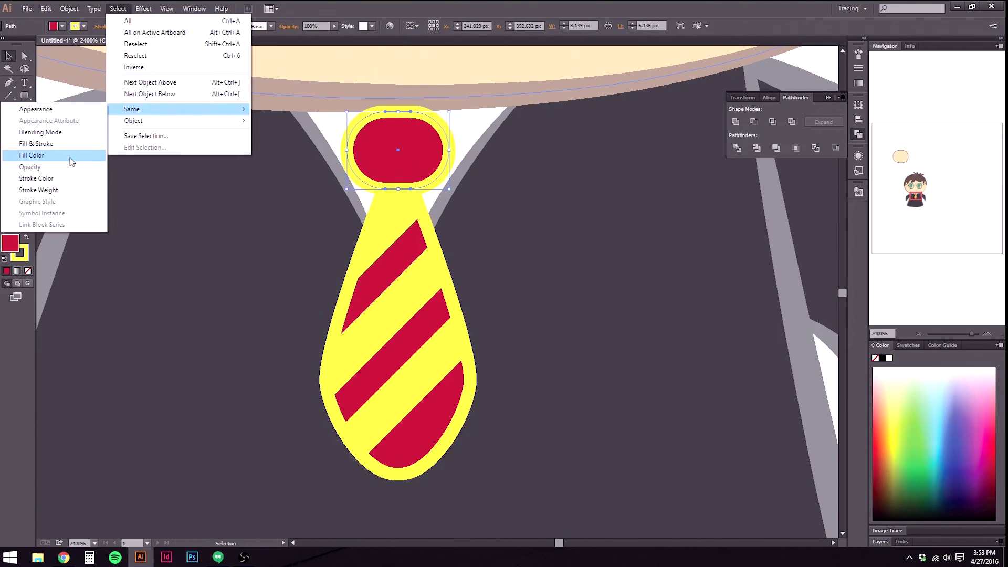
{"action": "left_click", "coordinate": [76, 180]}
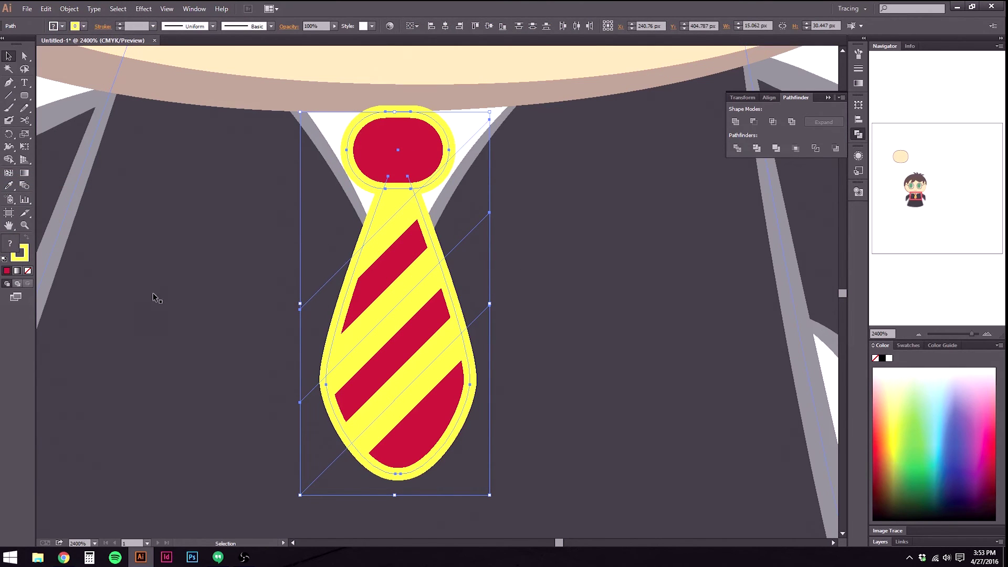
Change the selected tie outlines and stripes to a muted yellow stroke, ccbf4c.
{"action": "left_click", "coordinate": [21, 254]}
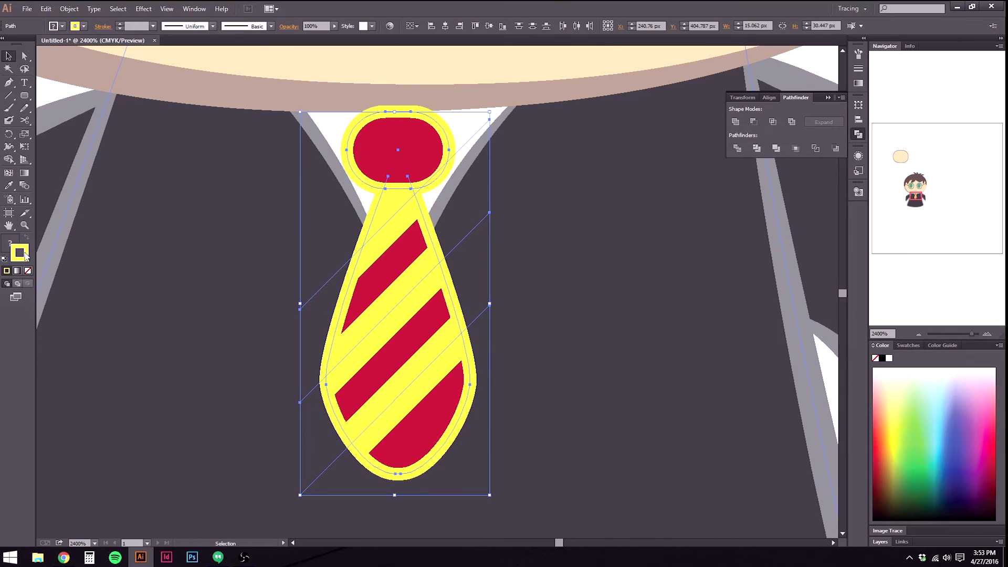
{"action": "left_click", "coordinate": [907, 345]}
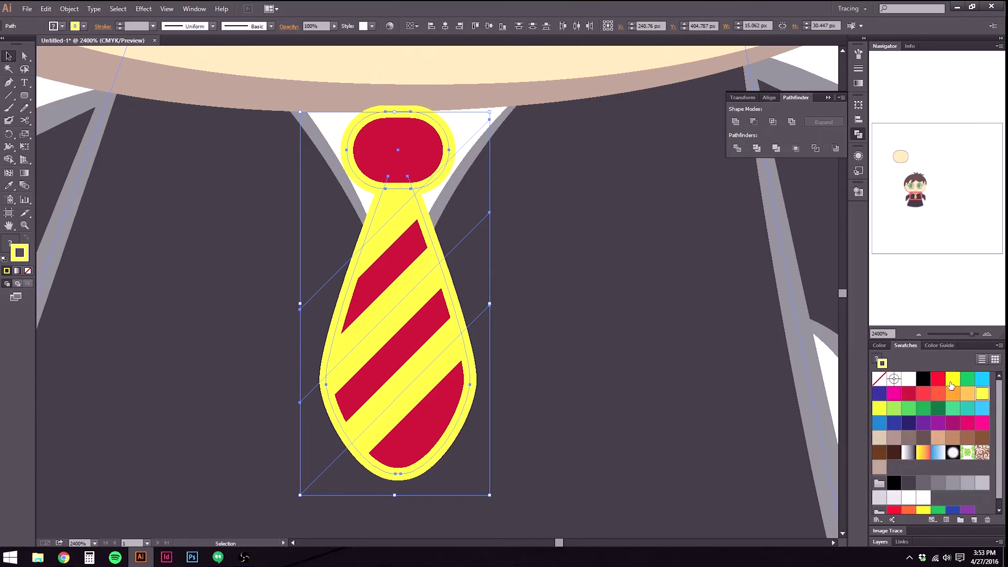
{"action": "double_click", "coordinate": [21, 255]}
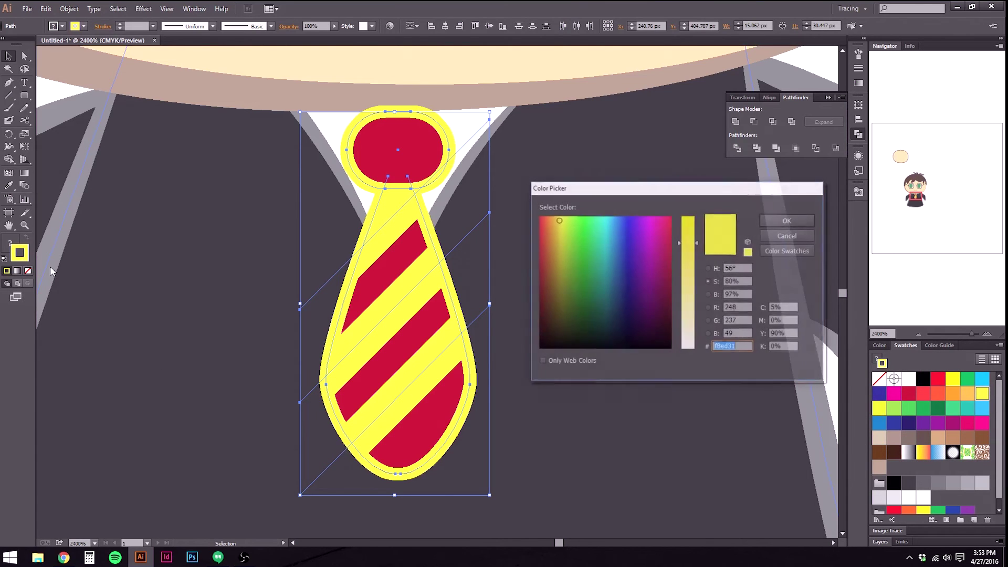
{"action": "left_click", "coordinate": [687, 267]}
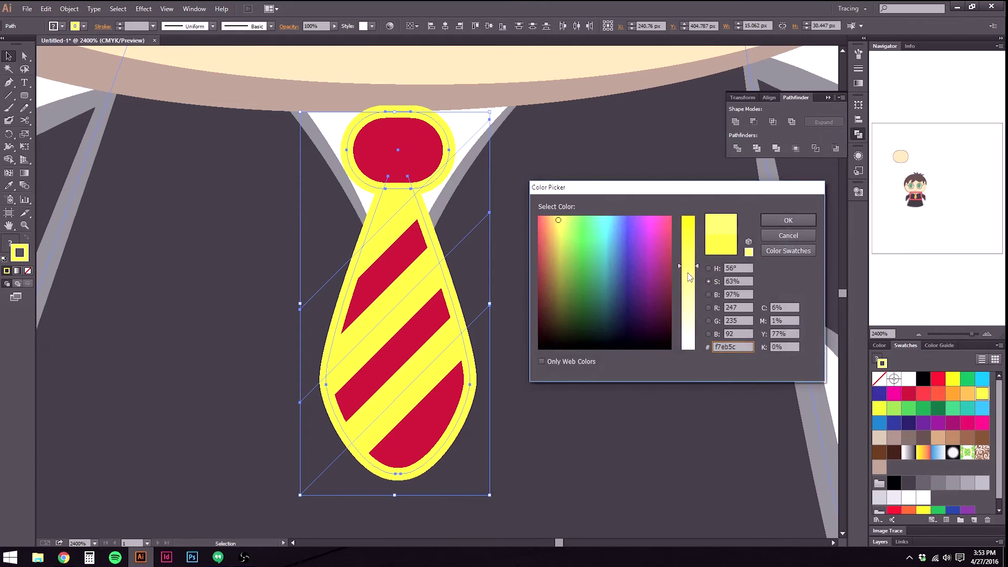
{"action": "left_click_drag", "start_coordinate": [557, 233], "coordinate": [558, 242]}
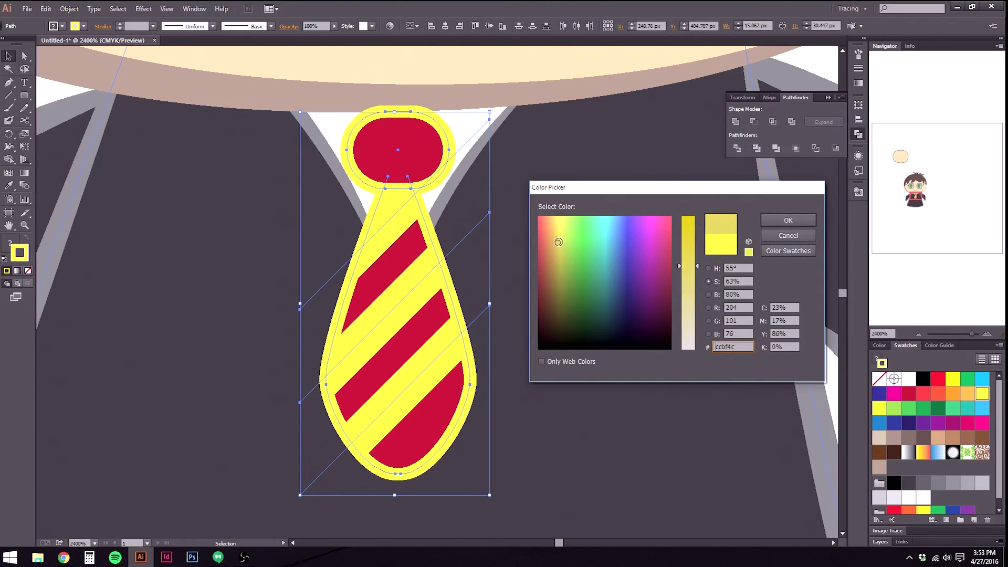
{"action": "left_click", "coordinate": [781, 225]}
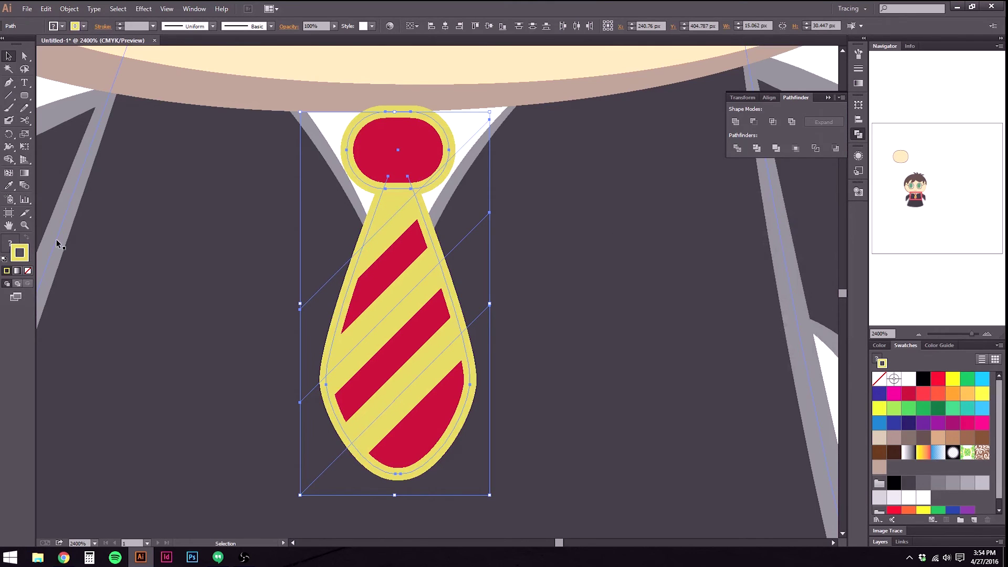
Recolor the strokes of the tie outlines and stripes golden yellow, e0c12b, and drop the tie selection.
{"action": "double_click", "coordinate": [25, 248]}
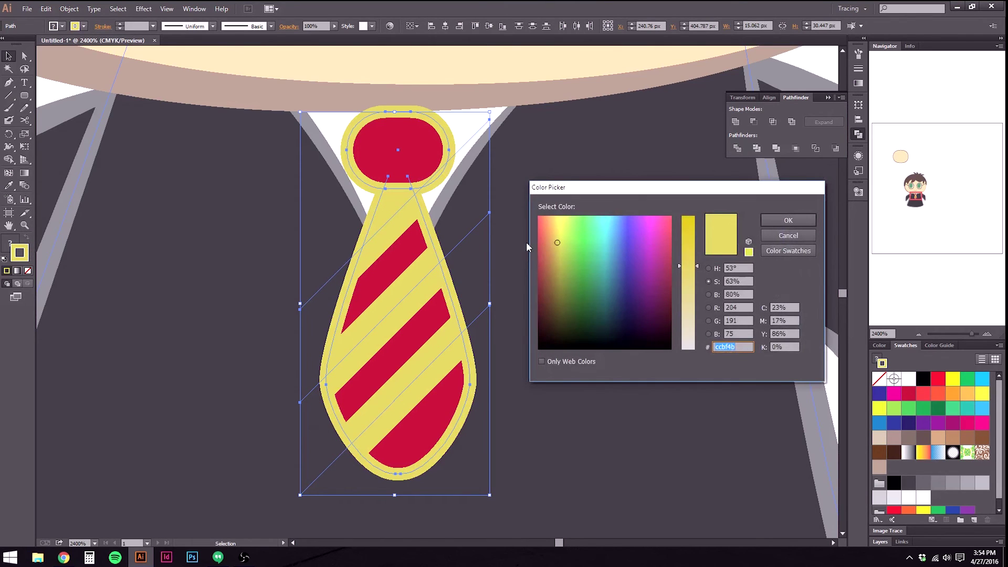
{"action": "left_click", "coordinate": [556, 232]}
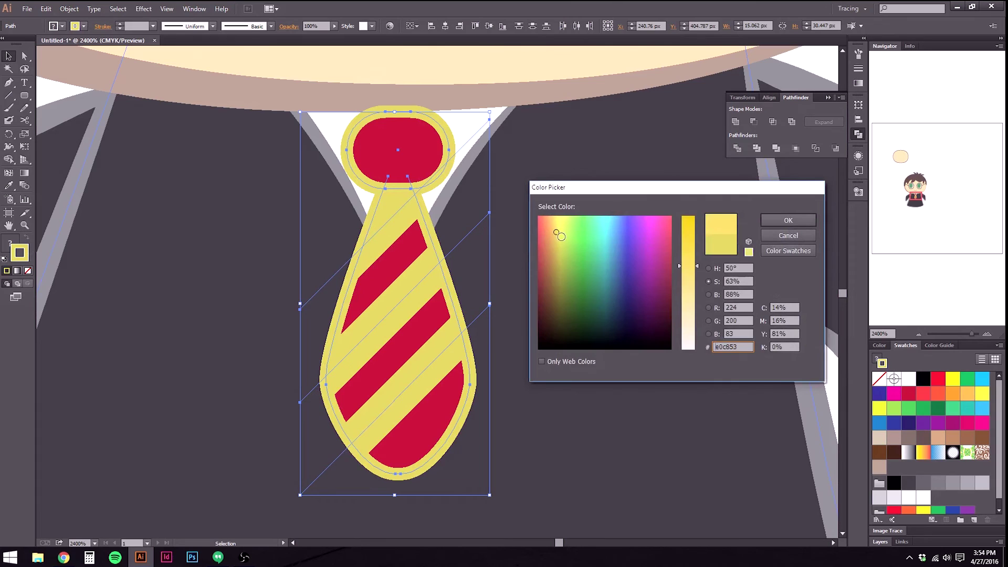
{"action": "left_click", "coordinate": [690, 241]}
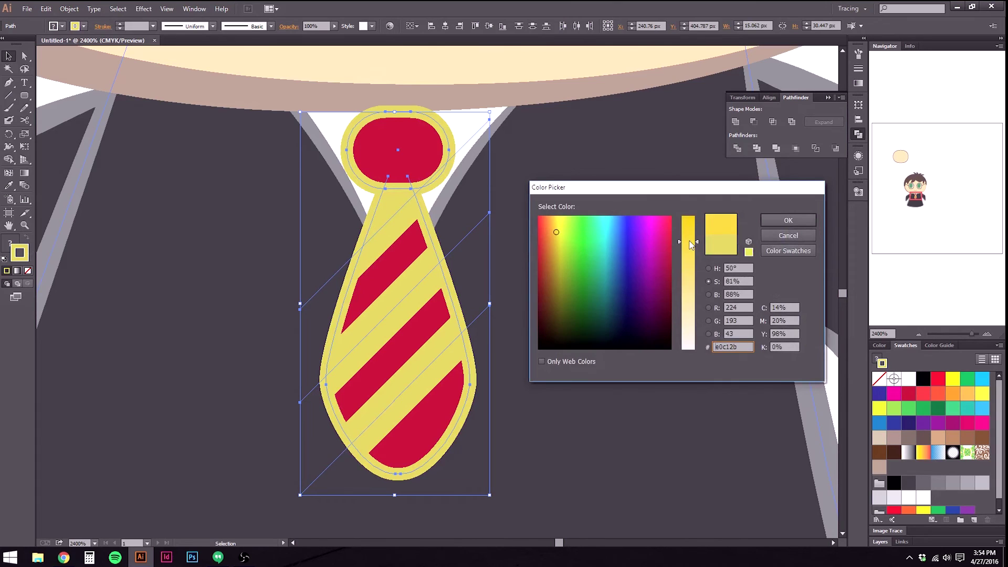
{"action": "left_click", "coordinate": [764, 222]}
{"action": "left_click", "coordinate": [187, 219]}
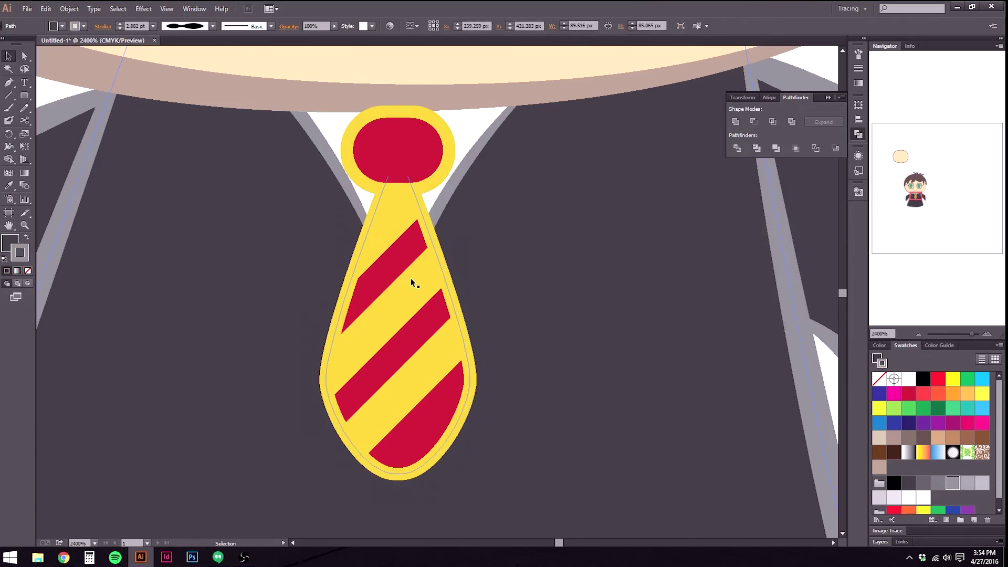
Examine the golden yellow tie against the whole character.
{"action": "scroll", "coordinate": [404, 283], "scroll_direction": "down", "scroll_amount": 8}
{"action": "scroll", "coordinate": [407, 334], "scroll_direction": "up", "scroll_amount": 3}
{"action": "left_click", "coordinate": [167, 289]}
{"action": "scroll", "coordinate": [223, 278], "scroll_direction": "down", "scroll_amount": 1}
{"action": "left_click_drag", "start_coordinate": [243, 251], "coordinate": [301, 286]}
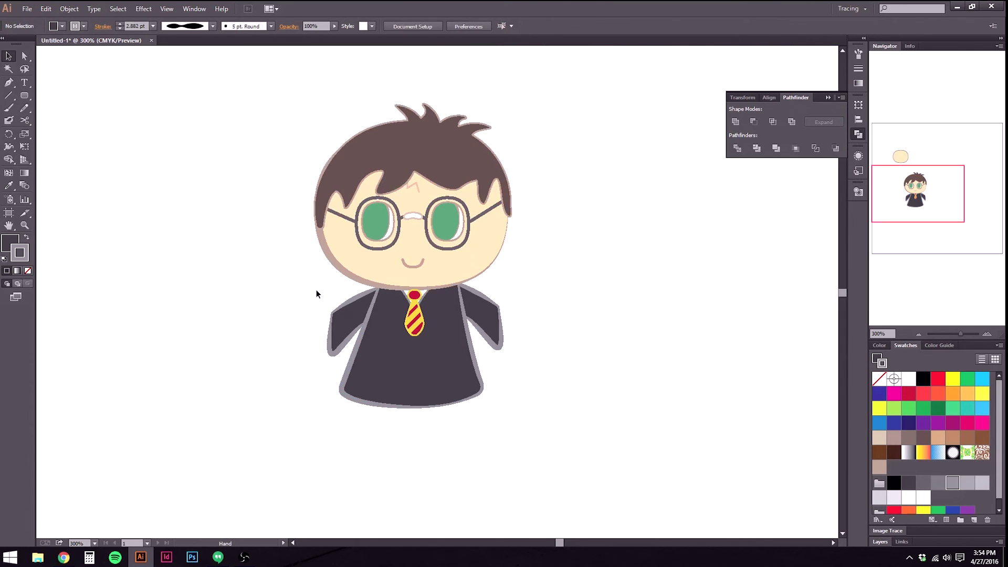
{"action": "scroll", "coordinate": [428, 335], "scroll_direction": "up", "scroll_amount": 4}
{"action": "left_click", "coordinate": [24, 56]}
{"action": "left_click", "coordinate": [377, 335]}
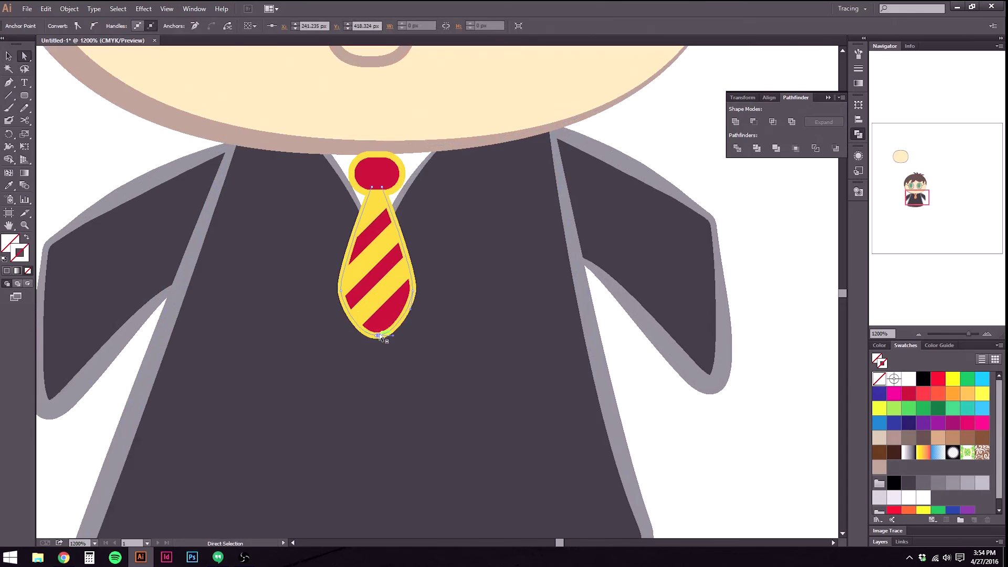
{"action": "left_click", "coordinate": [8, 56]}
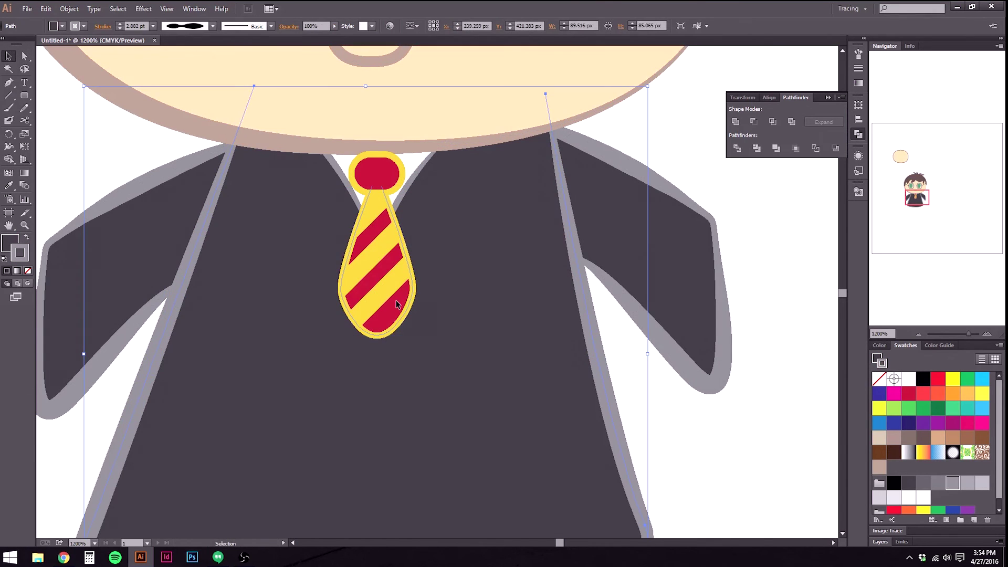
{"action": "left_click", "coordinate": [389, 336]}
{"action": "left_click_drag", "start_coordinate": [377, 337], "coordinate": [377, 379]}
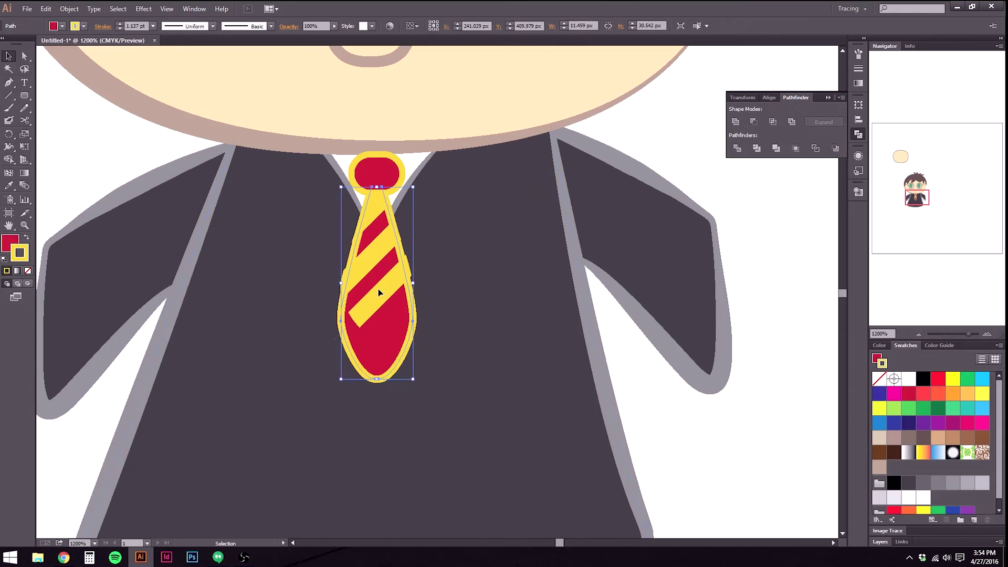
{"action": "key", "text": "ctrl+z"}
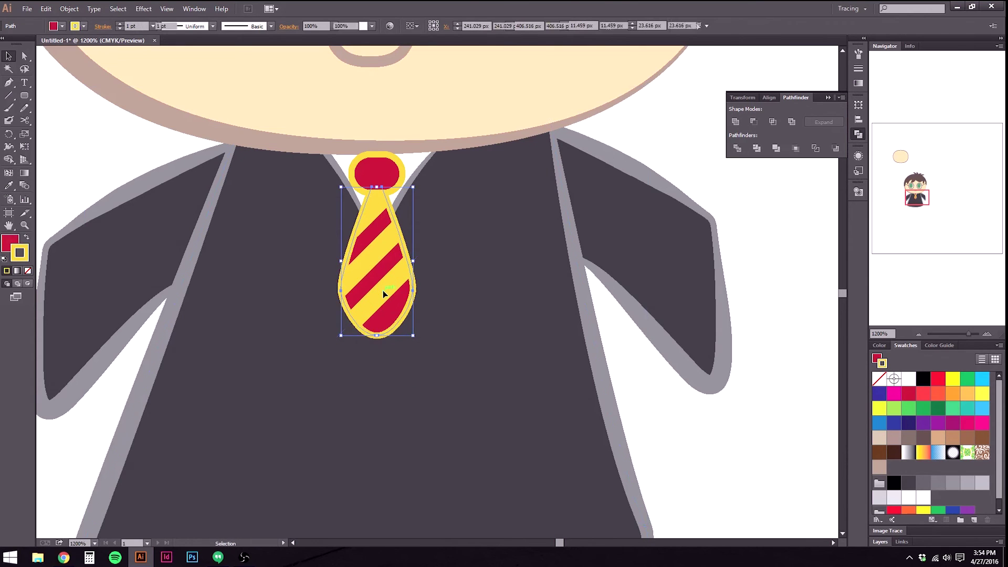
Shift the yellow diagonal stripes inside the tie's clip group slightly downward, keeping them separated, and leave the group.
{"action": "double_click", "coordinate": [382, 291]}
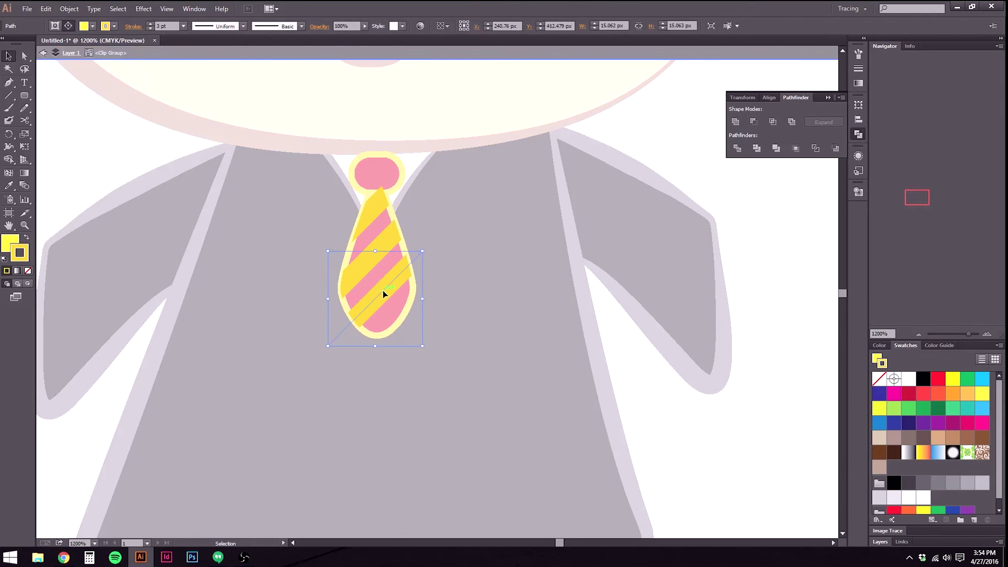
{"action": "key", "text": "Down"}
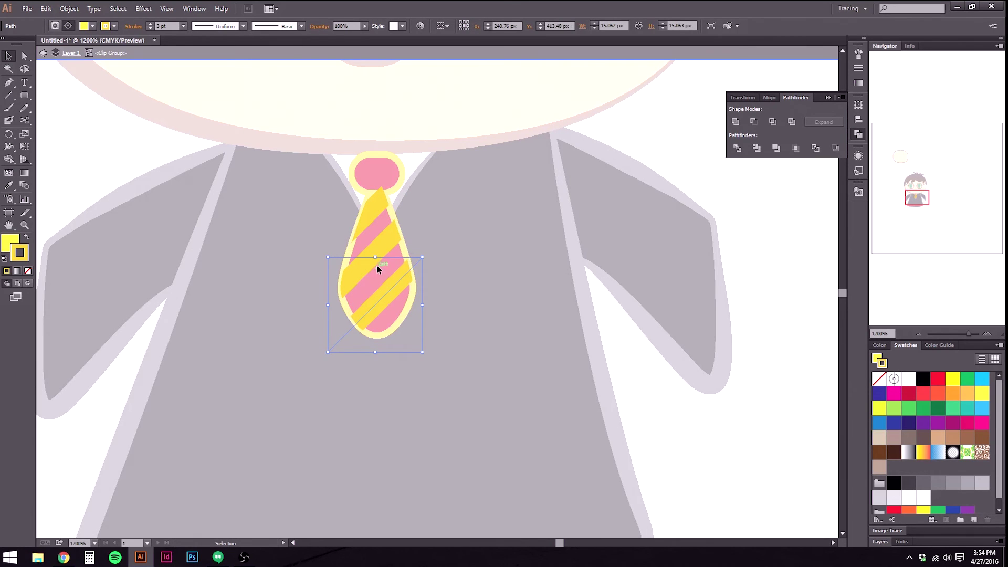
{"action": "left_click_drag", "start_coordinate": [383, 252], "coordinate": [378, 247]}
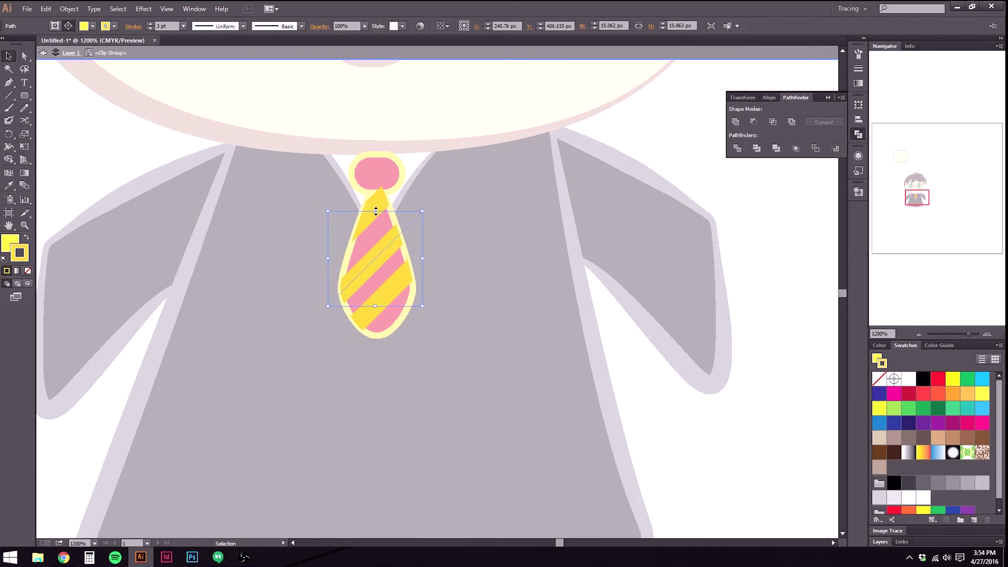
{"action": "key", "text": "ctrl+d"}
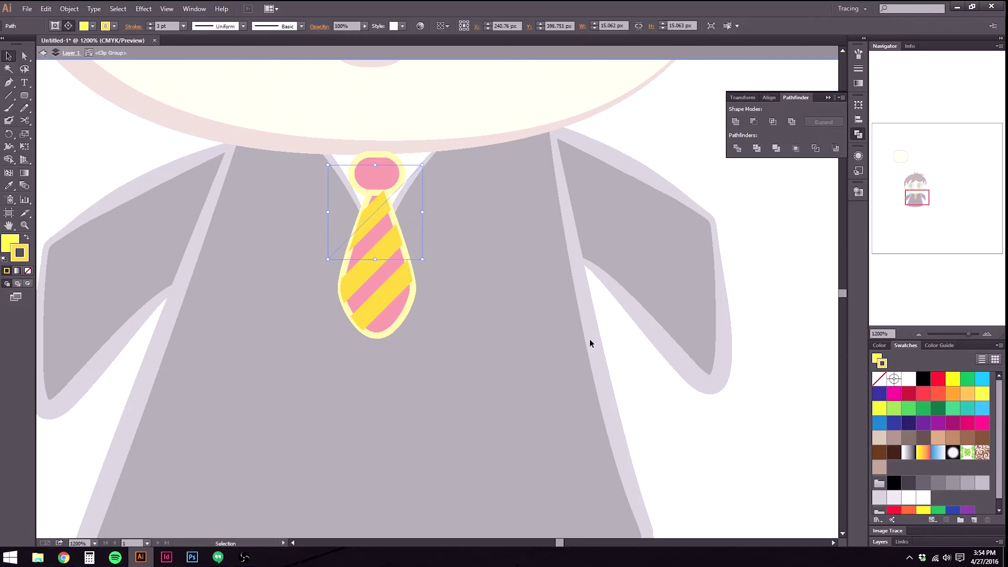
{"action": "double_click", "coordinate": [708, 454]}
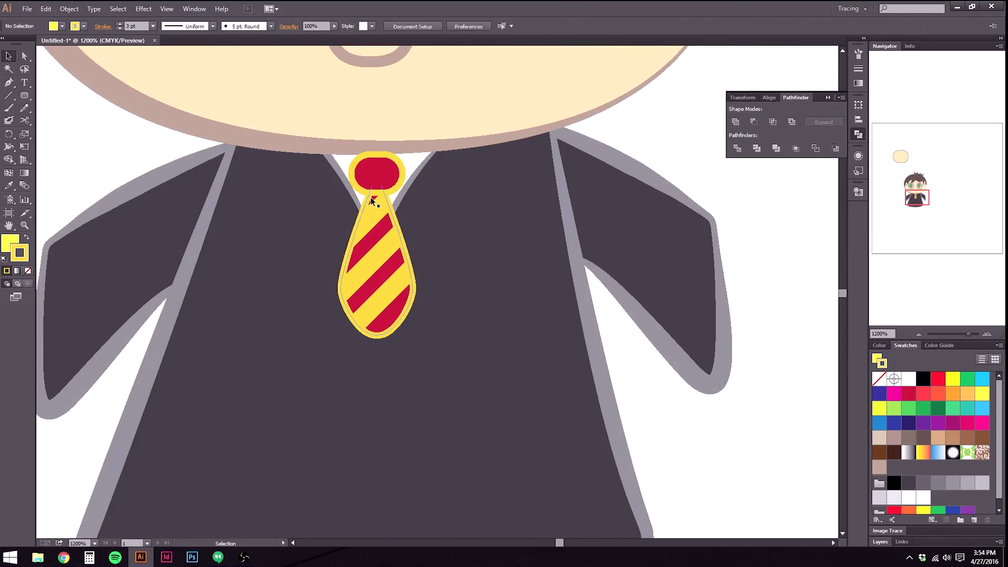
Select the tie body together with its clipped stripes, without the robe, and stretch them downward to lengthen the tie.
{"action": "left_click", "coordinate": [375, 252]}
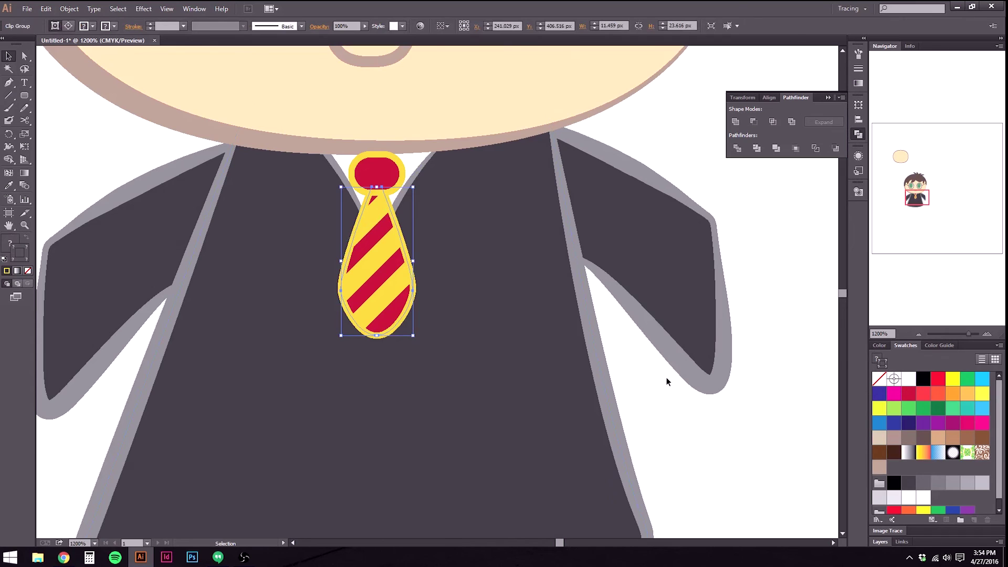
{"action": "left_click", "coordinate": [535, 345]}
{"action": "left_click", "coordinate": [384, 290]}
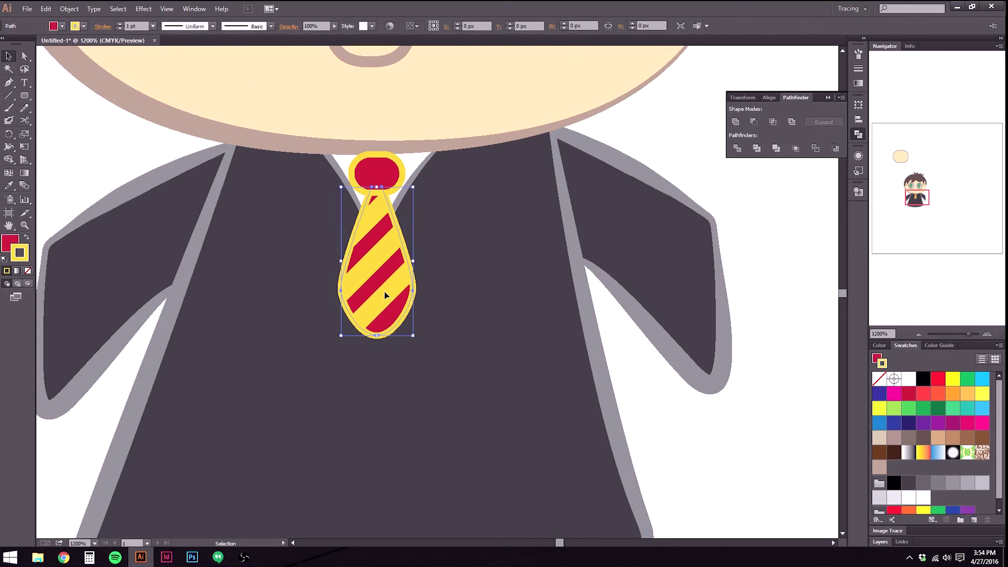
{"action": "left_click", "coordinate": [662, 422]}
{"action": "left_click_drag", "start_coordinate": [540, 344], "coordinate": [283, 332]}
{"action": "left_click", "coordinate": [536, 378], "text": "shift"}
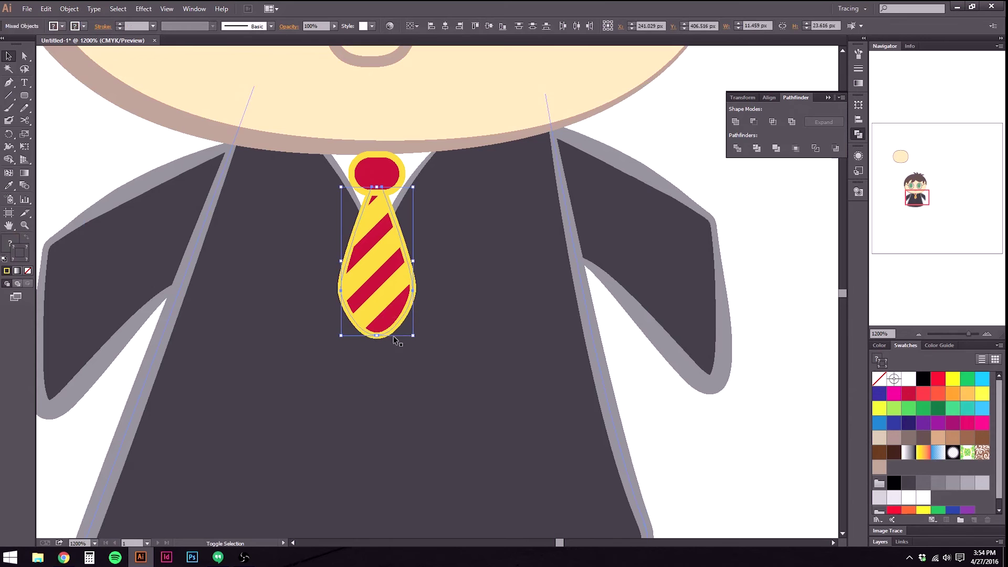
{"action": "left_click_drag", "start_coordinate": [376, 335], "coordinate": [376, 405]}
{"action": "left_click", "coordinate": [732, 467]}
Draw an open, rounded hand shape with the Pen tool, bulging outward from the cuff of the left sleeve.
{"action": "scroll", "coordinate": [433, 389], "scroll_direction": "down", "scroll_amount": 3}
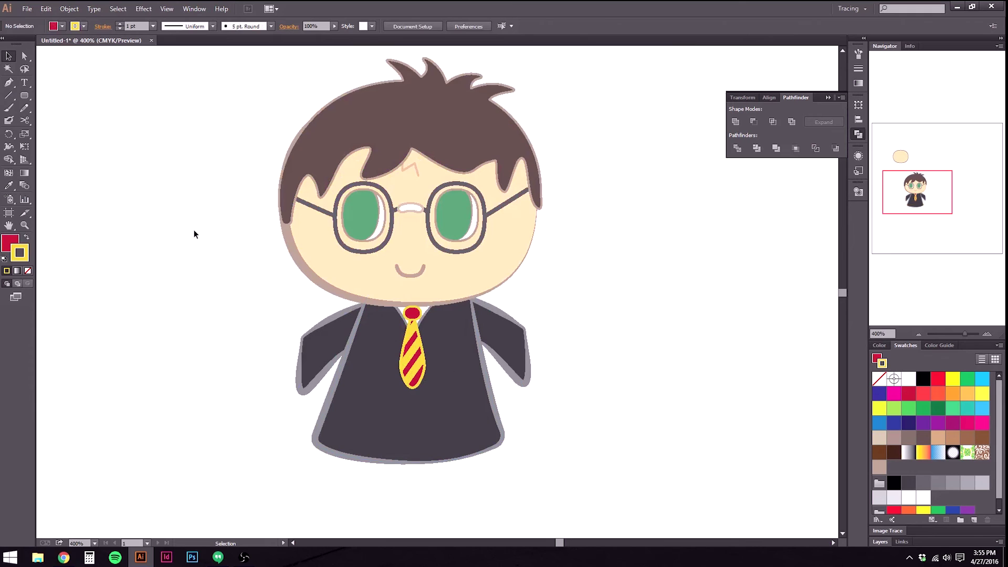
{"action": "scroll", "coordinate": [194, 233], "scroll_direction": "down", "scroll_amount": 1}
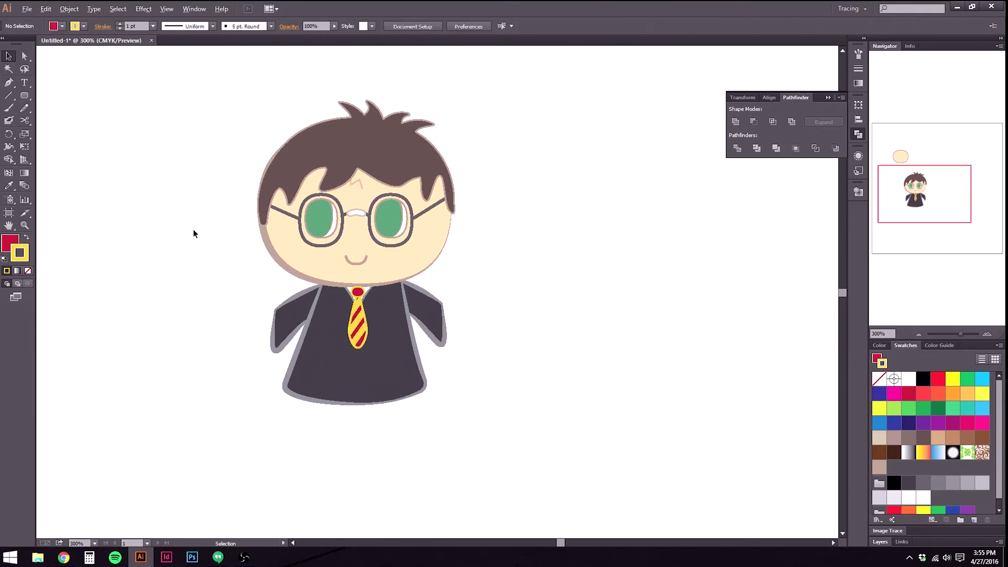
{"action": "scroll", "coordinate": [194, 233], "scroll_direction": "up", "scroll_amount": 1}
{"action": "scroll", "coordinate": [268, 354], "scroll_direction": "up", "scroll_amount": 2}
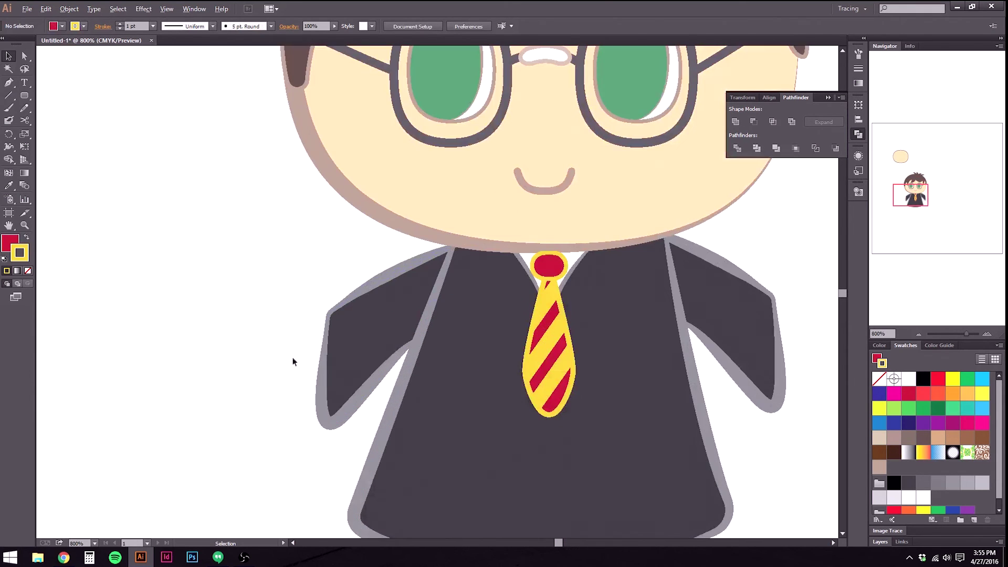
{"action": "left_click", "coordinate": [9, 83]}
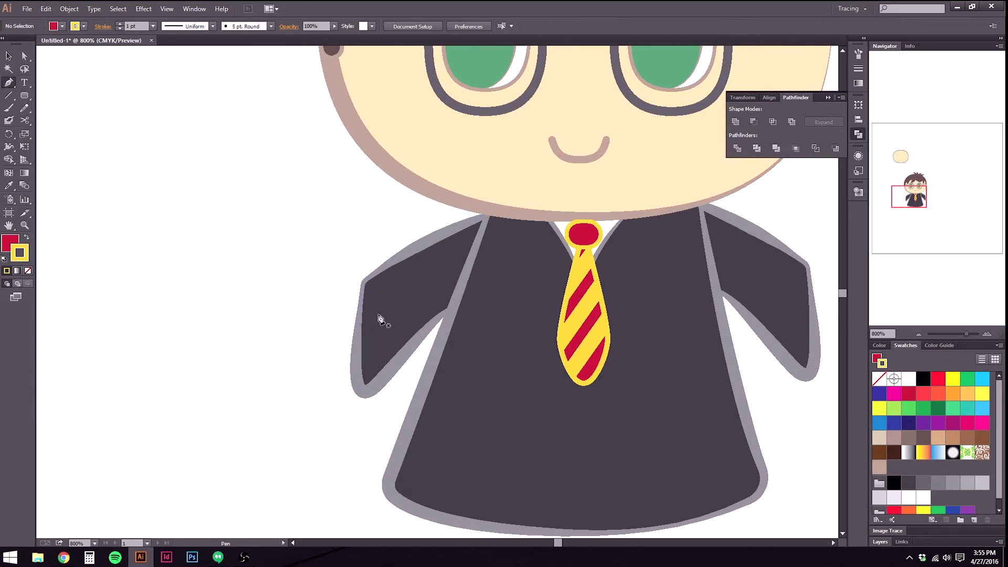
{"action": "left_click", "coordinate": [371, 291]}
{"action": "left_click_drag", "start_coordinate": [327, 351], "coordinate": [339, 386]}
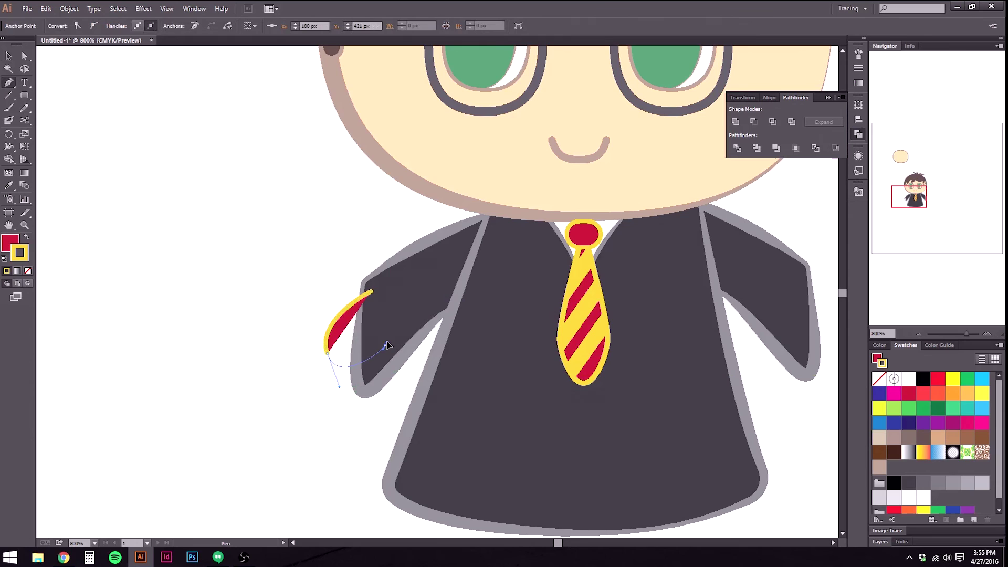
{"action": "left_click", "coordinate": [386, 344]}
Copy the face's skin-colored fill and brownish outline onto the hand shape with the Eyedropper.
{"action": "key", "text": "i"}
{"action": "left_click", "coordinate": [476, 149]}
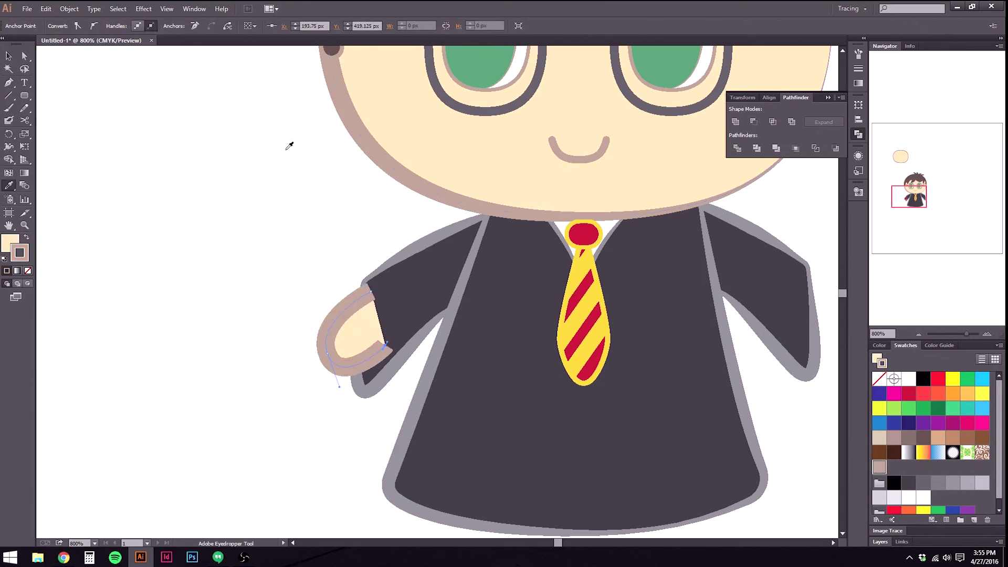
{"action": "key", "text": "v"}
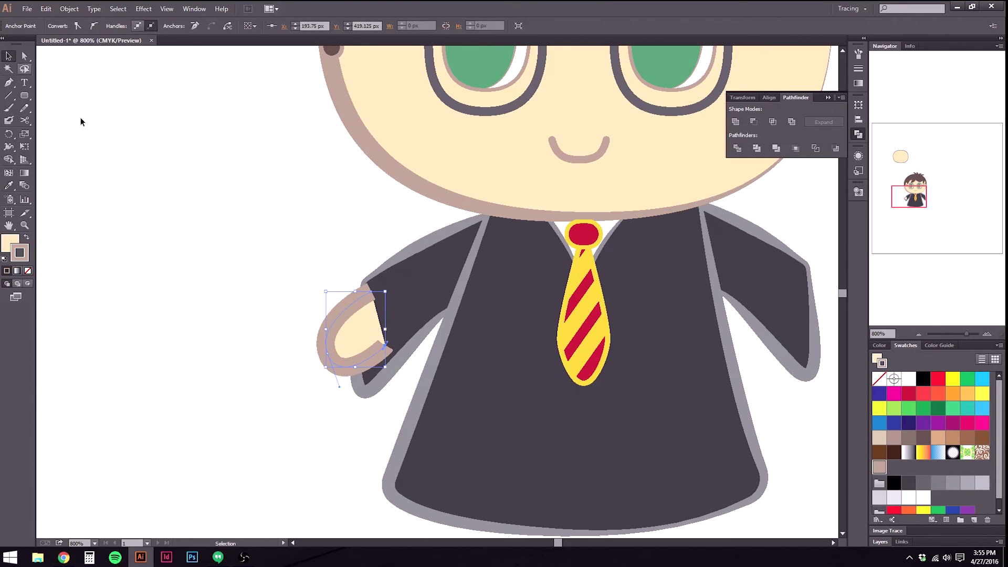
Give the hand outline the tapered Width Profile 1 and a stroke weight of 2 pt.
{"action": "left_click", "coordinate": [351, 334]}
{"action": "left_click", "coordinate": [212, 26]}
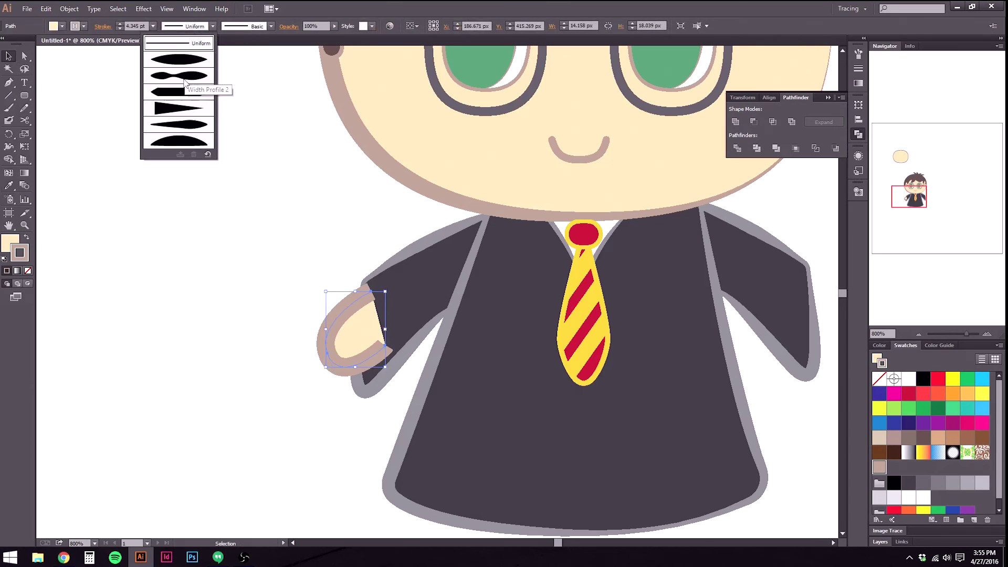
{"action": "left_click", "coordinate": [190, 91]}
{"action": "left_click", "coordinate": [188, 26]}
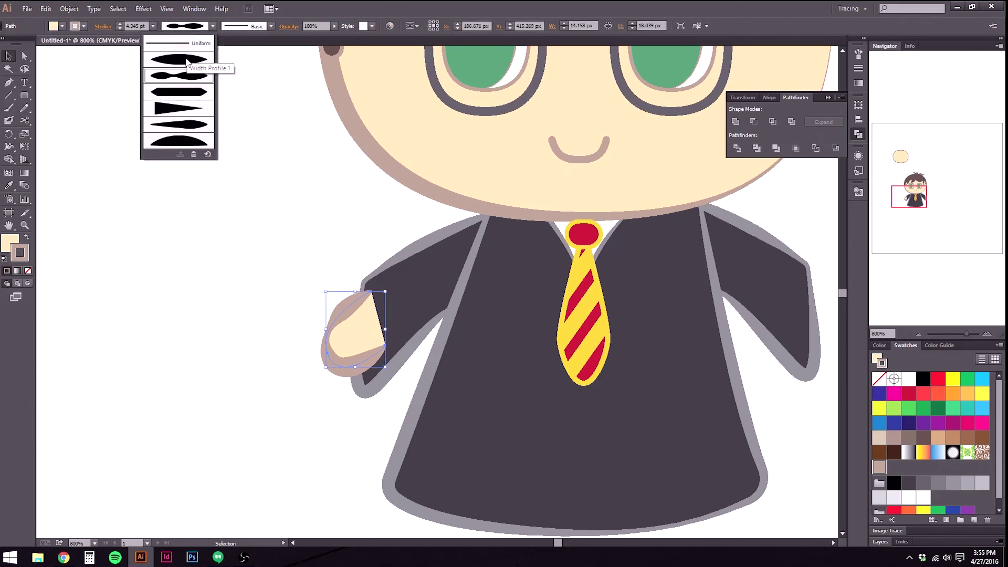
{"action": "left_click", "coordinate": [187, 59]}
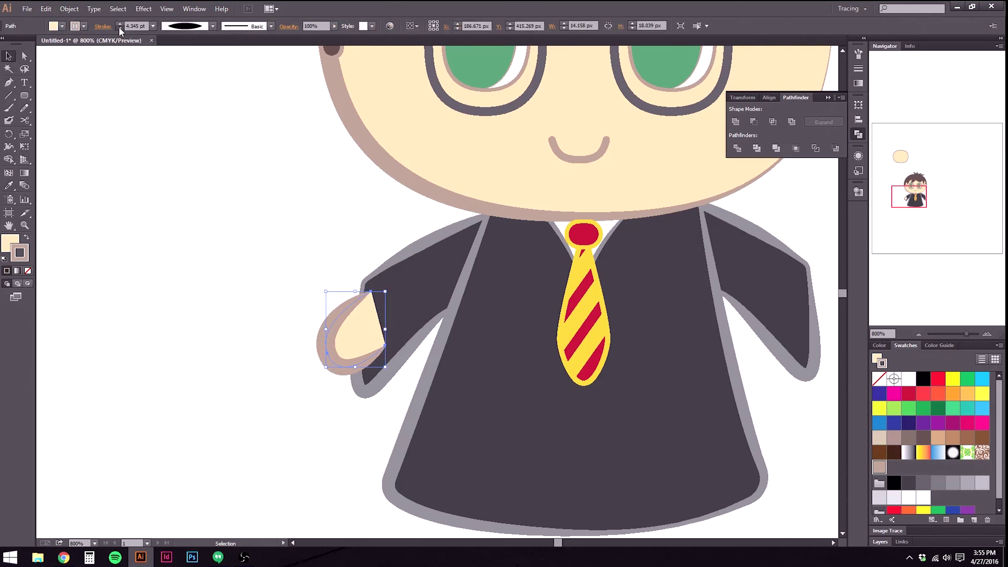
{"action": "left_click", "coordinate": [223, 270]}
Send the hand behind the sleeve so only its rounded outer part shows, and deselect it.
{"action": "left_click", "coordinate": [351, 349]}
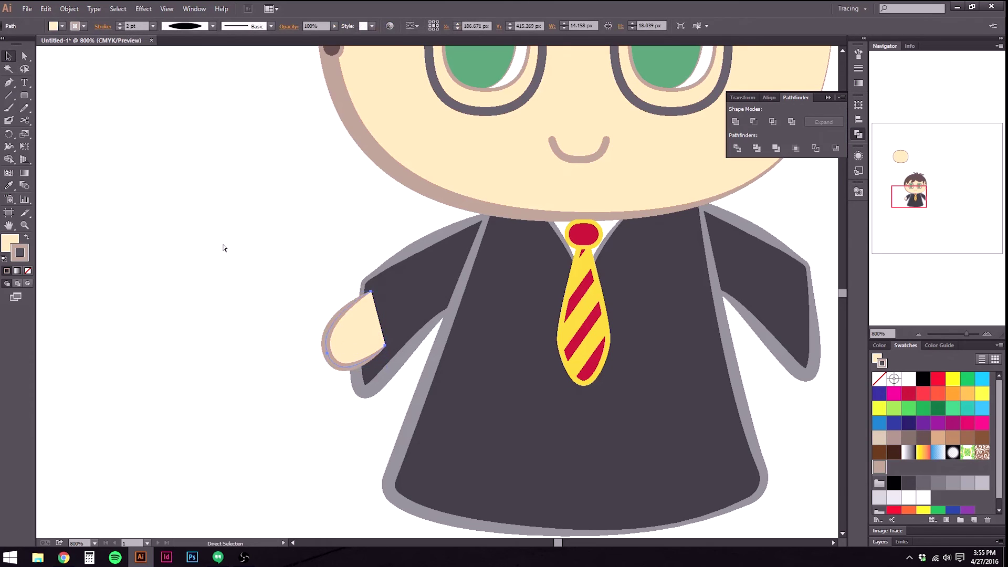
{"action": "key", "text": "ctrl+["}
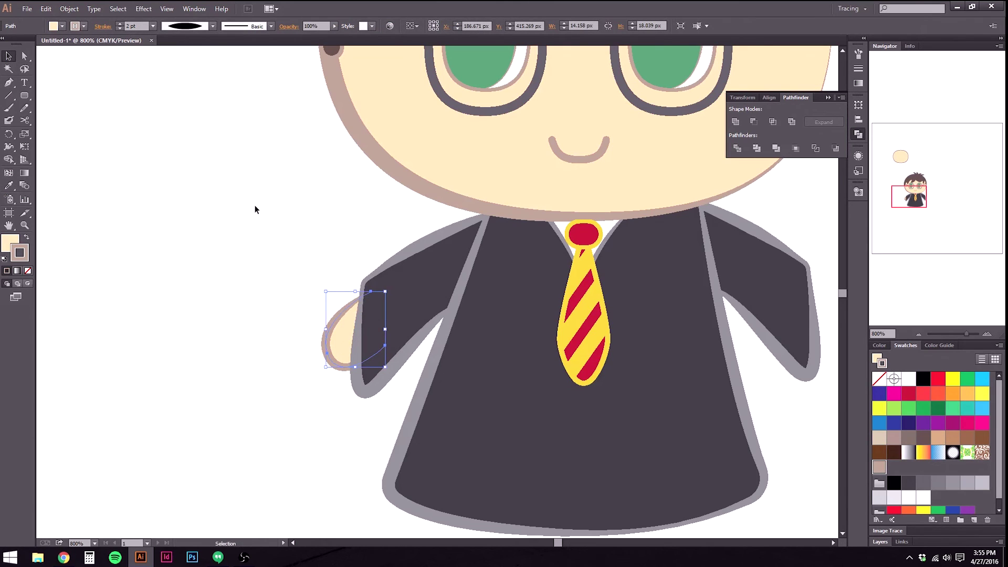
{"action": "left_click", "coordinate": [273, 247]}
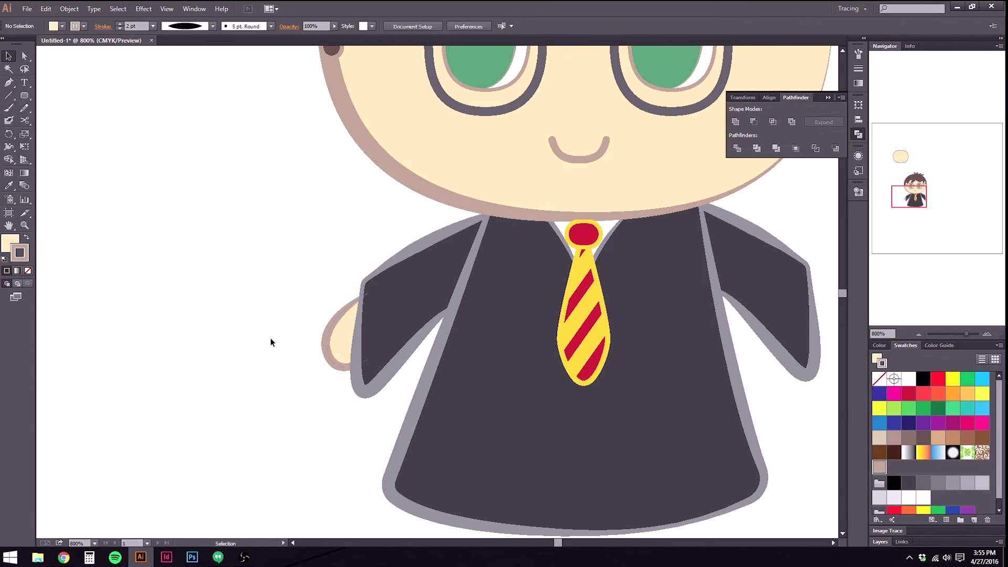
Duplicate the hand to the other side of the robe and reflect the copy so it curves outward.
{"action": "scroll", "coordinate": [157, 320], "scroll_direction": "down", "scroll_amount": 4}
{"action": "left_click_drag", "start_coordinate": [190, 321], "coordinate": [452, 318]}
{"action": "right_click", "coordinate": [466, 317]}
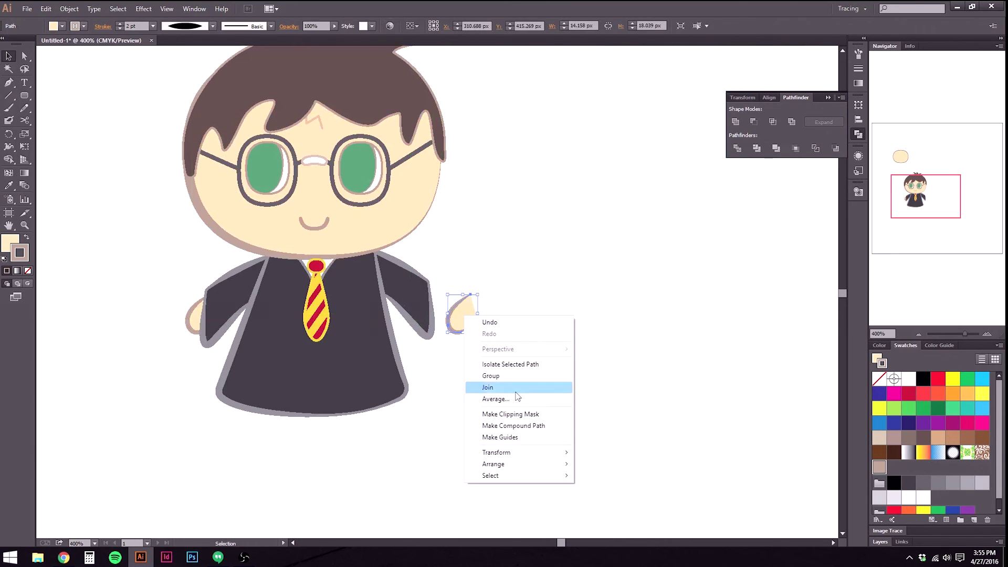
{"action": "mouse_move", "coordinate": [520, 453]}
{"action": "left_click", "coordinate": [420, 489]}
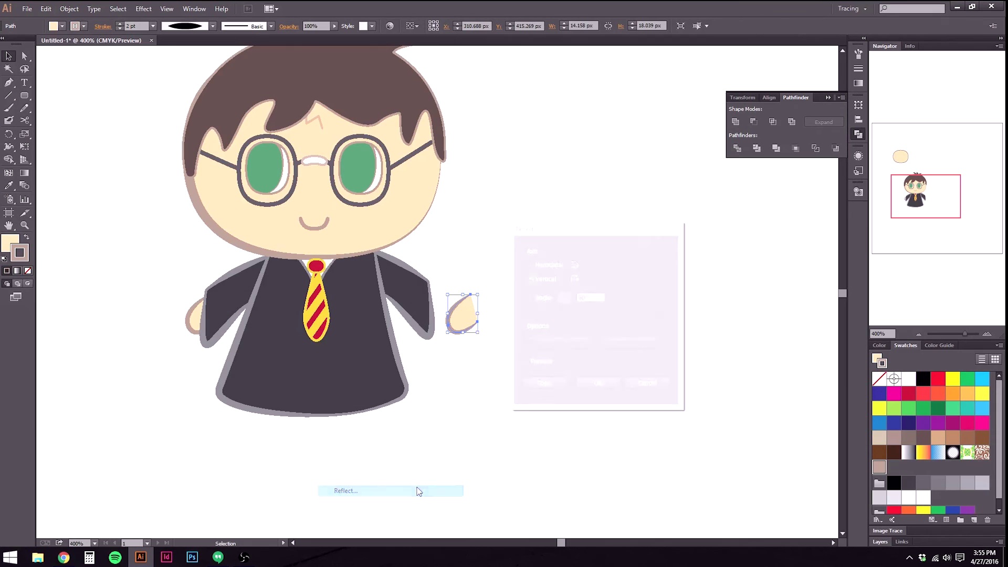
{"action": "left_click", "coordinate": [591, 387]}
Move the mirrored hand against the right sleeve's cuff and nudge it up slightly to match the other hand.
{"action": "left_click_drag", "start_coordinate": [459, 317], "coordinate": [438, 317]}
{"action": "left_click", "coordinate": [484, 353]}
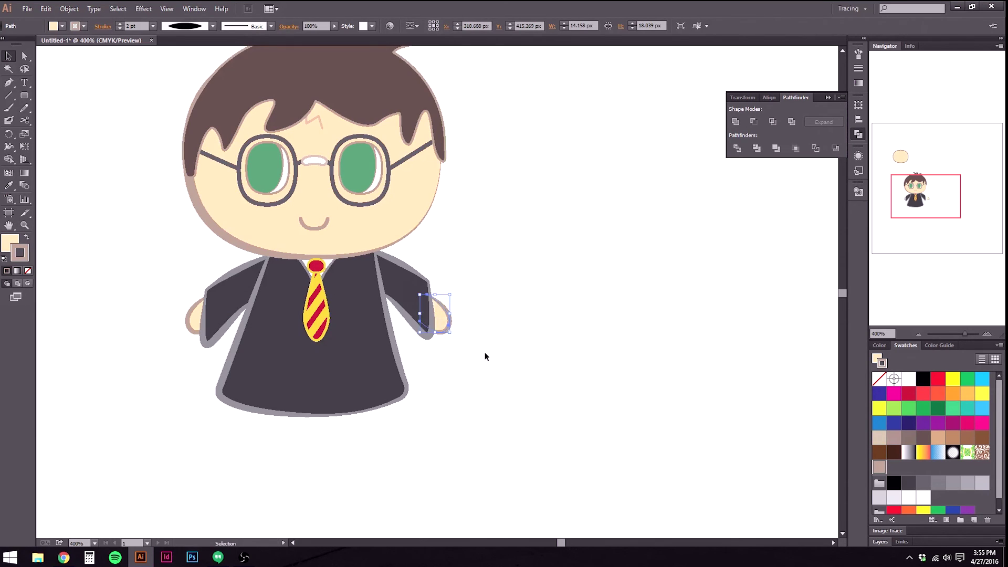
{"action": "left_click", "coordinate": [446, 320]}
{"action": "key", "text": "Up"}
{"action": "key", "text": "Up"}
{"action": "key", "text": "Up"}
{"action": "key", "text": "Up"}
{"action": "key", "text": "Up"}
{"action": "key", "text": "Up"}
{"action": "key", "text": "Down"}
{"action": "key", "text": "Down"}
{"action": "left_click", "coordinate": [415, 533]}
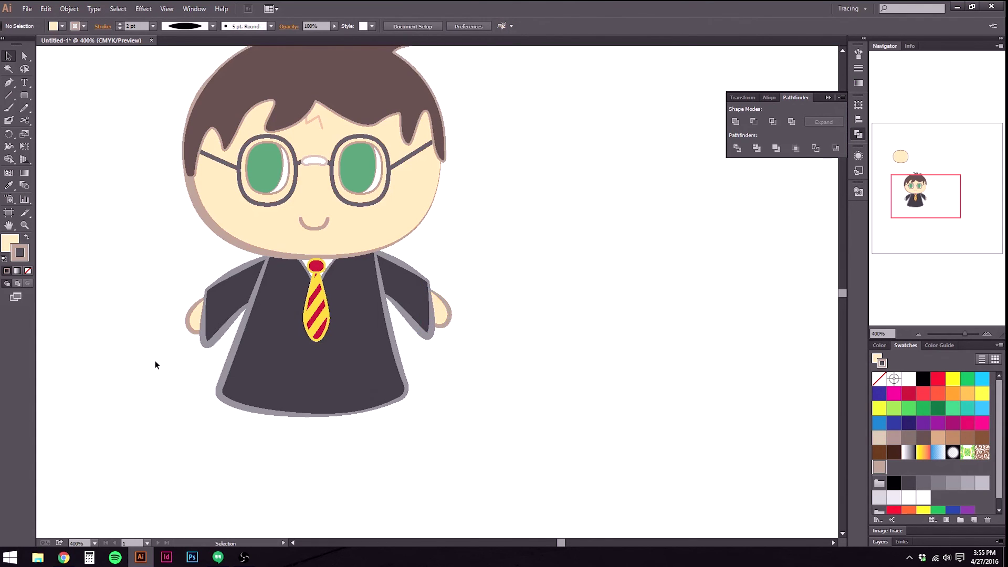
Draw a straight diagonal wand line ending in the left hand, about 30 px wide and 49 px high.
{"action": "scroll", "coordinate": [155, 365], "scroll_direction": "down", "scroll_amount": 1}
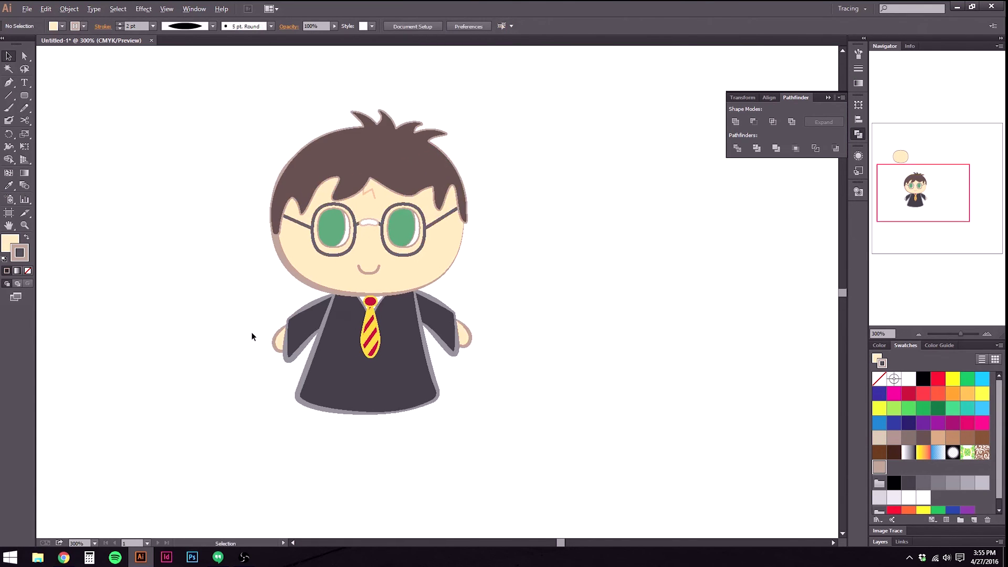
{"action": "scroll", "coordinate": [252, 338], "scroll_direction": "up", "scroll_amount": 3}
{"action": "scroll", "coordinate": [274, 332], "scroll_direction": "up", "scroll_amount": 1}
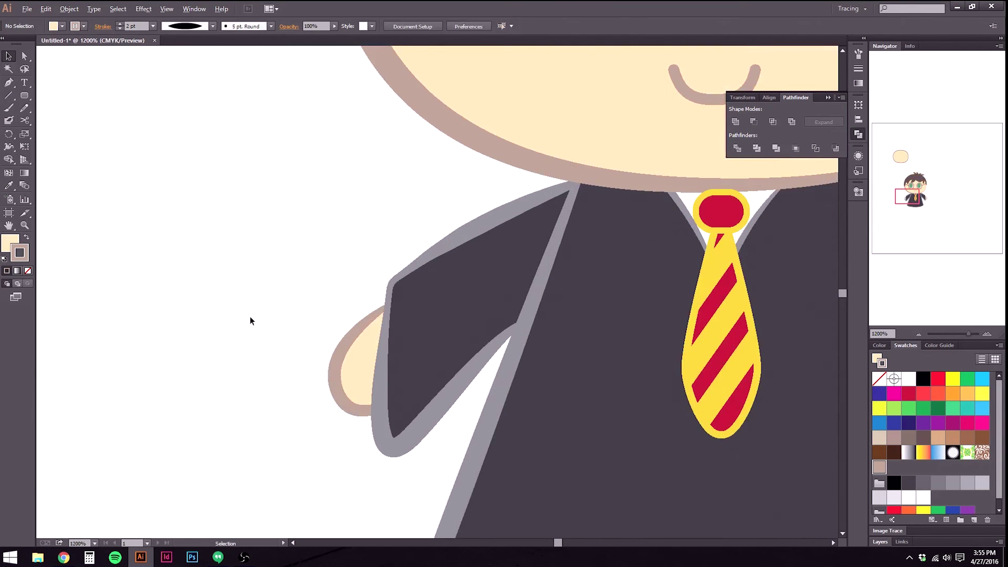
{"action": "left_click", "coordinate": [9, 82]}
{"action": "scroll", "coordinate": [225, 280], "scroll_direction": "down", "scroll_amount": 2}
{"action": "left_click_drag", "start_coordinate": [291, 279], "coordinate": [361, 323]}
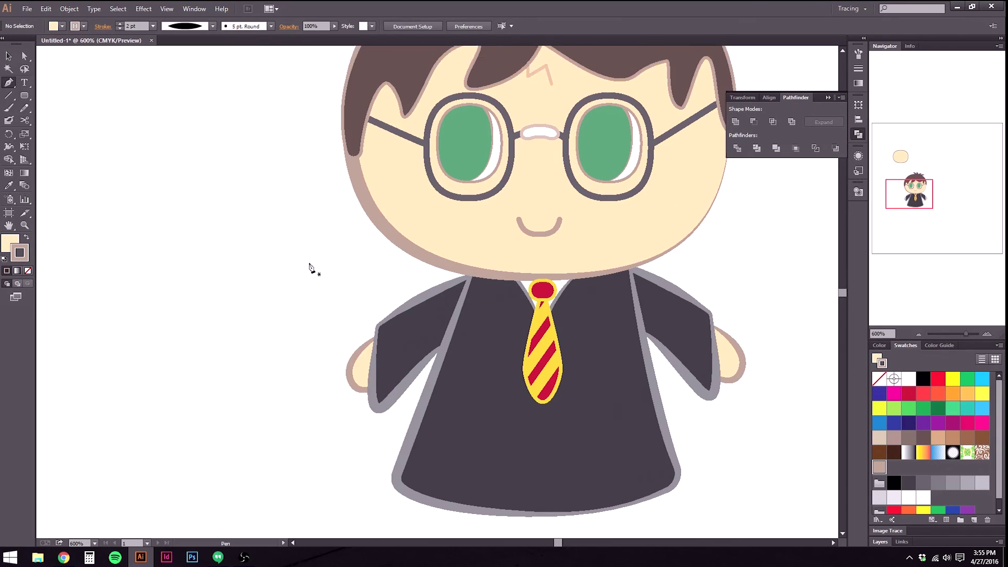
{"action": "left_click", "coordinate": [268, 208]}
{"action": "left_click", "coordinate": [362, 361]}
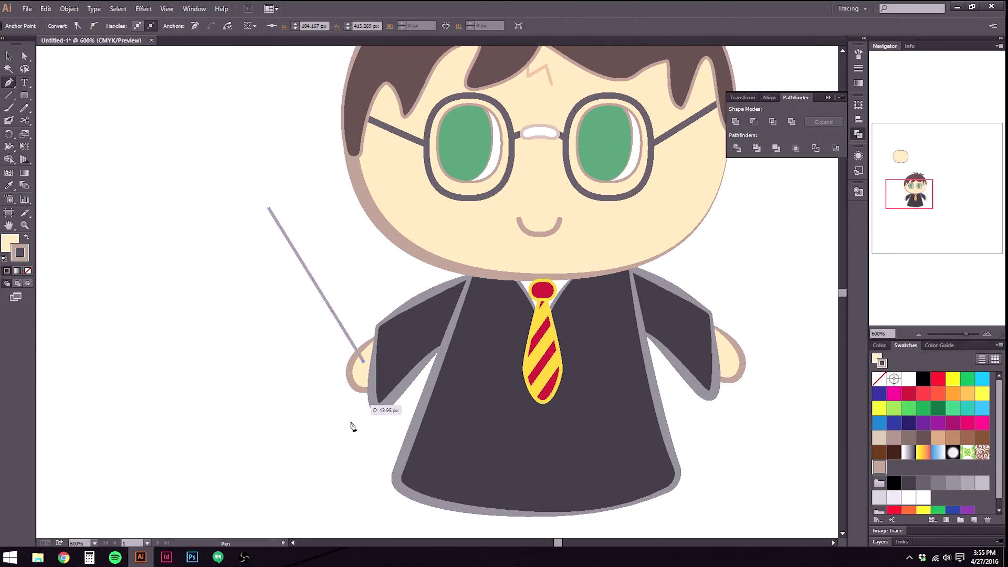
{"action": "key", "text": "v"}
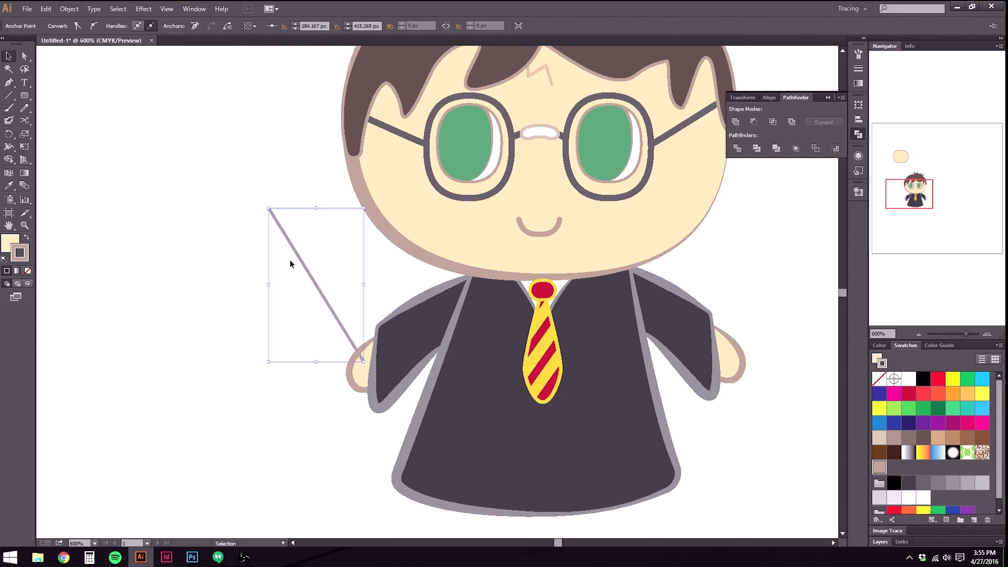
Color the wand's stroke brown with the swatch C=30 M=50 Y=75 K=10, undoing the attempt to remove the color.
{"action": "left_click", "coordinate": [967, 439]}
{"action": "left_click", "coordinate": [952, 439]}
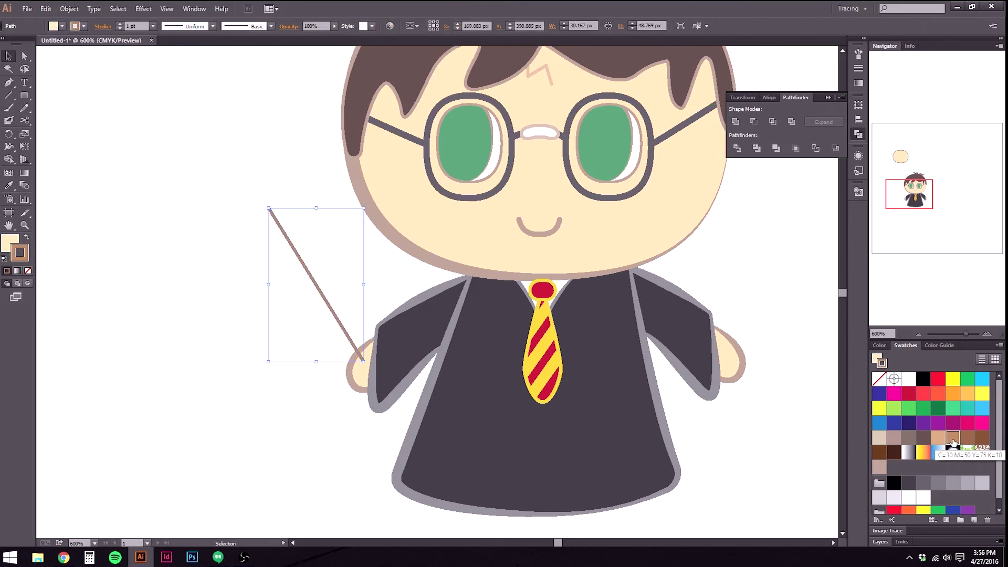
{"action": "left_click", "coordinate": [29, 271]}
{"action": "key", "text": "ctrl+z"}
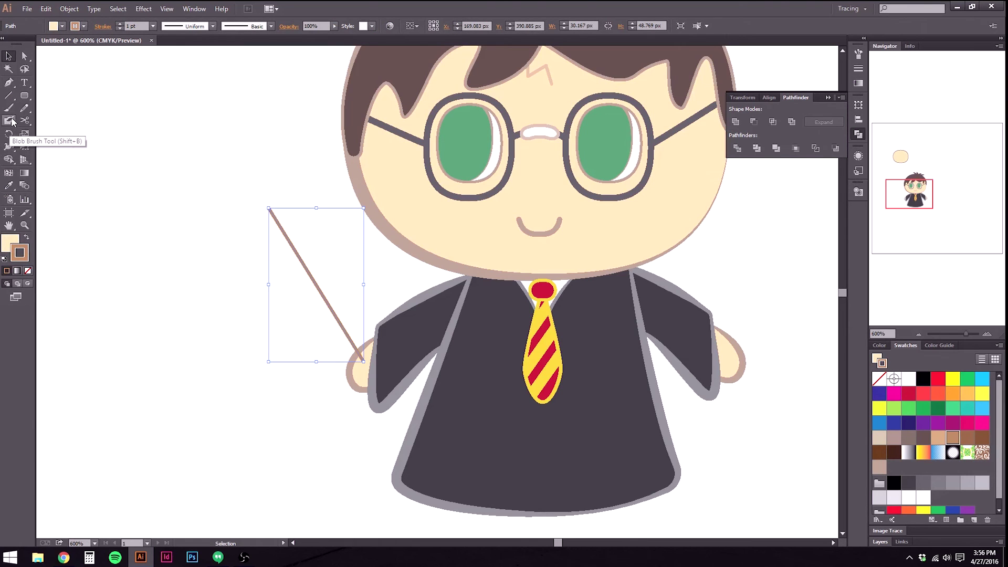
Widen the wand's stroke at the hand end to about 3.1 pt with the Width tool so it tapers toward the tip.
{"action": "left_click", "coordinate": [8, 147]}
{"action": "scroll", "coordinate": [362, 360], "scroll_direction": "up", "scroll_amount": 3}
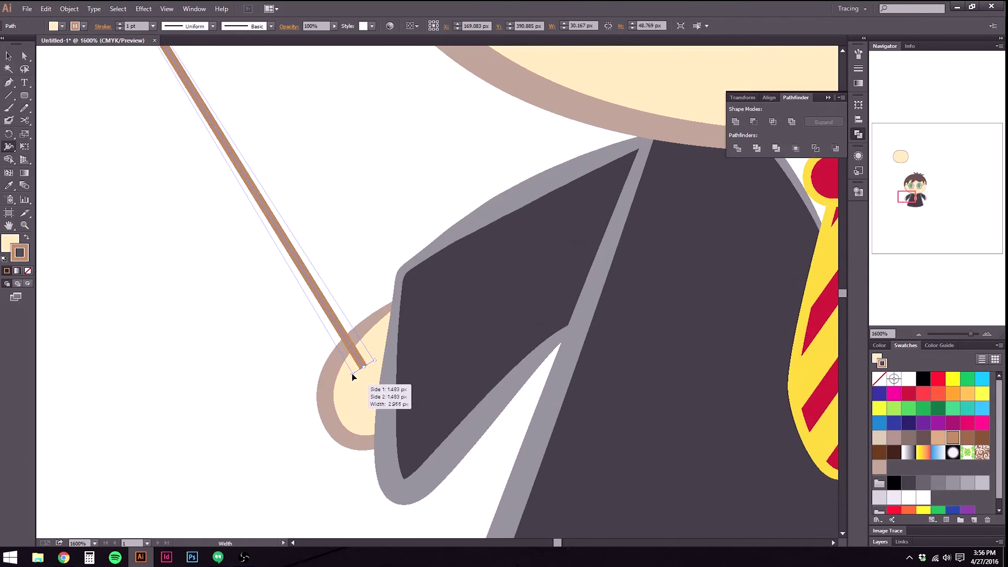
{"action": "left_click_drag", "start_coordinate": [352, 373], "coordinate": [347, 376]}
{"action": "scroll", "coordinate": [276, 333], "scroll_direction": "down", "scroll_amount": 2}
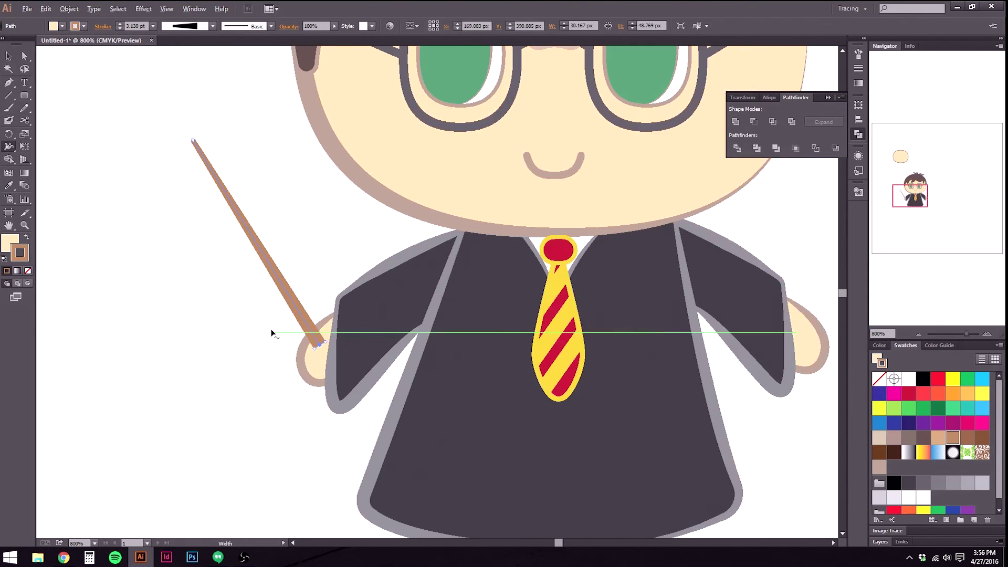
{"action": "left_click_drag", "start_coordinate": [191, 200], "coordinate": [272, 288]}
{"action": "left_click", "coordinate": [9, 56]}
{"action": "left_click", "coordinate": [314, 428]}
Give the wand's stroke round caps so its tip and base have rounded ends.
{"action": "scroll", "coordinate": [264, 261], "scroll_direction": "up", "scroll_amount": 2}
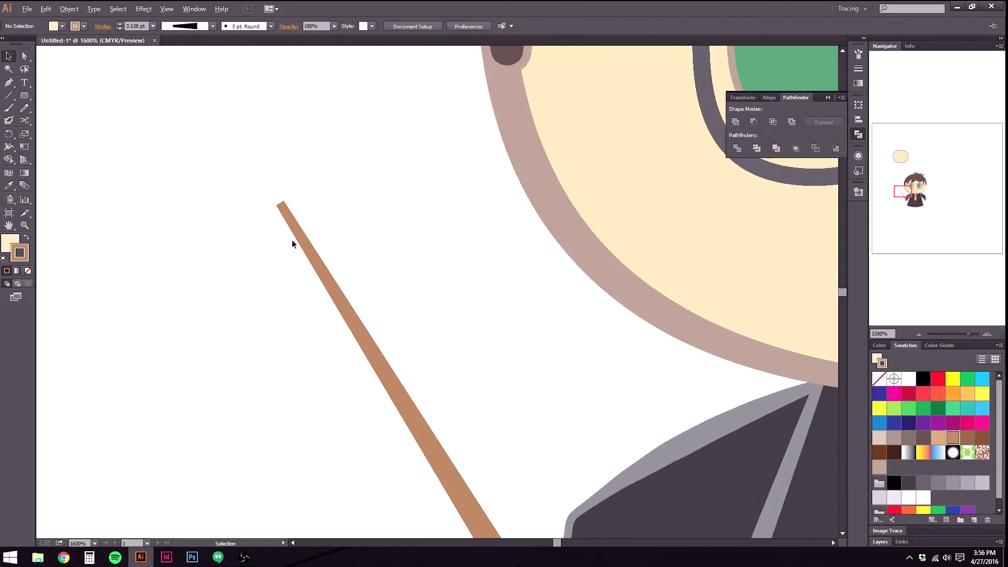
{"action": "left_click", "coordinate": [302, 240]}
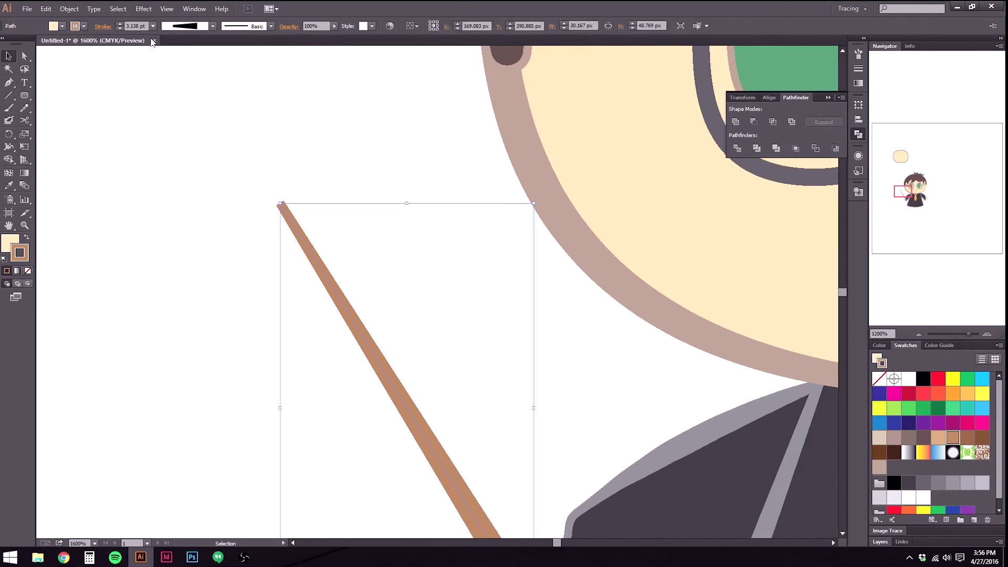
{"action": "left_click", "coordinate": [102, 26]}
{"action": "left_click", "coordinate": [52, 53]}
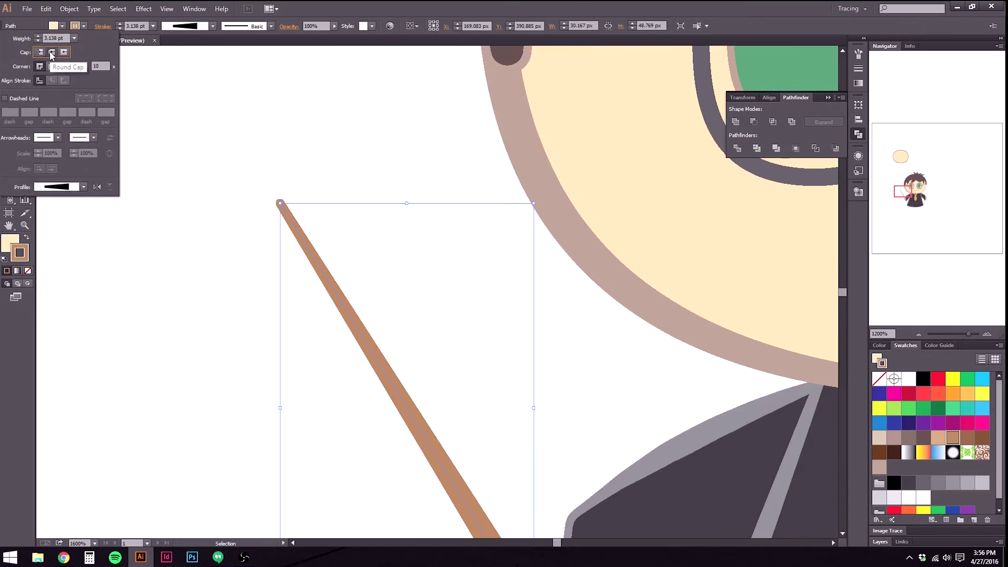
{"action": "scroll", "coordinate": [242, 354], "scroll_direction": "down", "scroll_amount": 1}
{"action": "left_click_drag", "start_coordinate": [197, 337], "coordinate": [142, 207]}
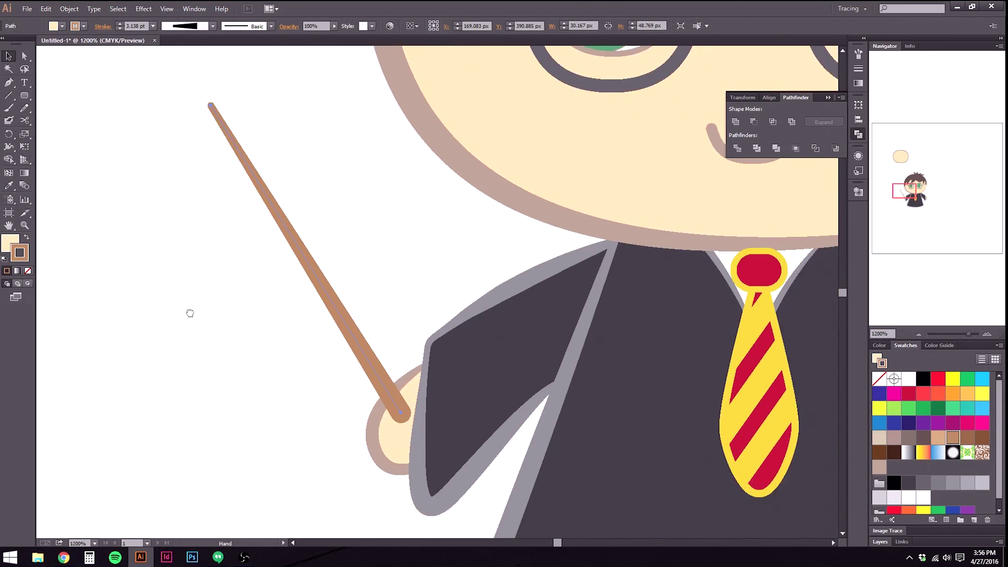
{"action": "left_click_drag", "start_coordinate": [189, 310], "coordinate": [210, 345]}
{"action": "left_click", "coordinate": [209, 231]}
Draw an S-shaped curve with the Pen tool that starts beside the wand's tip and sweeps across its upper part.
{"action": "scroll", "coordinate": [212, 175], "scroll_direction": "up", "scroll_amount": 1}
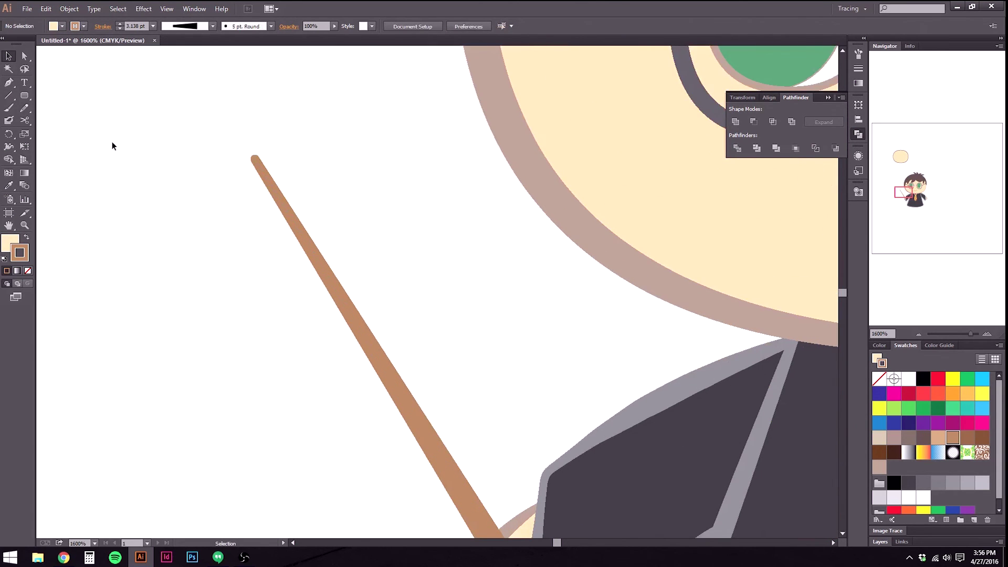
{"action": "left_click", "coordinate": [8, 82]}
{"action": "mouse_move", "coordinate": [241, 251]}
{"action": "left_mouse_down"}
{"action": "mouse_move", "coordinate": [291, 243]}
{"action": "mouse_move", "coordinate": [313, 253]}
{"action": "mouse_move", "coordinate": [285, 242]}
{"action": "mouse_move", "coordinate": [235, 285]}
{"action": "mouse_move", "coordinate": [238, 251]}
{"action": "mouse_move", "coordinate": [235, 258]}
{"action": "left_mouse_up"}
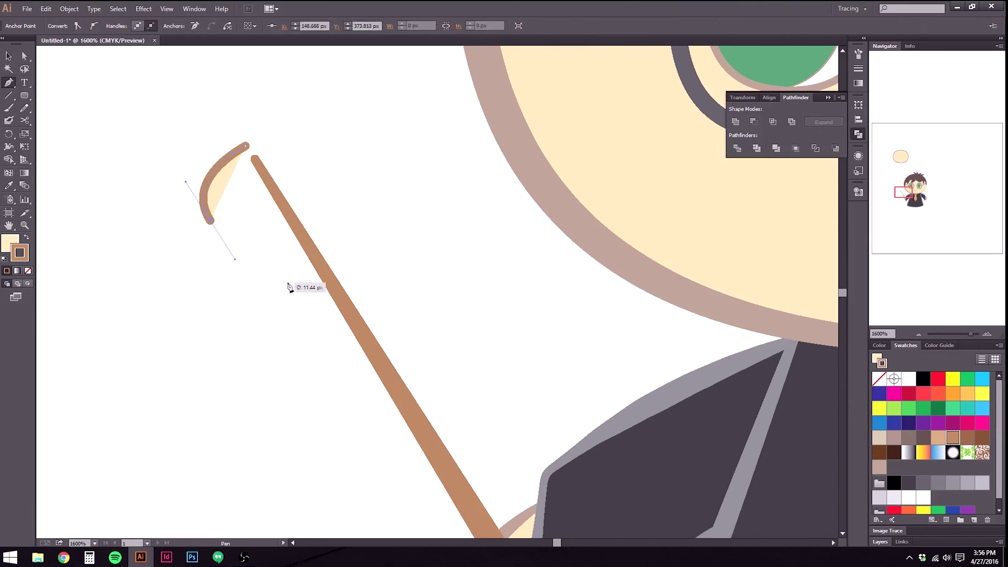
{"action": "left_click_drag", "start_coordinate": [305, 246], "coordinate": [335, 231]}
{"action": "mouse_move", "coordinate": [416, 306]}
{"action": "left_mouse_down"}
{"action": "mouse_move", "coordinate": [421, 338]}
{"action": "mouse_move", "coordinate": [439, 351]}
{"action": "mouse_move", "coordinate": [427, 326]}
{"action": "left_mouse_up"}
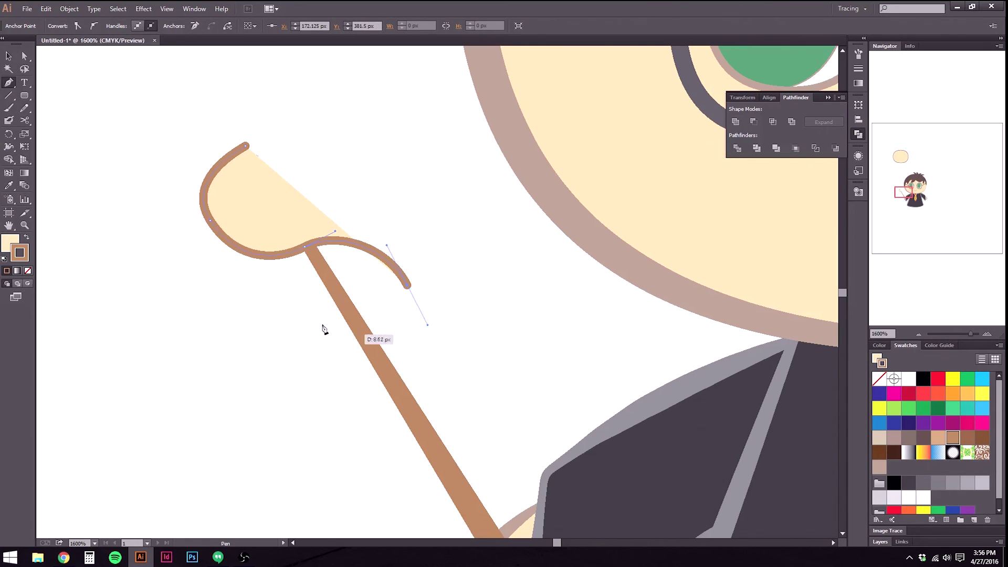
Remove the curve's fill and color its stroke with the bright cyan swatch.
{"action": "left_click", "coordinate": [15, 244]}
{"action": "left_click", "coordinate": [28, 271]}
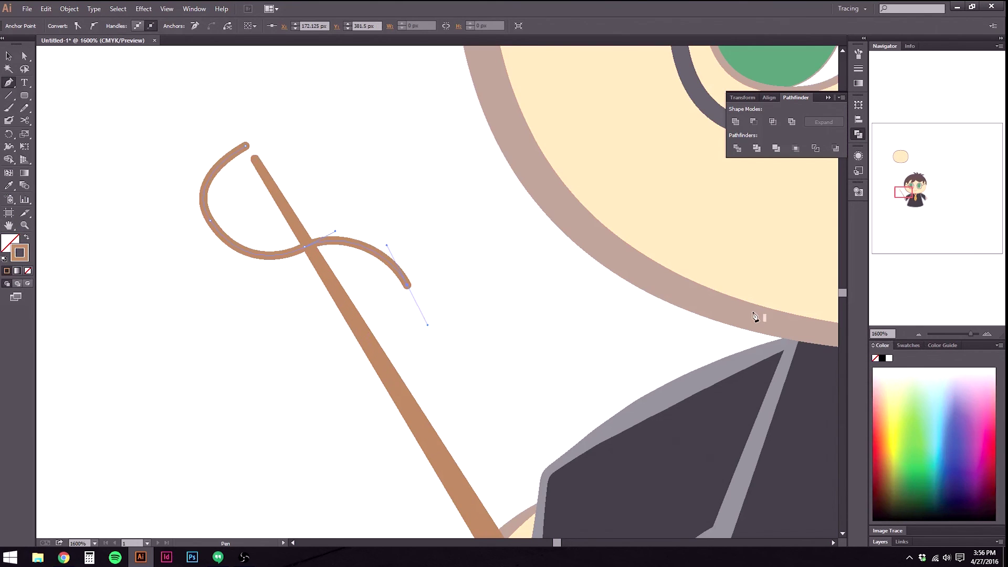
{"action": "left_click", "coordinate": [910, 346]}
{"action": "left_click", "coordinate": [982, 380]}
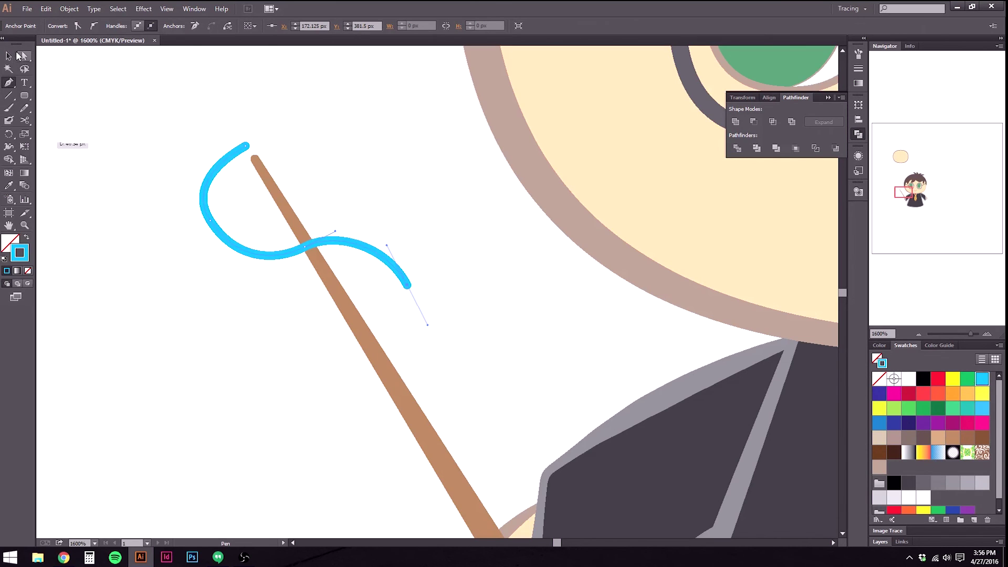
Apply a variable width profile with tapered ends to the cyan curve and set its stroke weight to 2 pt.
{"action": "left_click", "coordinate": [7, 59]}
{"action": "left_click", "coordinate": [263, 256]}
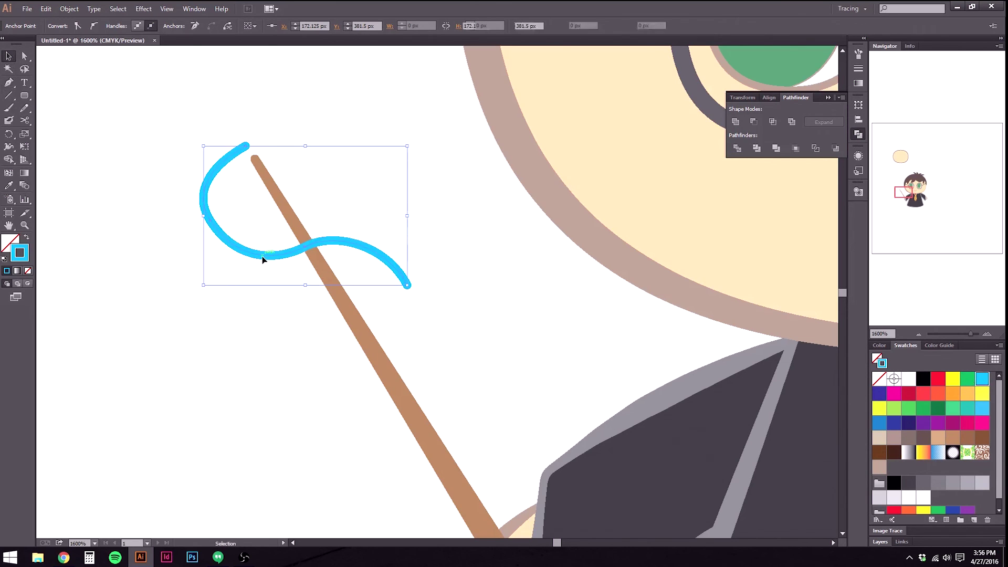
{"action": "left_click", "coordinate": [213, 26]}
{"action": "left_click", "coordinate": [175, 75]}
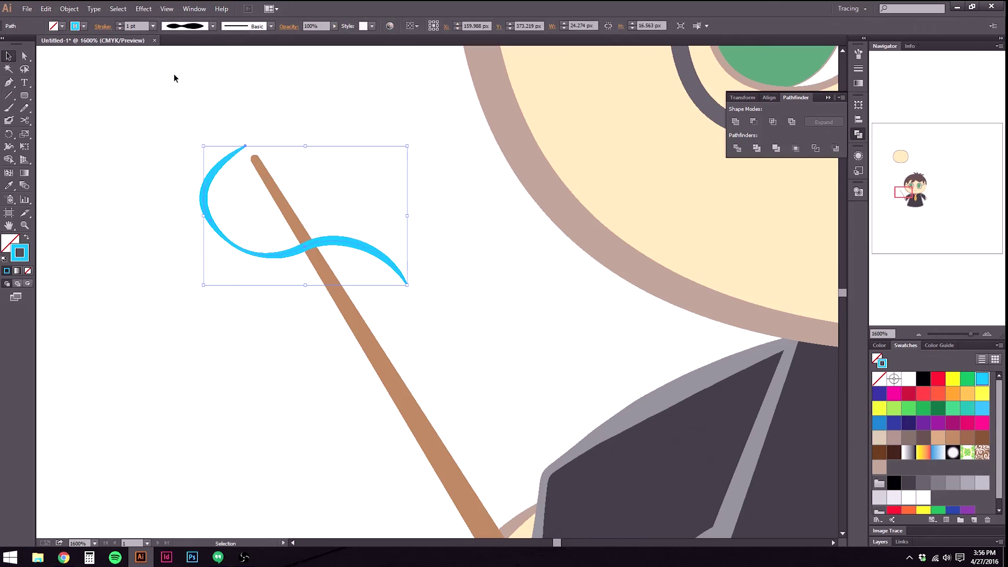
{"action": "left_click", "coordinate": [120, 23]}
Lighten the magic swirl's stroke to the pale blue #83d4ed.
{"action": "double_click", "coordinate": [21, 257]}
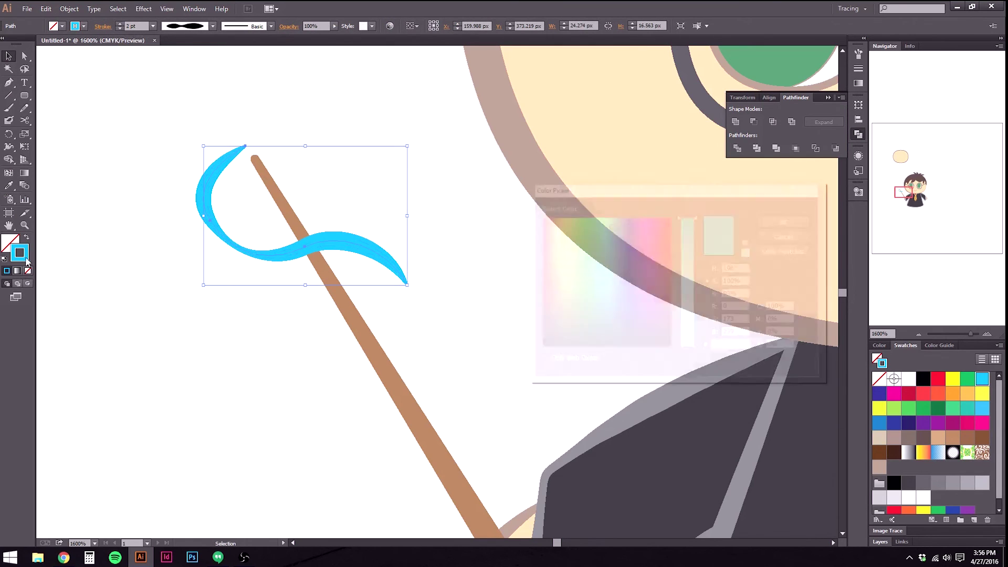
{"action": "left_click", "coordinate": [687, 296]}
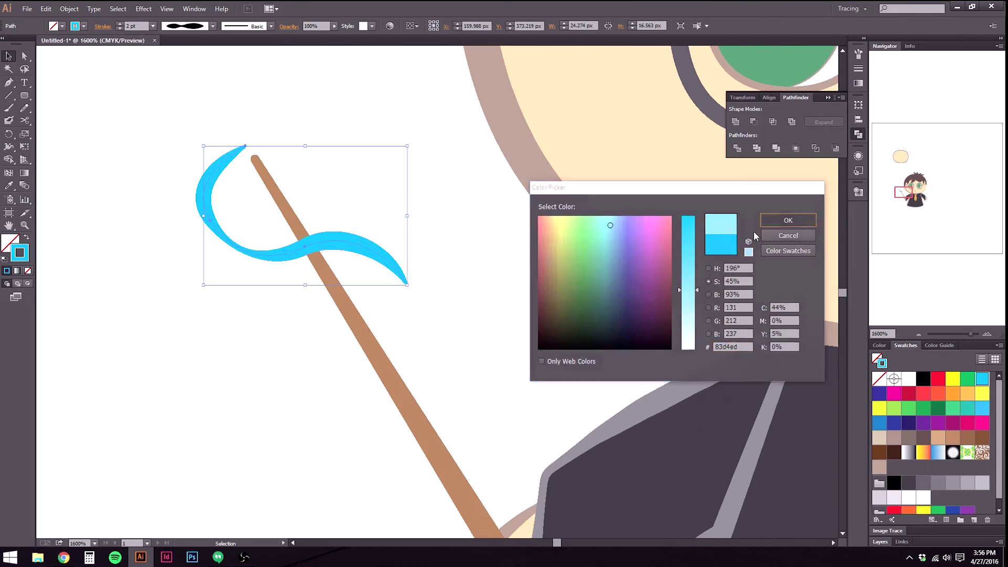
{"action": "left_click", "coordinate": [784, 220]}
{"action": "left_click", "coordinate": [419, 298]}
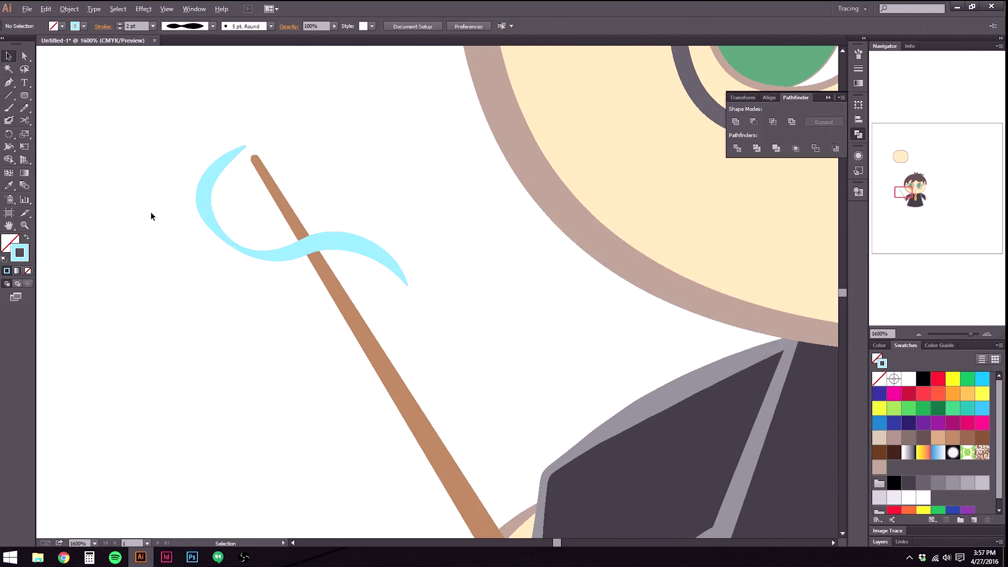
Draw a five-pointed star about 9 px wide just above the wand's tip.
{"action": "scroll", "coordinate": [153, 214], "scroll_direction": "down", "scroll_amount": 3}
{"action": "scroll", "coordinate": [169, 164], "scroll_direction": "up", "scroll_amount": 2}
{"action": "scroll", "coordinate": [231, 187], "scroll_direction": "up", "scroll_amount": 1}
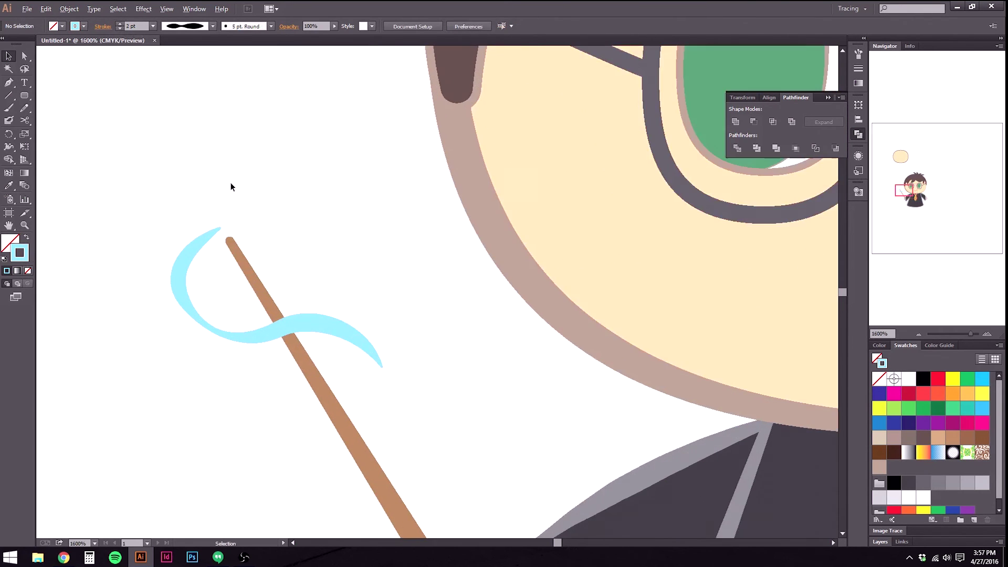
{"action": "scroll", "coordinate": [231, 187], "scroll_direction": "up", "scroll_amount": 3}
{"action": "left_click", "coordinate": [25, 95]}
{"action": "left_click_drag", "start_coordinate": [25, 96], "coordinate": [73, 146]}
{"action": "mouse_move", "coordinate": [199, 131]}
{"action": "left_mouse_down"}
{"action": "mouse_move", "coordinate": [238, 175]}
{"action": "mouse_move", "coordinate": [290, 201]}
{"action": "mouse_move", "coordinate": [272, 213]}
{"action": "mouse_move", "coordinate": [256, 185]}
{"action": "mouse_move", "coordinate": [265, 219]}
{"action": "mouse_move", "coordinate": [252, 211]}
{"action": "mouse_move", "coordinate": [308, 243]}
{"action": "mouse_move", "coordinate": [316, 276]}
{"action": "mouse_move", "coordinate": [260, 175]}
{"action": "mouse_move", "coordinate": [272, 202]}
{"action": "left_mouse_up"}
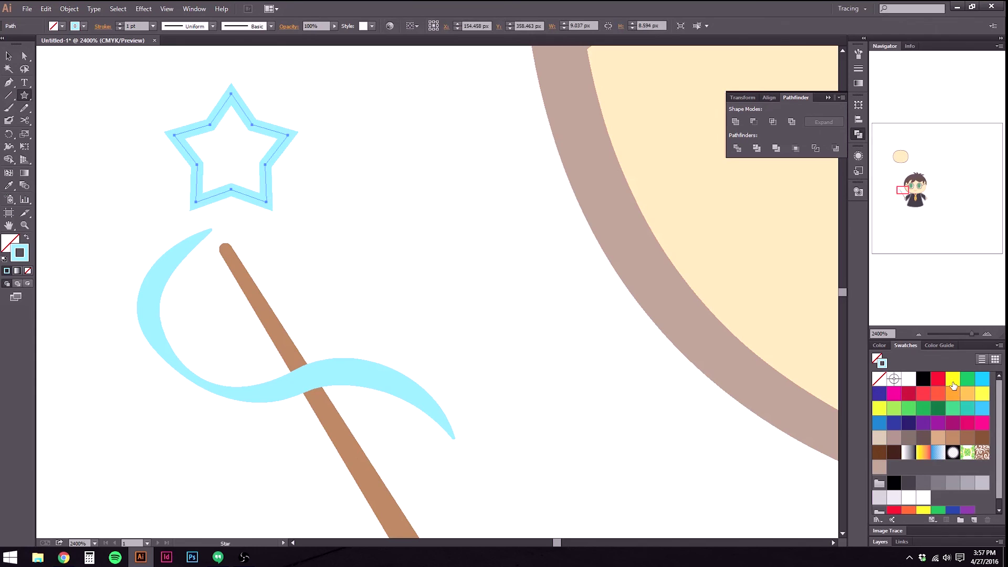
Try a light orange stroke with round joins on the star, and swap its fill and stroke back and forth.
{"action": "left_click", "coordinate": [967, 394]}
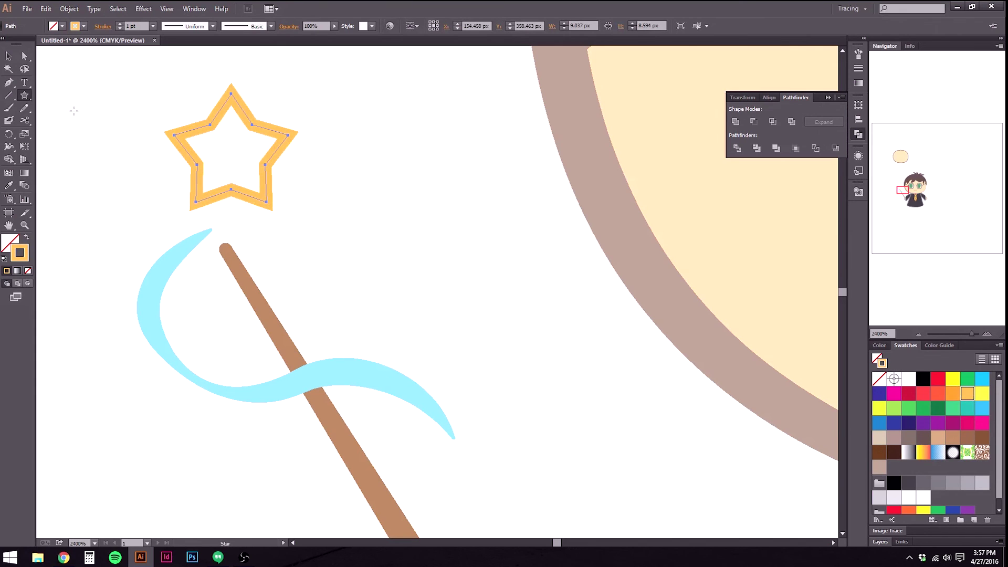
{"action": "left_click", "coordinate": [102, 27]}
{"action": "left_click", "coordinate": [52, 66]}
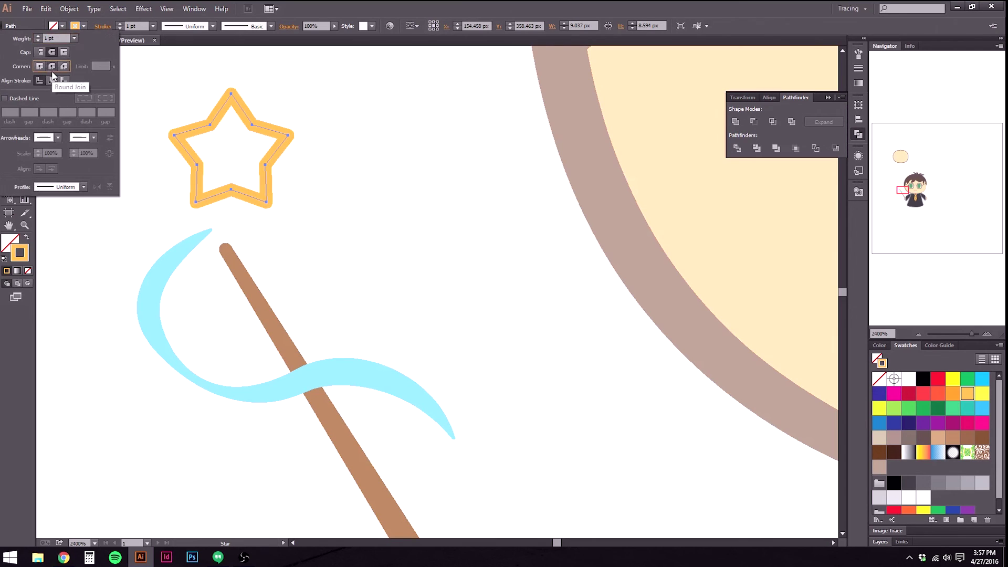
{"action": "left_click", "coordinate": [25, 237]}
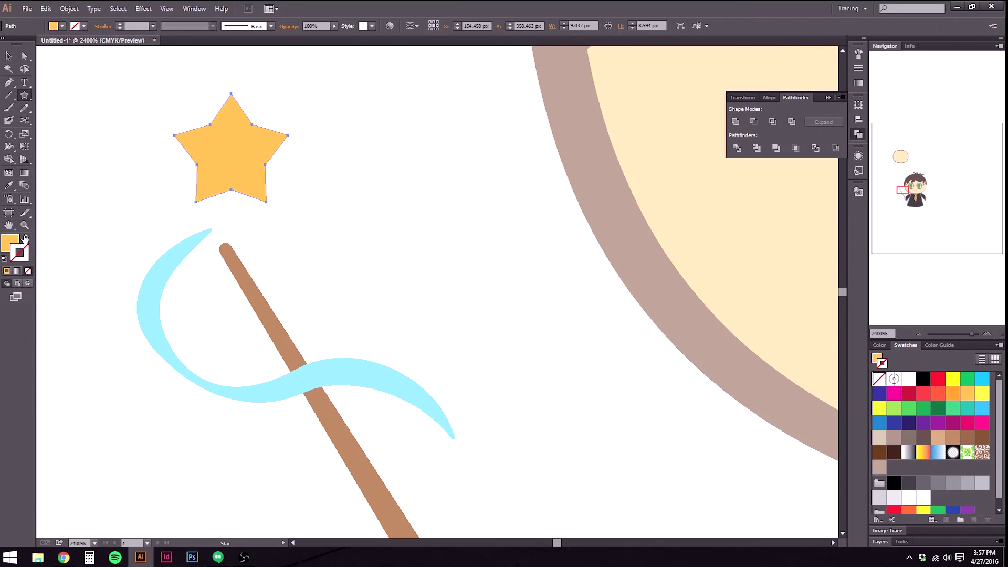
{"action": "left_click", "coordinate": [25, 238]}
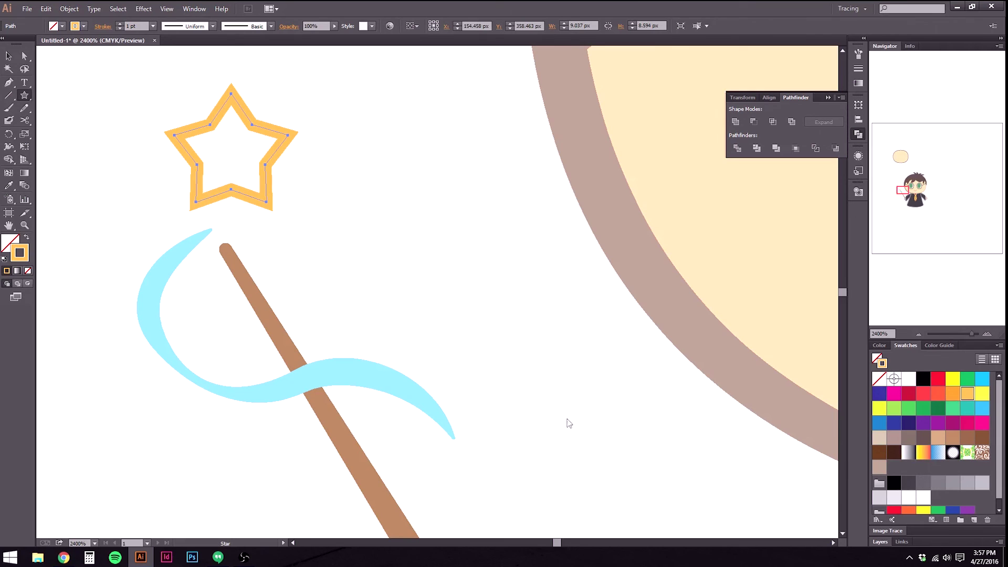
Save the tie knot's yellow stroke color and red fill color as new swatches.
{"action": "scroll", "coordinate": [234, 257], "scroll_direction": "down", "scroll_amount": 4}
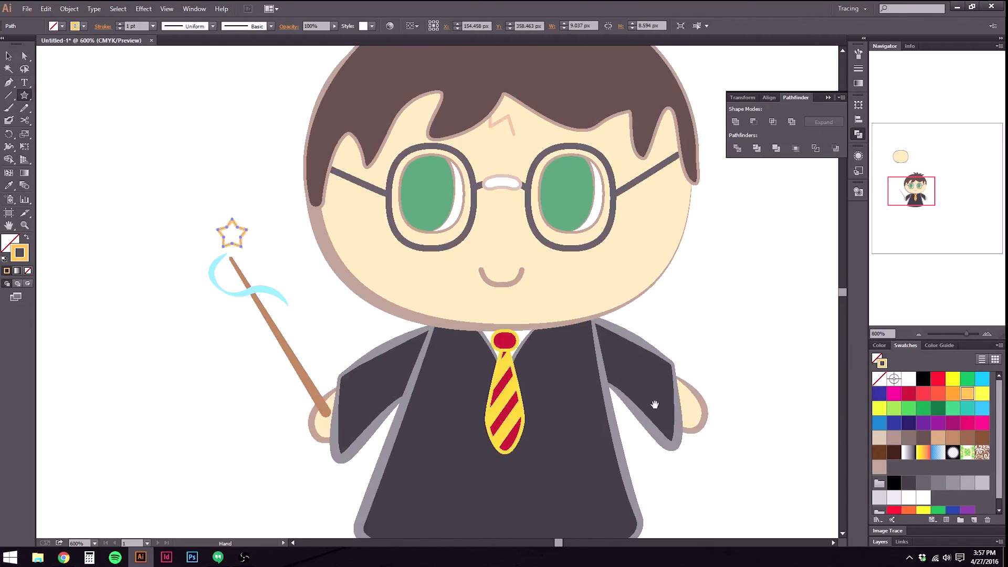
{"action": "left_click", "coordinate": [9, 55]}
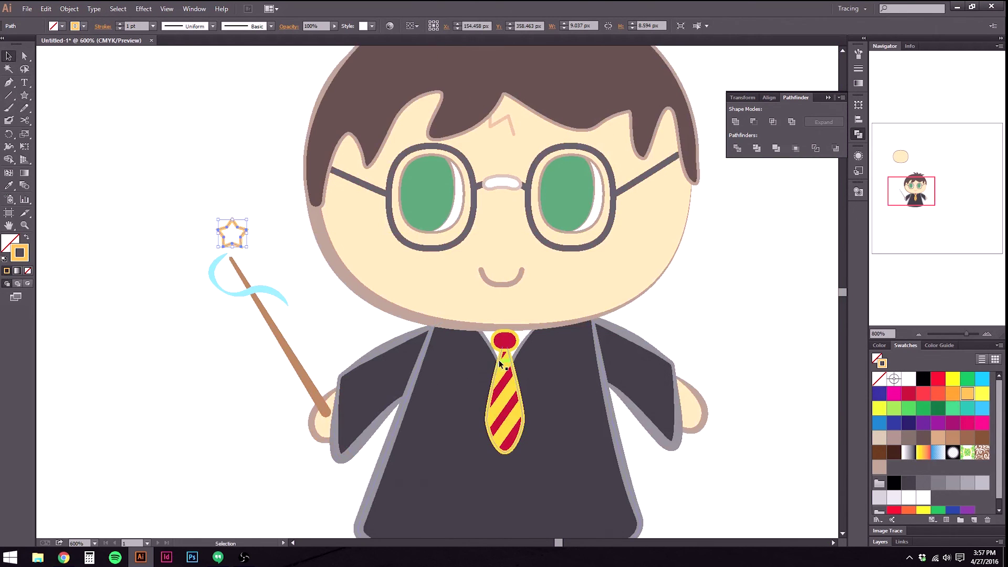
{"action": "left_click", "coordinate": [500, 363]}
{"action": "left_click", "coordinate": [508, 342]}
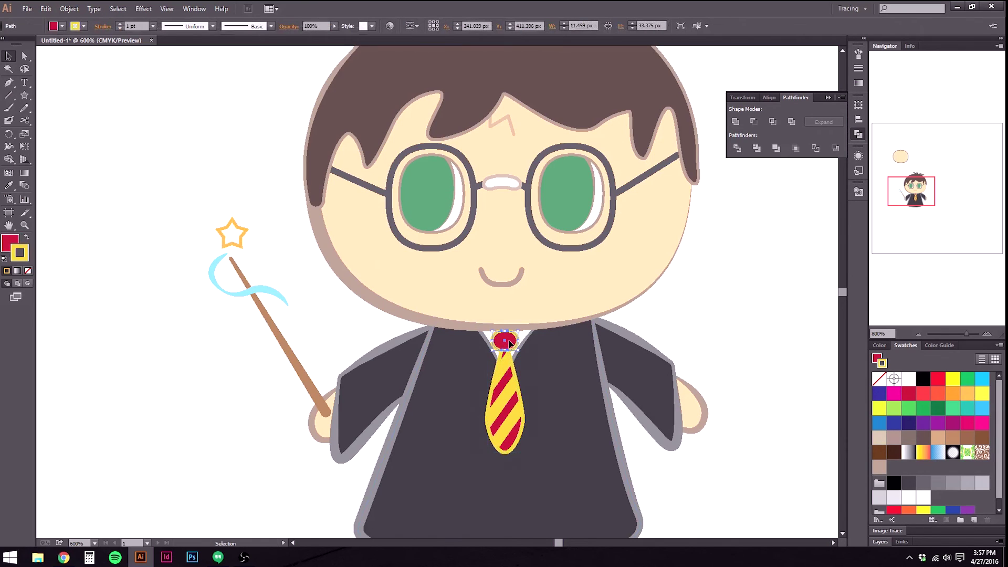
{"action": "mouse_move", "coordinate": [26, 255]}
{"action": "left_mouse_down"}
{"action": "mouse_move", "coordinate": [675, 440]}
{"action": "mouse_move", "coordinate": [930, 471]}
{"action": "mouse_move", "coordinate": [958, 454]}
{"action": "mouse_move", "coordinate": [899, 464]}
{"action": "left_mouse_up"}
{"action": "left_click_drag", "start_coordinate": [9, 241], "coordinate": [920, 472]}
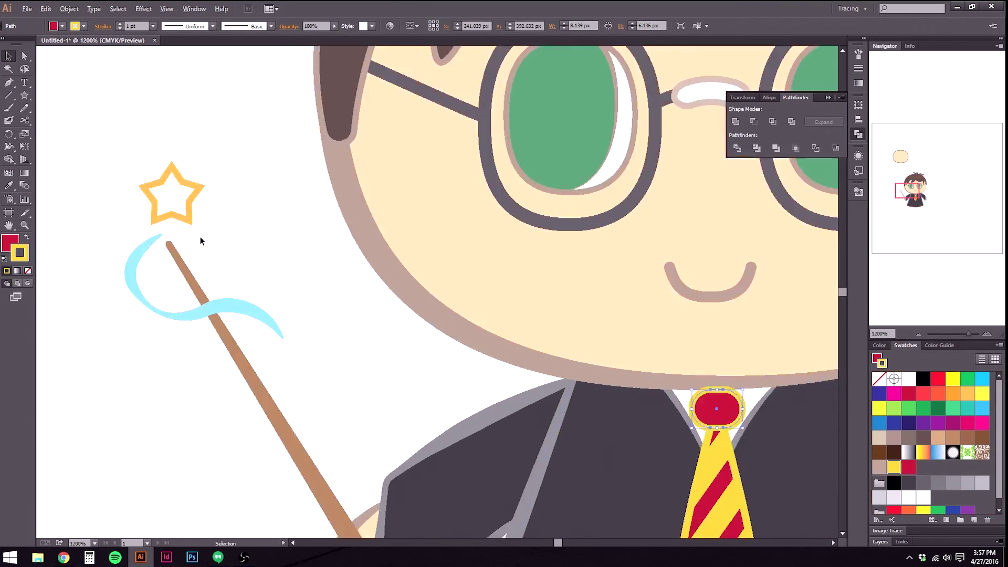
Color the star's stroke with the saved tie yellow and its fill with the saved tie red.
{"action": "scroll", "coordinate": [200, 238], "scroll_direction": "up", "scroll_amount": 1}
{"action": "scroll", "coordinate": [171, 209], "scroll_direction": "up", "scroll_amount": 1}
{"action": "left_click", "coordinate": [151, 188]}
{"action": "left_click", "coordinate": [154, 188]}
{"action": "left_click", "coordinate": [896, 468]}
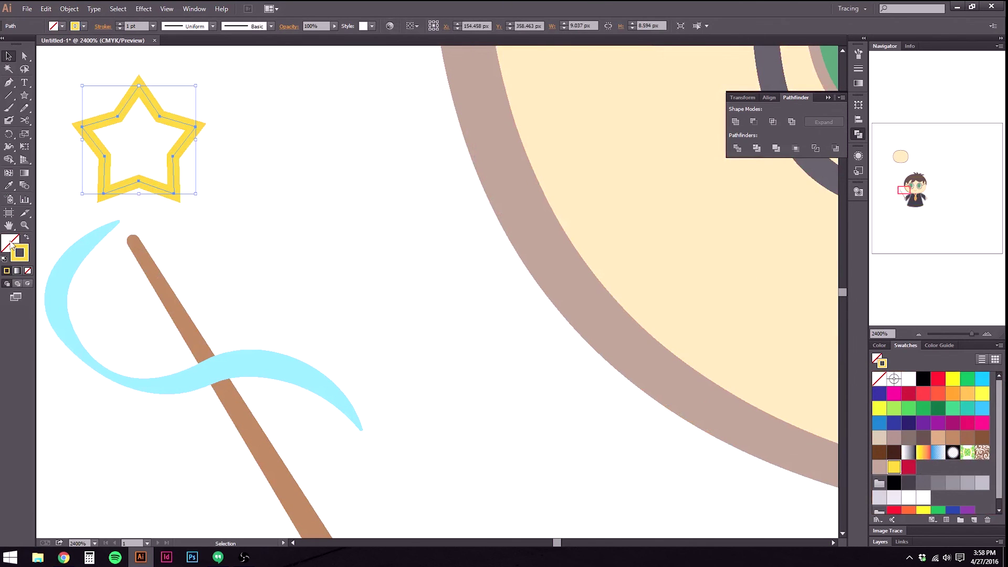
{"action": "left_click", "coordinate": [11, 243]}
{"action": "key", "text": "ctrl+minus"}
{"action": "left_click", "coordinate": [912, 345]}
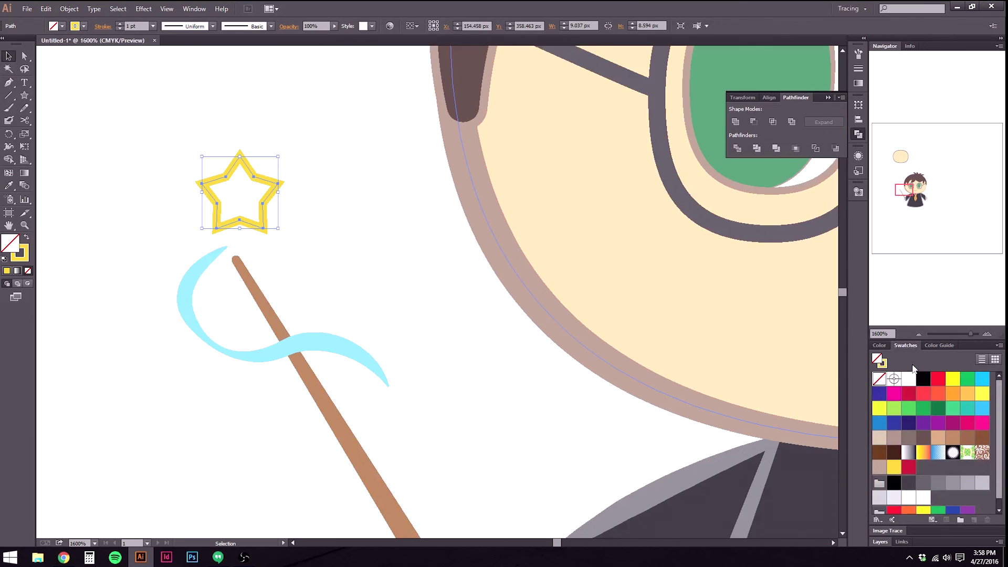
{"action": "left_click", "coordinate": [908, 466]}
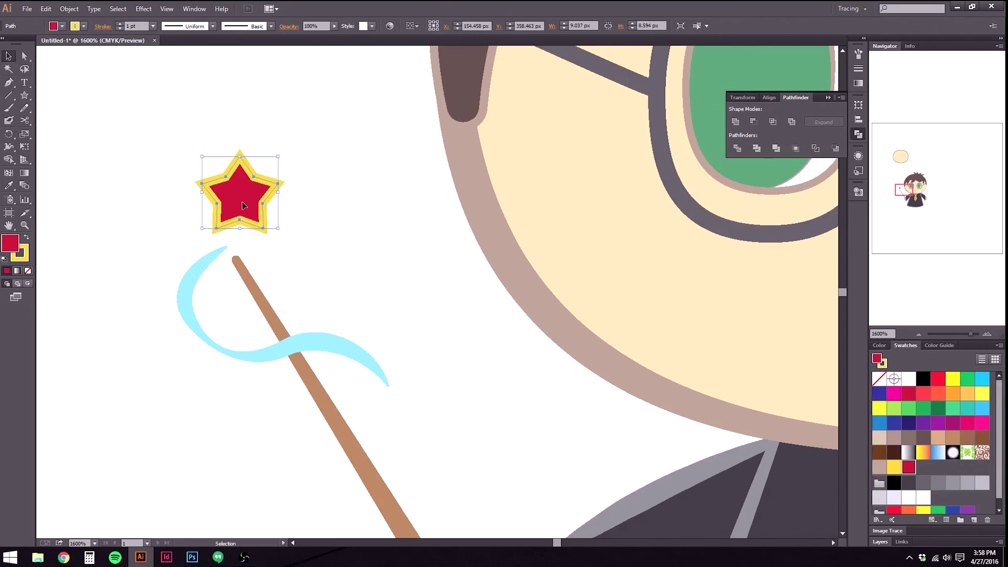
Round the joins of the star's stroke and place a smaller, tilted copy to its left above the swirl.
{"action": "left_click", "coordinate": [102, 26]}
{"action": "left_click_drag", "start_coordinate": [249, 201], "coordinate": [163, 214]}
{"action": "mouse_move", "coordinate": [179, 147]}
{"action": "left_mouse_down"}
{"action": "mouse_move", "coordinate": [183, 206]}
{"action": "mouse_move", "coordinate": [116, 182]}
{"action": "mouse_move", "coordinate": [139, 185]}
{"action": "mouse_move", "coordinate": [180, 221]}
{"action": "left_mouse_up"}
Scale the larger star down and rotate it just above the wand's tip.
{"action": "left_click", "coordinate": [267, 220]}
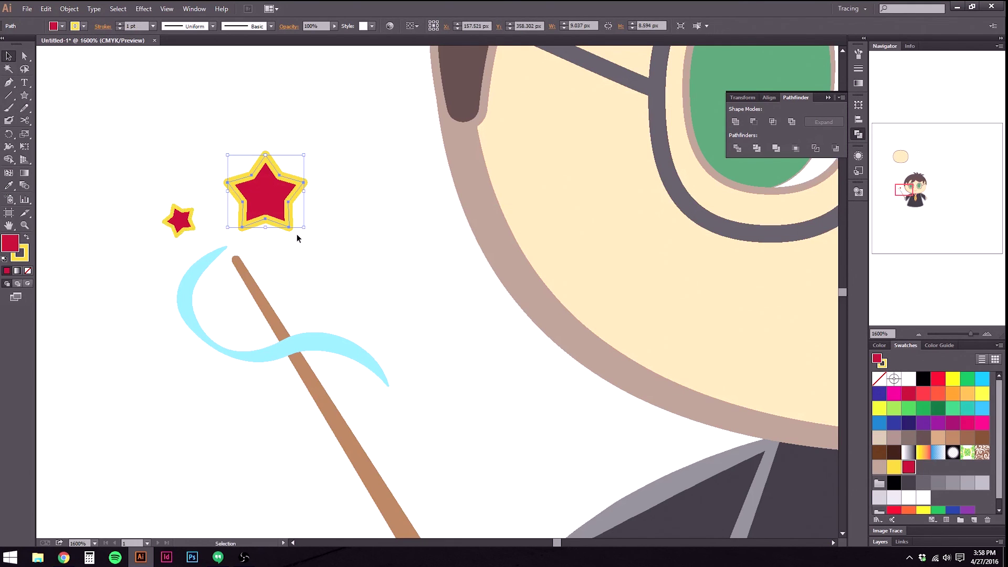
{"action": "left_click_drag", "start_coordinate": [308, 232], "coordinate": [241, 201]}
{"action": "left_click", "coordinate": [333, 268]}
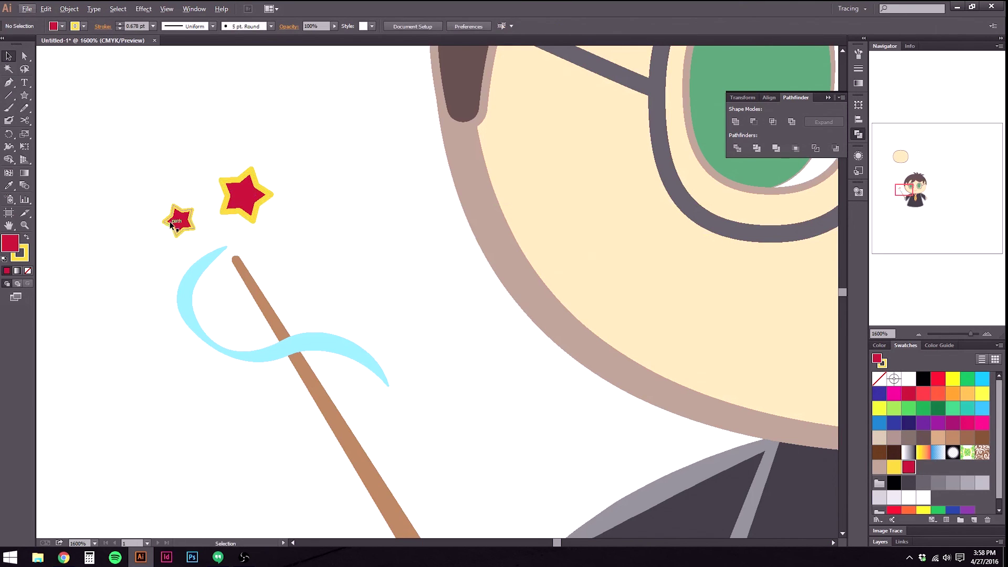
Draw a second S-shaped curve with the Pen tool, from beside the wand's tip across the wand and back below the first swirl.
{"action": "scroll", "coordinate": [214, 311], "scroll_direction": "down", "scroll_amount": 3, "text": "alt"}
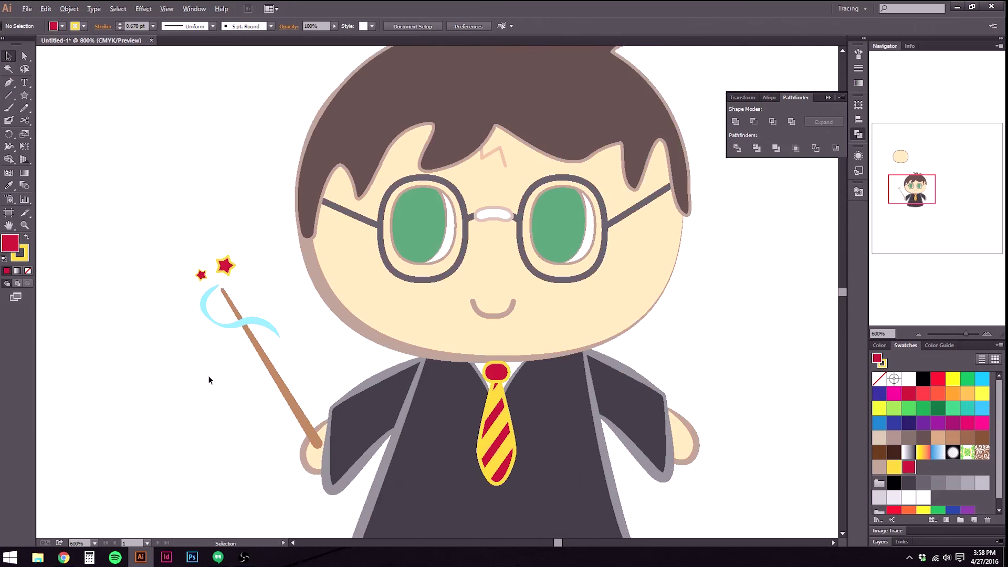
{"action": "scroll", "coordinate": [210, 374], "scroll_direction": "up", "scroll_amount": 3}
{"action": "scroll", "coordinate": [210, 372], "scroll_direction": "down", "scroll_amount": 4}
{"action": "scroll", "coordinate": [211, 370], "scroll_direction": "up", "scroll_amount": 1}
{"action": "scroll", "coordinate": [207, 373], "scroll_direction": "up", "scroll_amount": 2}
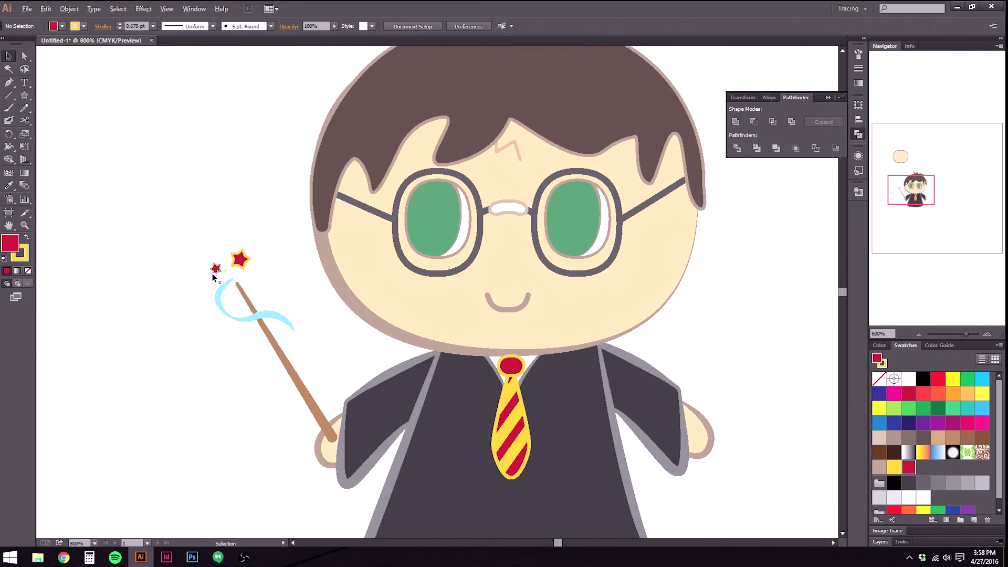
{"action": "scroll", "coordinate": [215, 272], "scroll_direction": "up", "scroll_amount": 1}
{"action": "scroll", "coordinate": [252, 315], "scroll_direction": "up", "scroll_amount": 1}
{"action": "left_click", "coordinate": [9, 83]}
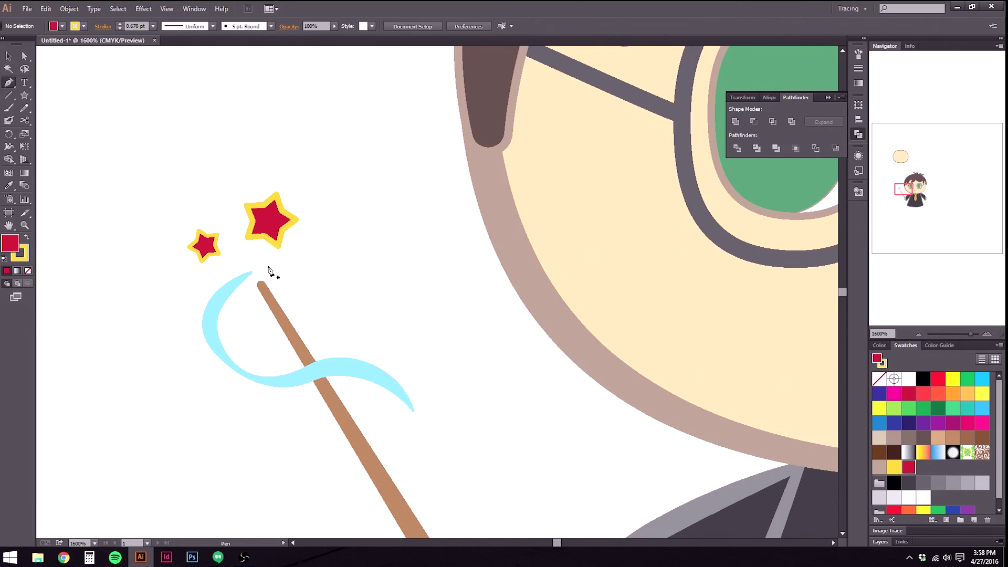
{"action": "left_click_drag", "start_coordinate": [271, 266], "coordinate": [310, 261]}
{"action": "left_click_drag", "start_coordinate": [369, 287], "coordinate": [389, 323]}
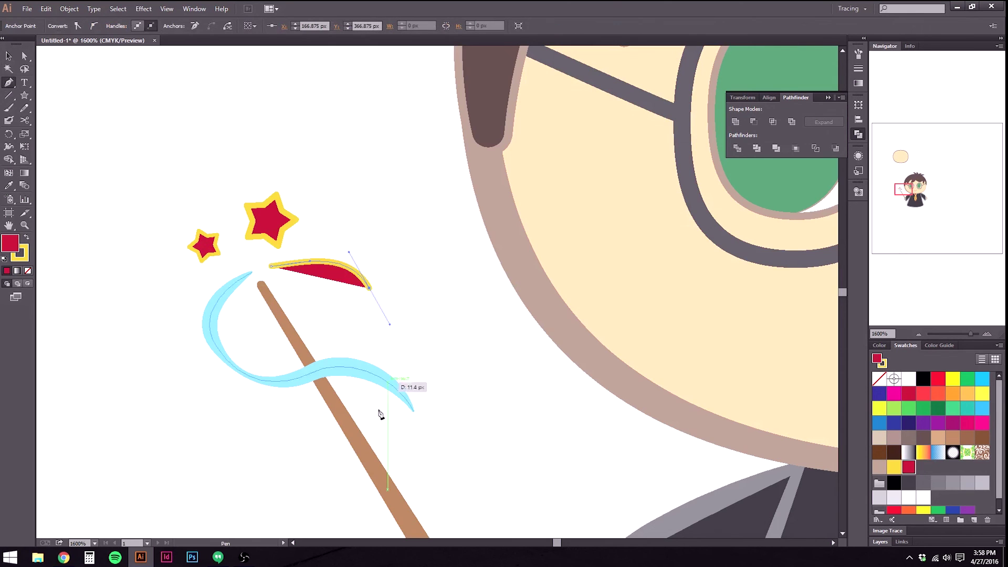
{"action": "mouse_move", "coordinate": [316, 447]}
{"action": "left_mouse_down"}
{"action": "mouse_move", "coordinate": [294, 469]}
{"action": "mouse_move", "coordinate": [310, 518]}
{"action": "mouse_move", "coordinate": [311, 416]}
{"action": "left_mouse_up"}
{"action": "left_click_drag", "start_coordinate": [436, 421], "coordinate": [482, 417]}
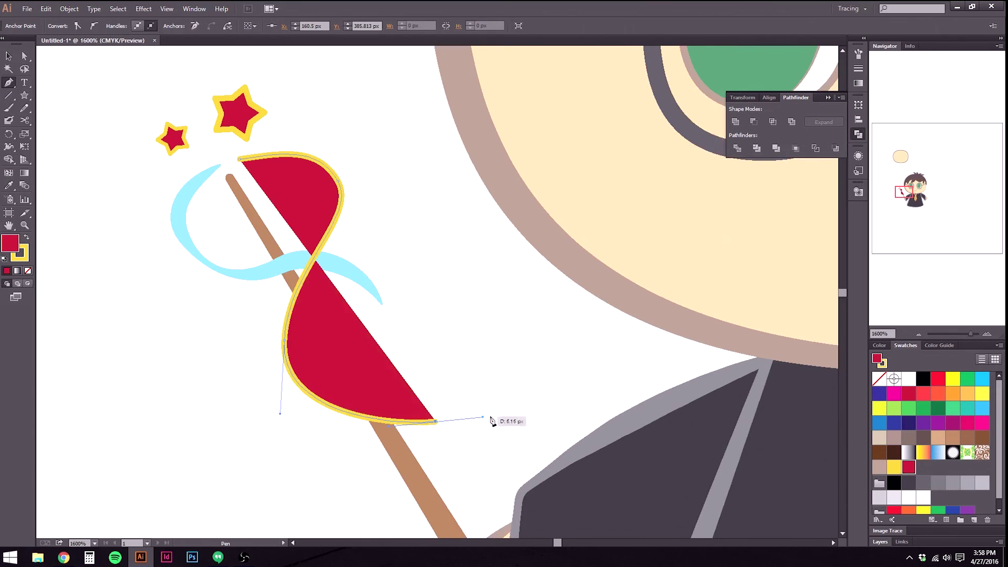
Match the new curve's appearance to the pale blue swirl by sampling it with the Eyedropper.
{"action": "key", "text": "i"}
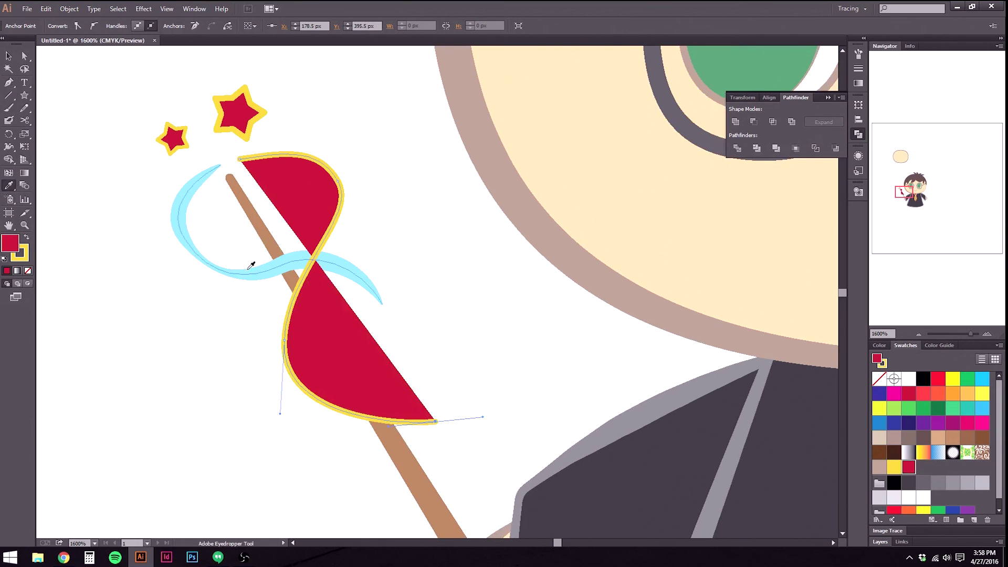
{"action": "left_click", "coordinate": [251, 265]}
{"action": "left_click", "coordinate": [17, 55]}
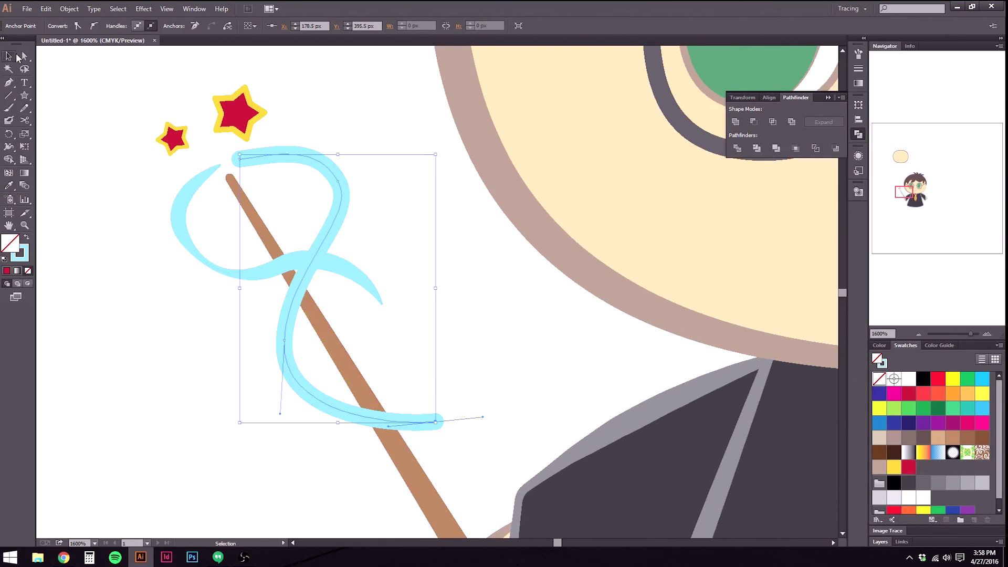
{"action": "left_click", "coordinate": [282, 153]}
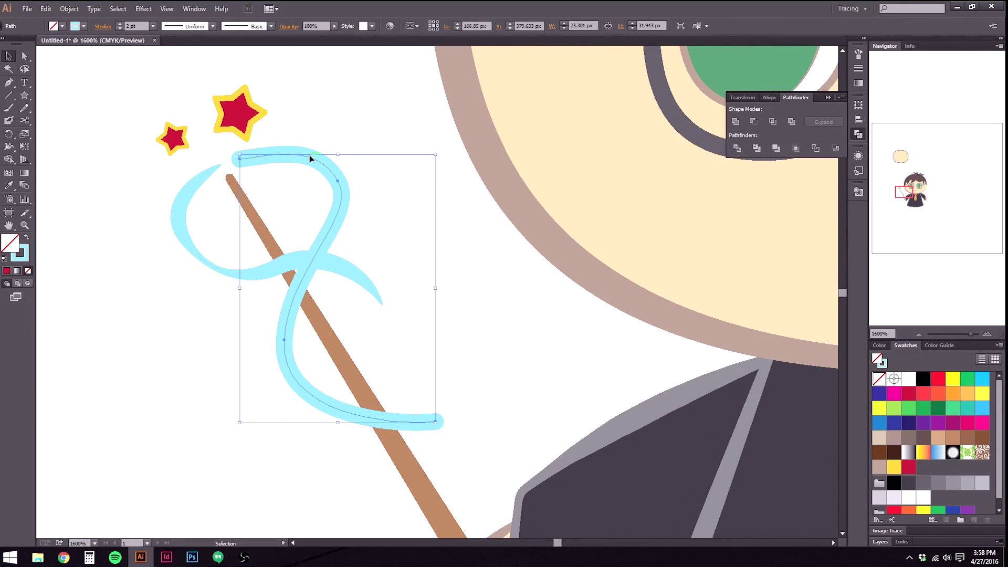
Apply Width Profile 2 to the second swirl's stroke and send it behind the wand.
{"action": "key", "text": "i"}
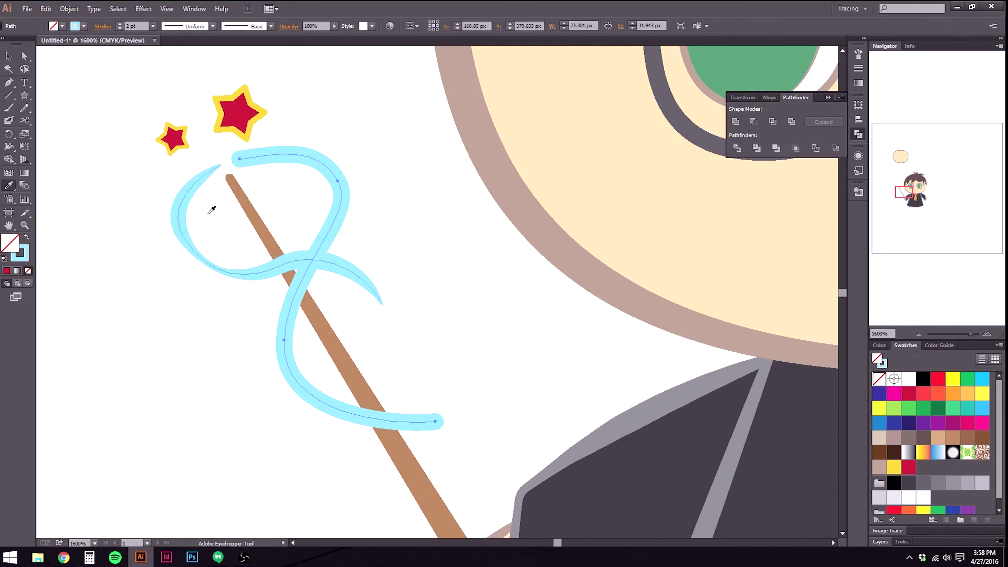
{"action": "left_click", "coordinate": [182, 26]}
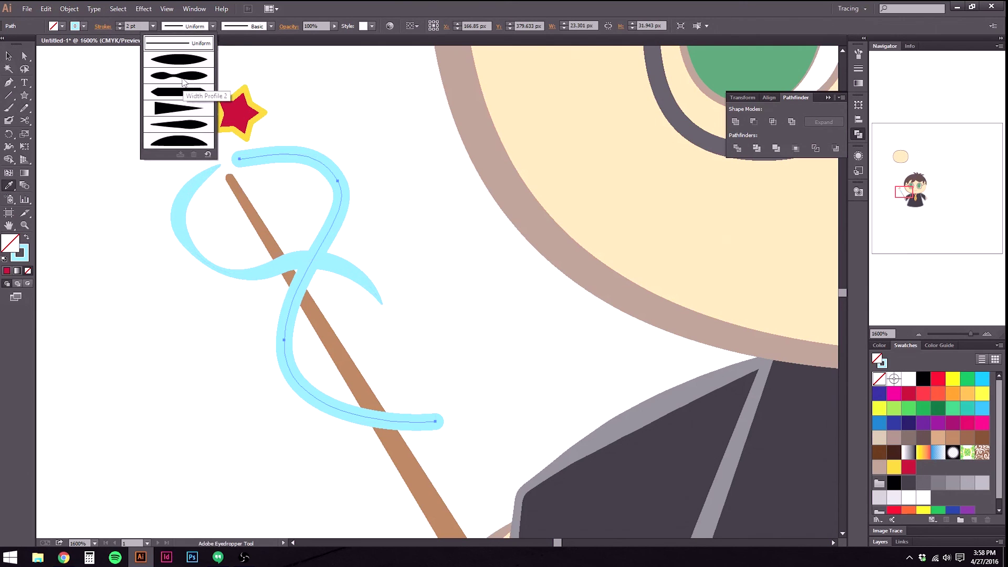
{"action": "left_click", "coordinate": [183, 83]}
{"action": "key", "text": "v"}
{"action": "key", "text": "ctrl"}
{"action": "key", "text": "ctrl"}
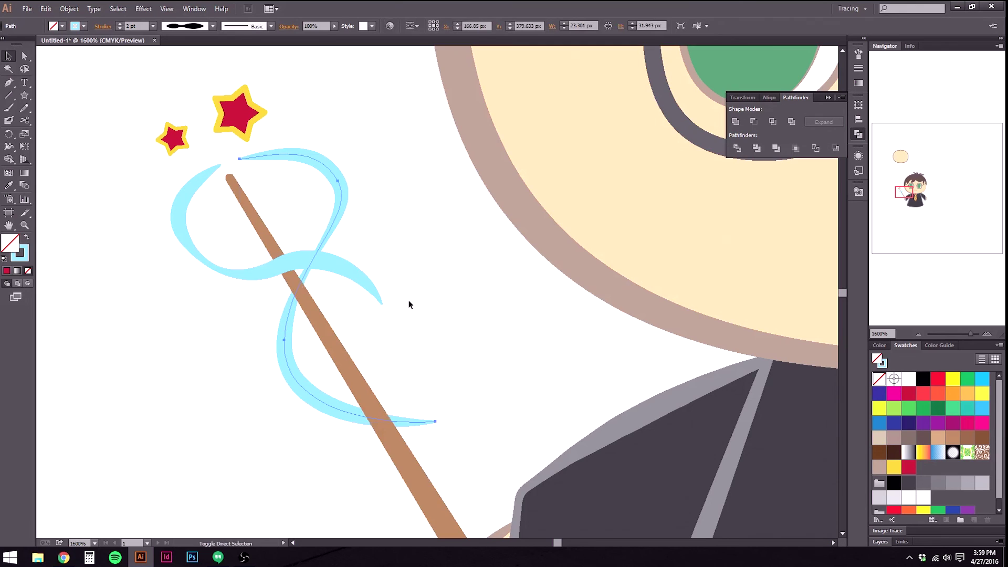
{"action": "left_click", "coordinate": [514, 373]}
Add a third small red-and-yellow star beside the two stars above the wand's tip.
{"action": "scroll", "coordinate": [461, 397], "scroll_direction": "down", "scroll_amount": 2}
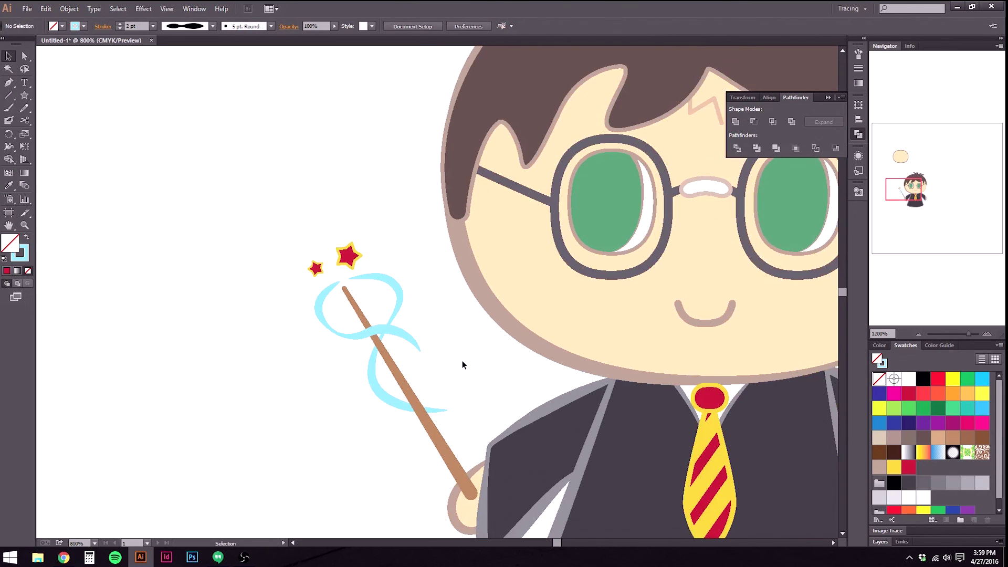
{"action": "scroll", "coordinate": [462, 365], "scroll_direction": "down", "scroll_amount": 1}
{"action": "scroll", "coordinate": [462, 364], "scroll_direction": "down", "scroll_amount": 2}
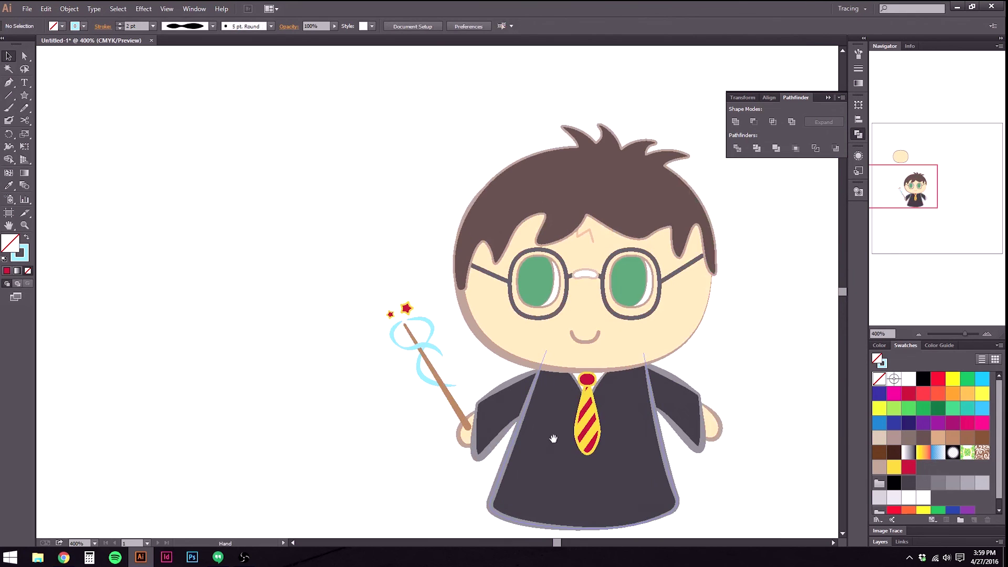
{"action": "scroll", "coordinate": [399, 307], "scroll_direction": "up", "scroll_amount": 3}
{"action": "mouse_move", "coordinate": [382, 333]}
{"action": "left_mouse_down"}
{"action": "mouse_move", "coordinate": [374, 281]}
{"action": "mouse_move", "coordinate": [397, 305]}
{"action": "mouse_move", "coordinate": [391, 298]}
{"action": "mouse_move", "coordinate": [374, 338]}
{"action": "left_mouse_up"}
{"action": "left_click", "coordinate": [403, 294]}
{"action": "left_click", "coordinate": [503, 321]}
{"action": "scroll", "coordinate": [565, 450], "scroll_direction": "down", "scroll_amount": 1}
{"action": "scroll", "coordinate": [566, 450], "scroll_direction": "down", "scroll_amount": 3}
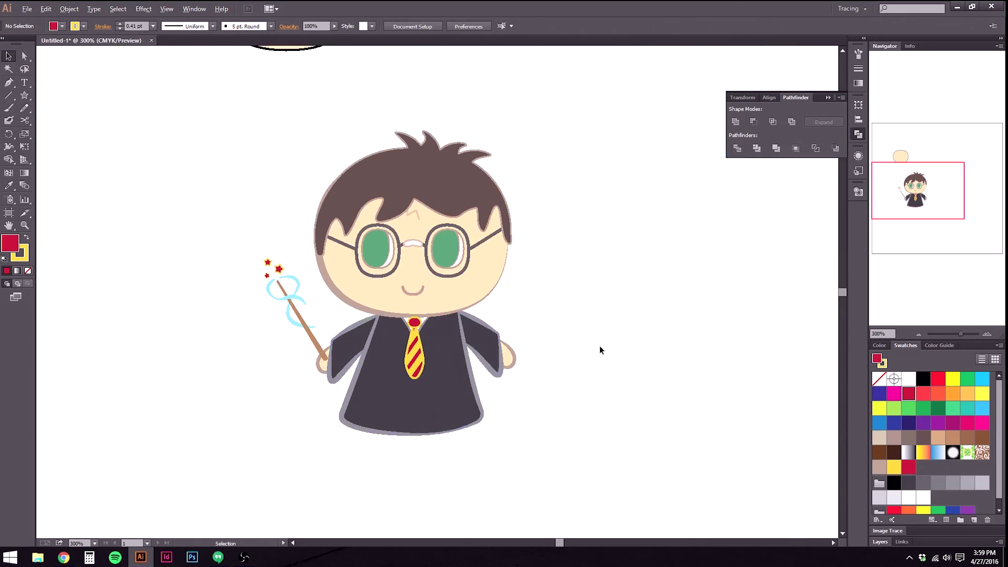
Apply Width Profile 2 to the outline stroke of the boy's hair.
{"action": "mouse_move", "coordinate": [620, 275]}
{"action": "left_mouse_down"}
{"action": "mouse_move", "coordinate": [611, 294]}
{"action": "mouse_move", "coordinate": [611, 285]}
{"action": "left_mouse_up"}
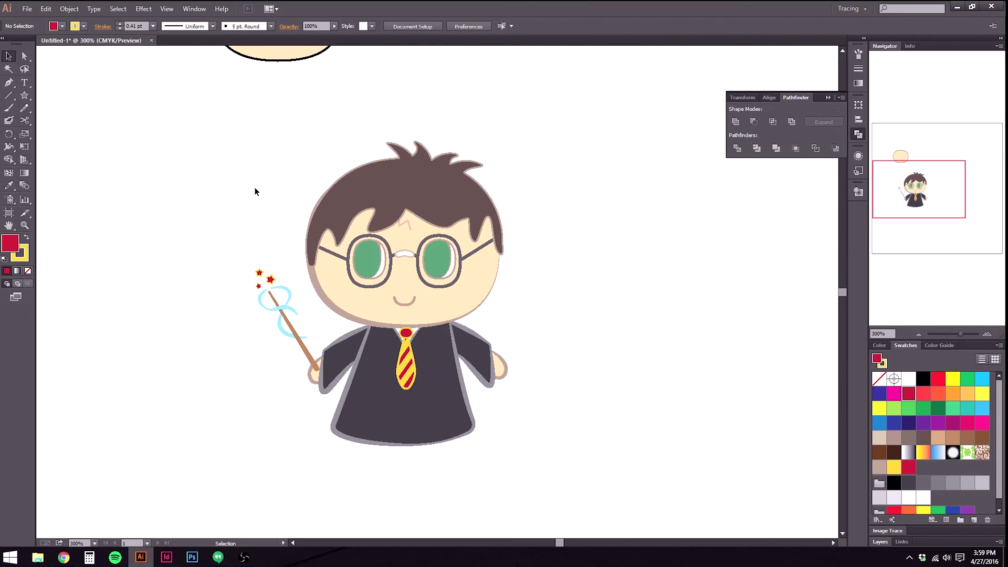
{"action": "left_click_drag", "start_coordinate": [272, 220], "coordinate": [224, 262]}
{"action": "left_click", "coordinate": [362, 197]}
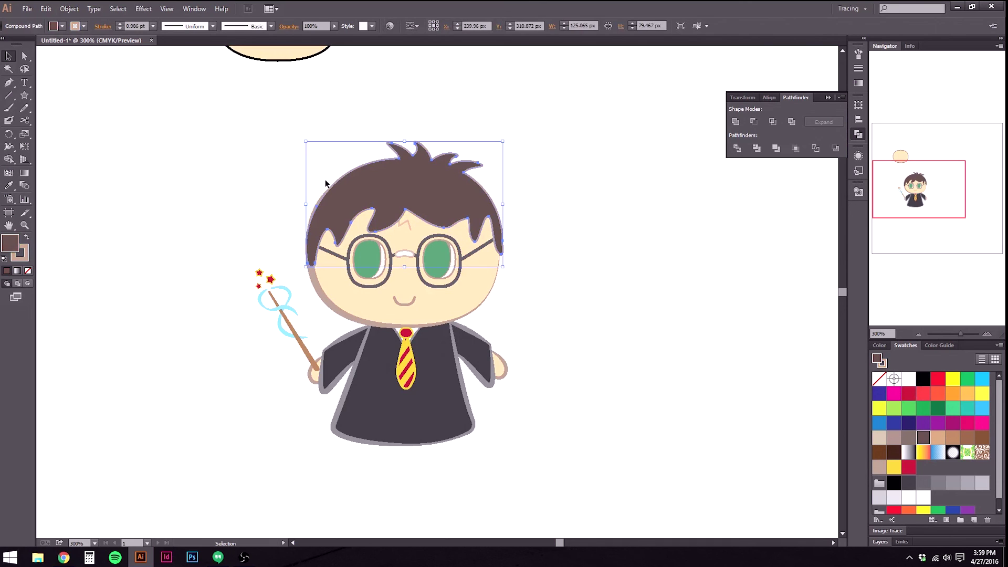
{"action": "left_click", "coordinate": [212, 26]}
{"action": "left_click", "coordinate": [194, 80]}
{"action": "left_click", "coordinate": [234, 333]}
{"action": "left_click", "coordinate": [403, 156]}
{"action": "left_click", "coordinate": [213, 26]}
{"action": "left_click", "coordinate": [189, 241]}
{"action": "left_click", "coordinate": [669, 197]}
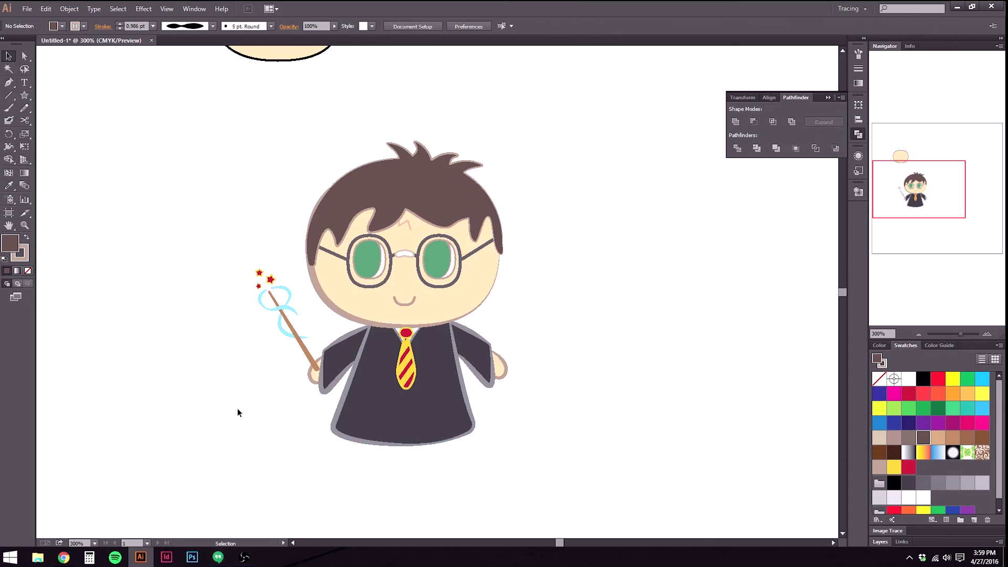
{"action": "left_click_drag", "start_coordinate": [216, 146], "coordinate": [594, 489]}
{"action": "left_click_drag", "start_coordinate": [633, 511], "coordinate": [634, 511]}
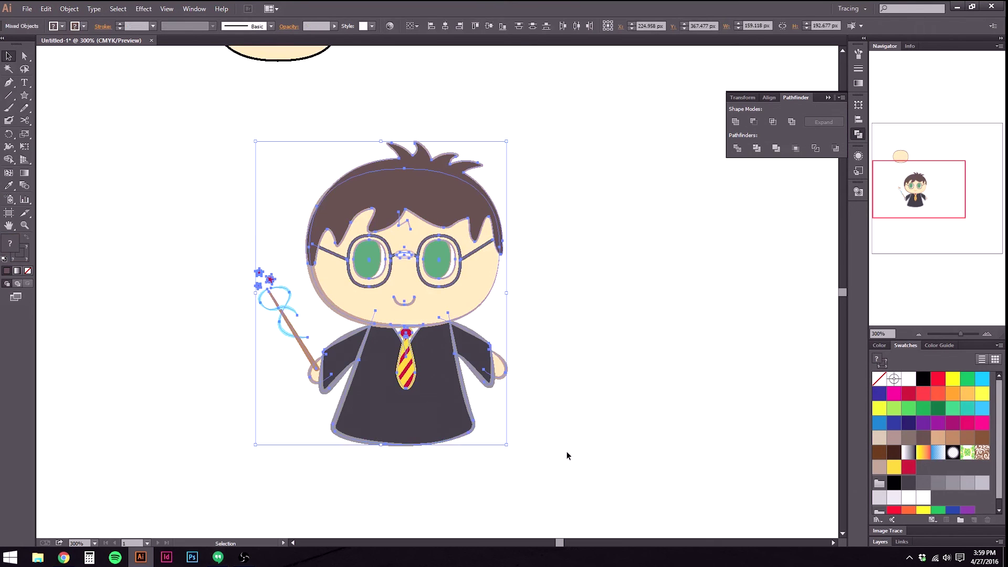
{"action": "left_click", "coordinate": [675, 352]}
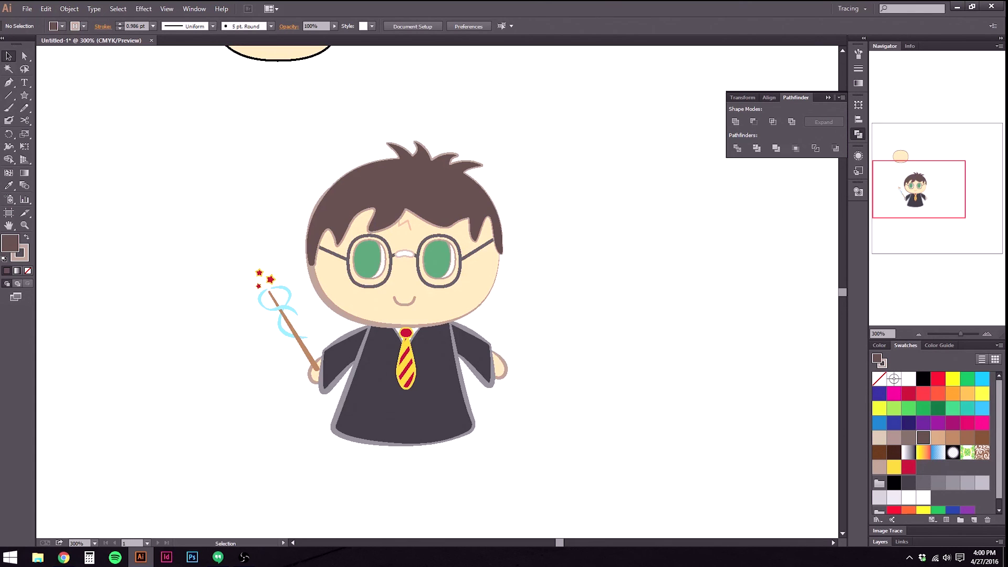
{"action": "key", "text": "alt+Tab"}
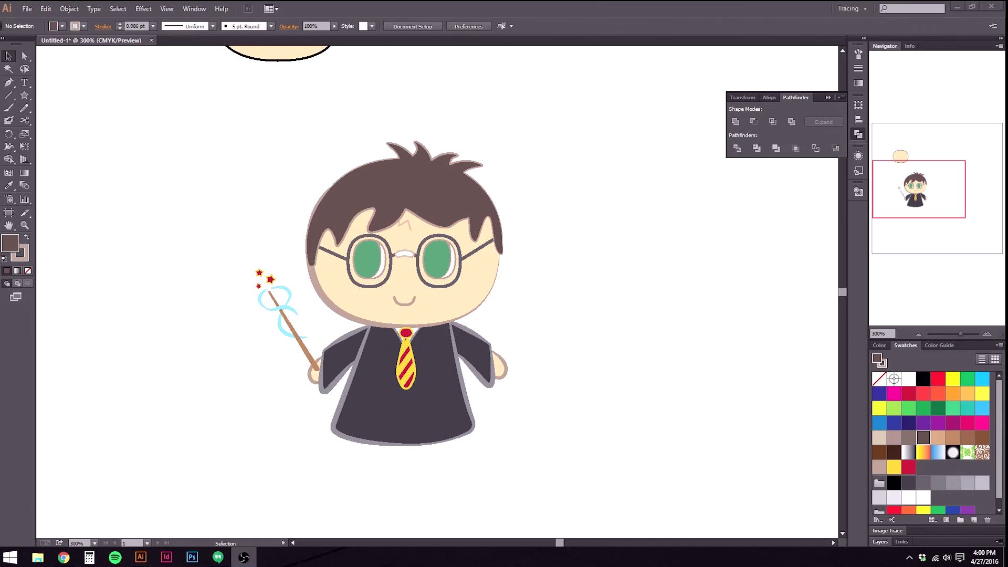